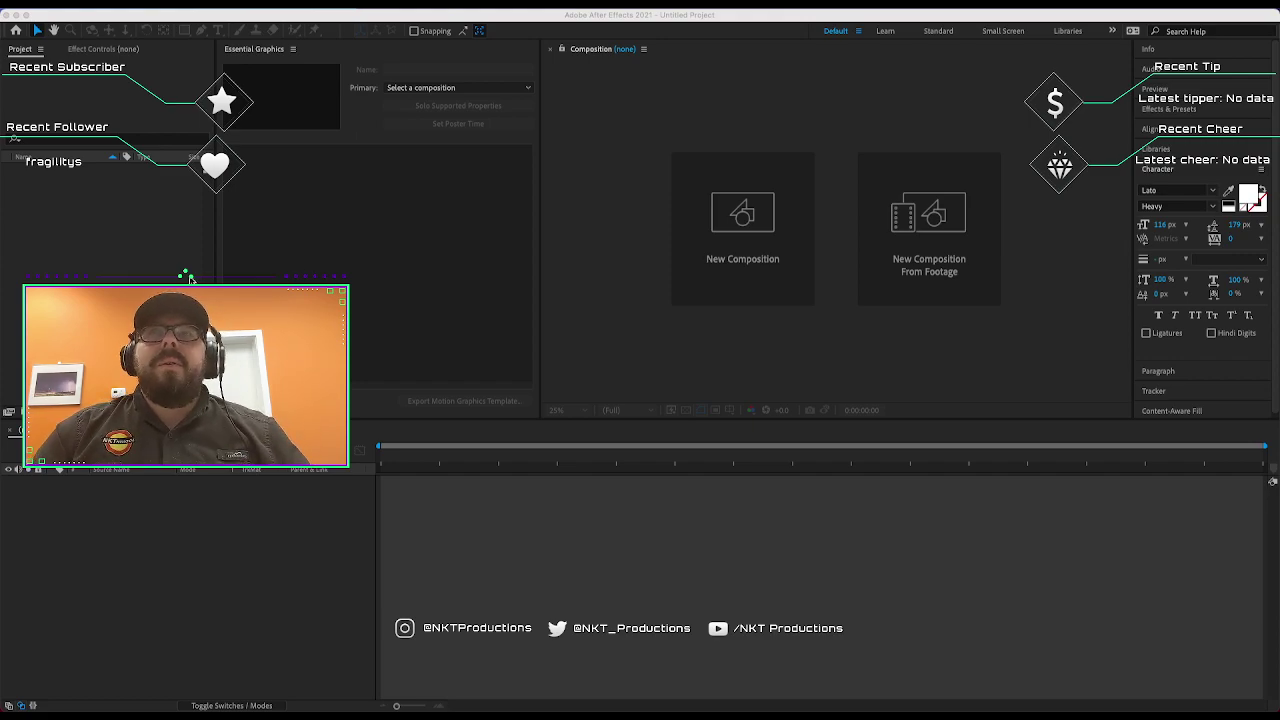
Start a new composition and keep the HDTV 1080 29.97 preset (1920×1080, 10 s).
click(660, 276)
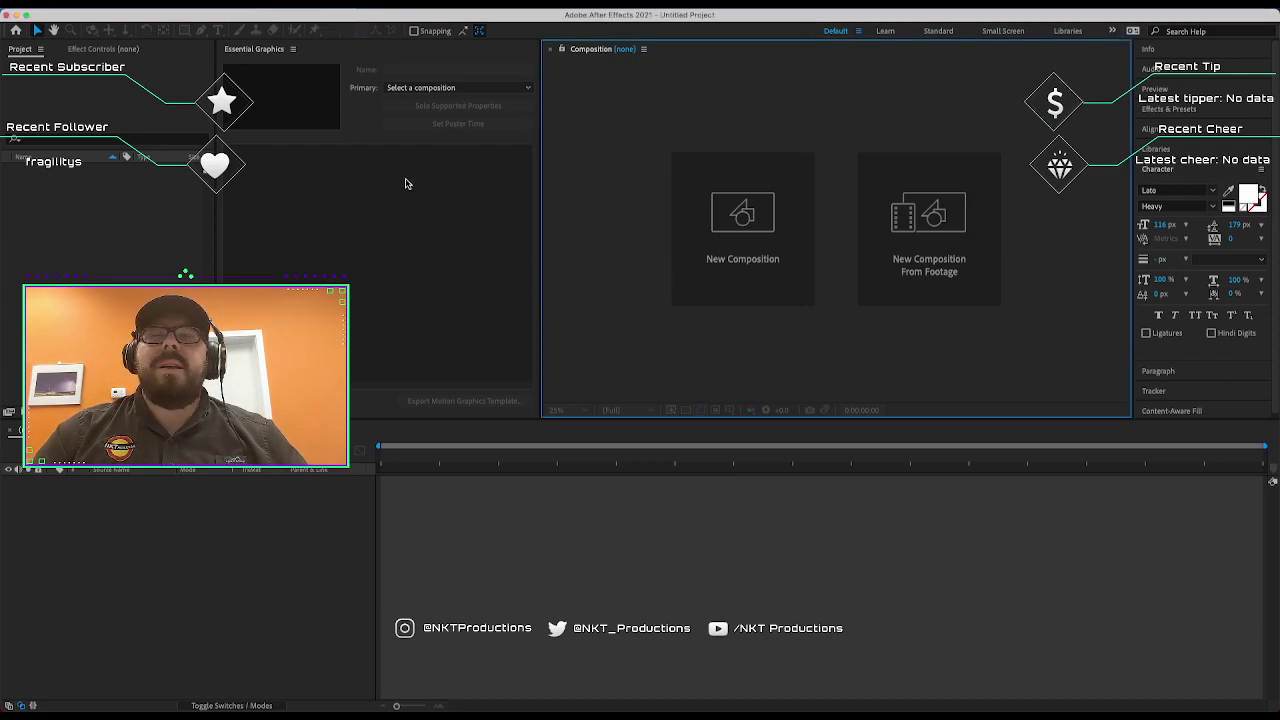
click(112, 0)
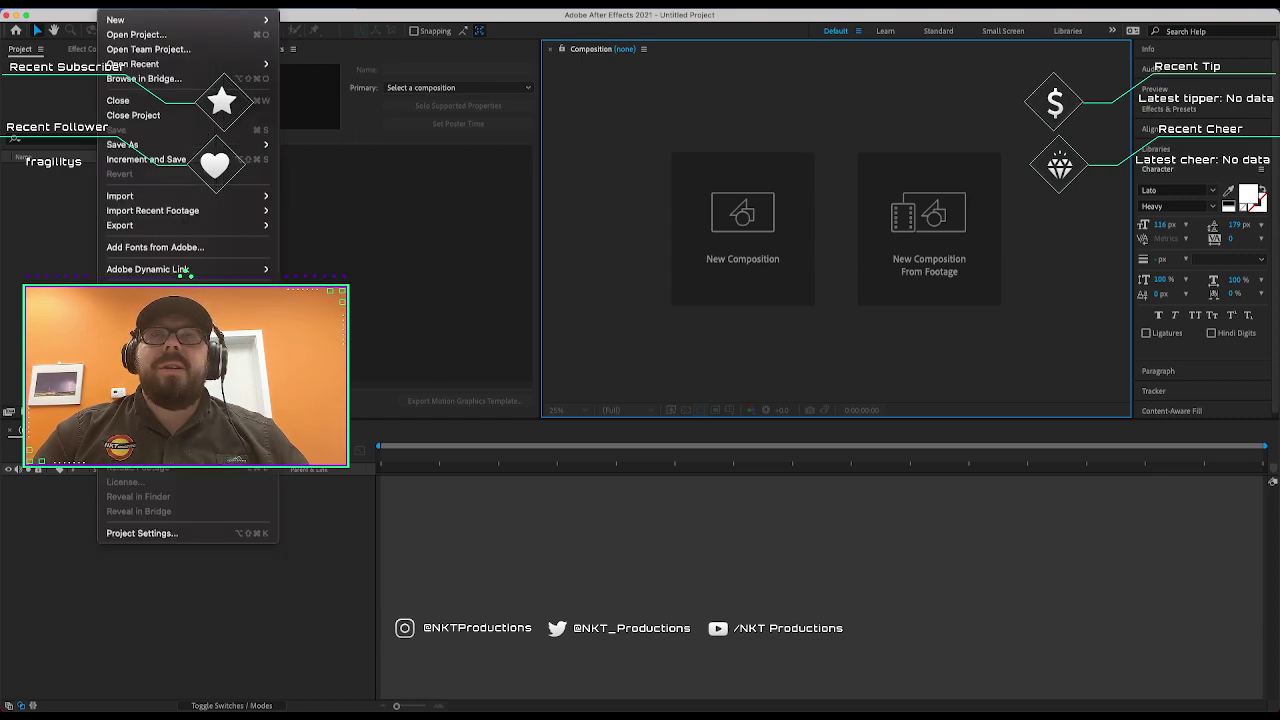
click(112, 10)
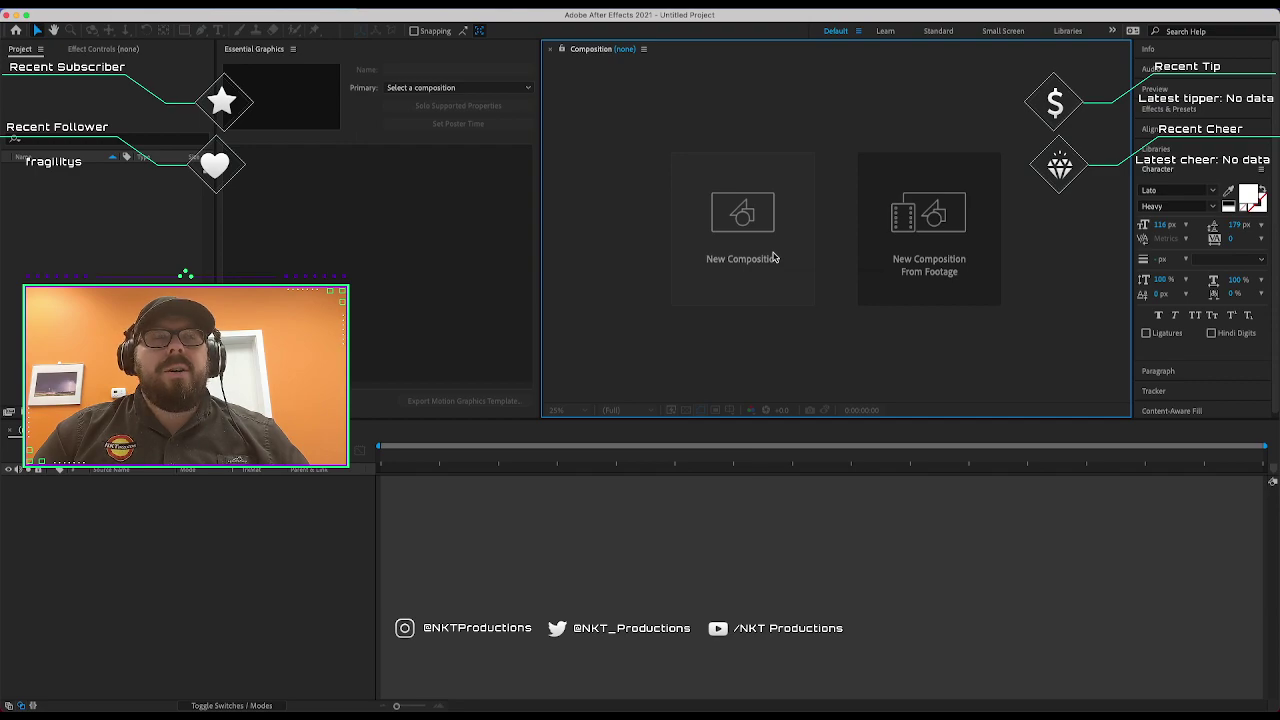
click(771, 256)
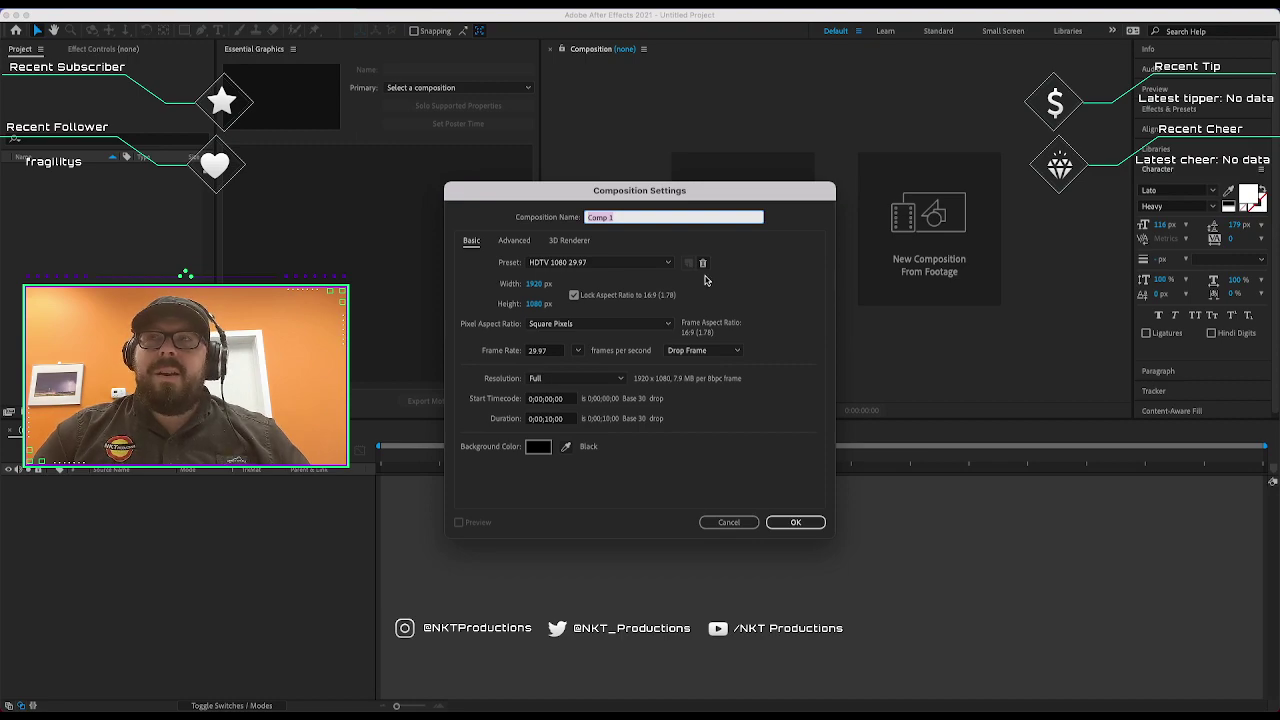
click(655, 266)
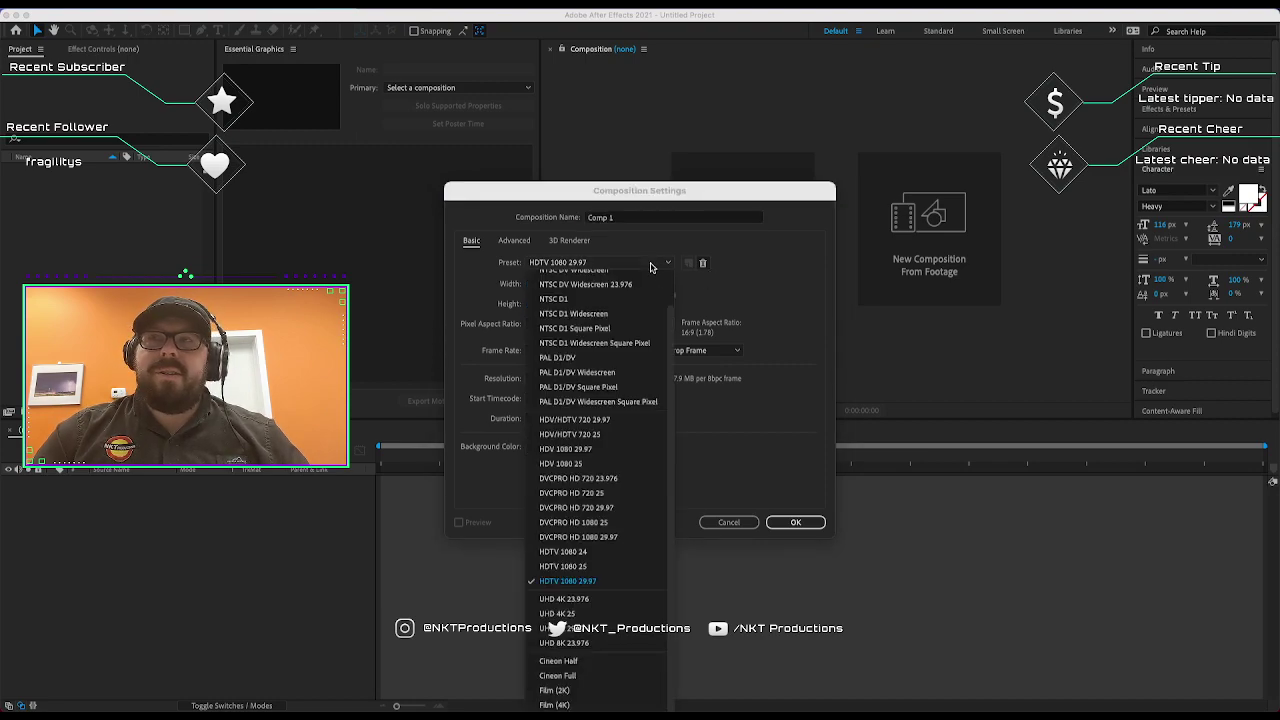
click(651, 267)
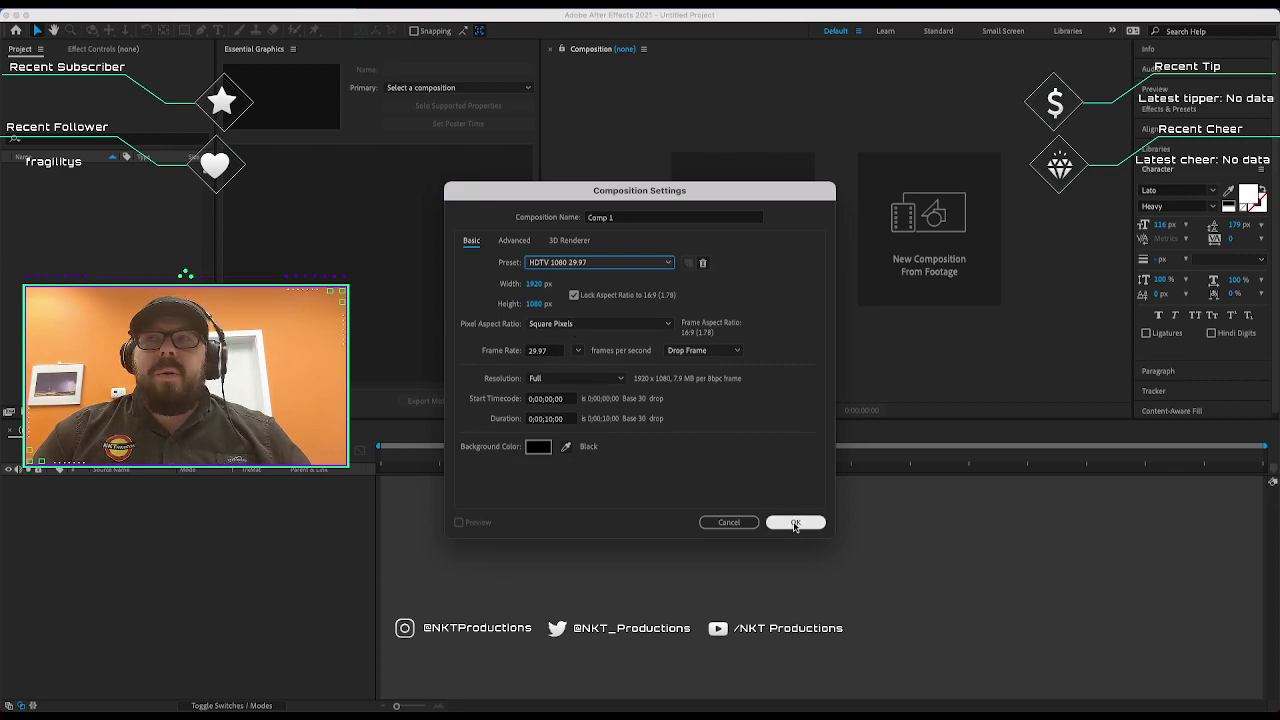
Confirm Comp 1 and add a text layer reading 'This is a Title'.
click(795, 523)
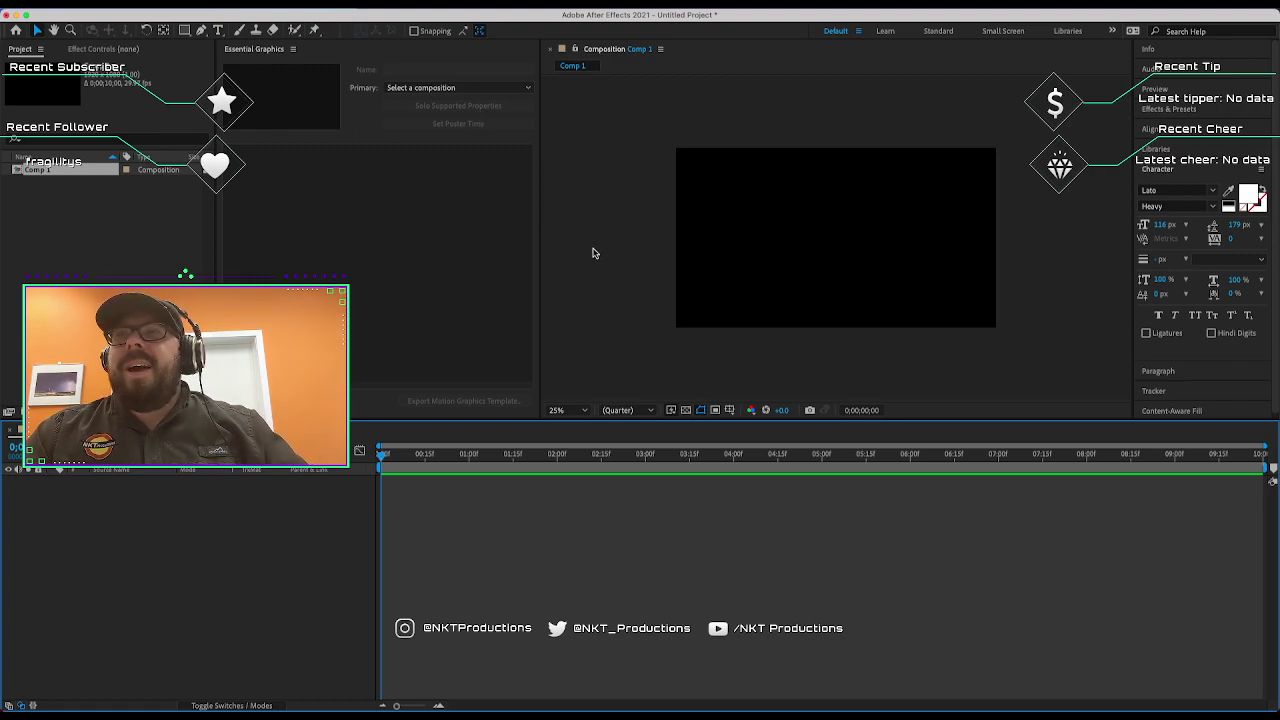
scroll(768, 278, up, 2)
scroll(768, 278, down, 2)
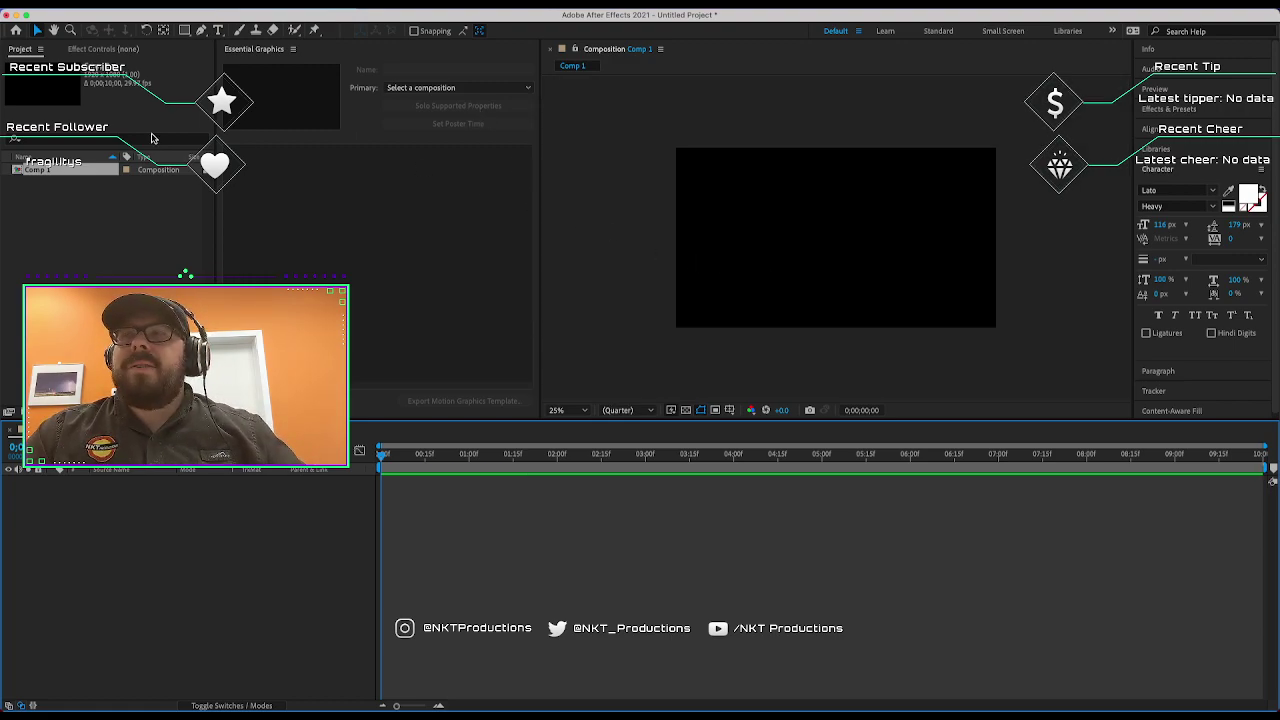
click(222, 33)
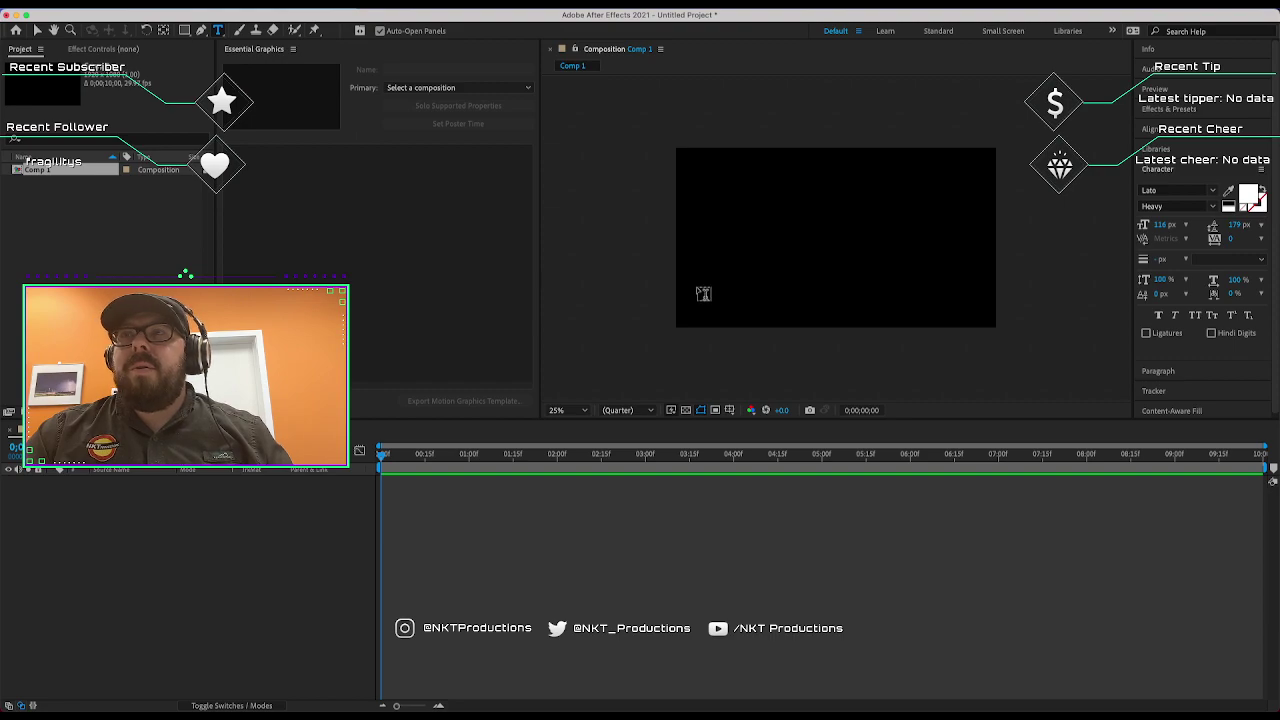
click(696, 284)
text(This i)
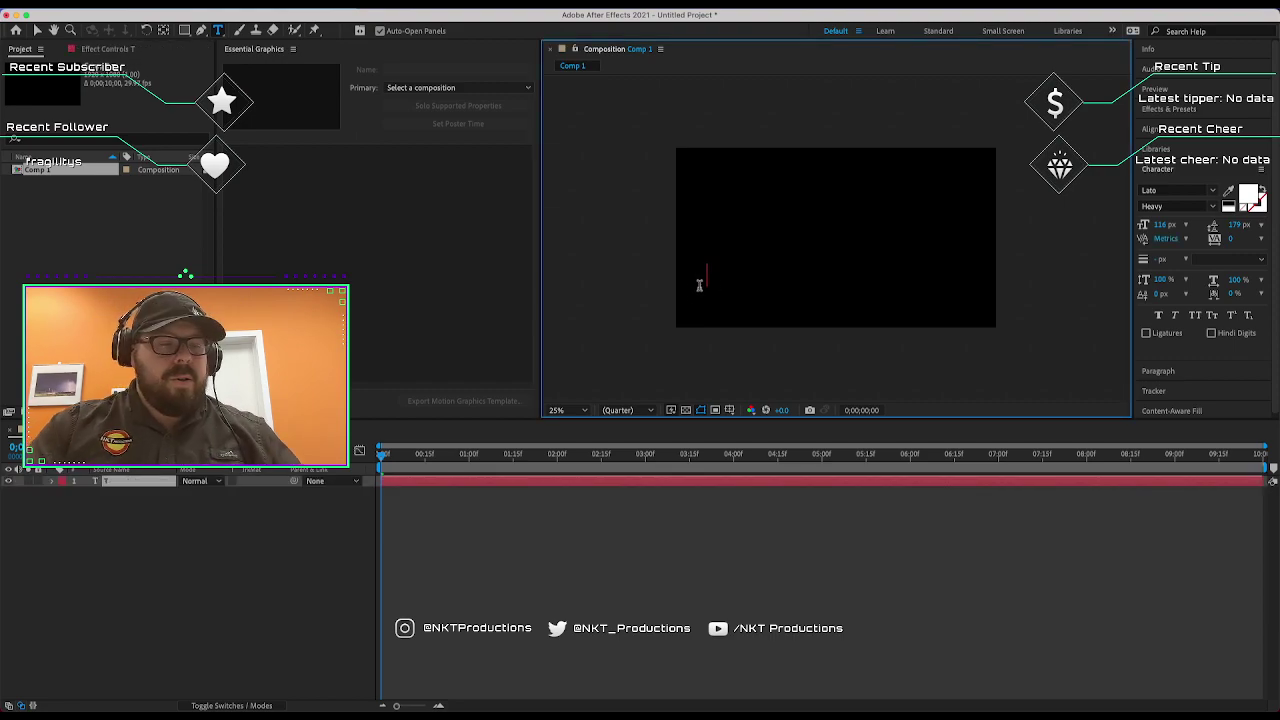
text(s a Title)
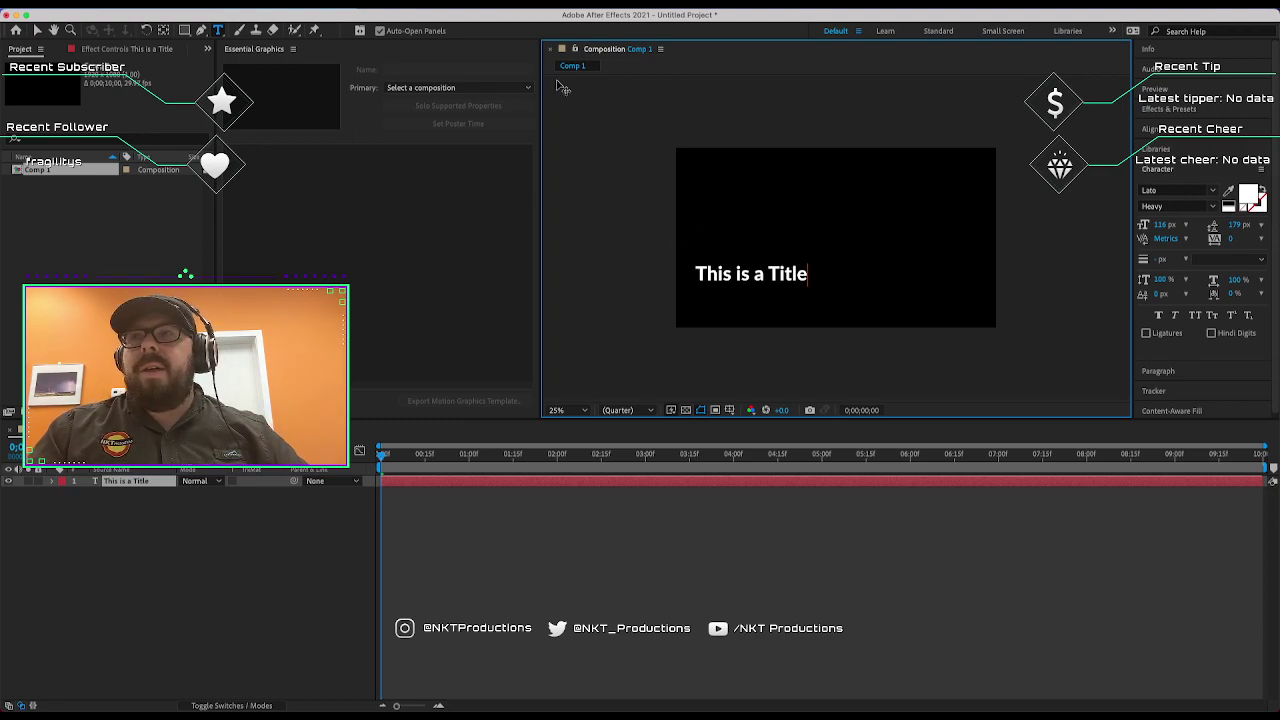
key(Home)
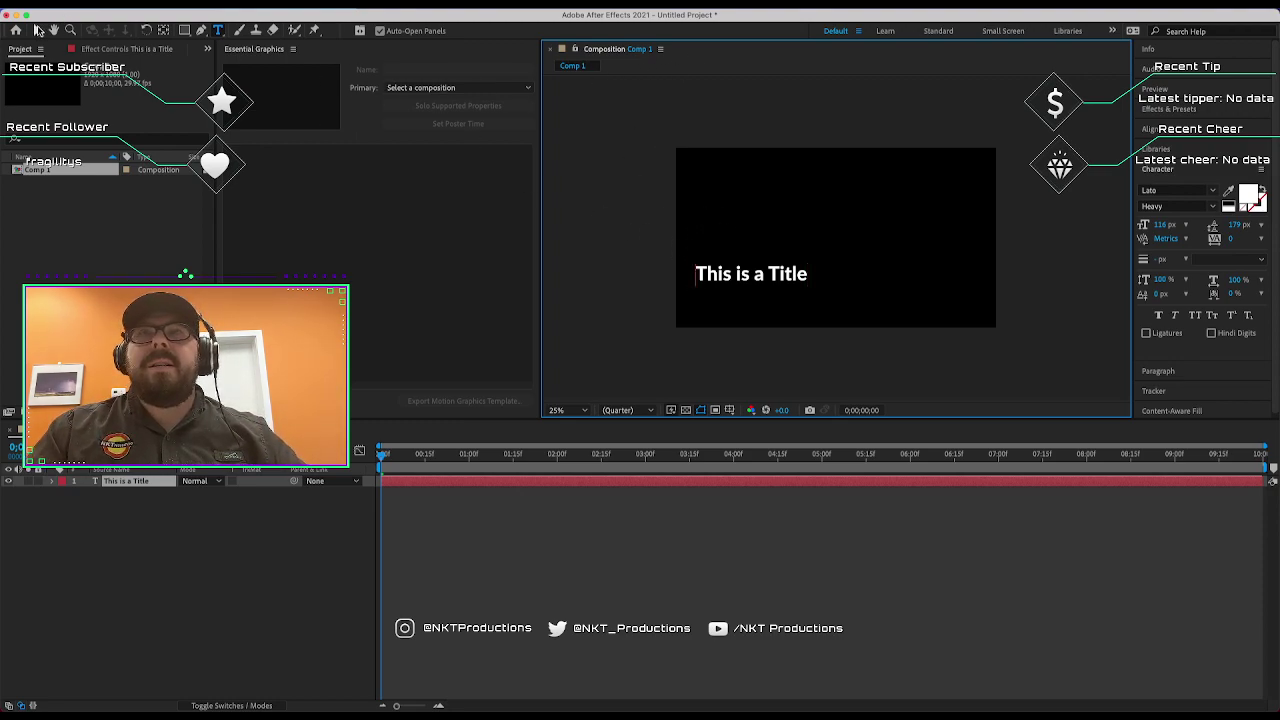
click(38, 30)
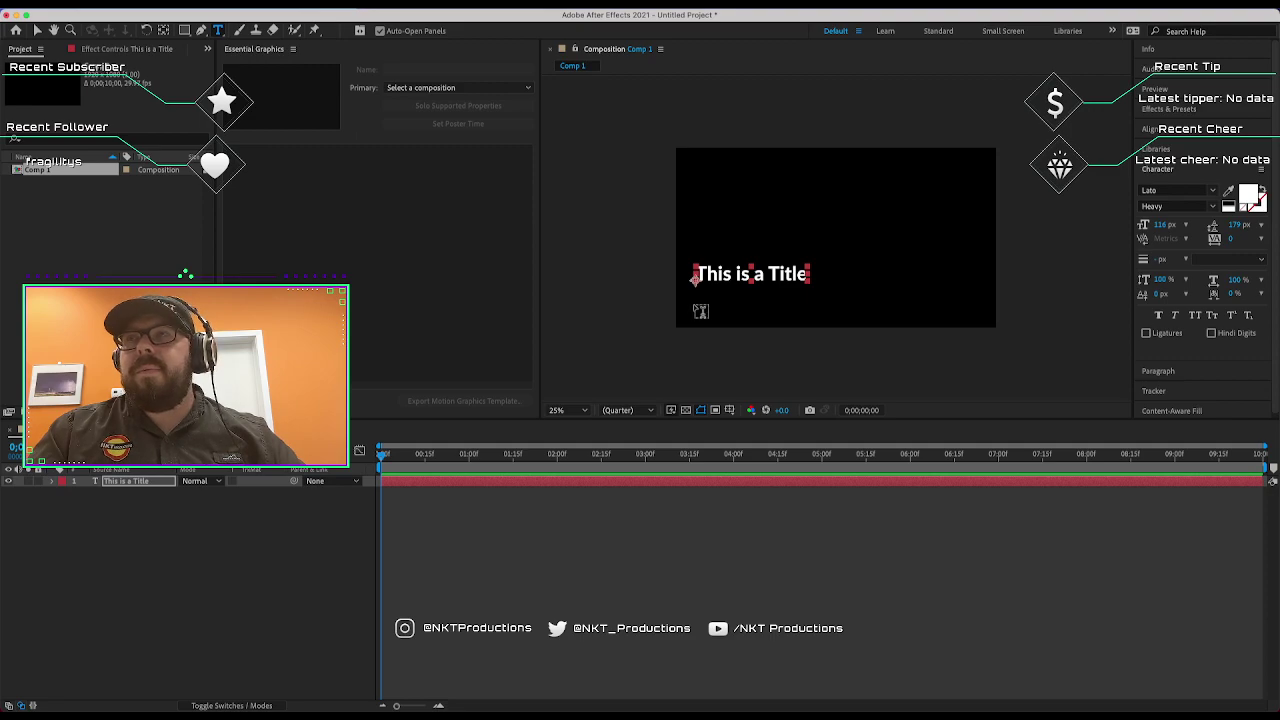
Add a second text layer below it reading 'This is a Subtitle'.
click(697, 305)
text(This is s)
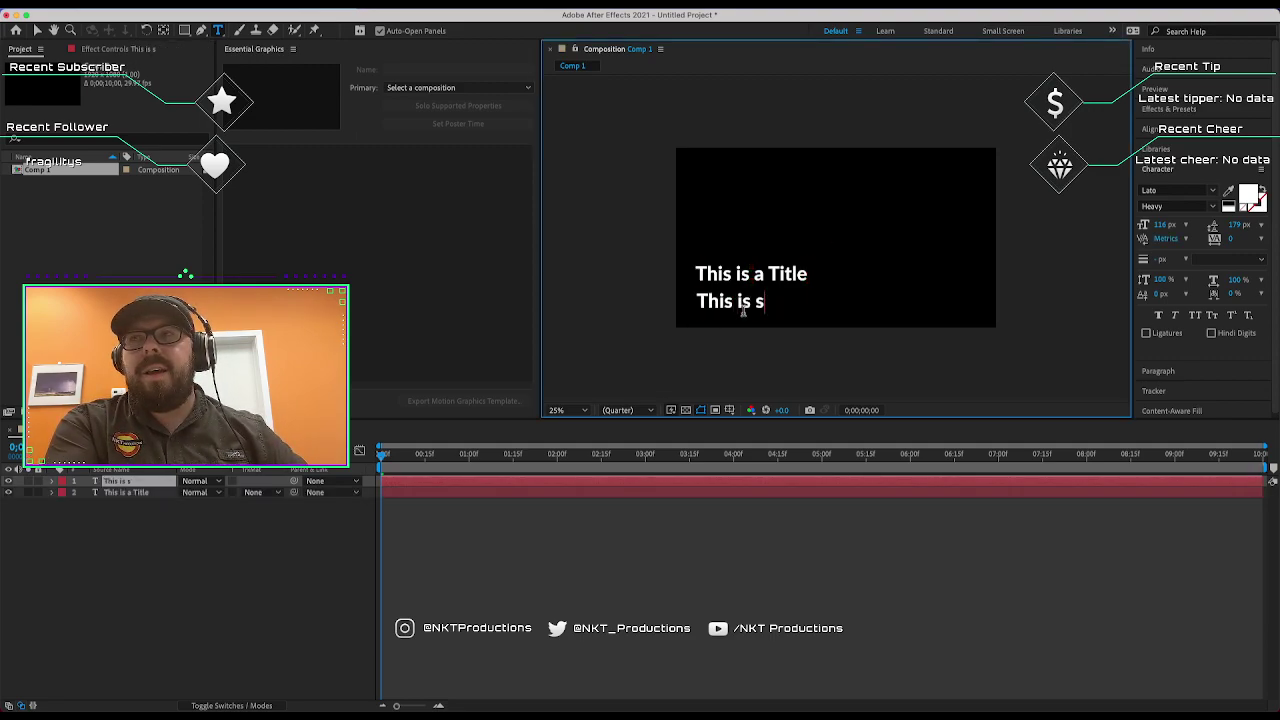
key(BackSpace)
text(a )
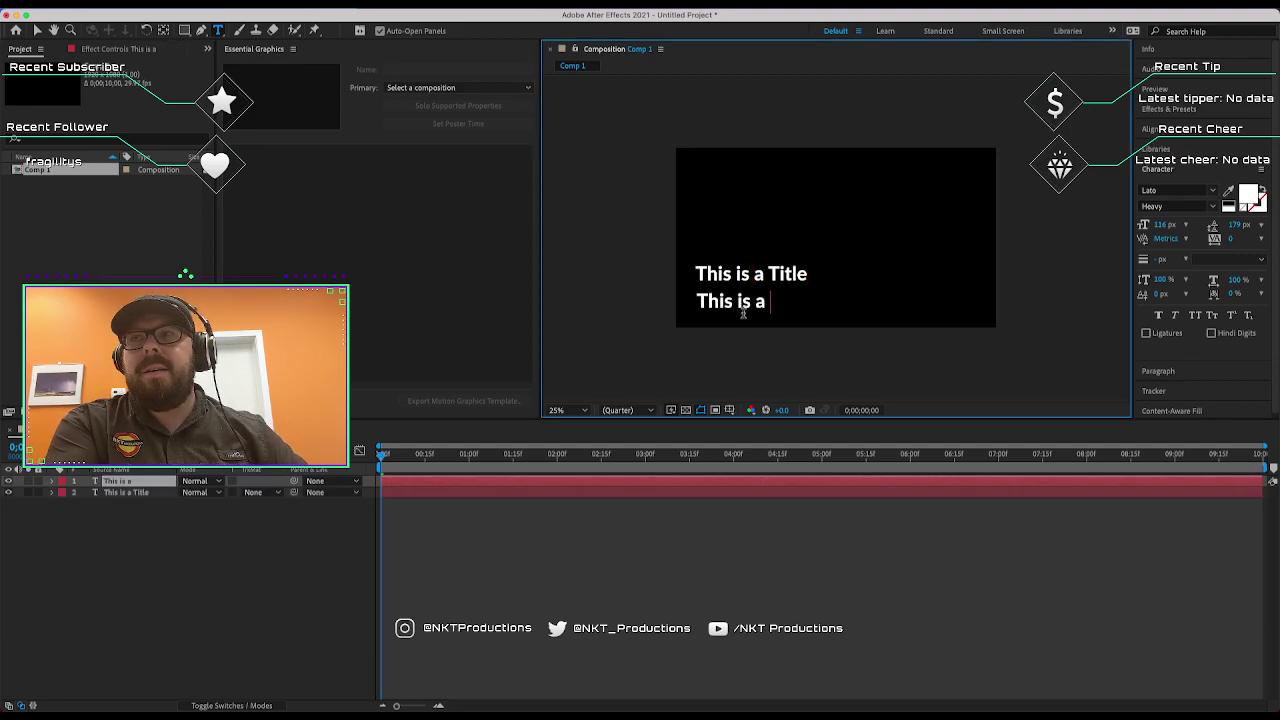
text(Subtitle)
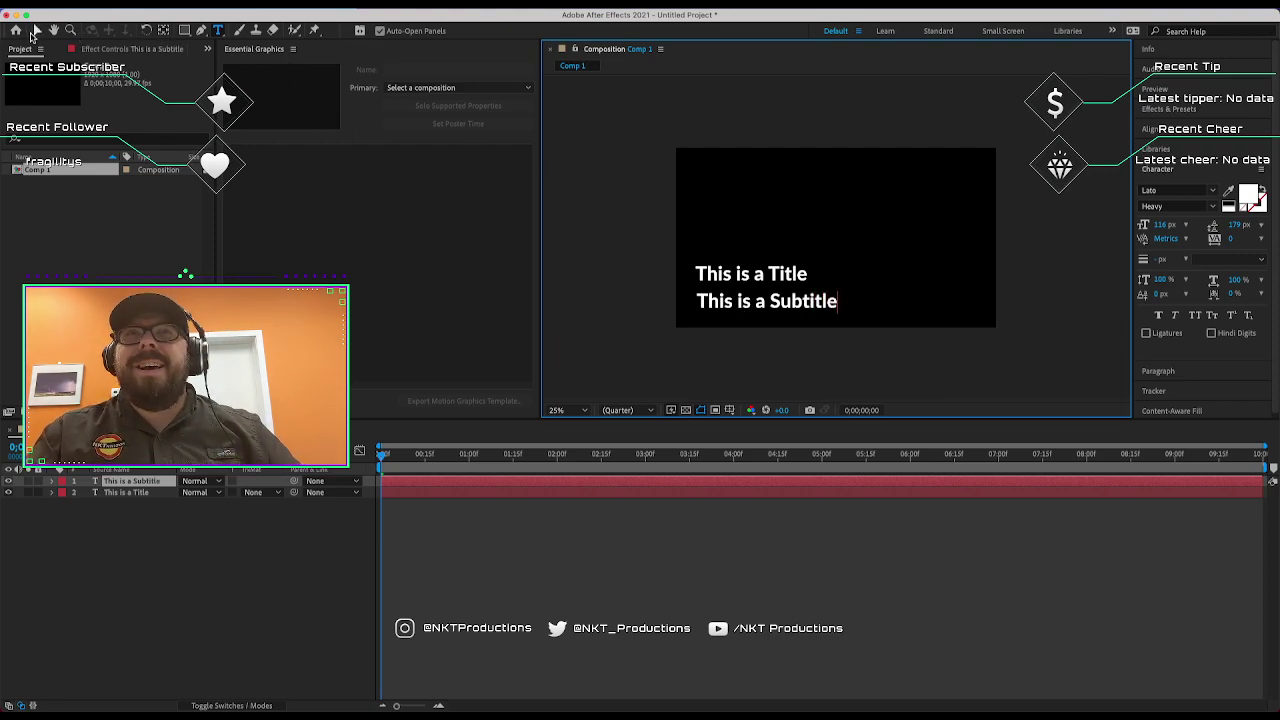
click(37, 30)
Shrink the subtitle's font size, tuck it under the title, and shift both lines lower-left.
drag(1160, 226, 1122, 238)
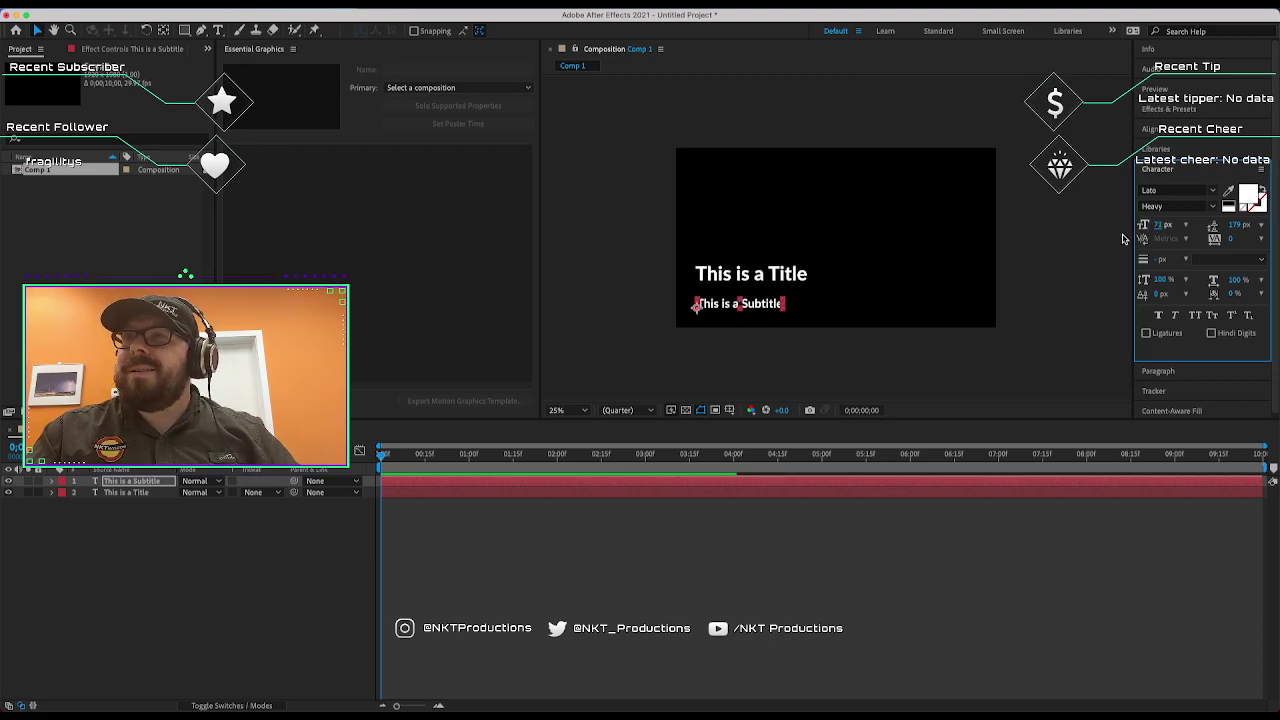
drag(750, 307, 748, 298)
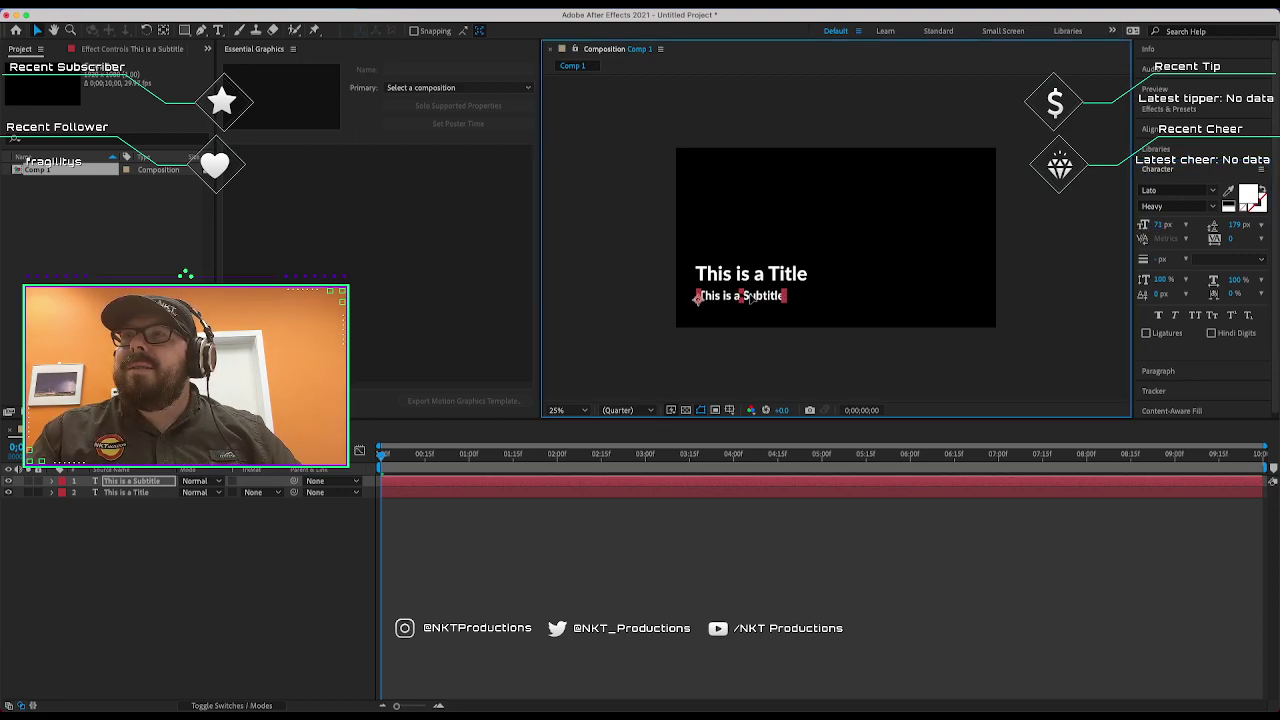
drag(688, 236, 755, 291)
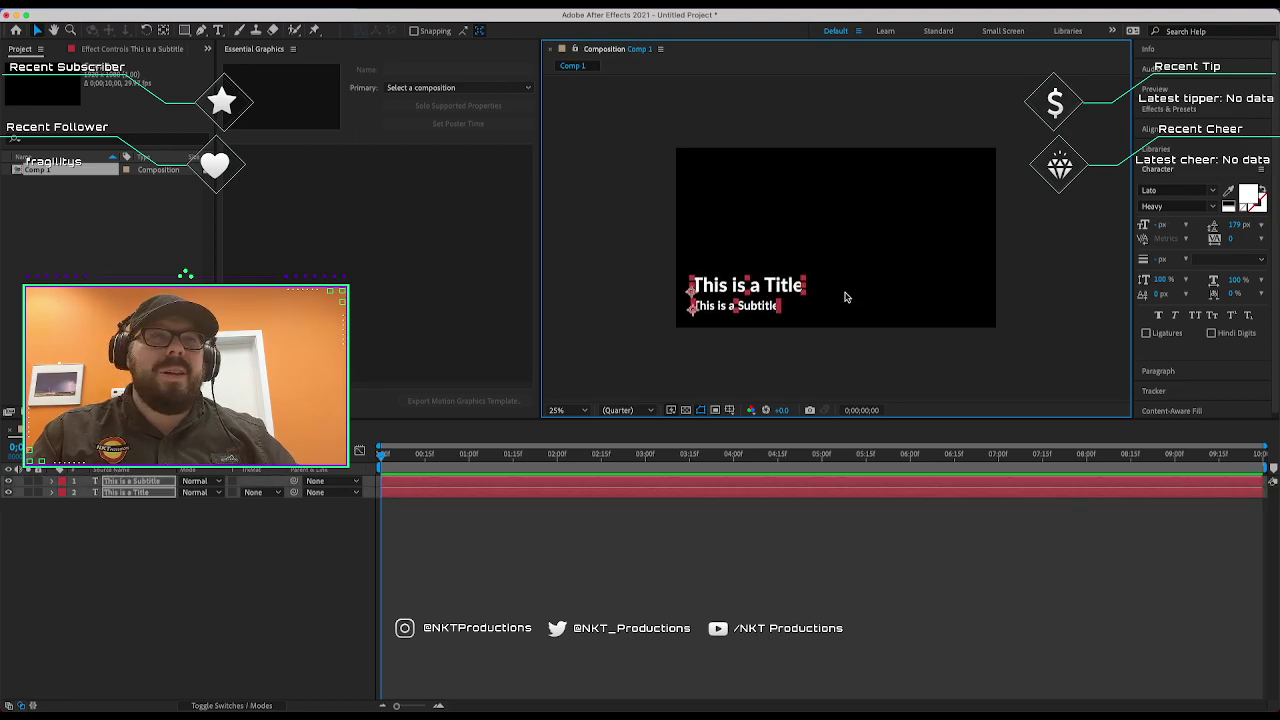
click(645, 281)
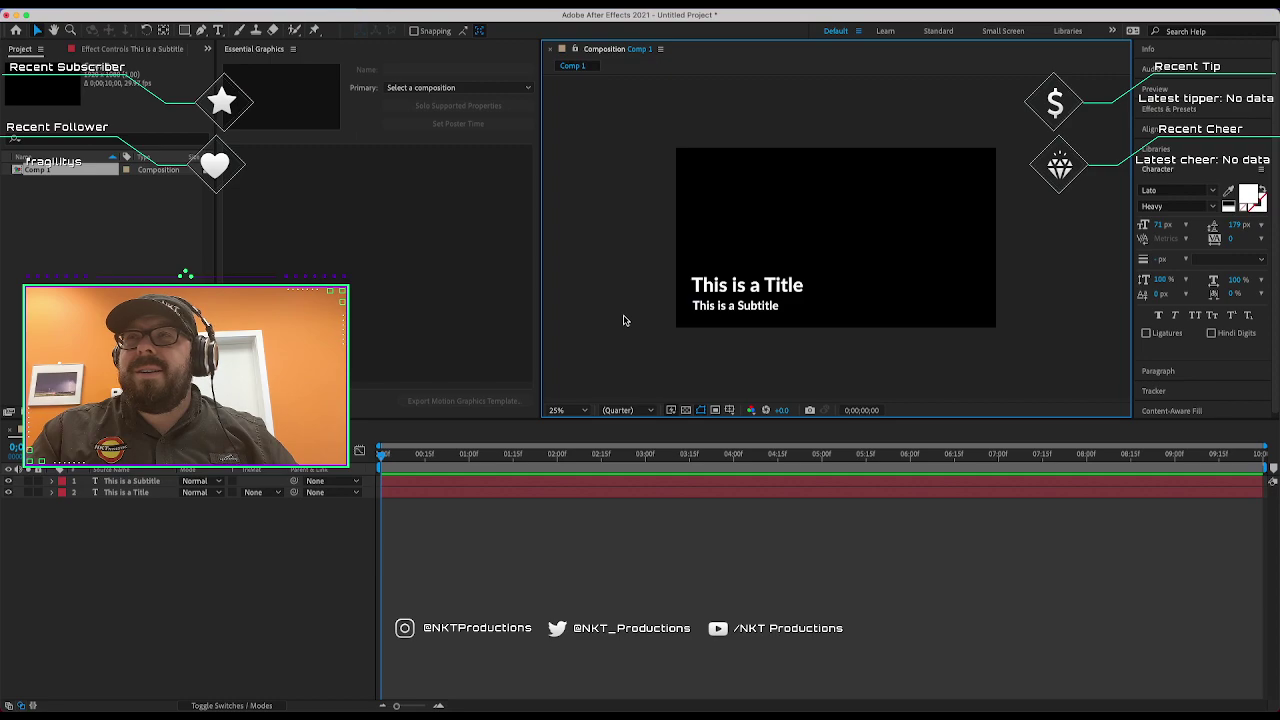
key(period)
key(comma)
key(period)
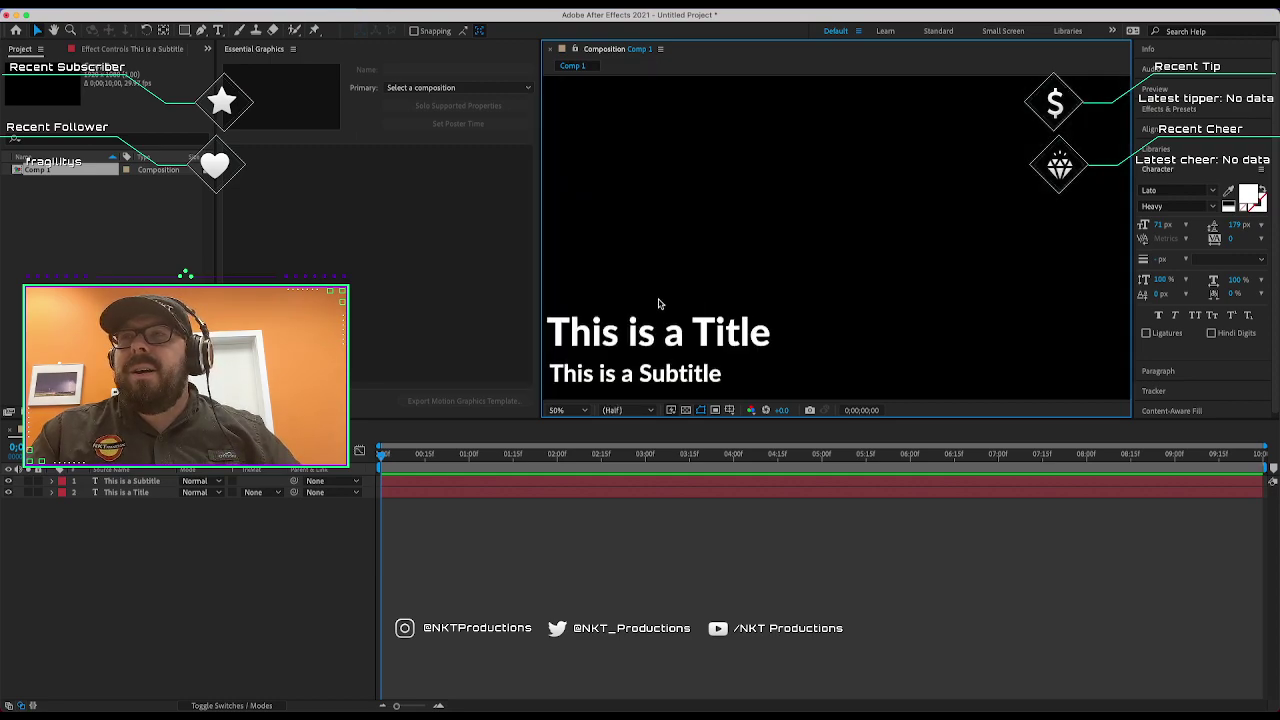
key(space)
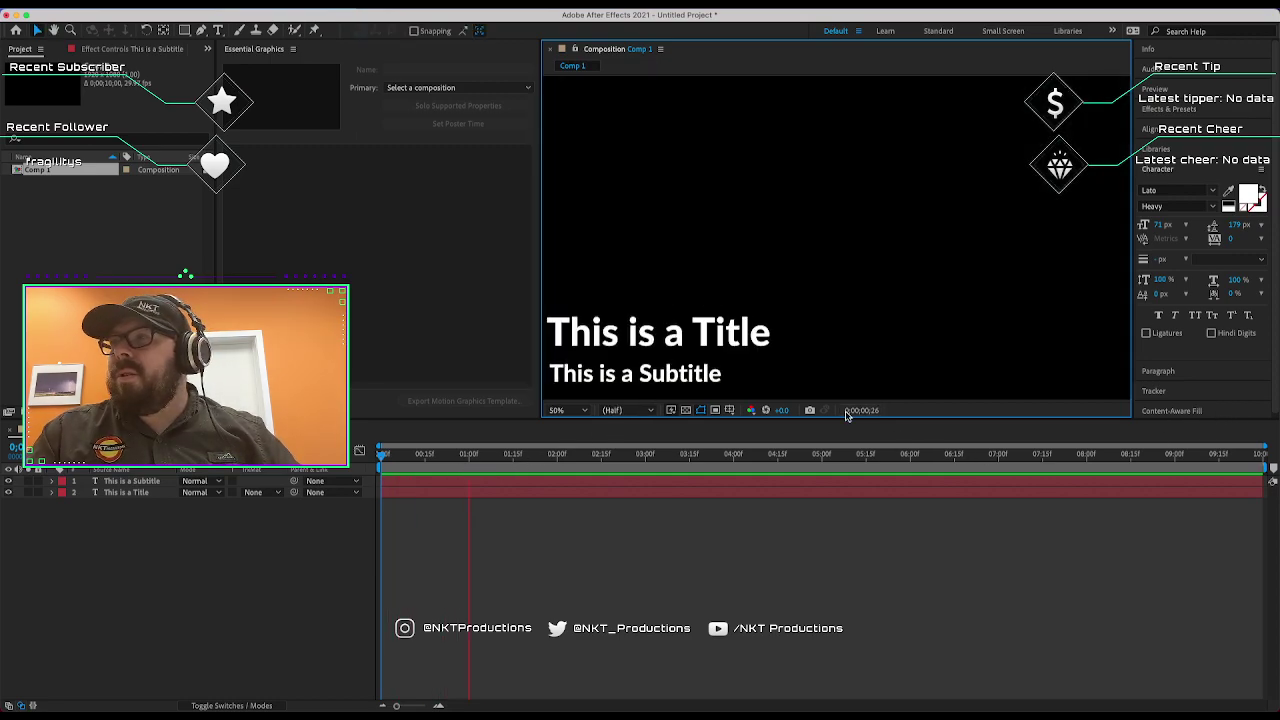
drag(723, 291, 800, 223)
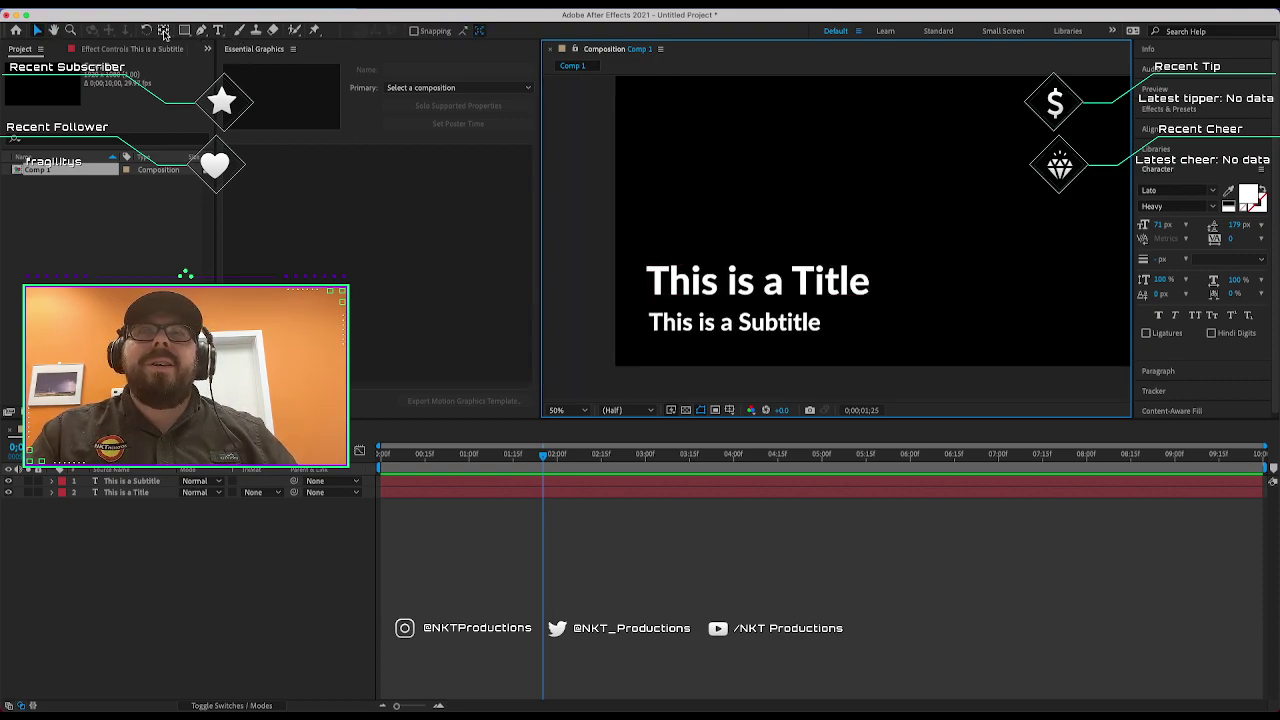
click(200, 32)
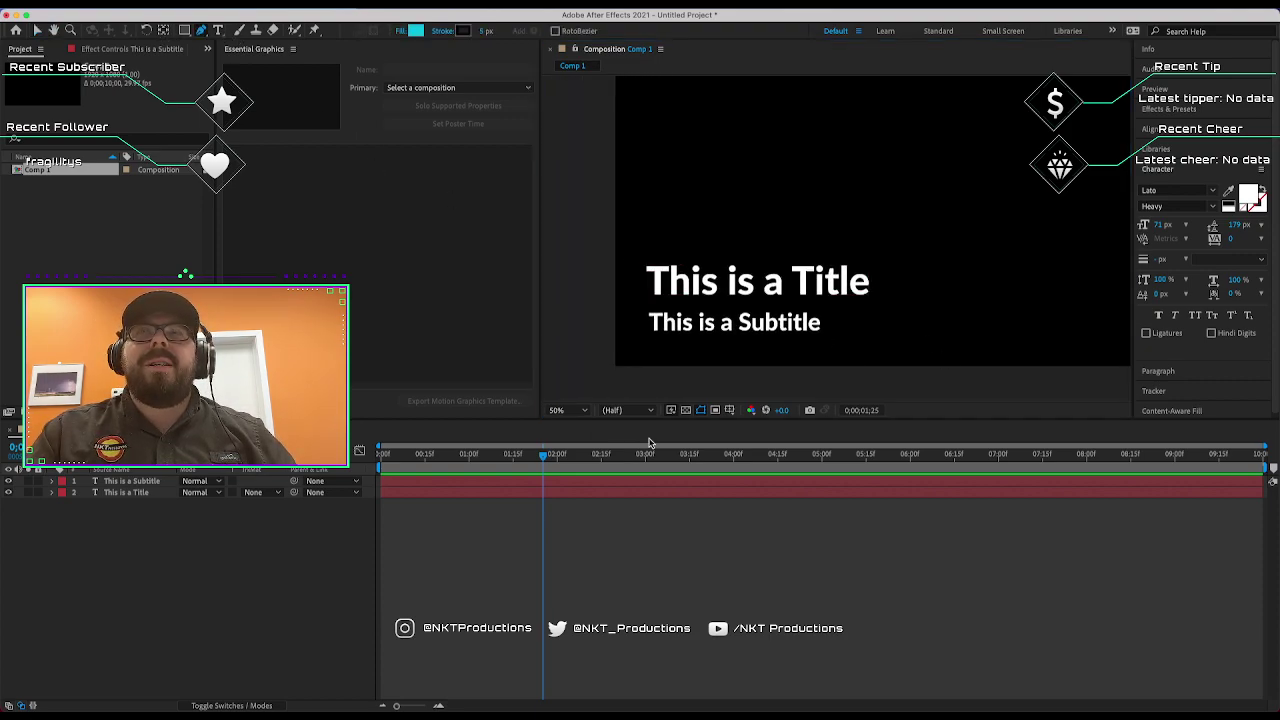
click(603, 298)
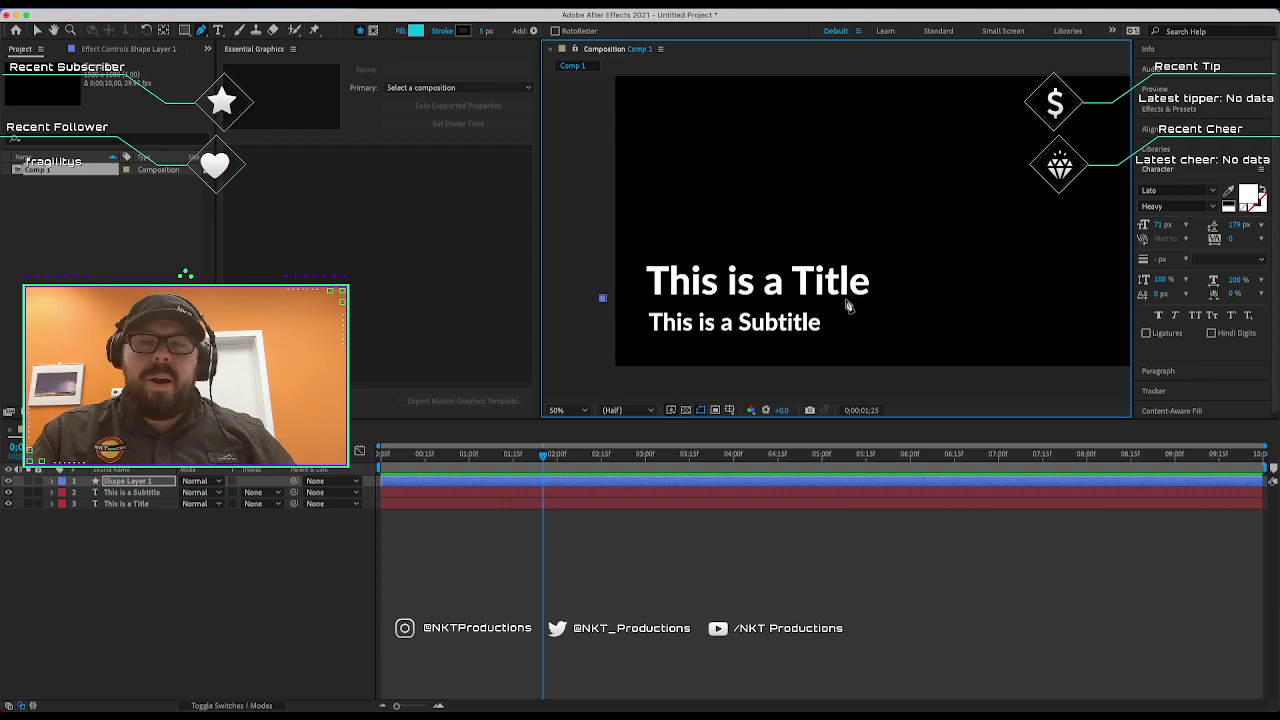
click(848, 298)
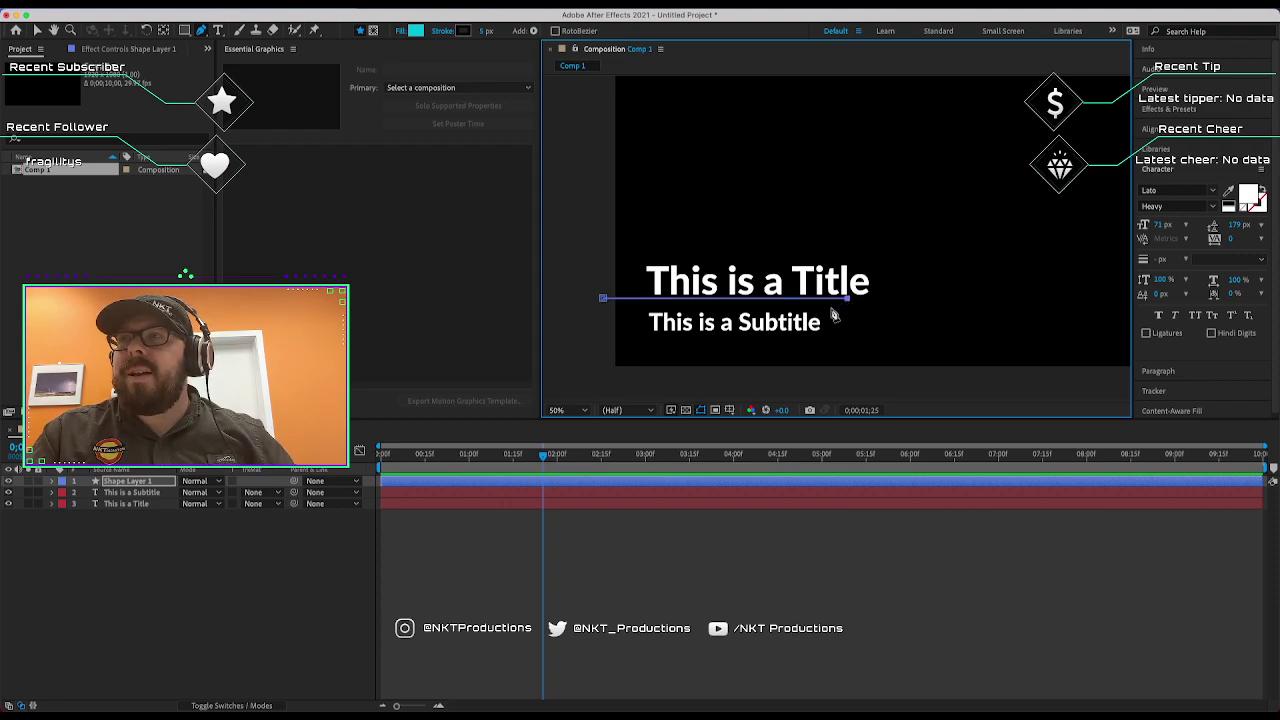
click(831, 307)
click(604, 308)
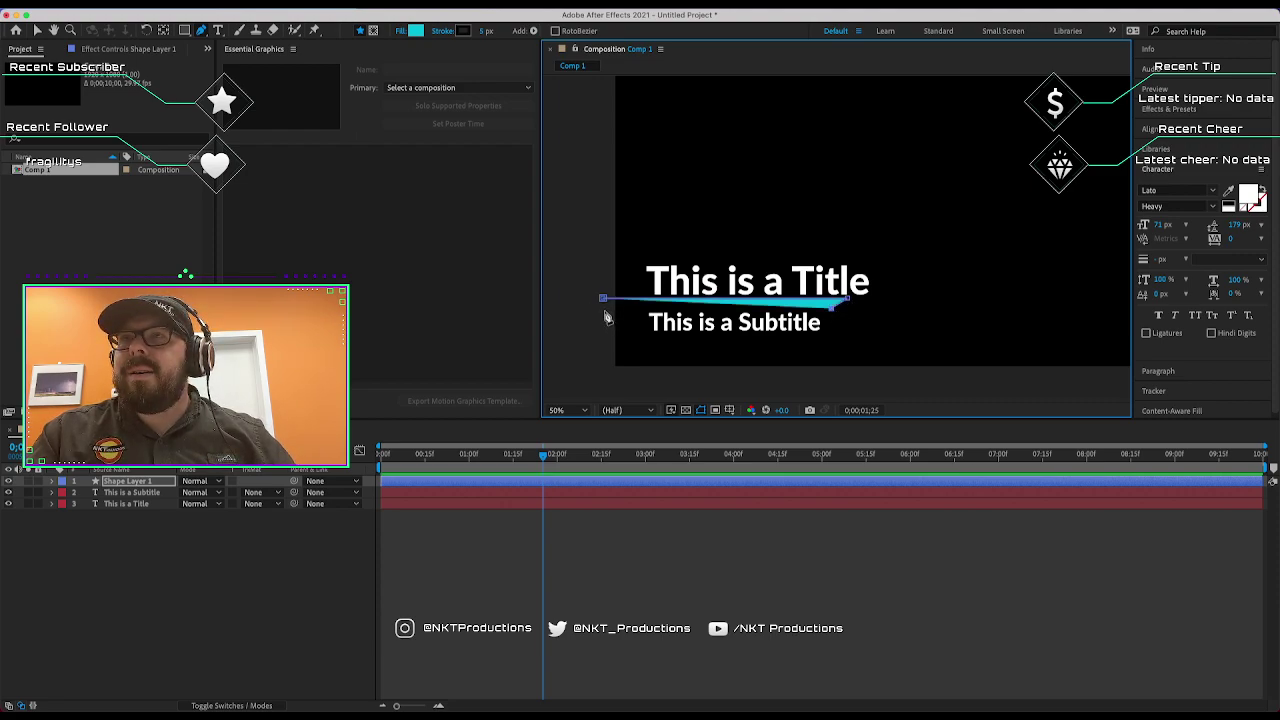
click(603, 299)
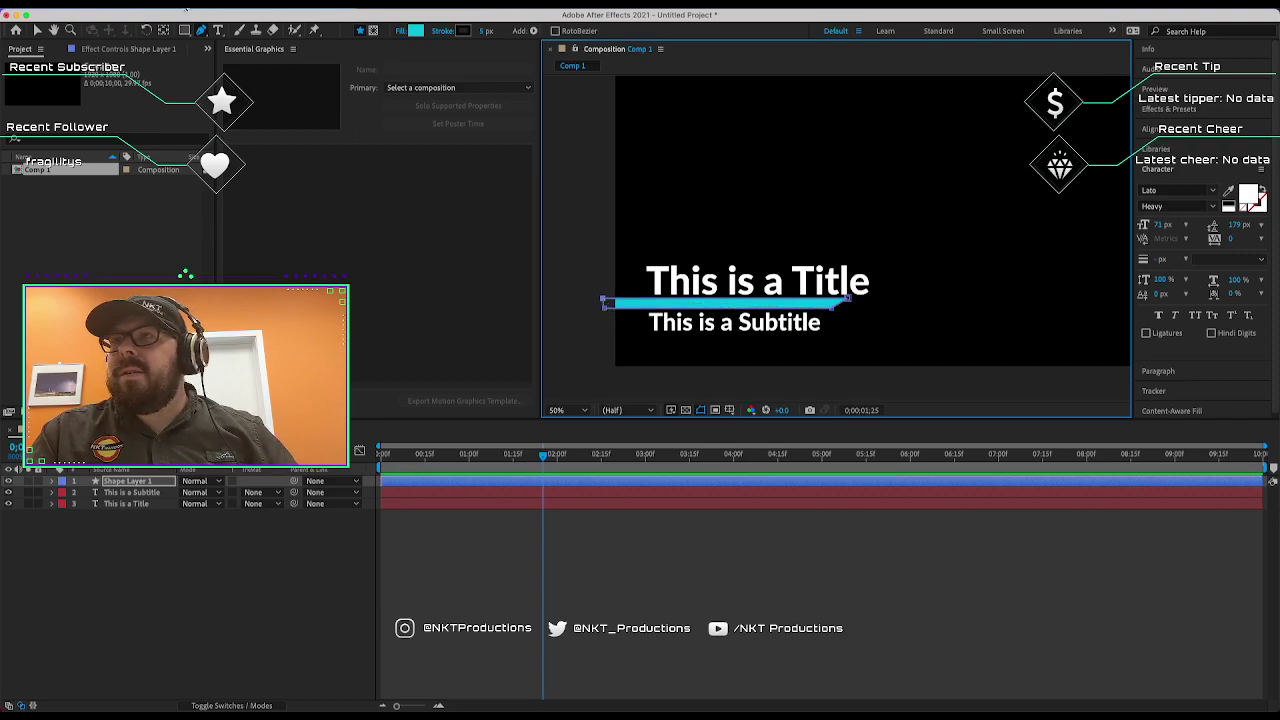
click(38, 30)
click(582, 284)
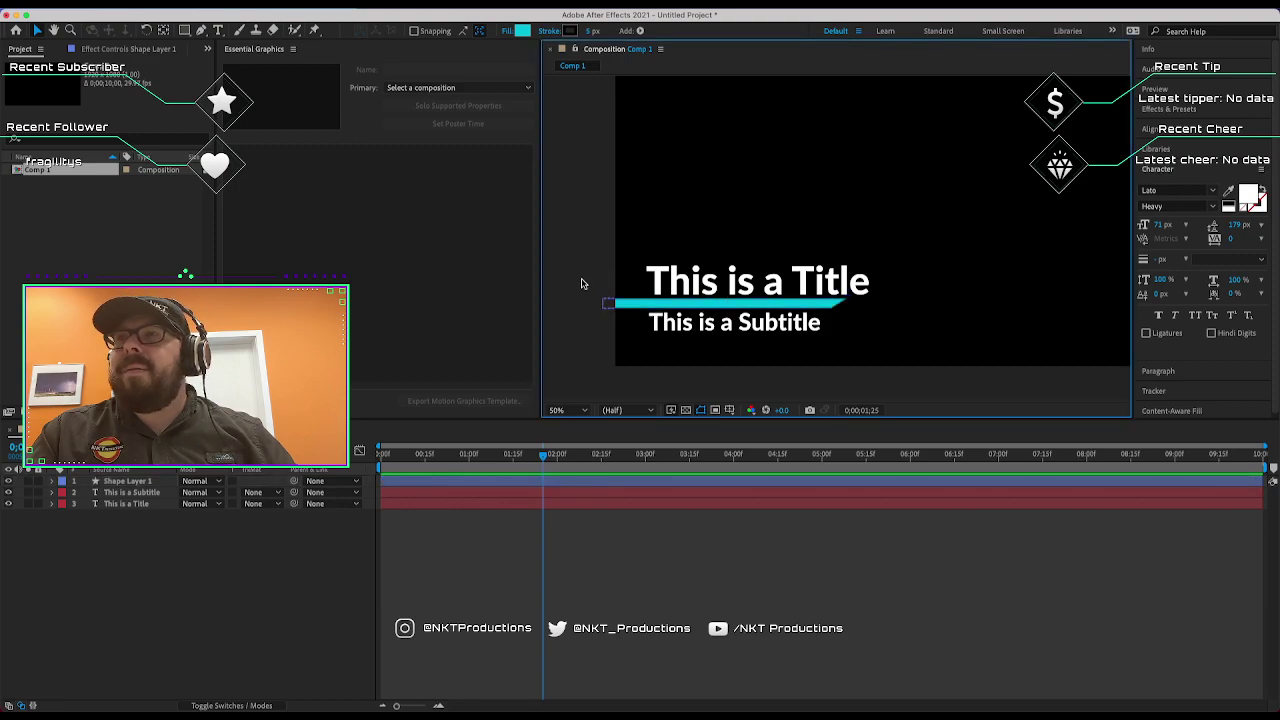
click(710, 279)
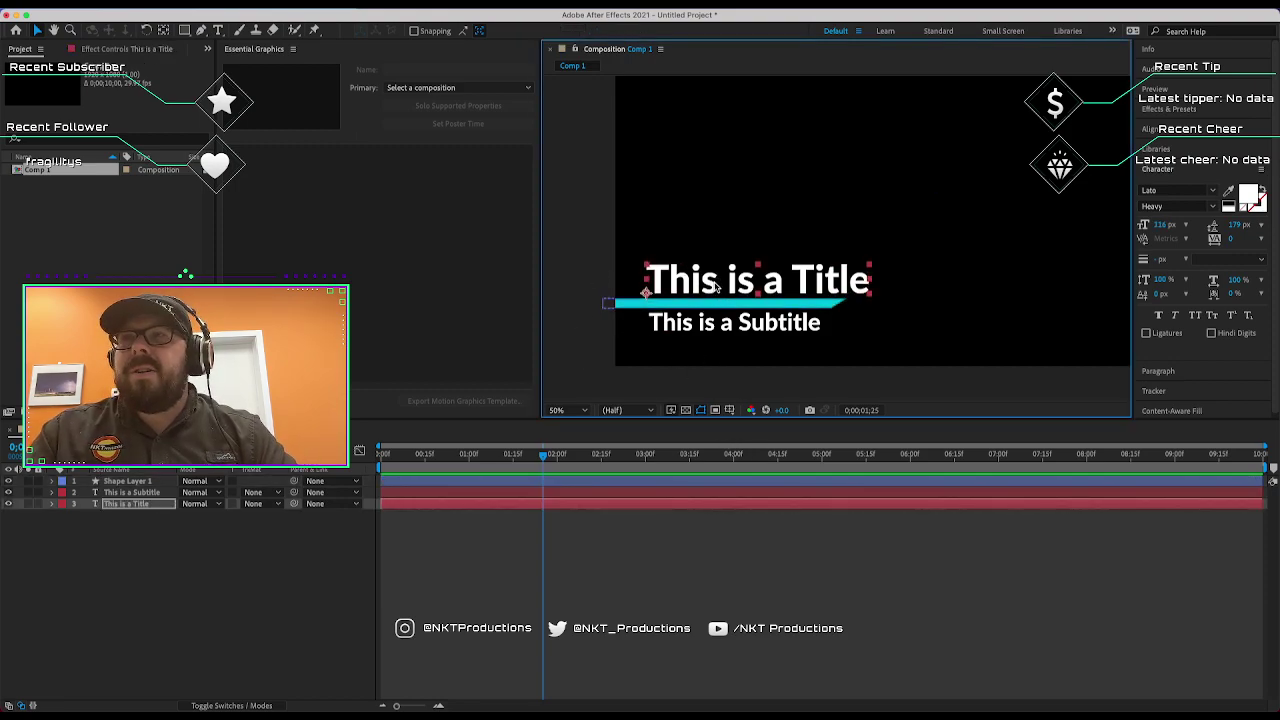
click(717, 320)
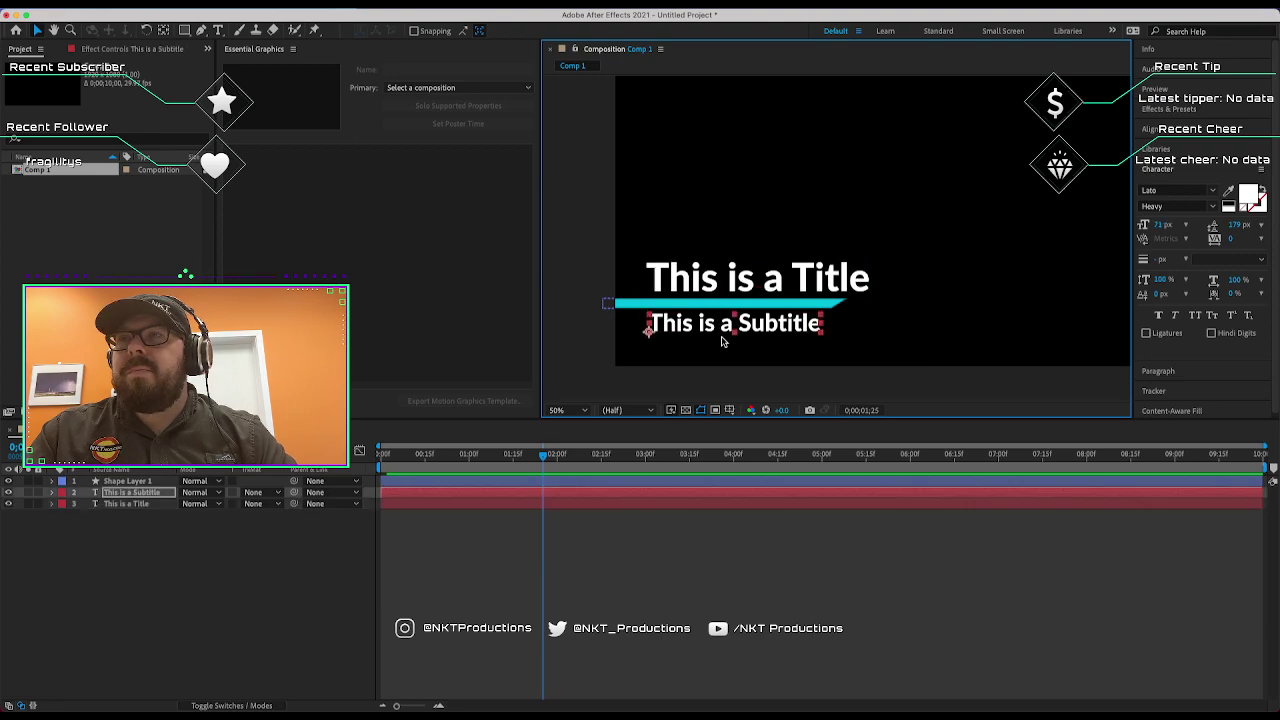
click(503, 271)
scroll(614, 259, down, 2)
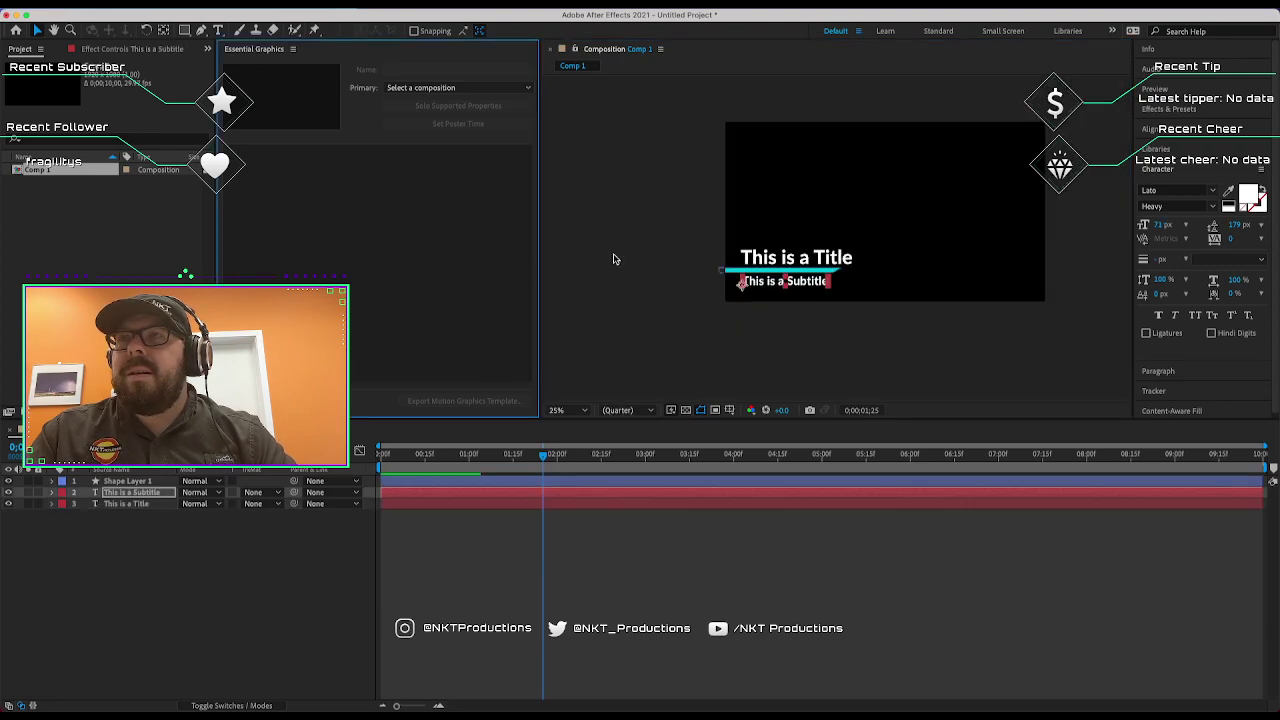
click(1086, 251)
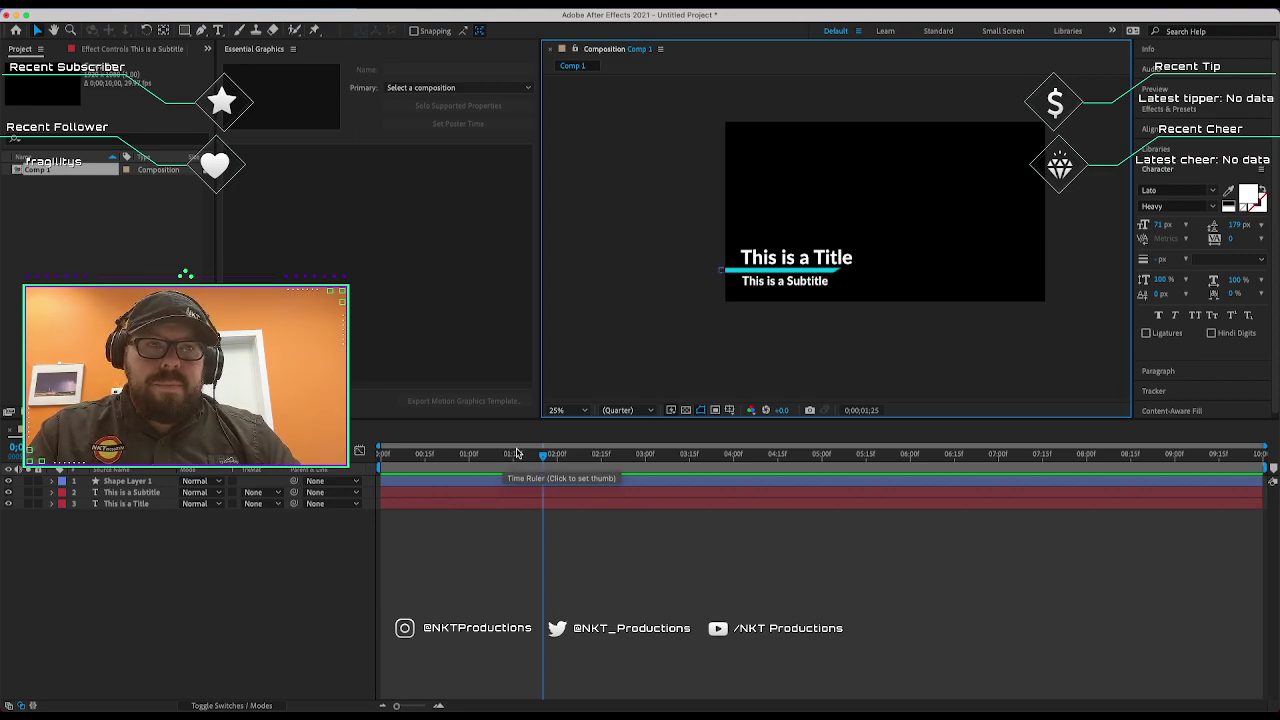
click(564, 458)
drag(556, 462, 376, 455)
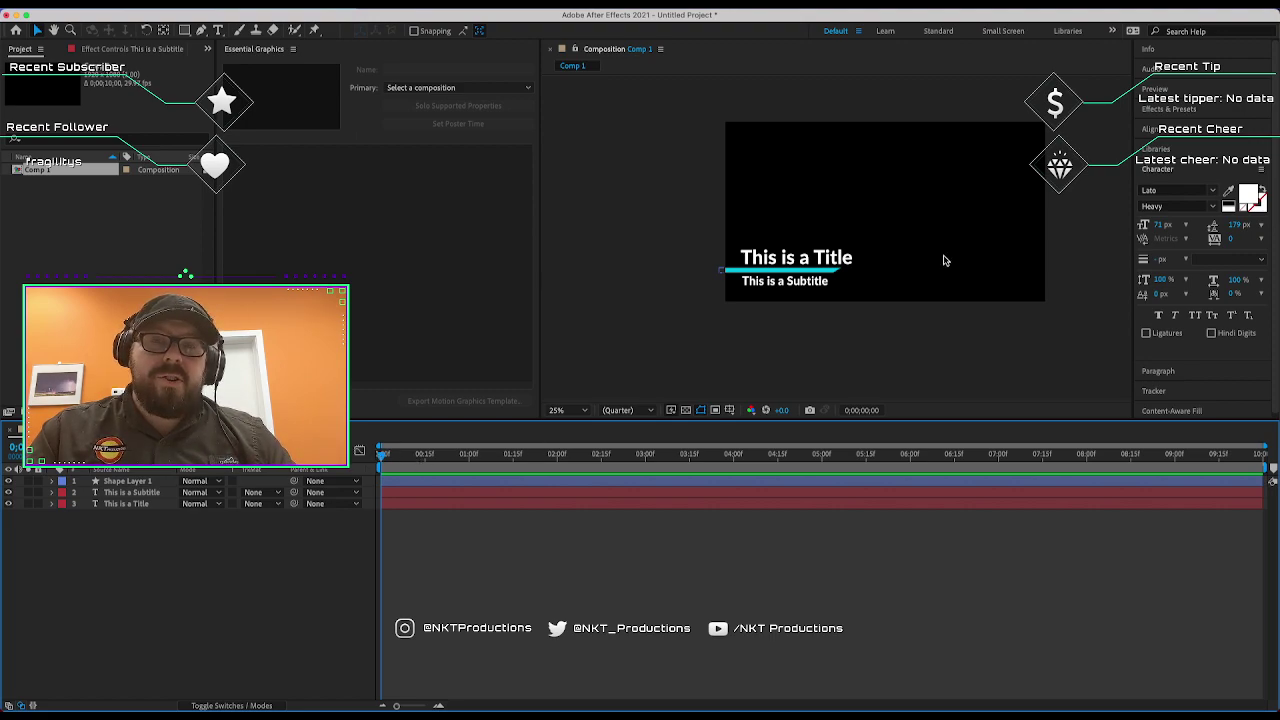
Keyframe Shape Layer 1's Position so the bar starts off-frame at X 243, with Easy Ease.
click(680, 247)
click(729, 272)
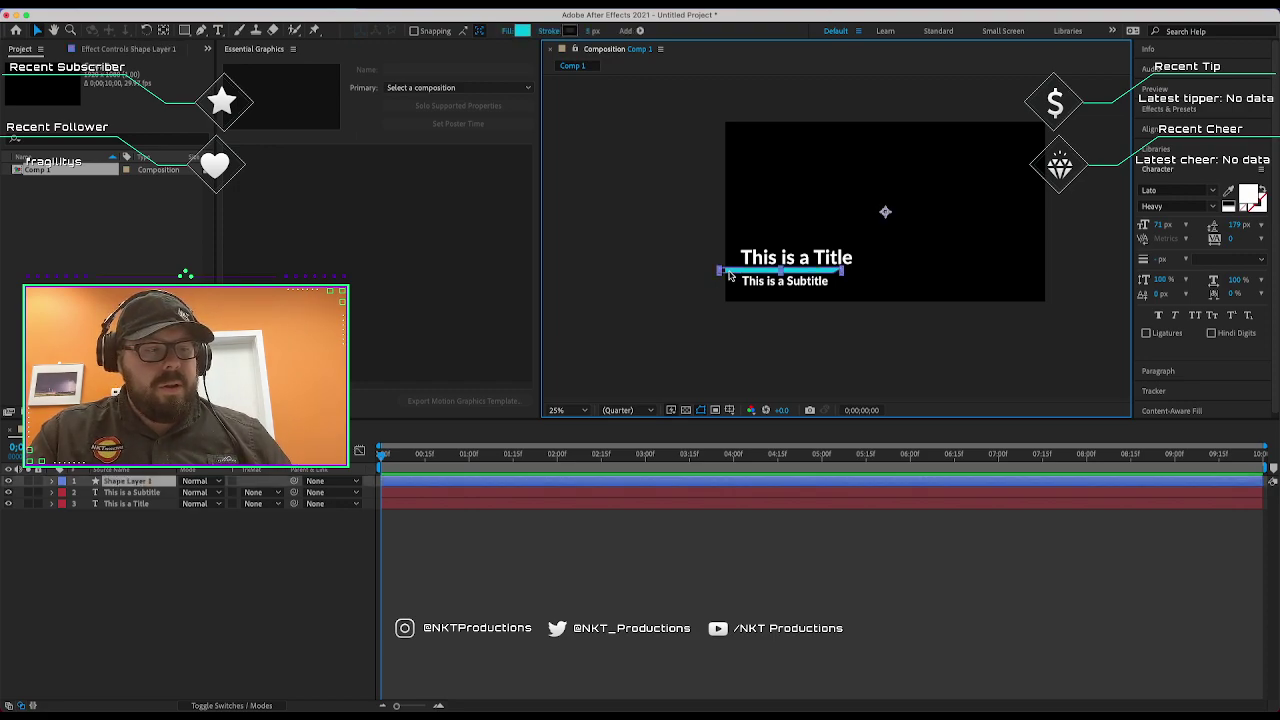
key(p)
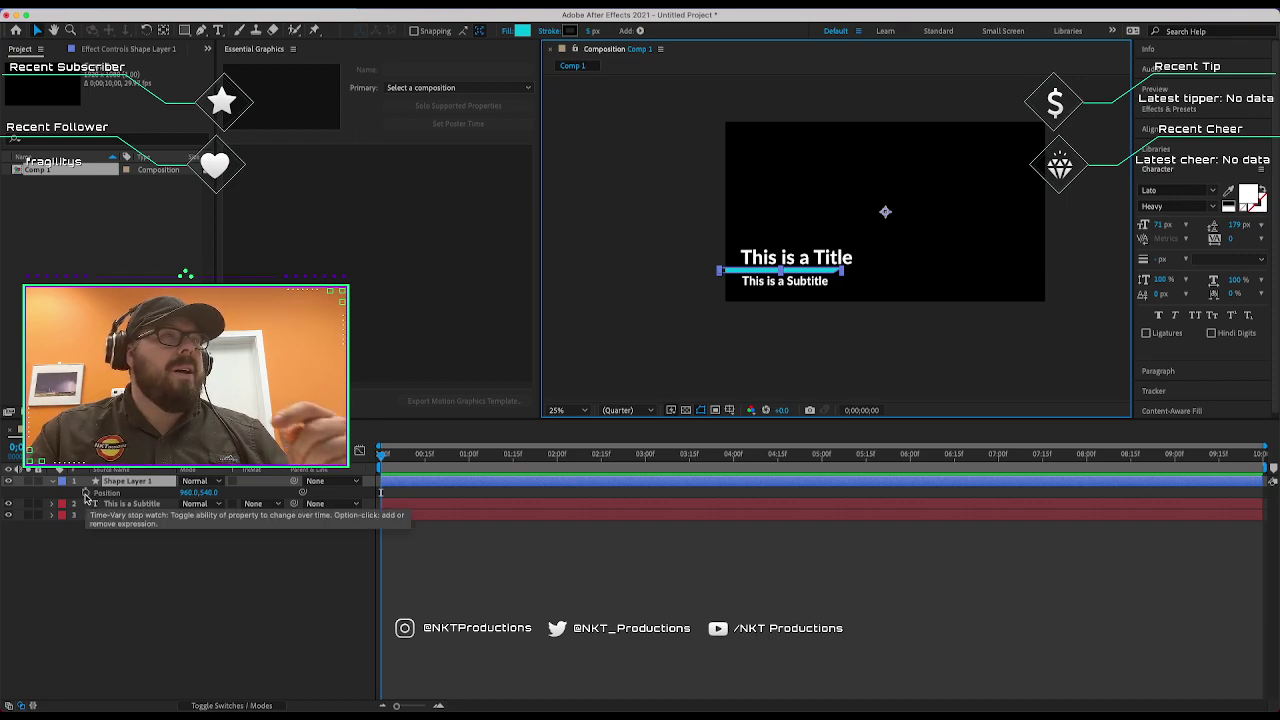
click(85, 493)
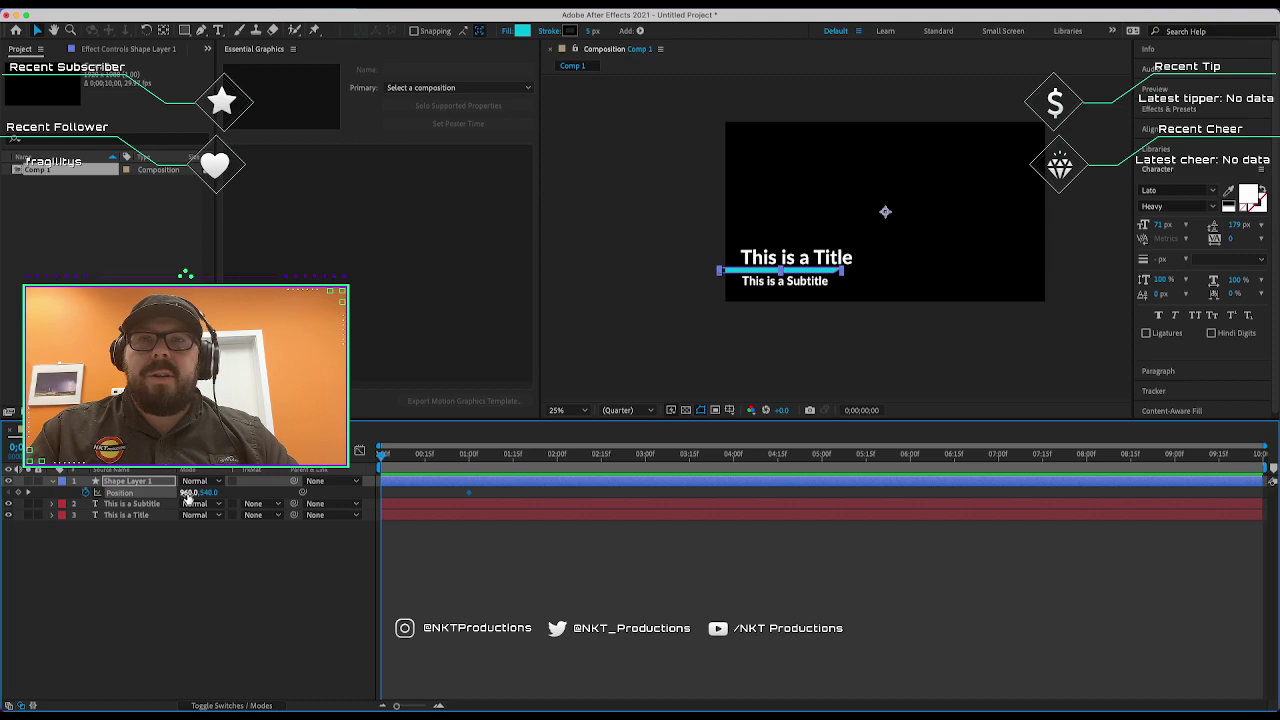
drag(187, 493, 115, 493)
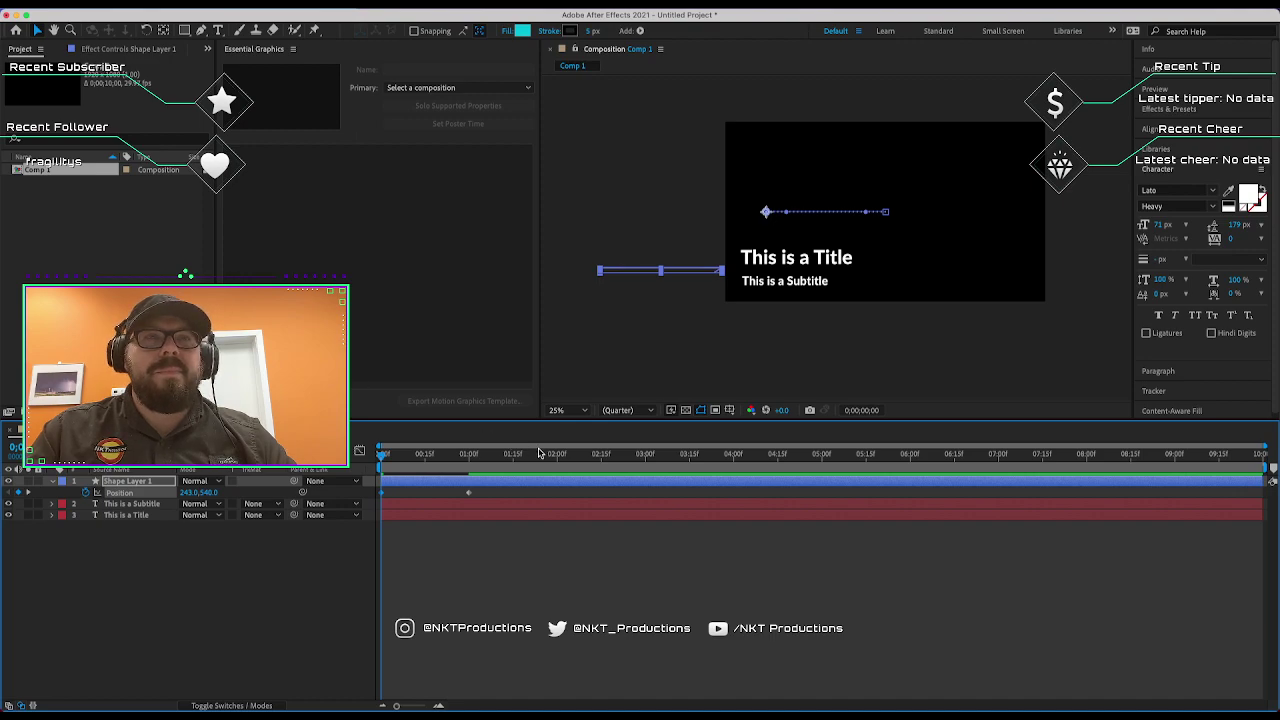
drag(488, 489, 374, 500)
right_click(468, 495)
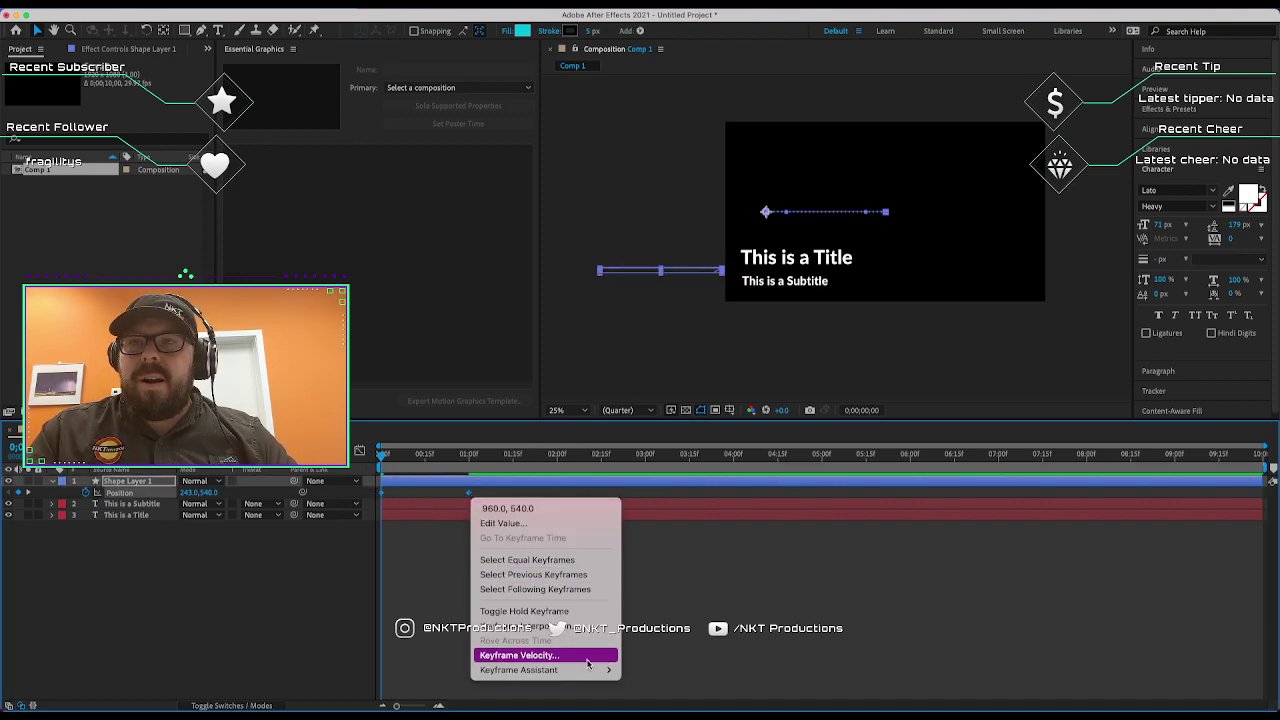
mouse_move(590, 669)
click(650, 609)
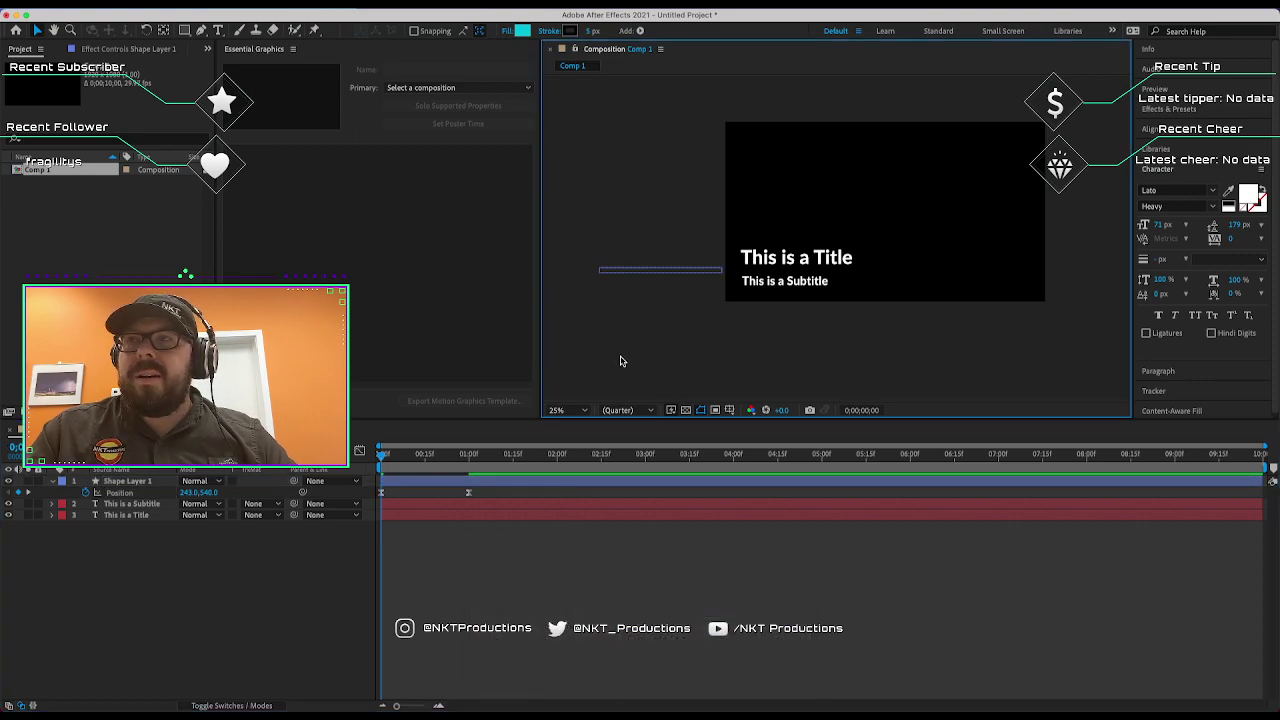
Preview the bar's slide-in and apply Easy Ease In to its end keyframe.
key(space)
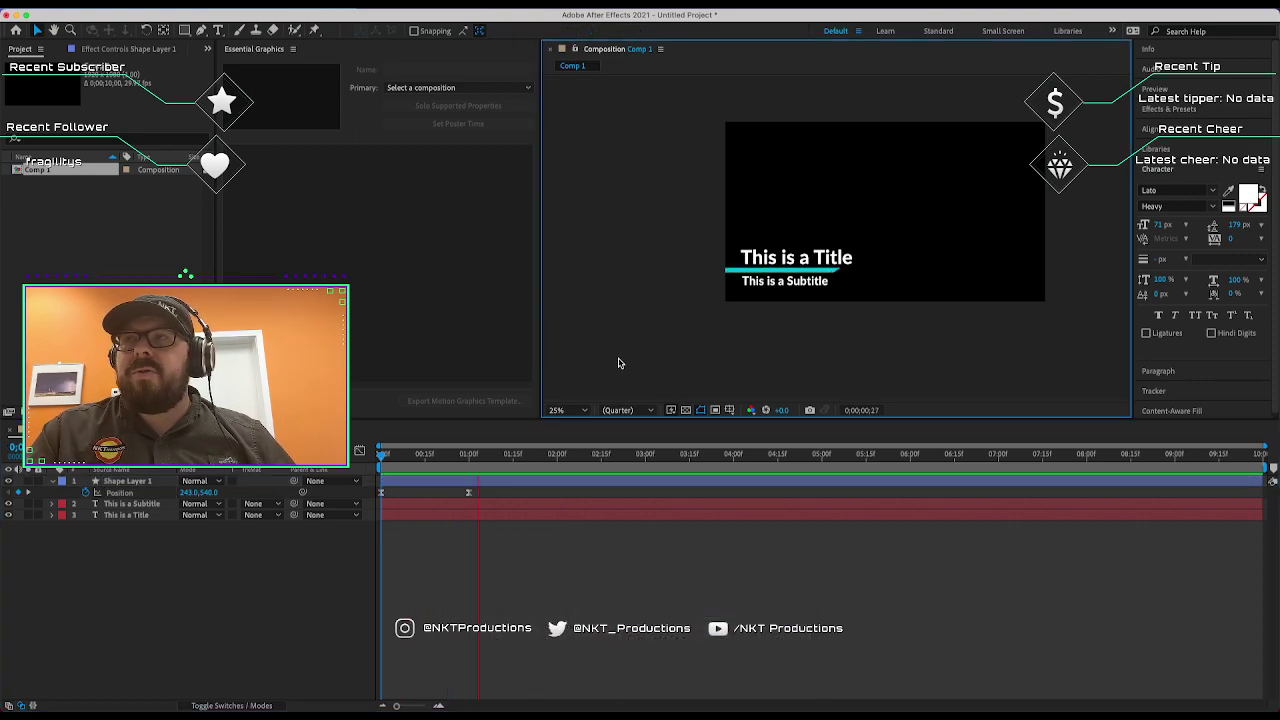
key(space)
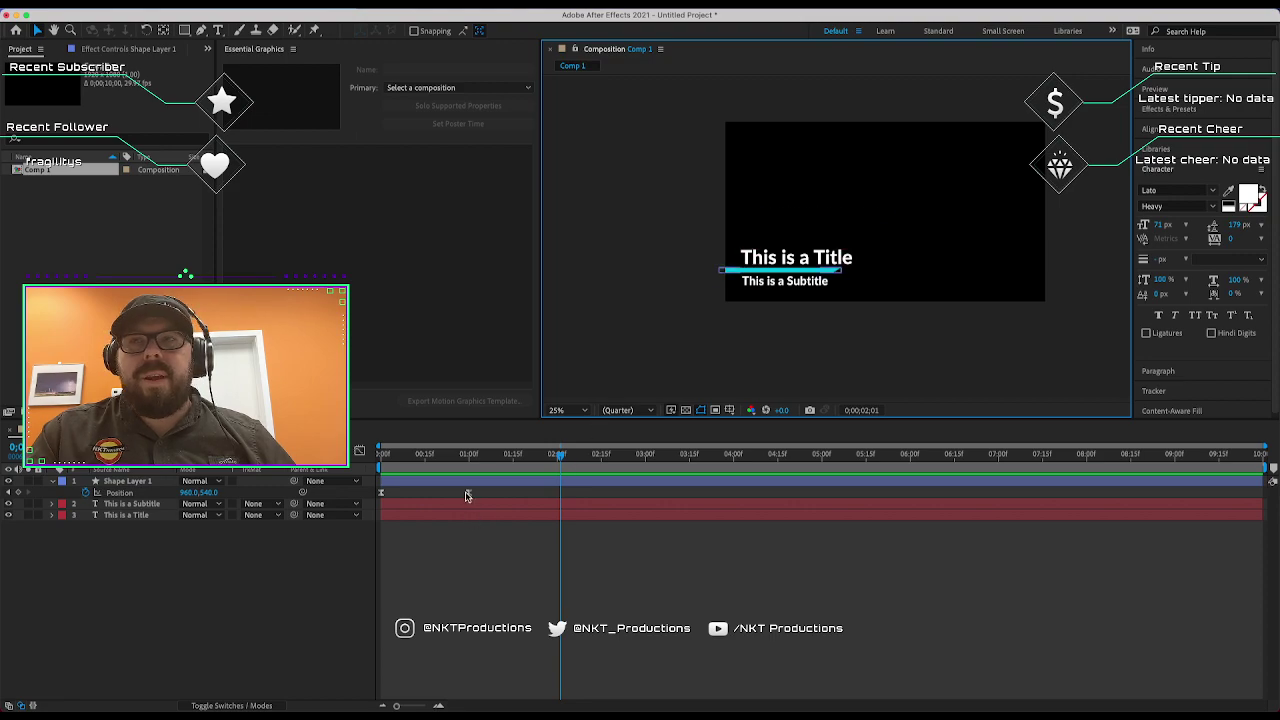
double_click(466, 494)
click(641, 385)
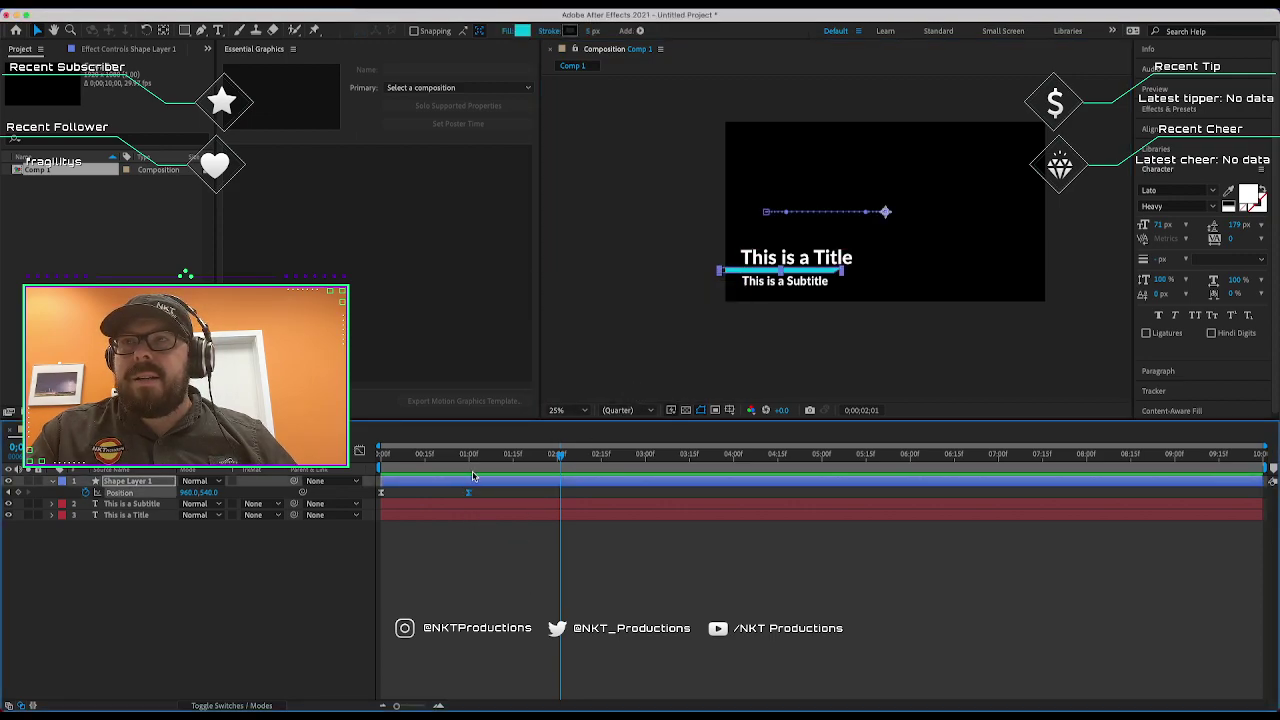
right_click(467, 493)
mouse_move(588, 680)
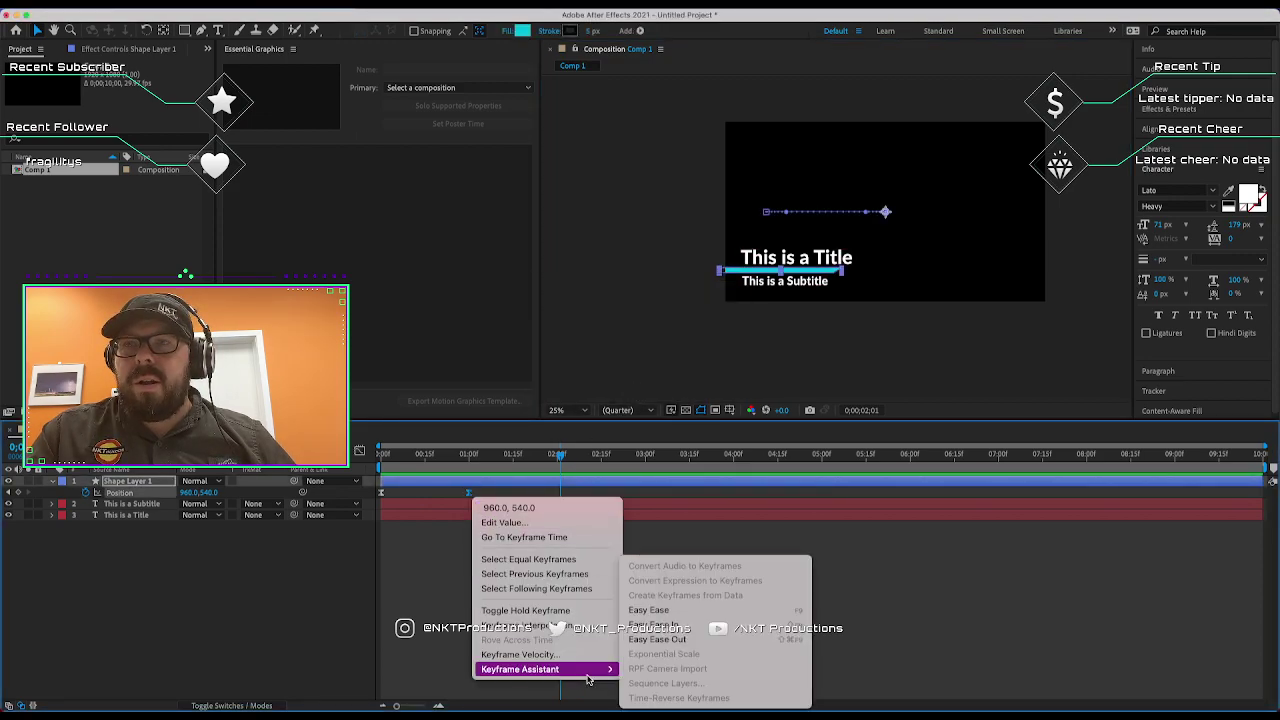
click(662, 625)
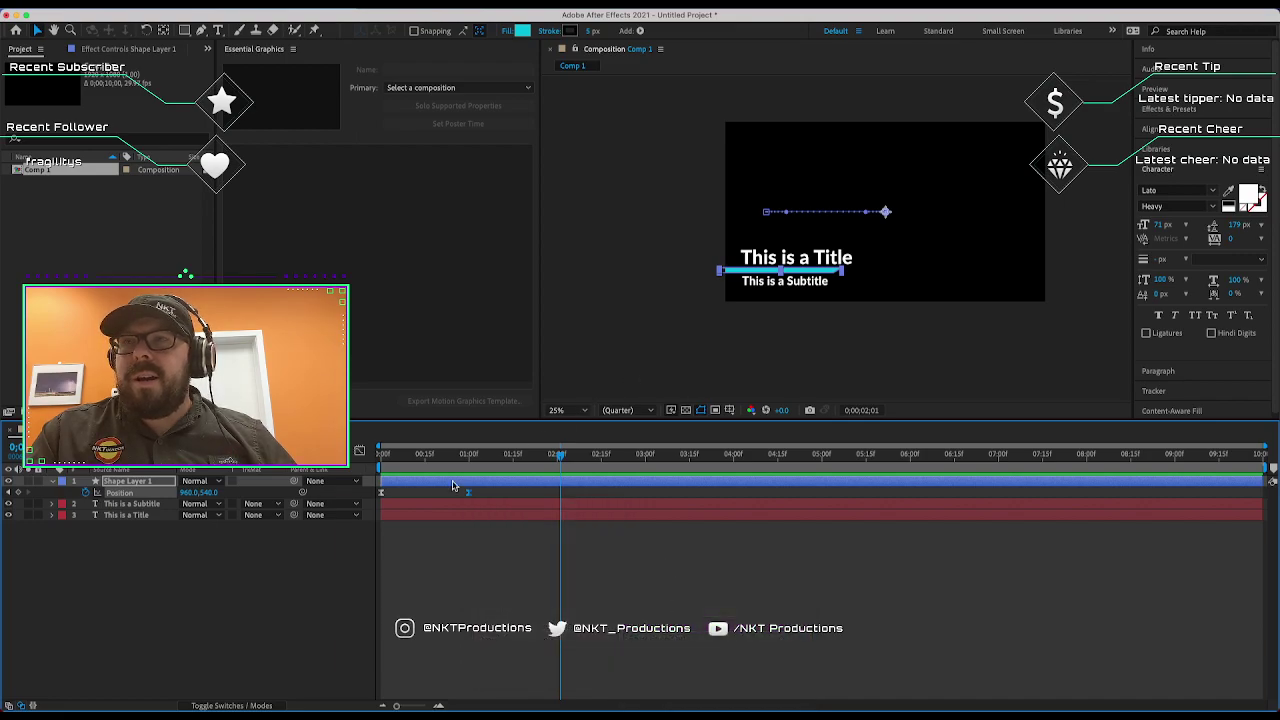
drag(438, 455, 374, 452)
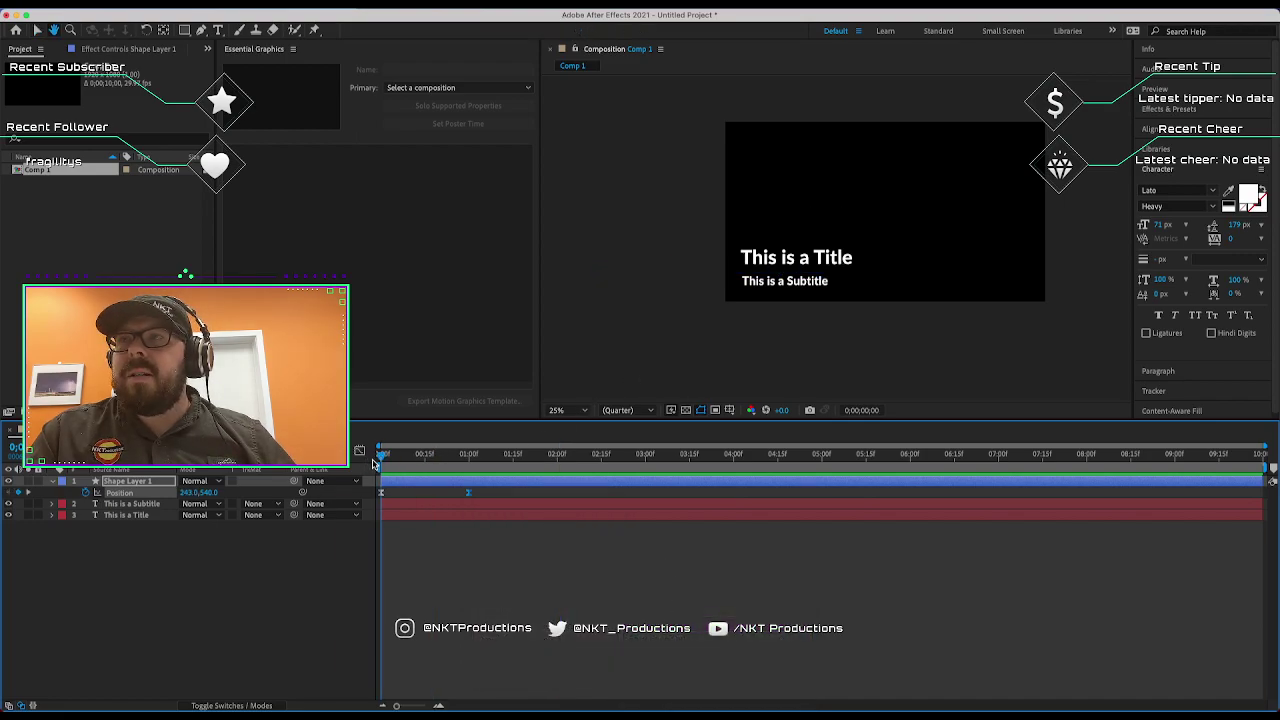
key(space)
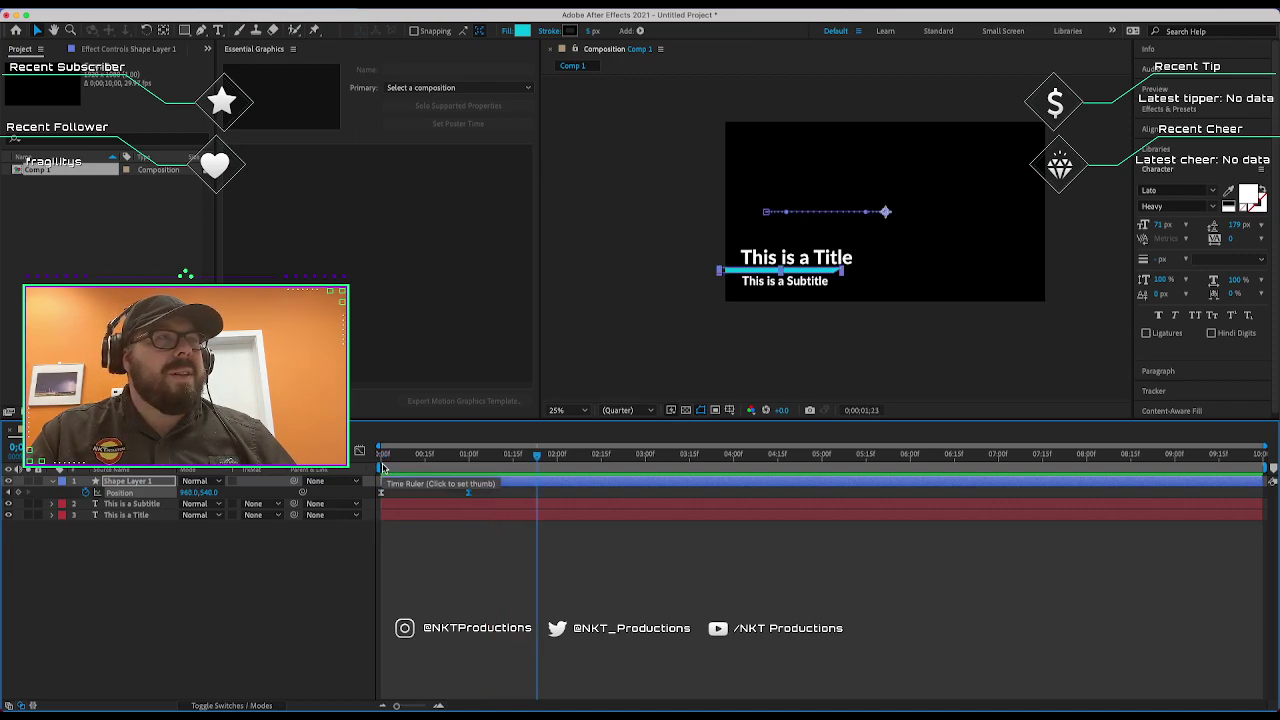
click(851, 337)
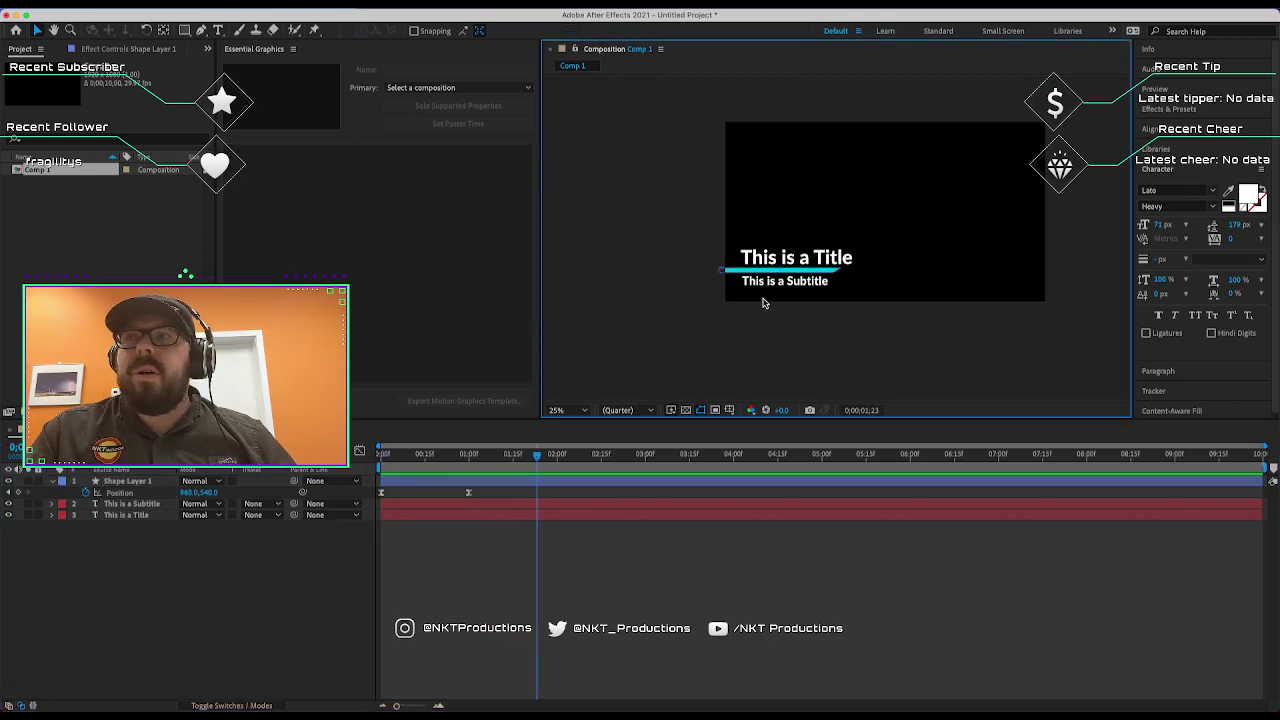
click(767, 262)
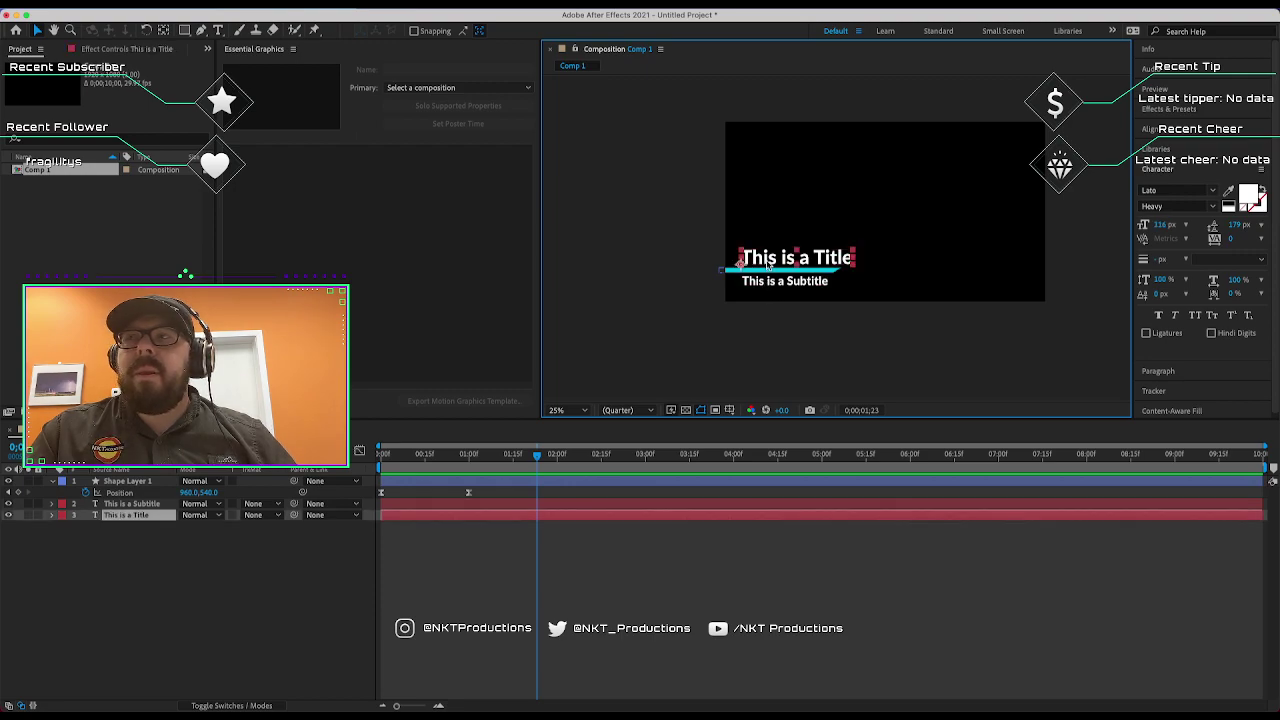
shift+click(768, 284)
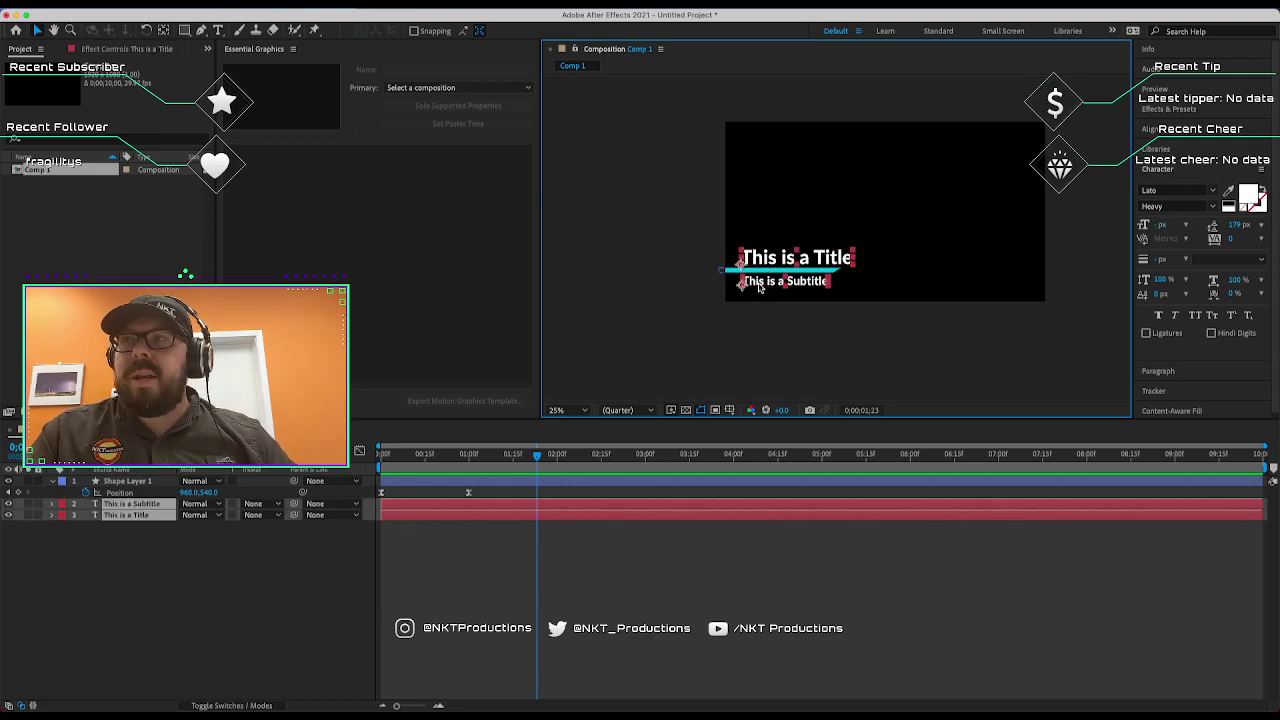
key(p)
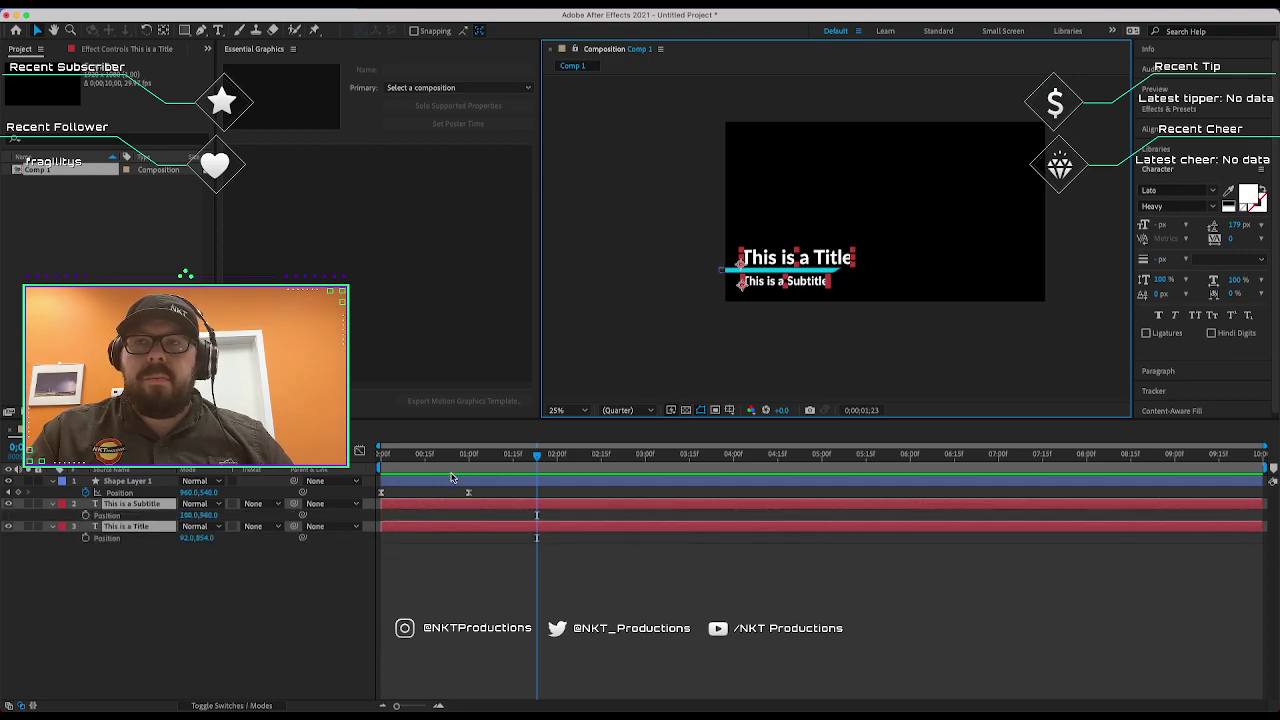
drag(536, 456, 382, 455)
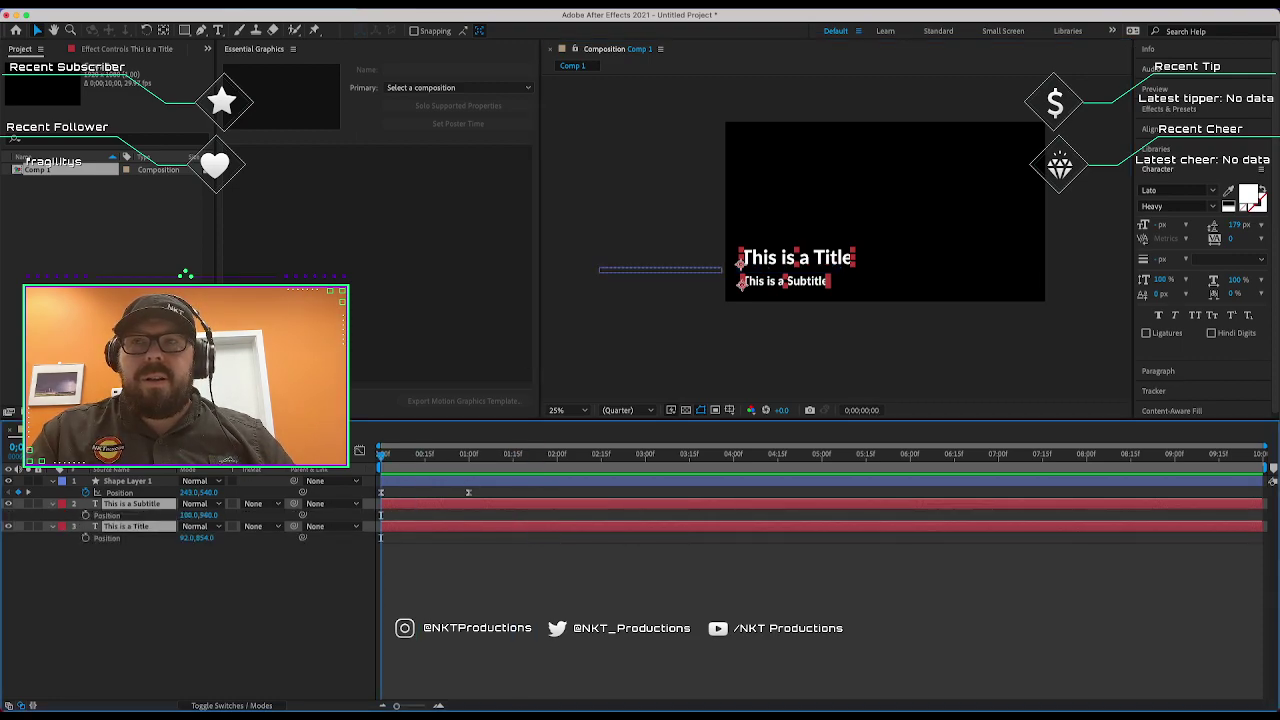
click(469, 492)
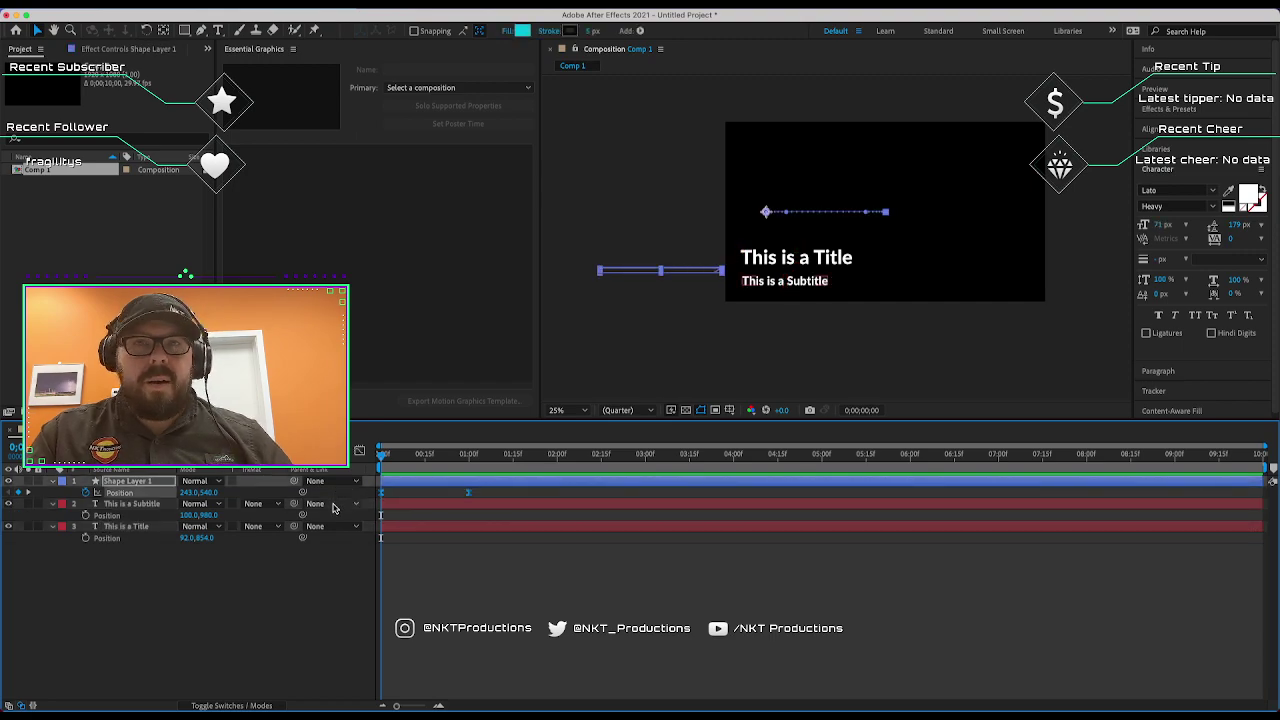
click(128, 504)
shift+click(118, 528)
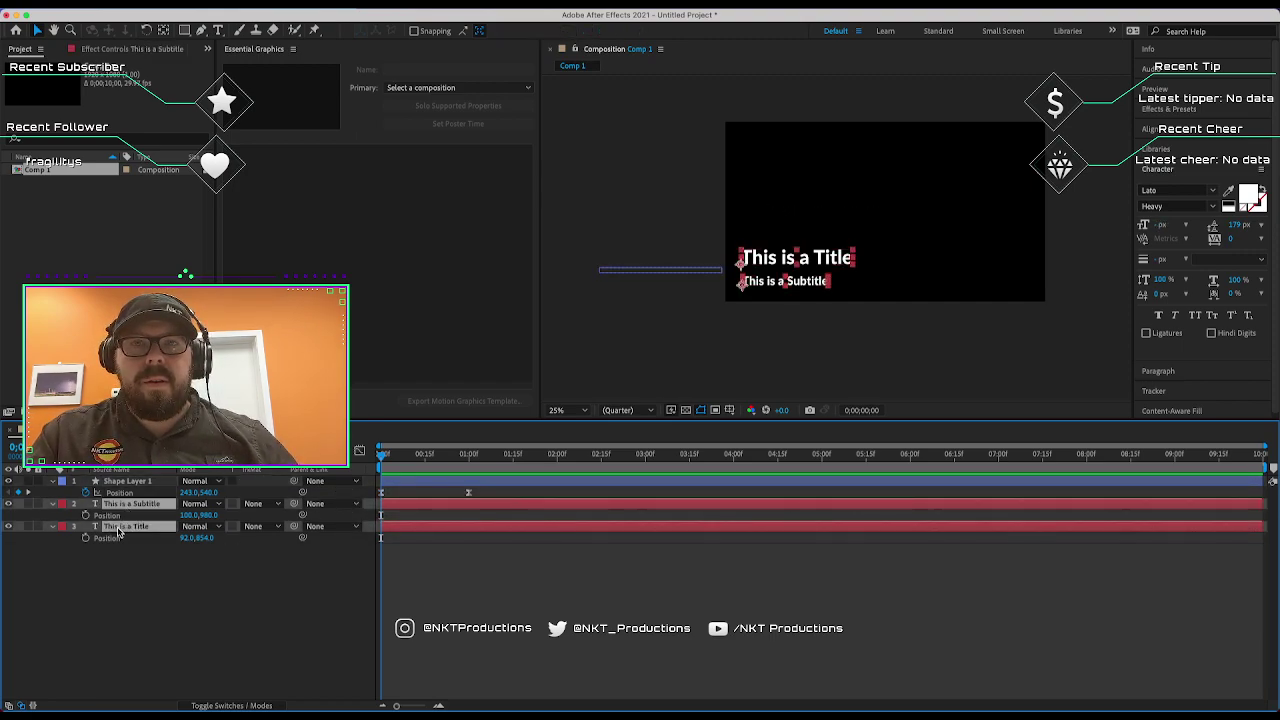
key(super+v)
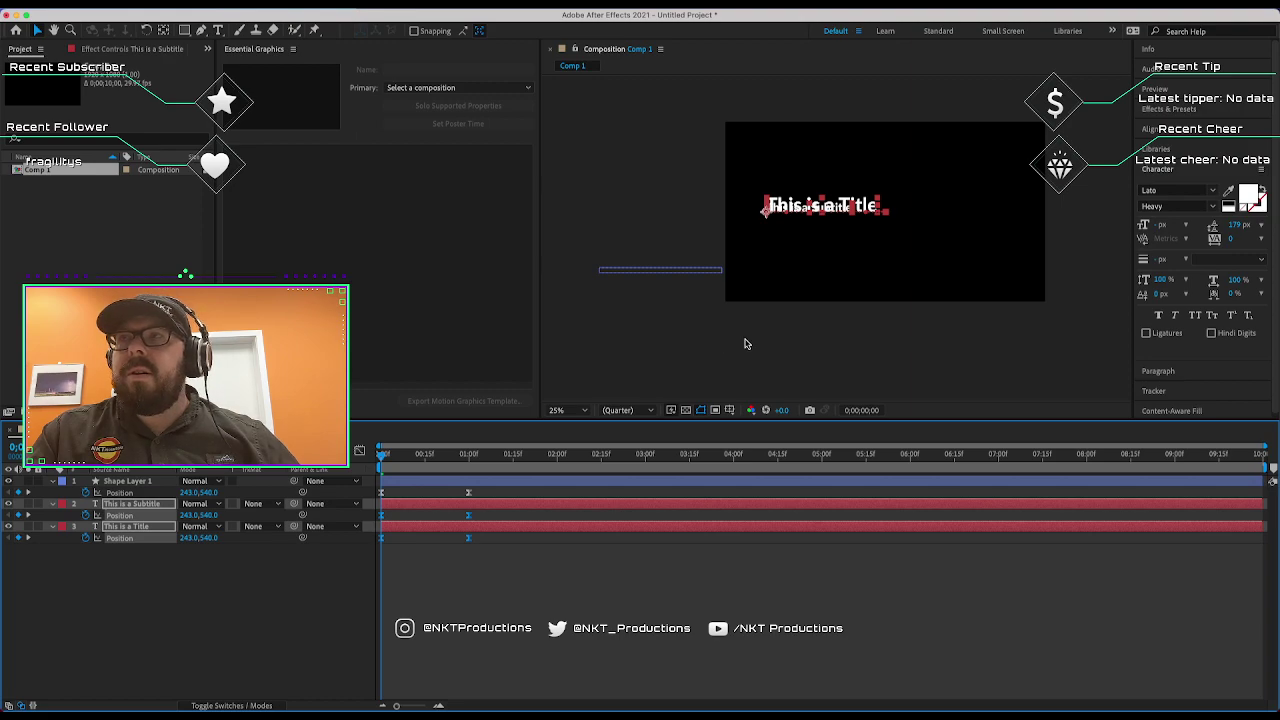
key(space)
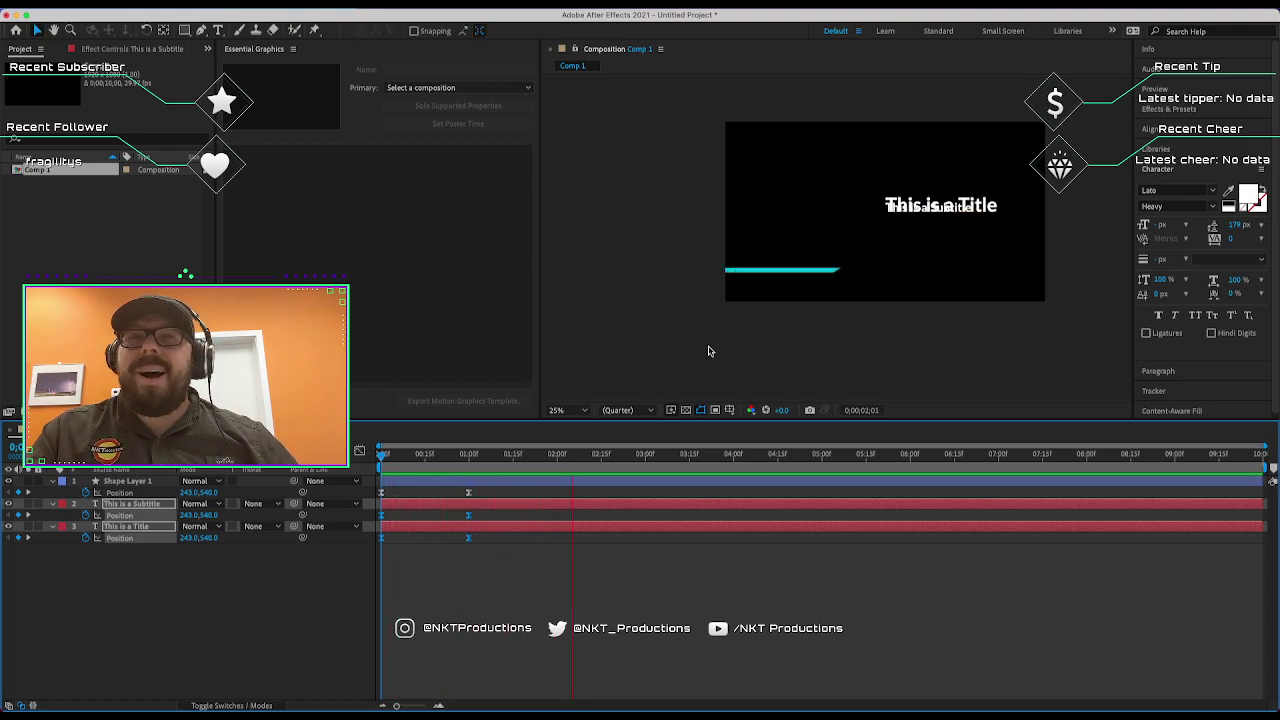
key(space)
key(super+z)
key(super+z)
Keyframe the title and subtitle Position at 1 second, starting them off-screen left at frame 0.
click(704, 362)
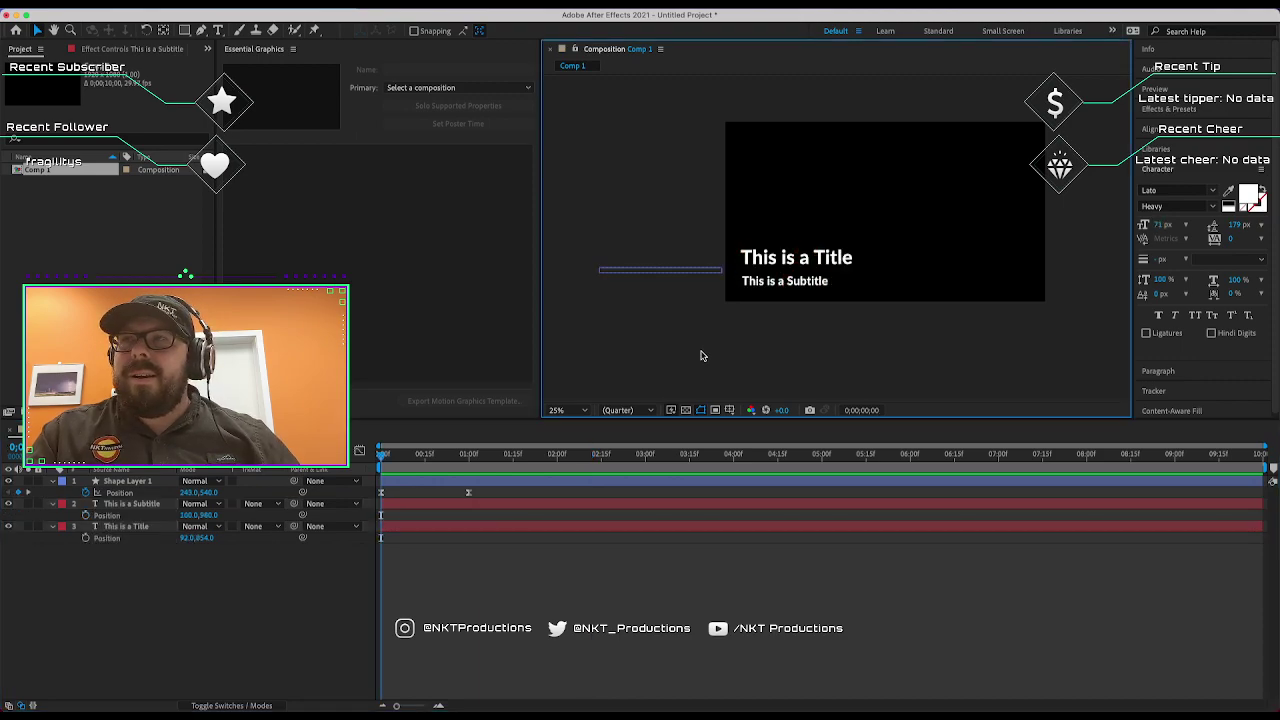
drag(742, 205, 815, 362)
click(470, 455)
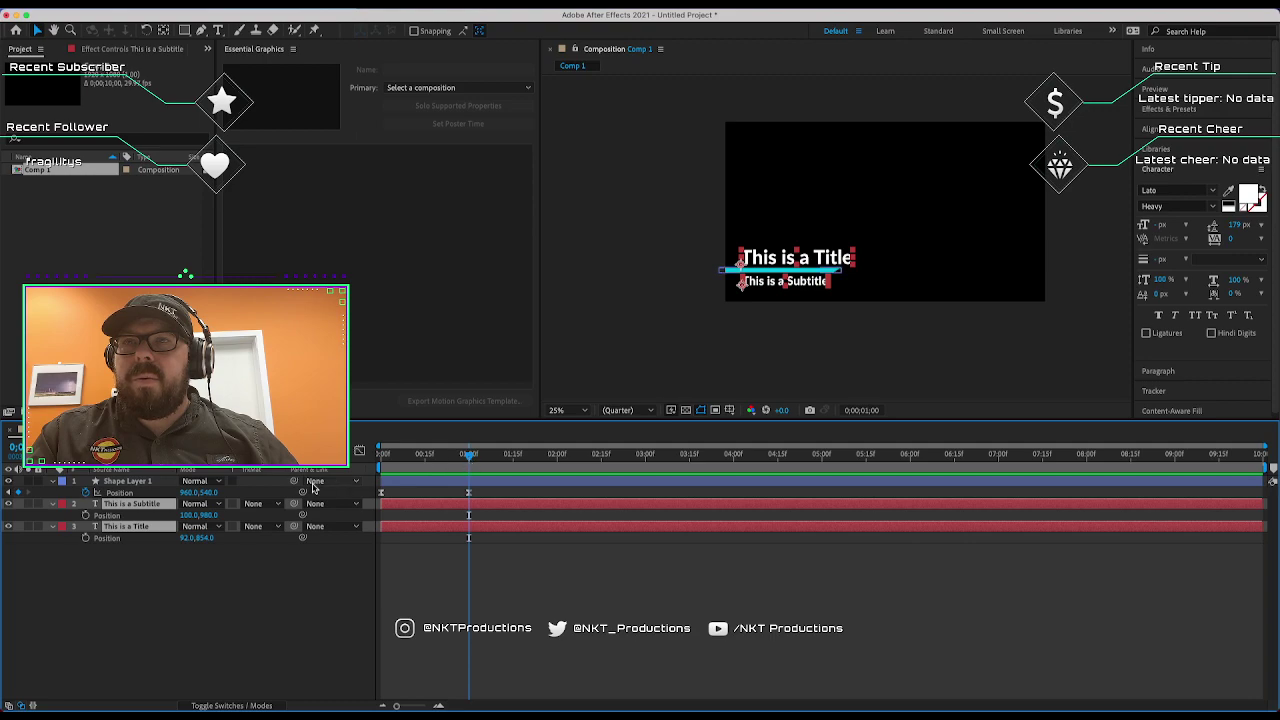
click(87, 515)
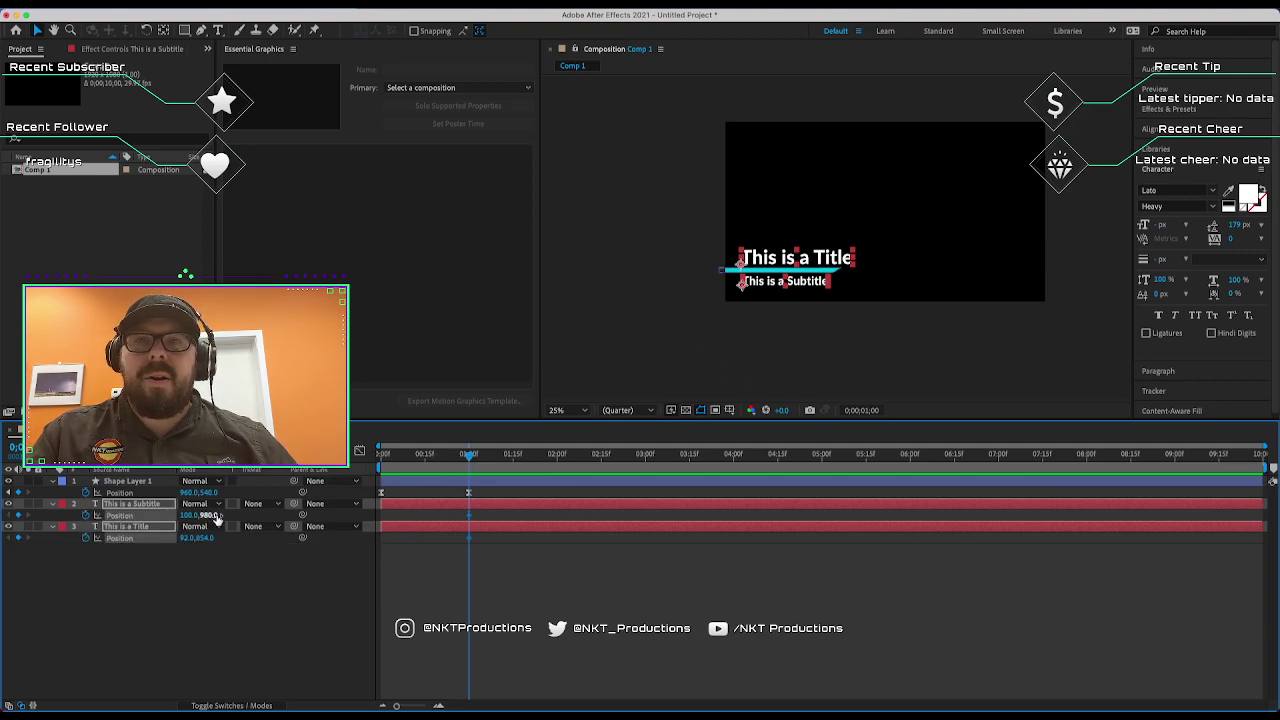
key(Home)
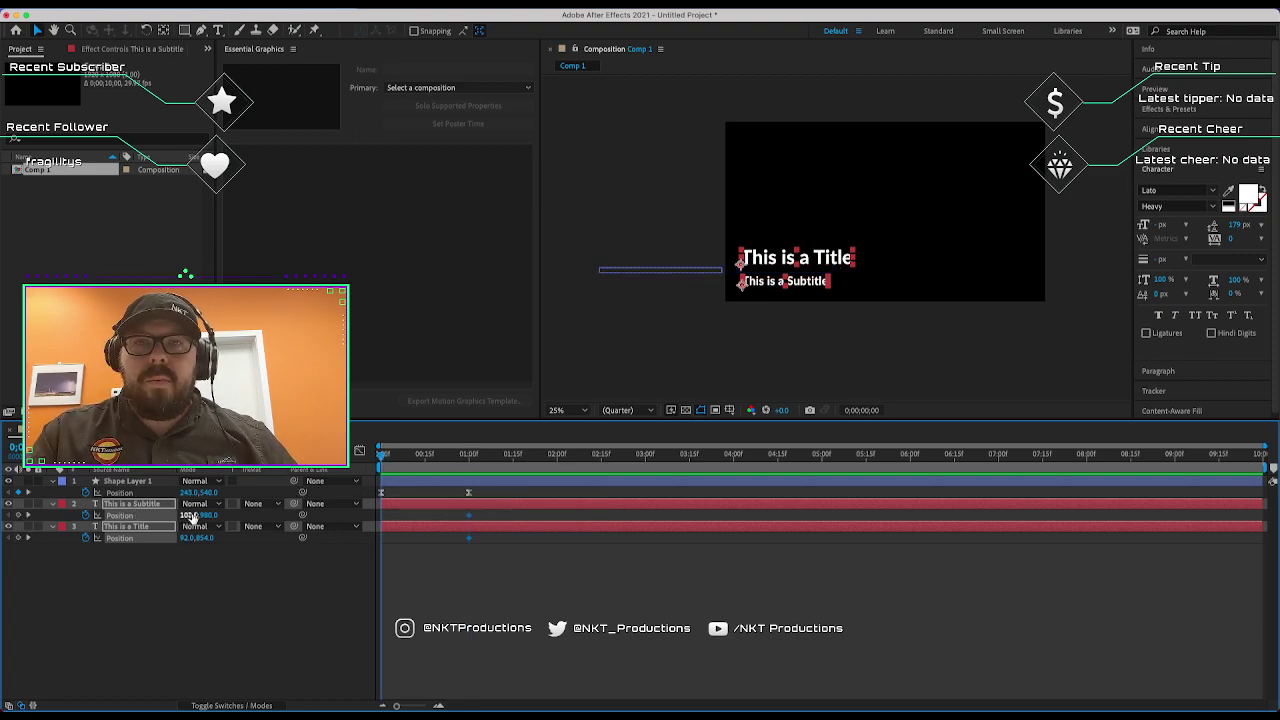
drag(190, 515, 5, 515)
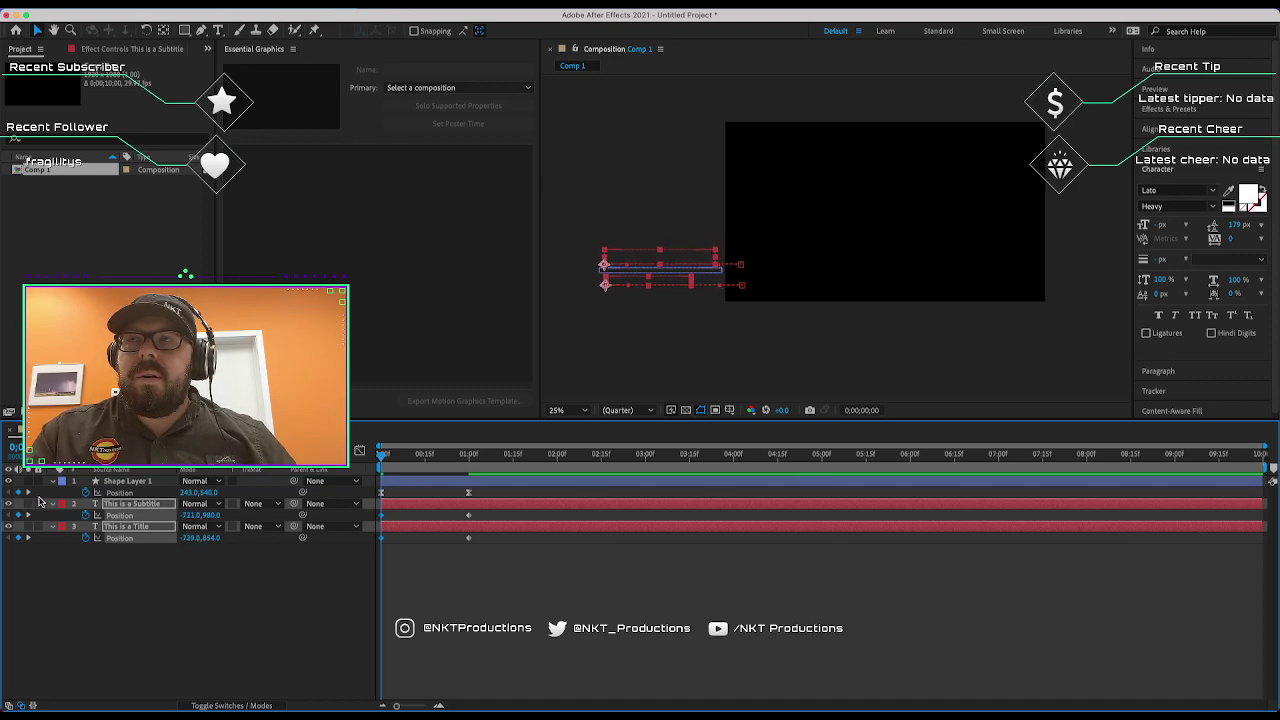
Apply Easy Ease to the text layers' Position keyframes and preview the animation.
drag(489, 514, 324, 548)
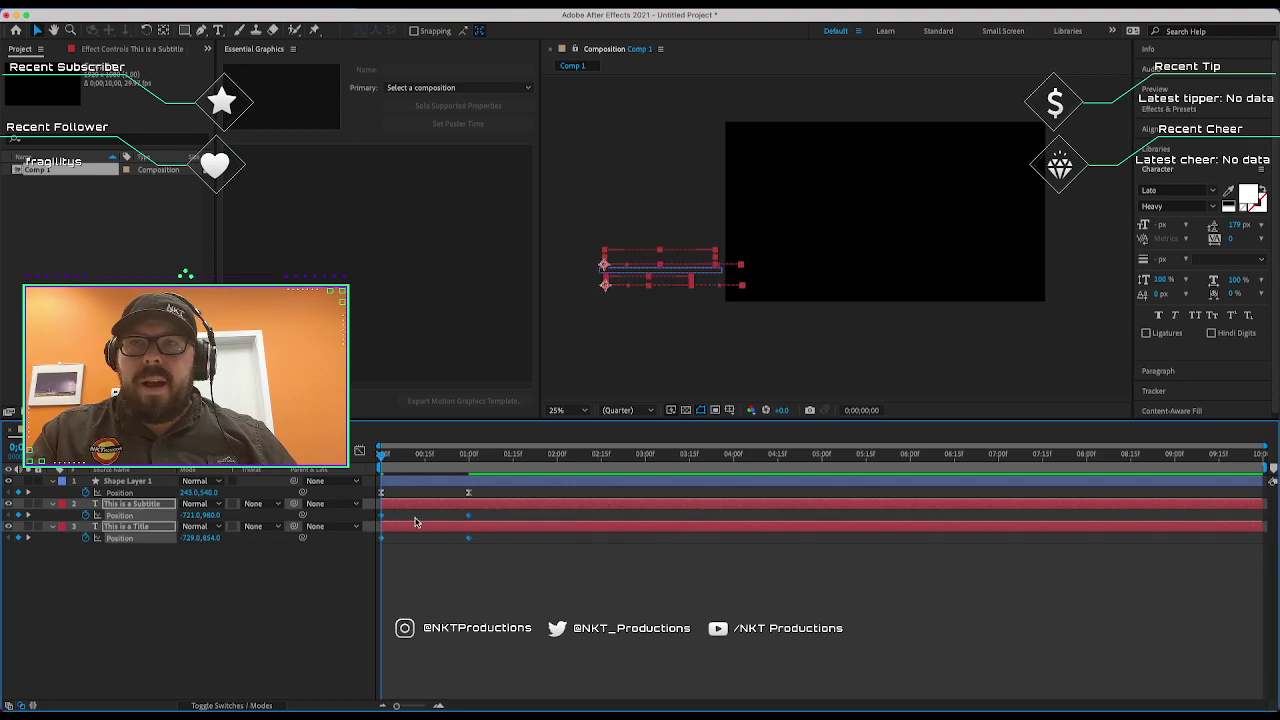
right_click(381, 516)
mouse_move(490, 690)
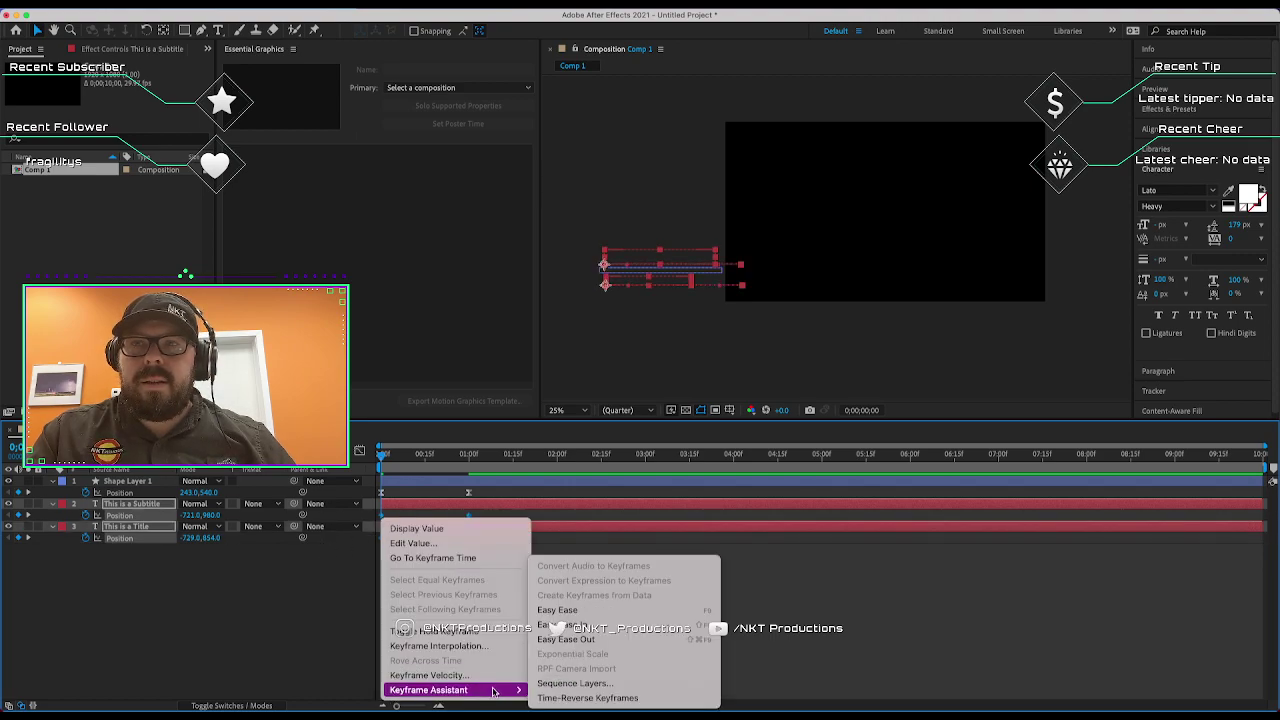
click(585, 630)
click(564, 585)
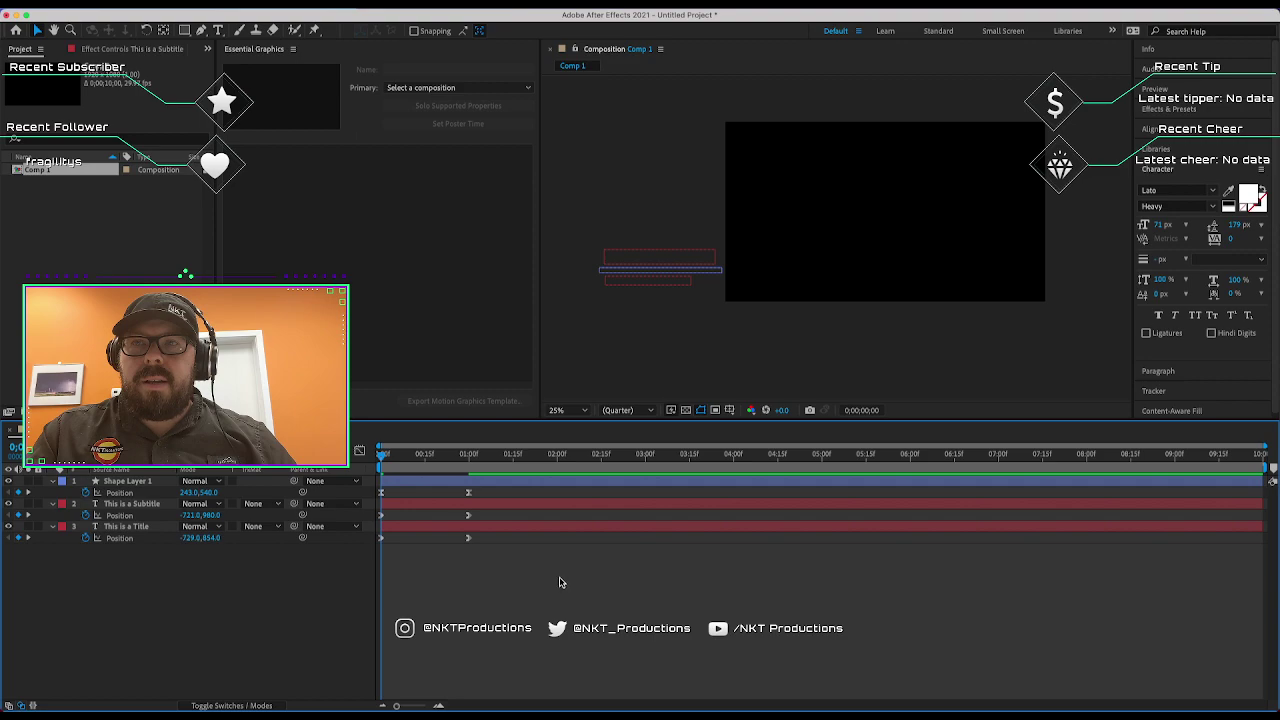
key(space)
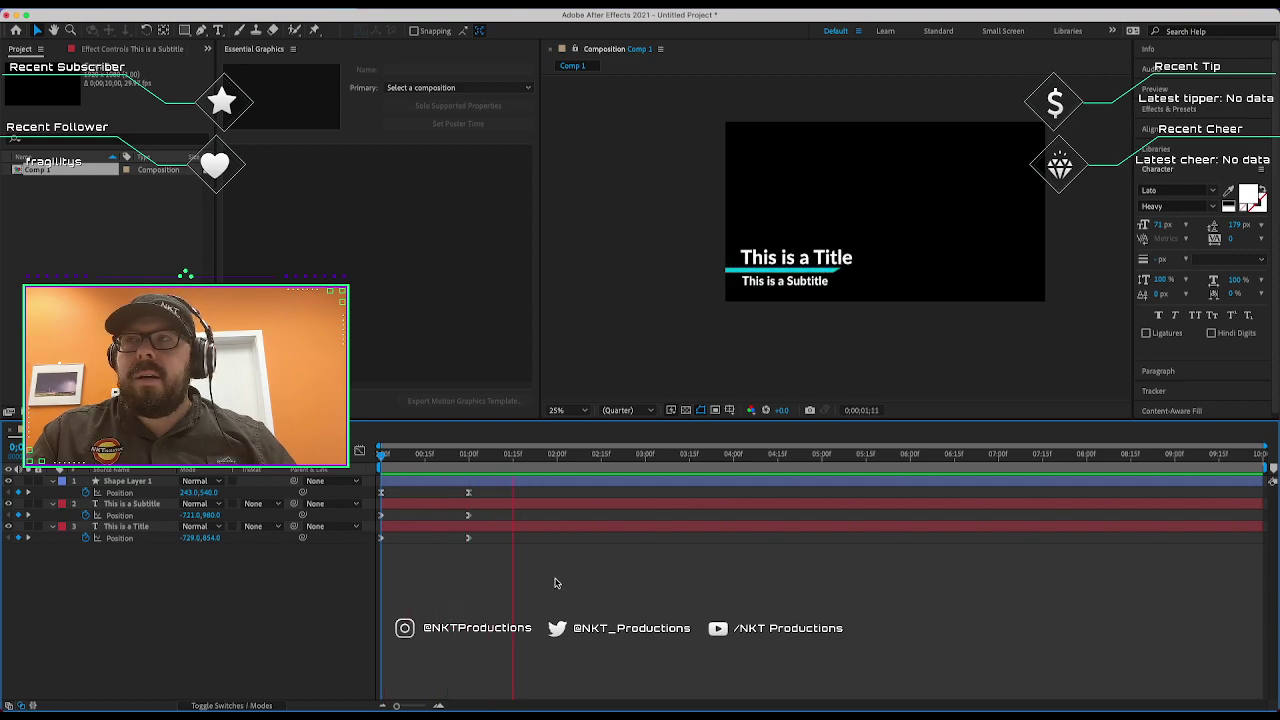
Stop the preview, go to 9 seconds, and select the bar, title and subtitle layers.
key(space)
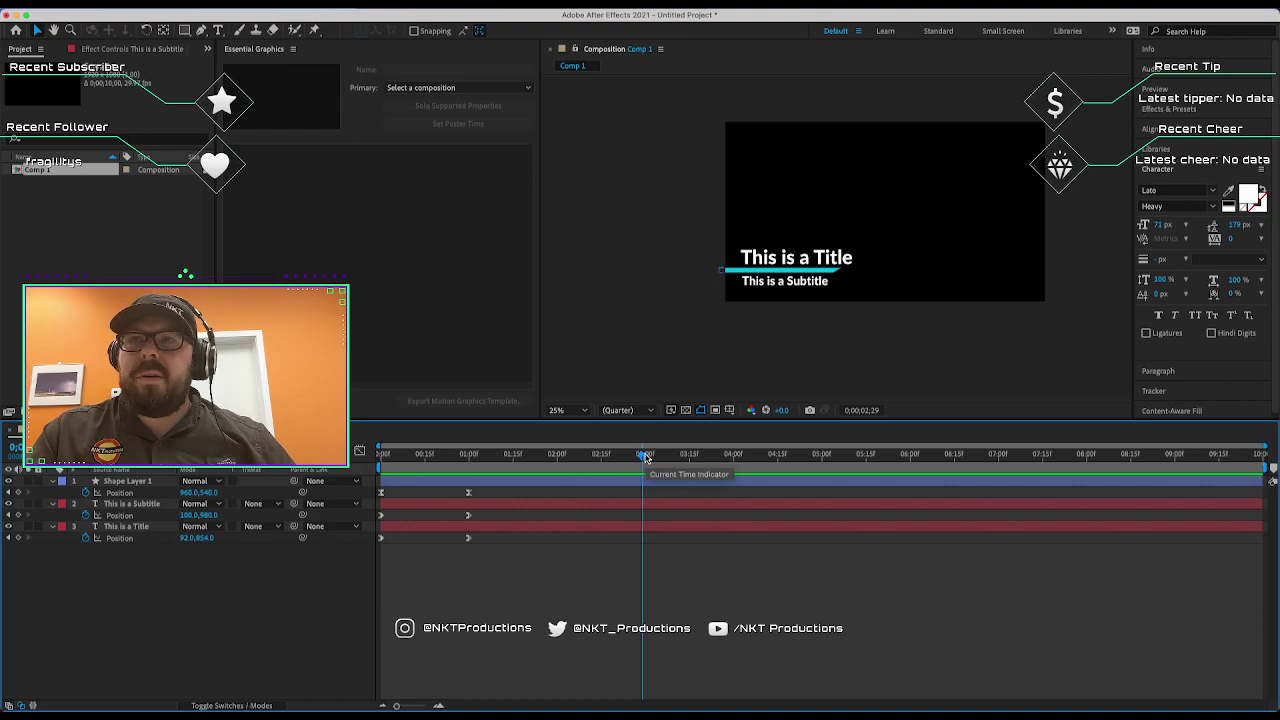
drag(645, 457, 1175, 460)
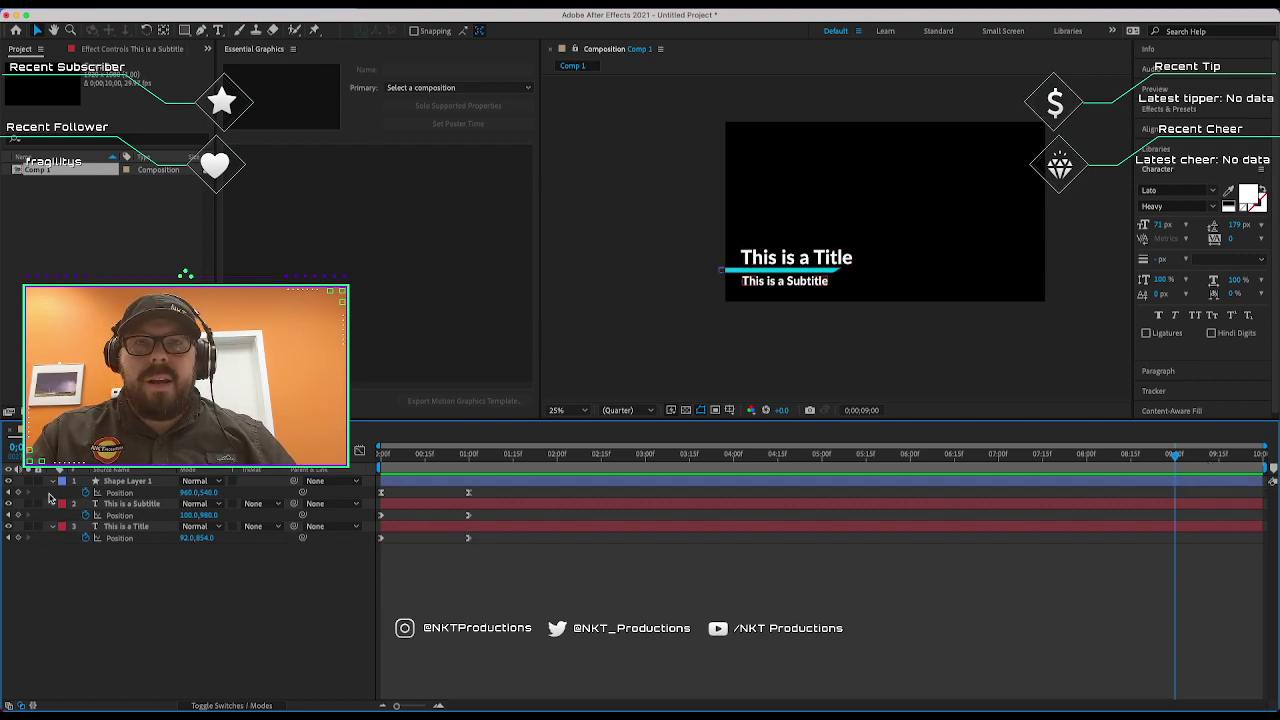
click(120, 481)
shift+click(143, 530)
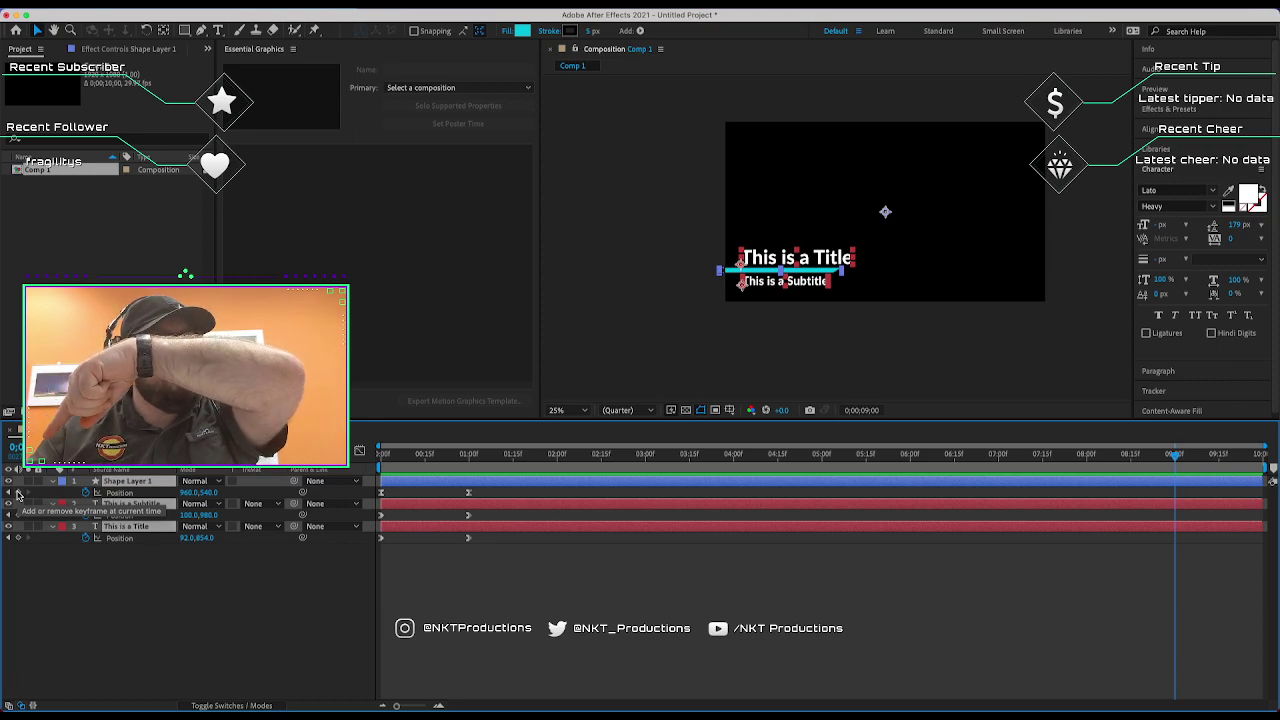
Keyframe all three layers at 9 seconds, shift them 835 px left at the end, and time-reverse those keyframes.
click(17, 494)
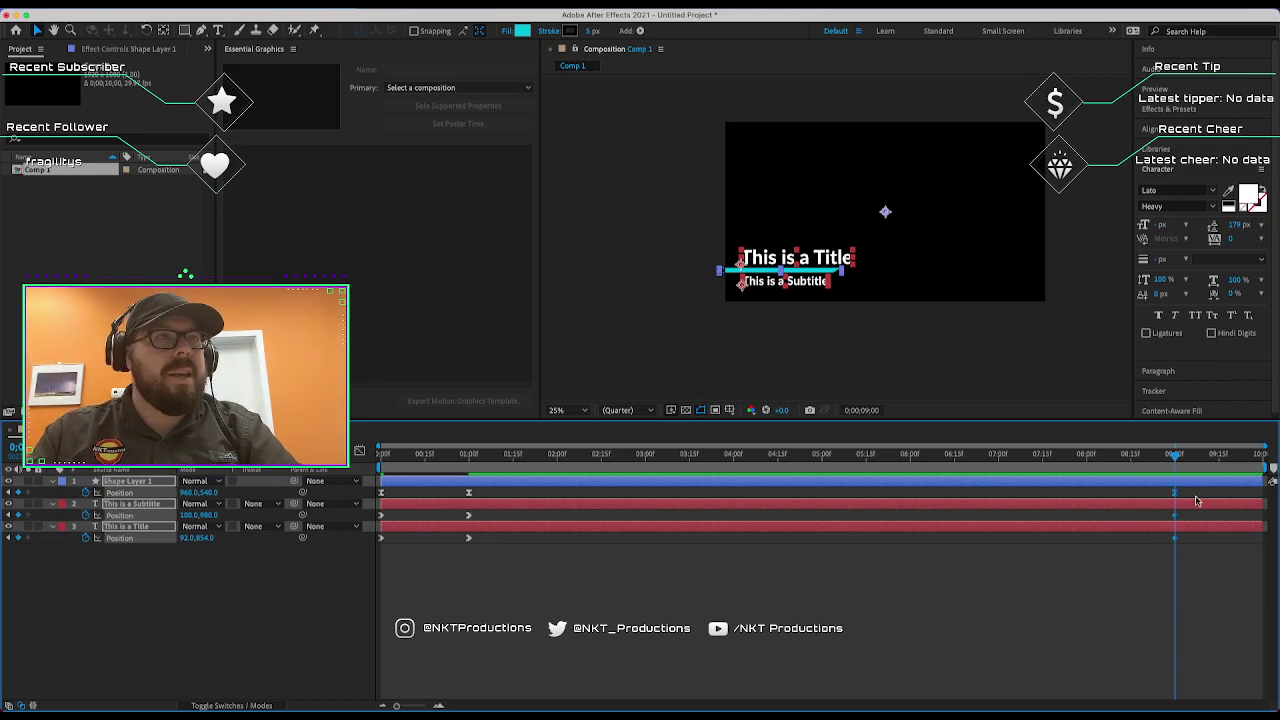
drag(1172, 455, 1270, 468)
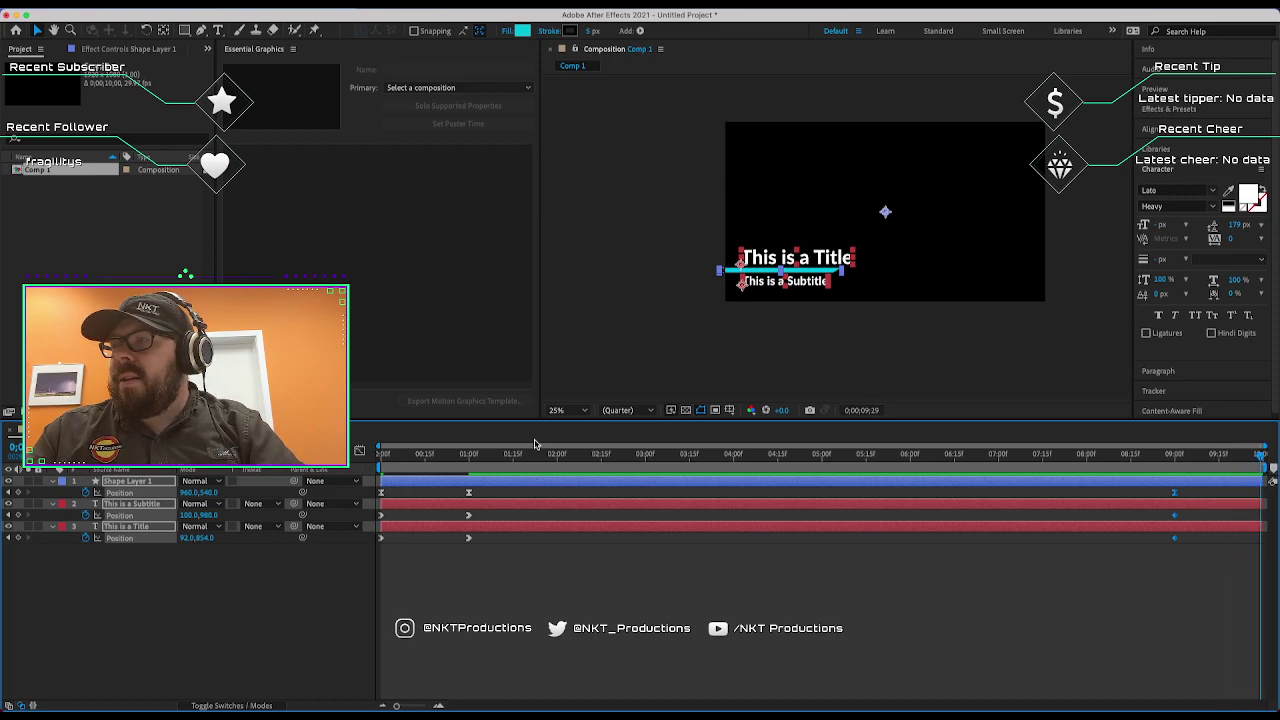
drag(187, 493, 20, 493)
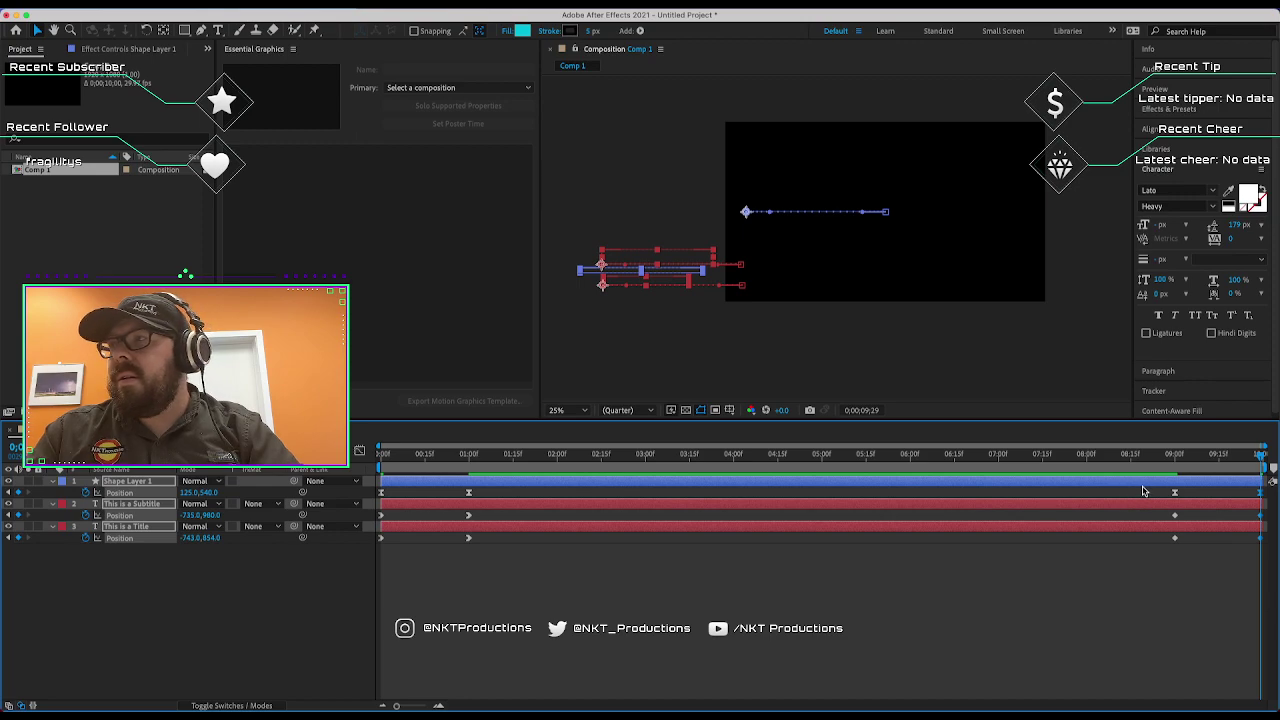
drag(1143, 472, 1206, 548)
right_click(1175, 516)
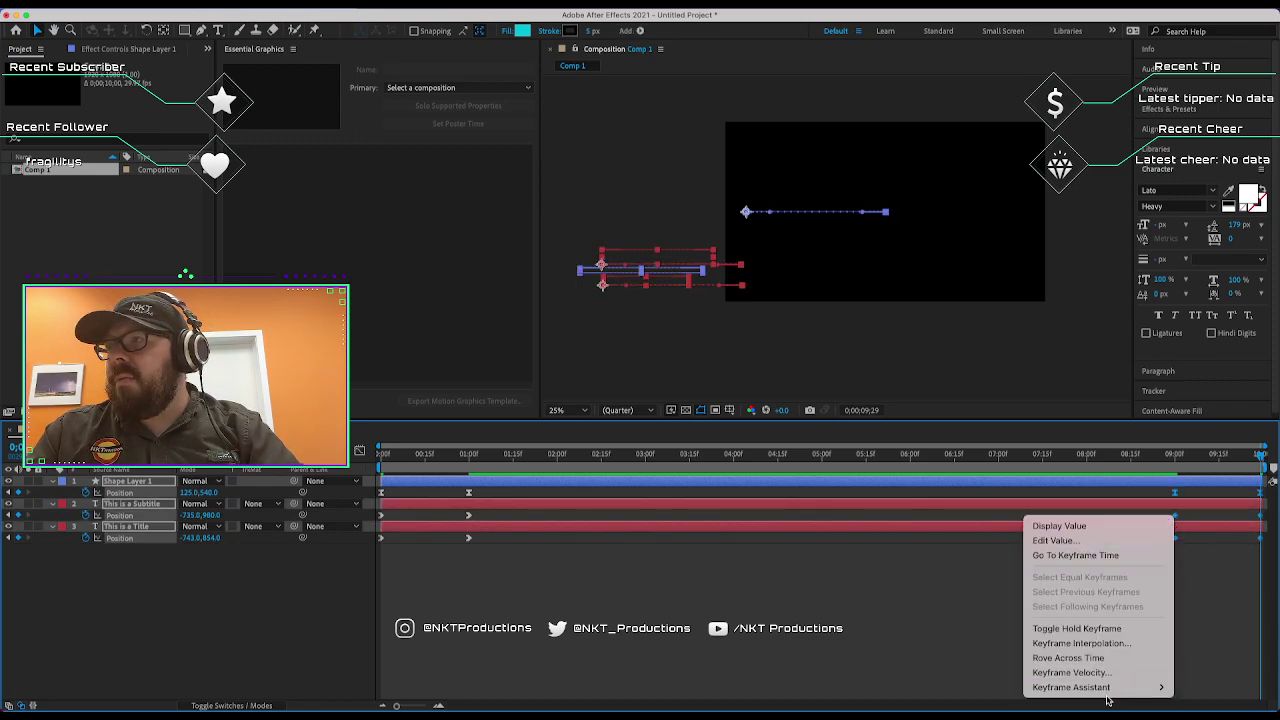
mouse_move(1100, 687)
click(921, 697)
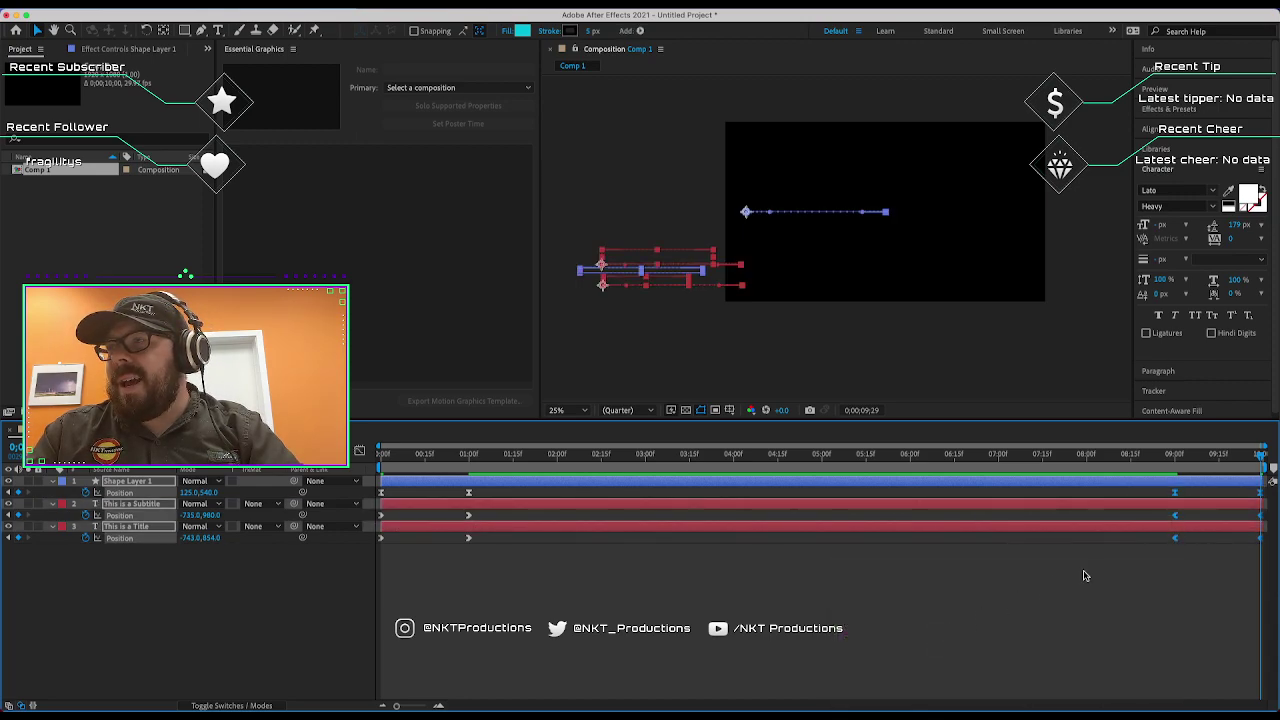
click(1086, 571)
key(Home)
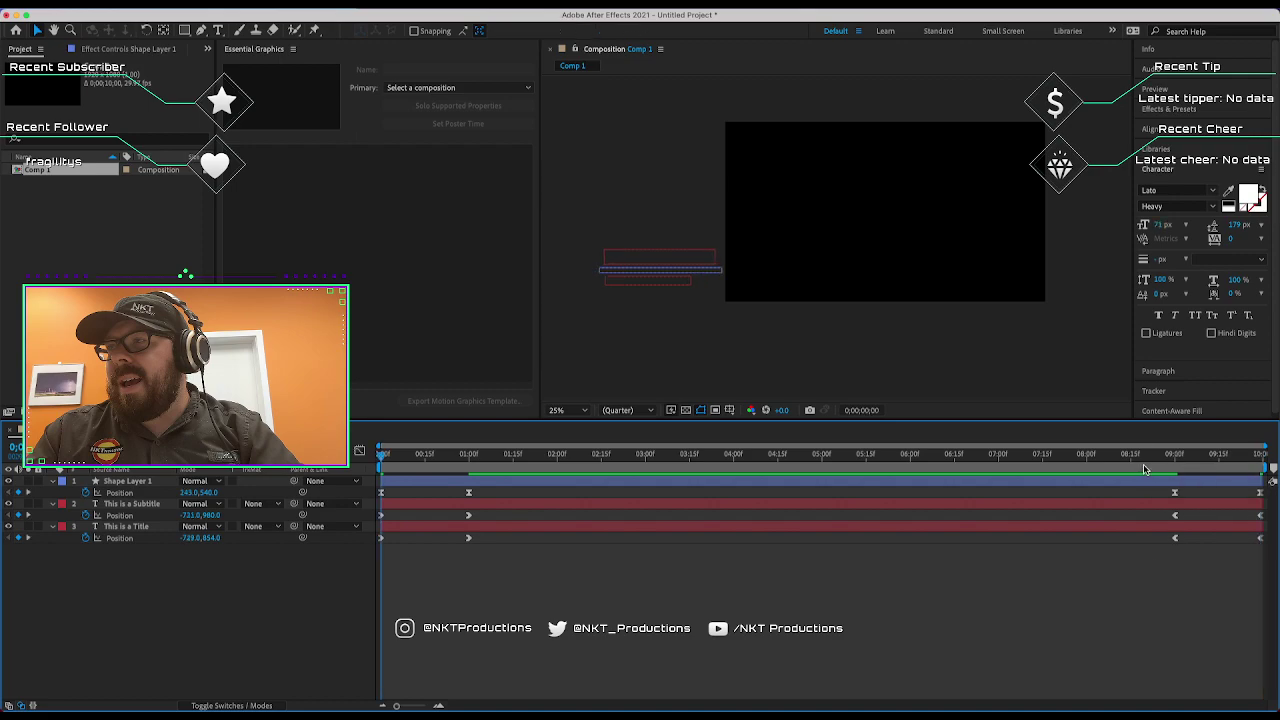
Play and scrub through the finished slide-in and slide-out animation to check it.
key(space)
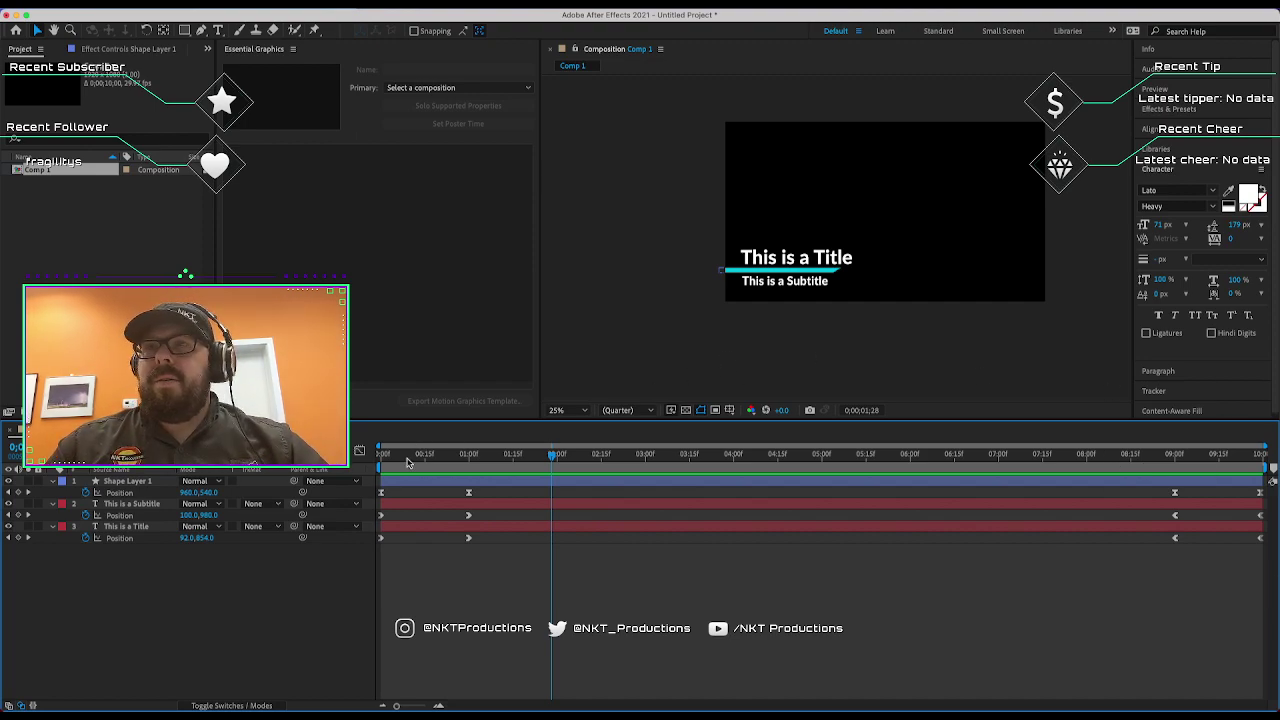
drag(410, 454, 229, 478)
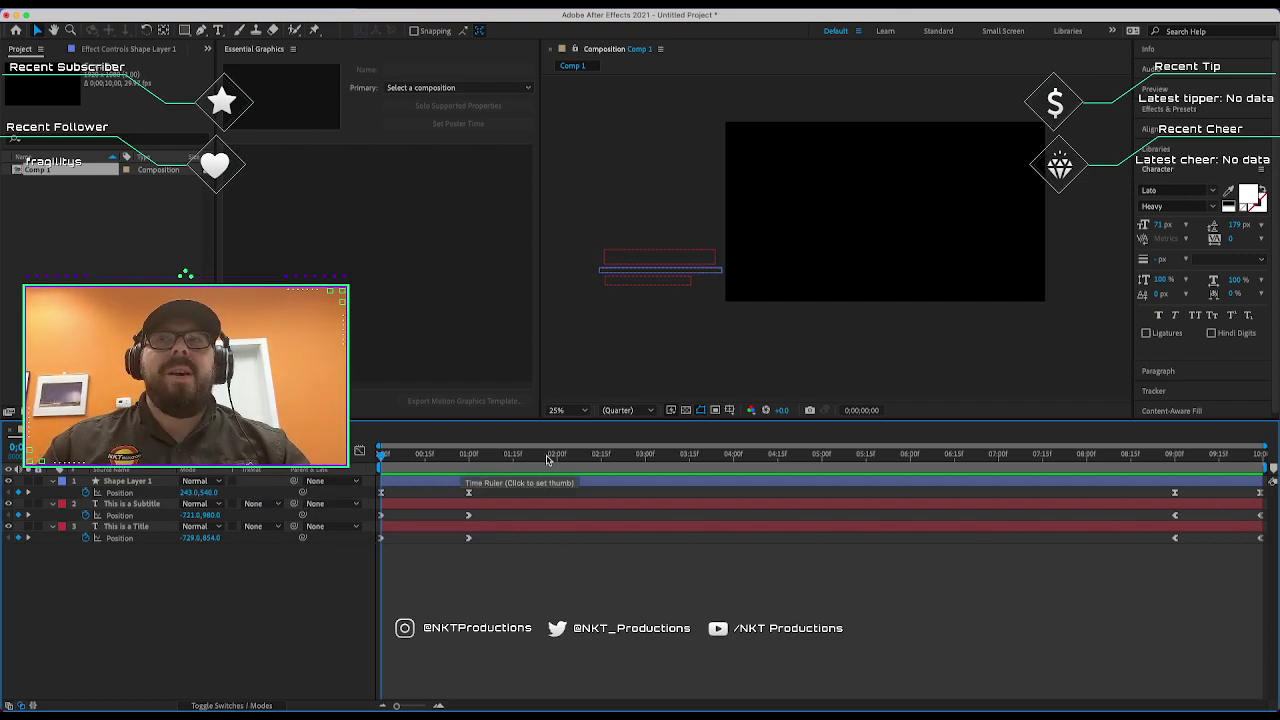
drag(473, 462, 906, 489)
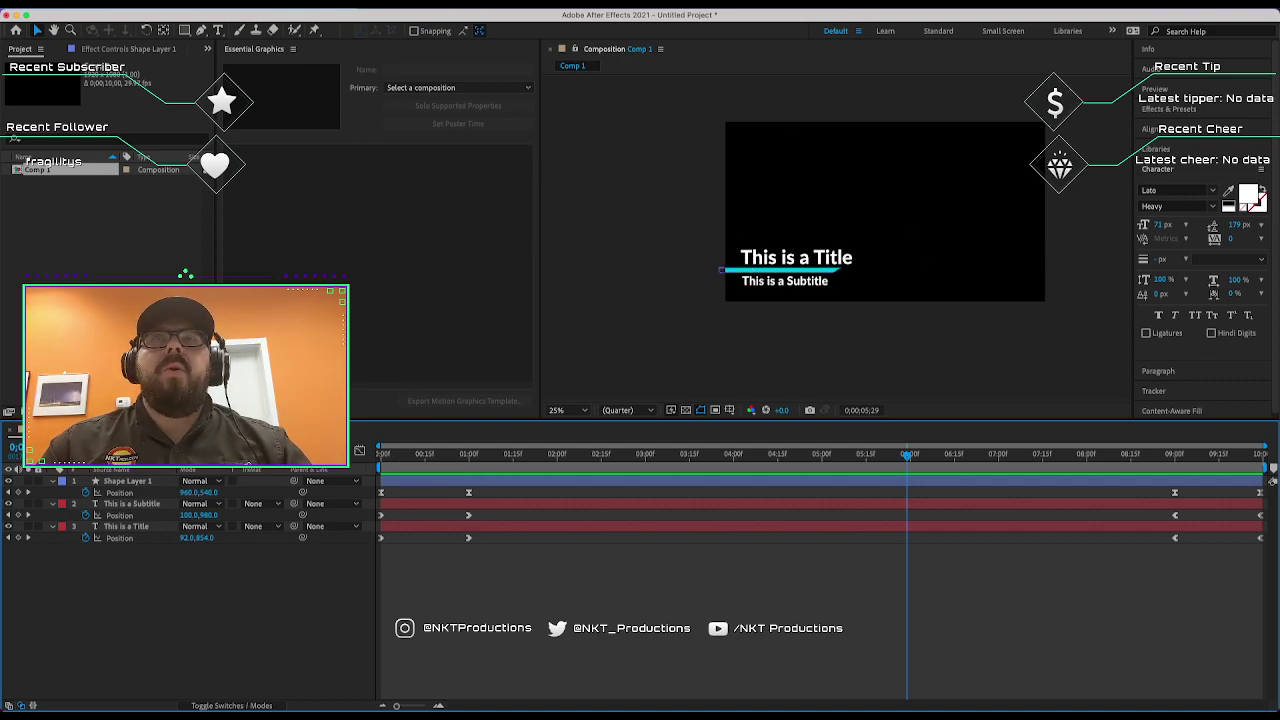
click(185, 1)
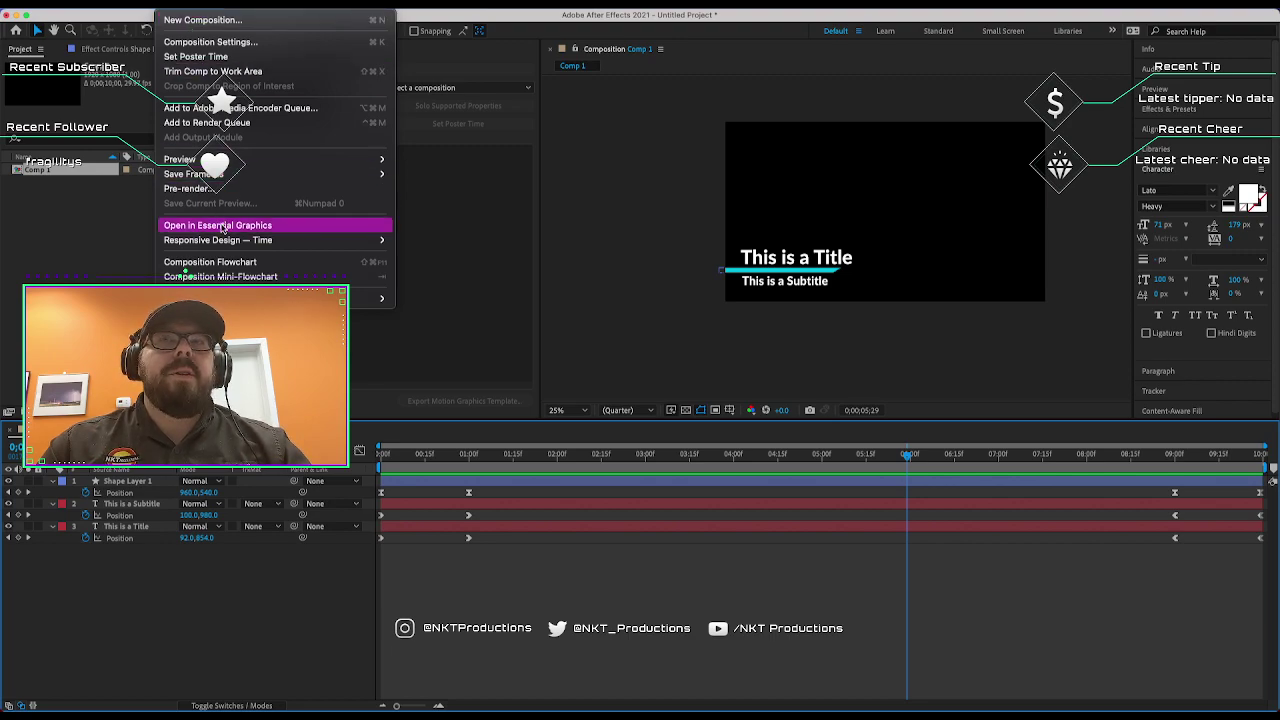
Create a Responsive Design intro region ending at 1 second, plus an outro region.
mouse_move(226, 240)
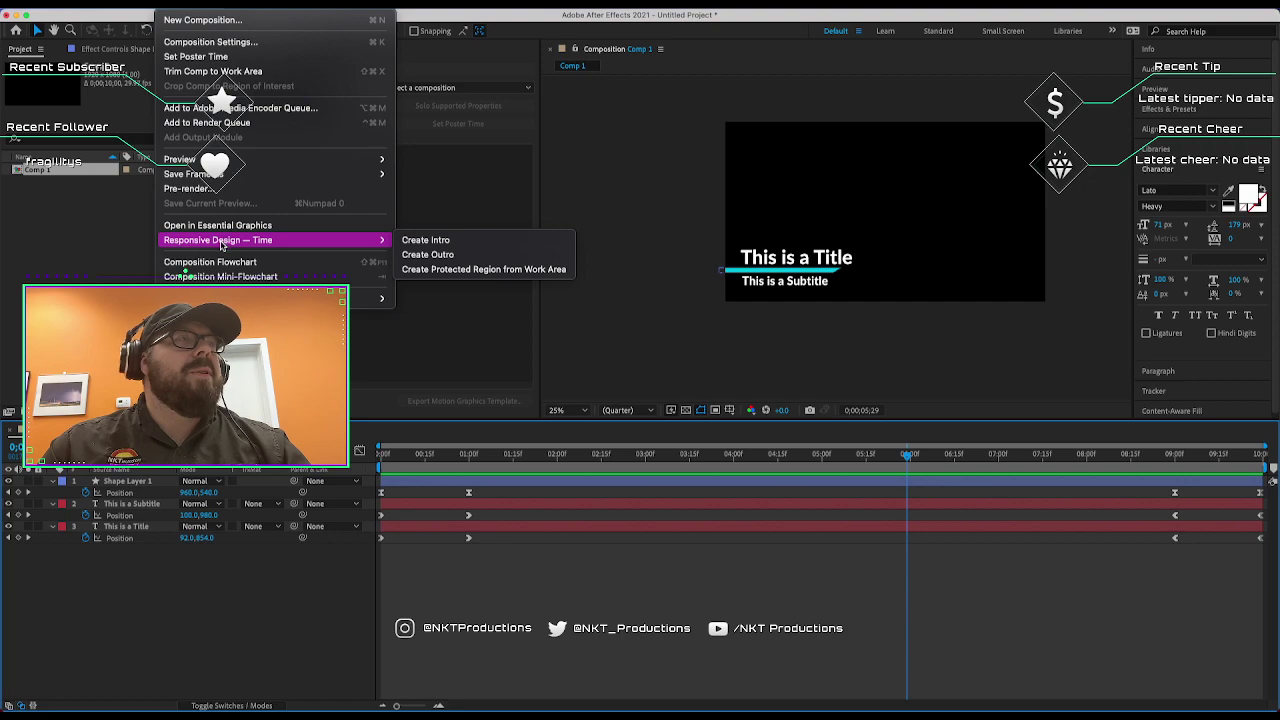
click(466, 244)
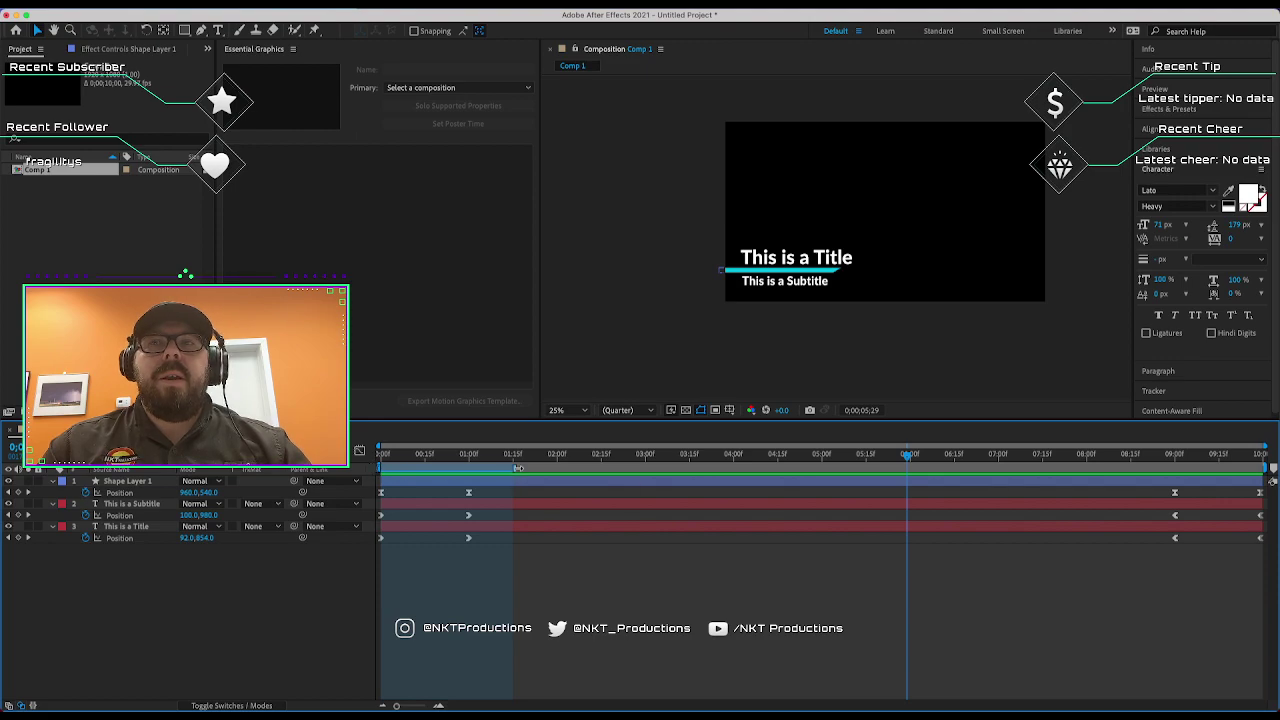
drag(514, 467, 487, 467)
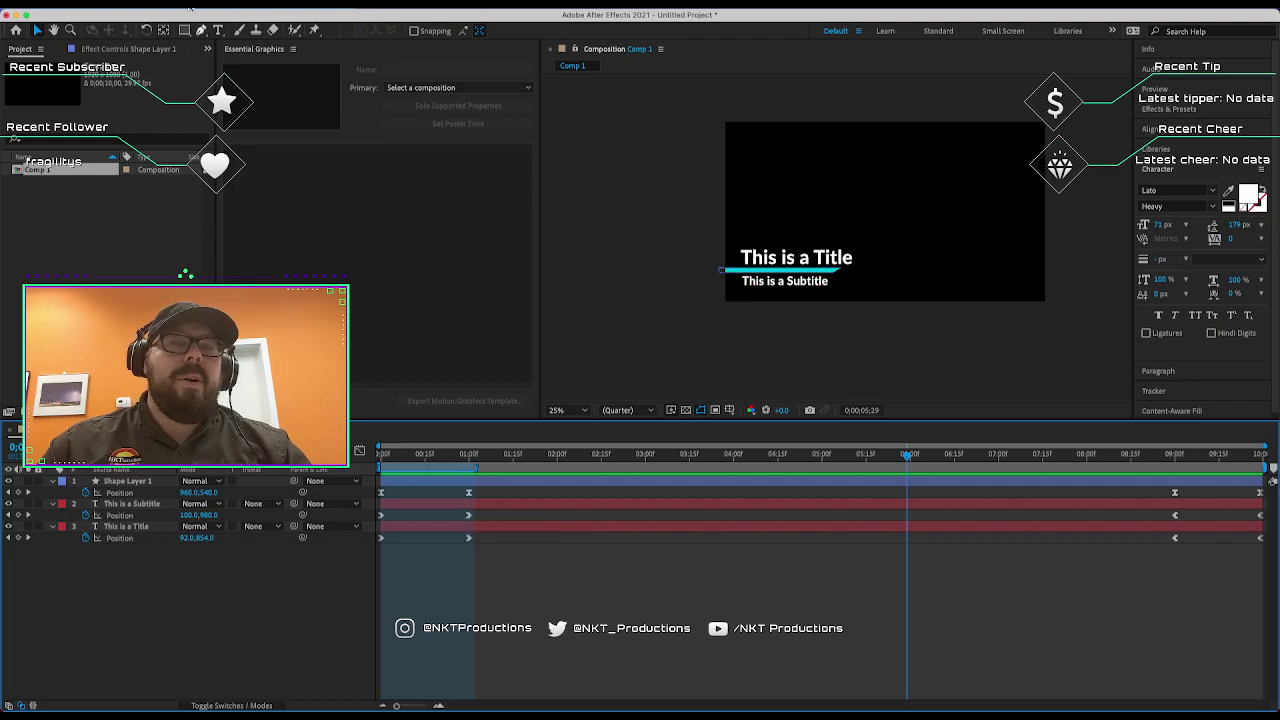
click(185, 8)
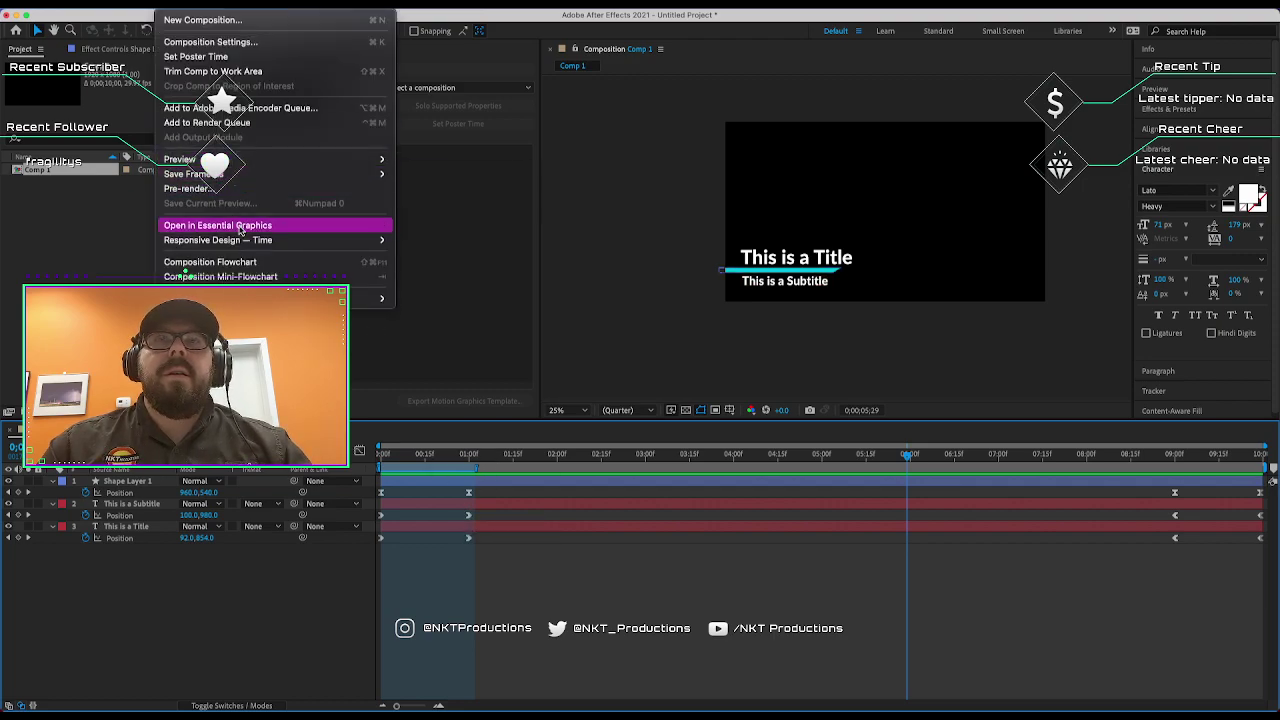
mouse_move(240, 240)
click(470, 256)
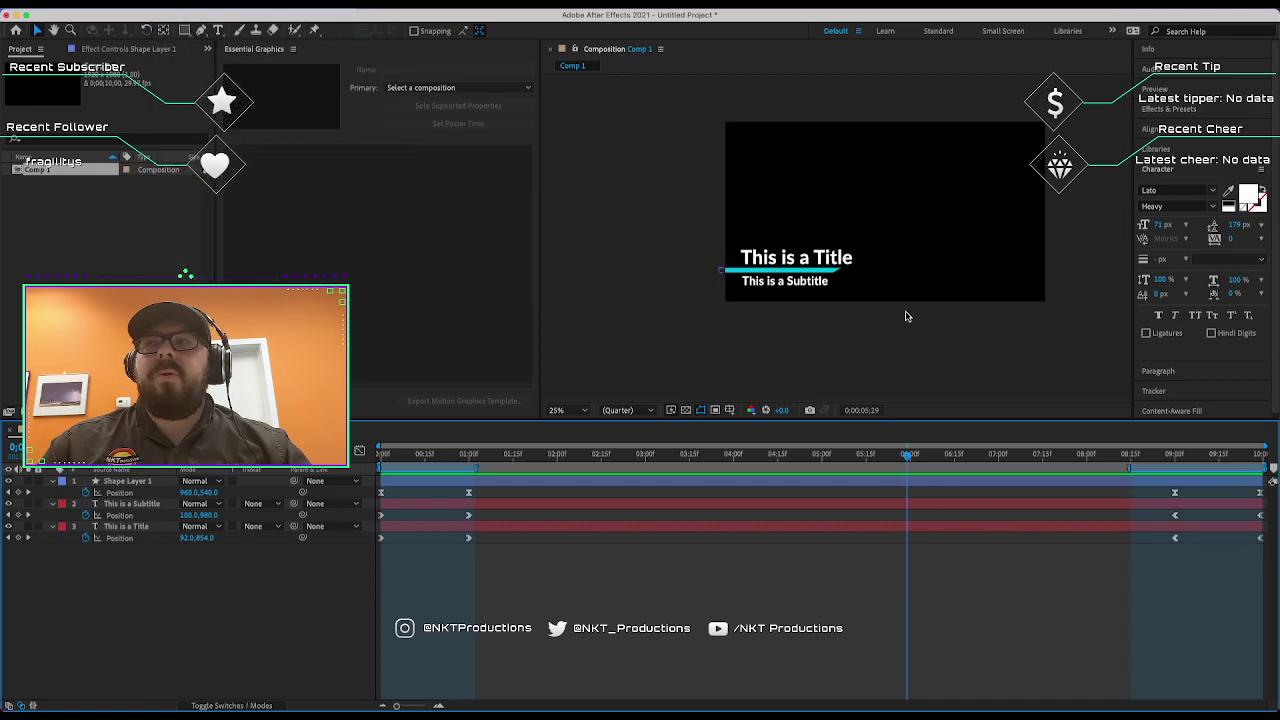
Start the outro region at the 9-second exit keyframes and scrub the intro to verify.
drag(1130, 470, 1172, 471)
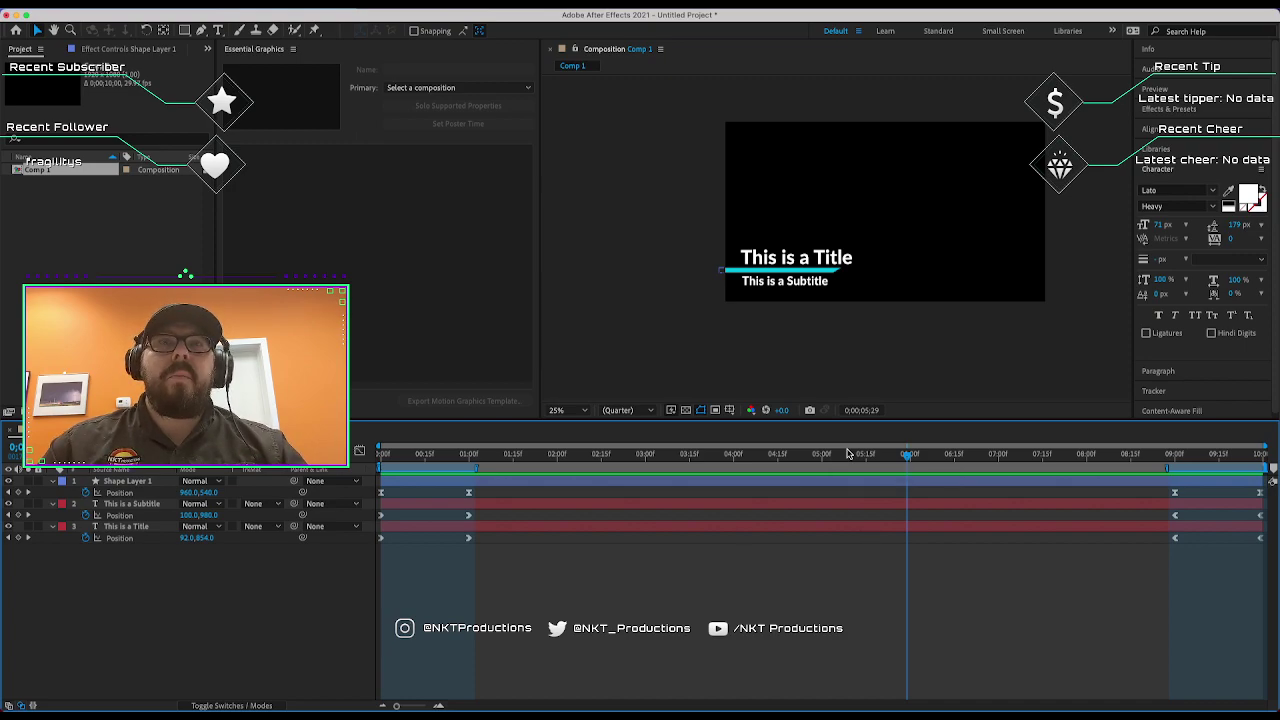
click(880, 352)
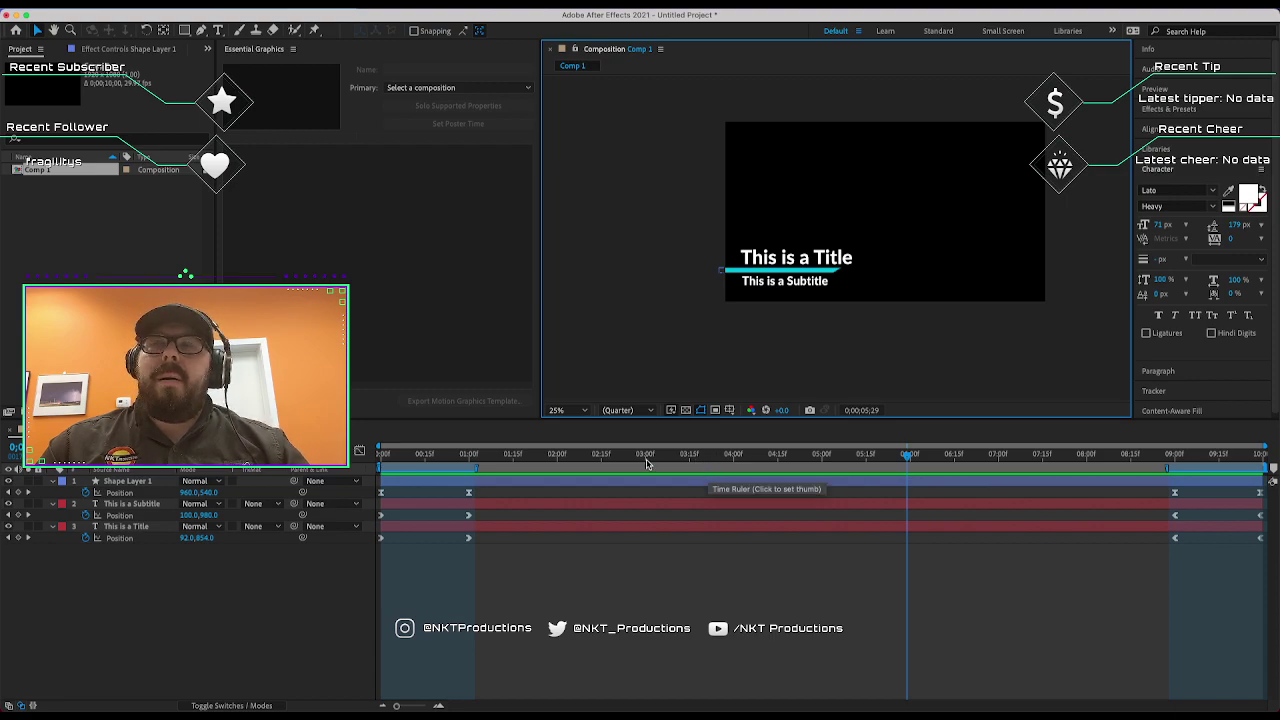
drag(646, 465, 459, 460)
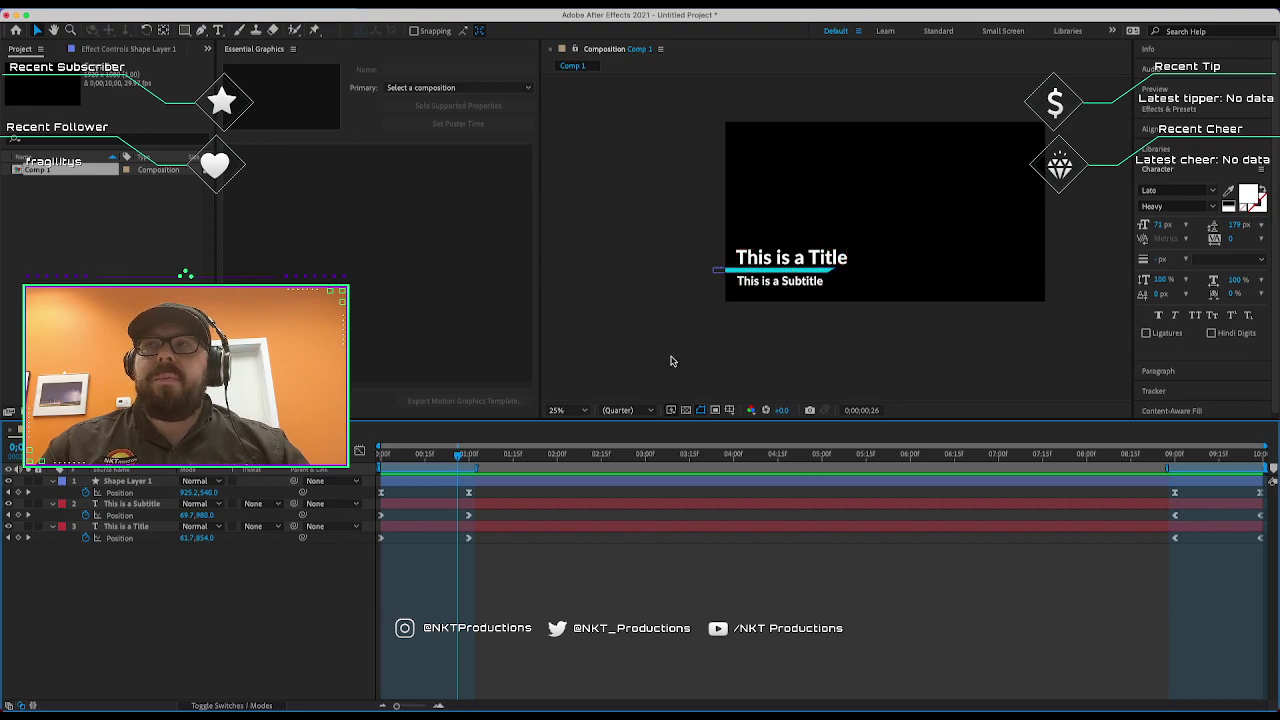
drag(459, 459, 487, 459)
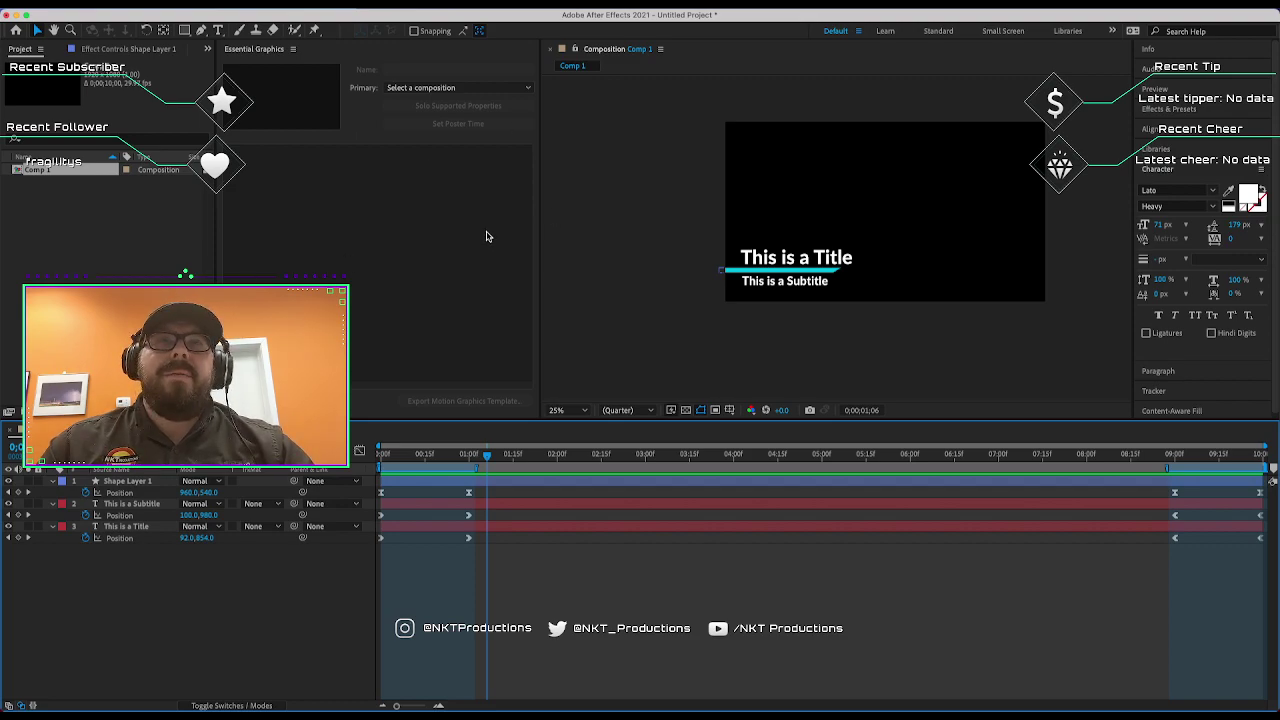
click(440, 0)
mouse_move(390, 0)
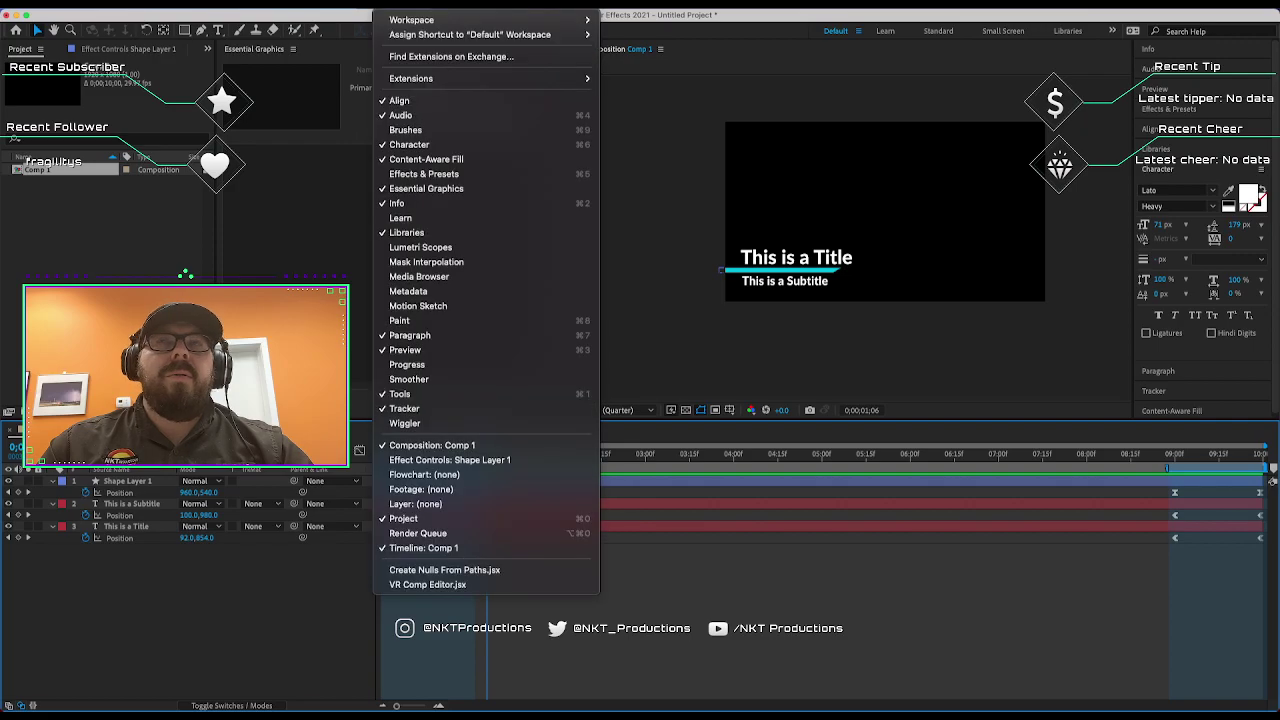
Choose Comp 1 from the Primary dropdown in the Essential Graphics panel.
click(437, 193)
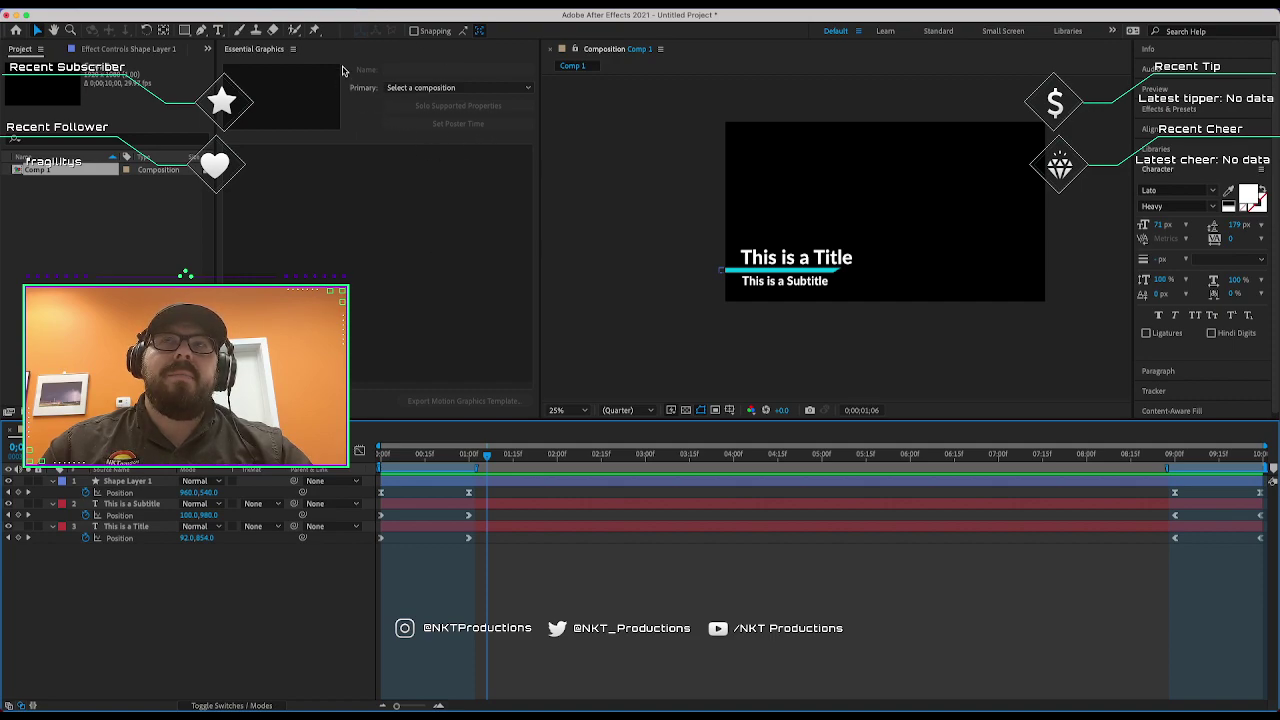
click(401, 90)
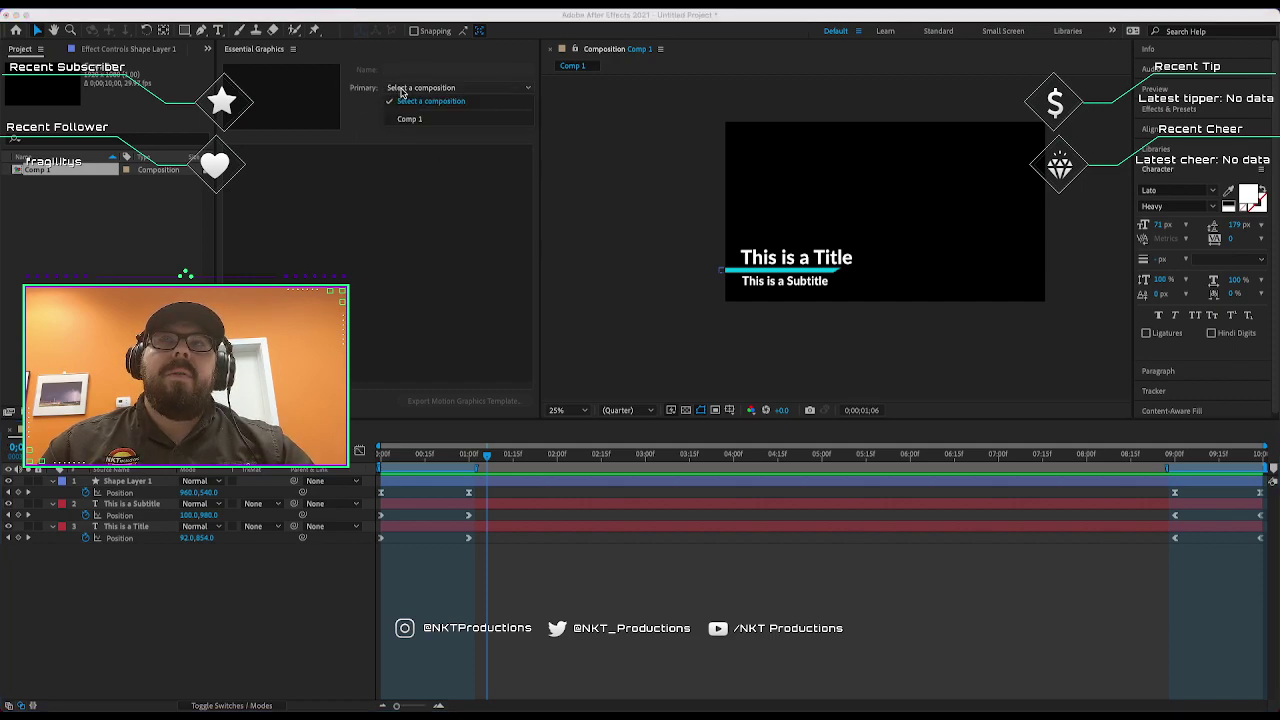
click(449, 92)
click(449, 90)
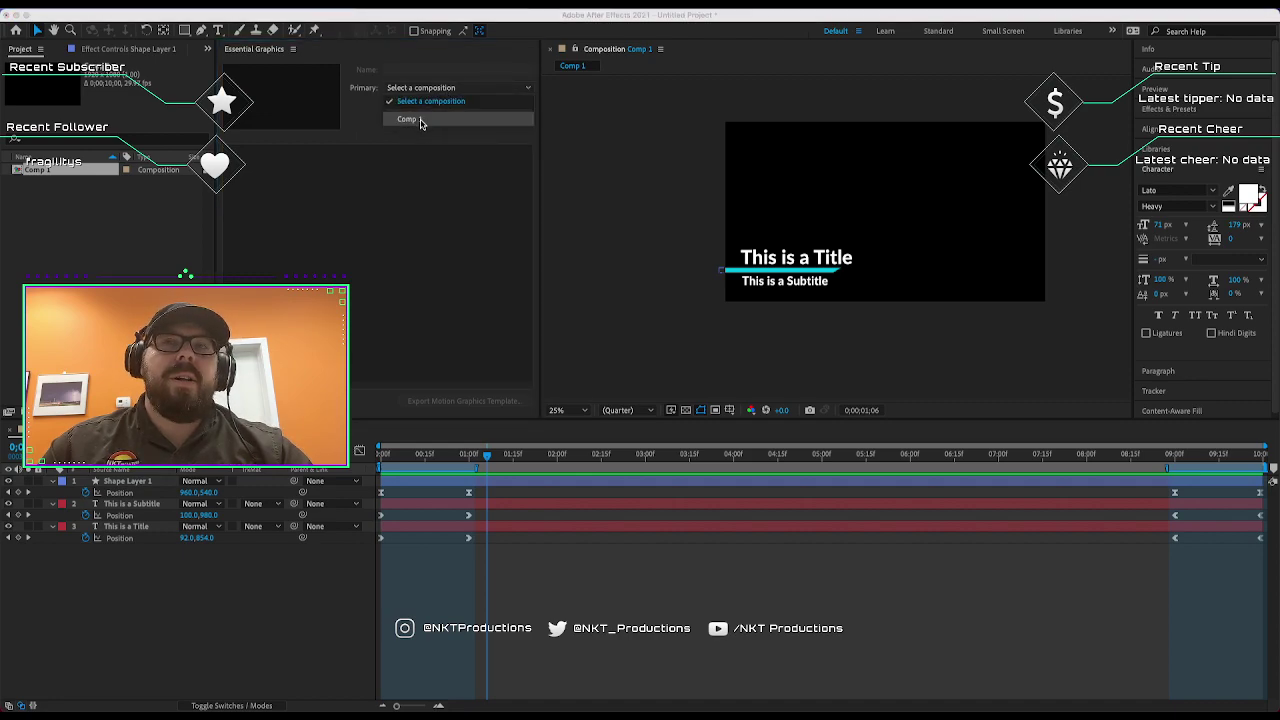
click(418, 121)
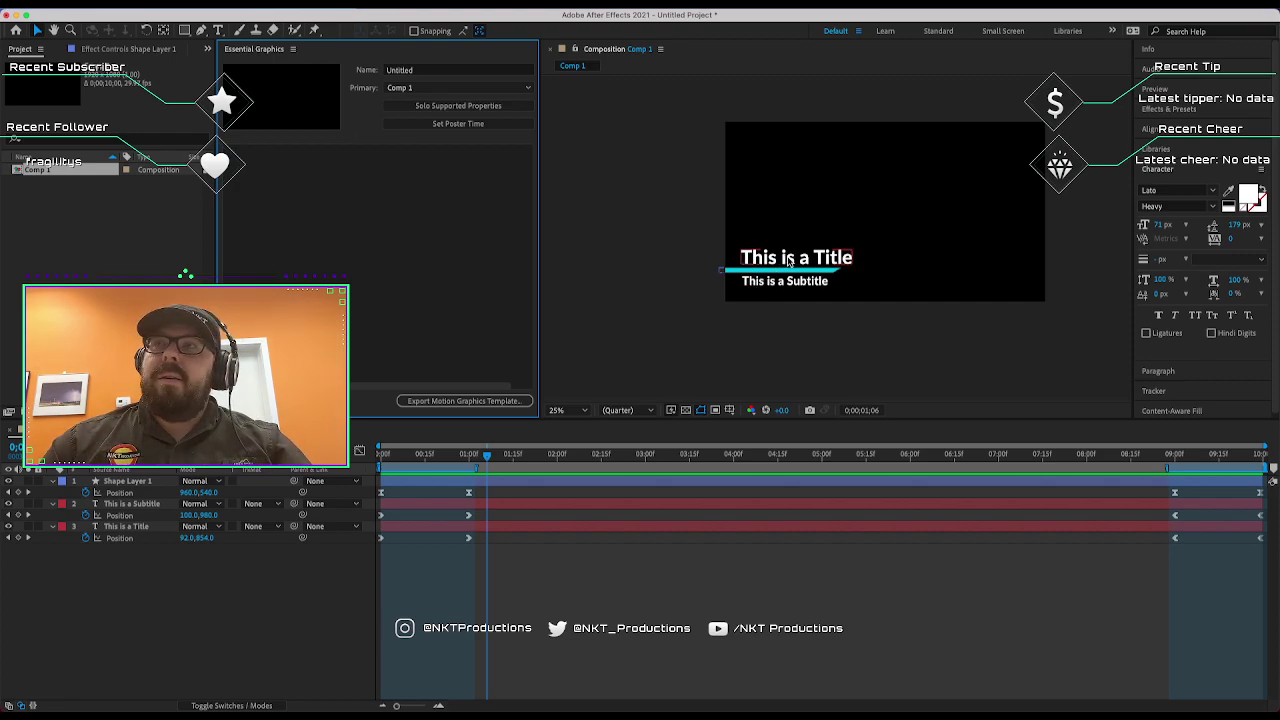
Drag the title layer's Source Text into Essential Graphics and name the property Title.
click(126, 526)
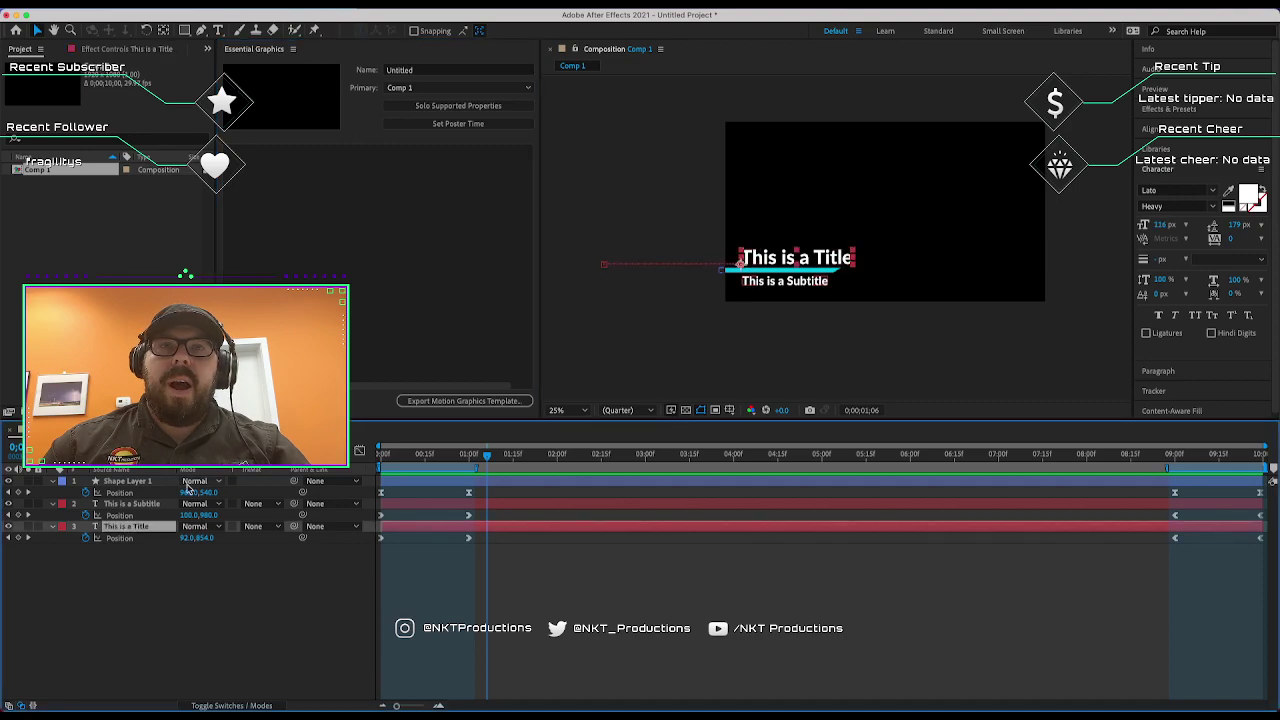
click(53, 527)
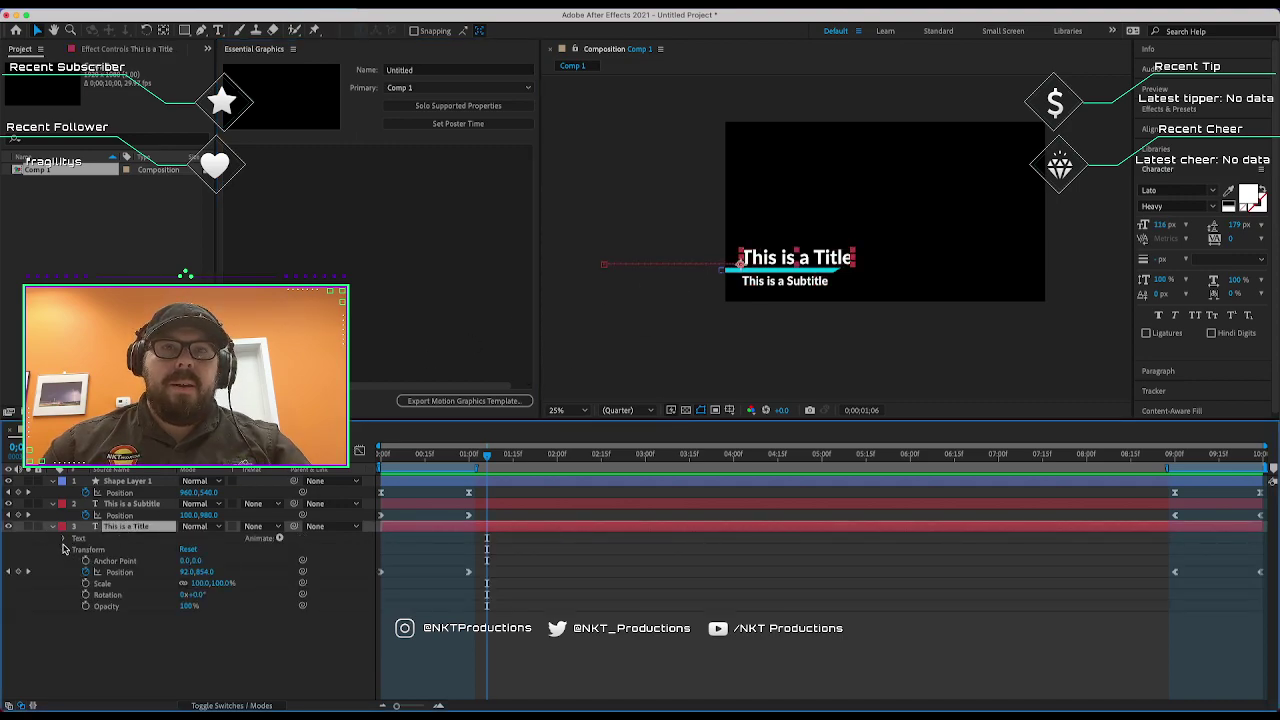
click(64, 539)
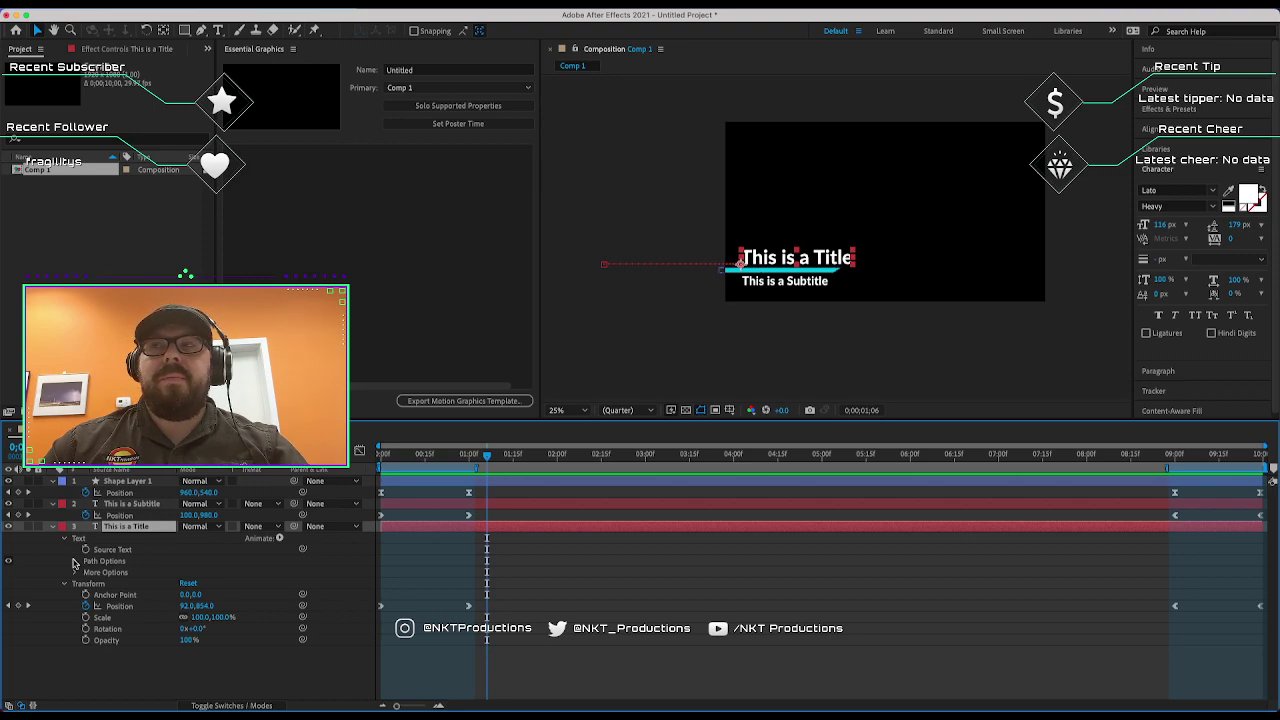
click(105, 550)
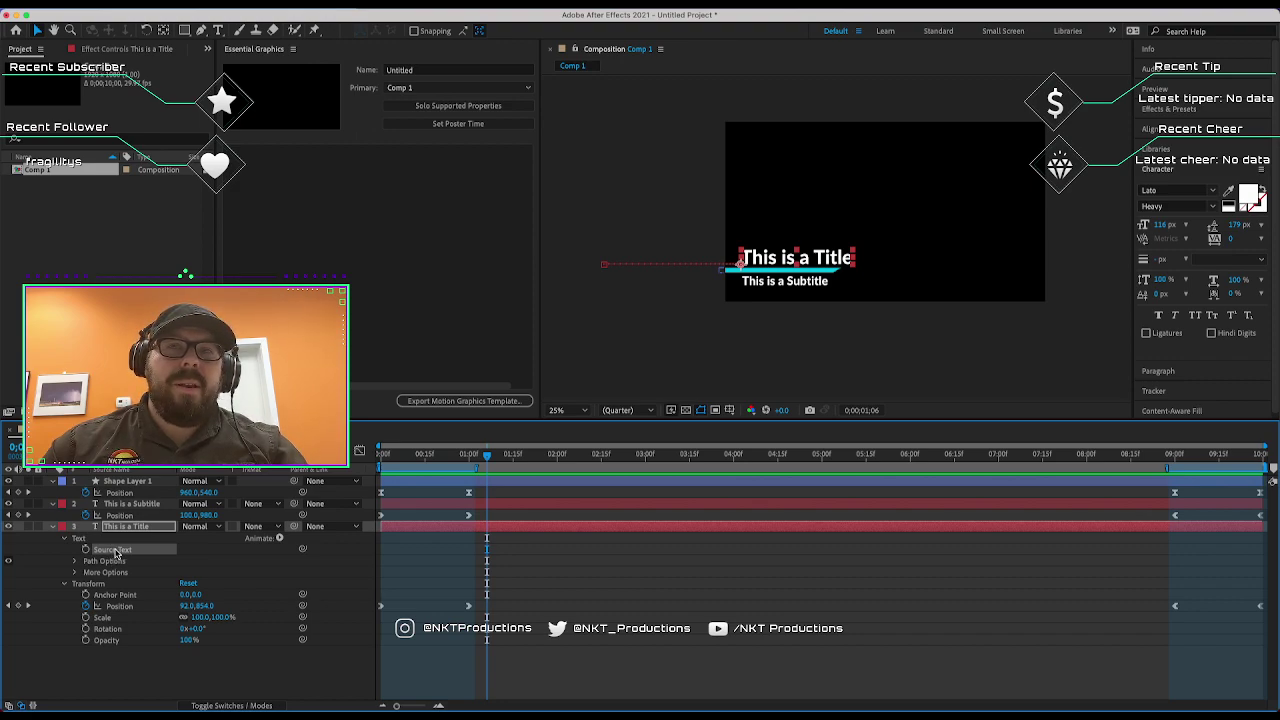
drag(116, 554, 392, 281)
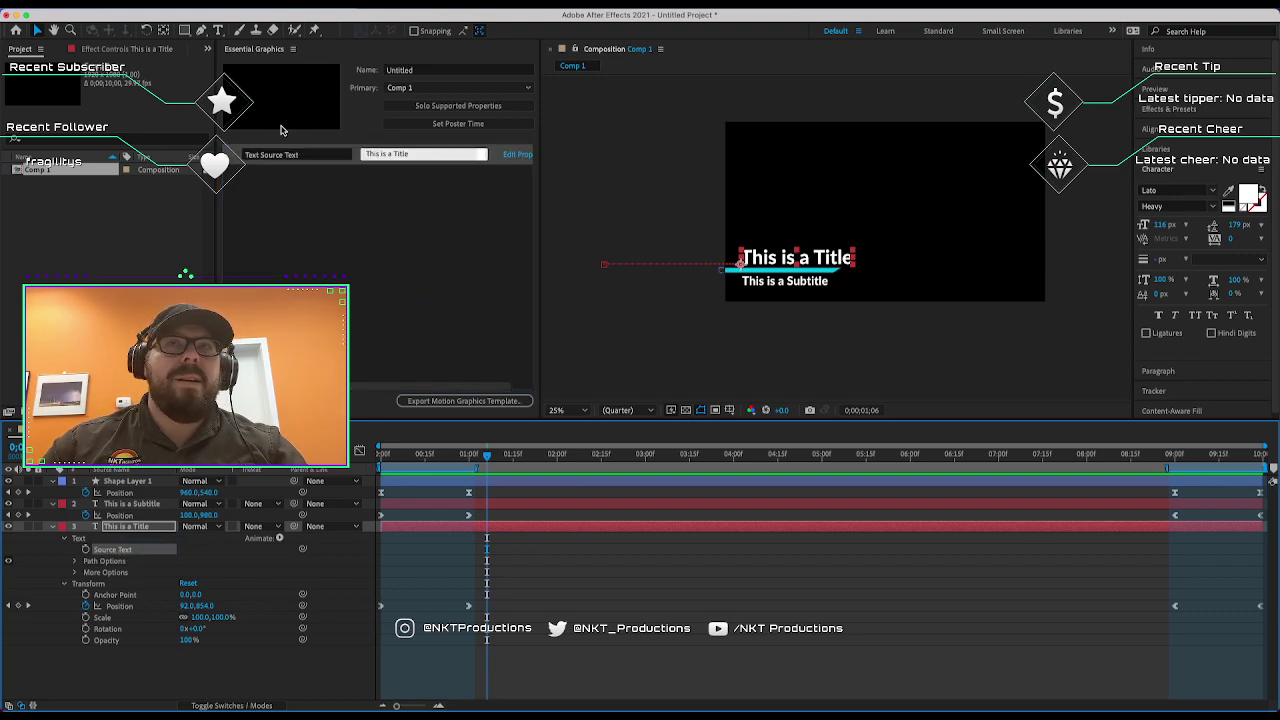
click(311, 156)
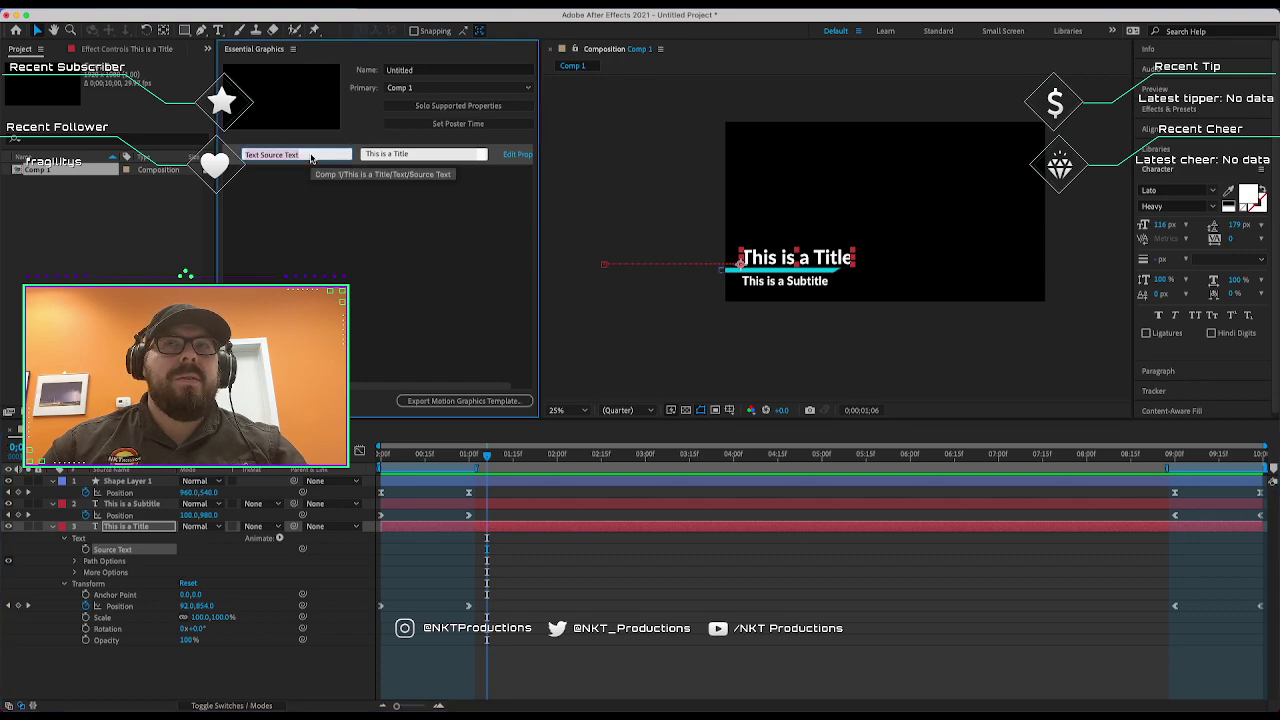
text(Title)
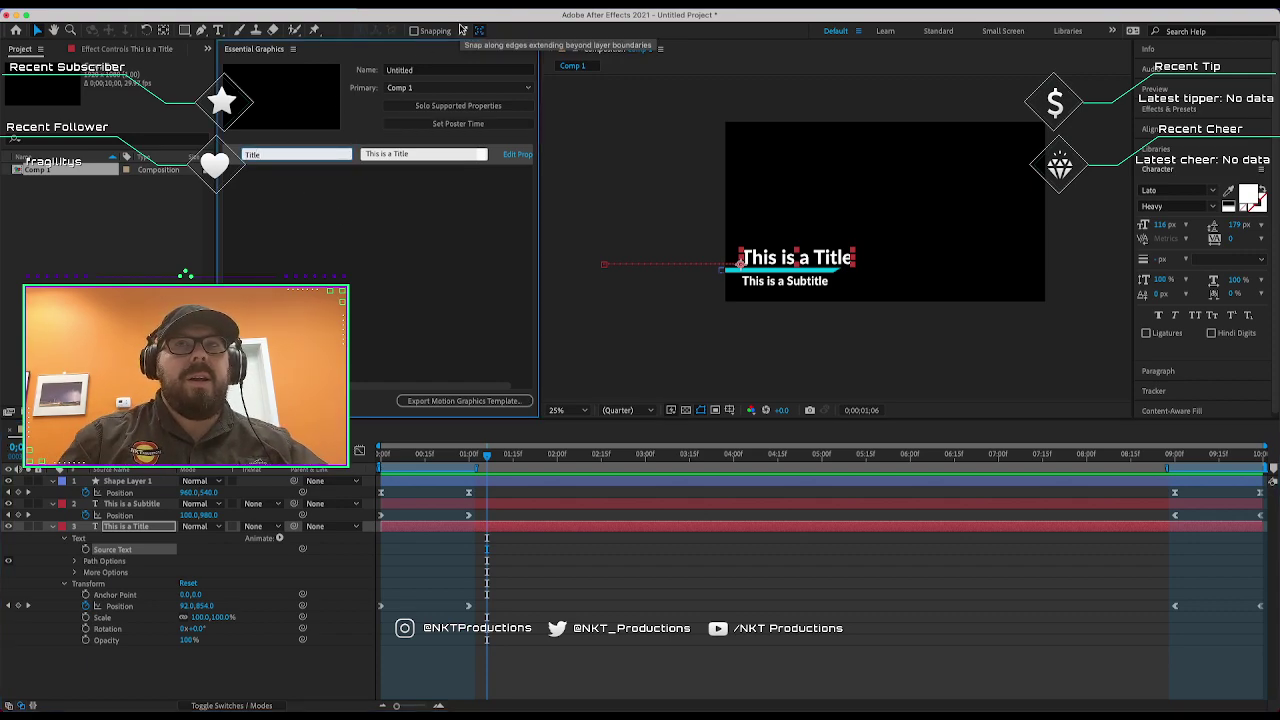
click(368, 180)
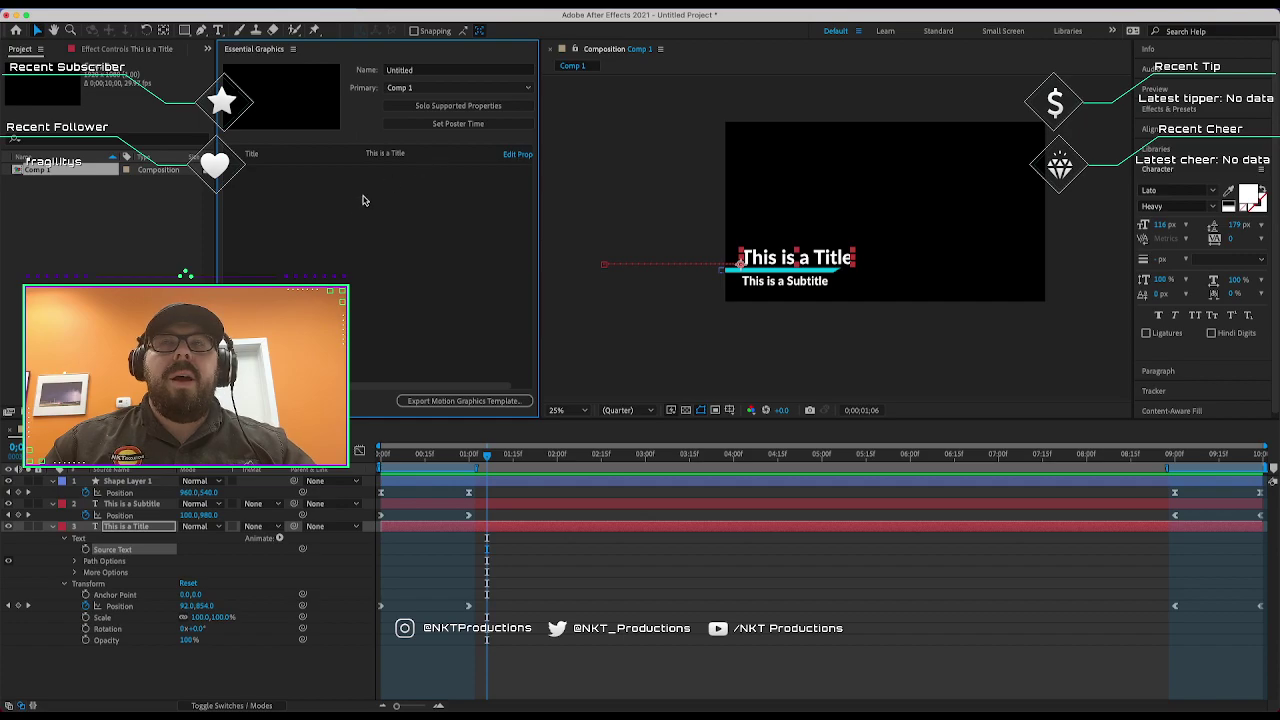
Change the Title property's value to 'NKT Productions'.
click(384, 160)
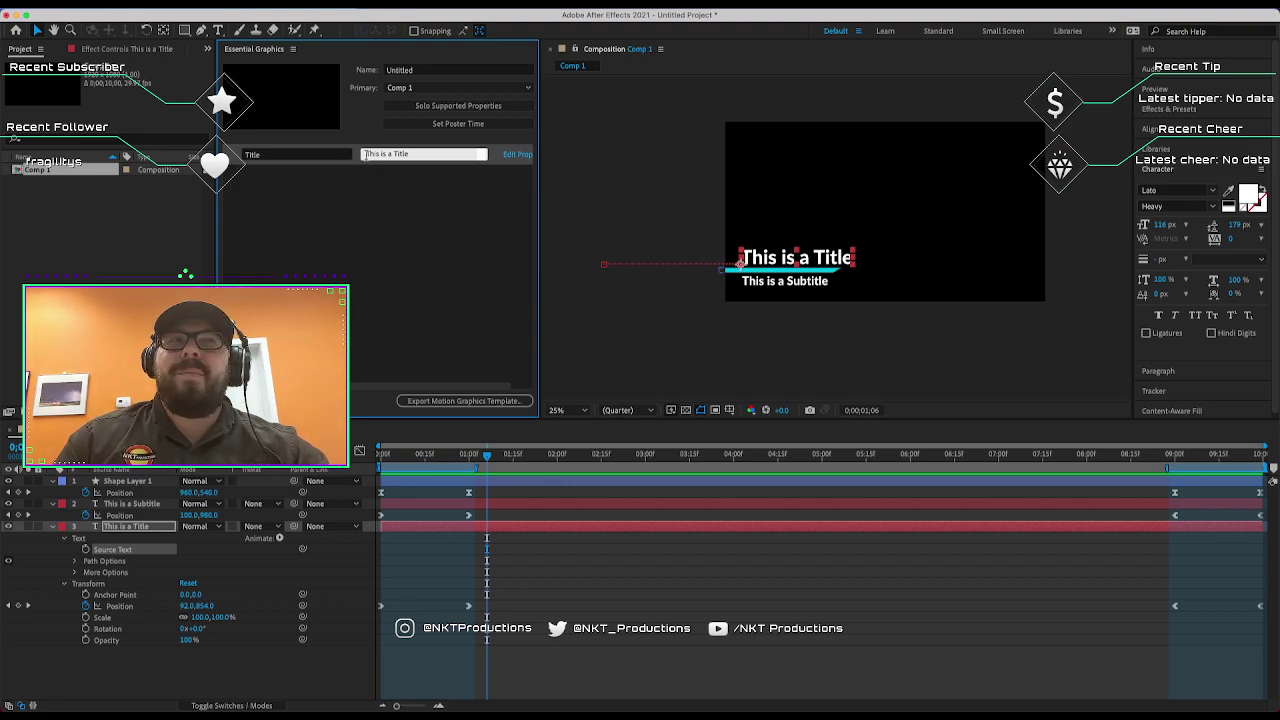
click(364, 207)
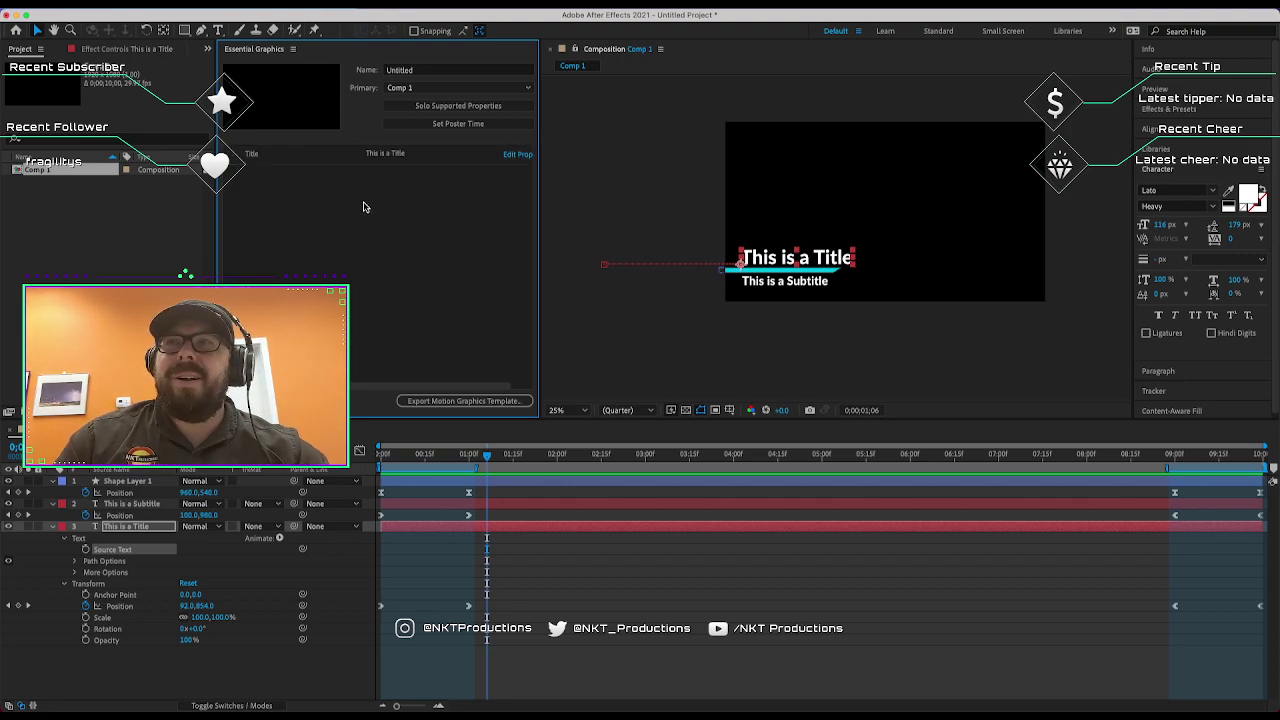
click(392, 156)
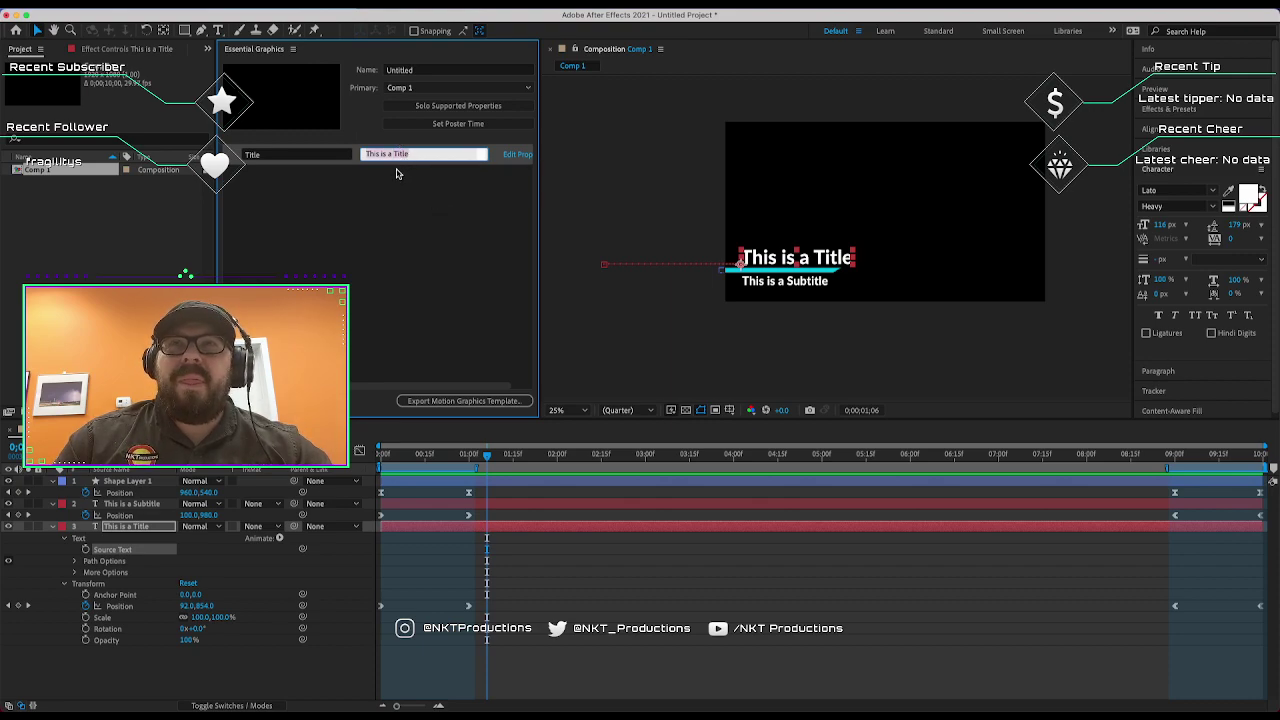
drag(411, 156, 364, 152)
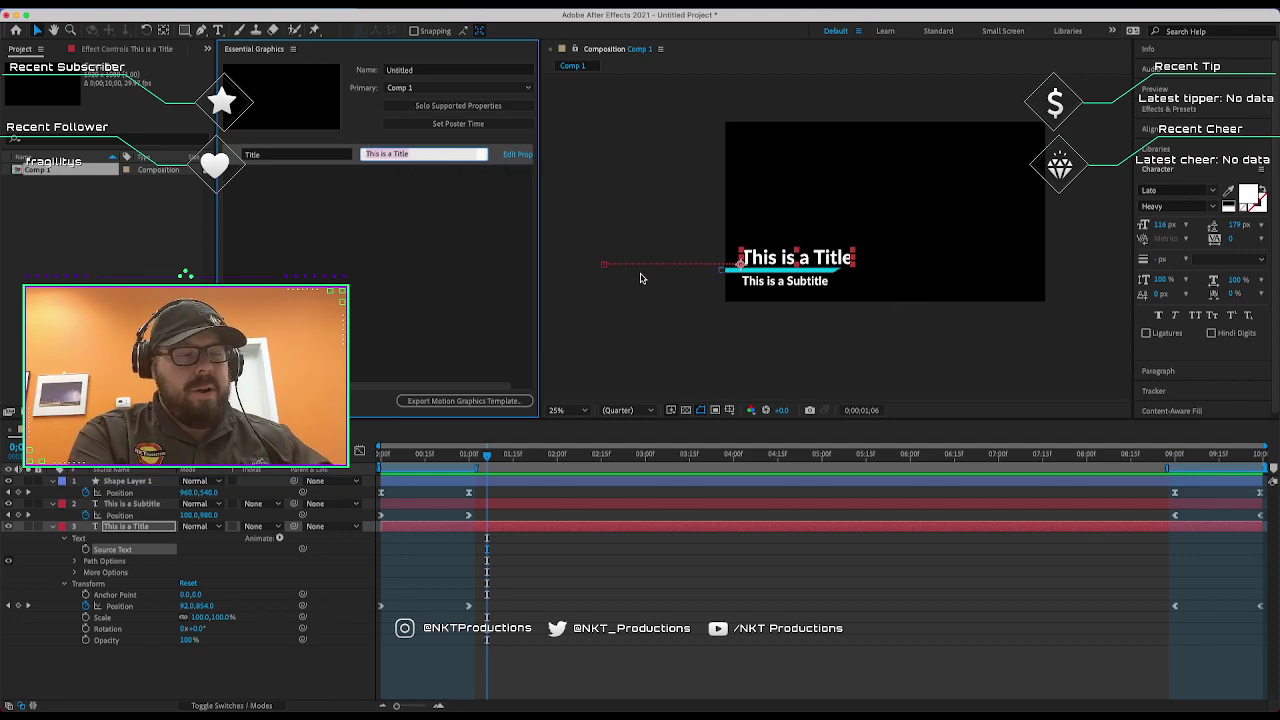
text(NKT)
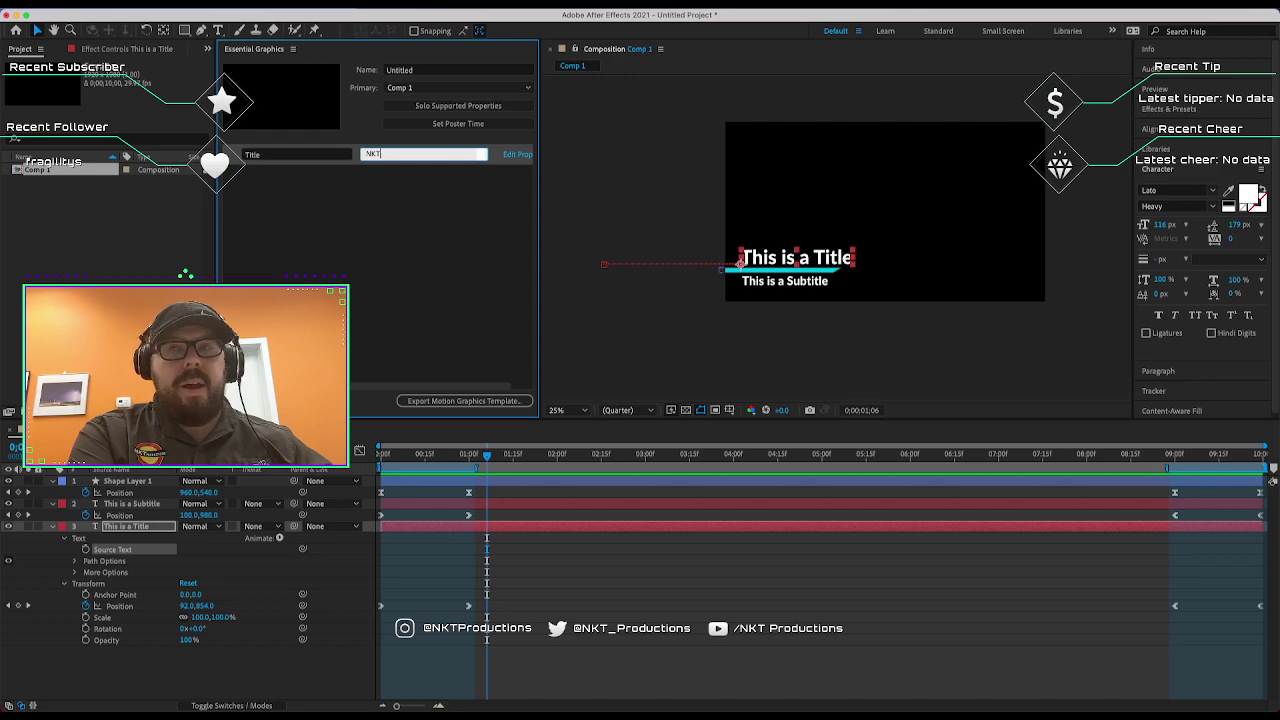
text( Productions)
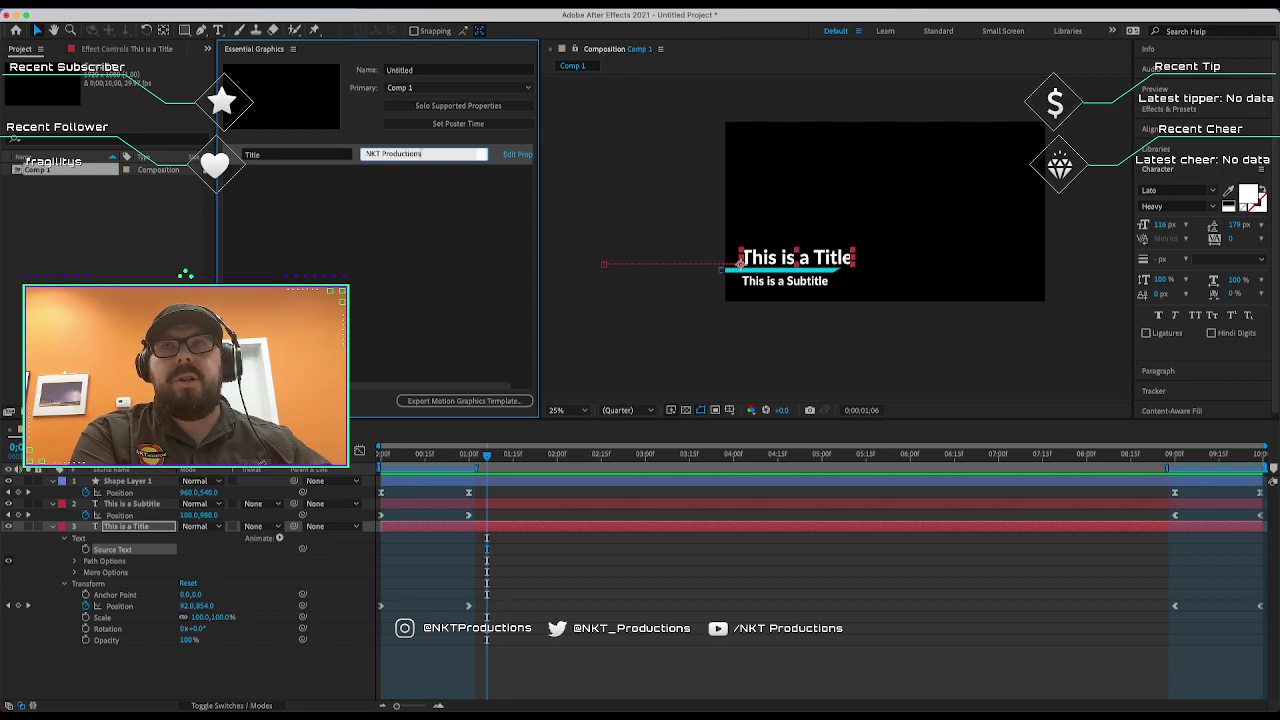
click(355, 222)
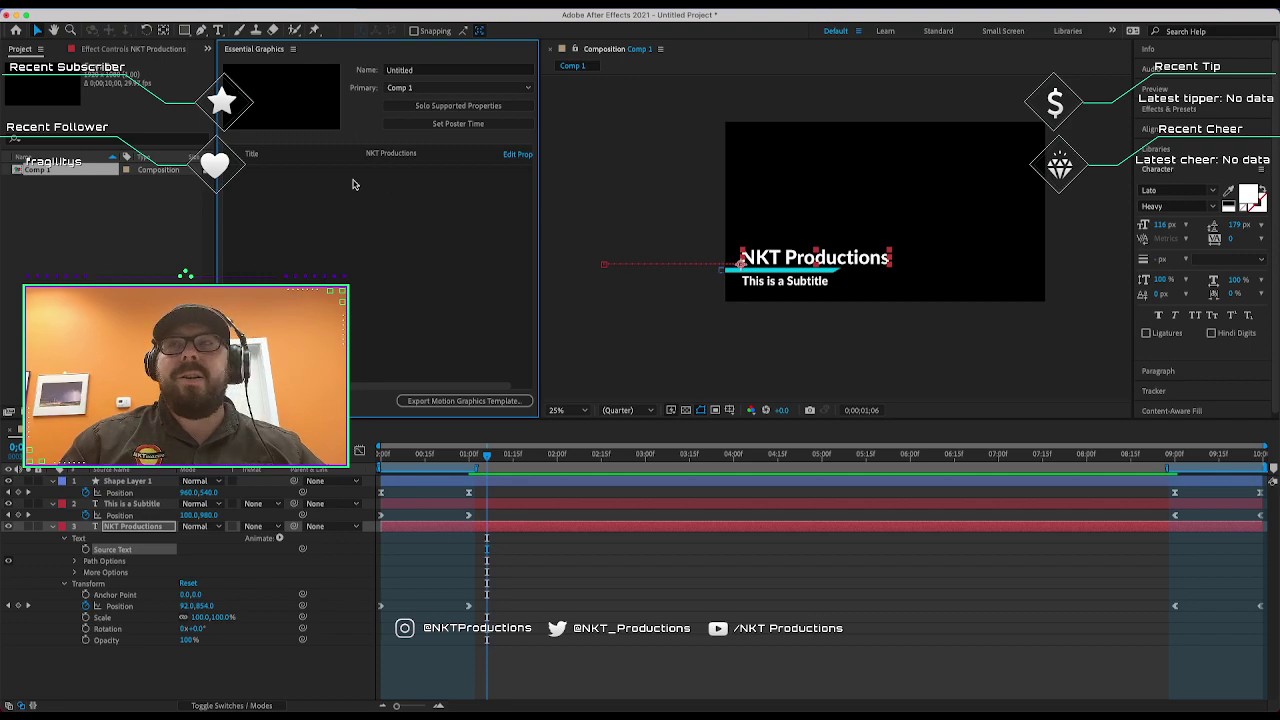
click(55, 528)
Drag the subtitle layer's Source Text into Essential Graphics and name it Subtitle.
click(52, 505)
click(52, 505)
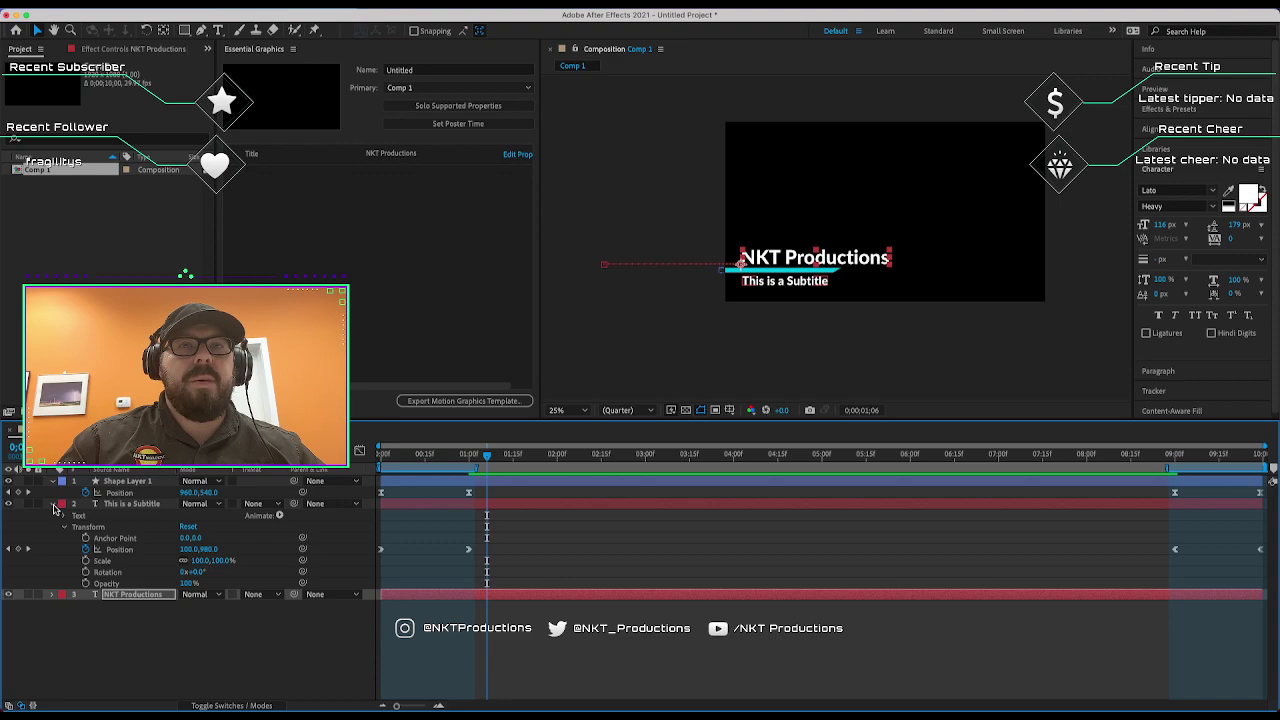
click(65, 516)
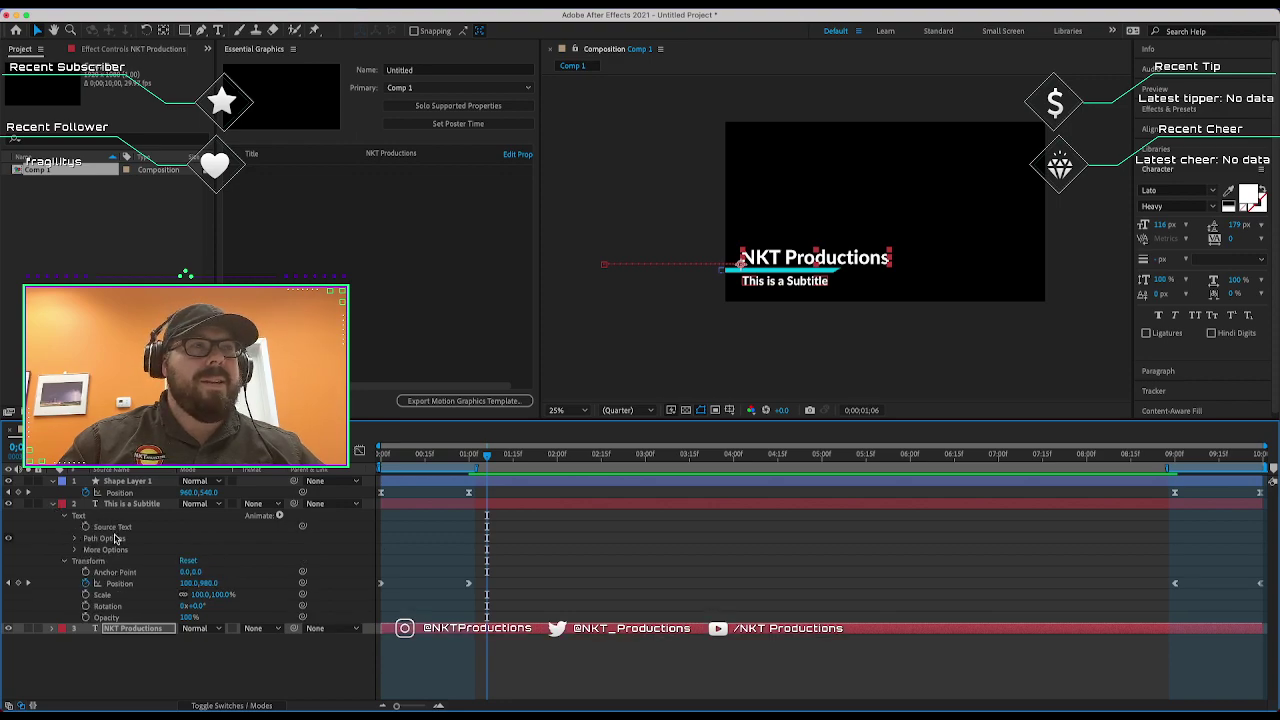
drag(110, 529, 356, 288)
click(299, 180)
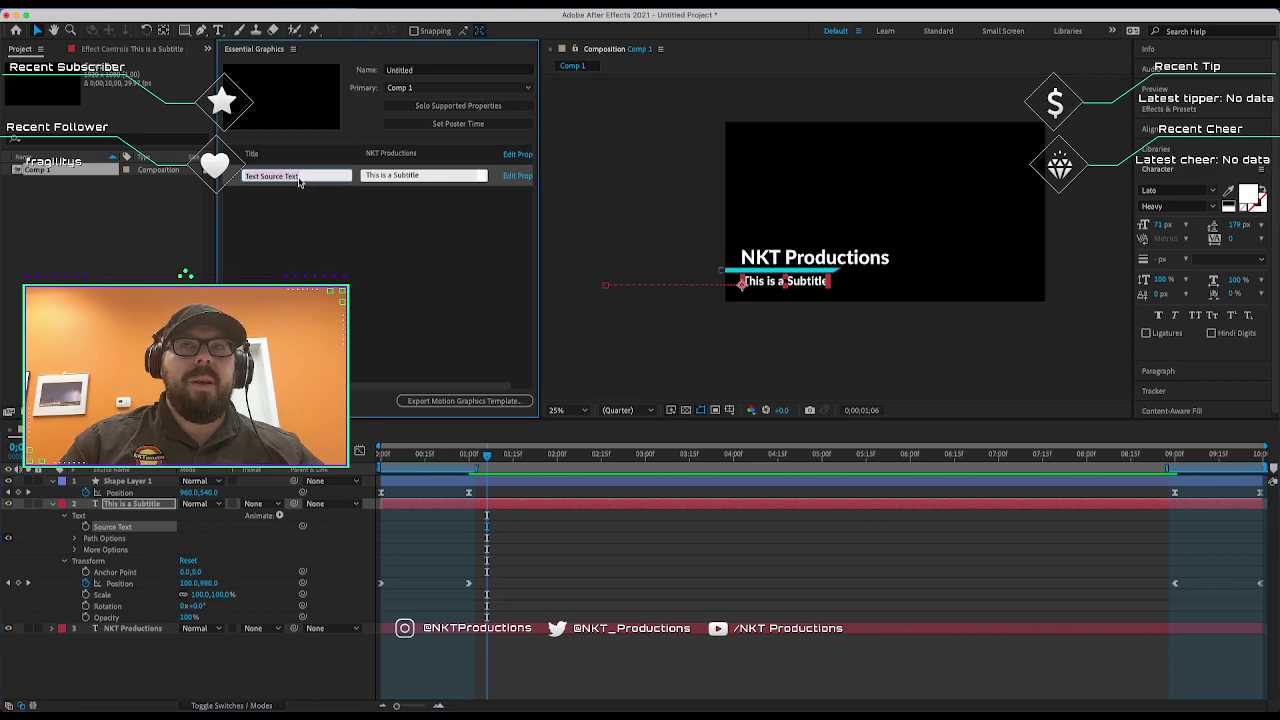
text(Subt)
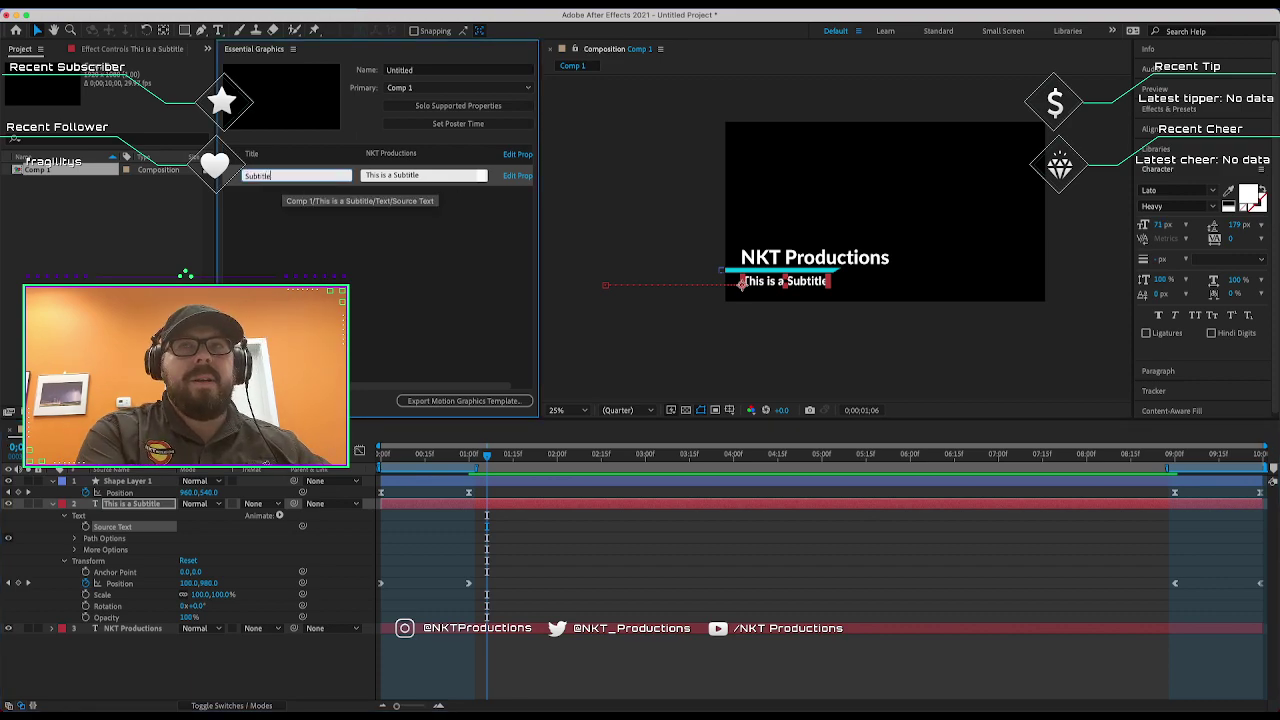
text(itle)
key(Return)
Set the Subtitle property's value to 'Twitch Stream'.
click(408, 176)
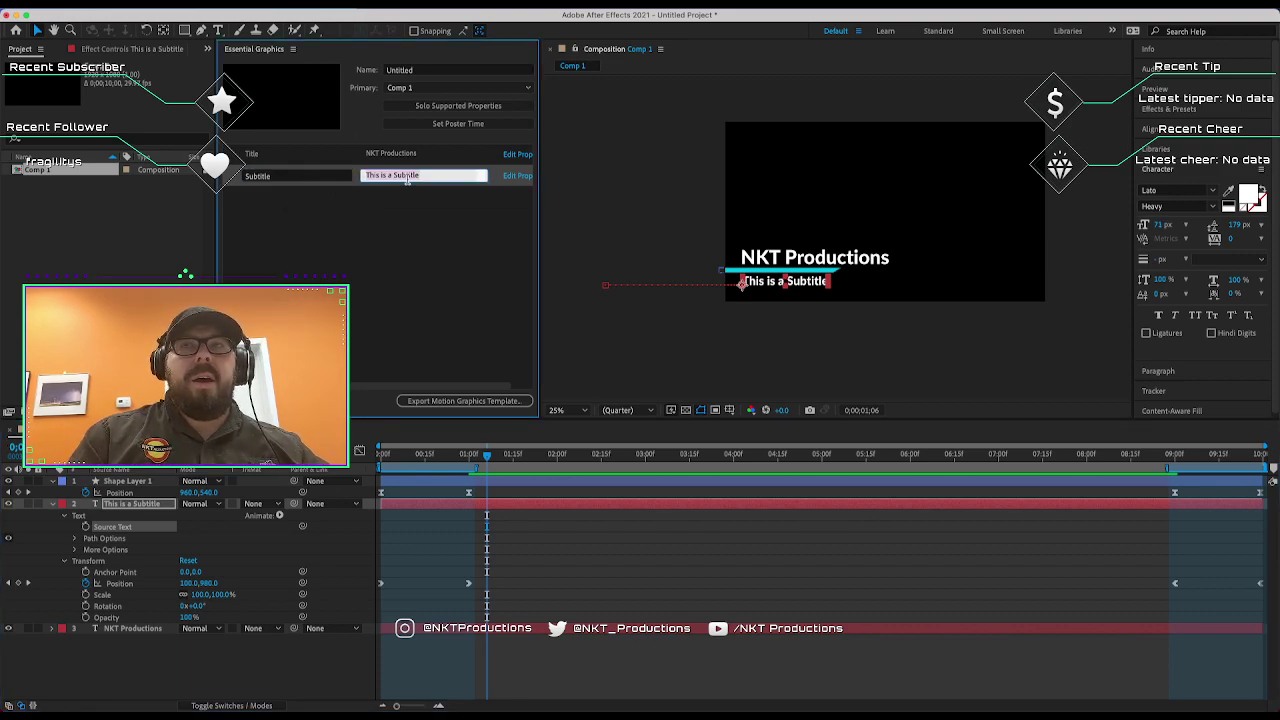
text(T)
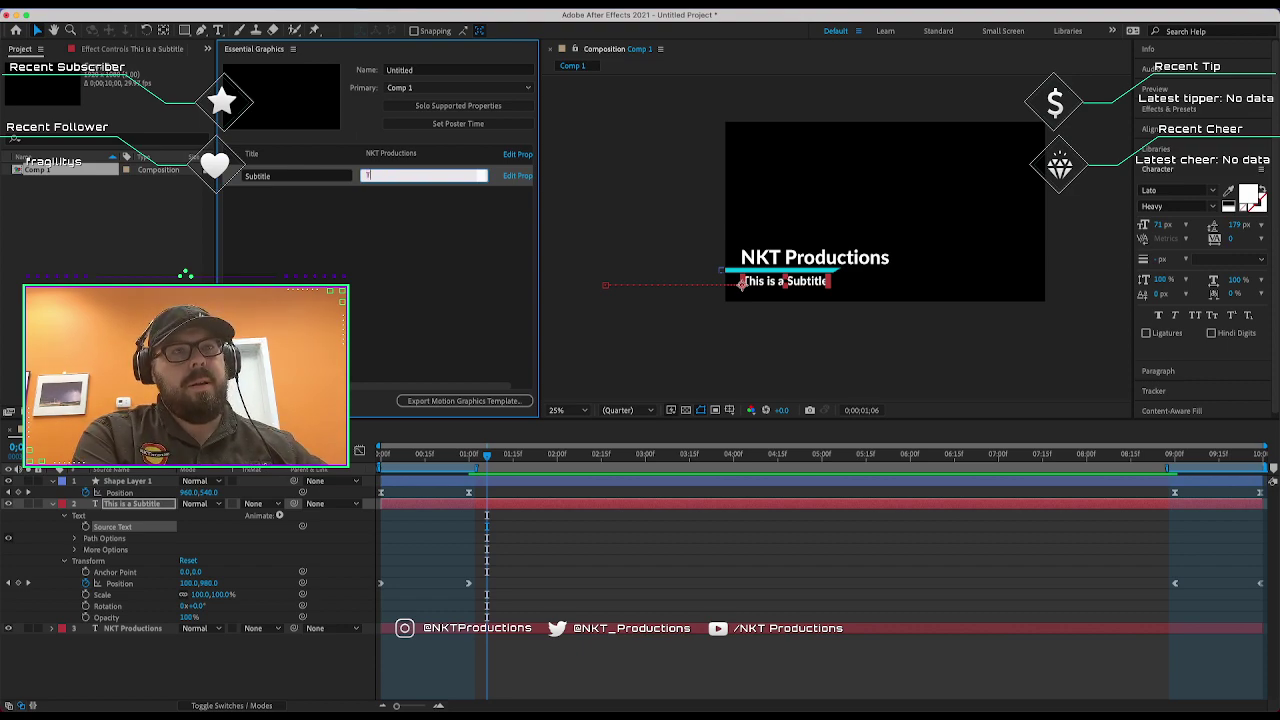
text(witch St)
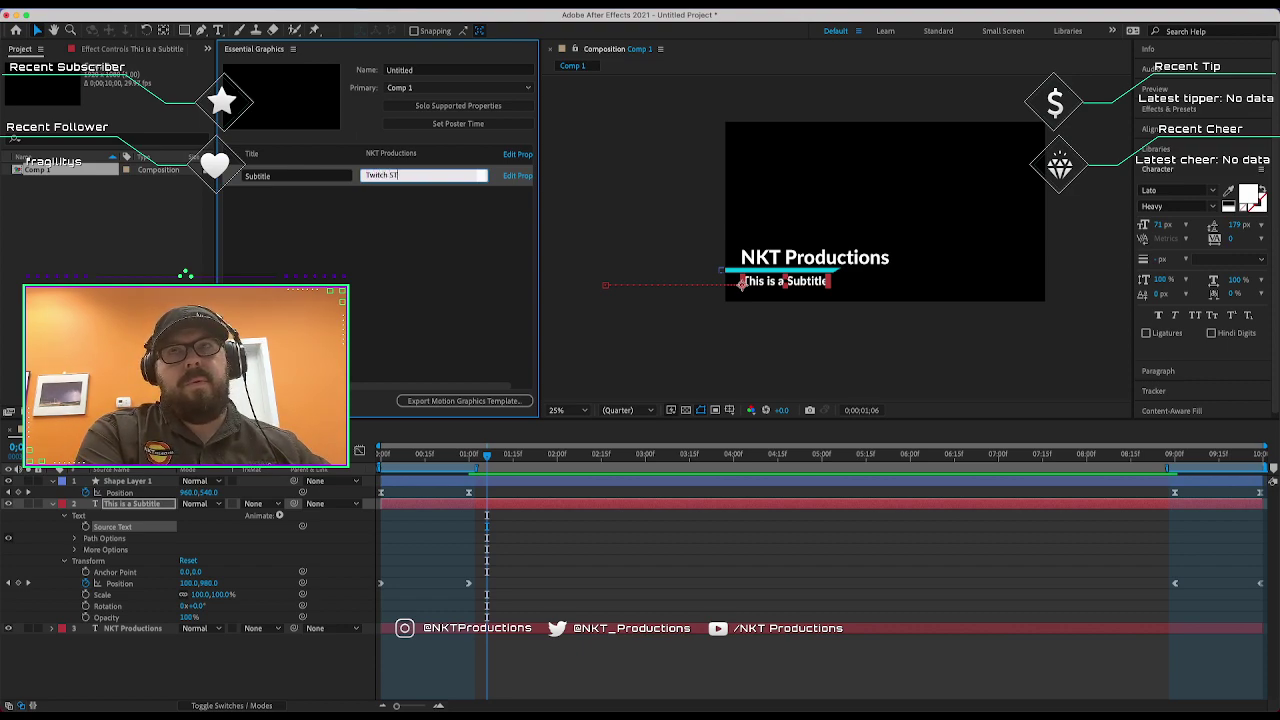
text(ream)
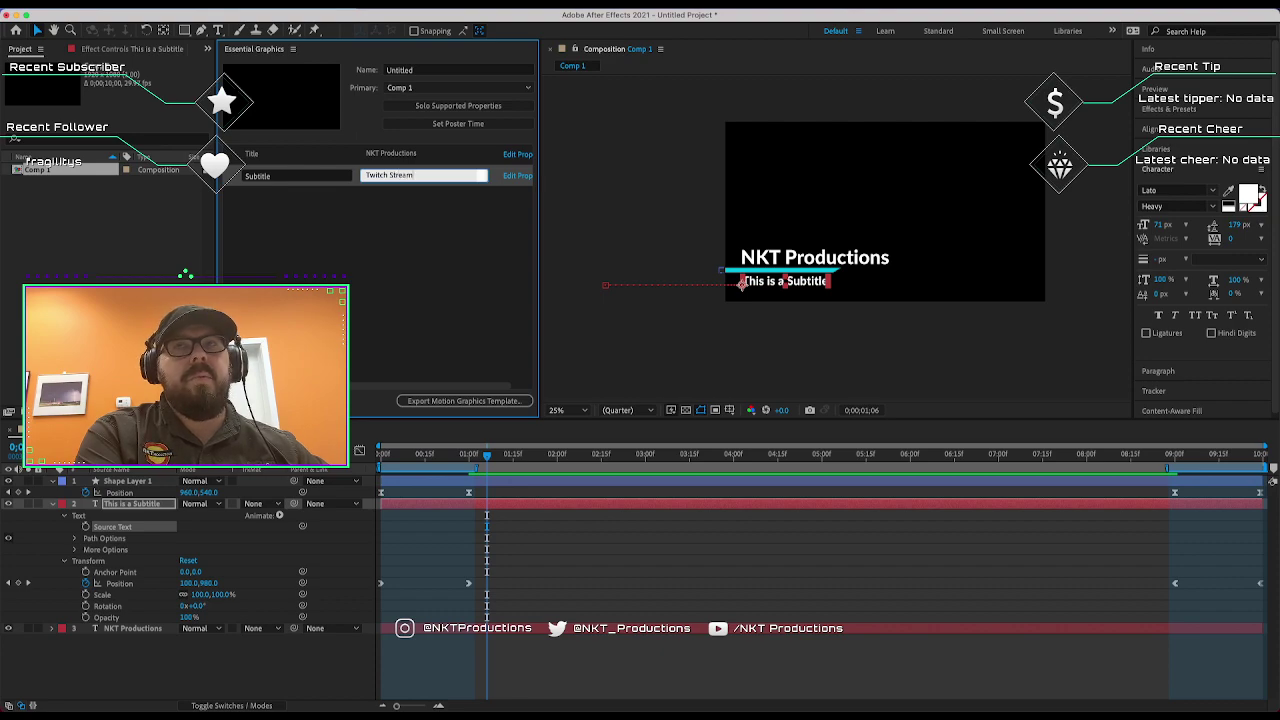
key(Return)
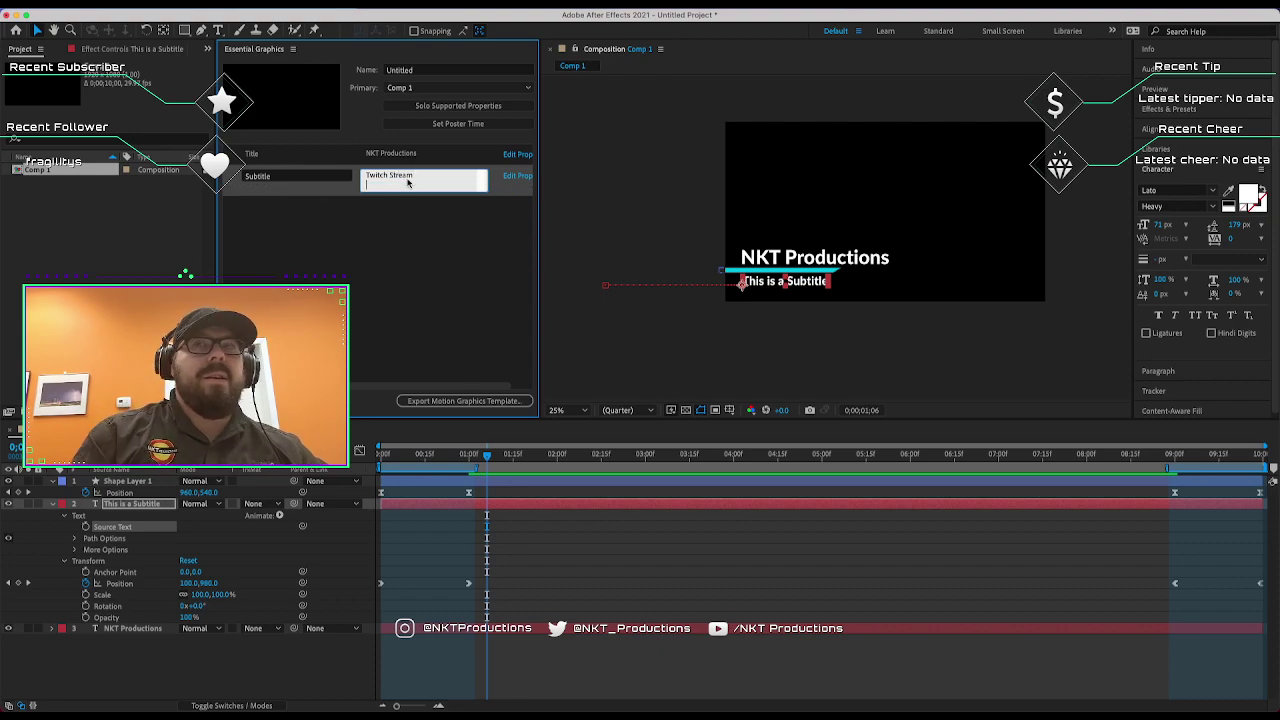
click(435, 257)
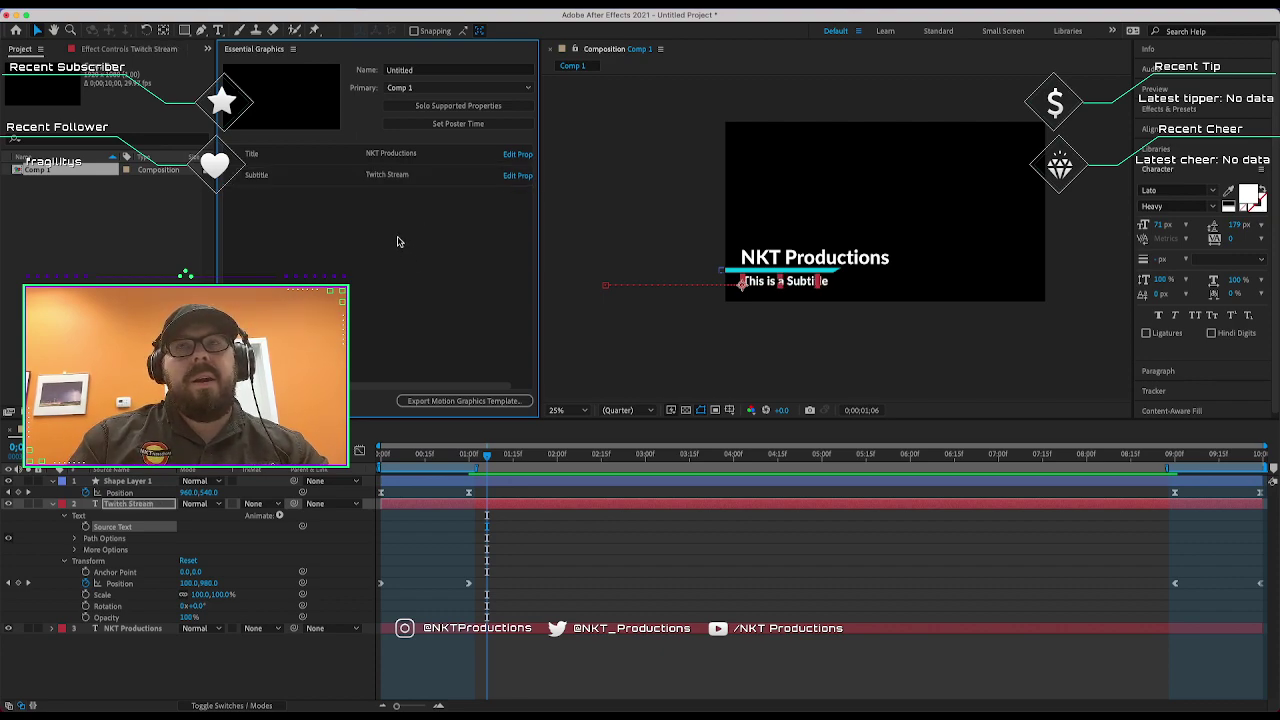
click(680, 364)
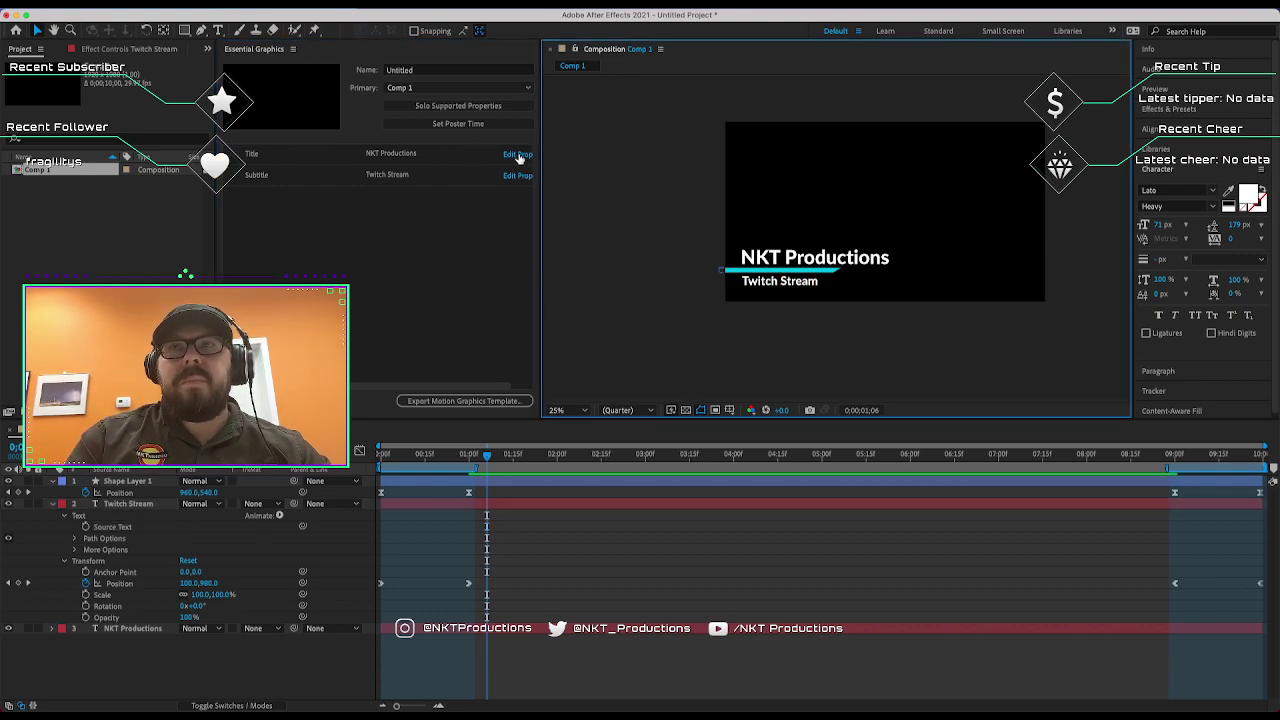
Enable custom font selection and faux styles for the Title property.
click(519, 155)
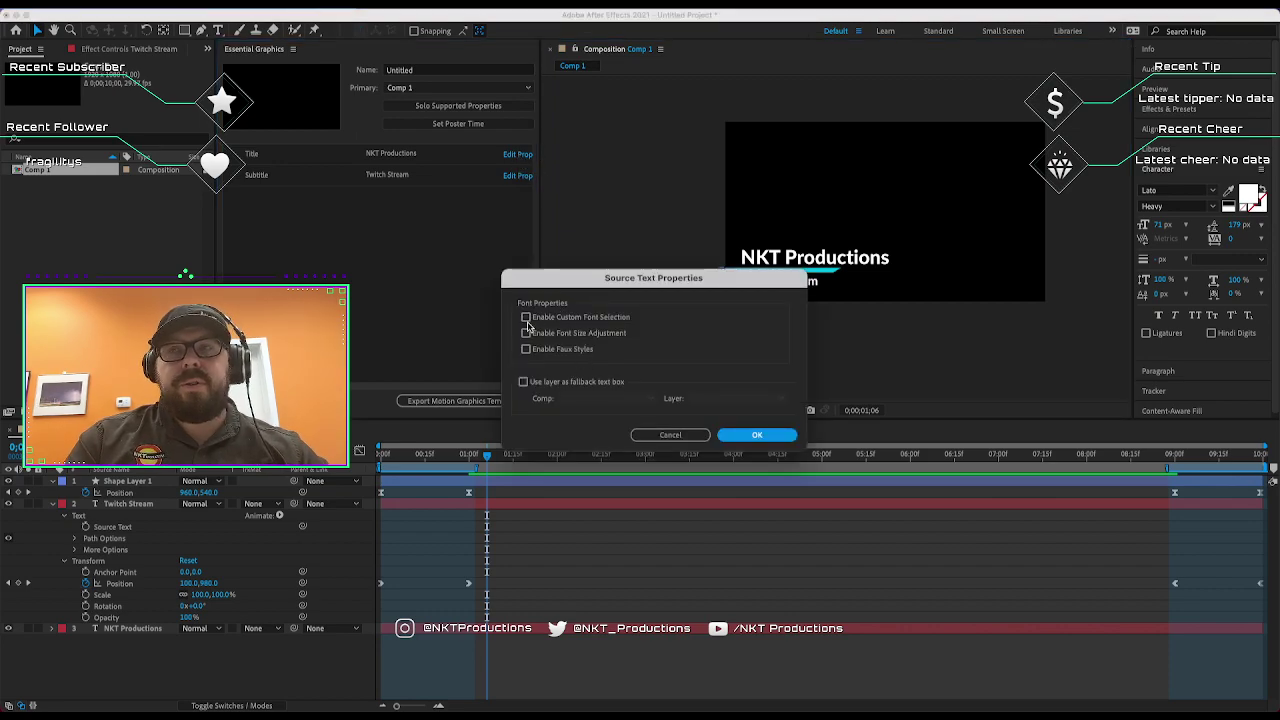
click(547, 322)
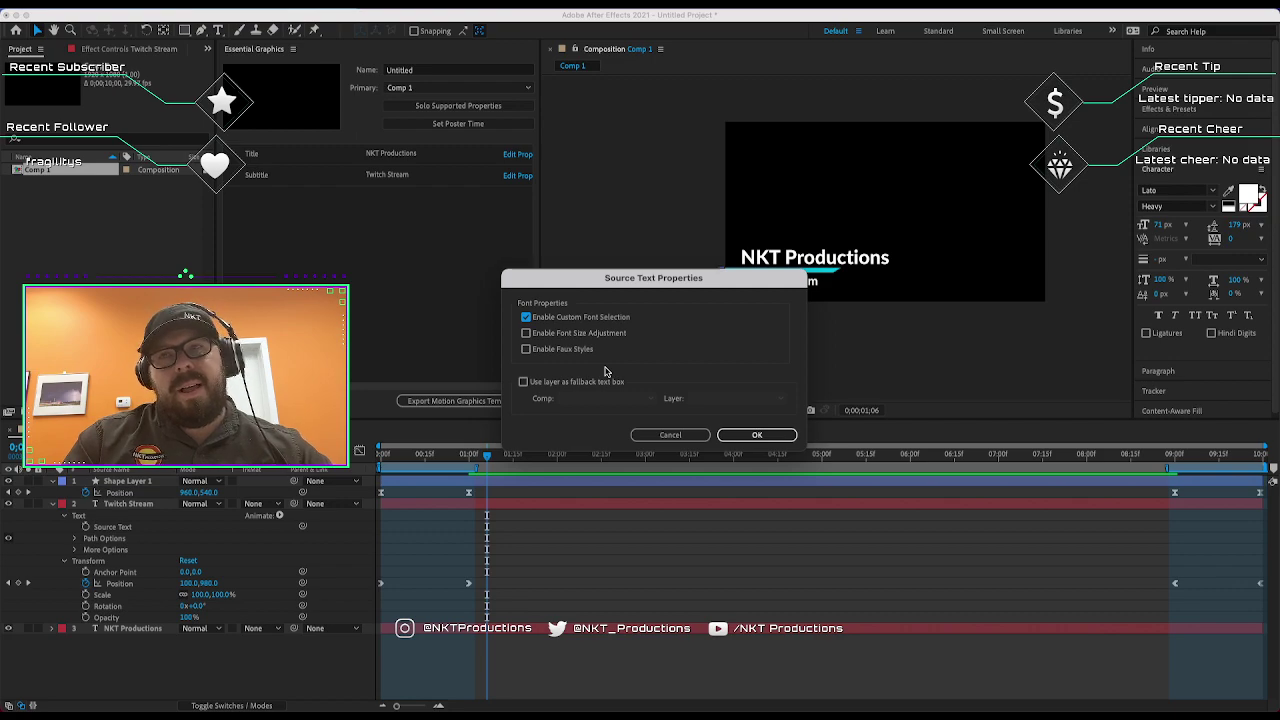
click(542, 352)
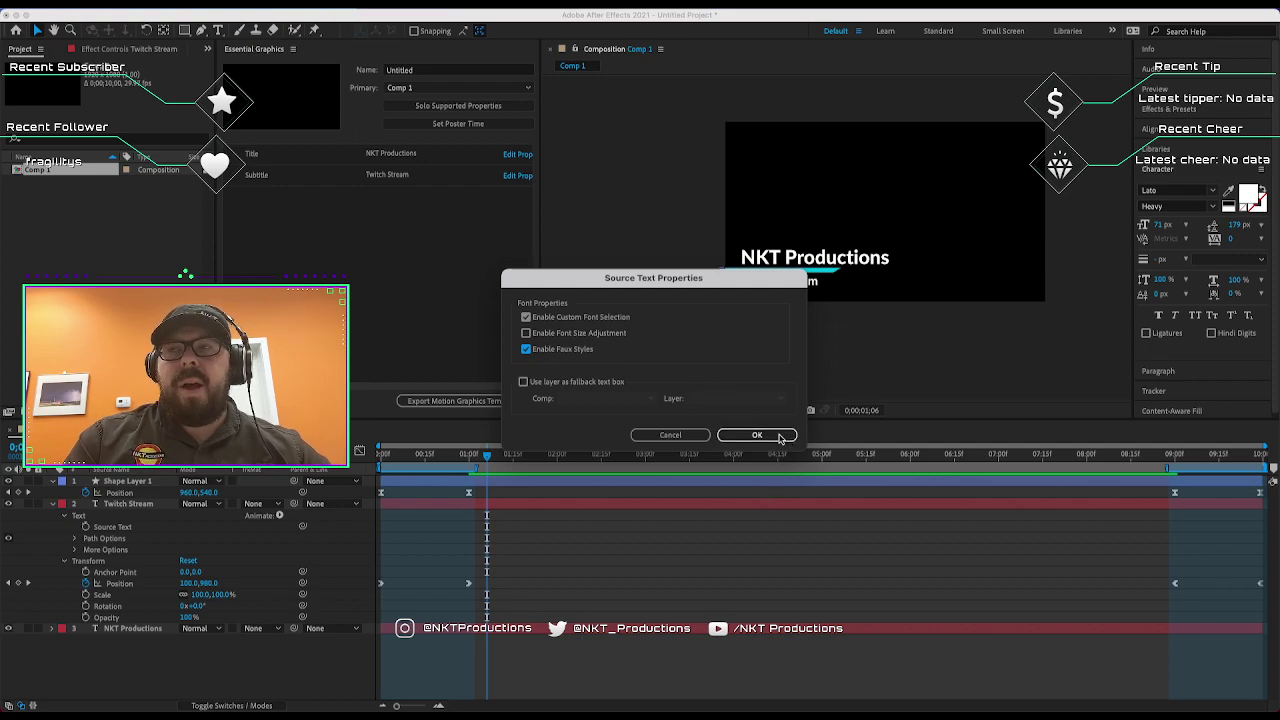
click(780, 438)
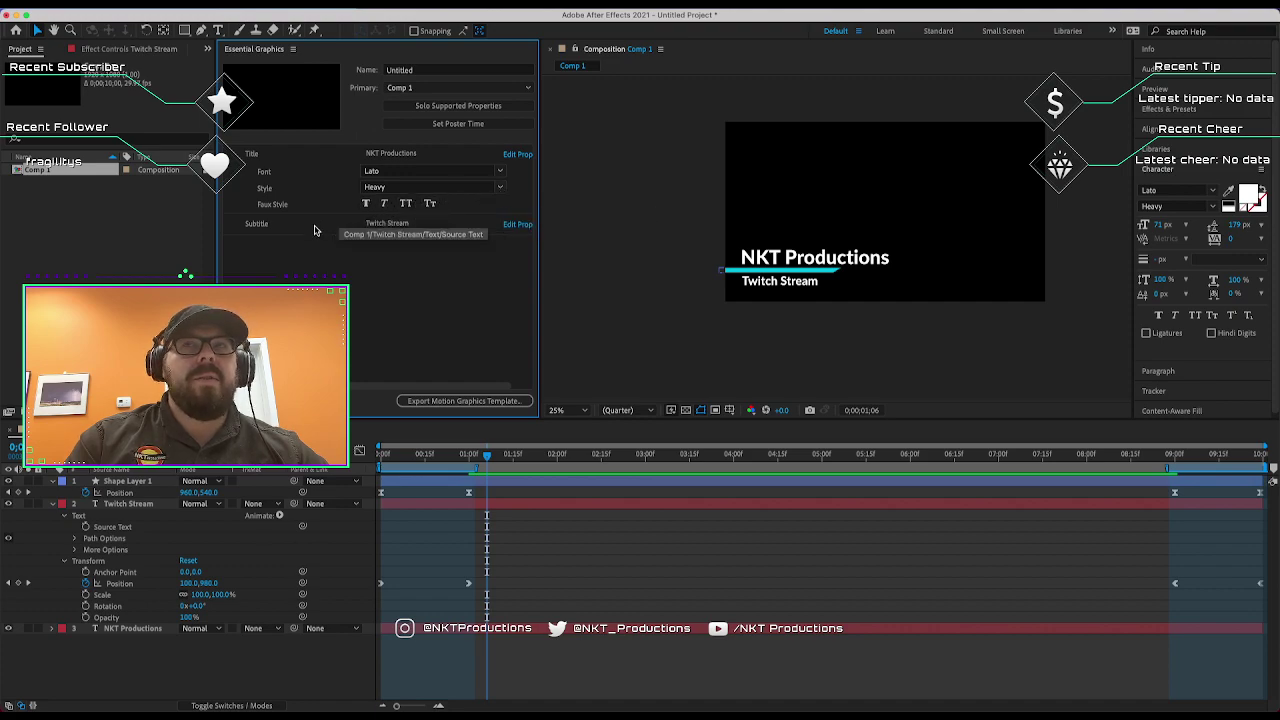
Enable custom font selection and faux styles for the Subtitle property.
click(362, 232)
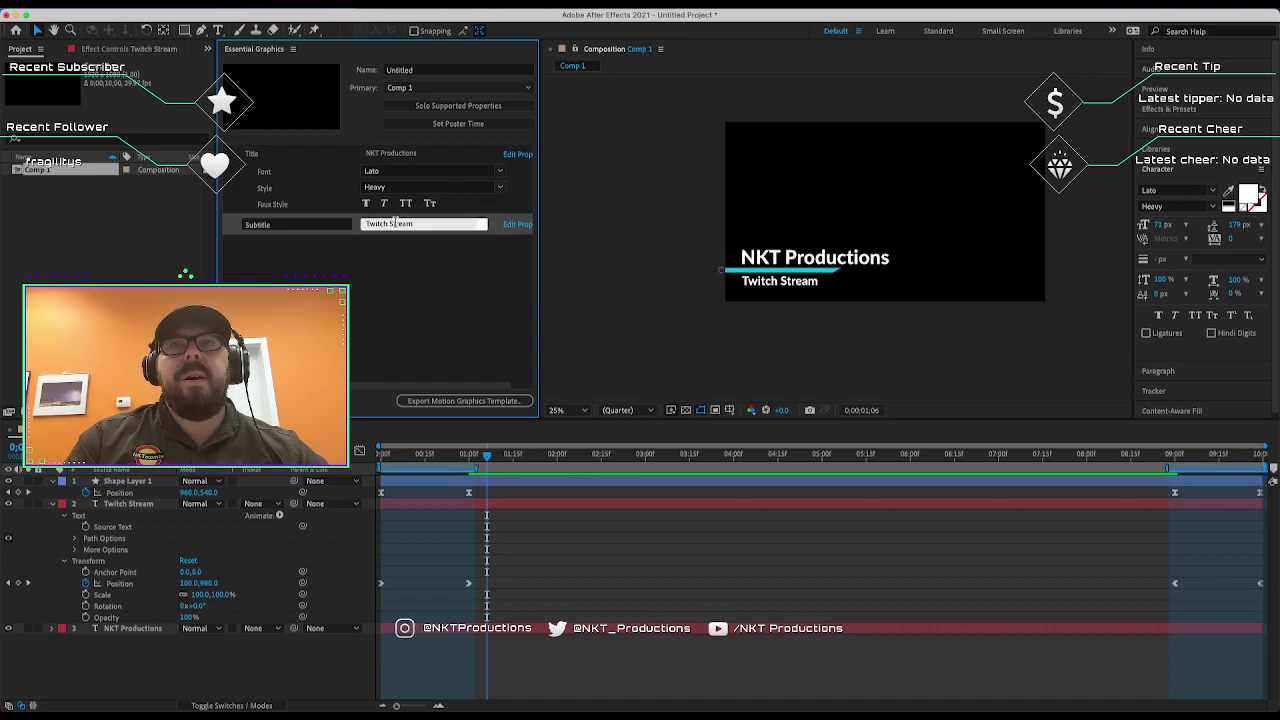
click(520, 226)
click(526, 317)
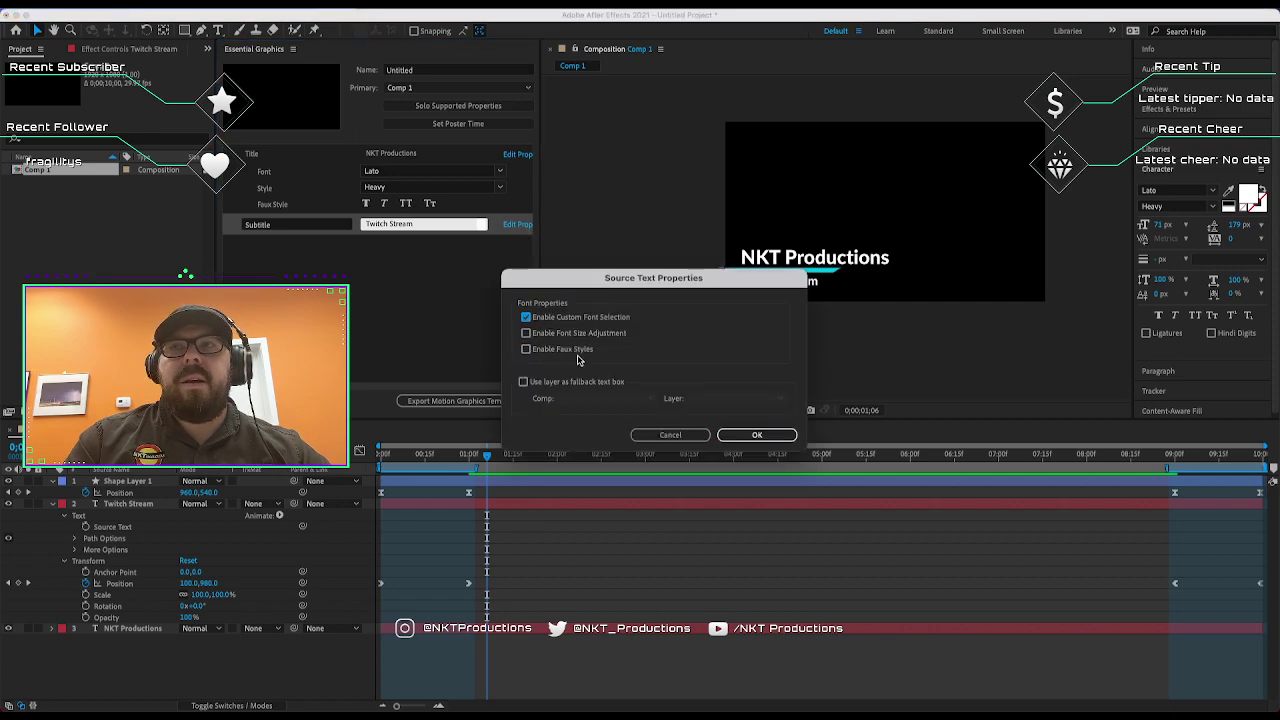
click(578, 352)
click(757, 435)
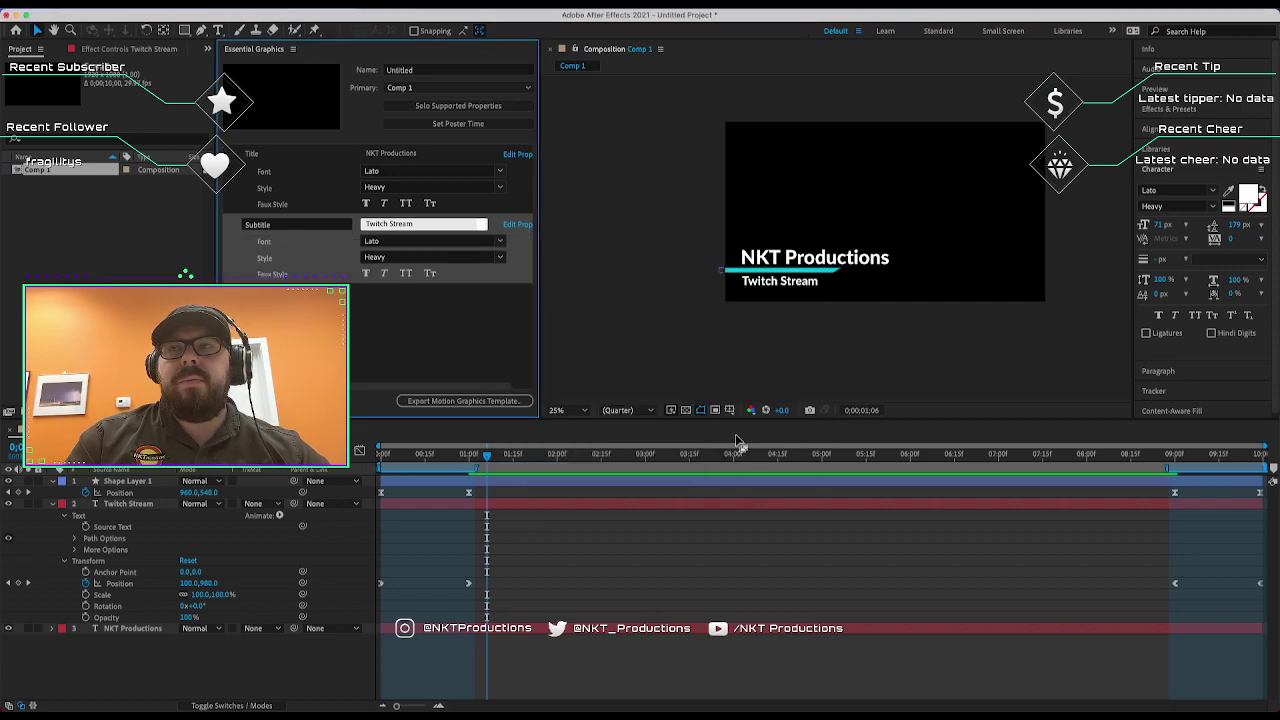
click(503, 359)
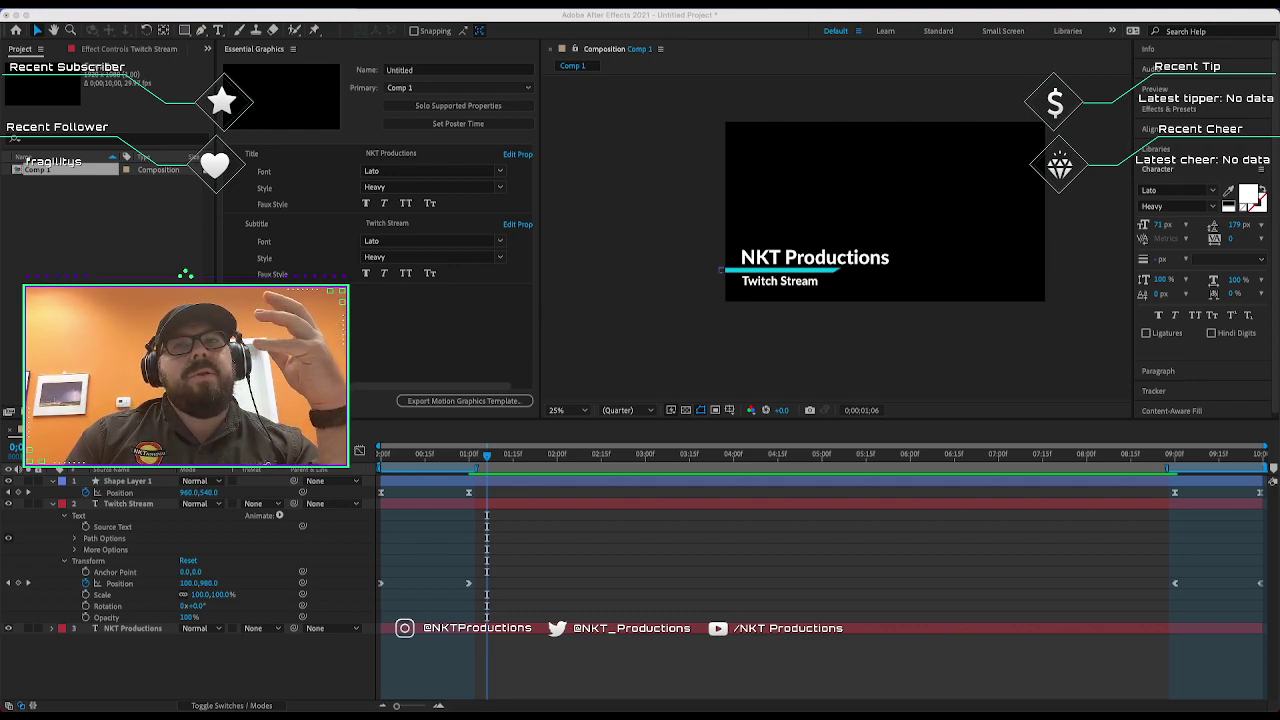
Create a group named Text above Title and move Subtitle above Title inside it.
click(441, 296)
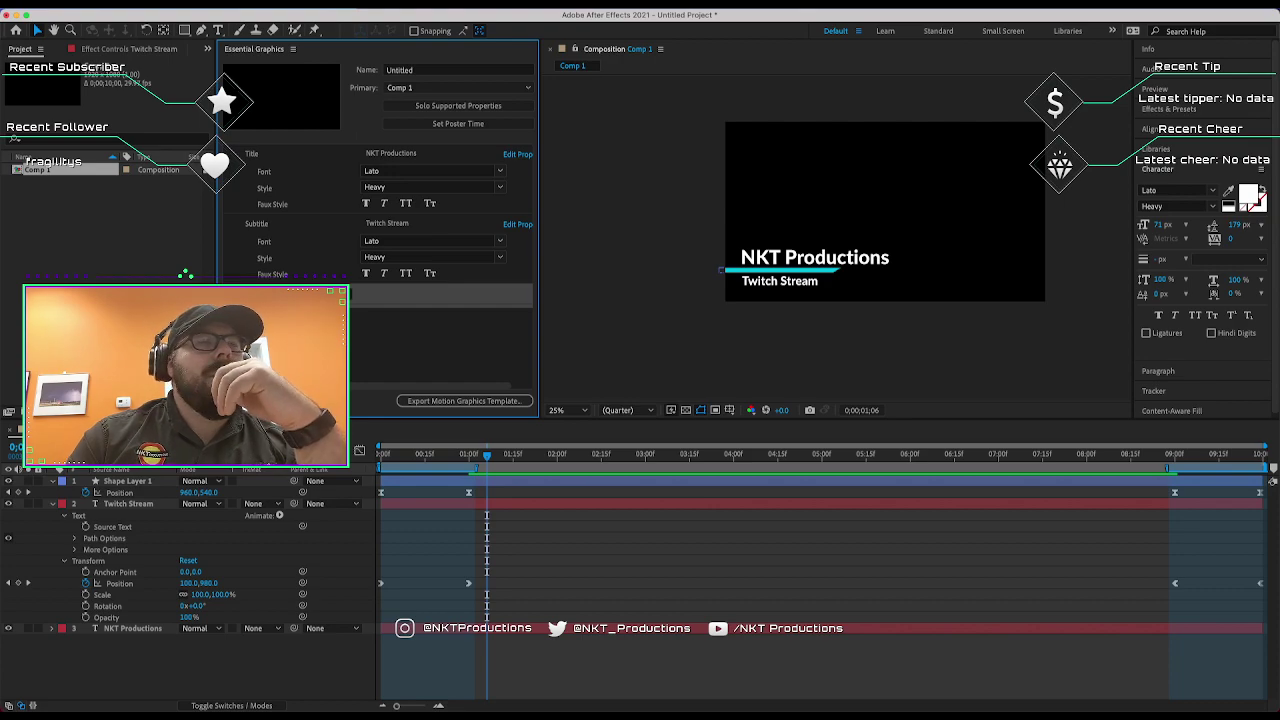
drag(403, 299, 399, 152)
click(300, 155)
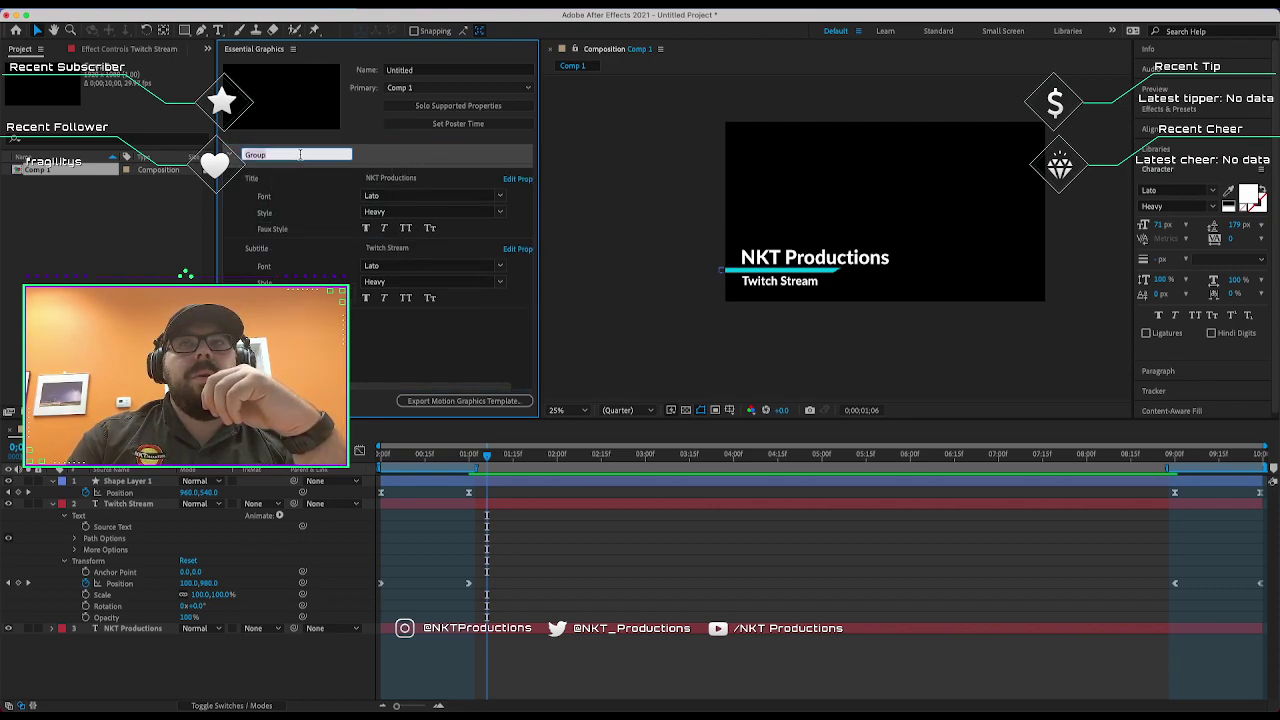
text(Text)
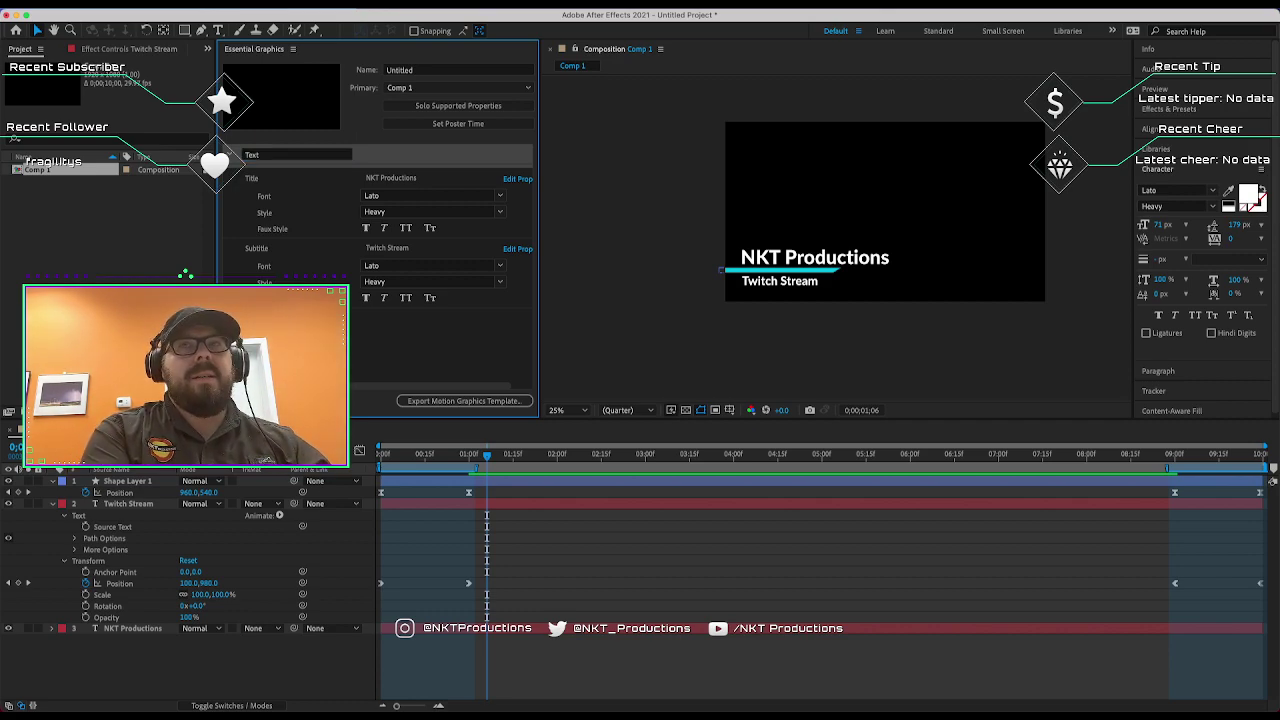
key(Return)
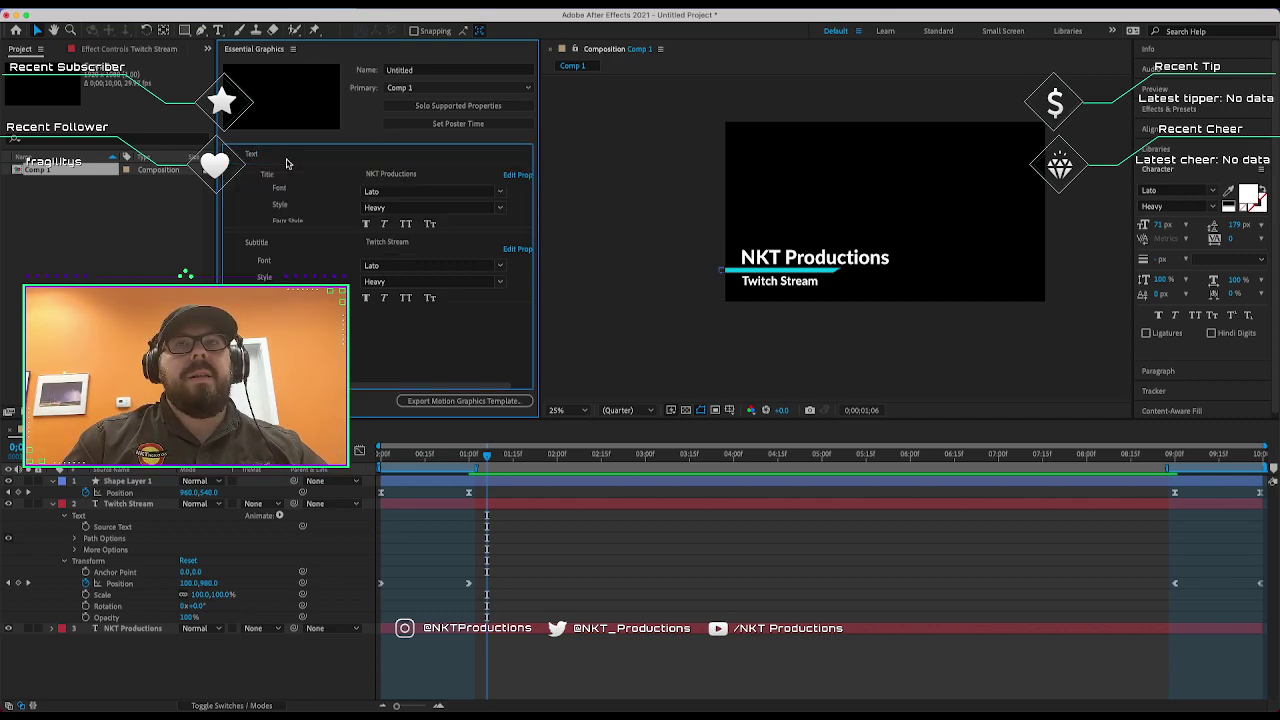
drag(290, 248, 293, 208)
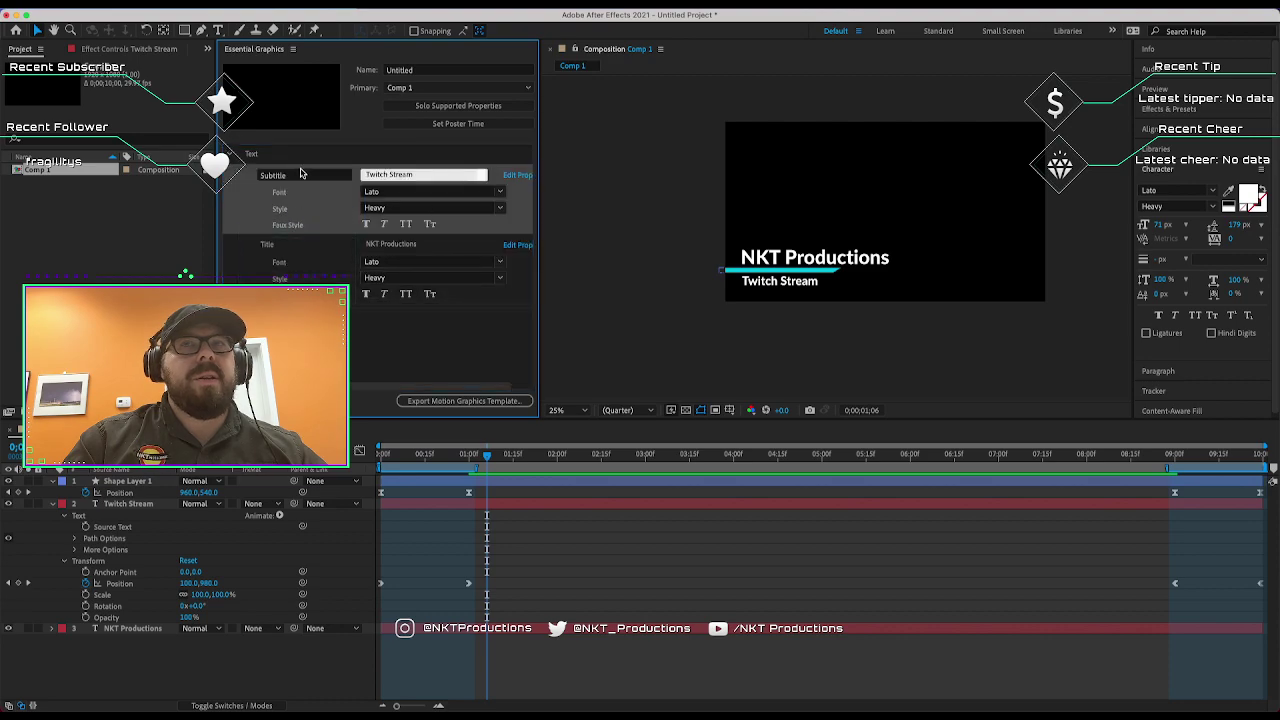
click(241, 188)
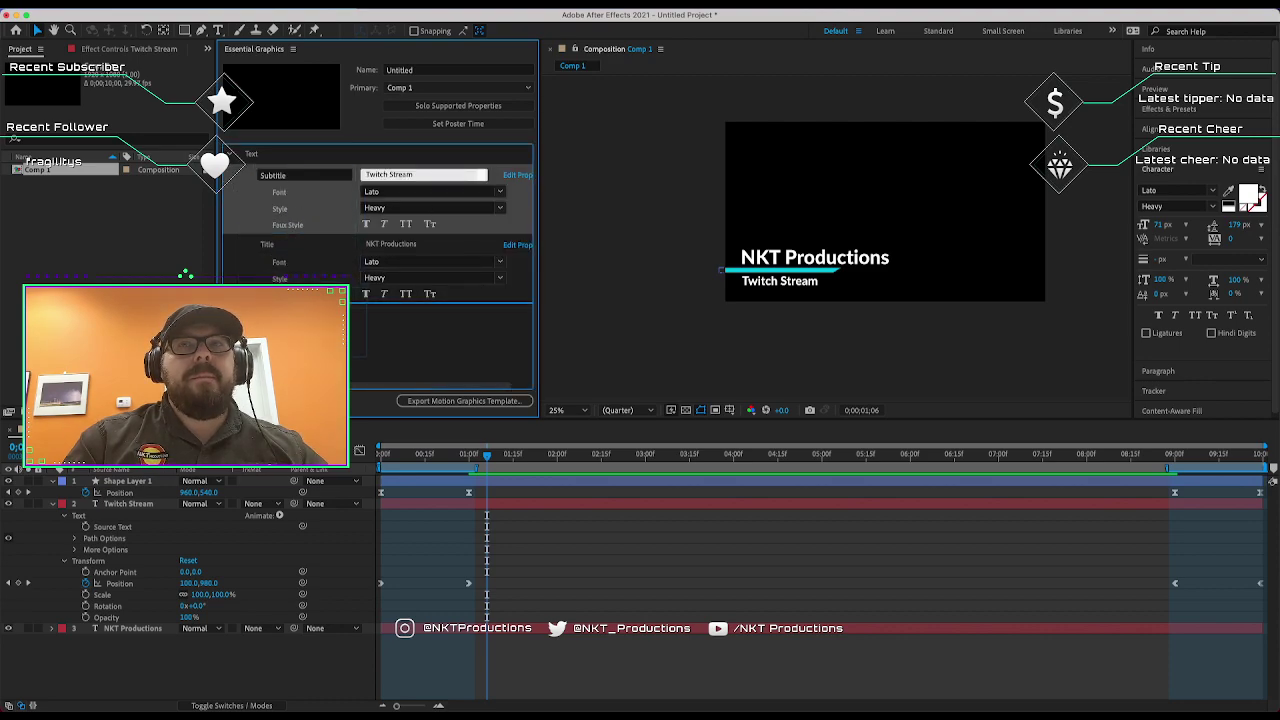
Undo moving Subtitle above Title and collapse the Text group.
key(super+z)
click(379, 359)
click(230, 156)
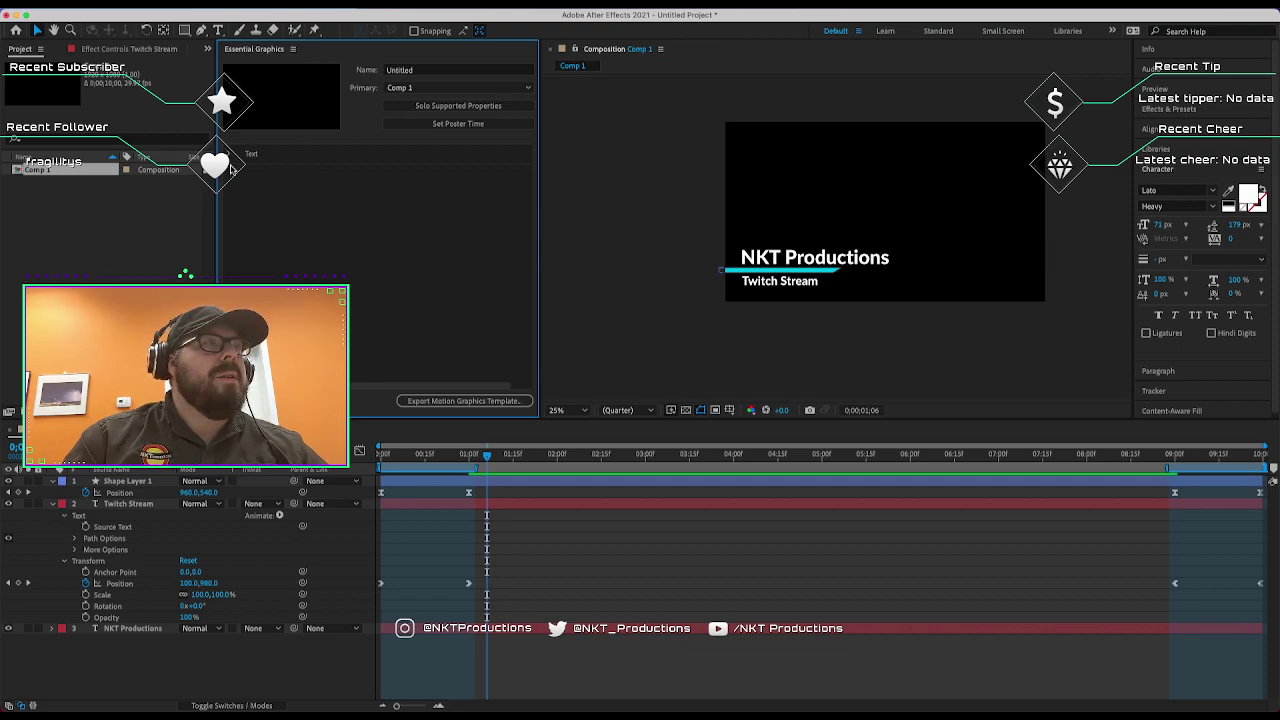
Add a comment reading '(c) 2021 NKT Productions' labelled Copyright.
right_click(405, 213)
click(440, 222)
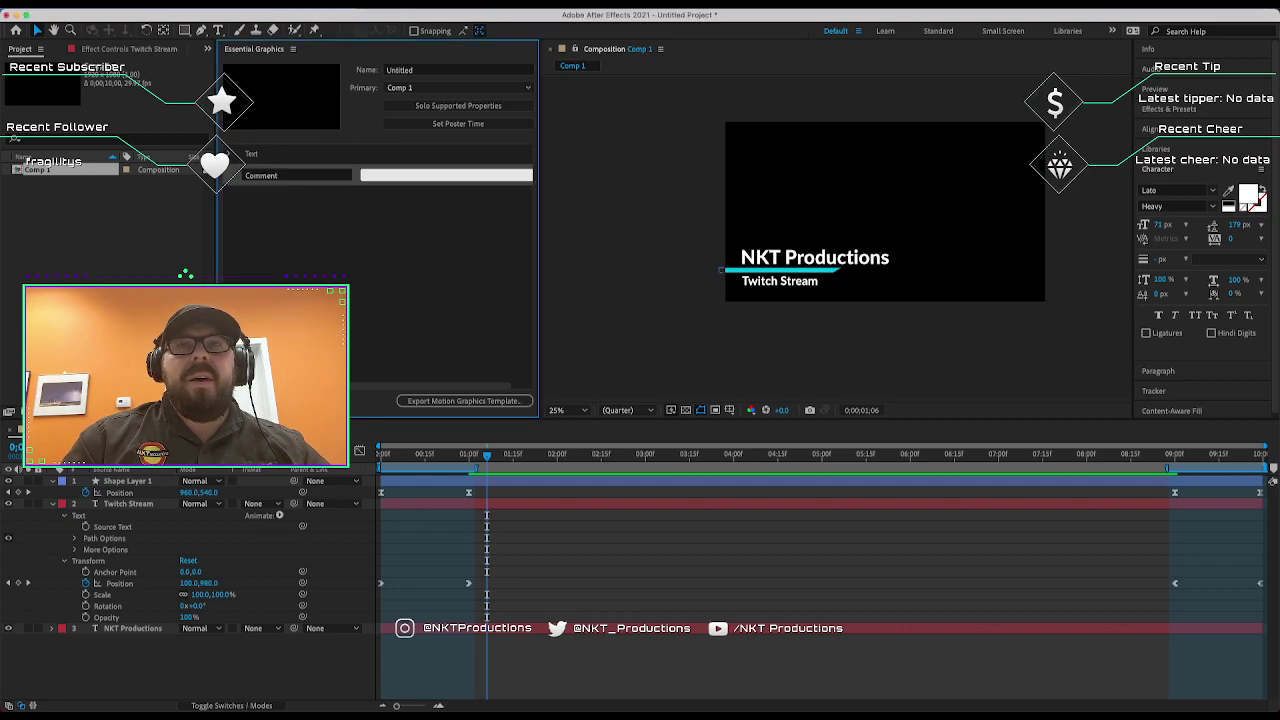
click(387, 175)
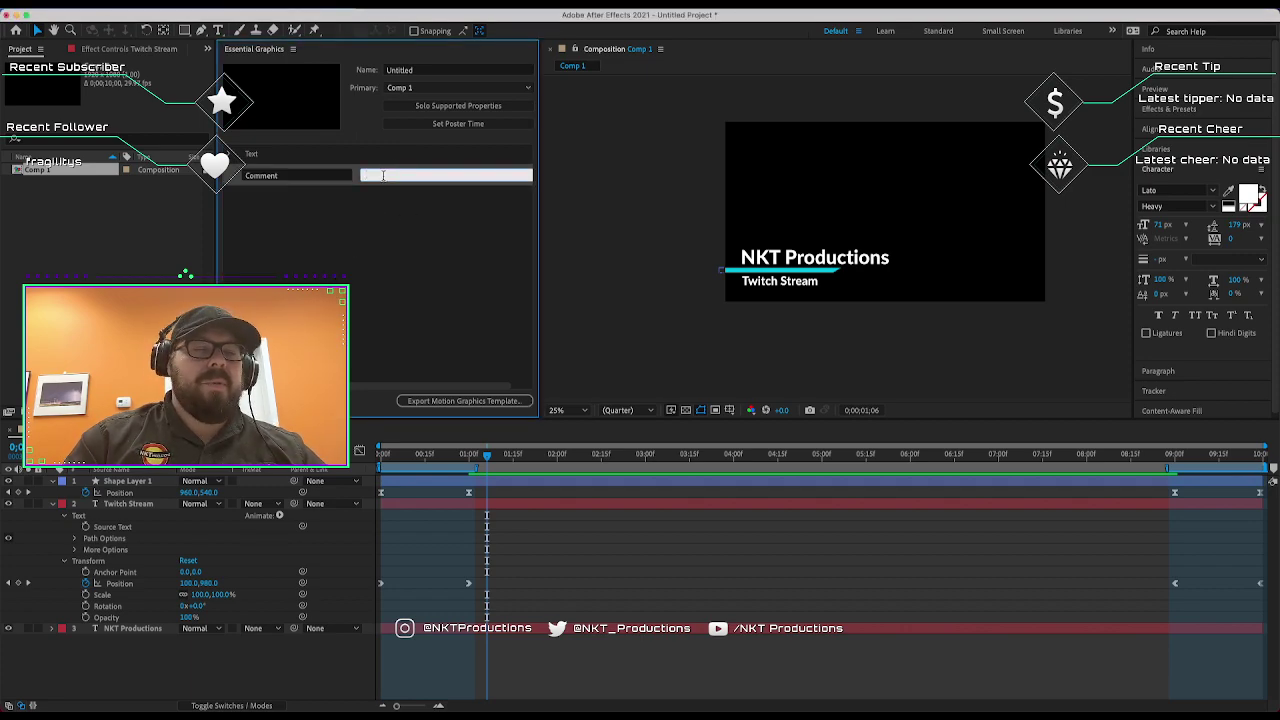
text(Don')
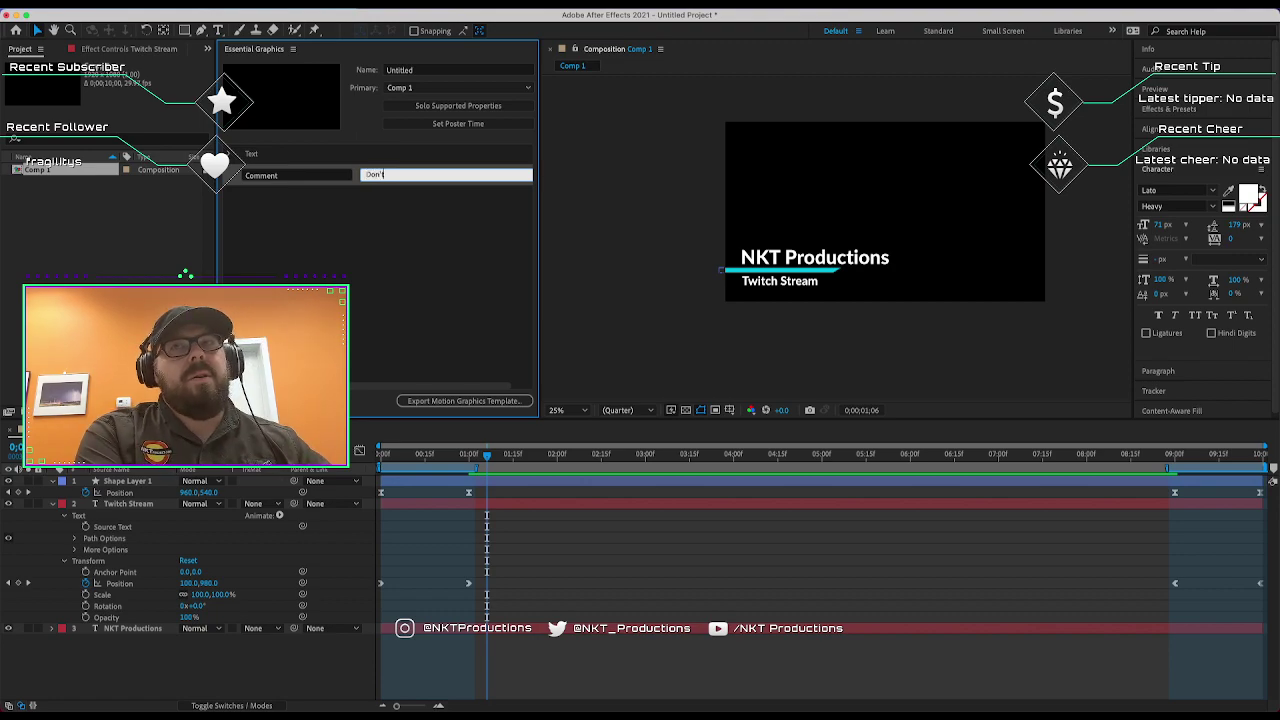
text(t forget to use)
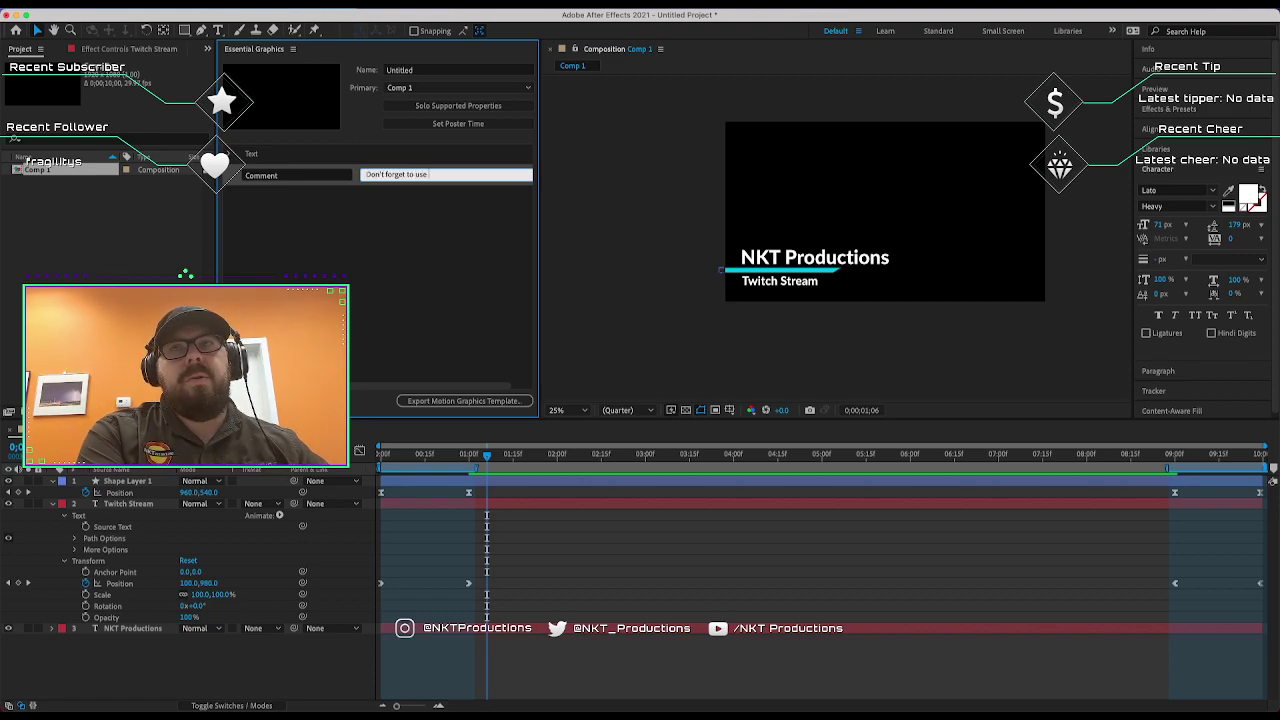
text( this in your stream scene)
key(BackSpace)
key(BackSpace)
key(BackSpace)
key(BackSpace)
key(BackSpace)
key(BackSpace)
key(BackSpace)
key(BackSpace)
key(BackSpace)
key(BackSpace)
key(BackSpace)
key(BackSpace)
key(BackSpace)
key(BackSpace)
key(BackSpace)
key(BackSpace)
key(BackSpace)
key(BackSpace)
key(BackSpace)
key(BackSpace)
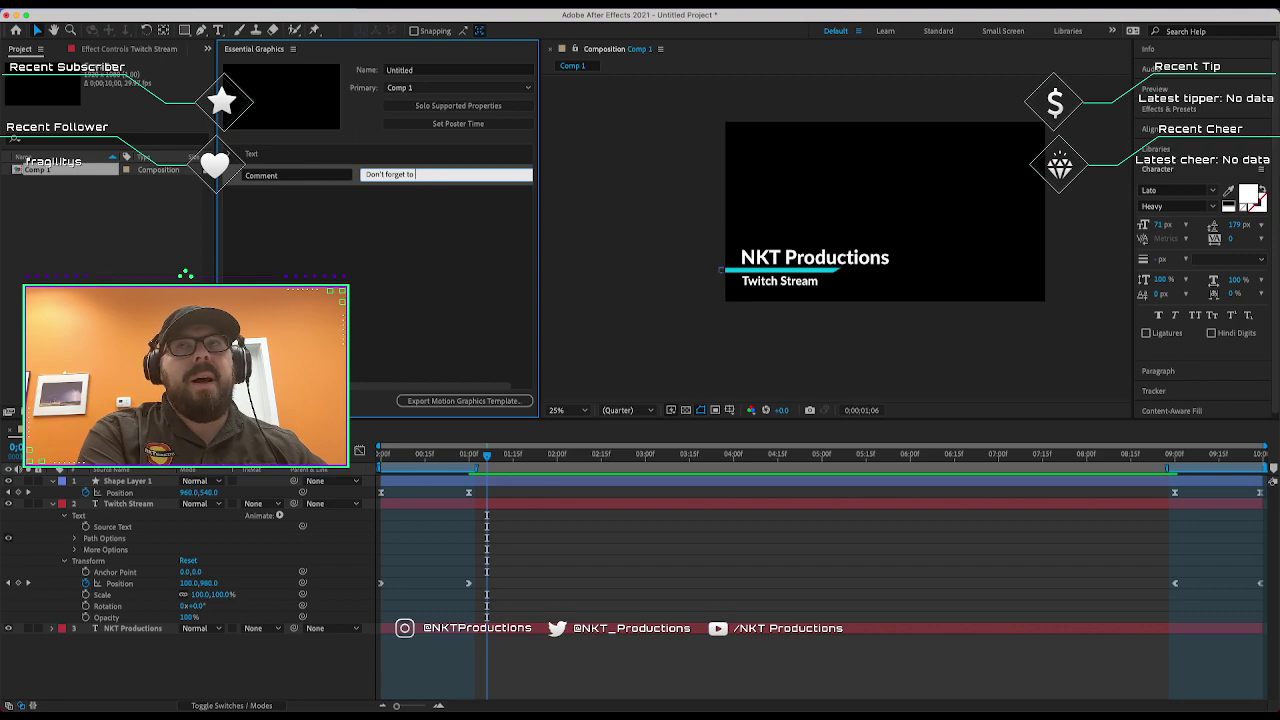
key(BackSpace)
key(BackSpace)
key(BackSpace)
key(BackSpace)
key(BackSpace)
key(BackSpace)
key(BackSpace)
key(BackSpace)
key(BackSpace)
key(BackSpace)
key(BackSpace)
key(BackSpace)
key(BackSpace)
key(BackSpace)
key(BackSpace)
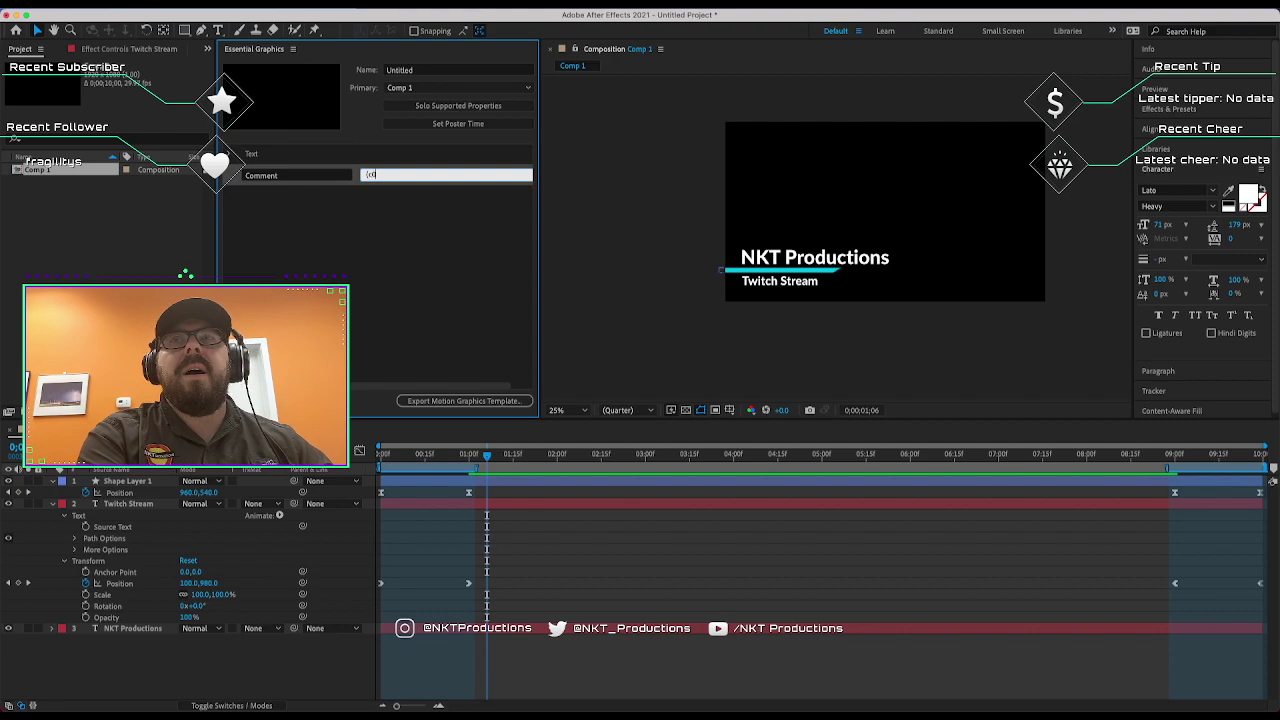
text(2021)
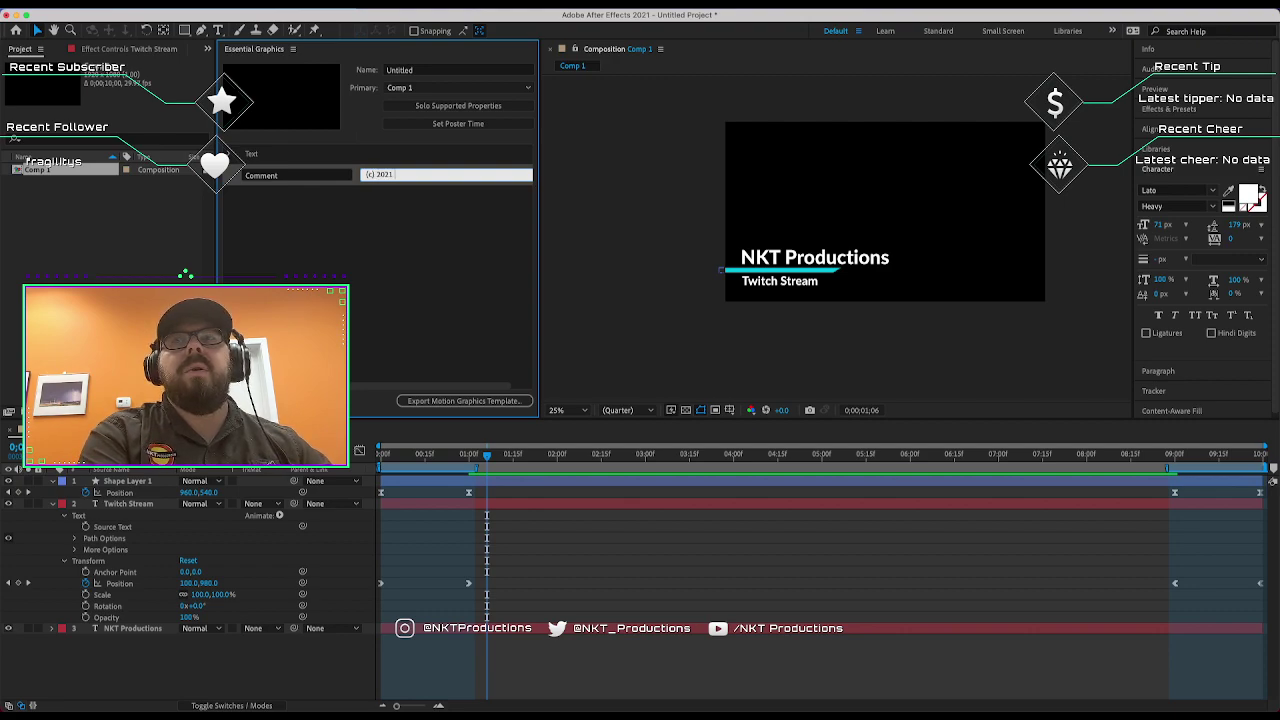
text( NKT Productions)
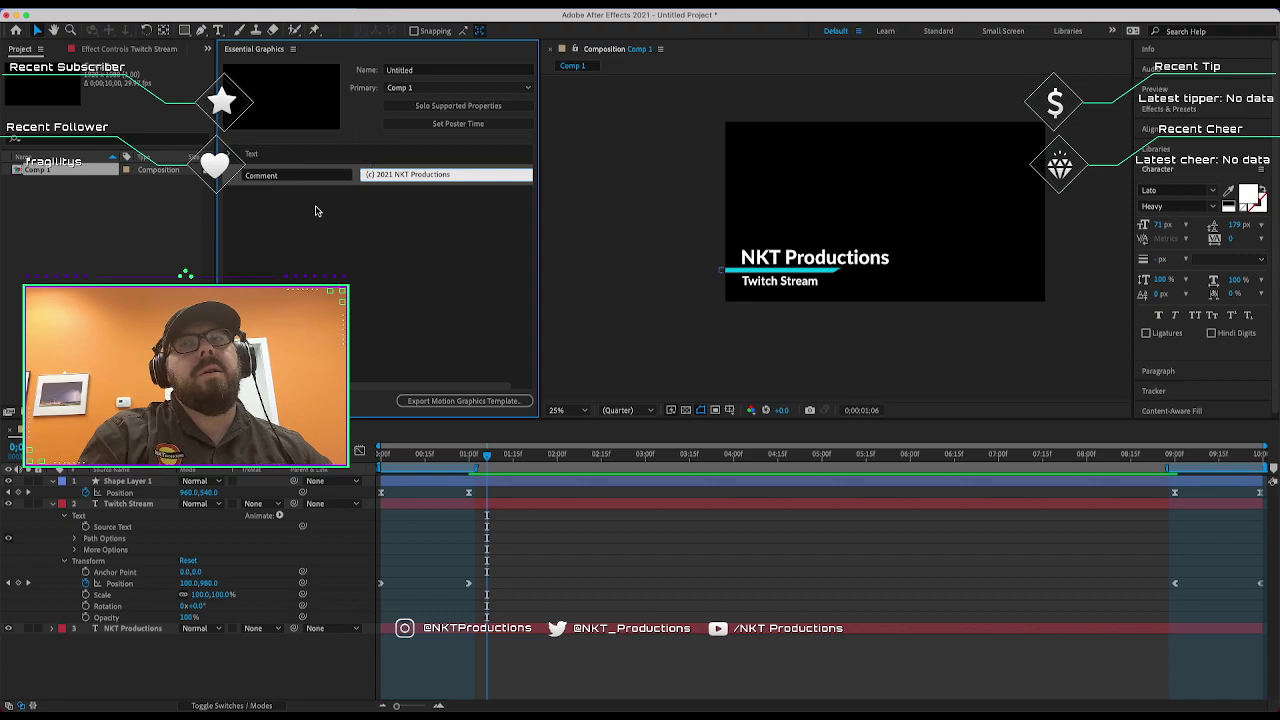
click(312, 176)
text(Co)
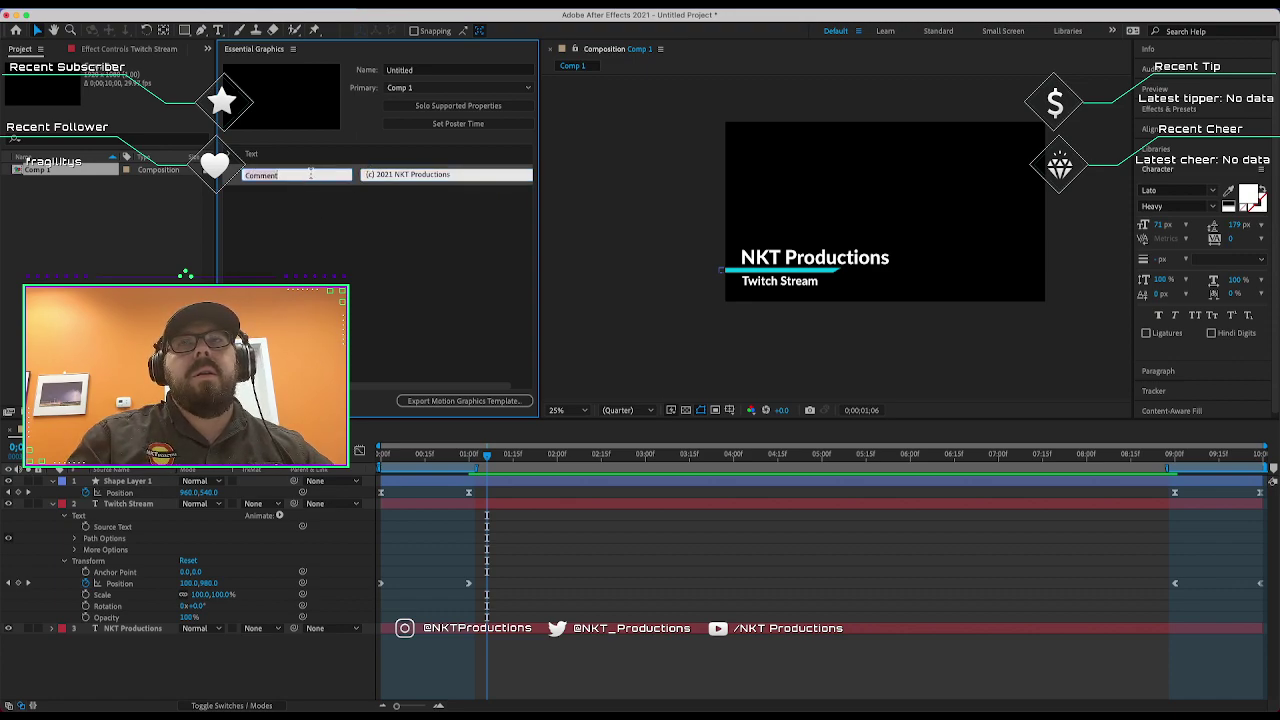
text(pyright)
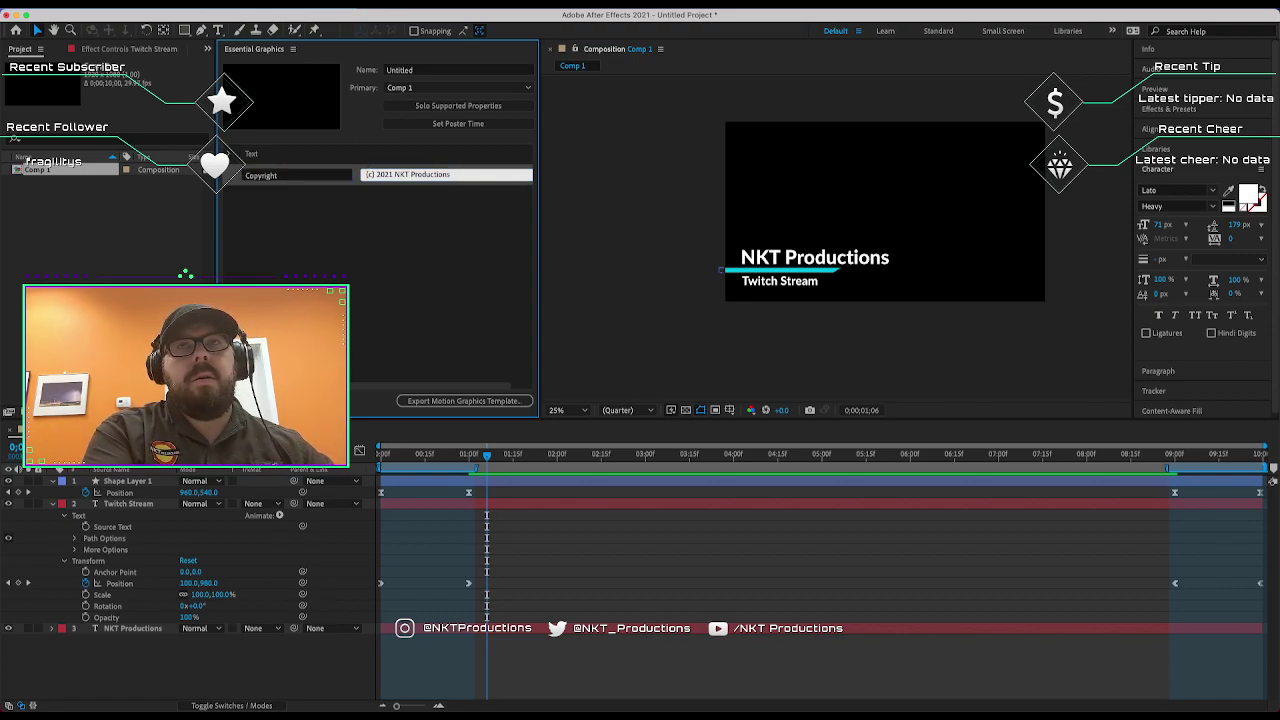
key(Return)
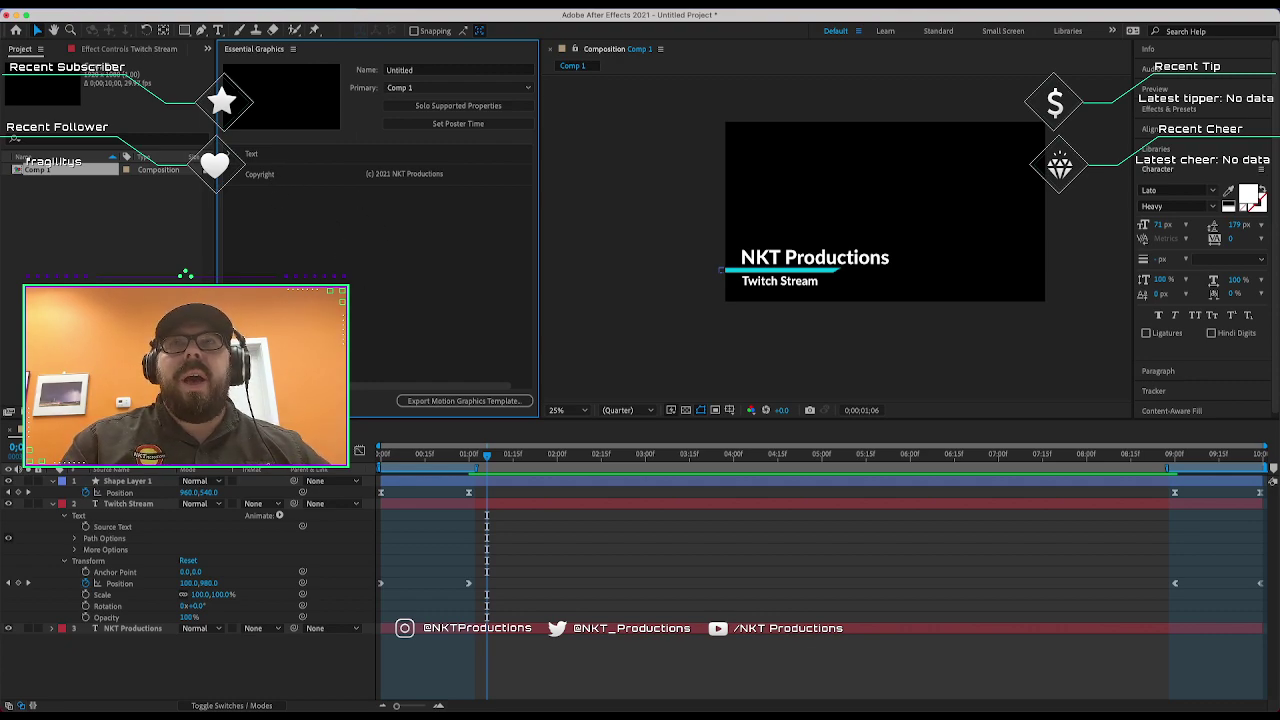
Expand Shape Layer 1 down to Fill 1 and select its Color property.
click(785, 272)
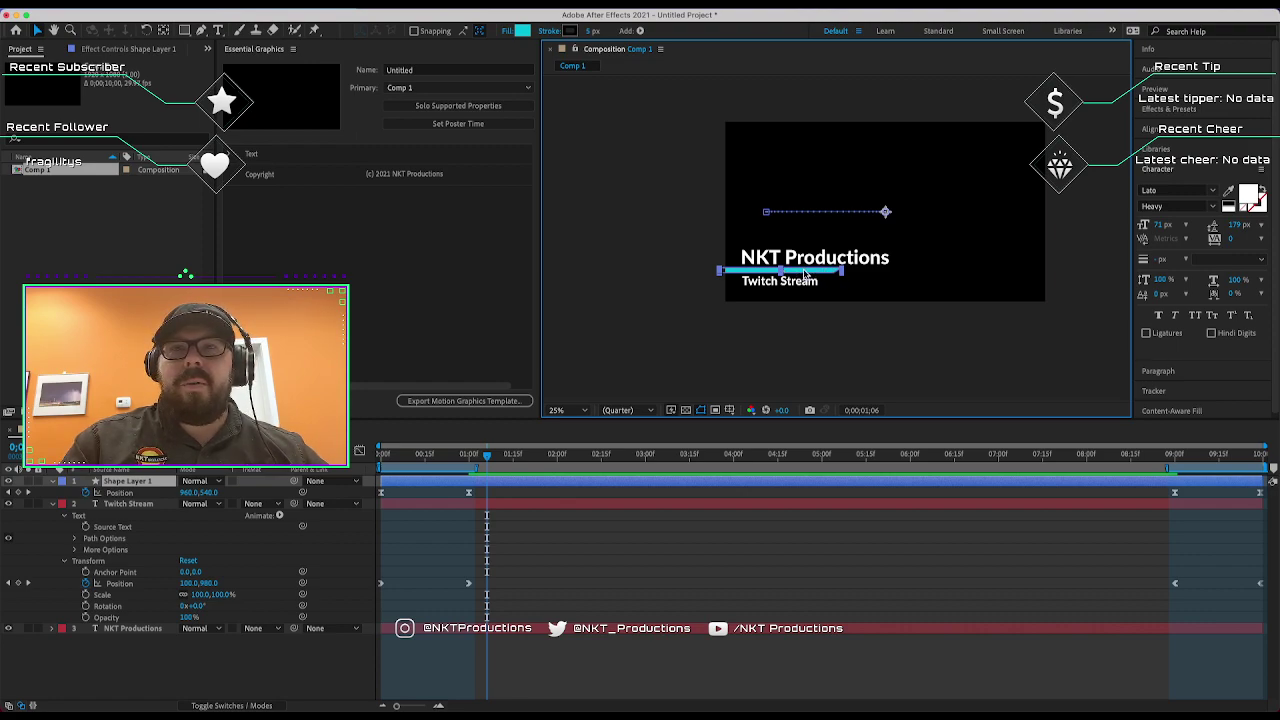
click(54, 503)
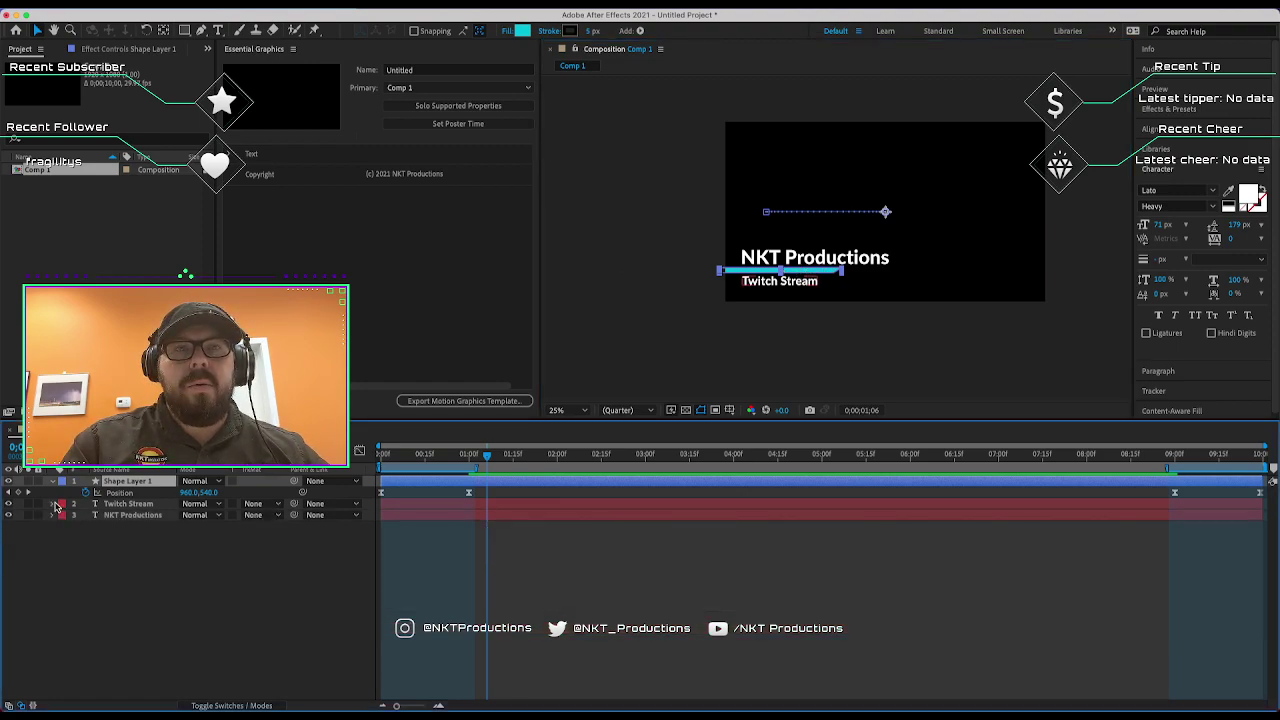
click(51, 482)
click(52, 482)
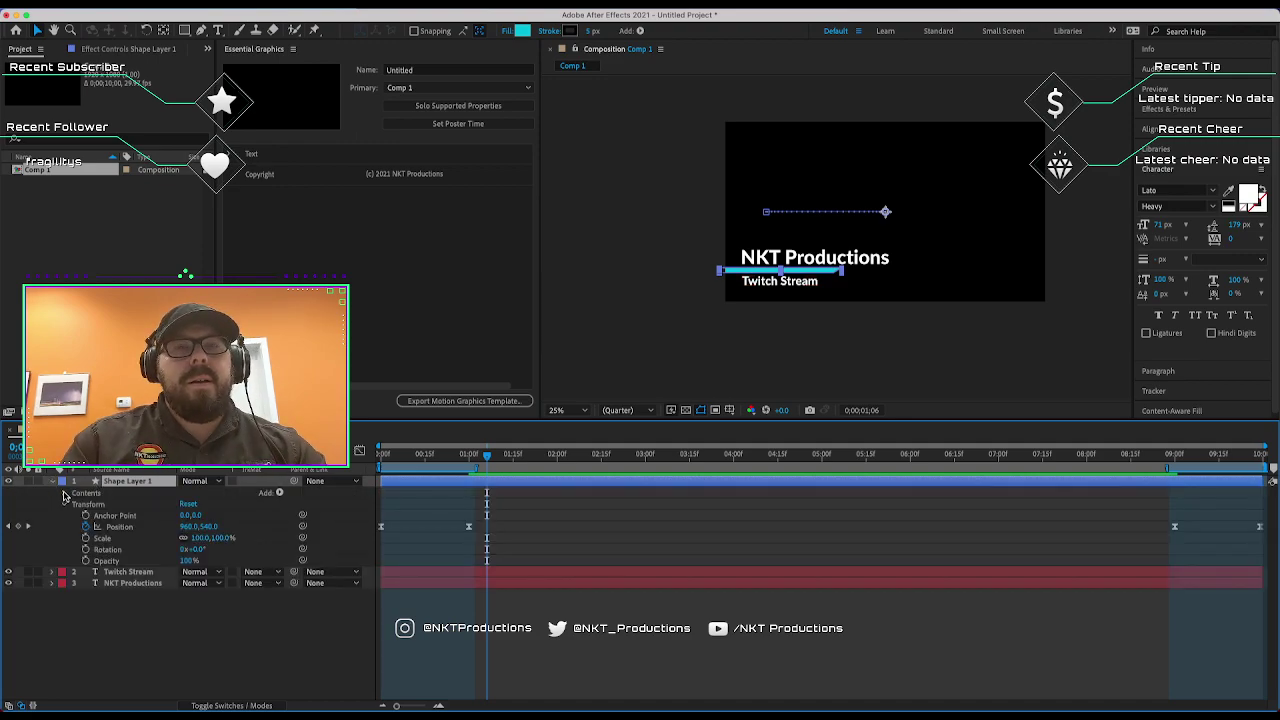
click(64, 494)
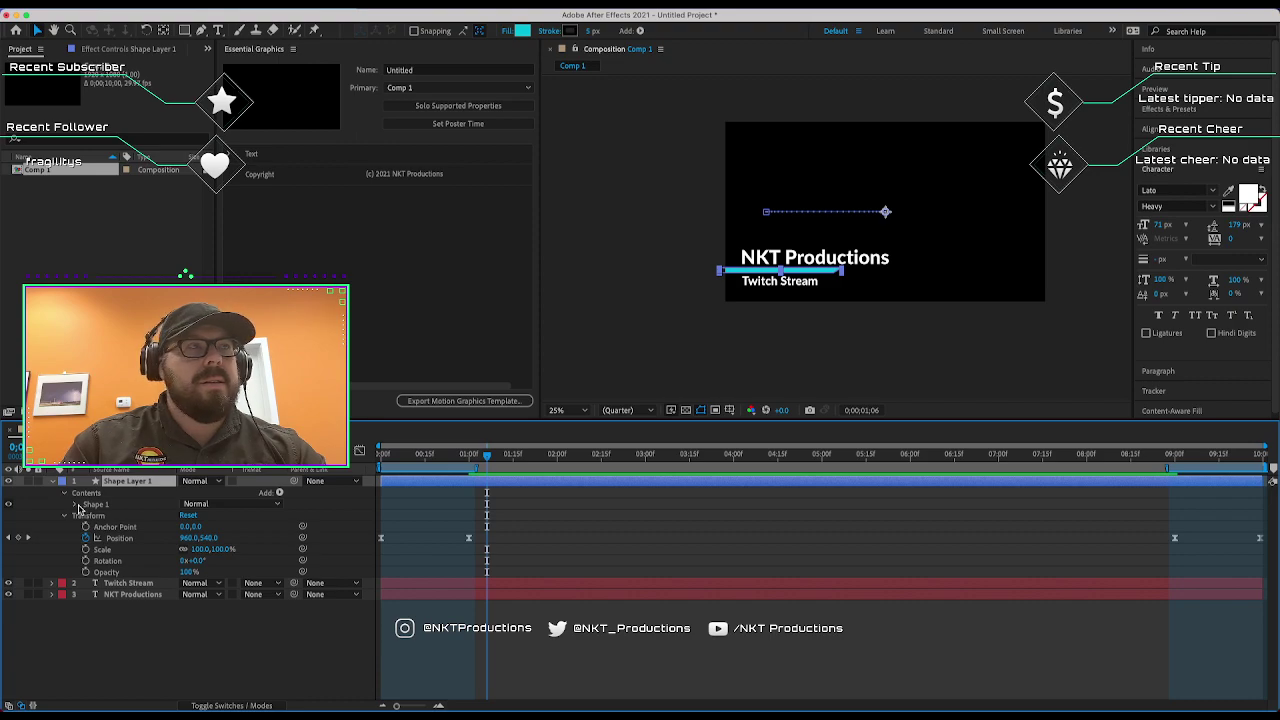
click(88, 505)
click(75, 504)
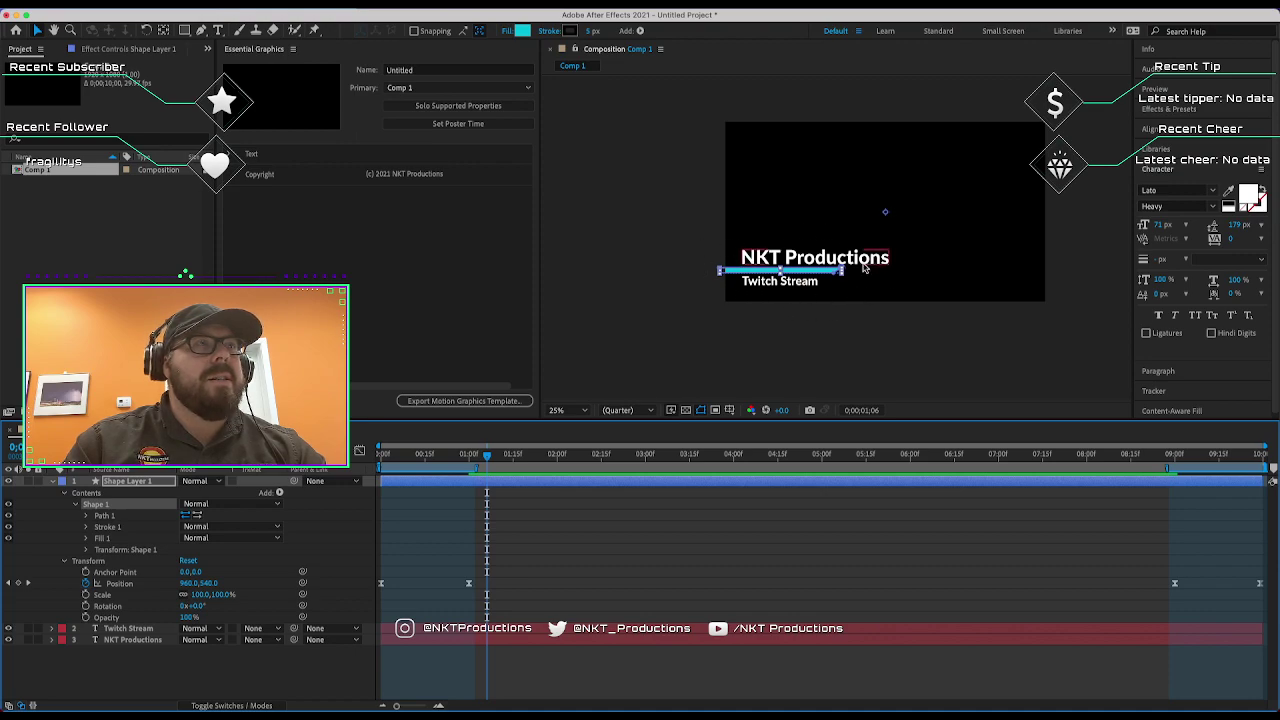
click(104, 529)
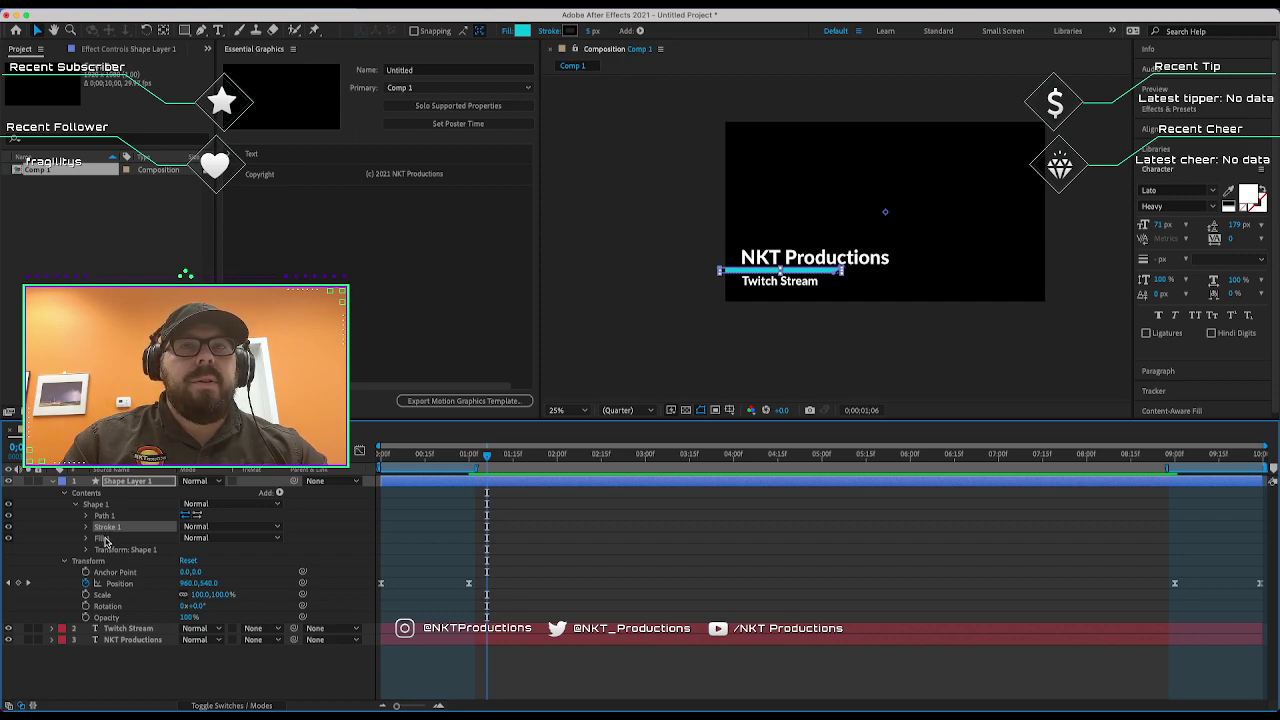
click(104, 539)
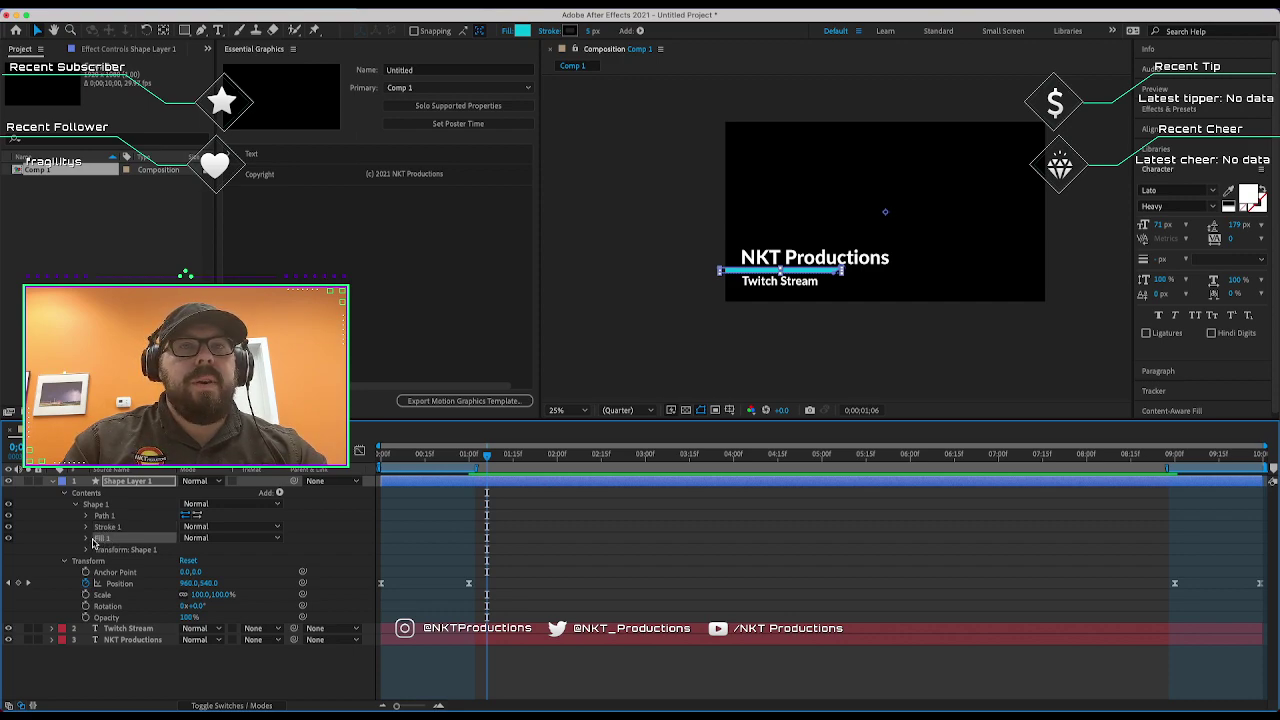
click(87, 540)
click(128, 576)
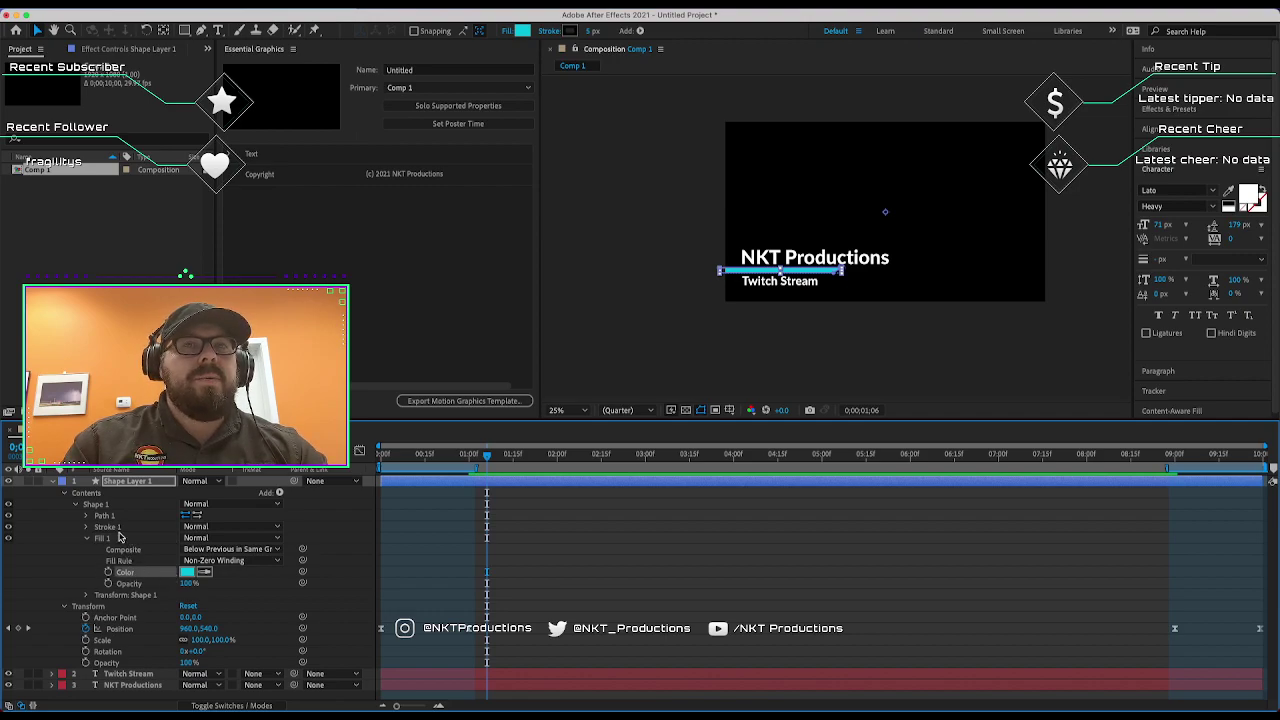
click(124, 551)
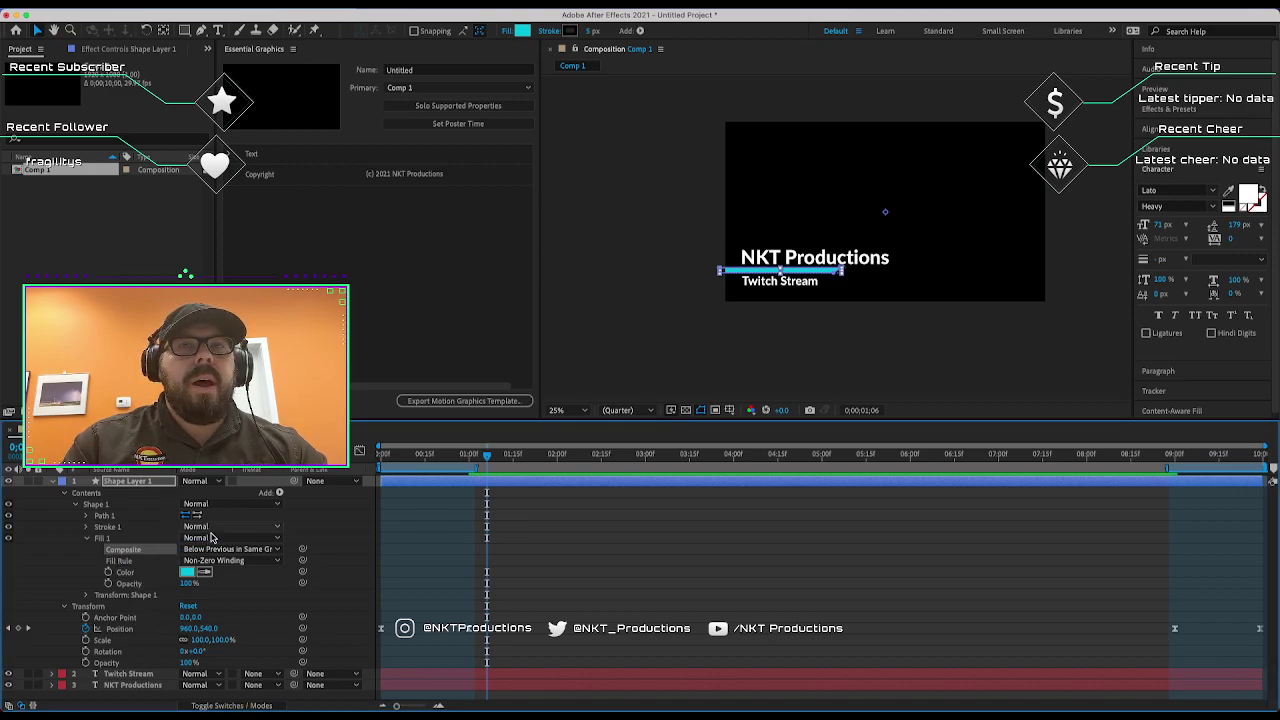
Add the fill Color to Essential Graphics as a property named Bar Color.
drag(120, 572, 349, 277)
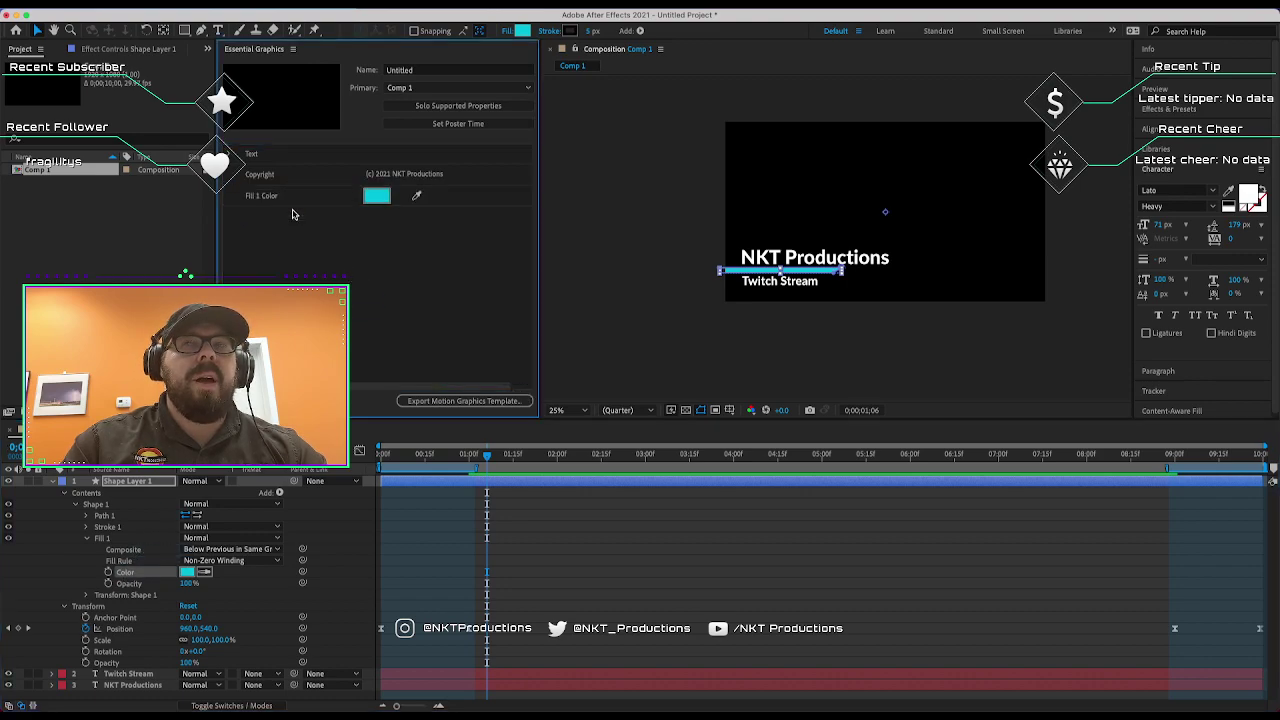
click(262, 198)
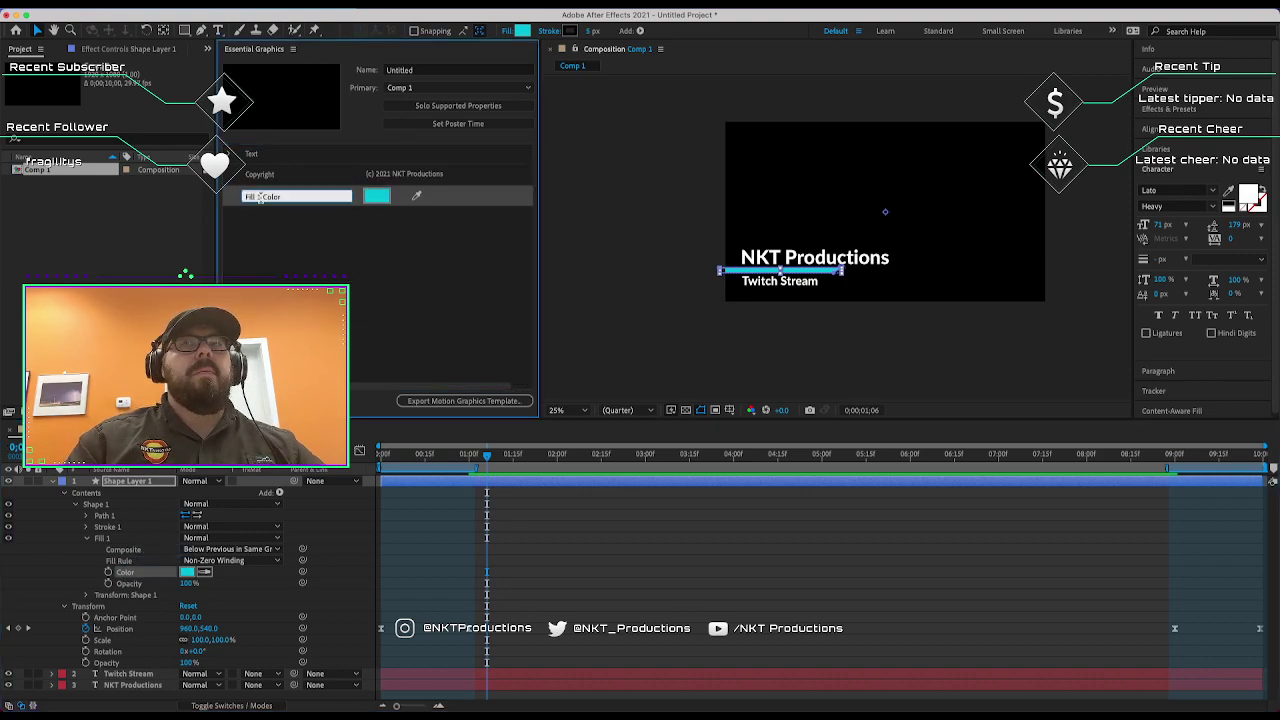
drag(261, 200, 179, 213)
text(Bar)
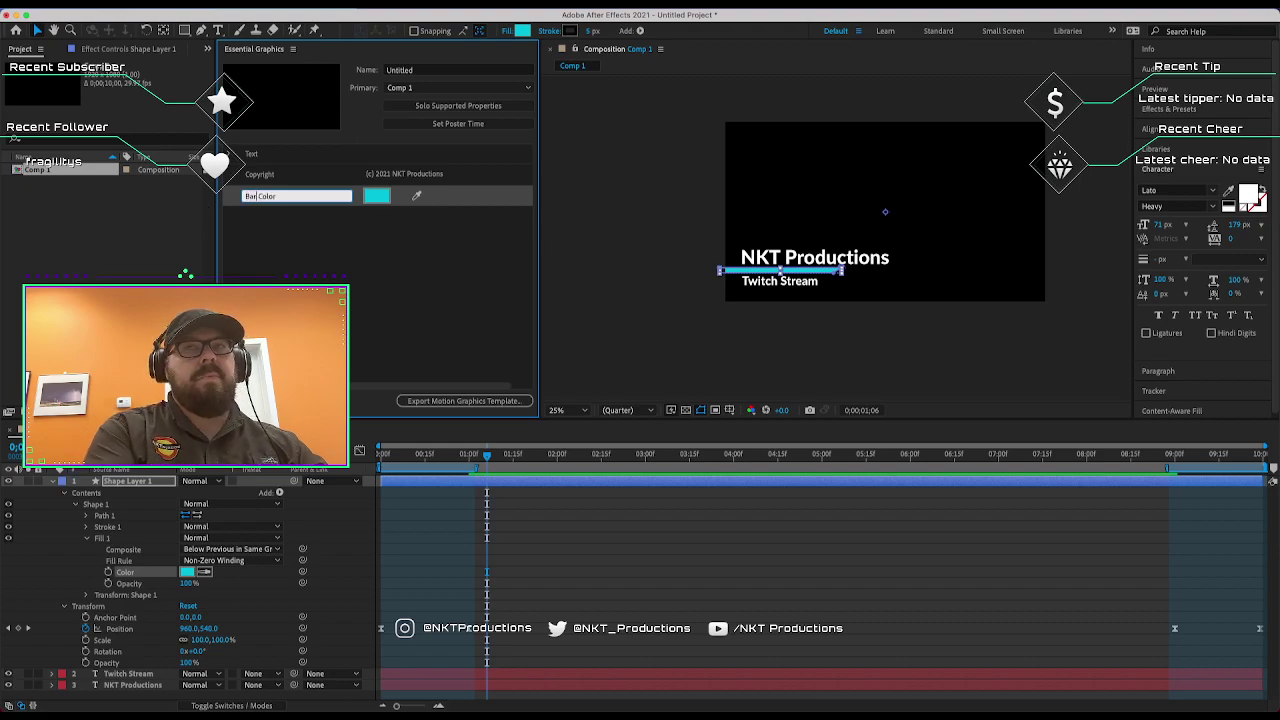
key(Return)
Set Bar Color to red (DE2400).
click(377, 195)
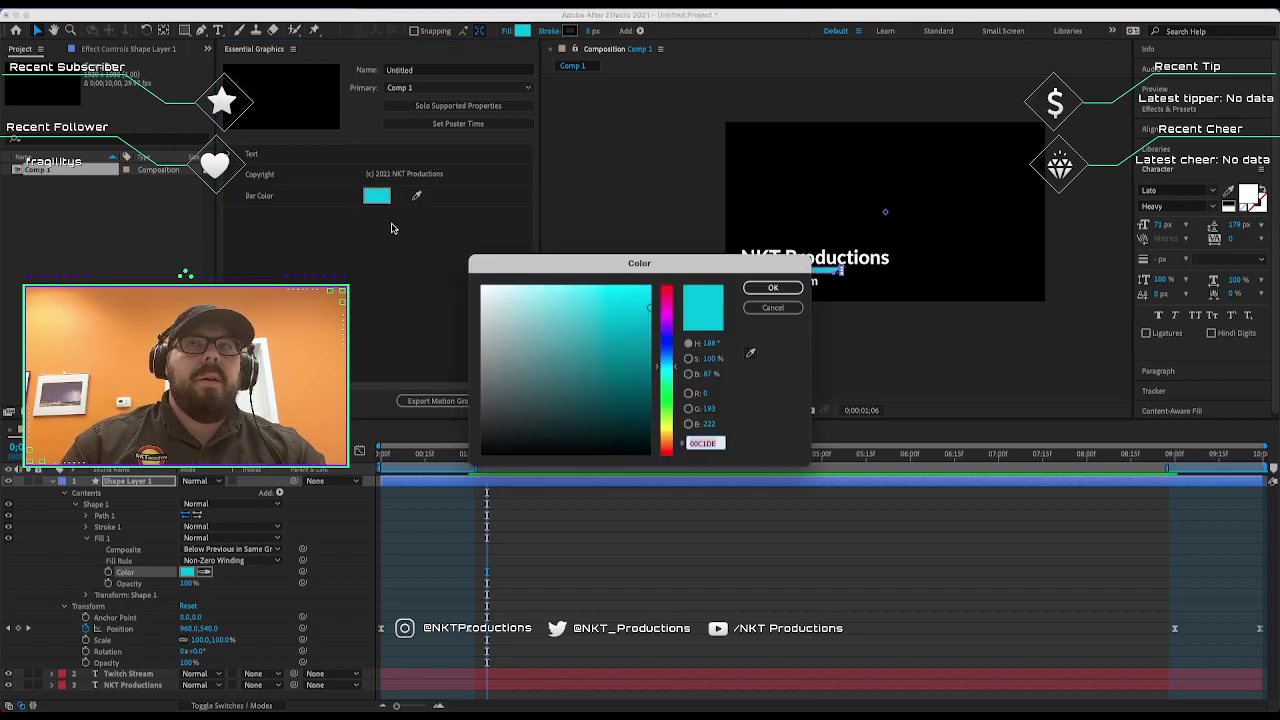
drag(666, 366, 666, 455)
click(634, 307)
click(773, 287)
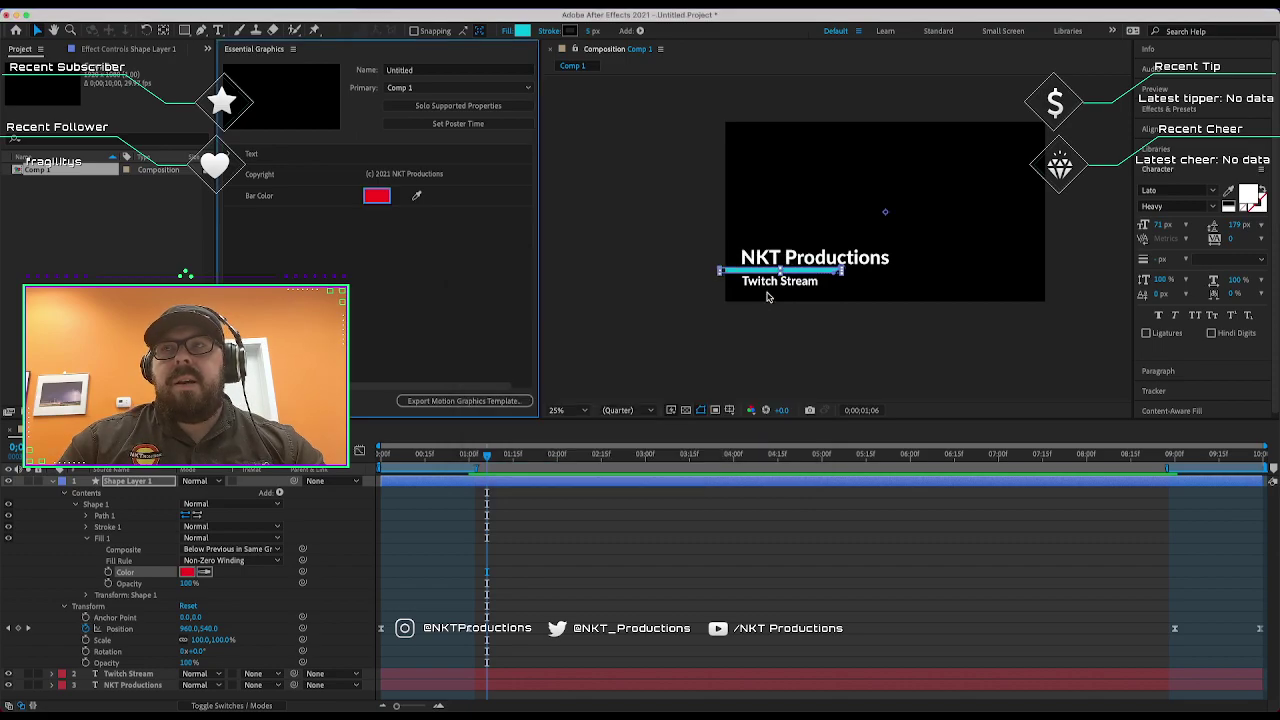
click(588, 333)
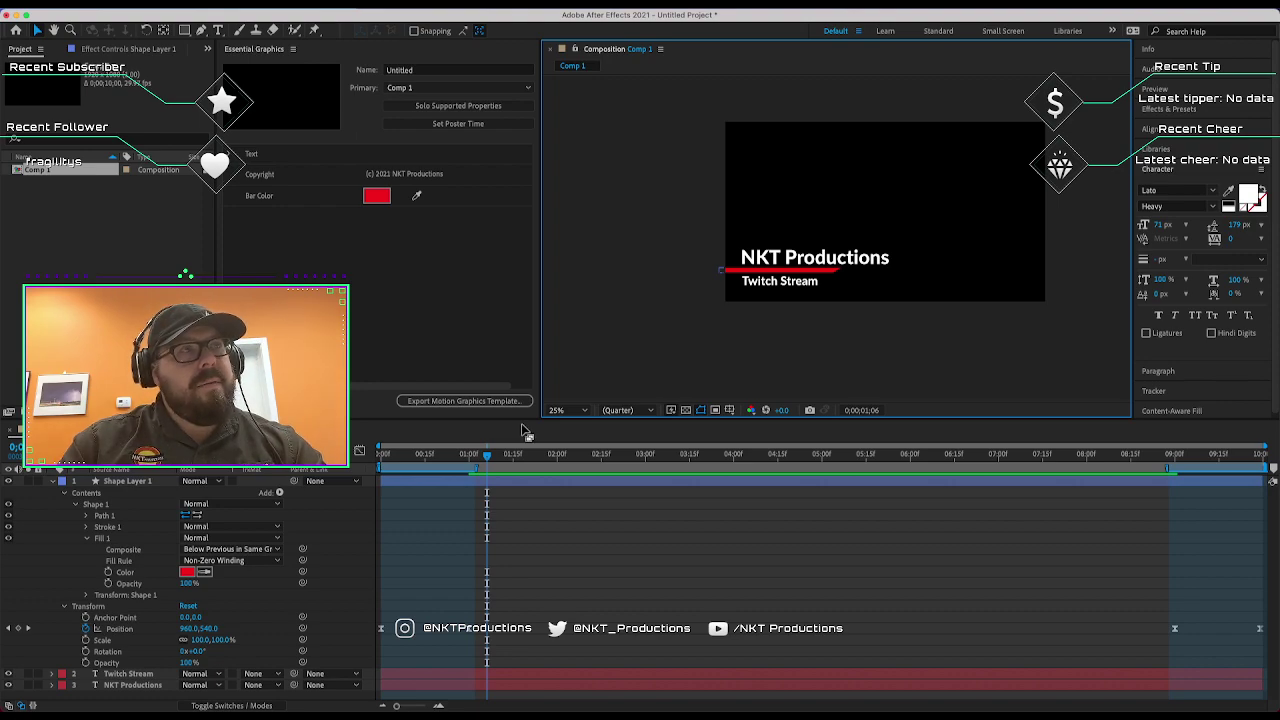
Select the bar and both text layers and show their Position keyframes at frame 0.
key(space)
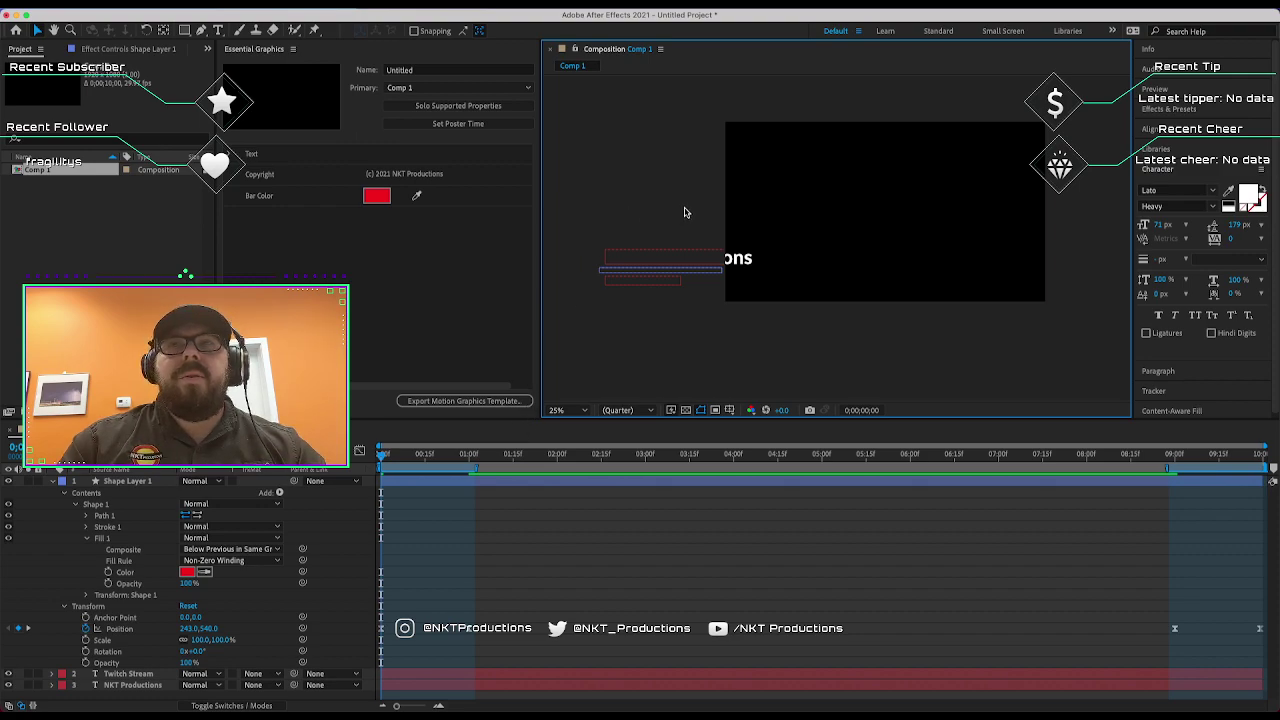
drag(685, 212, 587, 321)
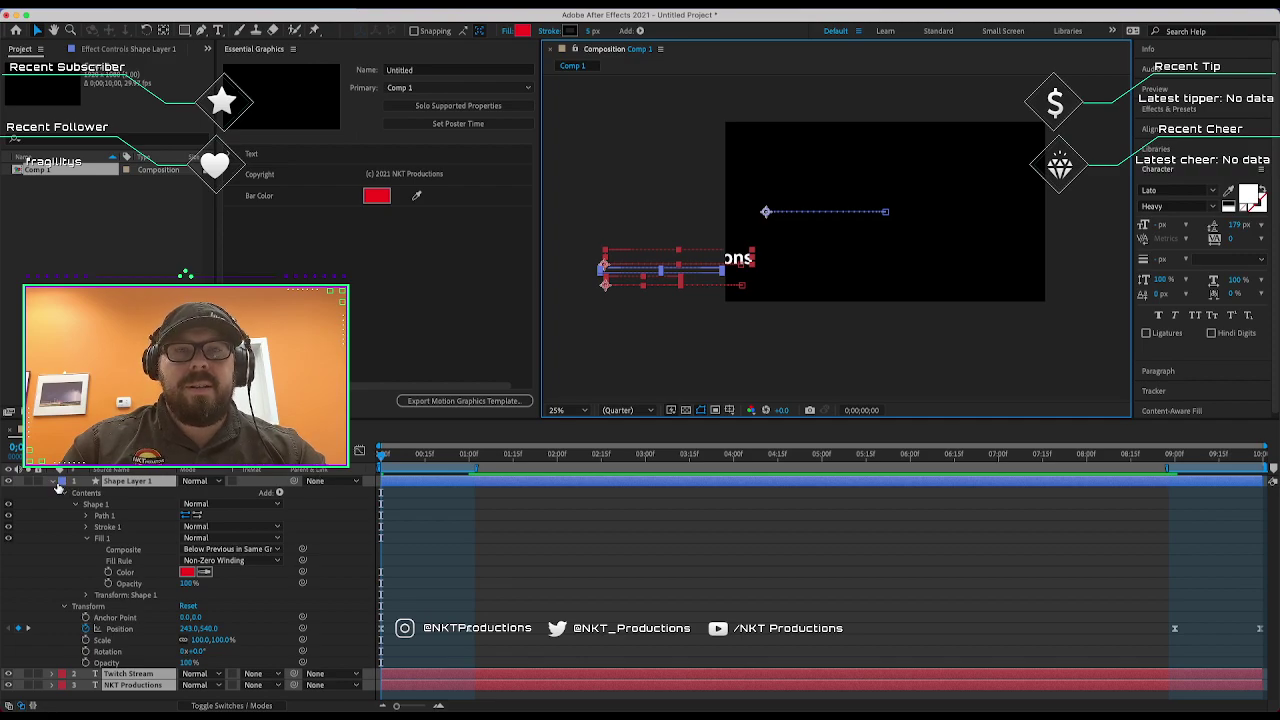
key(u)
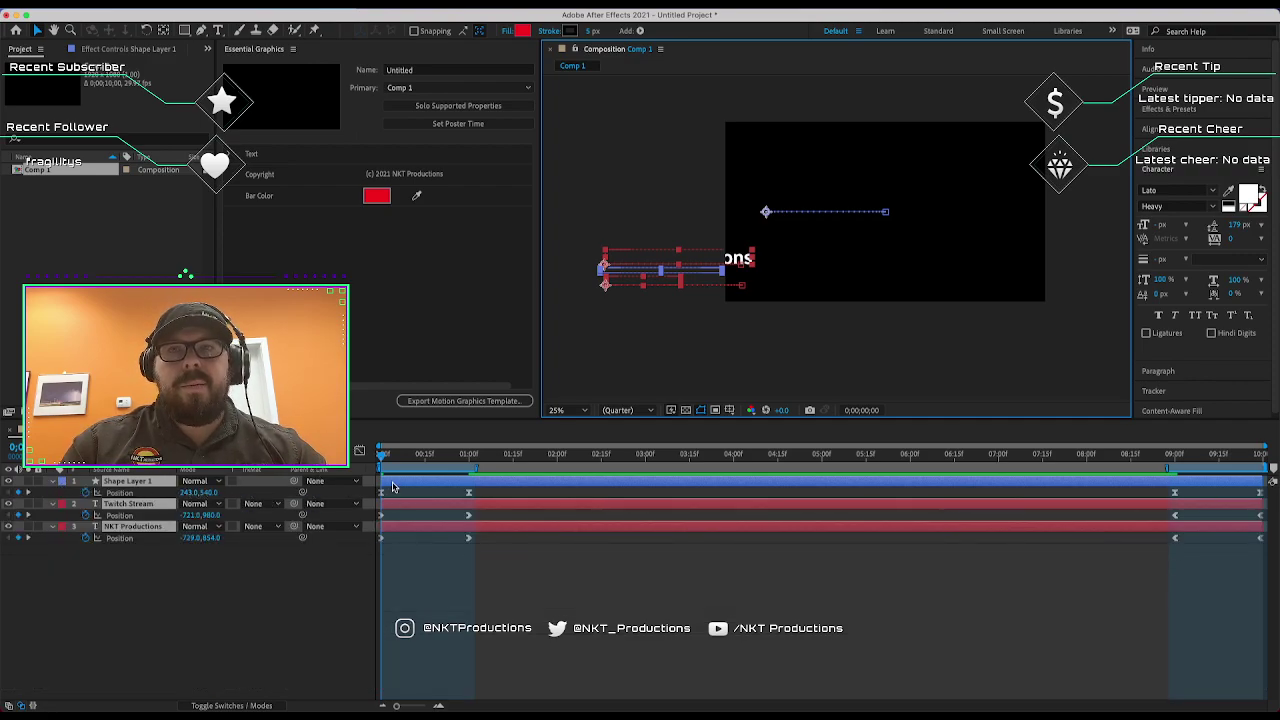
key(space)
key(space)
drag(393, 490, 380, 538)
click(389, 456)
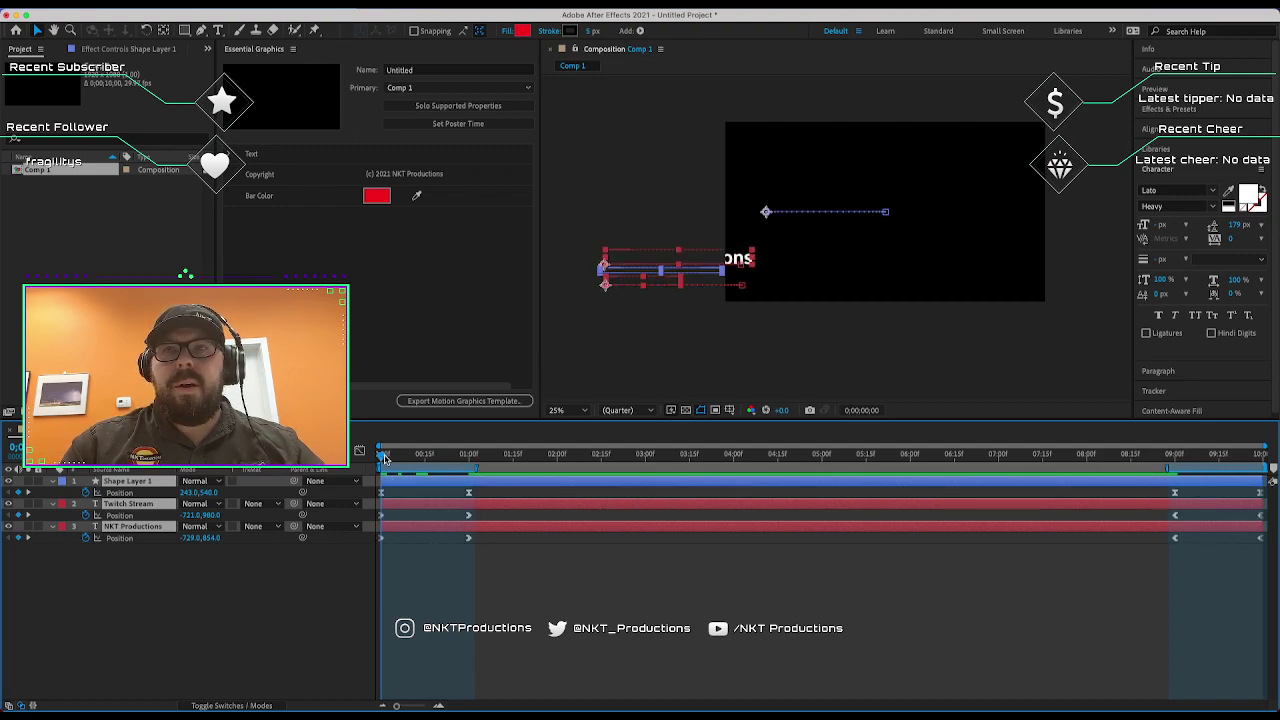
drag(403, 457, 381, 456)
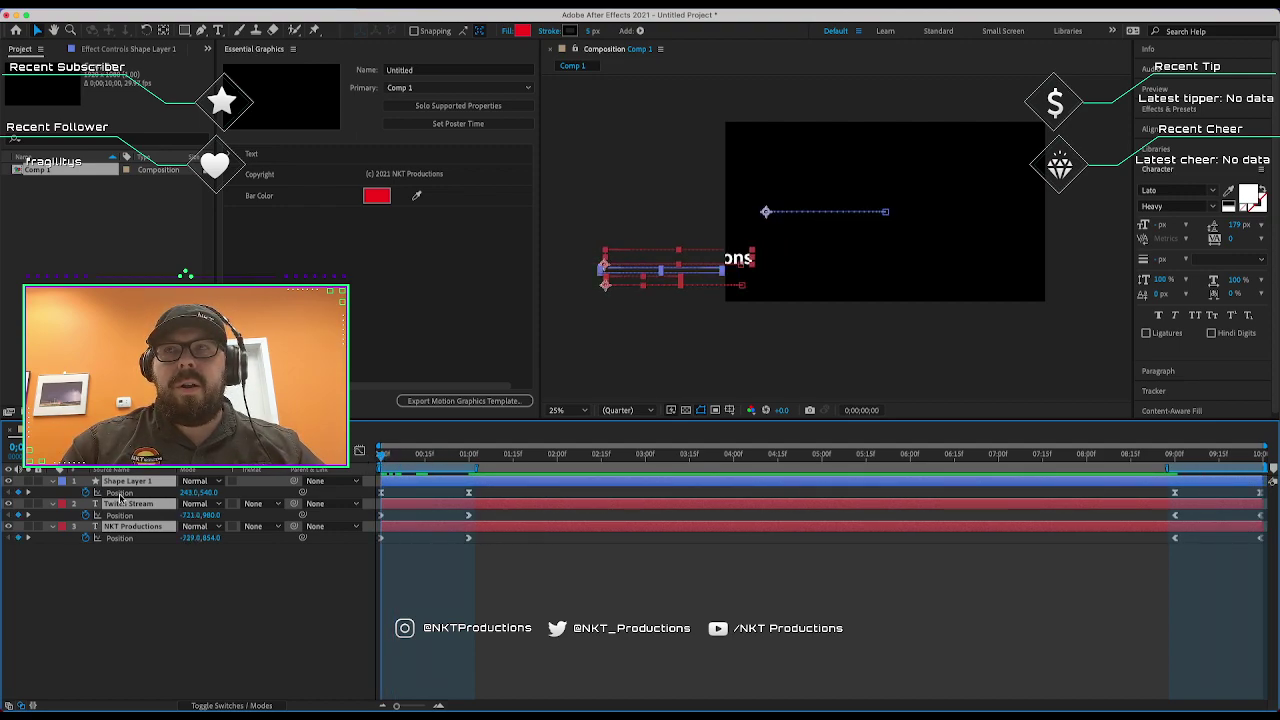
Move all three layers' starting Position X further left and preview the slide-in.
drag(193, 495, 100, 495)
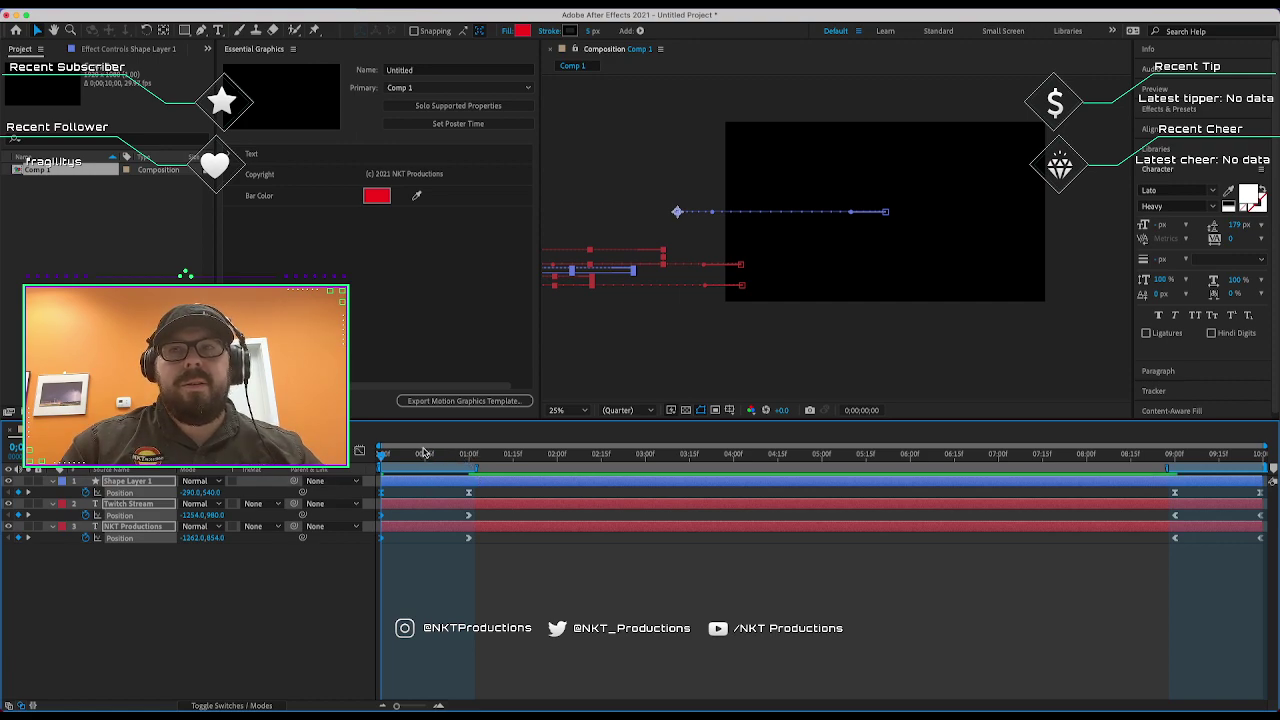
key(space)
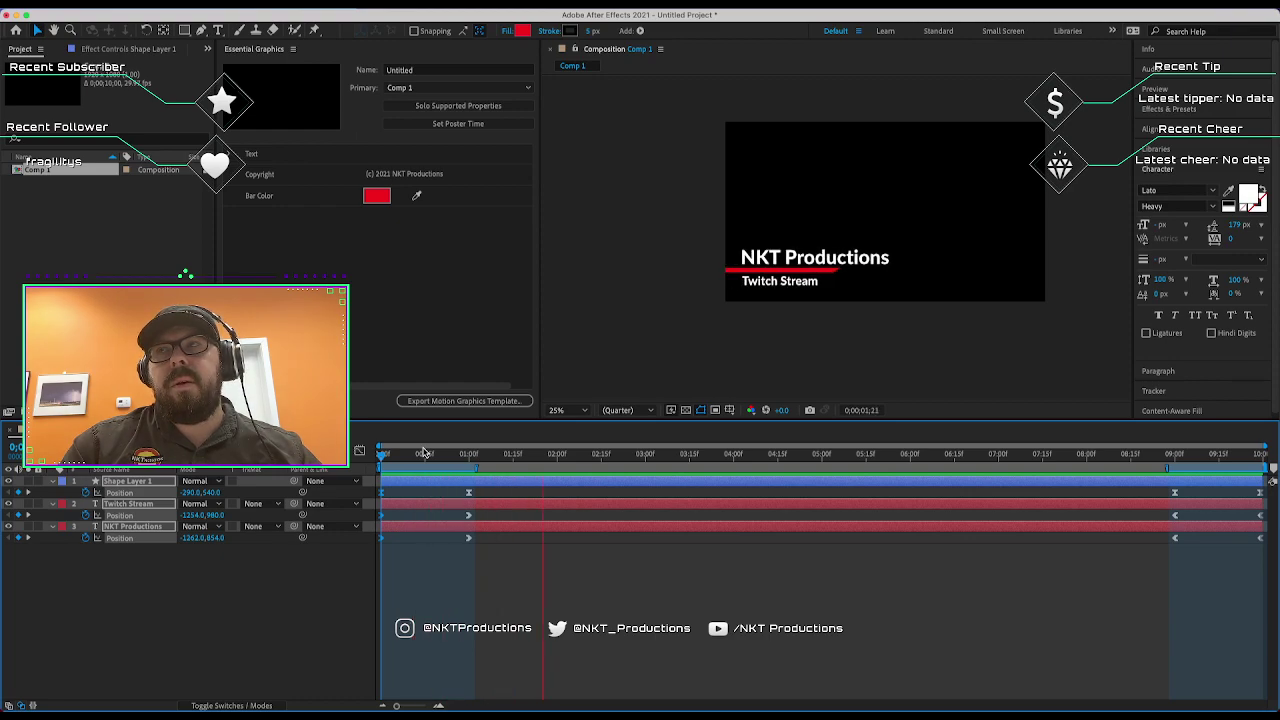
key(space)
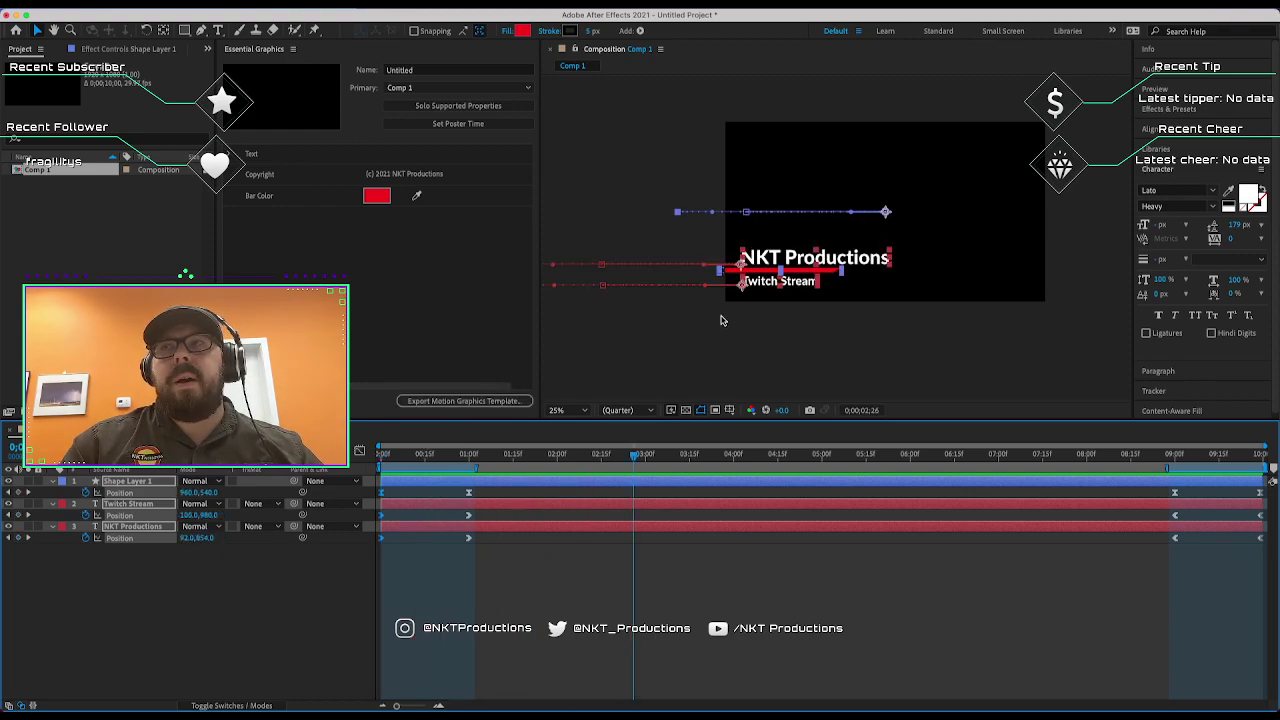
click(724, 321)
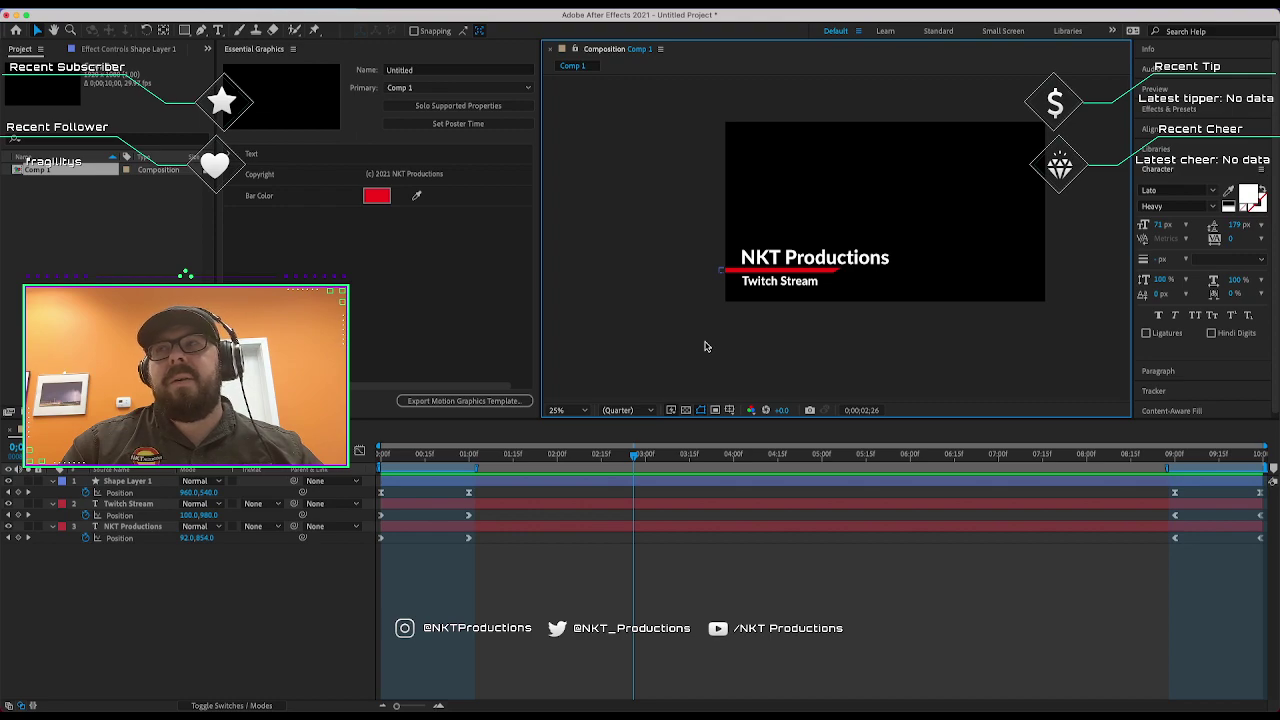
Test the Title property with a person's name, then start retyping 'NKT Productions'.
click(419, 174)
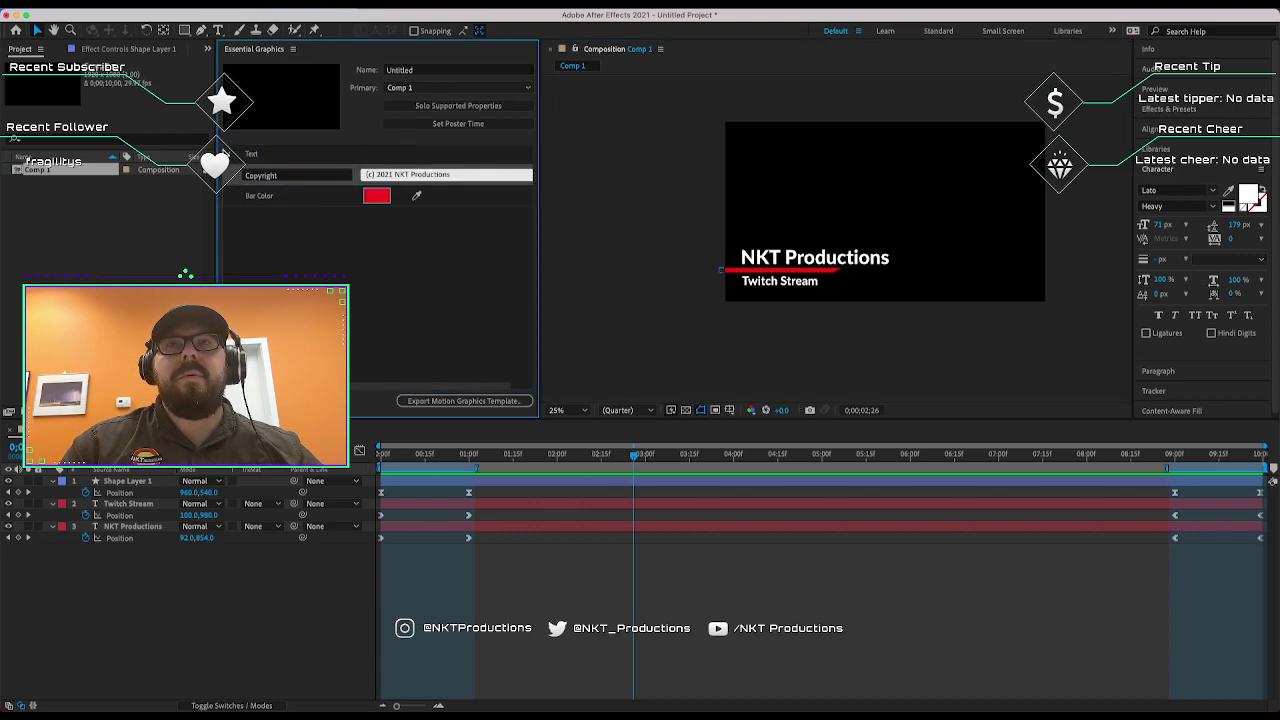
click(402, 174)
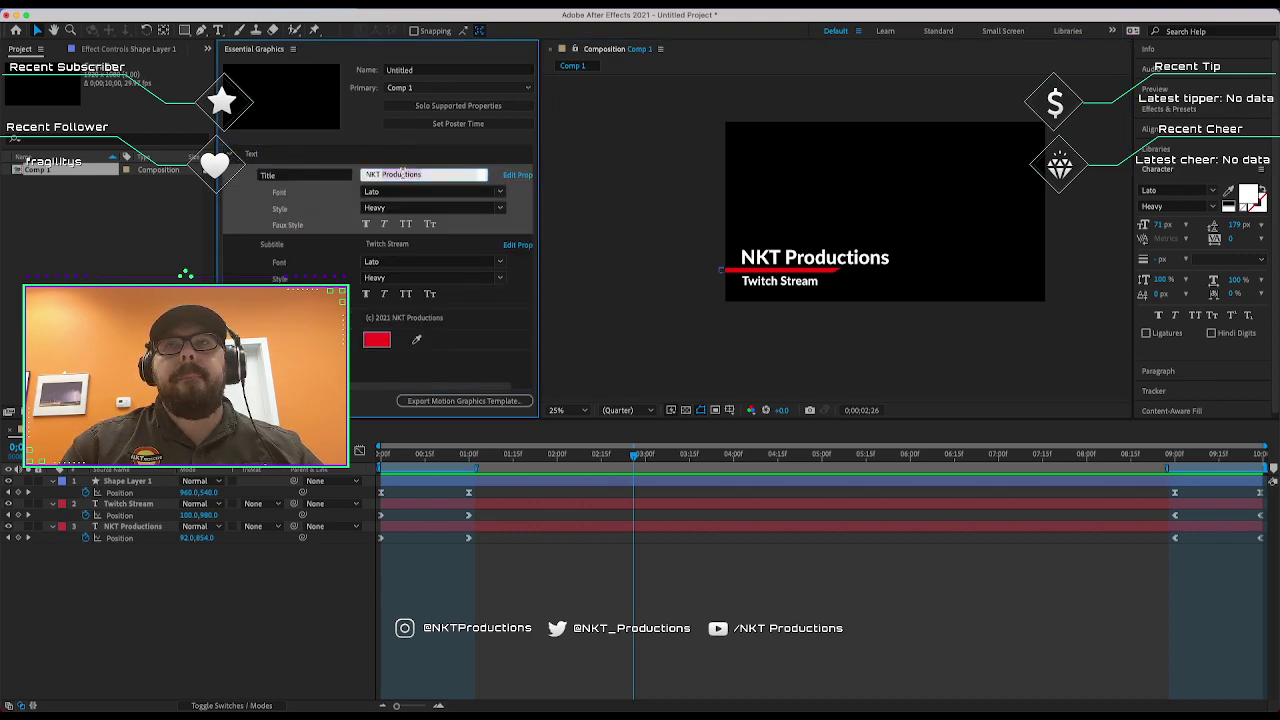
key(BackSpace)
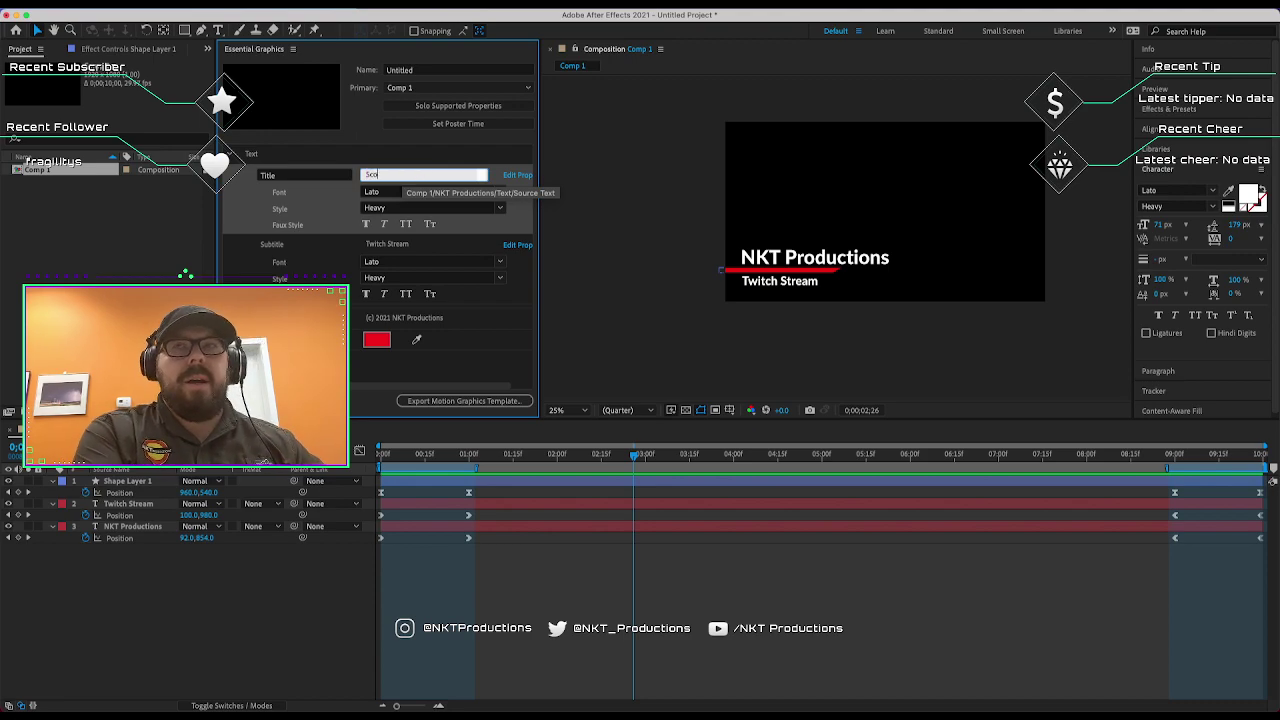
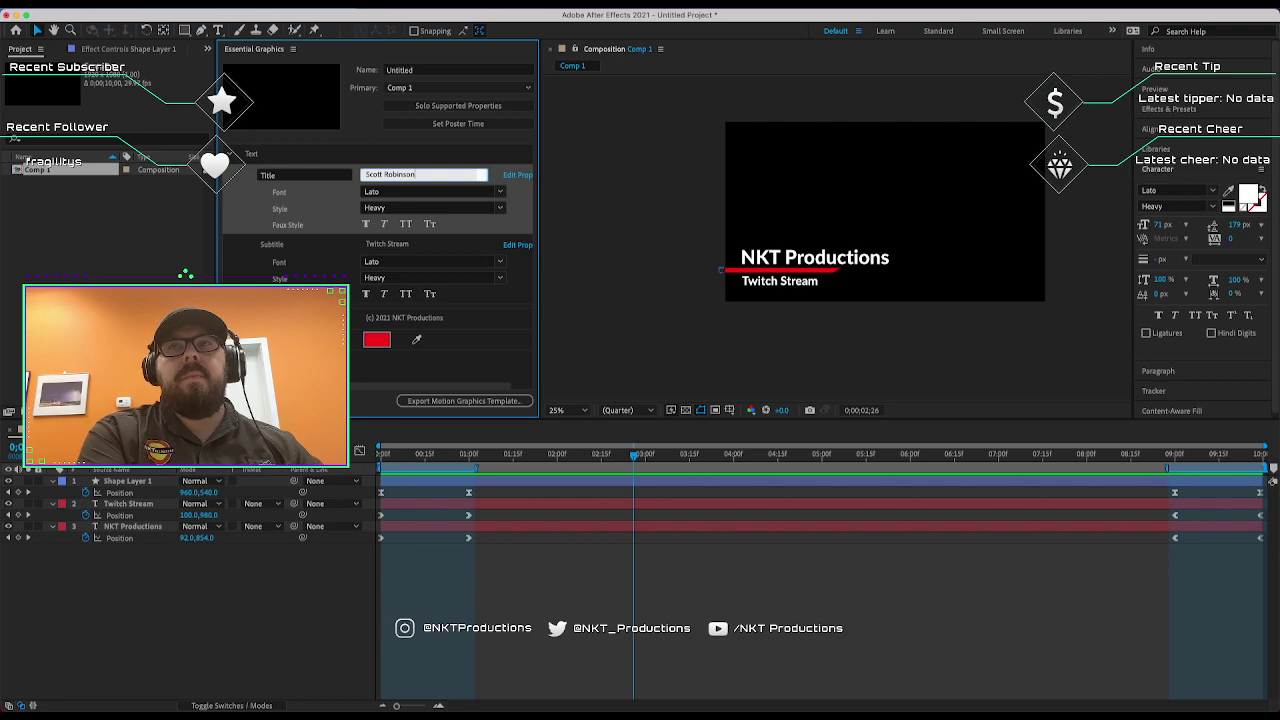
click(498, 158)
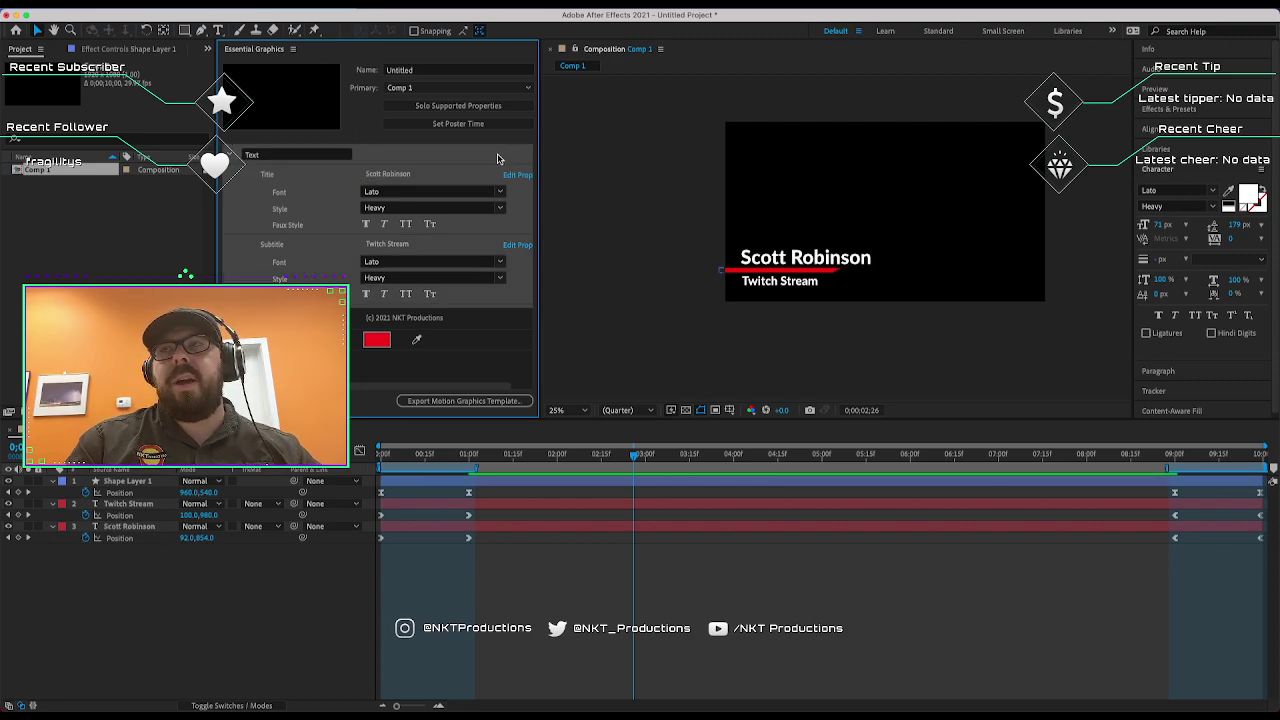
click(425, 176)
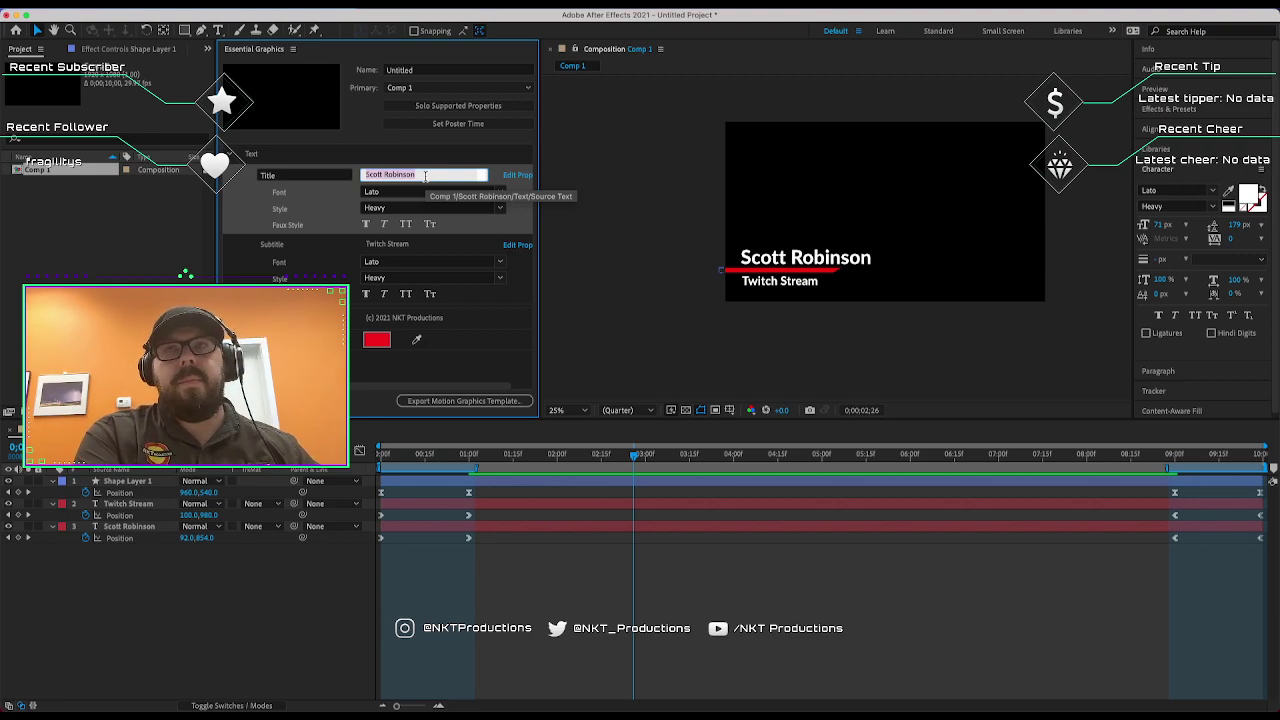
text(NKT Pro)
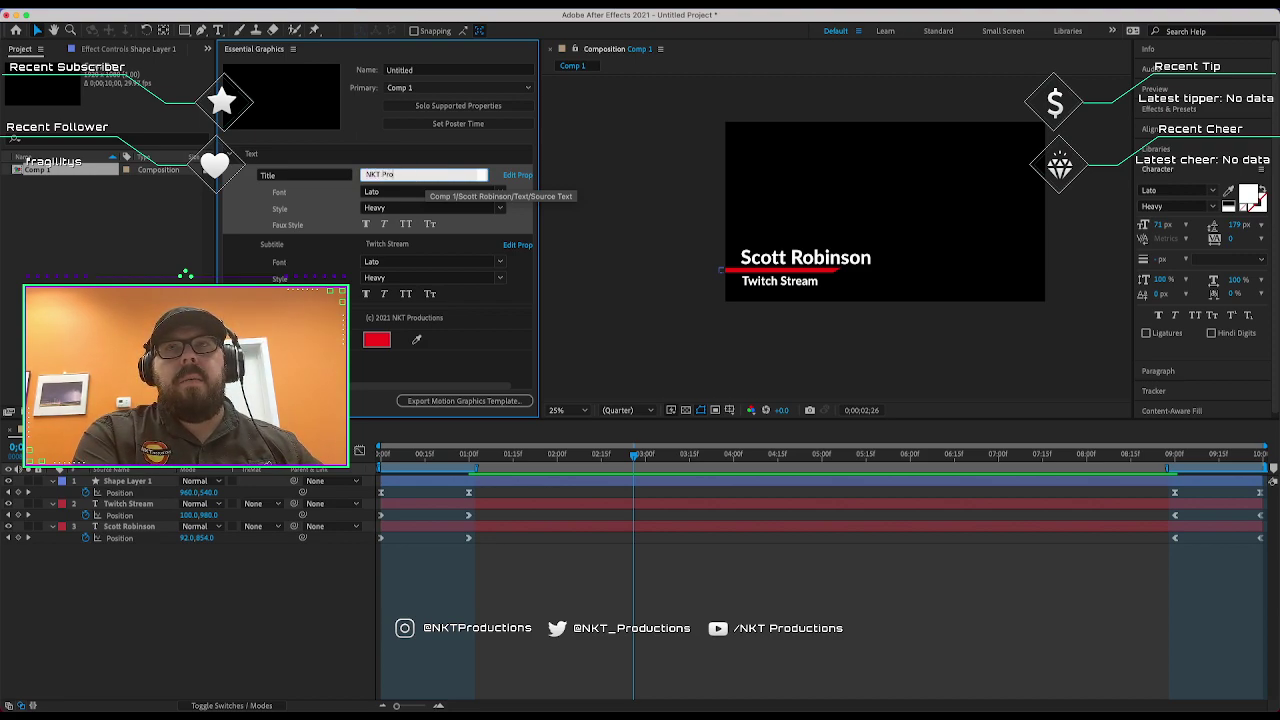
text(ductions)
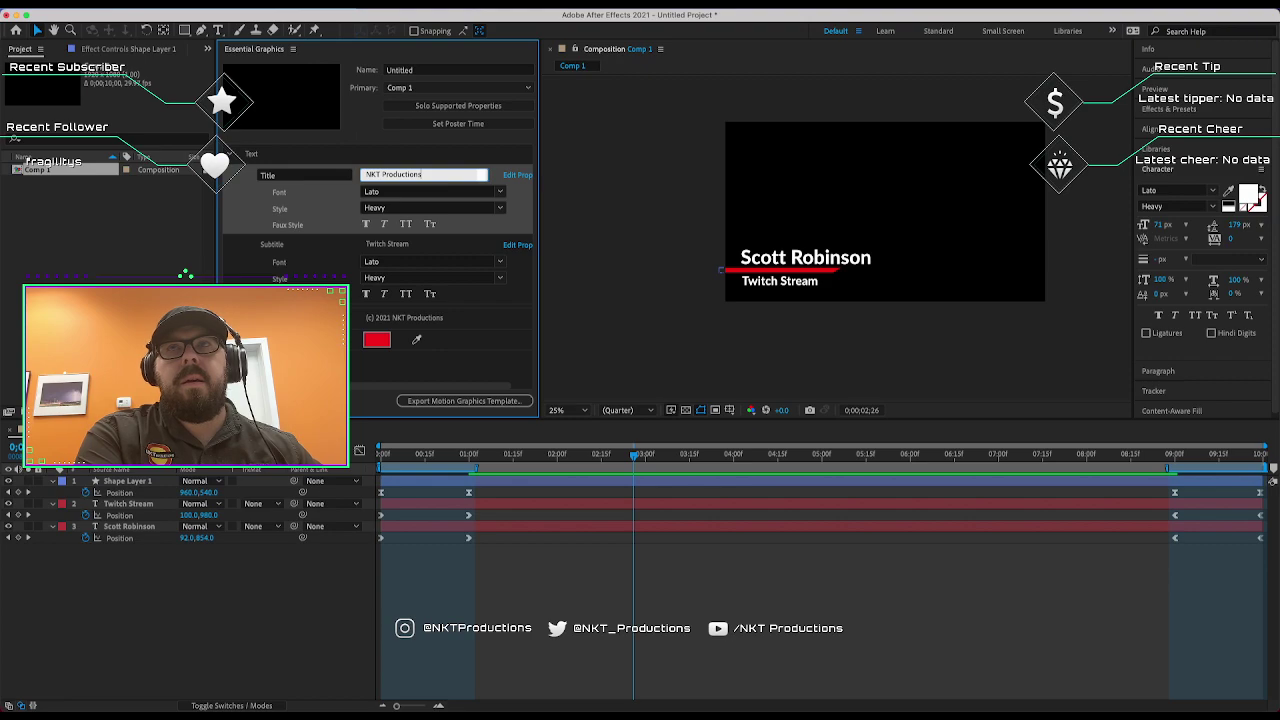
Restore 'NKT Productions' as the title and preview the animation from the start.
key(Return)
click(648, 266)
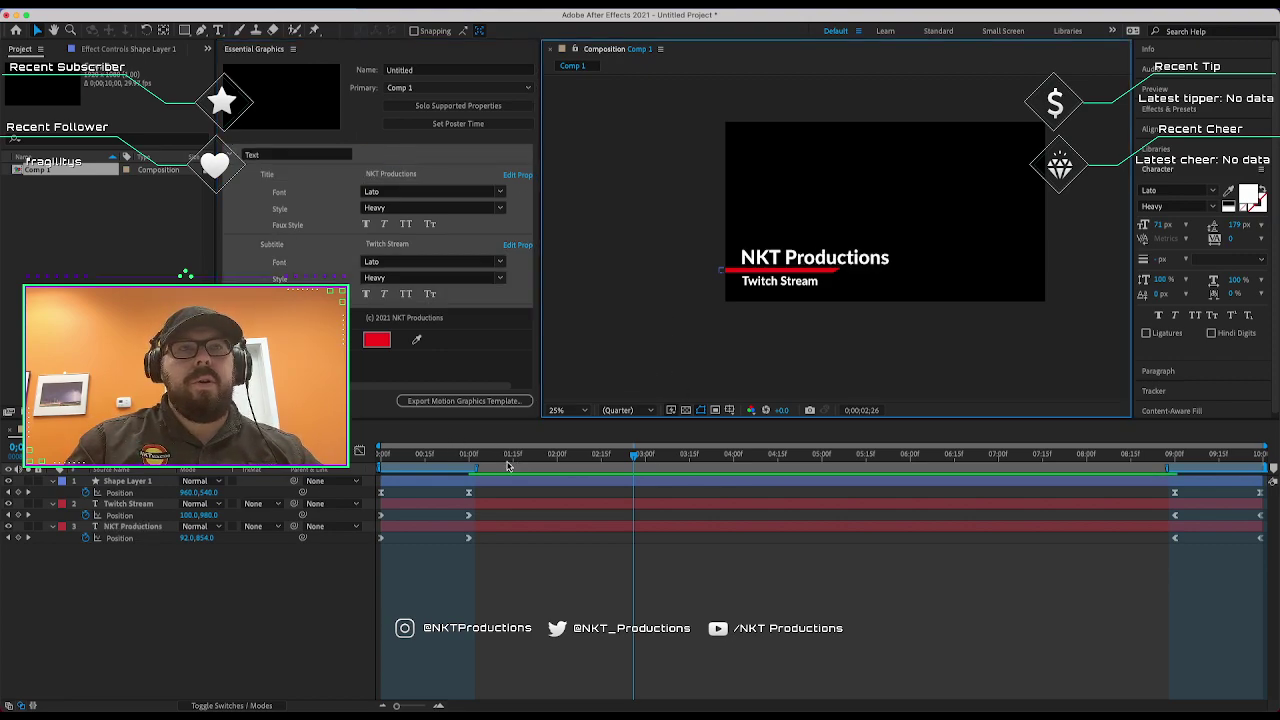
key(Home)
key(space)
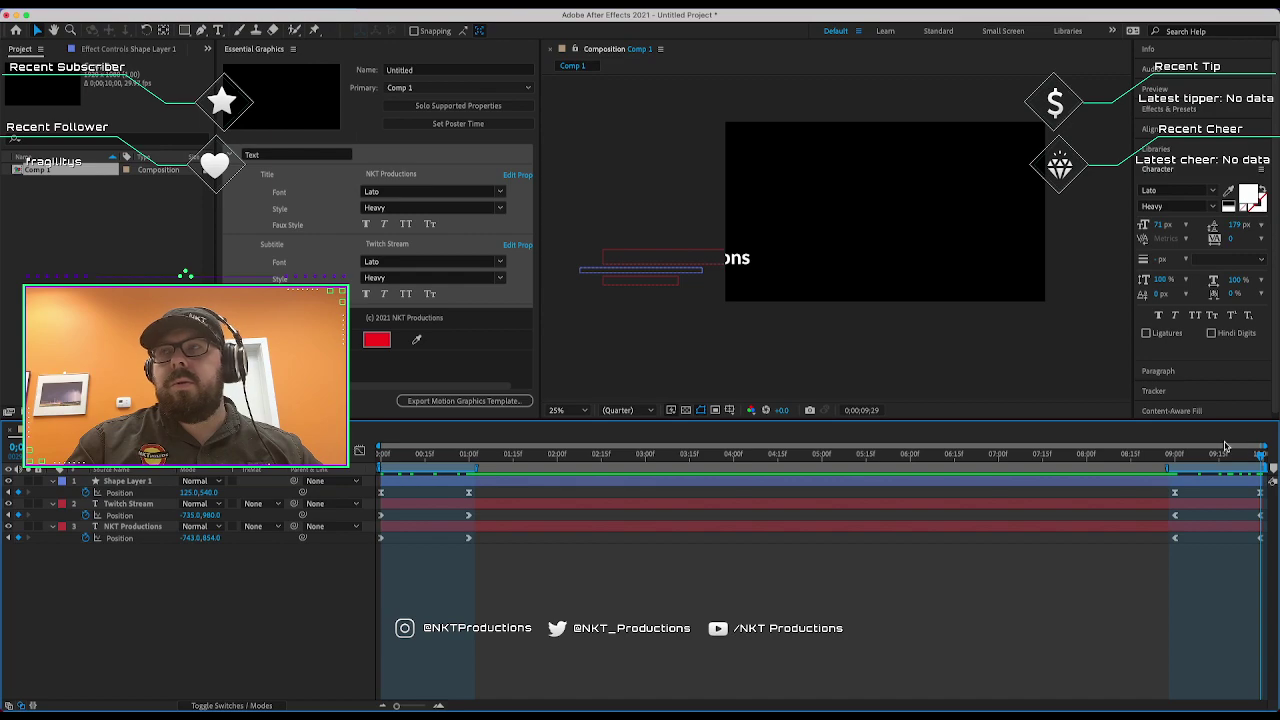
Shift all three layers' positions further left and preview until everything settles, about 0:00:01:19.
key(ctrl+a)
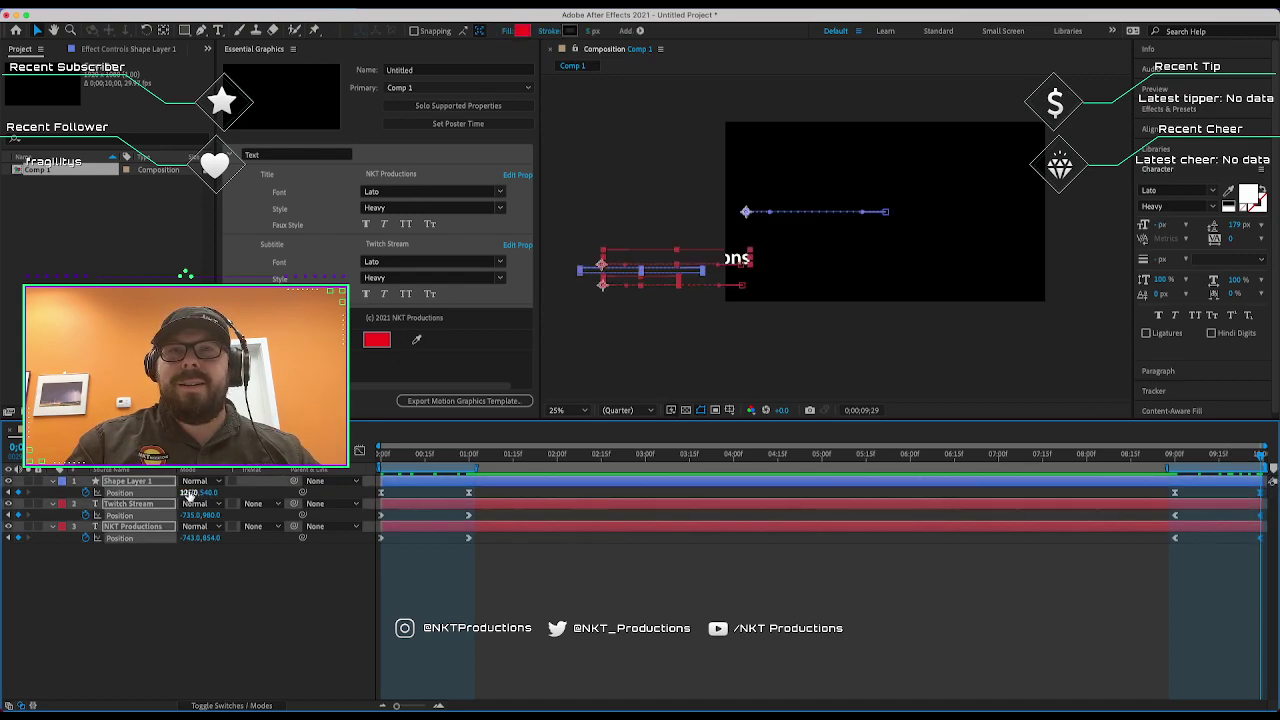
drag(188, 495, 12, 495)
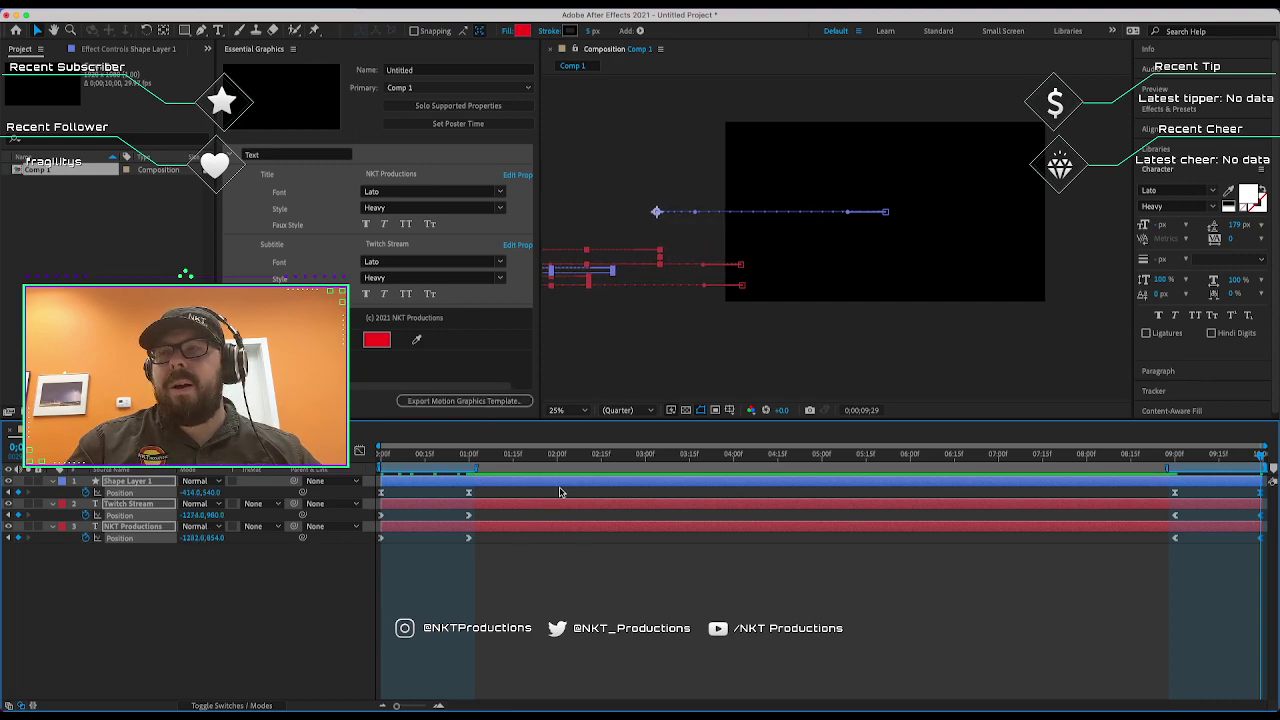
key(space)
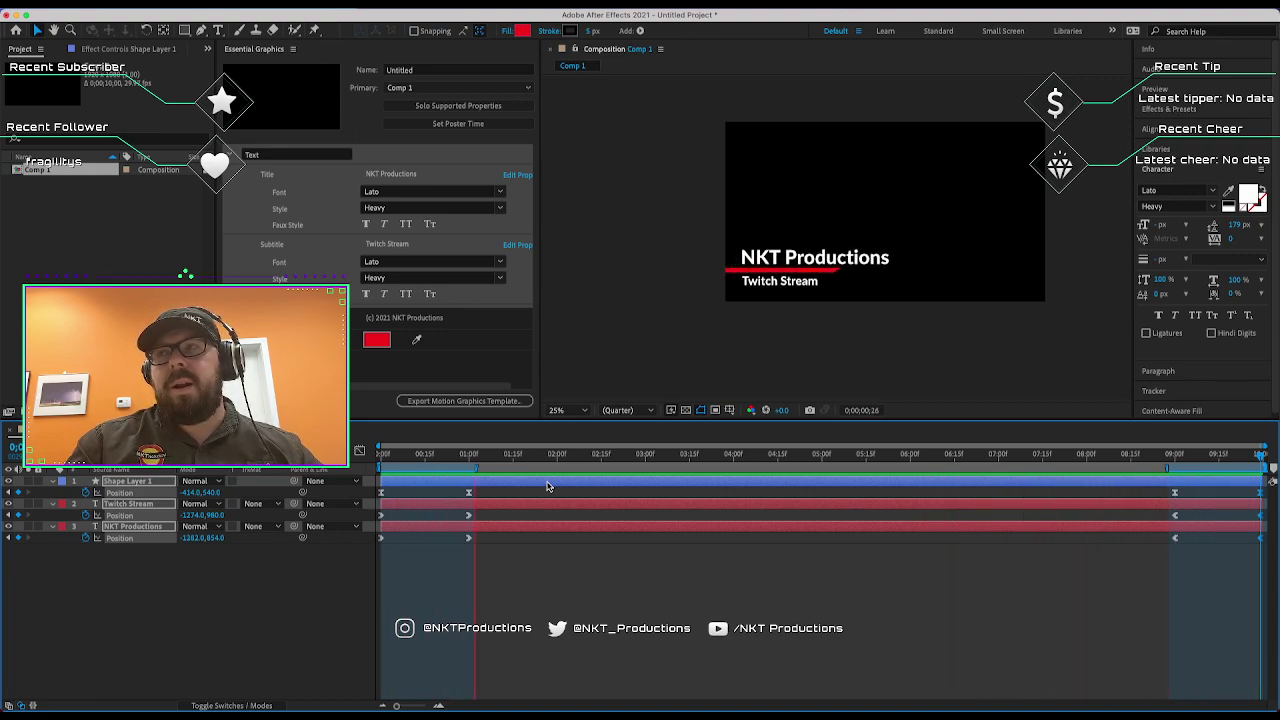
key(space)
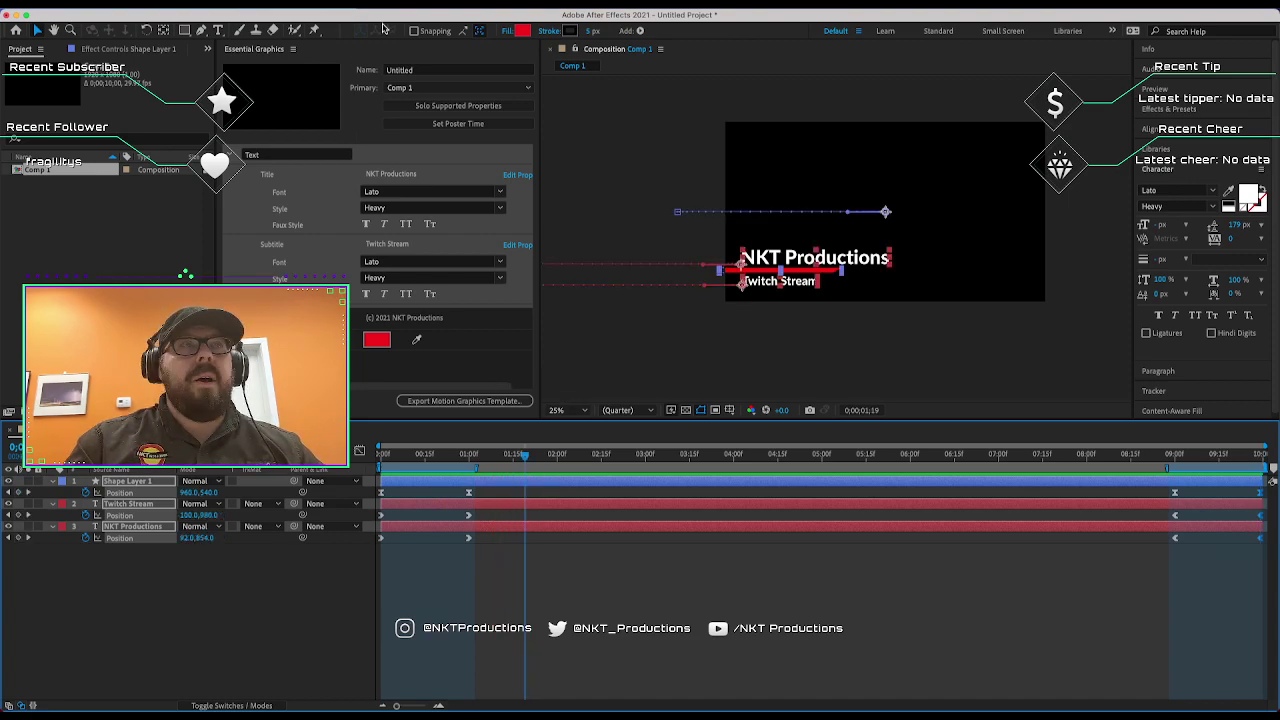
Rename the template to 'Lower Third' and set its poster frame to the current frame.
click(422, 69)
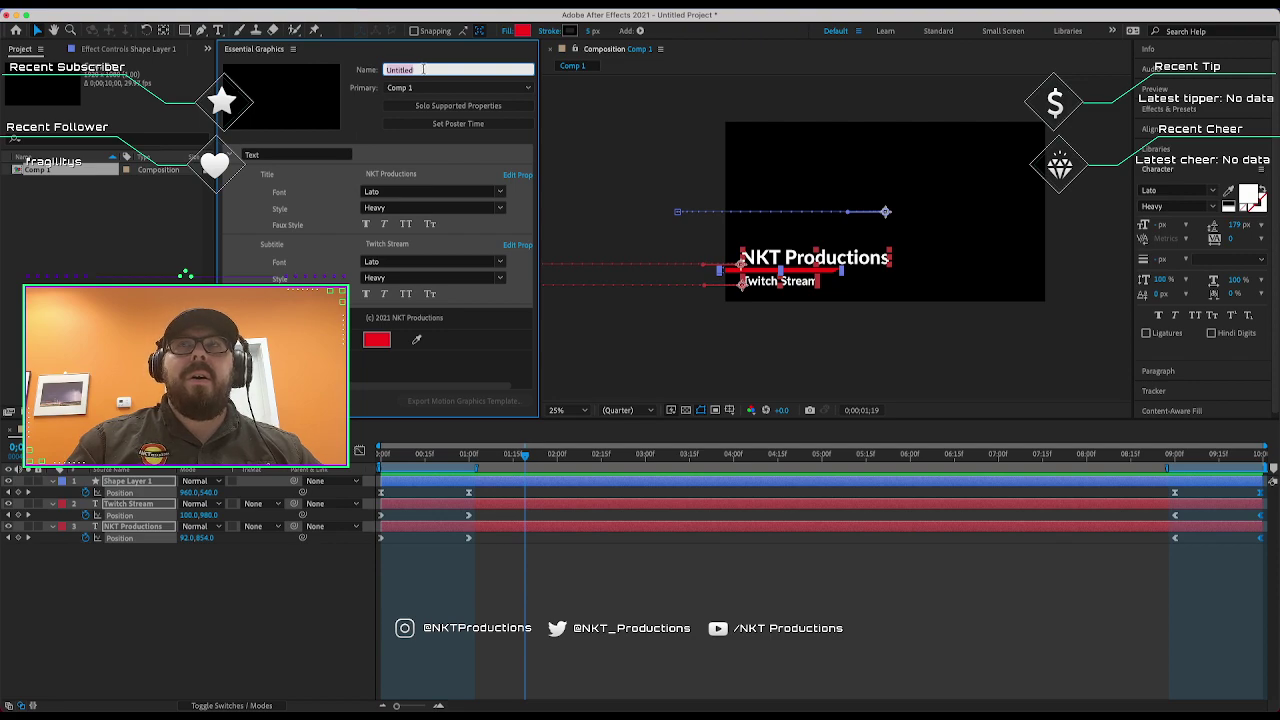
text(Lower Third)
key(Return)
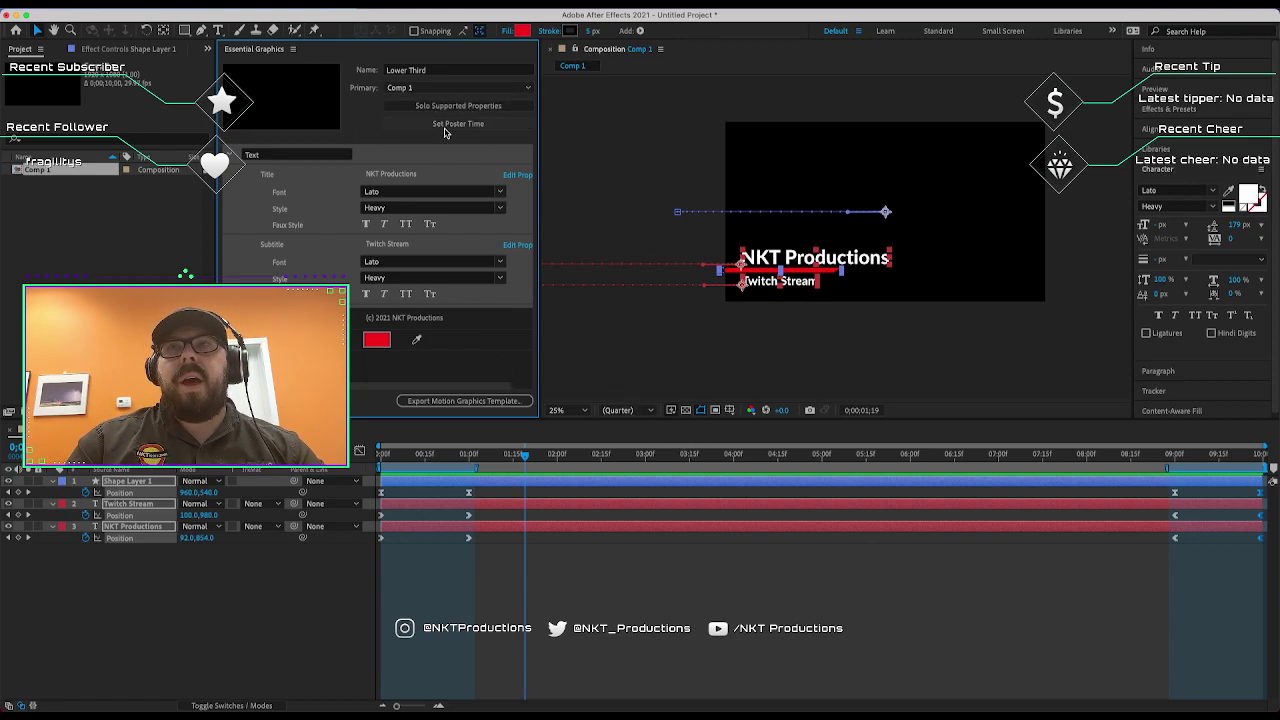
click(729, 357)
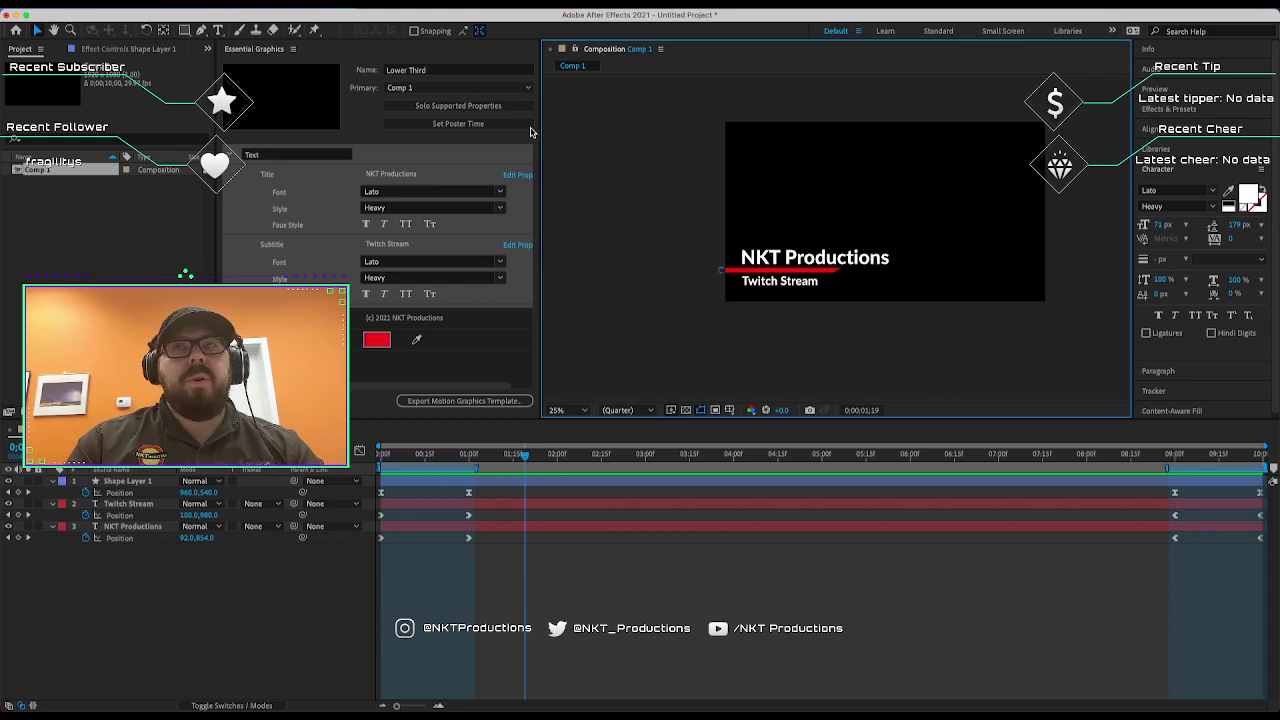
click(456, 126)
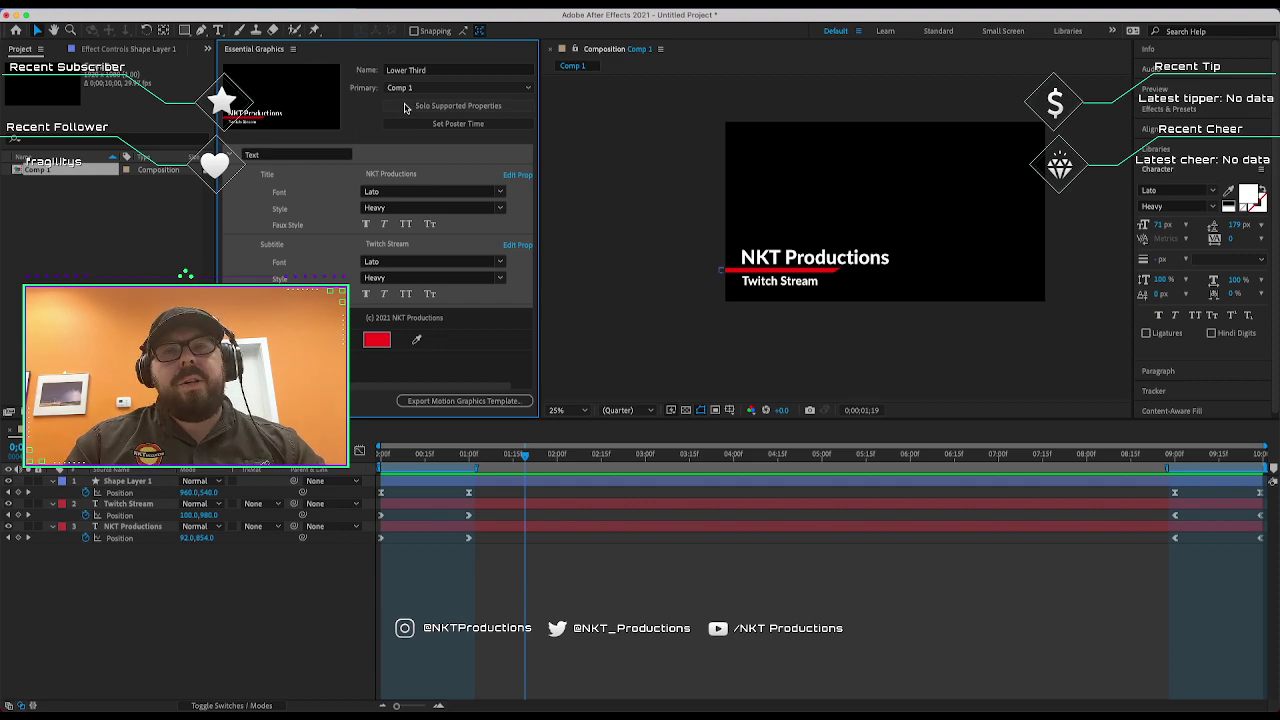
Solo the supported properties and move the Bar Color control above the (c) 2021 NKT Productions comment.
click(472, 110)
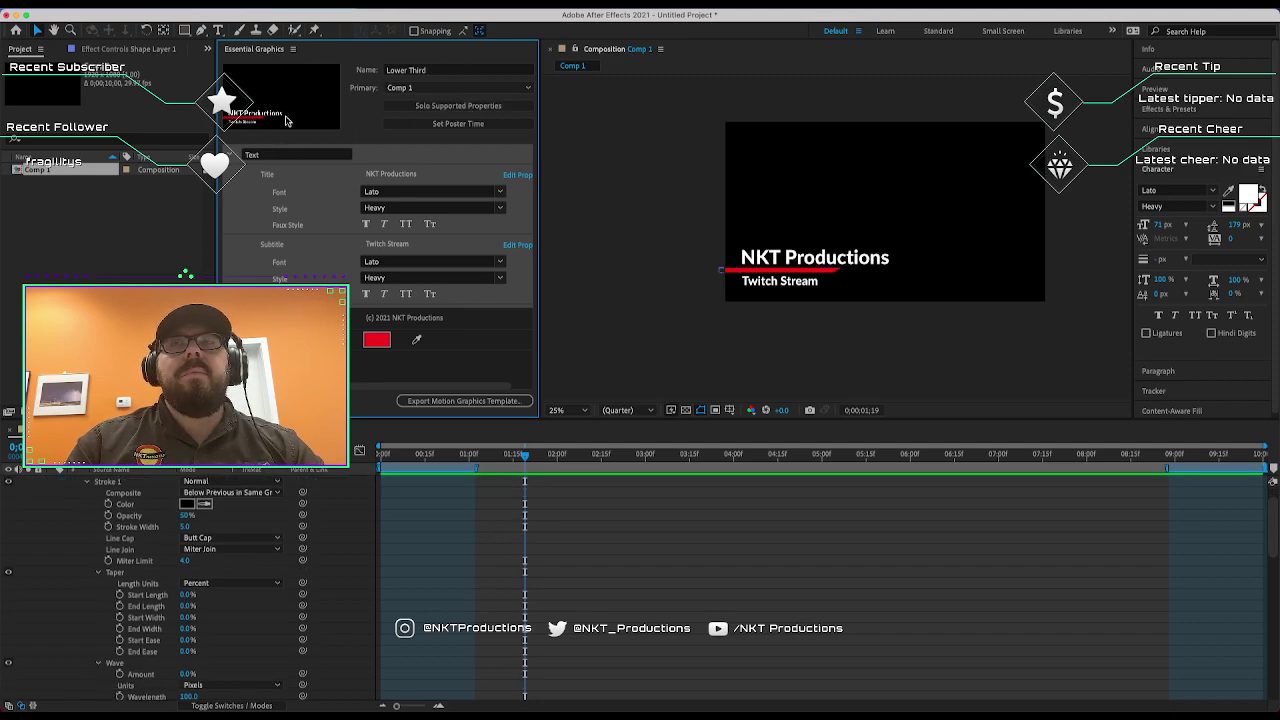
scroll(496, 261, right, 2)
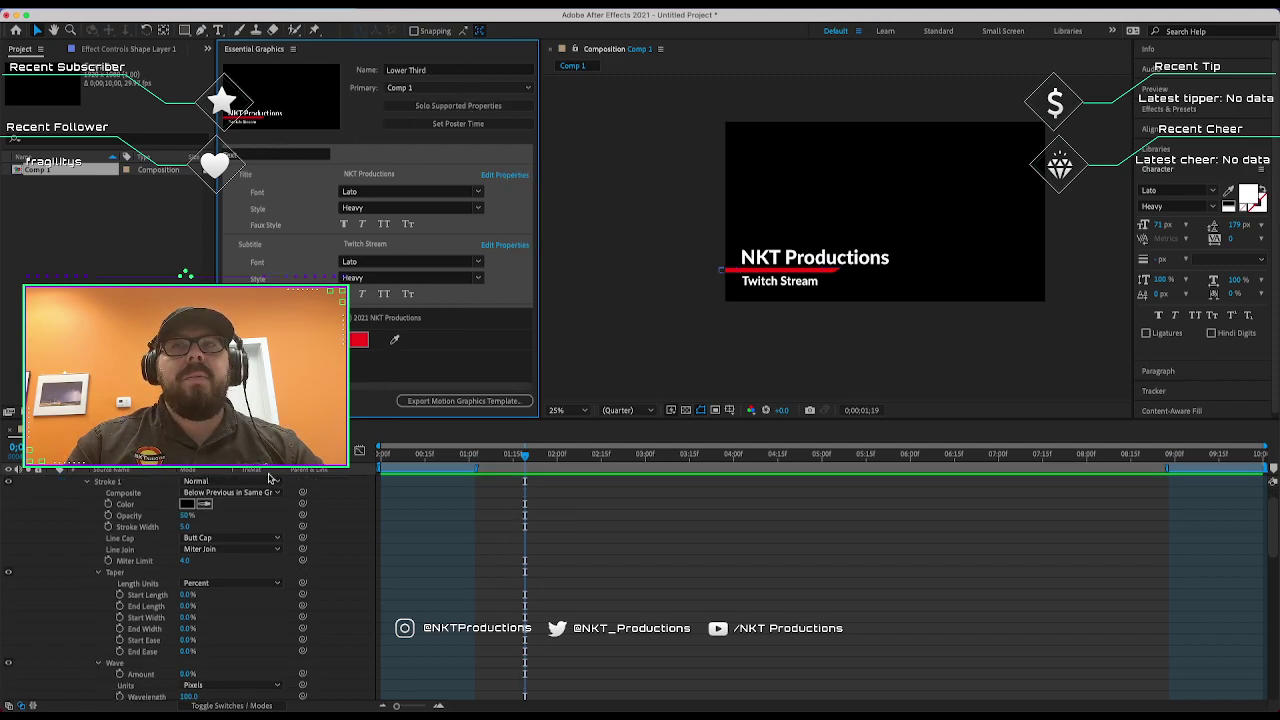
scroll(203, 550, down, 2)
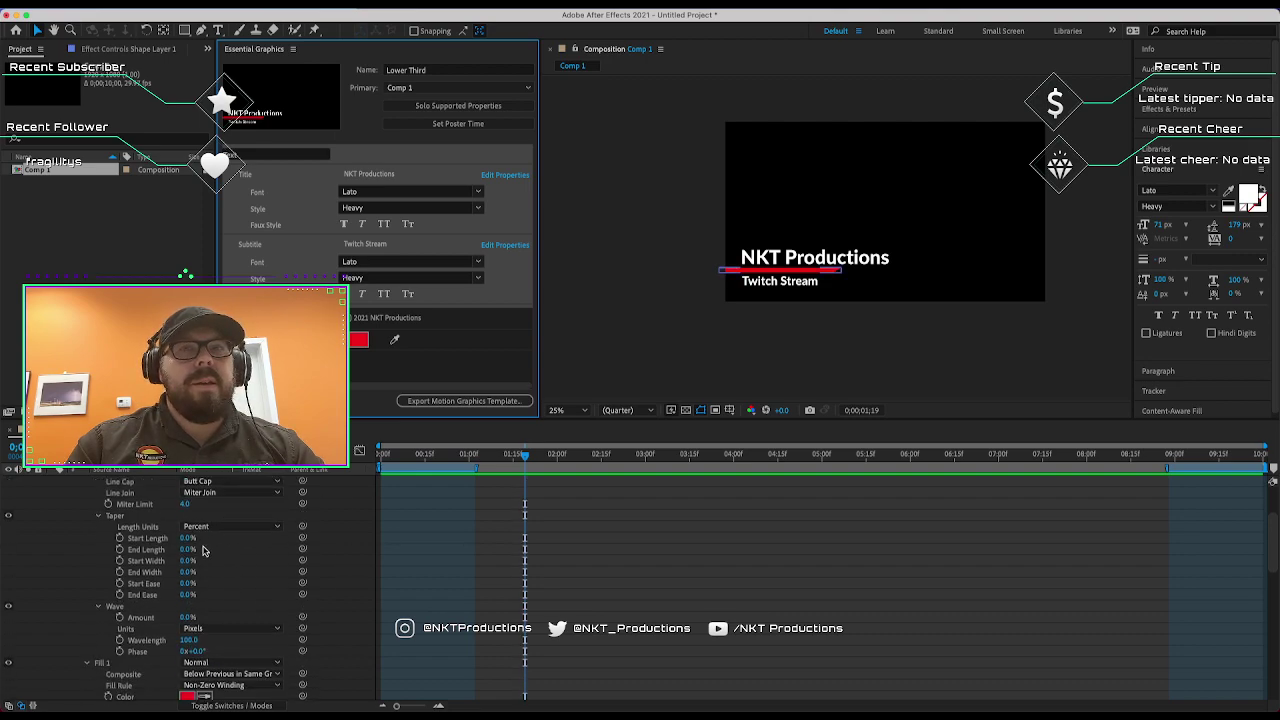
scroll(126, 524, up, 3)
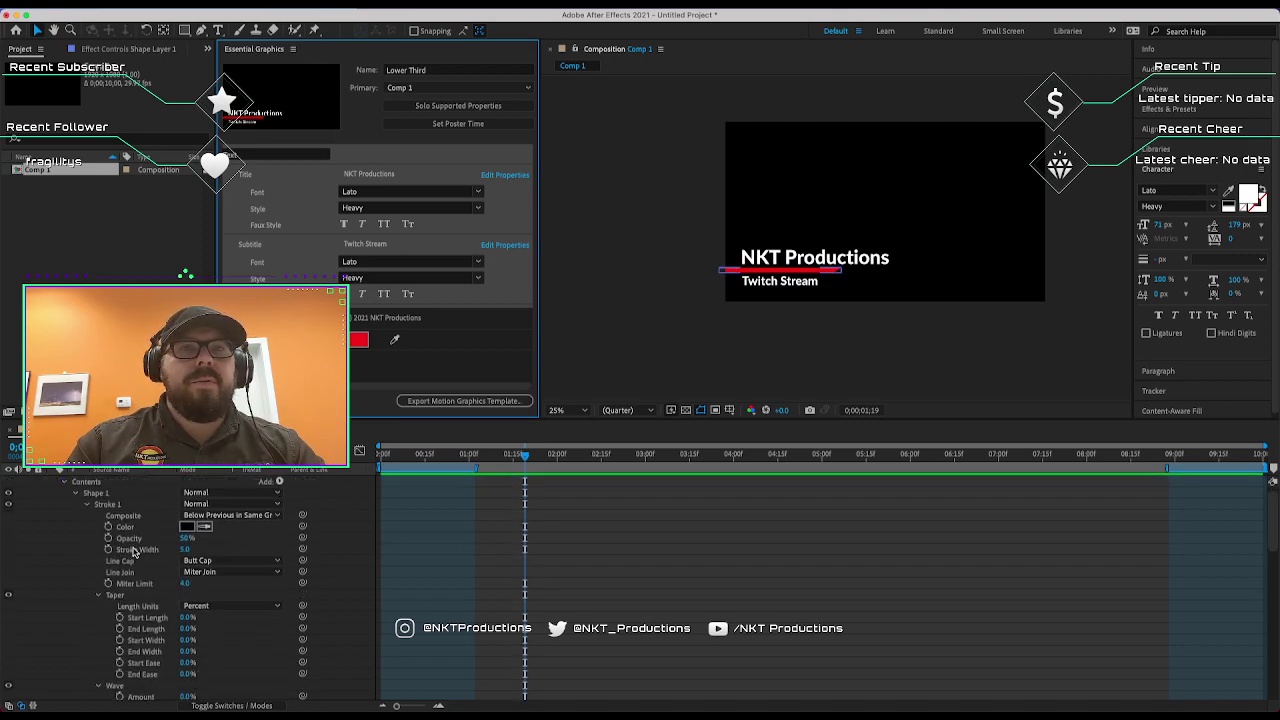
scroll(134, 552, down, 8)
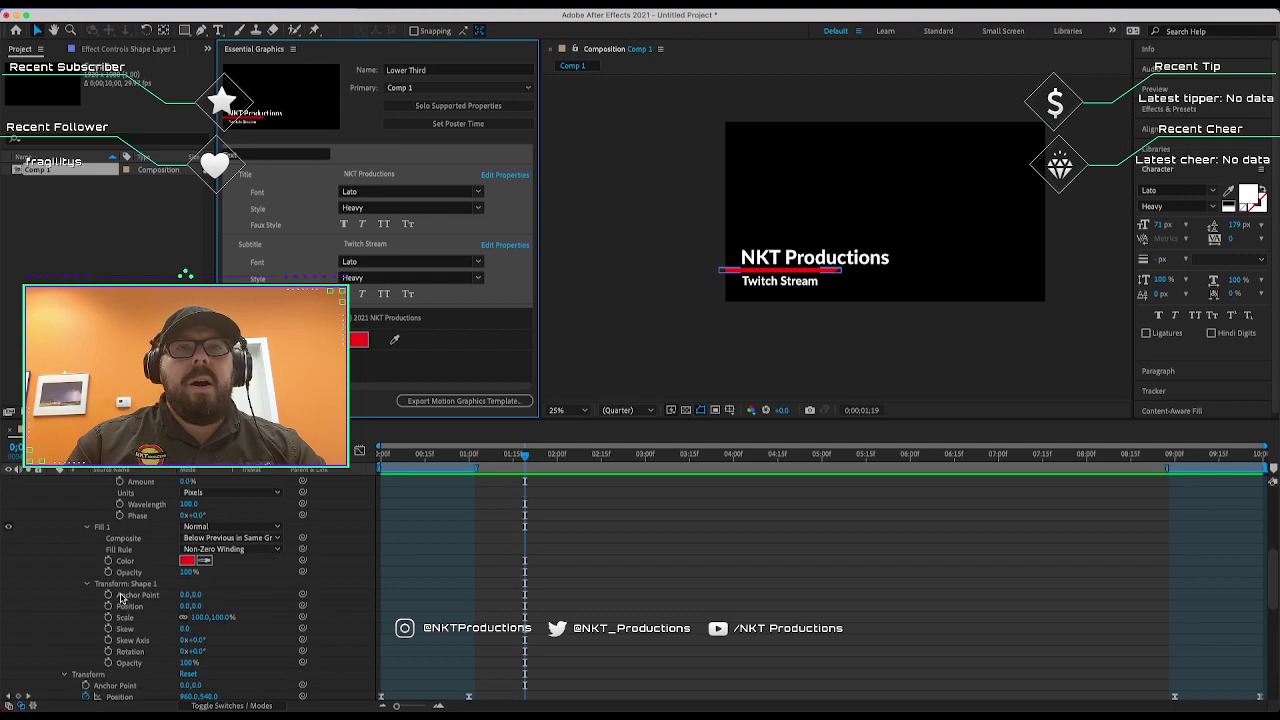
scroll(124, 592, down, 7)
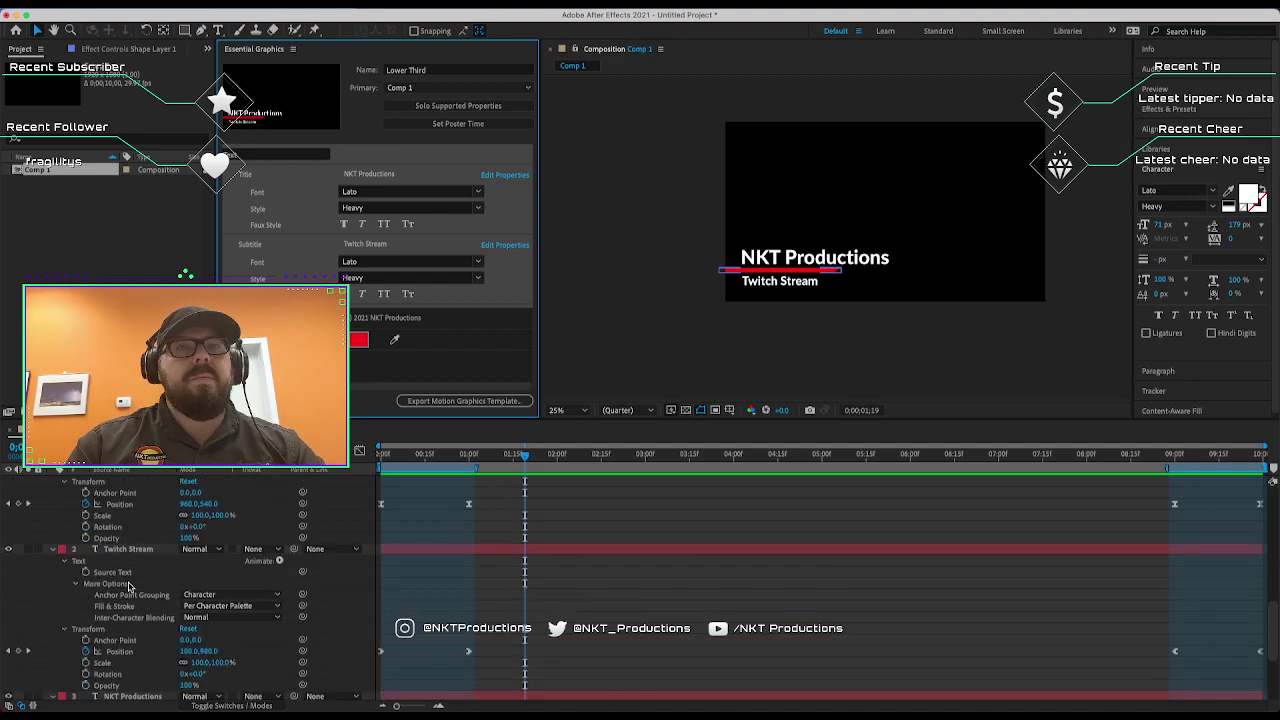
scroll(130, 580, down, 4)
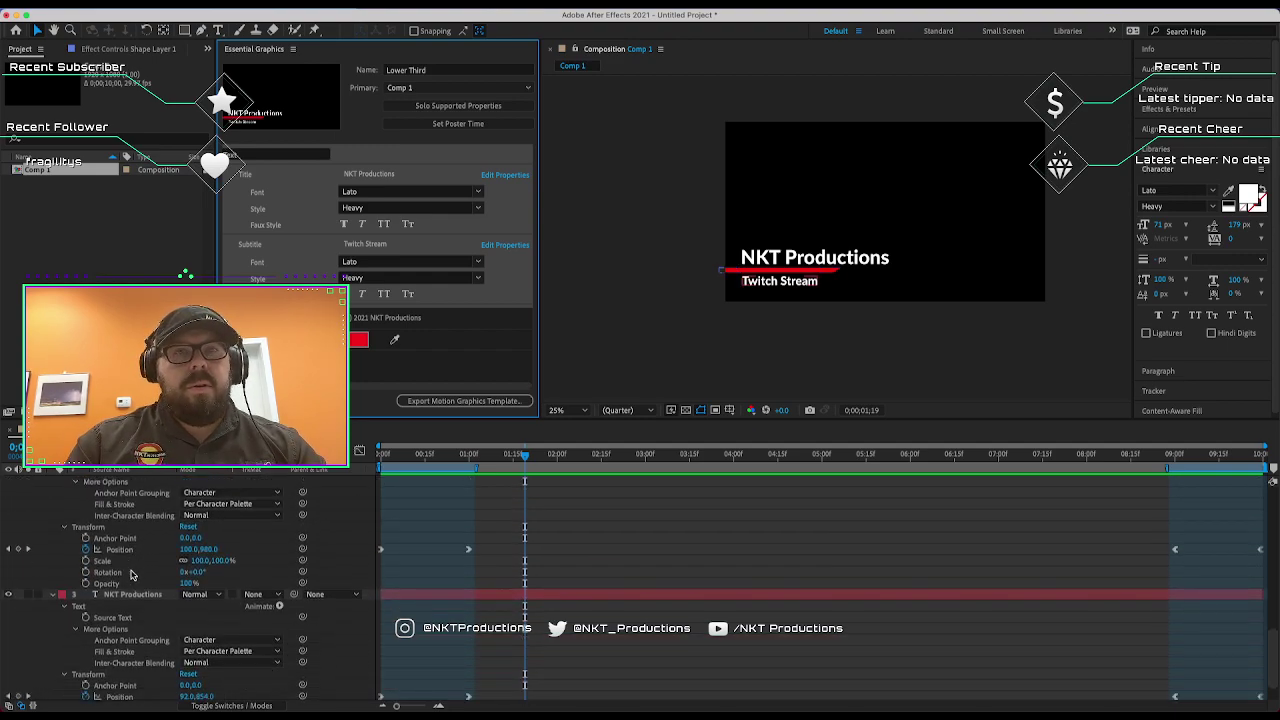
scroll(130, 574, down, 2)
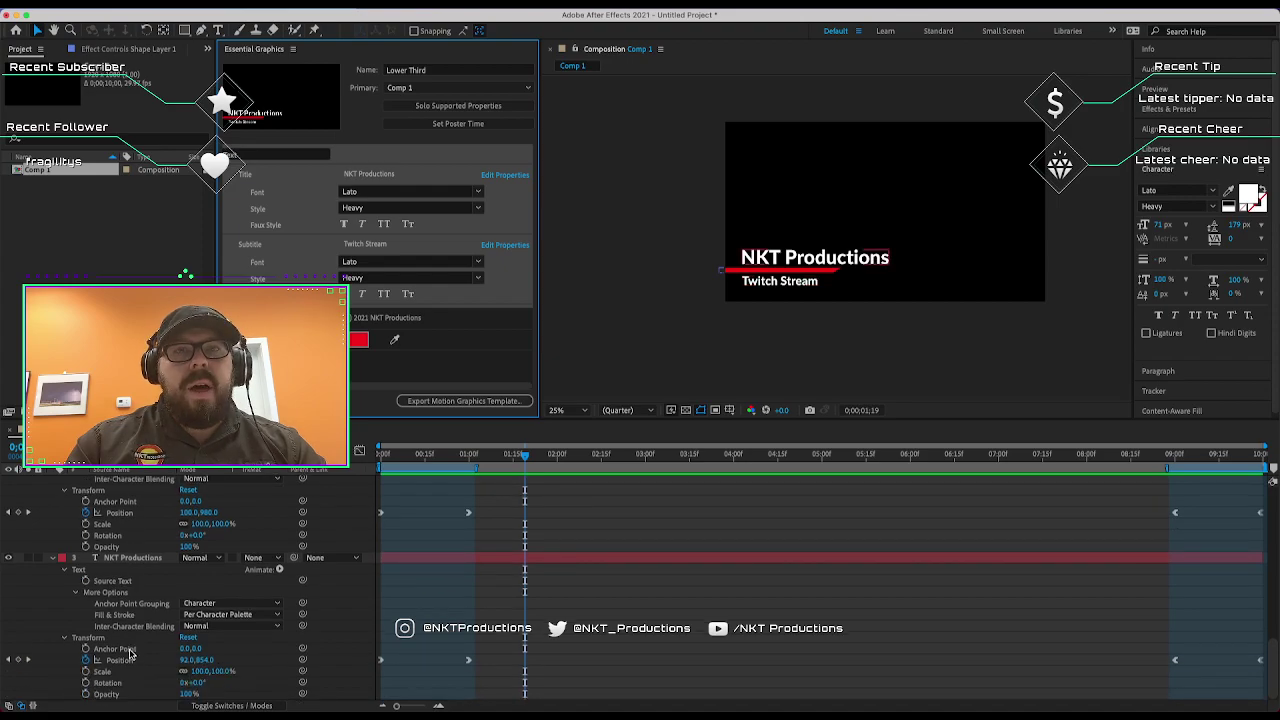
scroll(135, 656, up, 15)
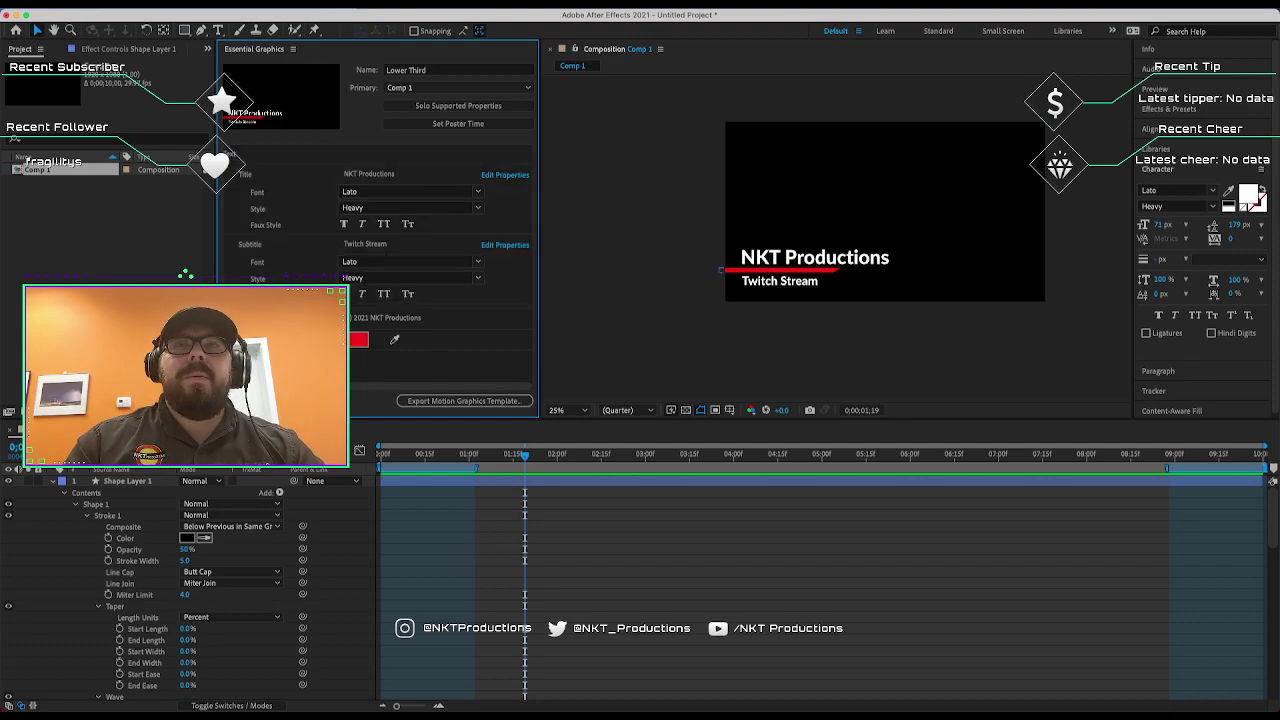
drag(355, 318, 374, 374)
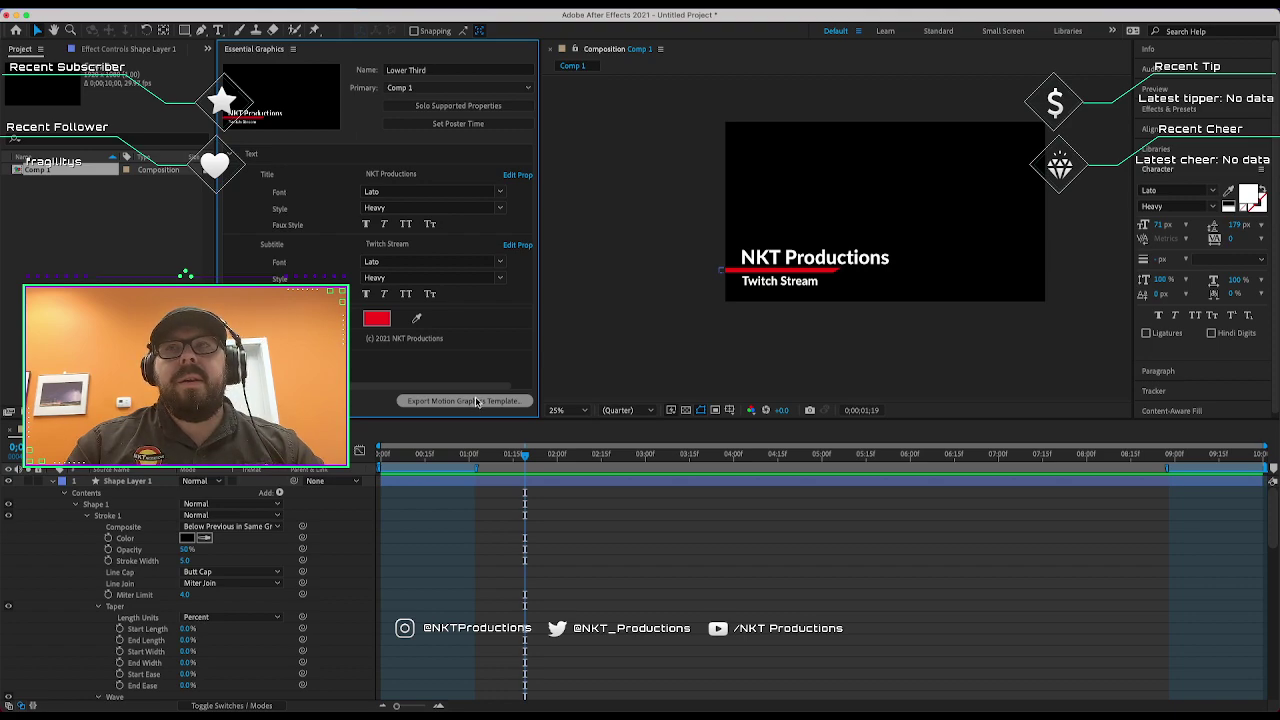
Save the project on the Desktop as TwitchStream before exporting the template.
click(462, 401)
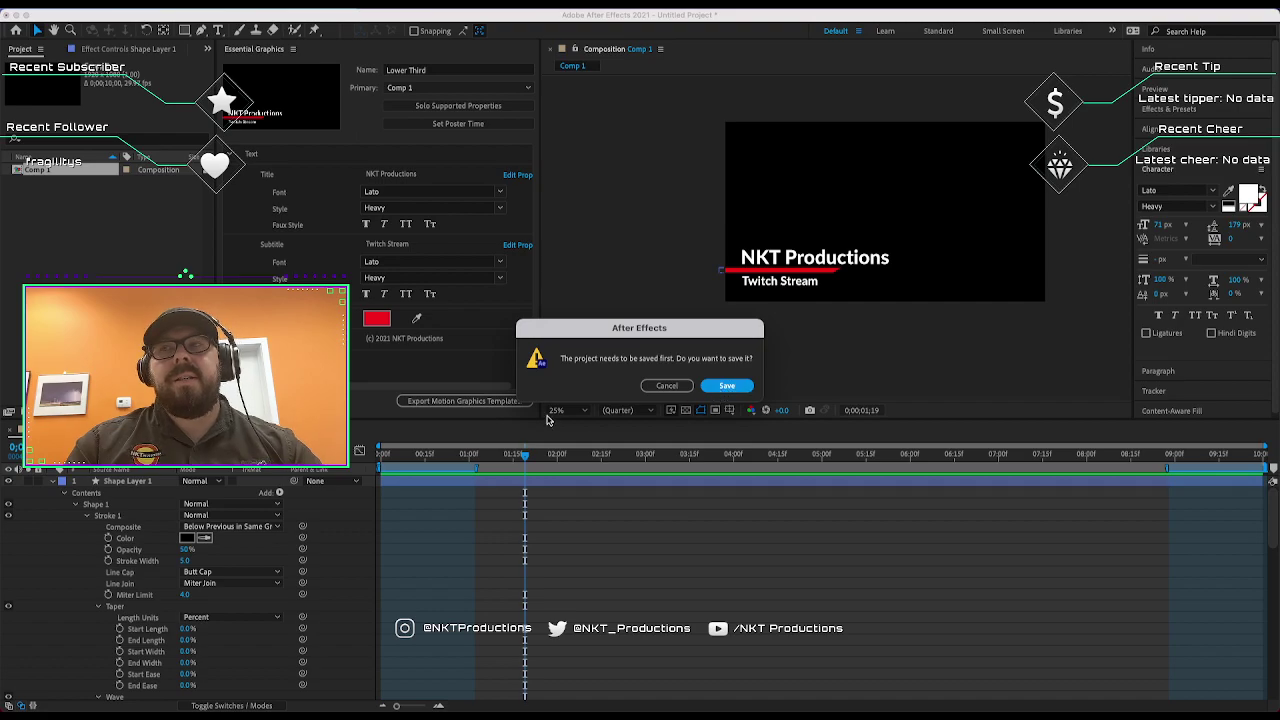
key(Return)
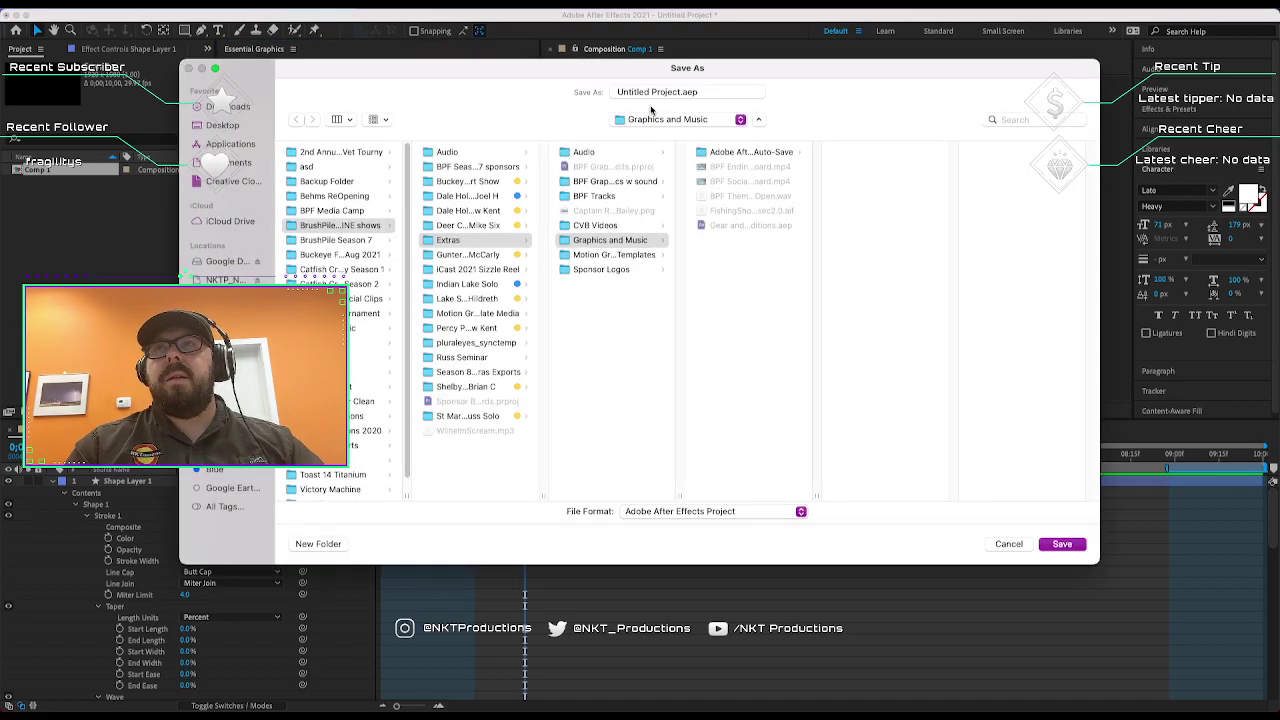
click(681, 92)
click(661, 122)
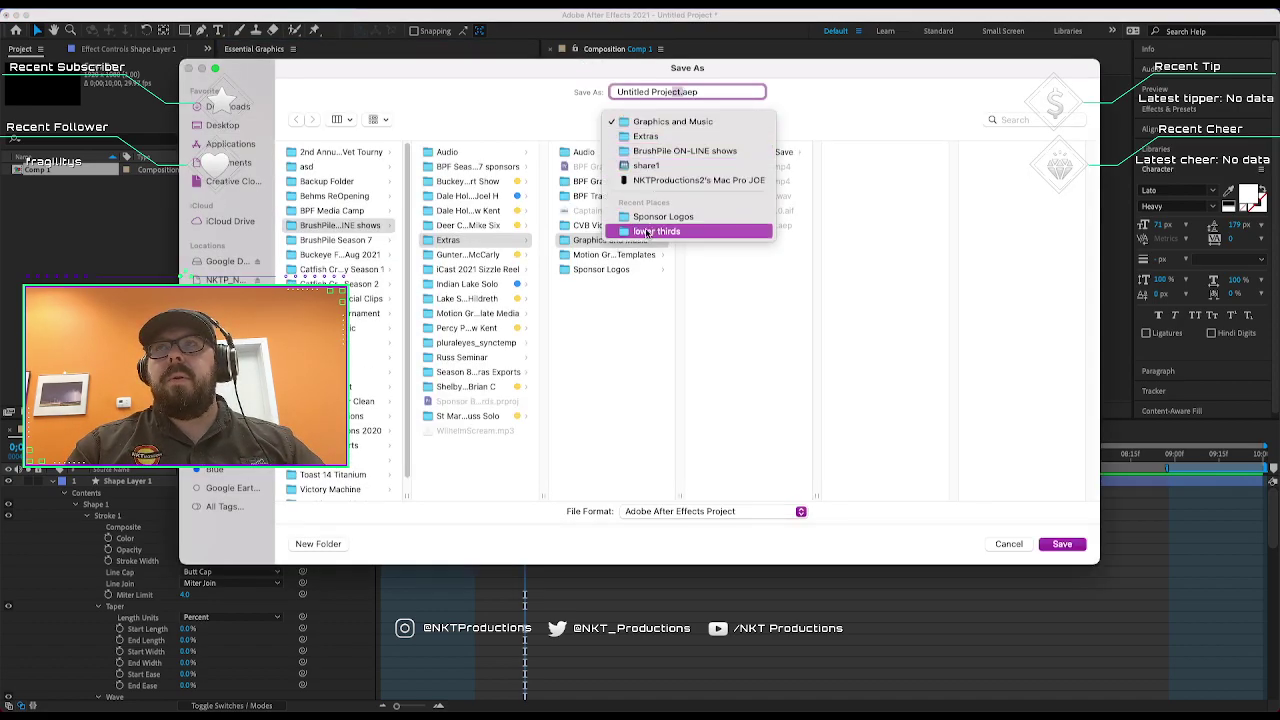
key(Escape)
key(super+shift+d)
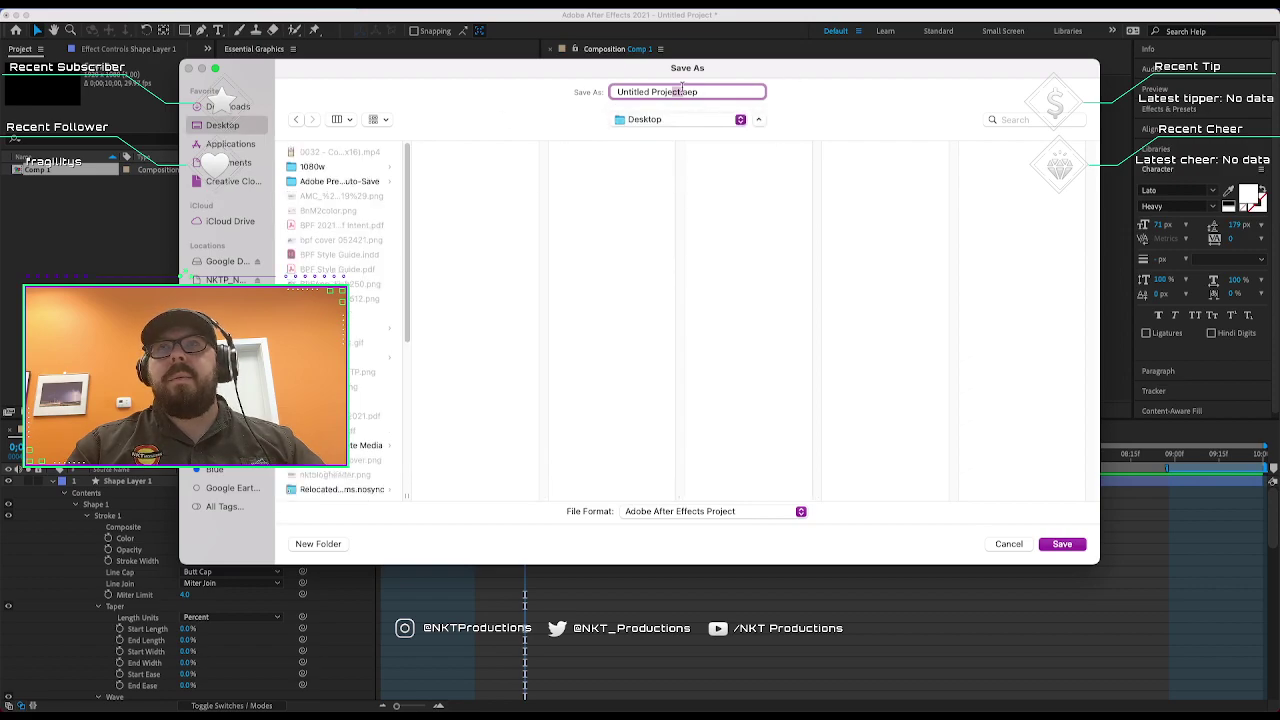
drag(681, 92, 536, 96)
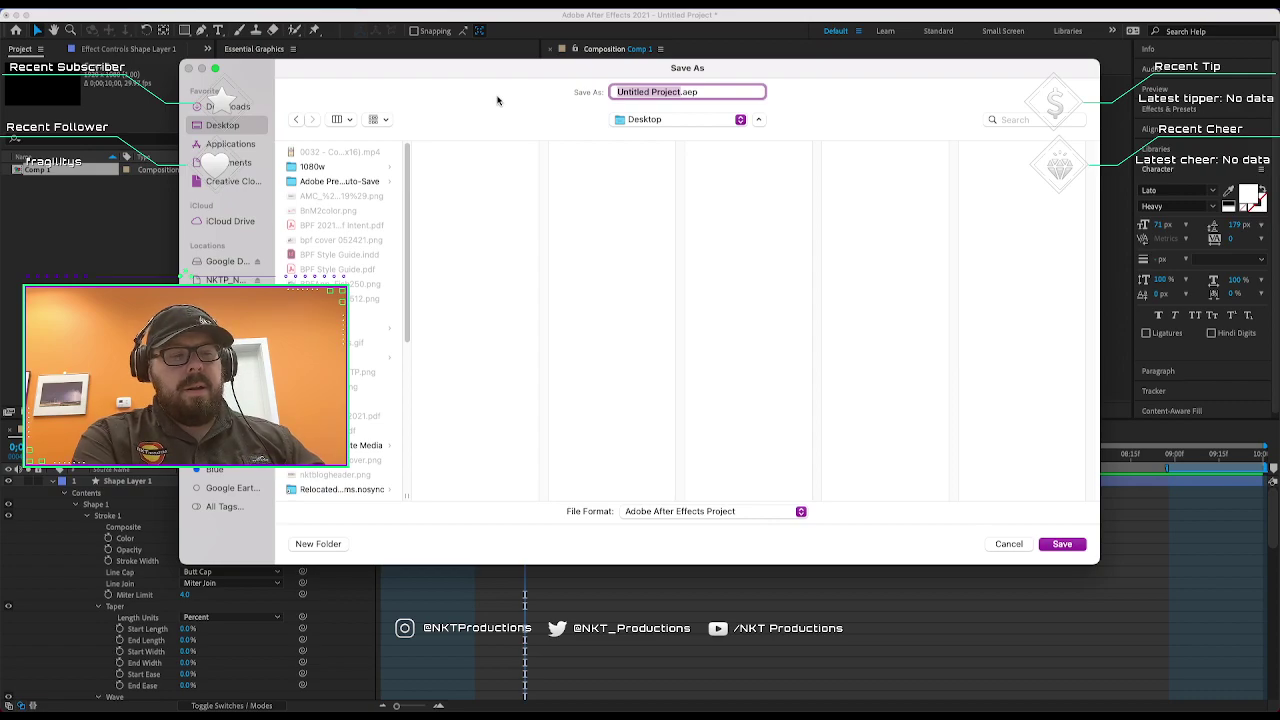
text(TwitchStreamL3)
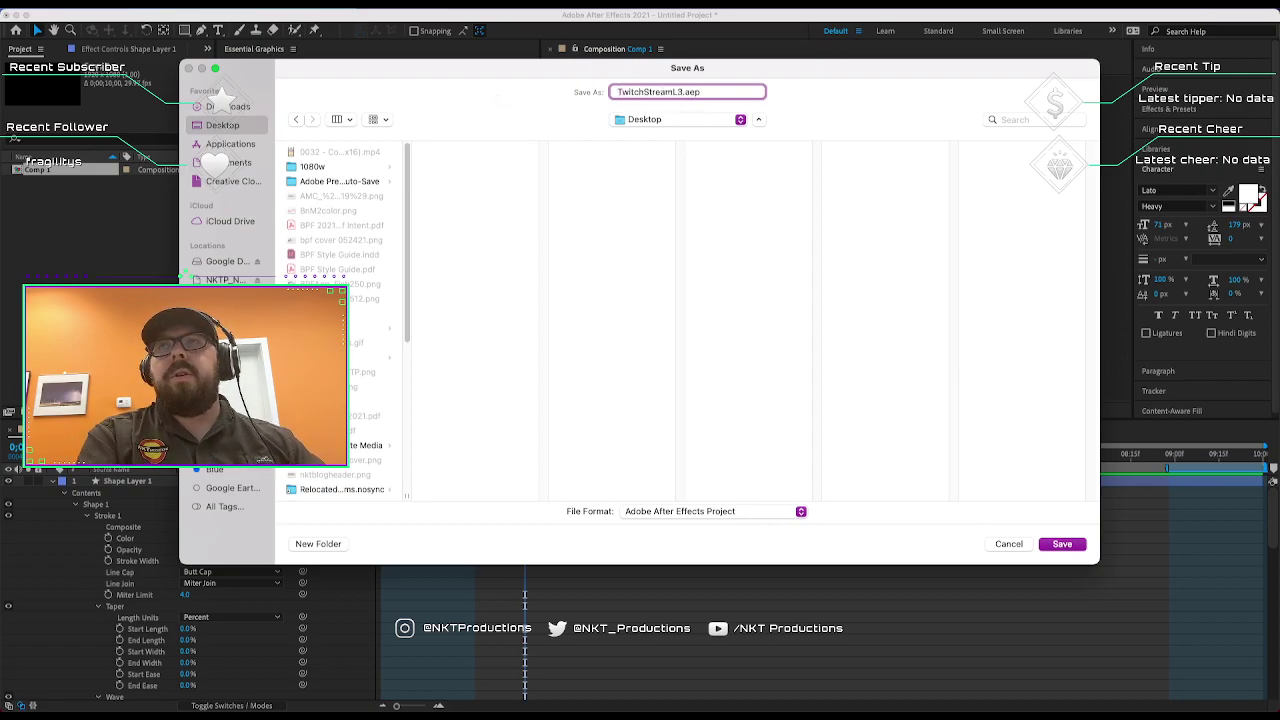
click(1062, 544)
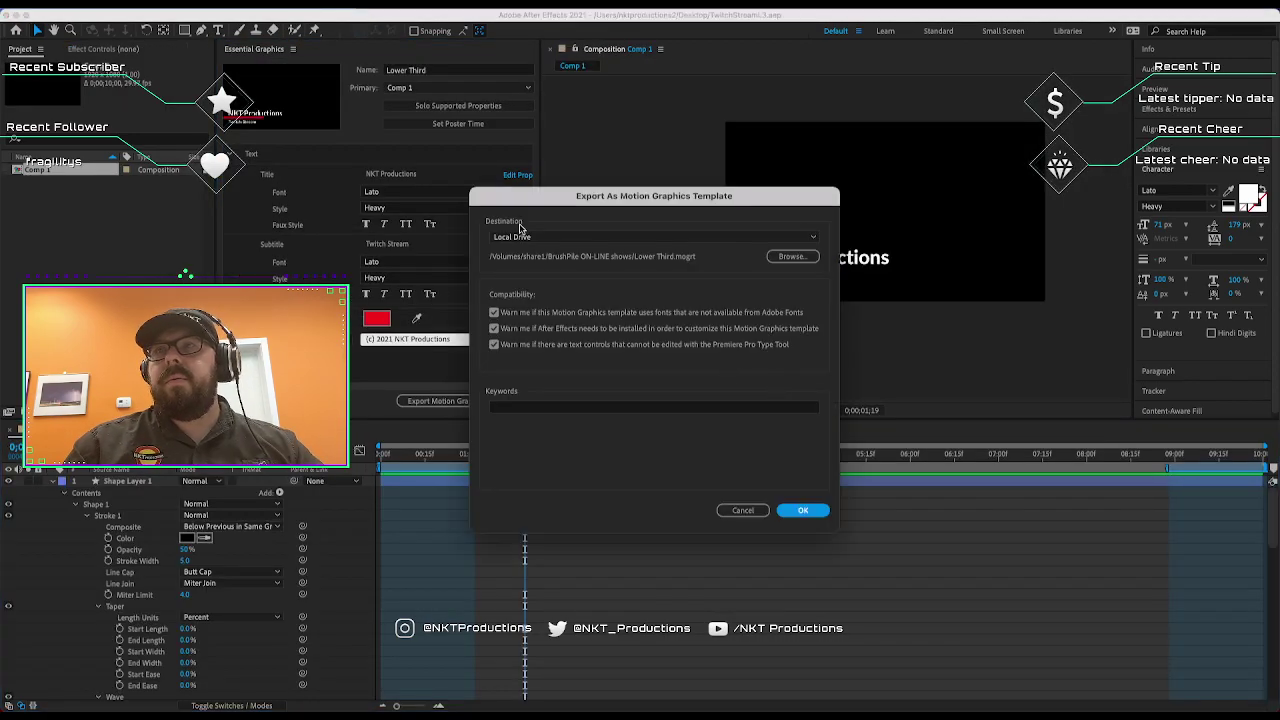
Keep Local Drive as the export destination and target Lower Third.mogrt on the Desktop.
click(523, 237)
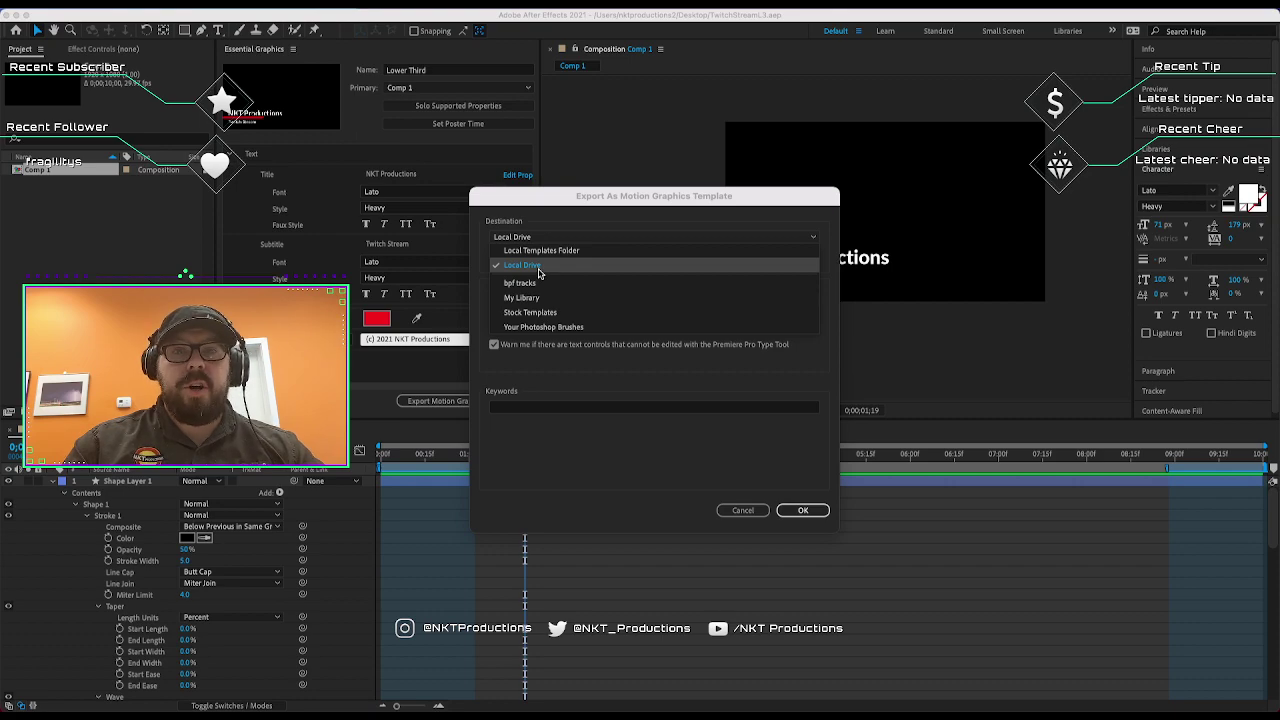
click(539, 272)
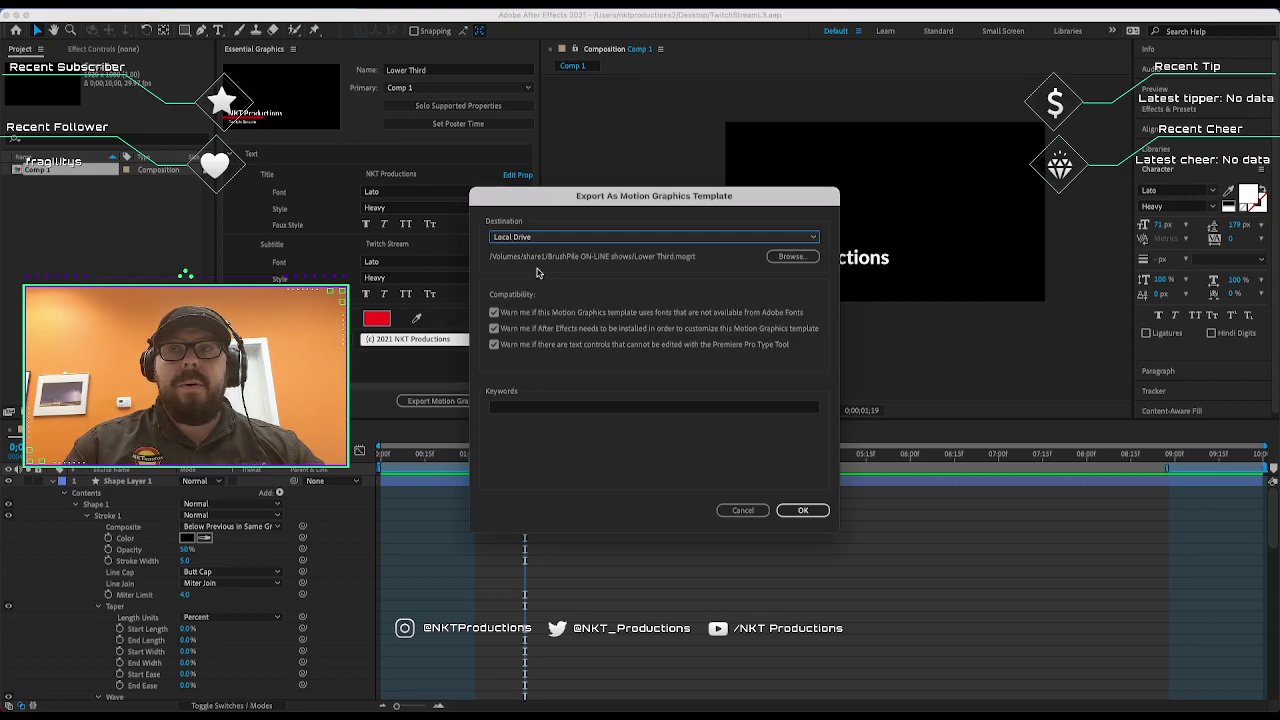
click(795, 257)
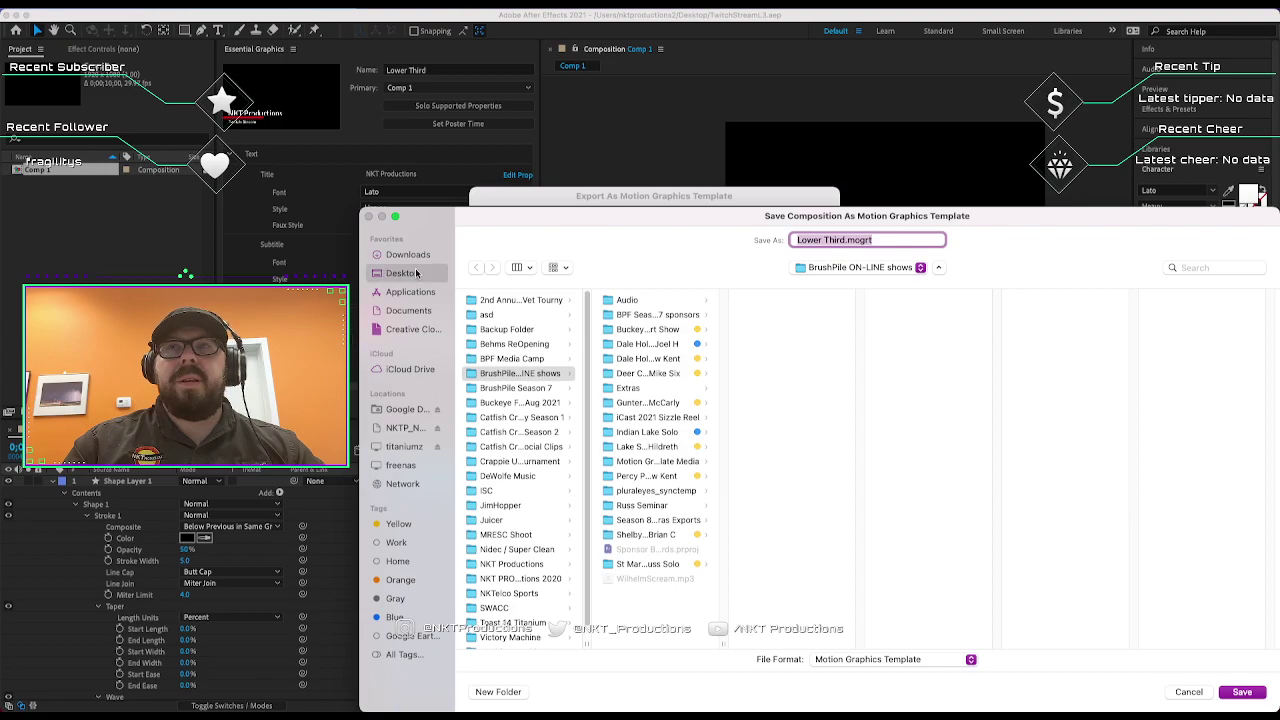
click(417, 273)
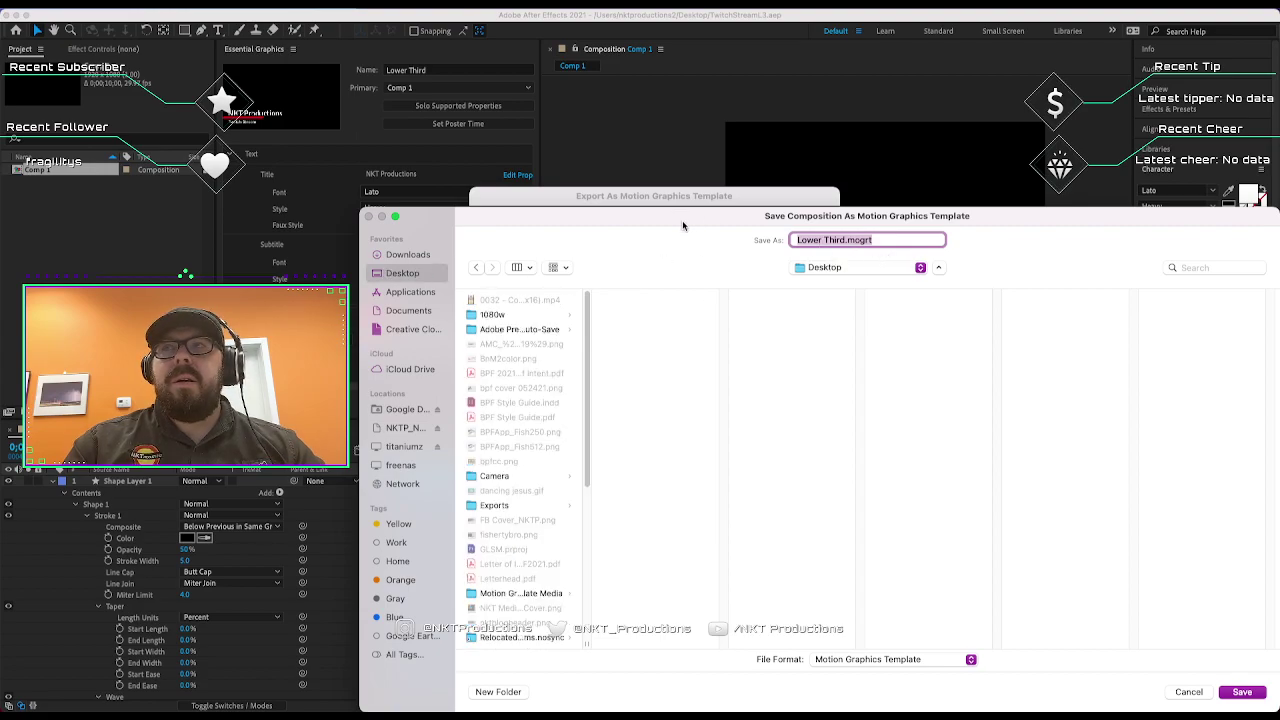
click(1240, 691)
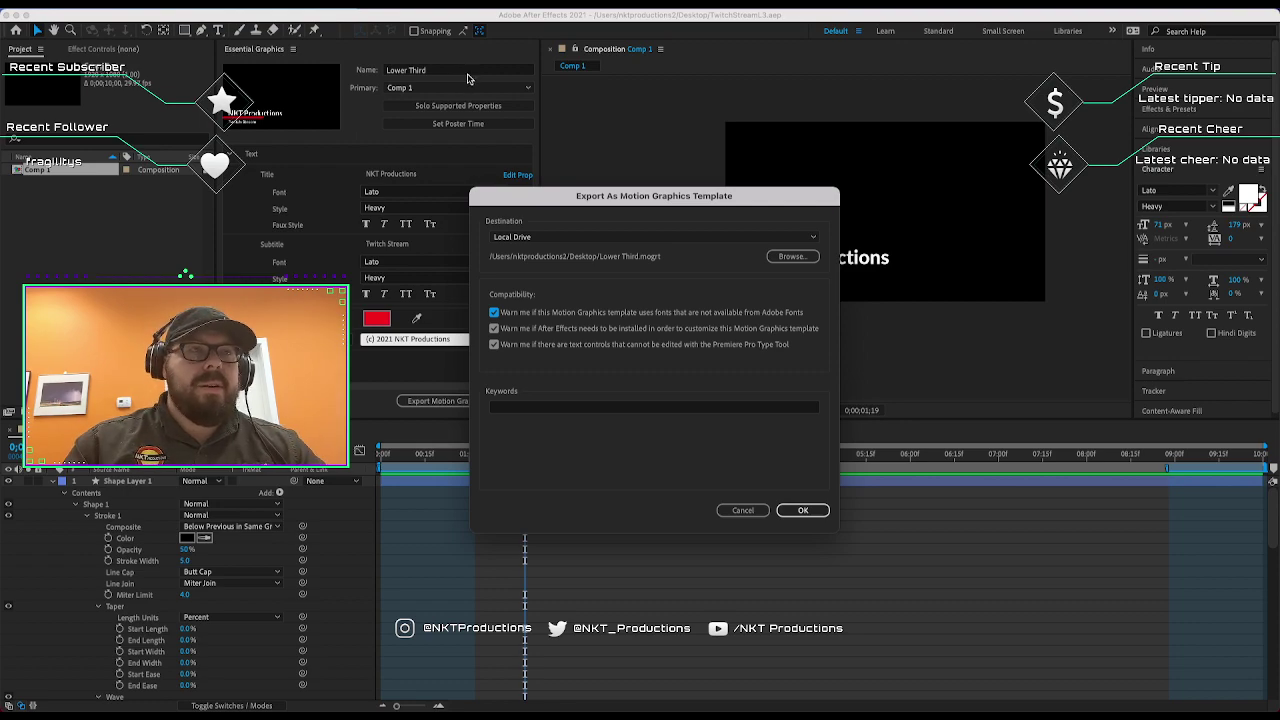
Add the keywords Lower Third, Twitch and export the motion graphics template.
click(558, 408)
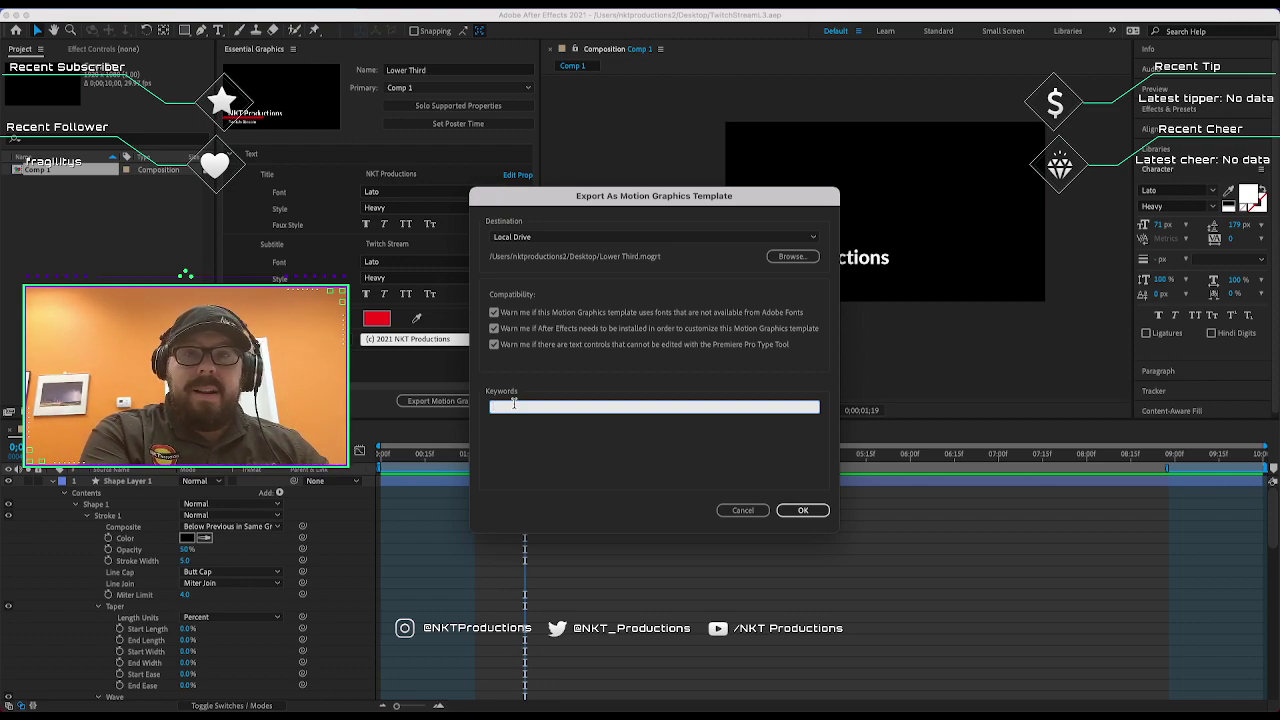
text(ower Third, Twitch)
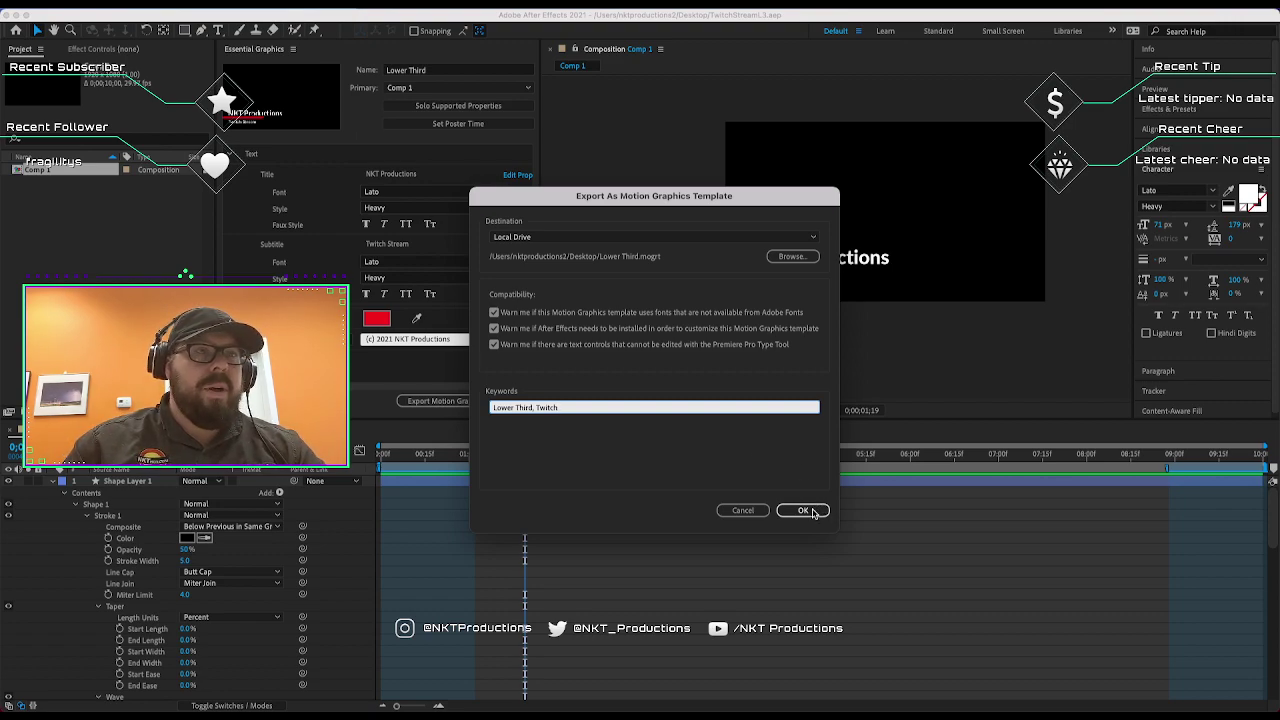
click(811, 511)
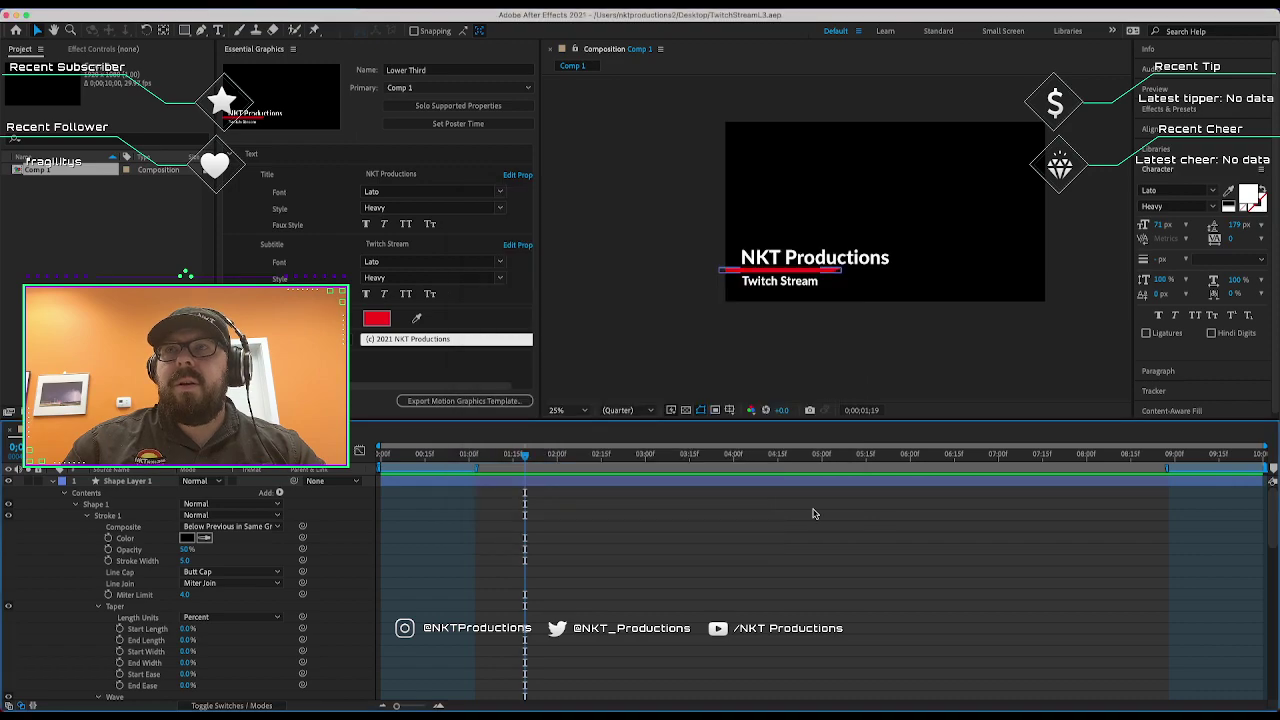
Minimize After Effects and move Lower Third.mogrt into view on the desktop.
click(665, 362)
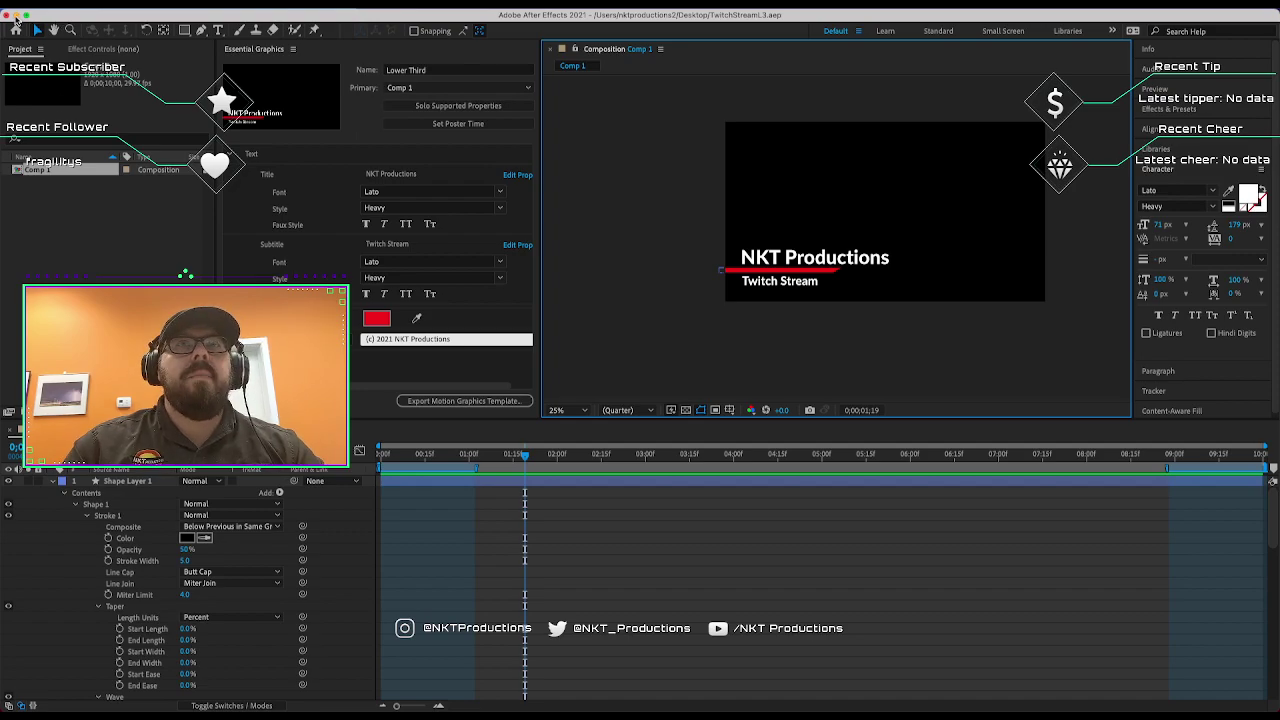
click(16, 18)
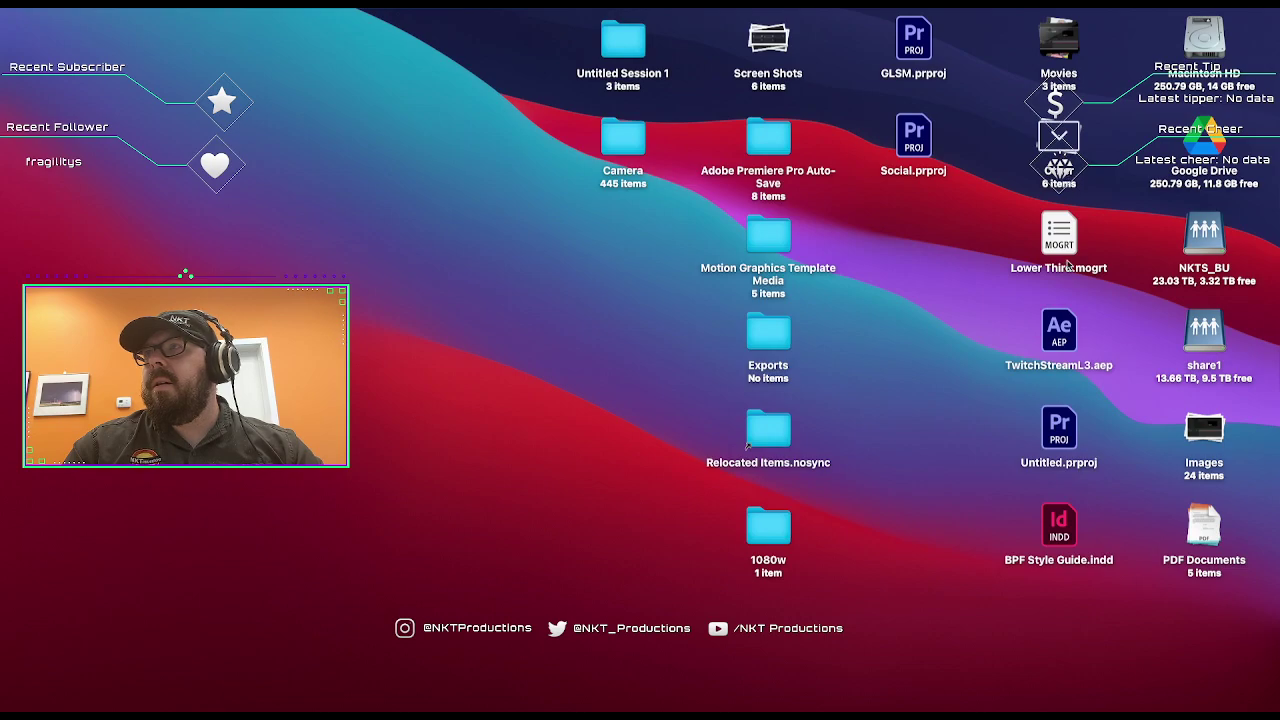
drag(1068, 263, 455, 317)
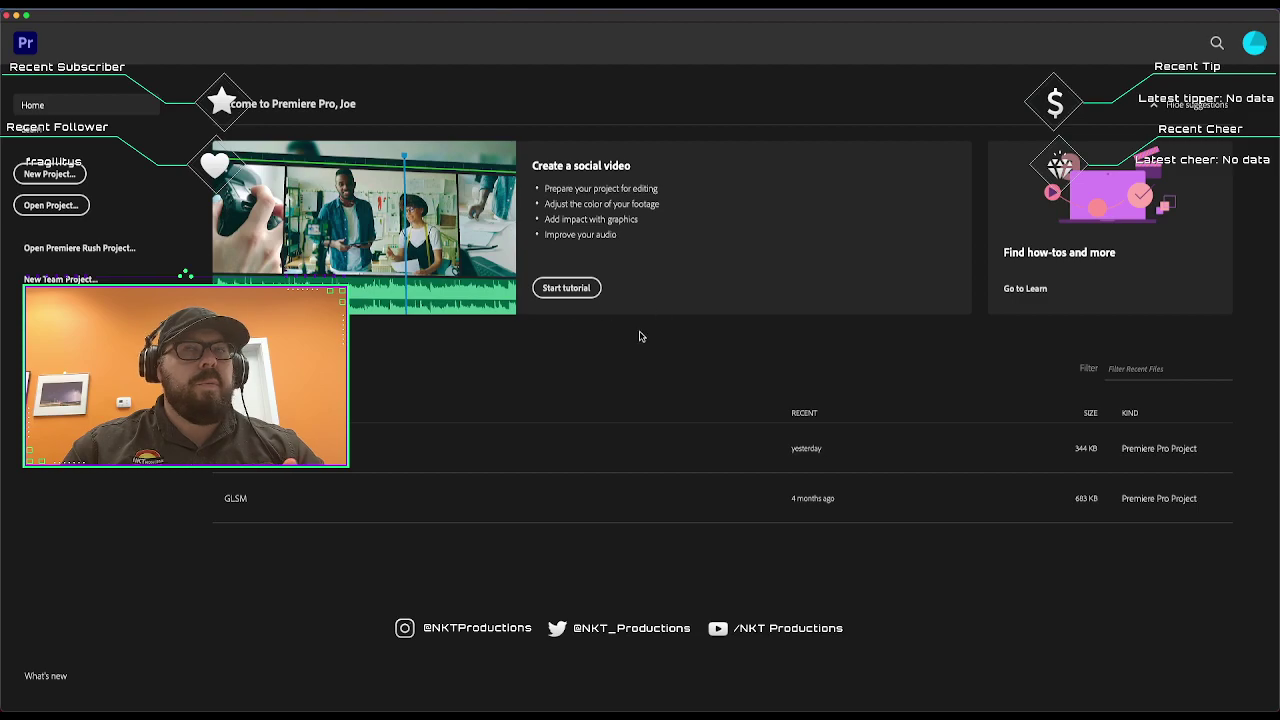
Create a new Premiere Pro project named Twitch Stream L3.
click(30, 173)
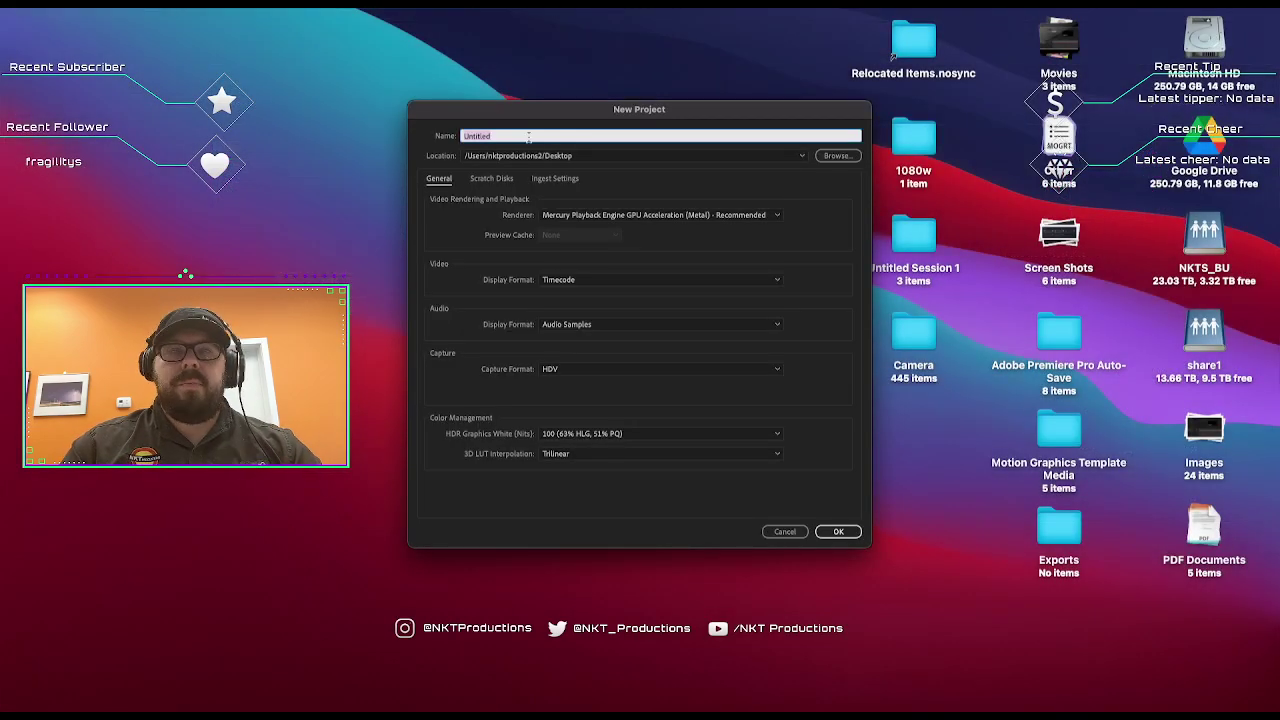
text(Twitch Stream)
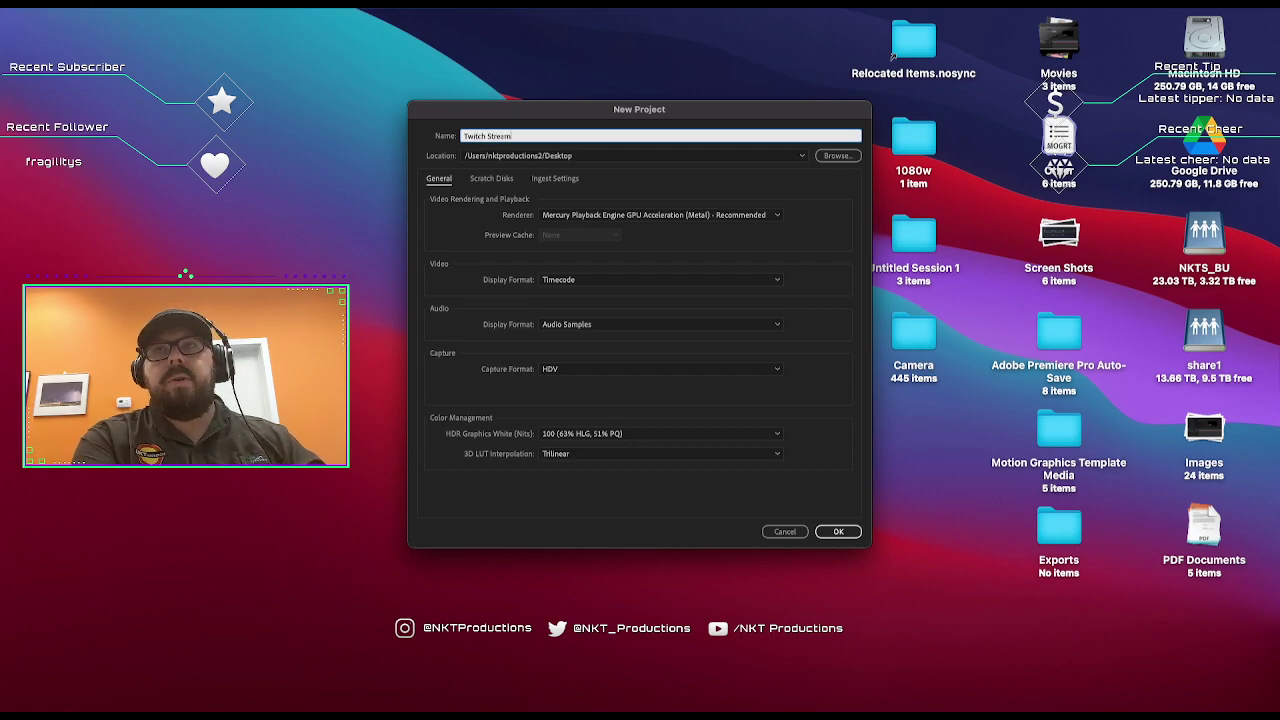
text( L3)
key(Tab)
key(Return)
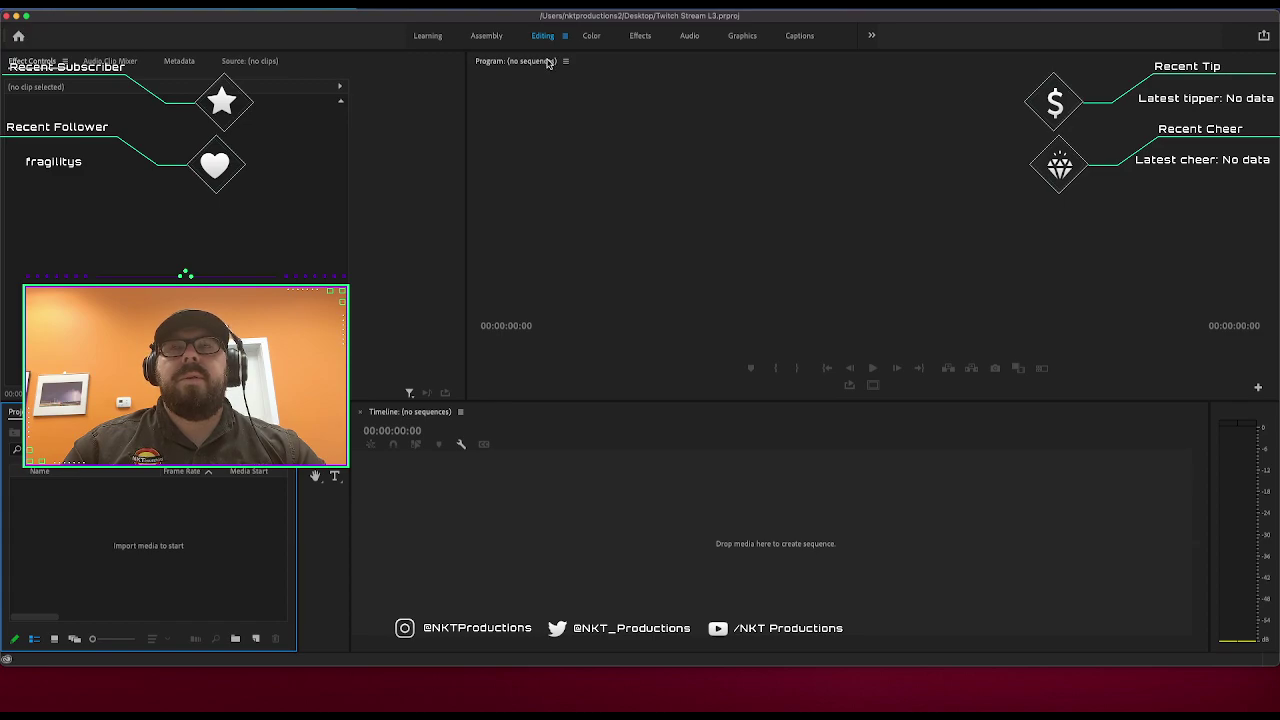
In the Graphics workspace, install Lower Third.mogrt from the Desktop into Essential Graphics.
click(740, 36)
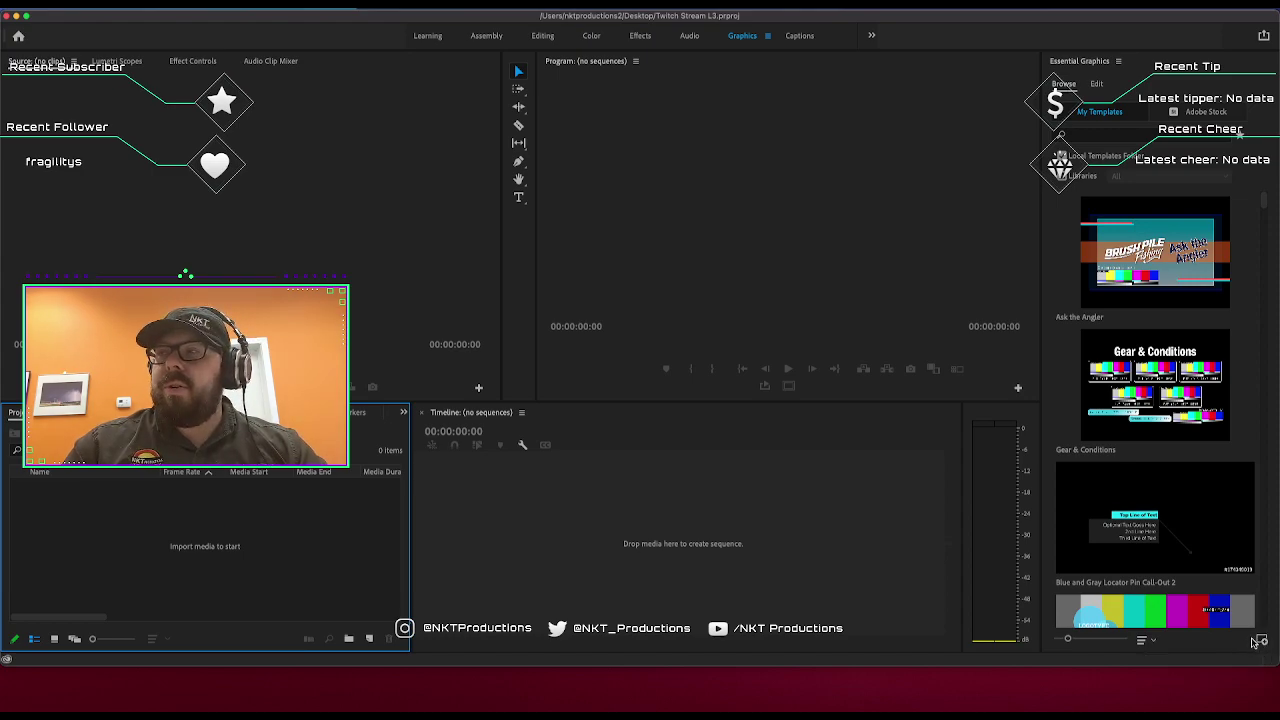
click(1262, 643)
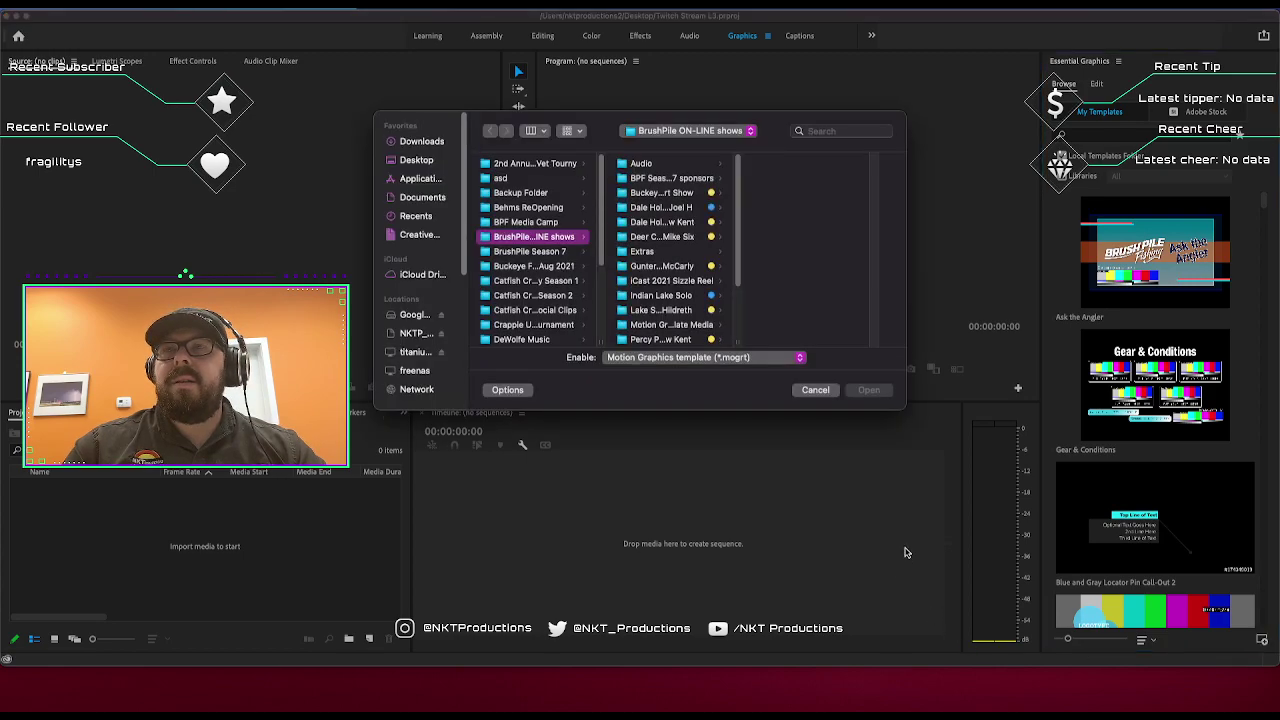
click(692, 131)
click(695, 133)
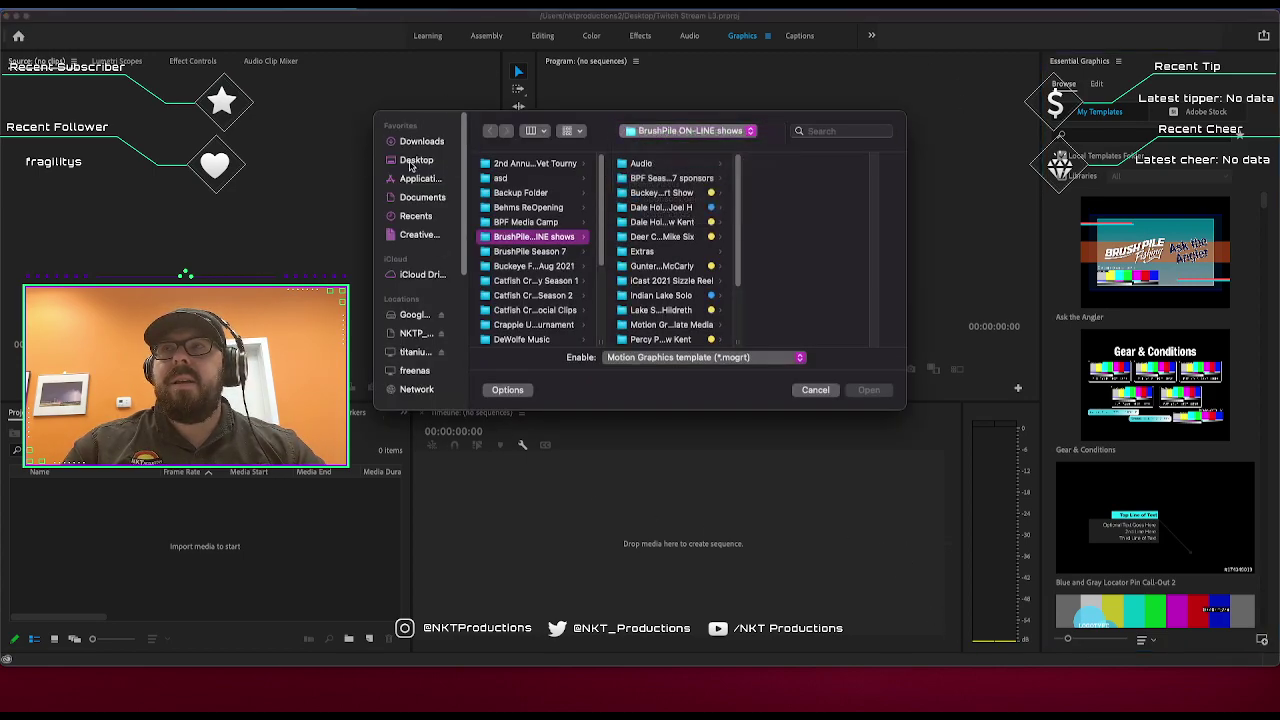
click(414, 160)
scroll(547, 217, down, 5)
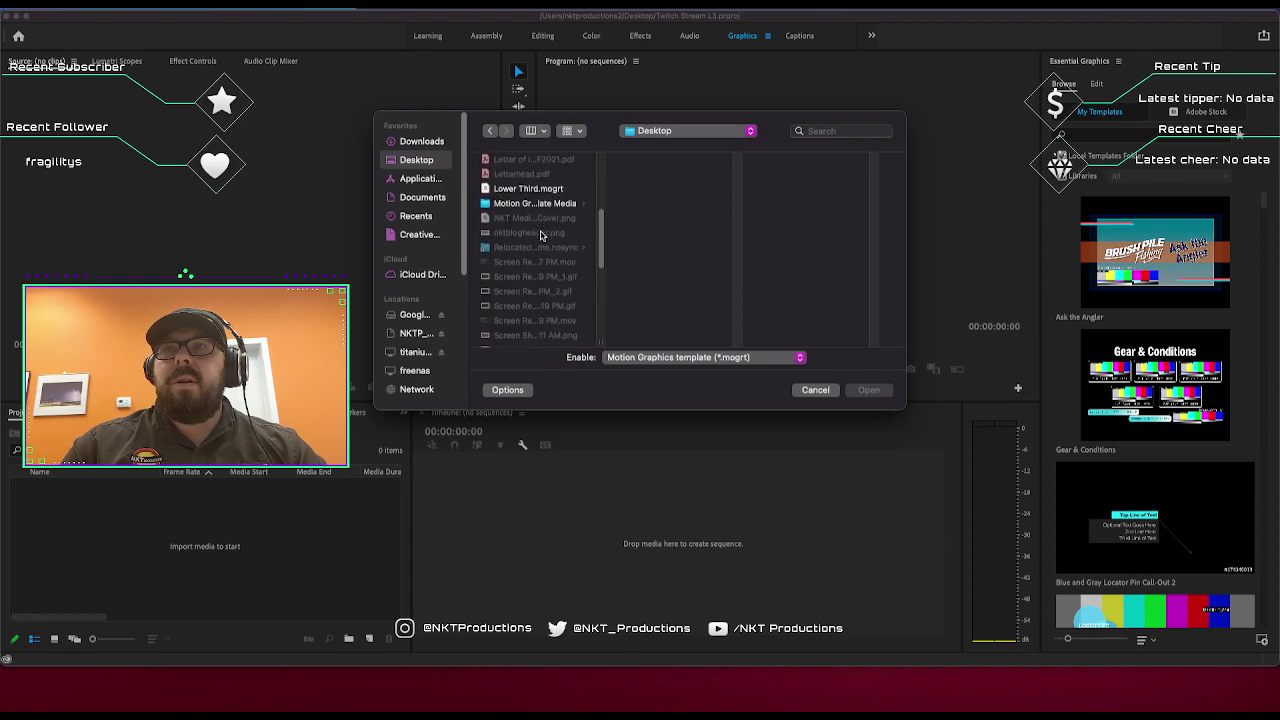
click(554, 334)
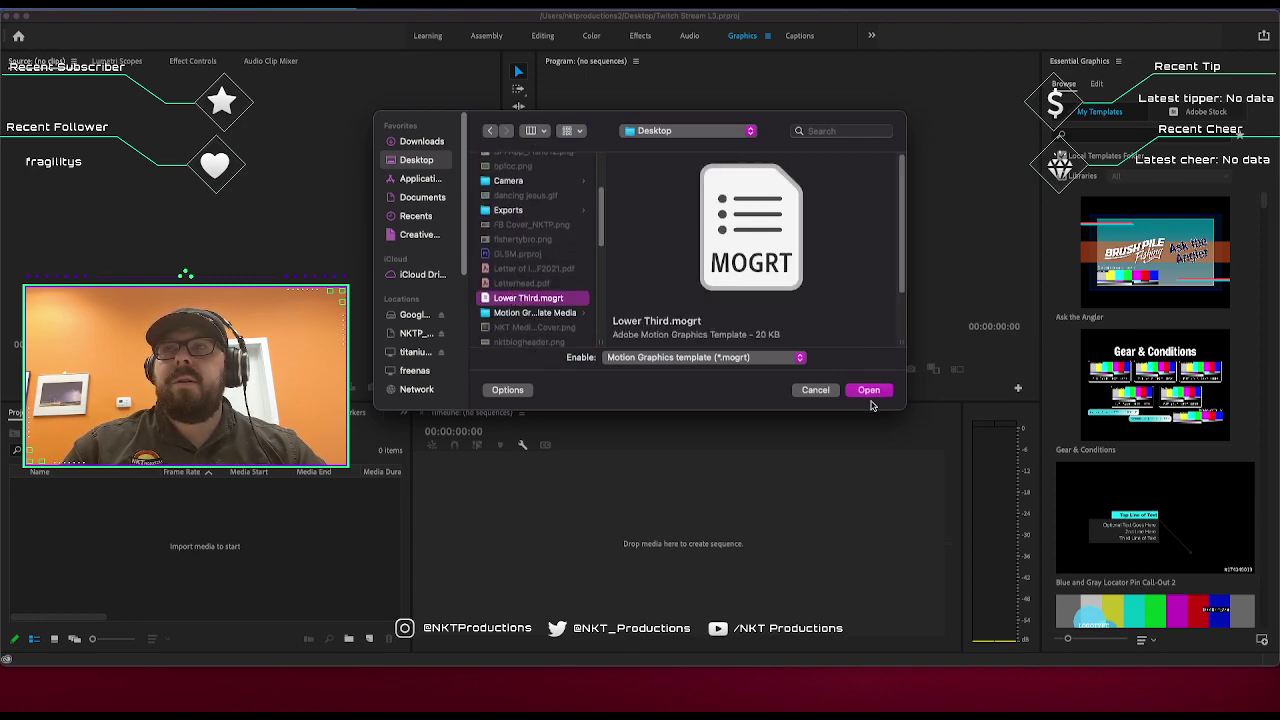
click(876, 392)
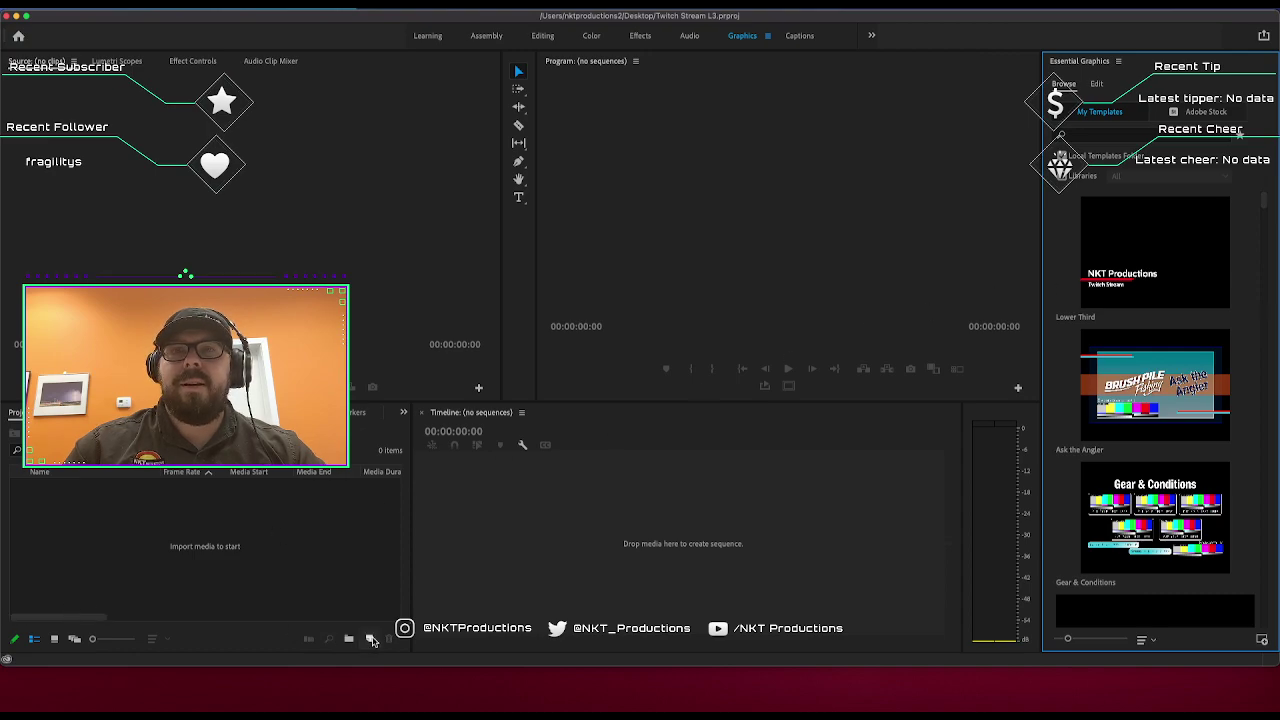
Create Sequence 01 with the default sequence settings.
click(369, 638)
click(405, 490)
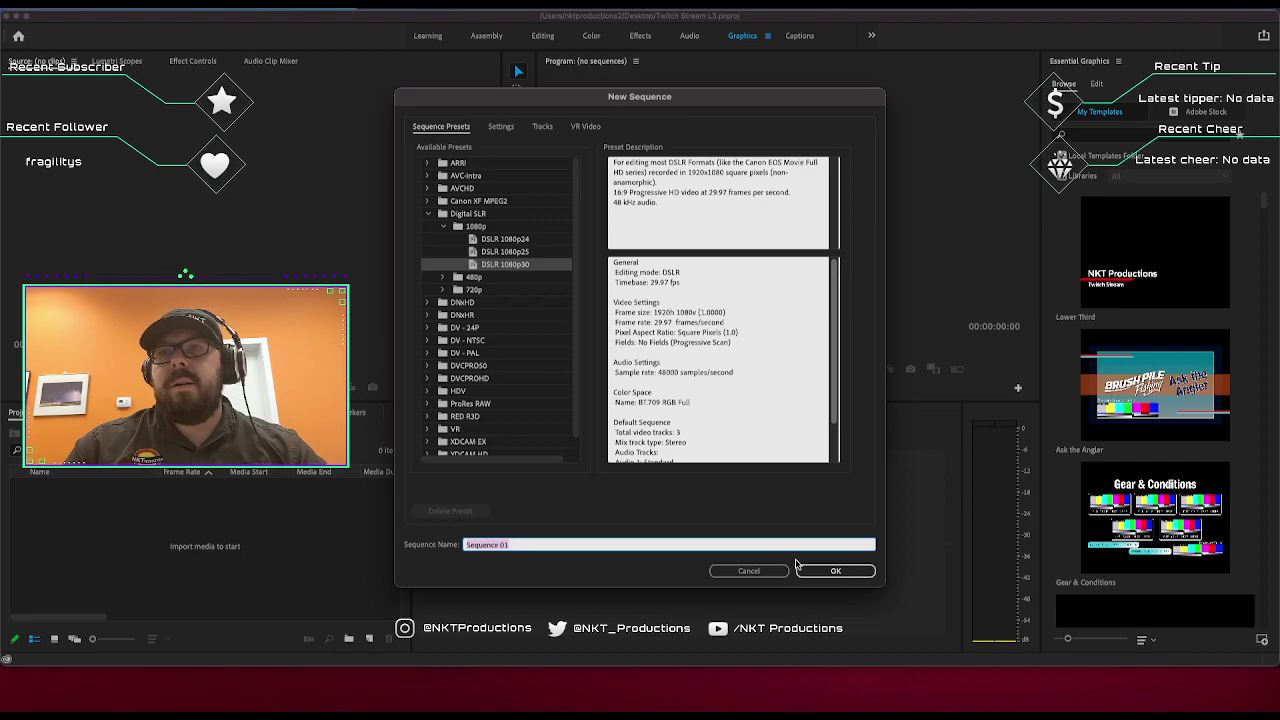
click(808, 573)
Place an HD Bars and Tone clip at the start of V1, extend it, and play it back.
right_click(165, 500)
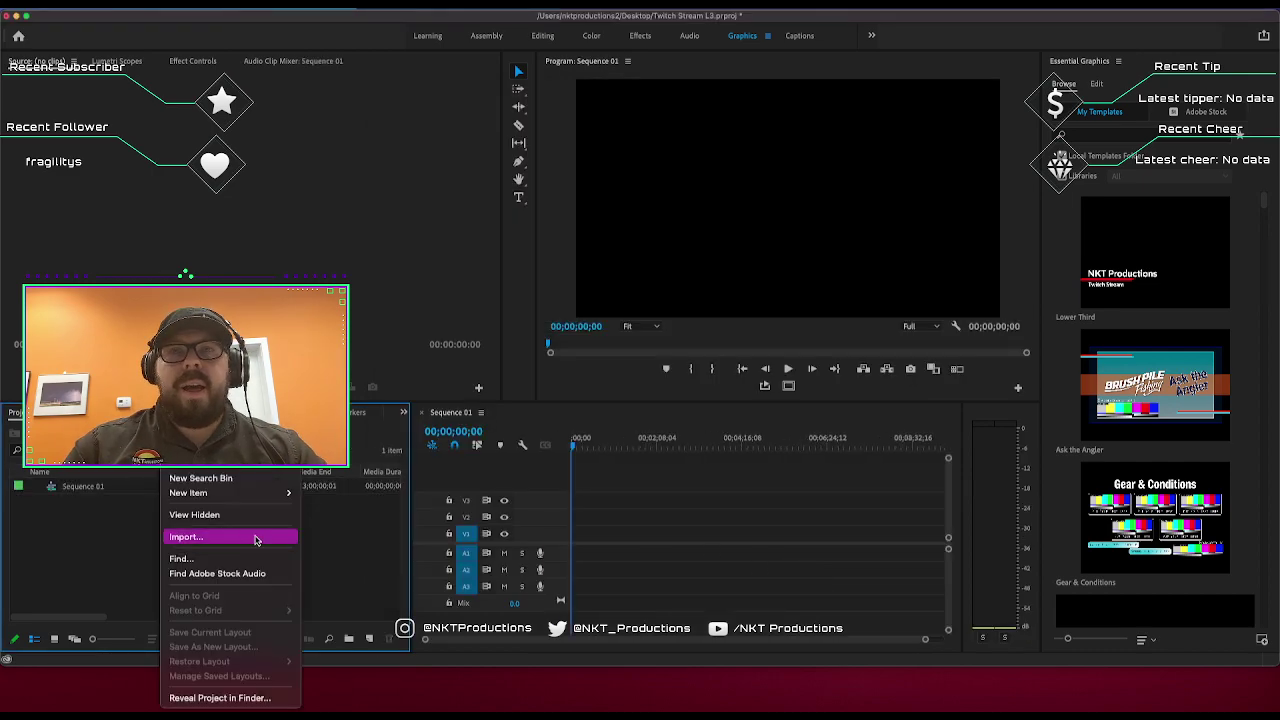
mouse_move(267, 497)
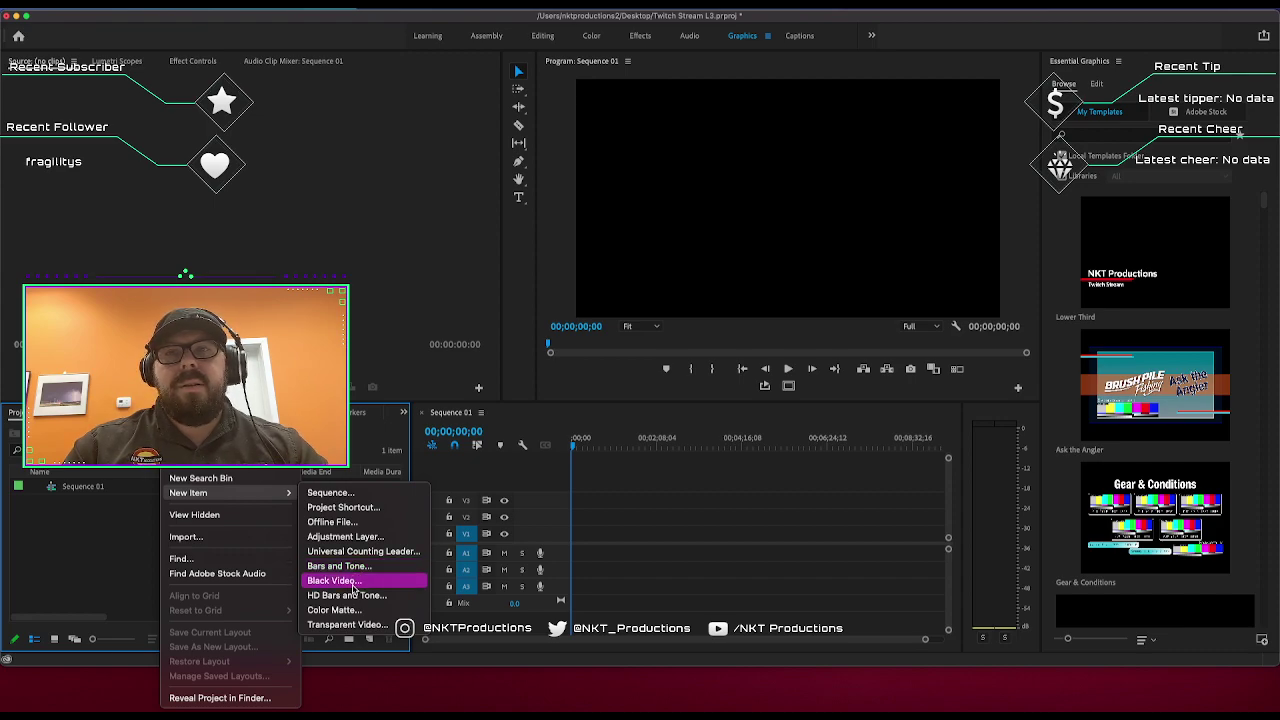
click(350, 595)
click(724, 418)
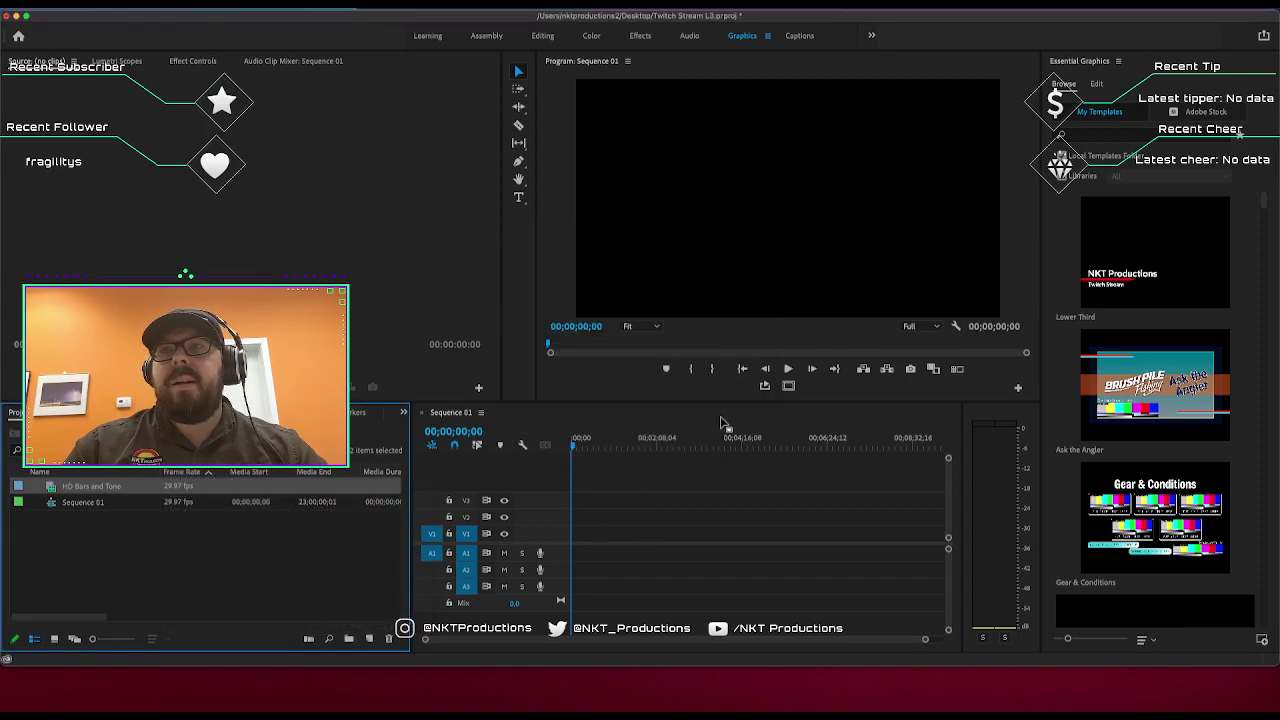
drag(75, 487, 575, 534)
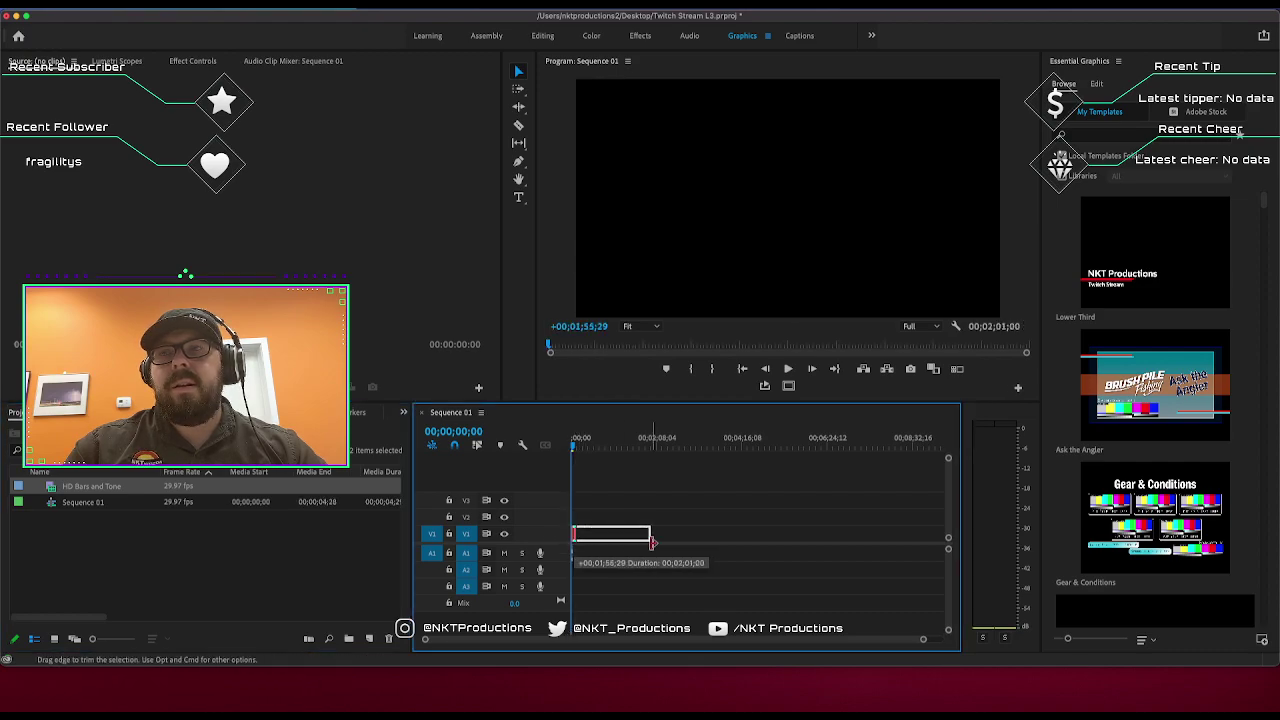
click(572, 557)
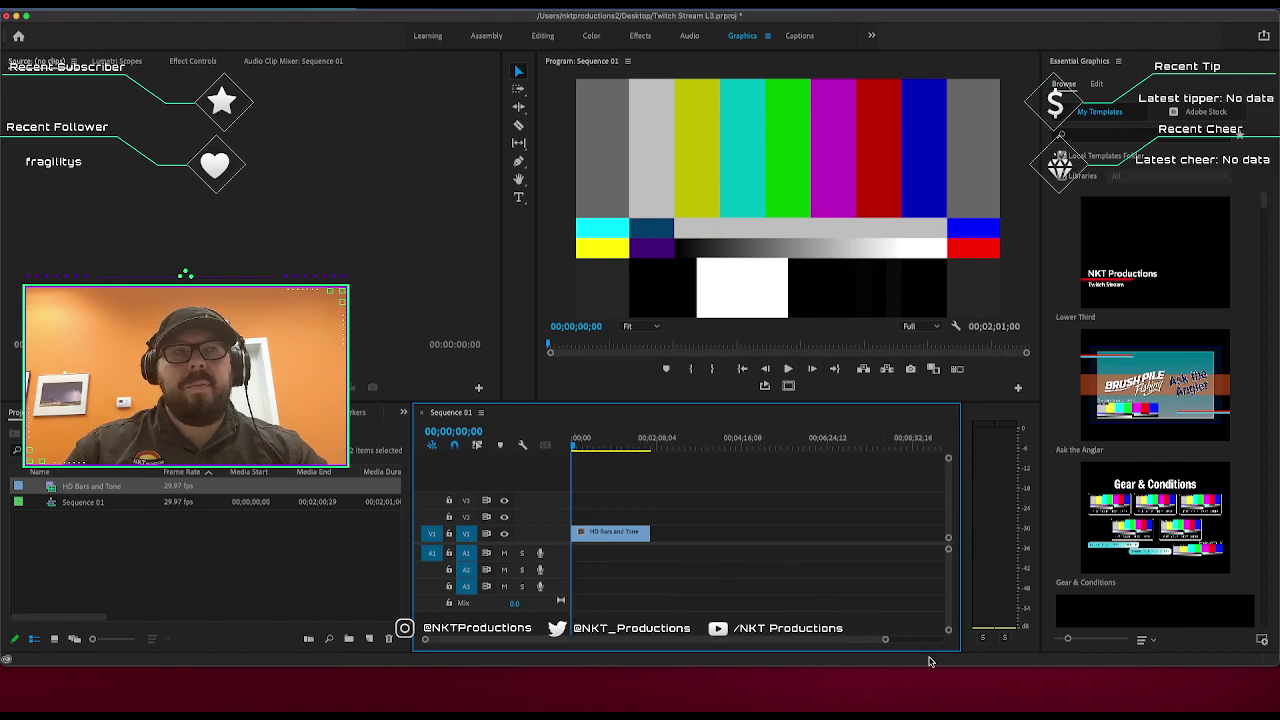
drag(893, 637, 746, 640)
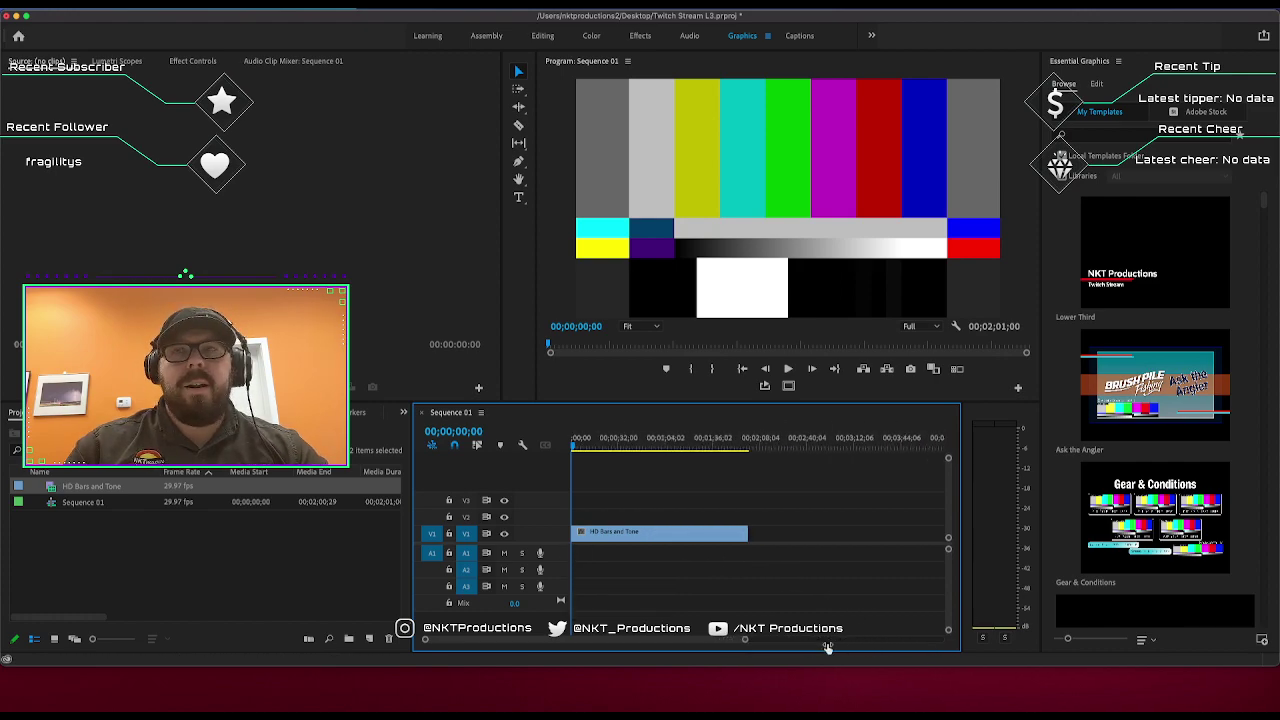
key(space)
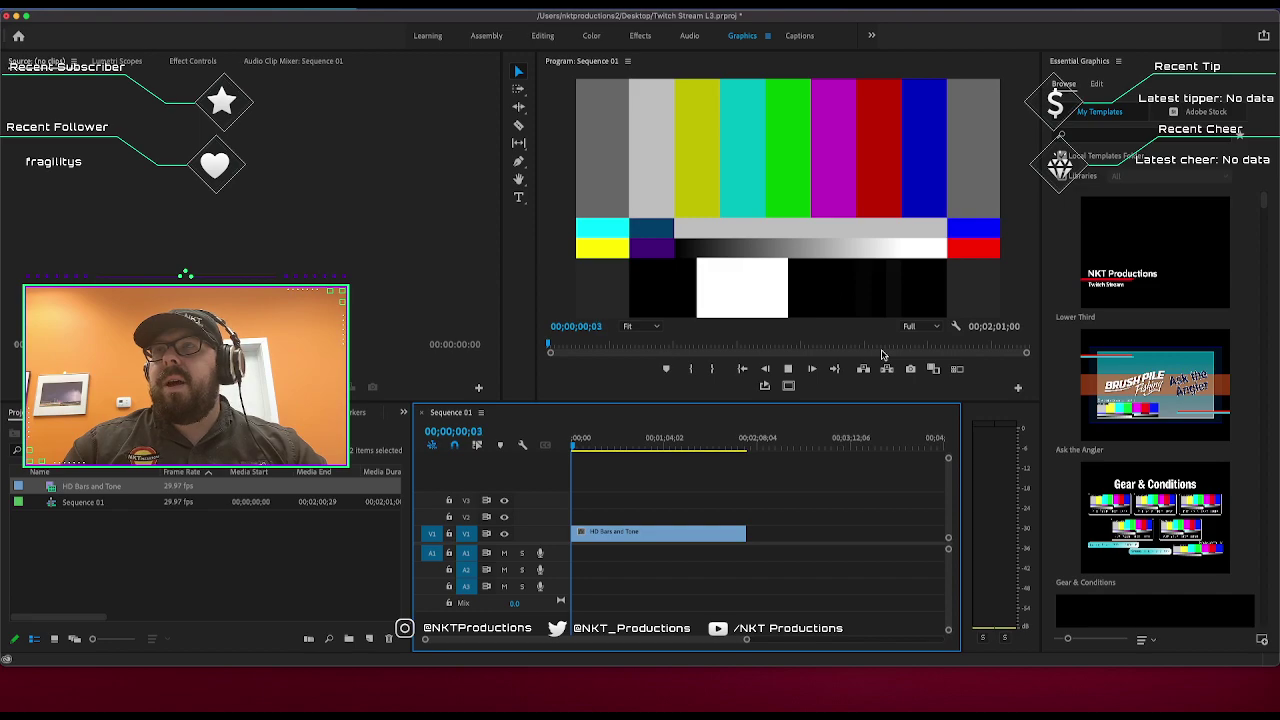
click(586, 437)
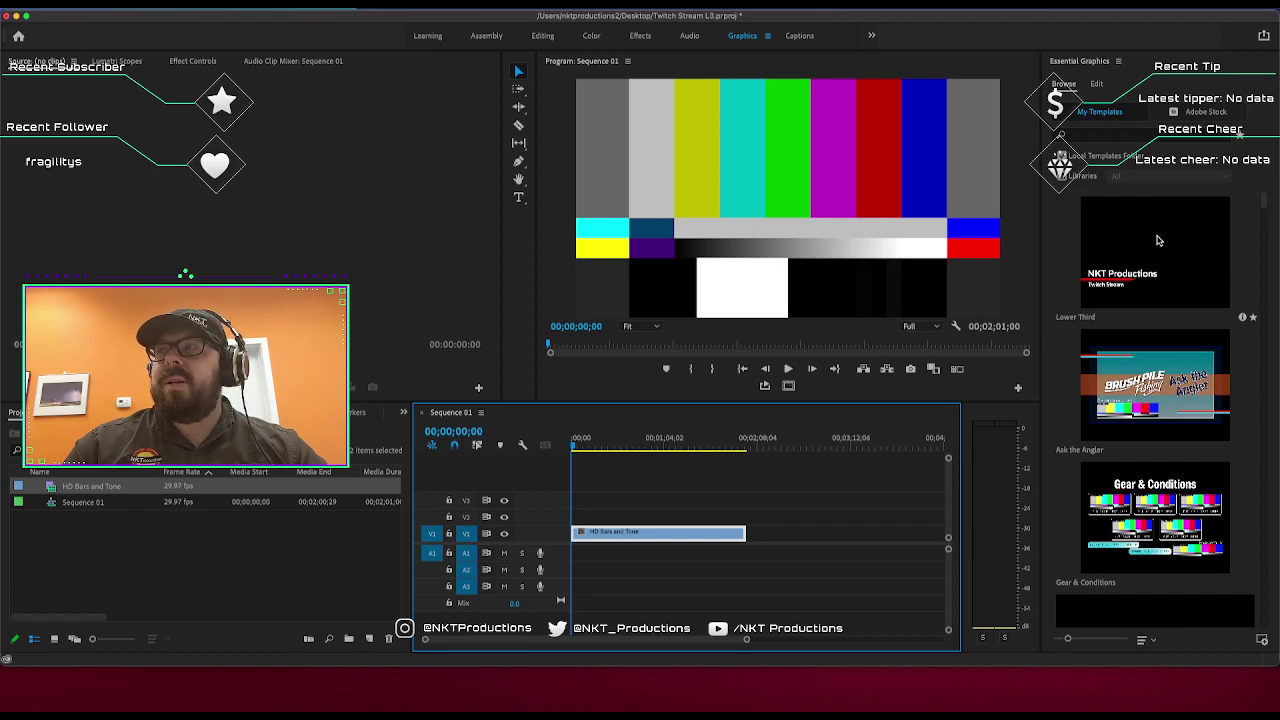
Place Lower Third on V2 above the bars, preview it, then select the clip for editing.
drag(1157, 240, 572, 521)
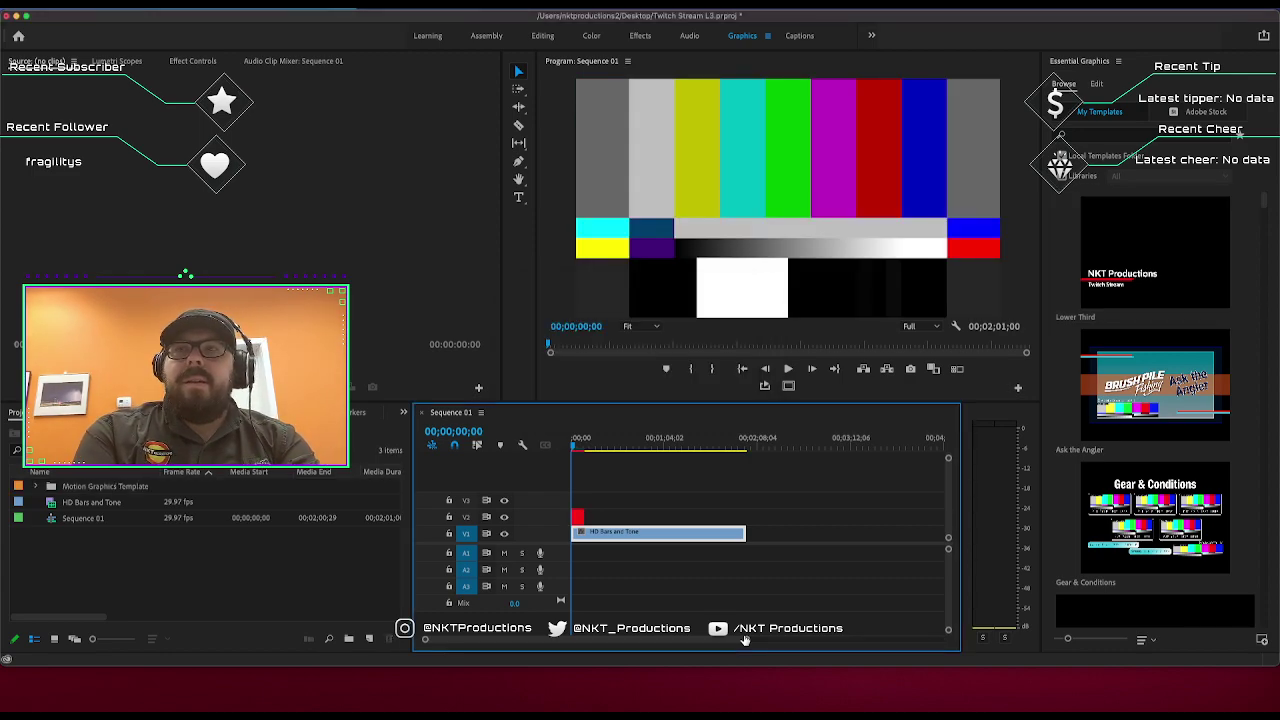
key(equal)
key(equal)
key(equal)
key(equal)
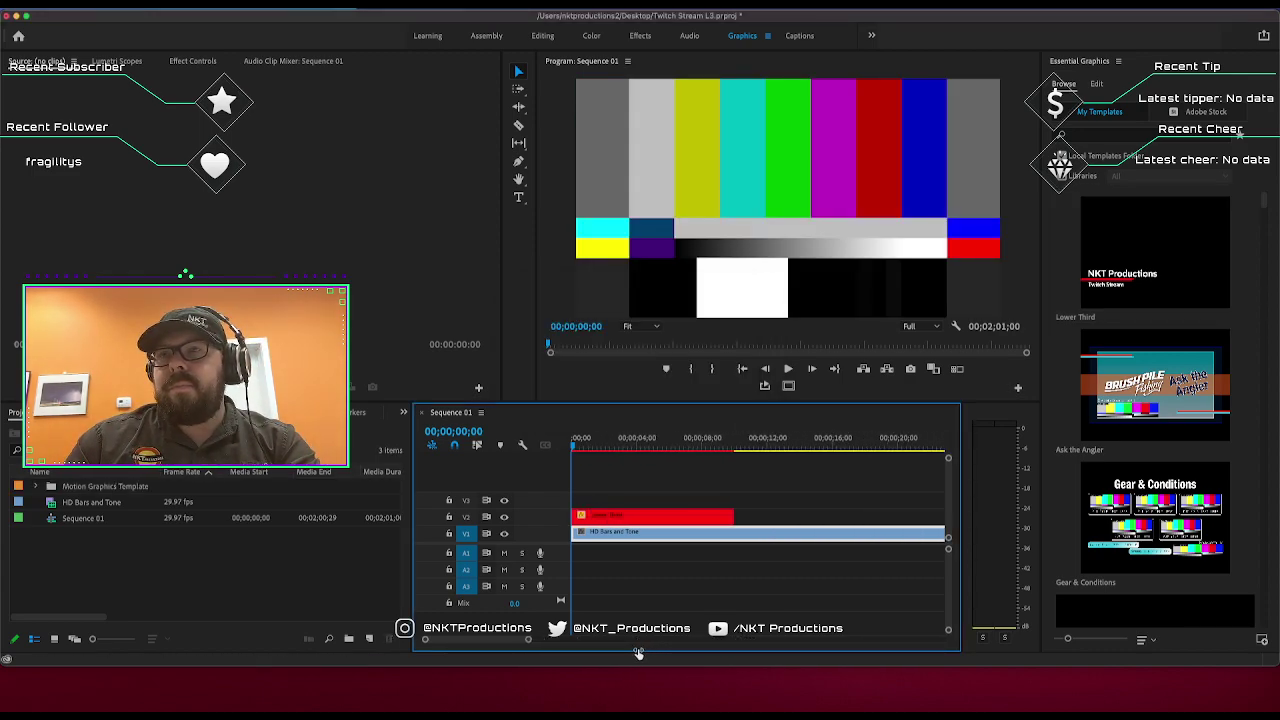
click(779, 371)
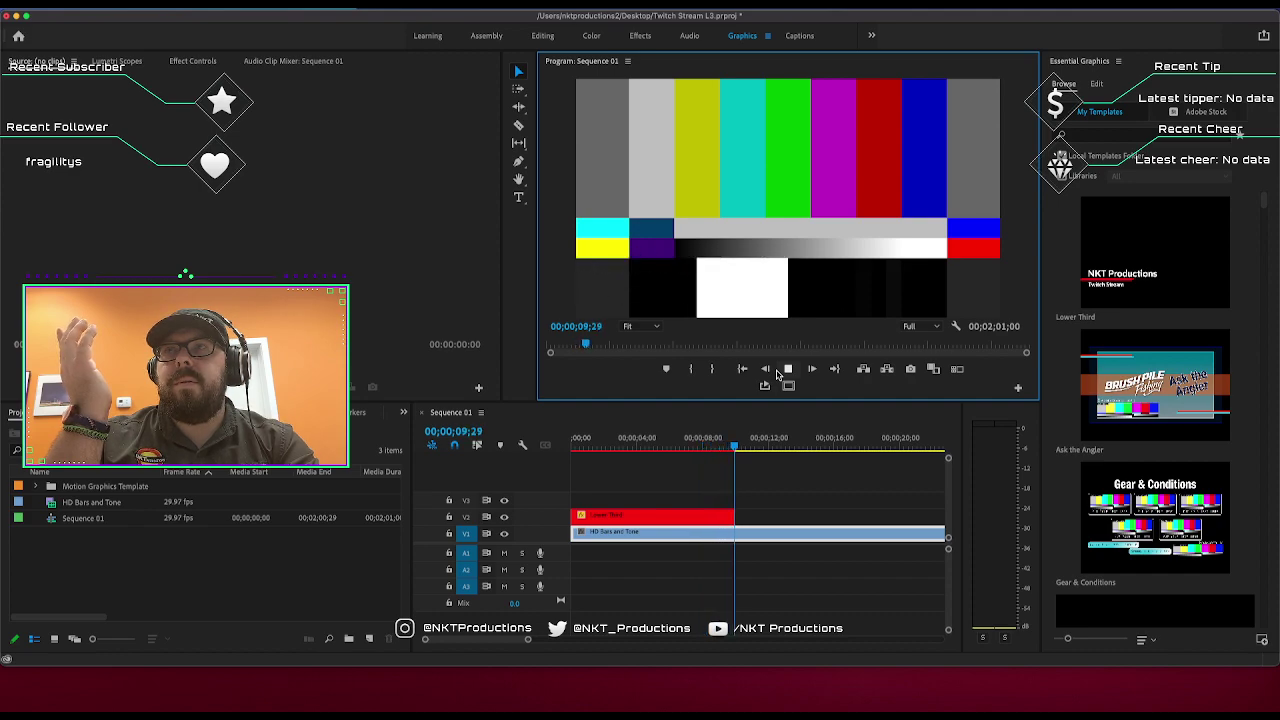
click(784, 370)
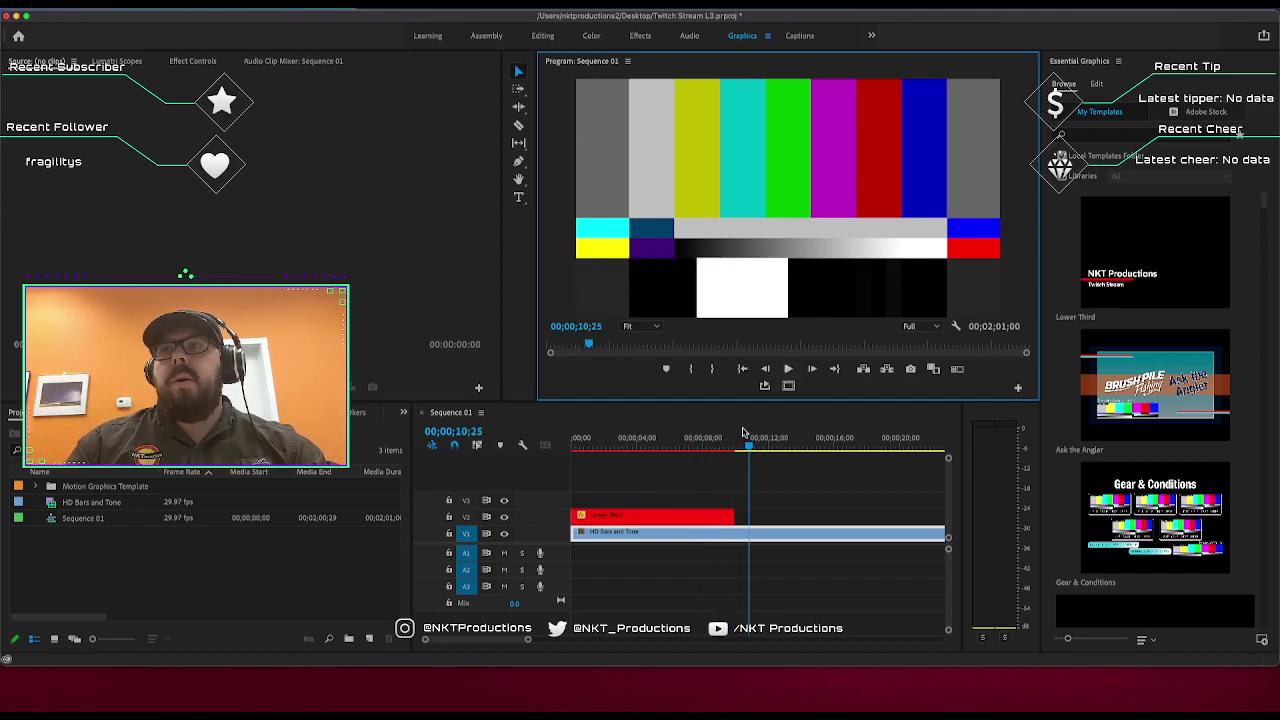
click(686, 474)
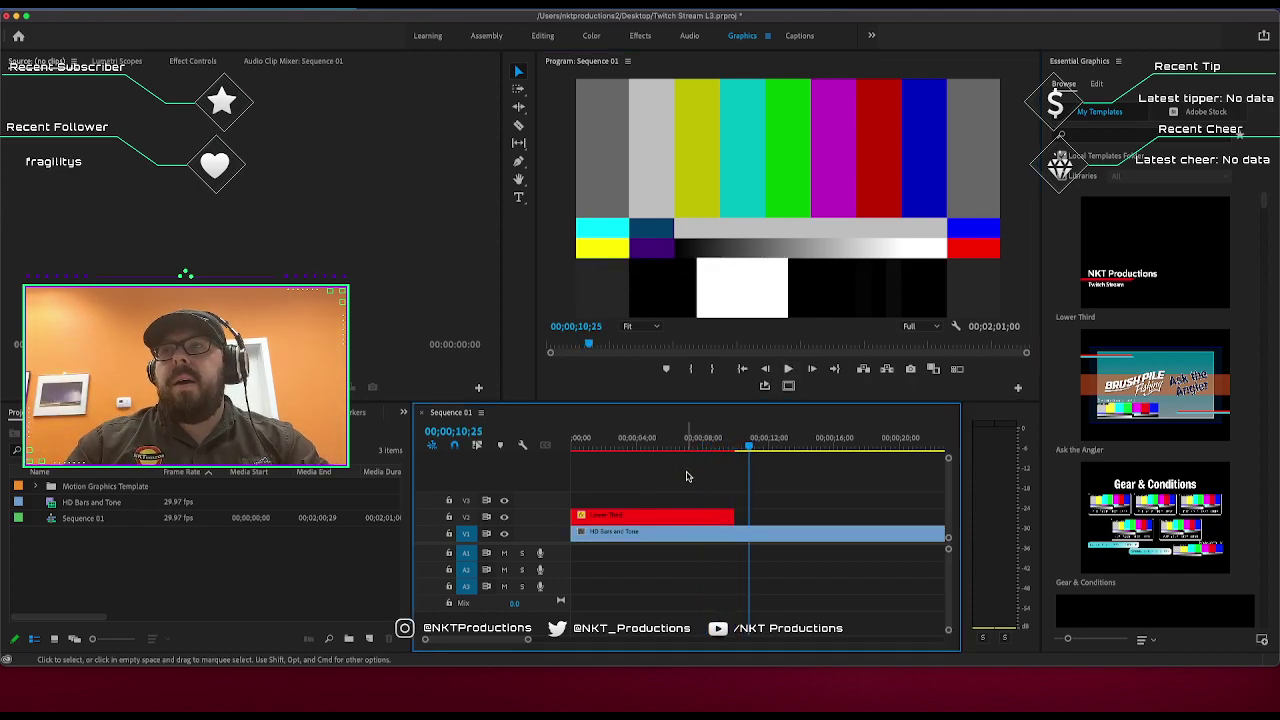
click(684, 521)
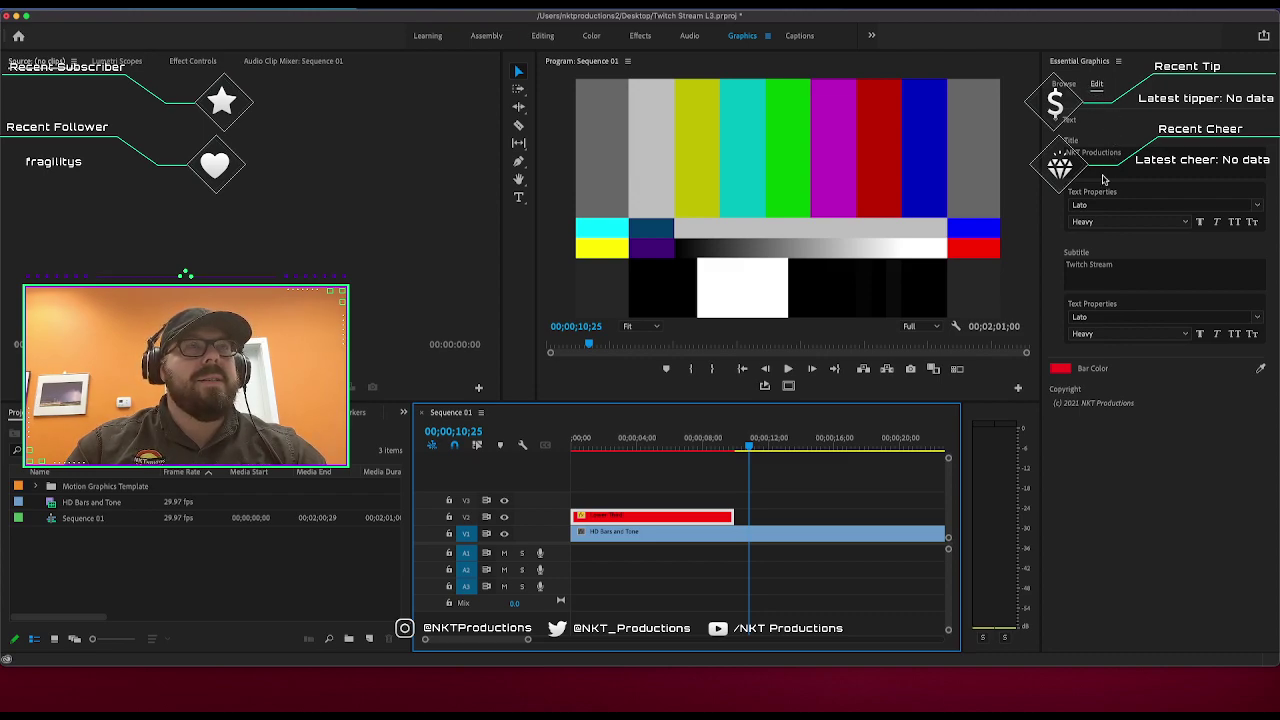
Clear the title text and set the title font to Luckiest Guy.
click(1092, 155)
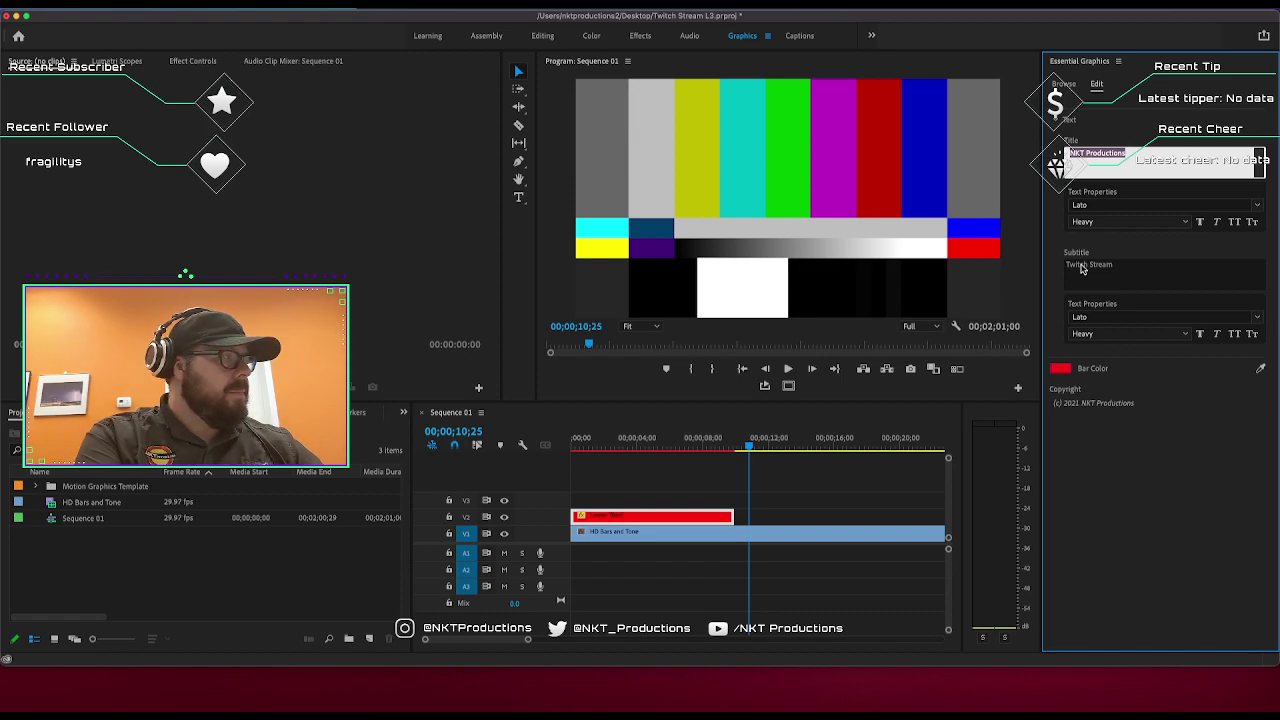
key(BackSpace)
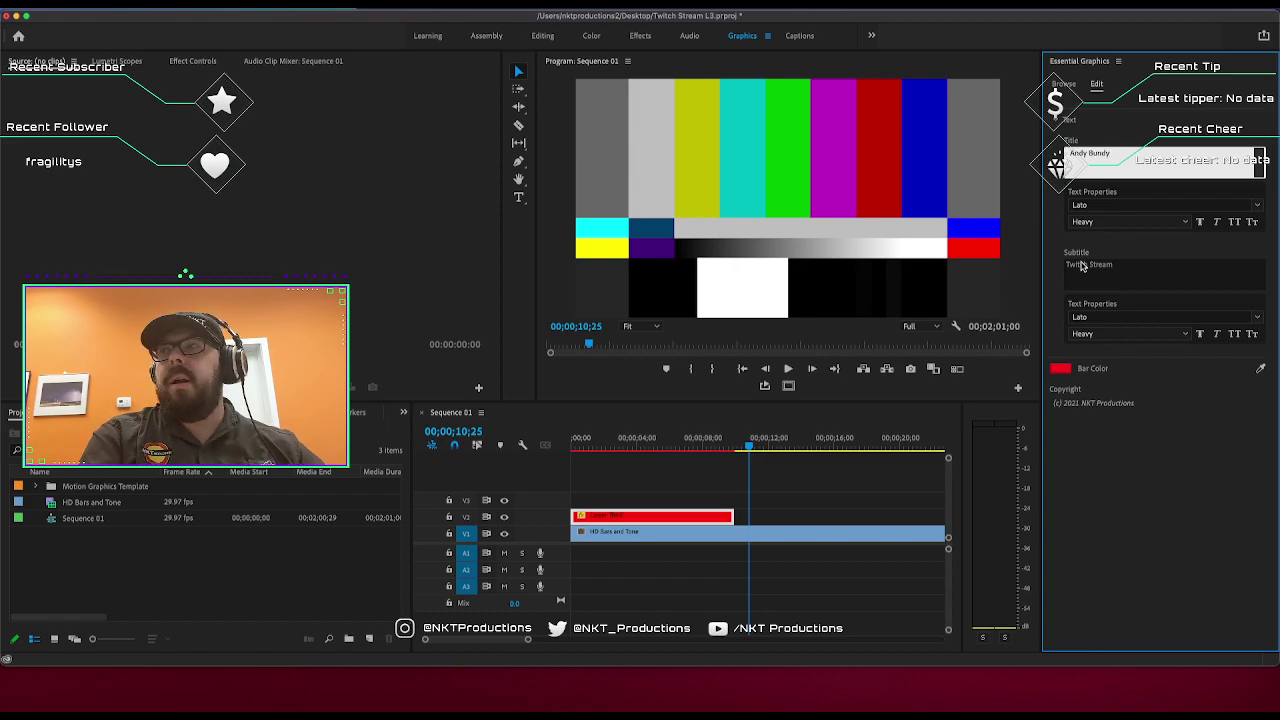
click(1157, 205)
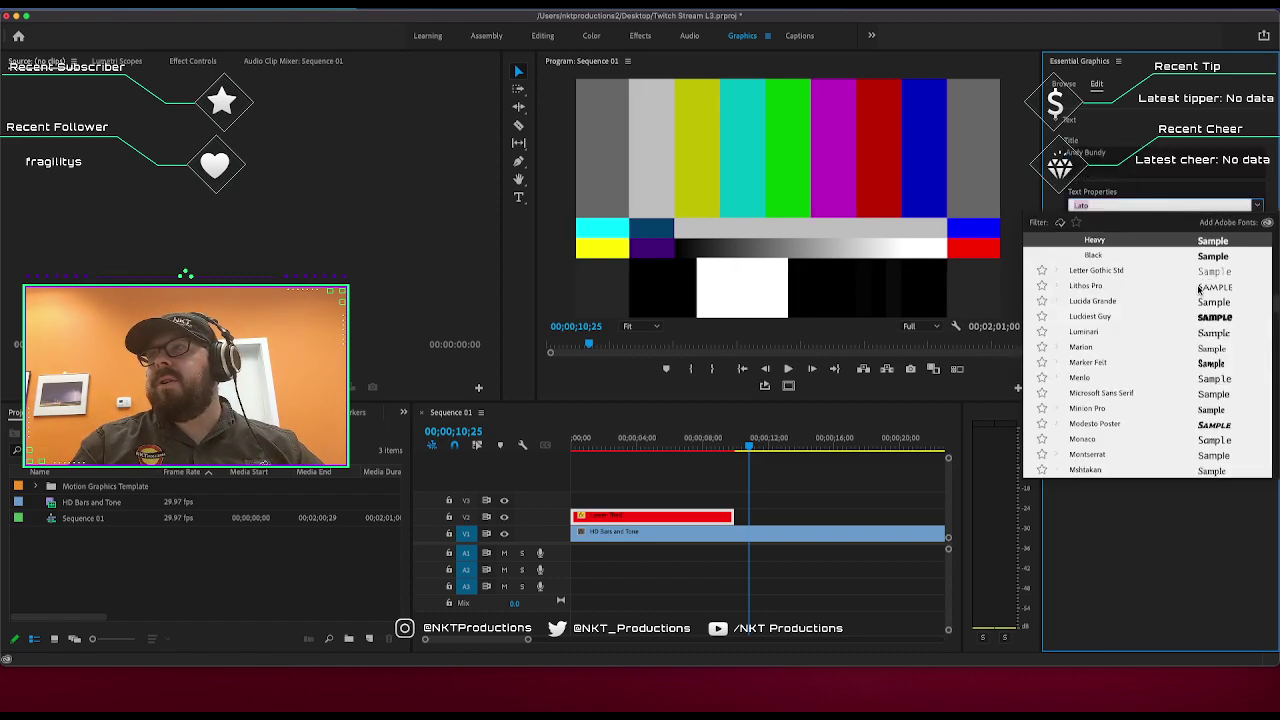
click(1103, 317)
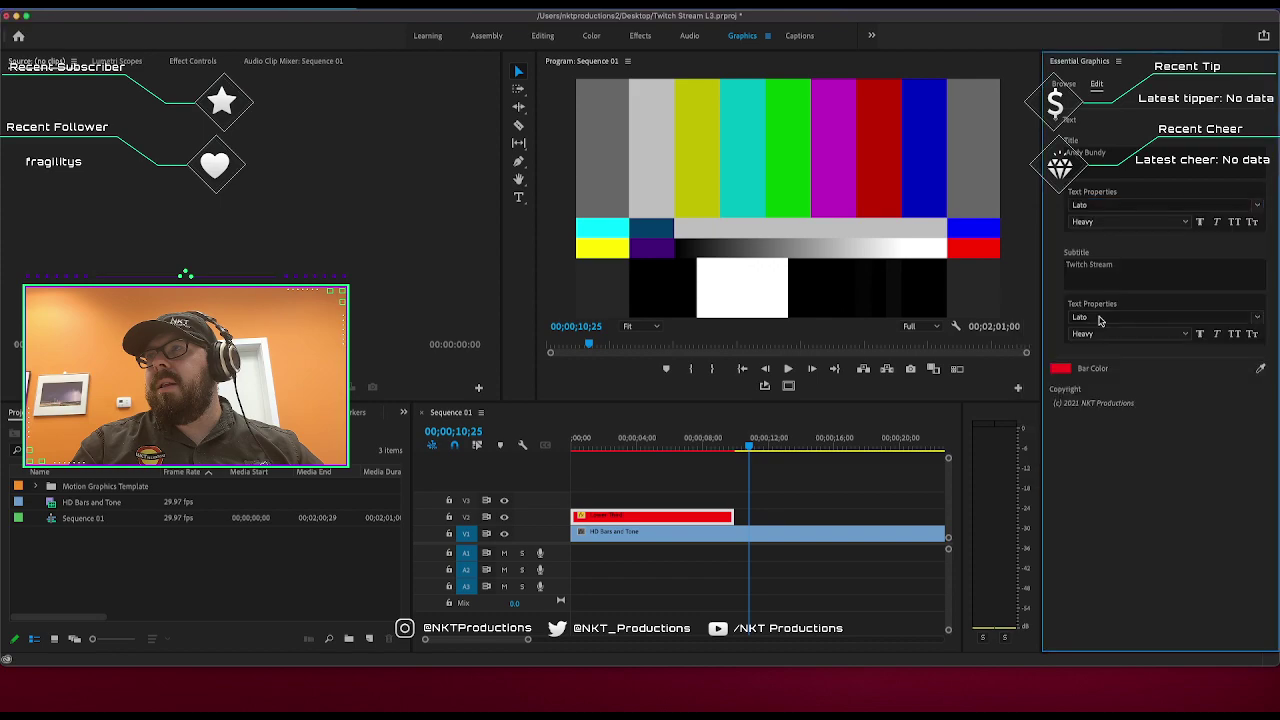
Change the subtitle to NKT Productions and set its font to Luckiest Guy.
click(1108, 265)
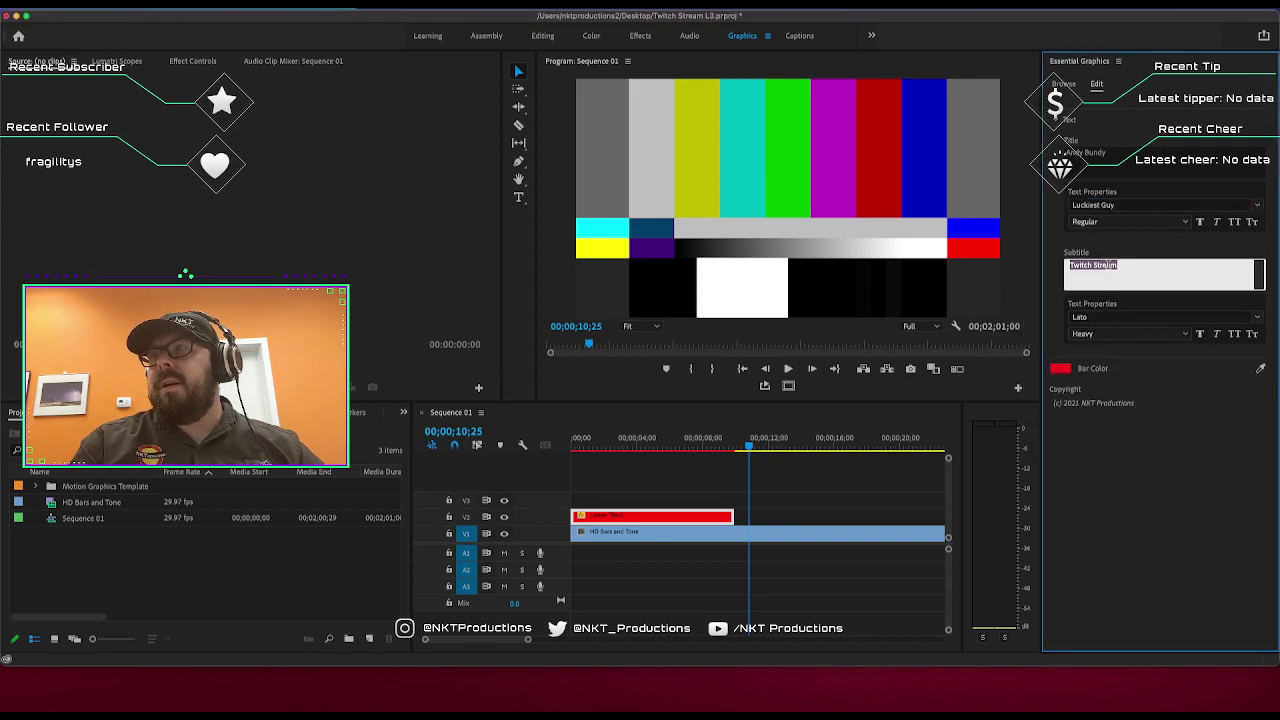
text(NKT Productions)
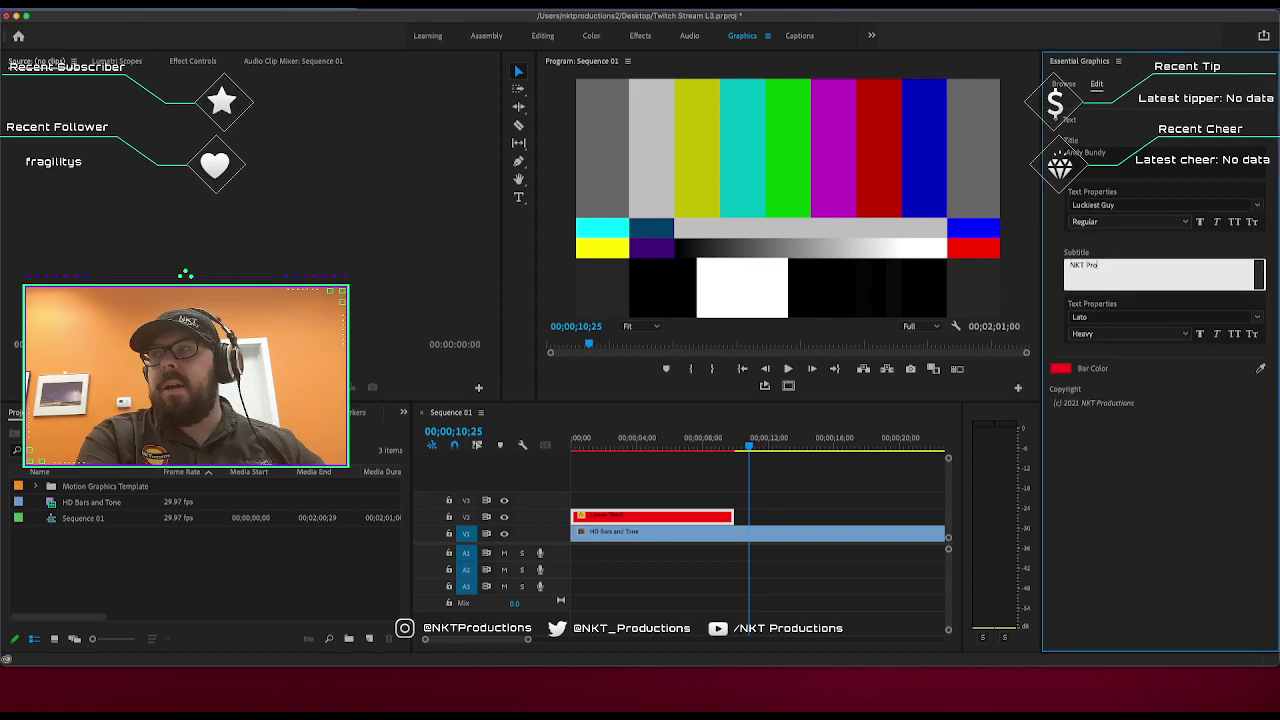
click(1261, 318)
click(1097, 428)
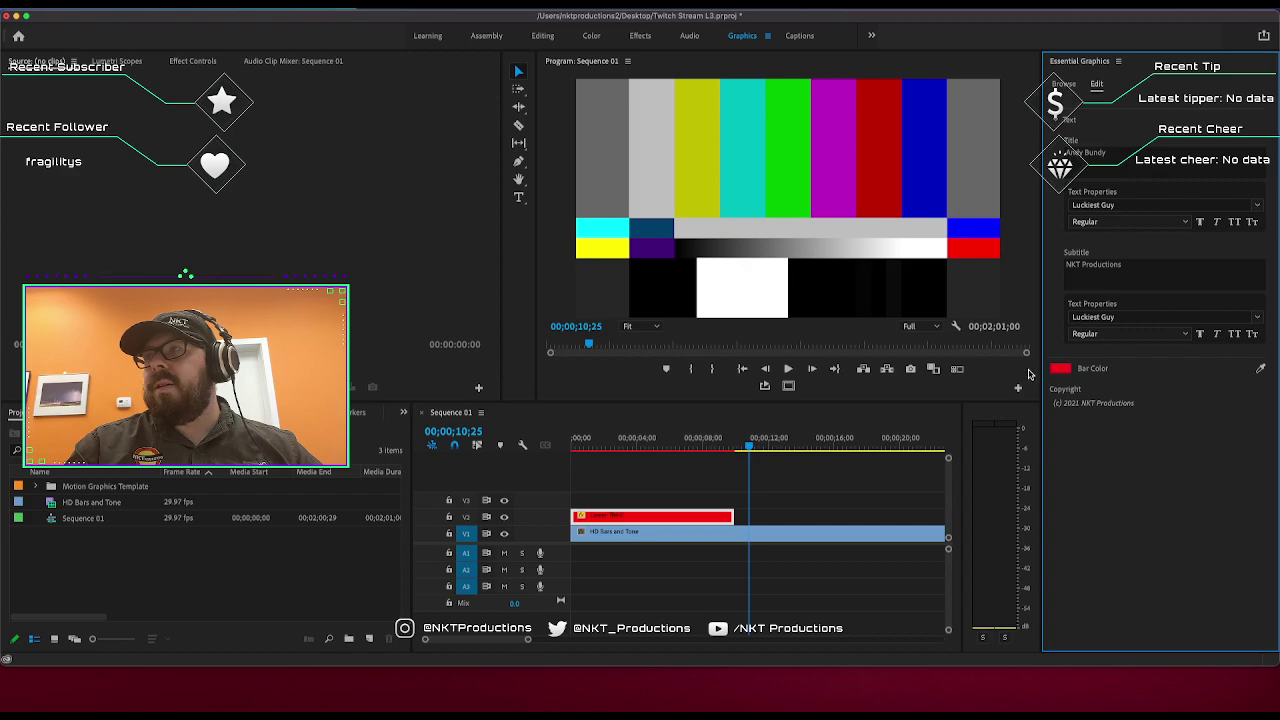
Set the bar colour to blue, hex 123abc.
click(1060, 368)
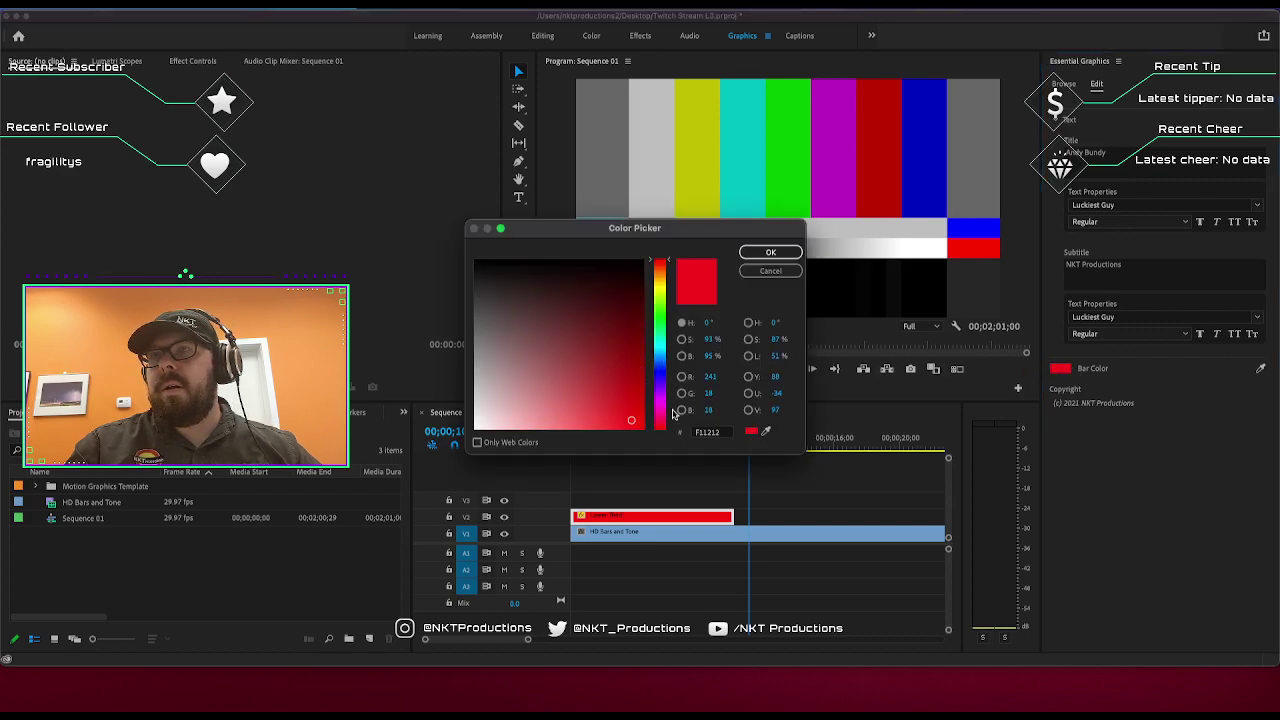
click(718, 433)
text(123)
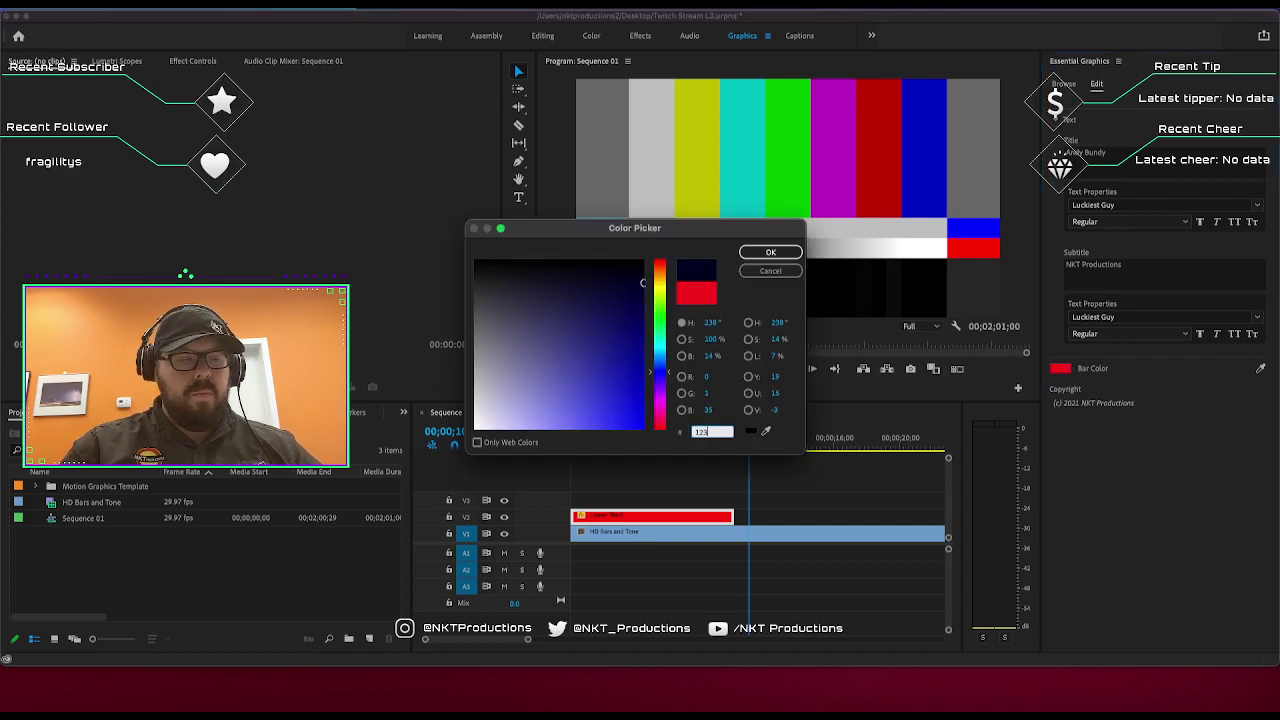
text(abc)
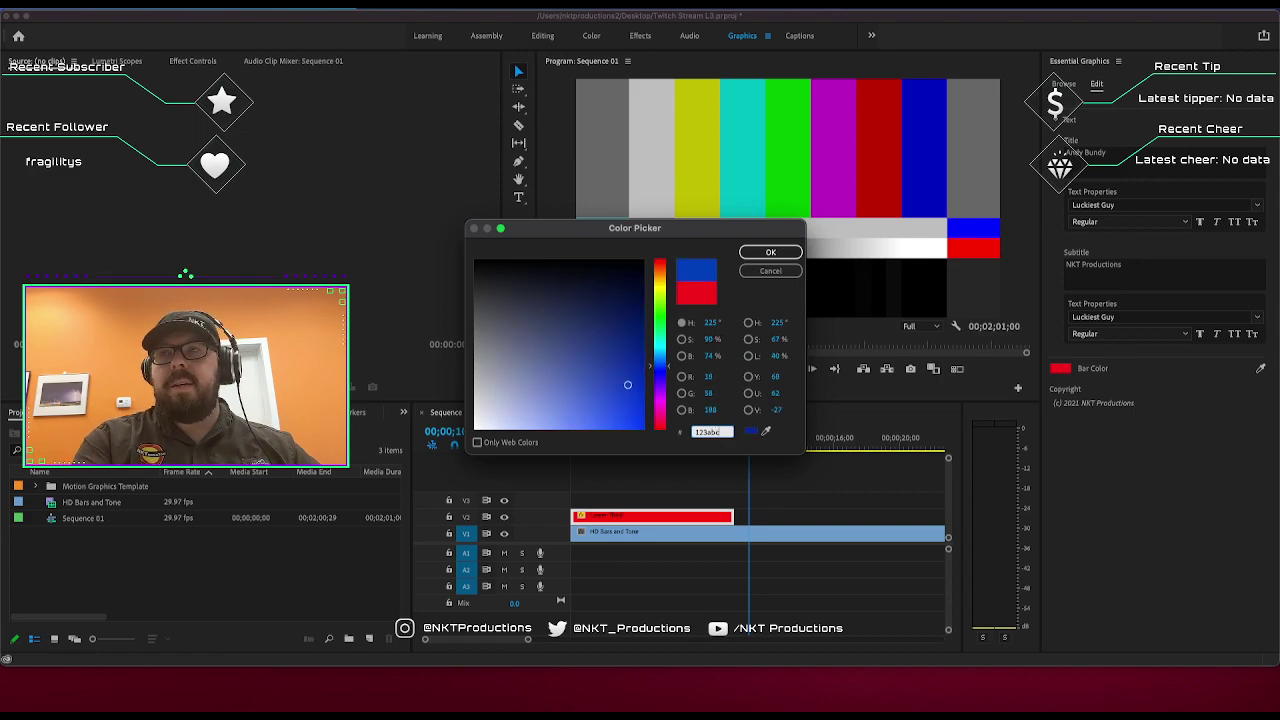
key(Return)
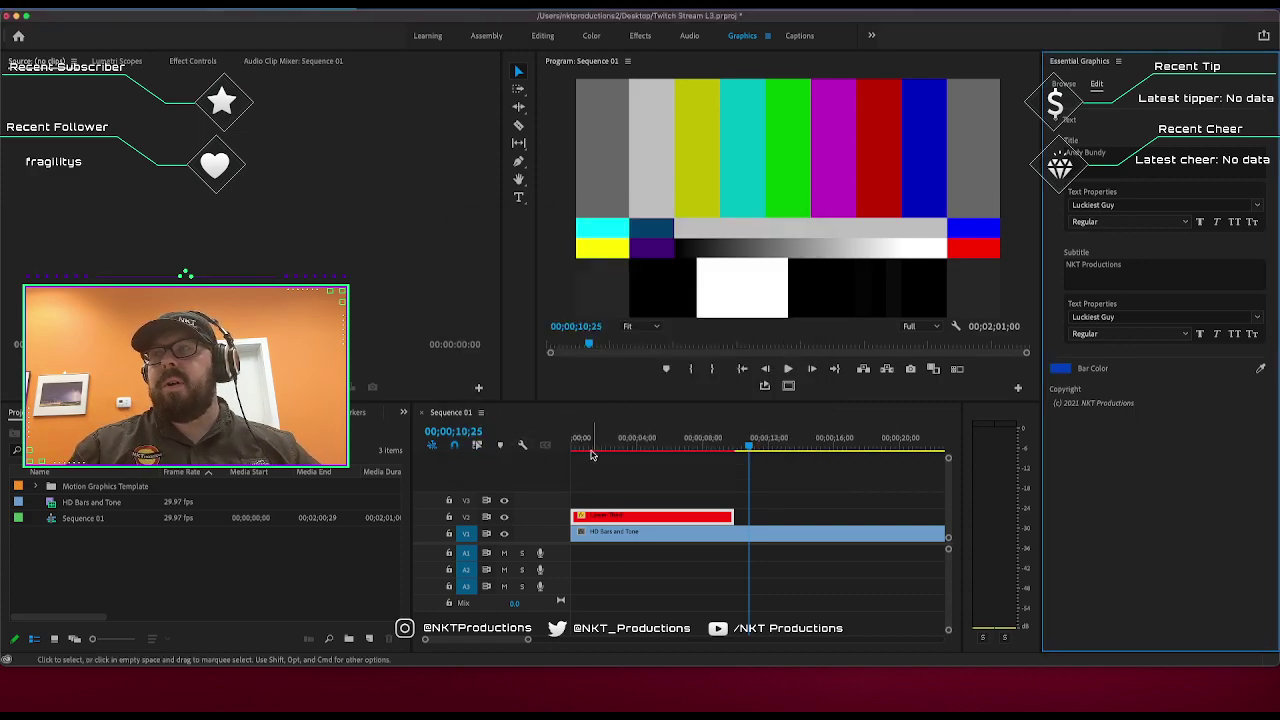
Play the sequence from the start to preview the lower-third title.
click(538, 452)
key(Home)
key(space)
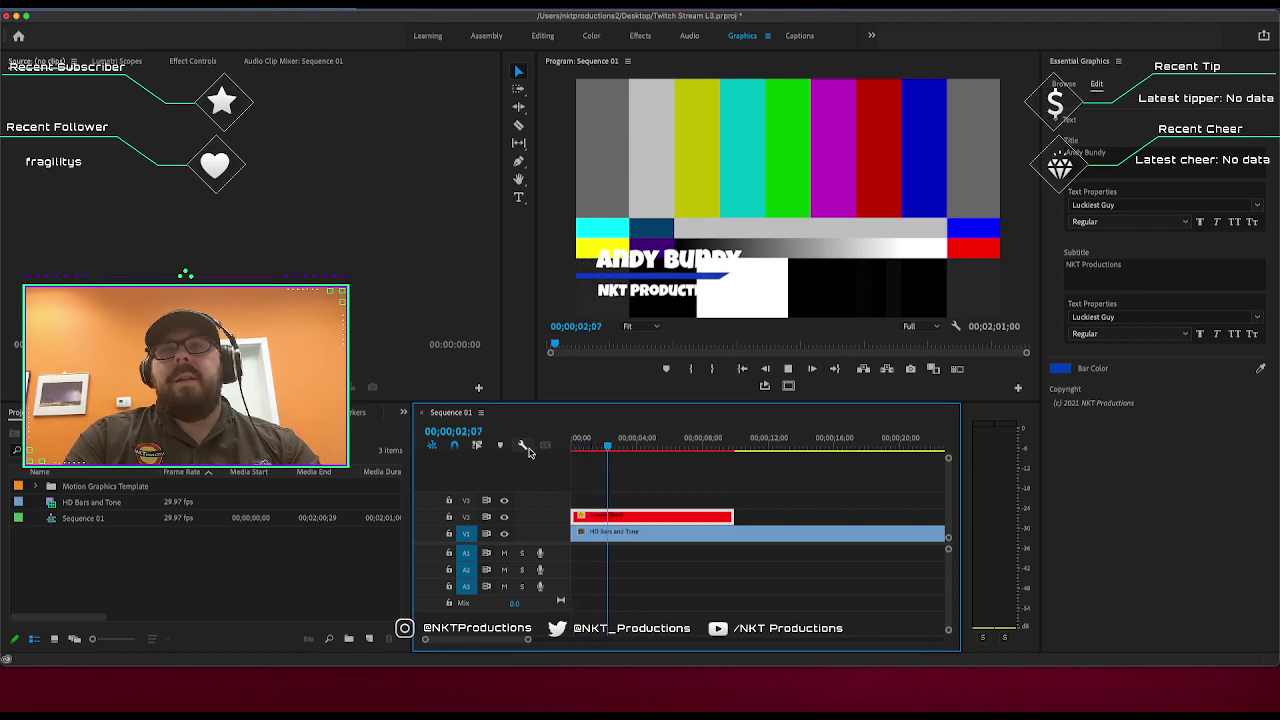
key(space)
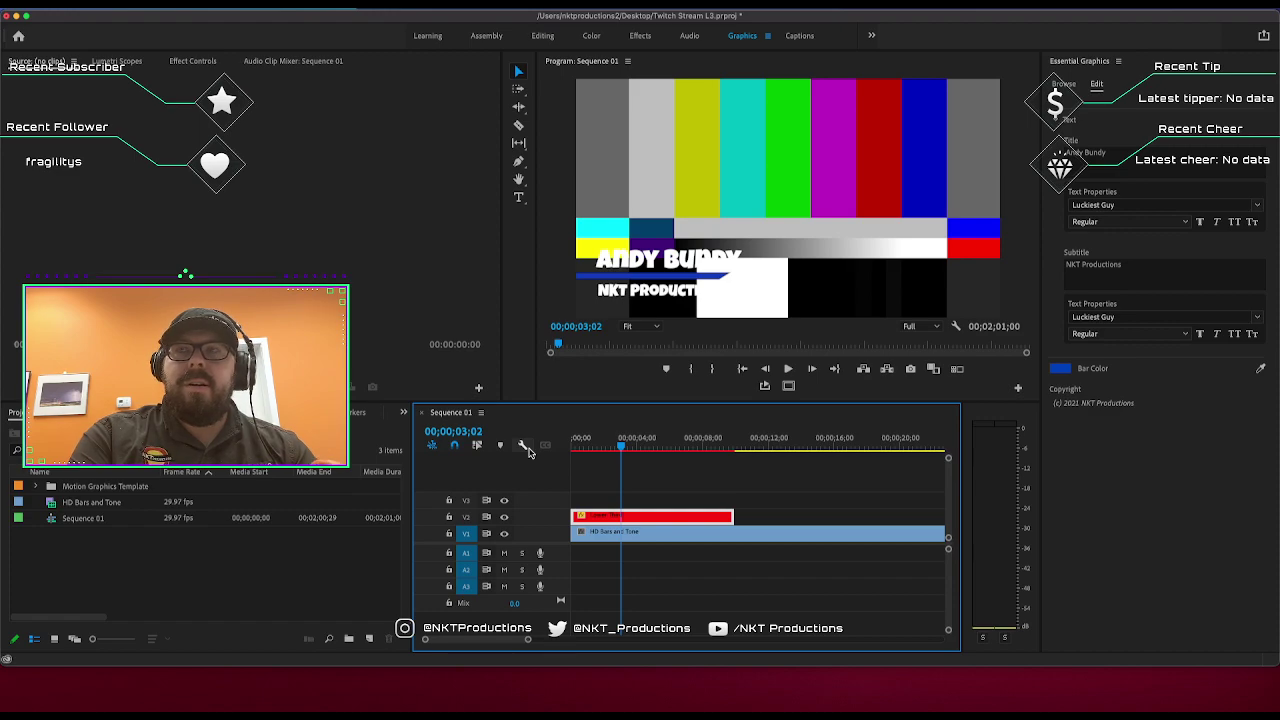
key(space)
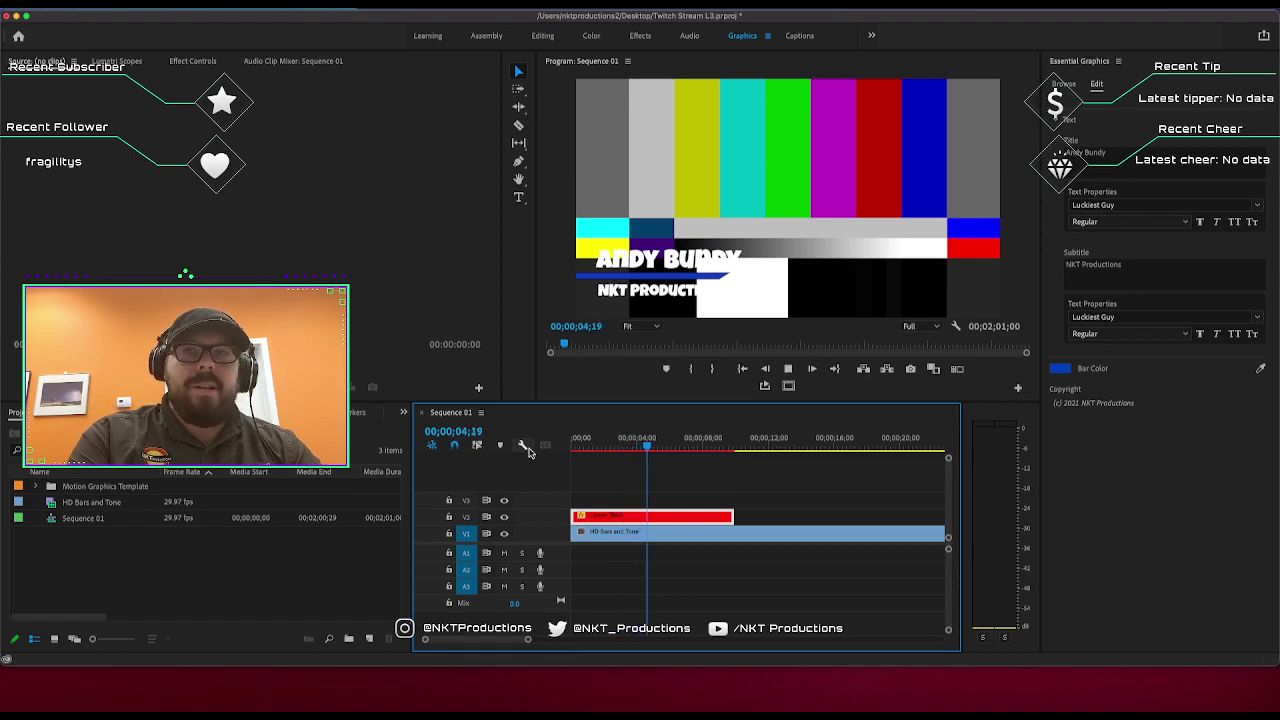
key(space)
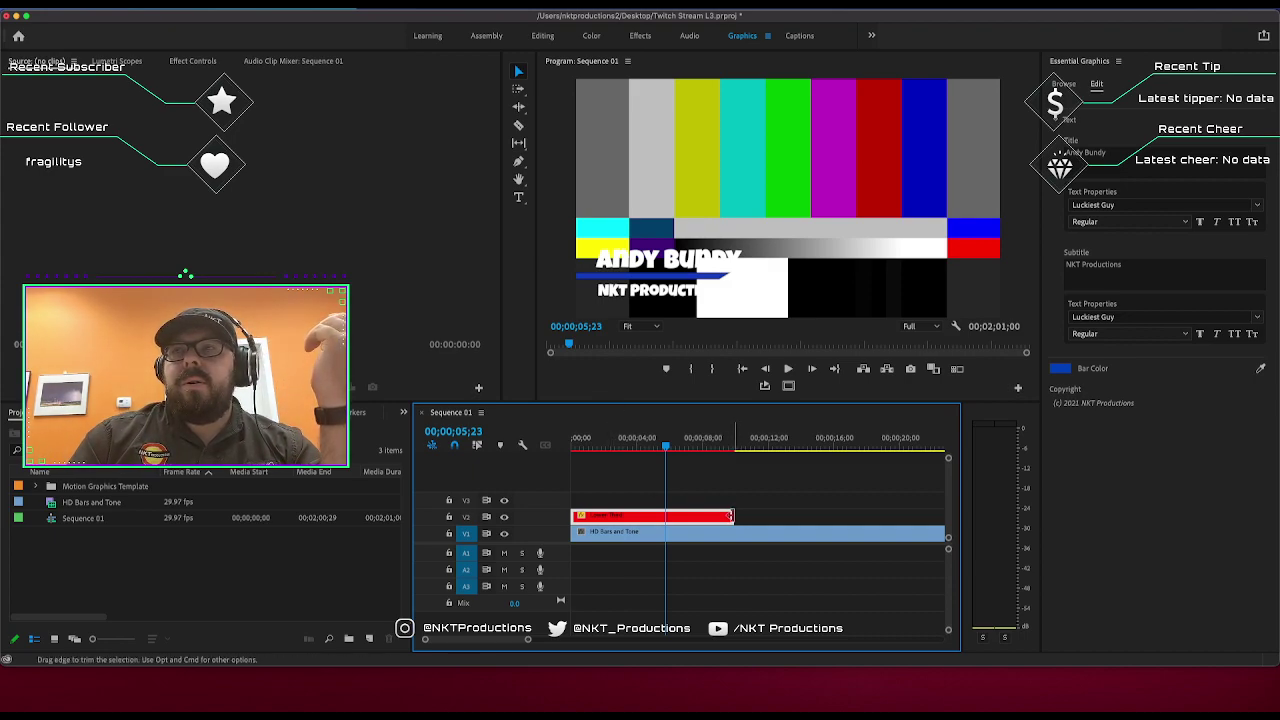
Trim the V2 title clip's end to about 03;24 and replay the sequence from the start.
drag(712, 439, 736, 438)
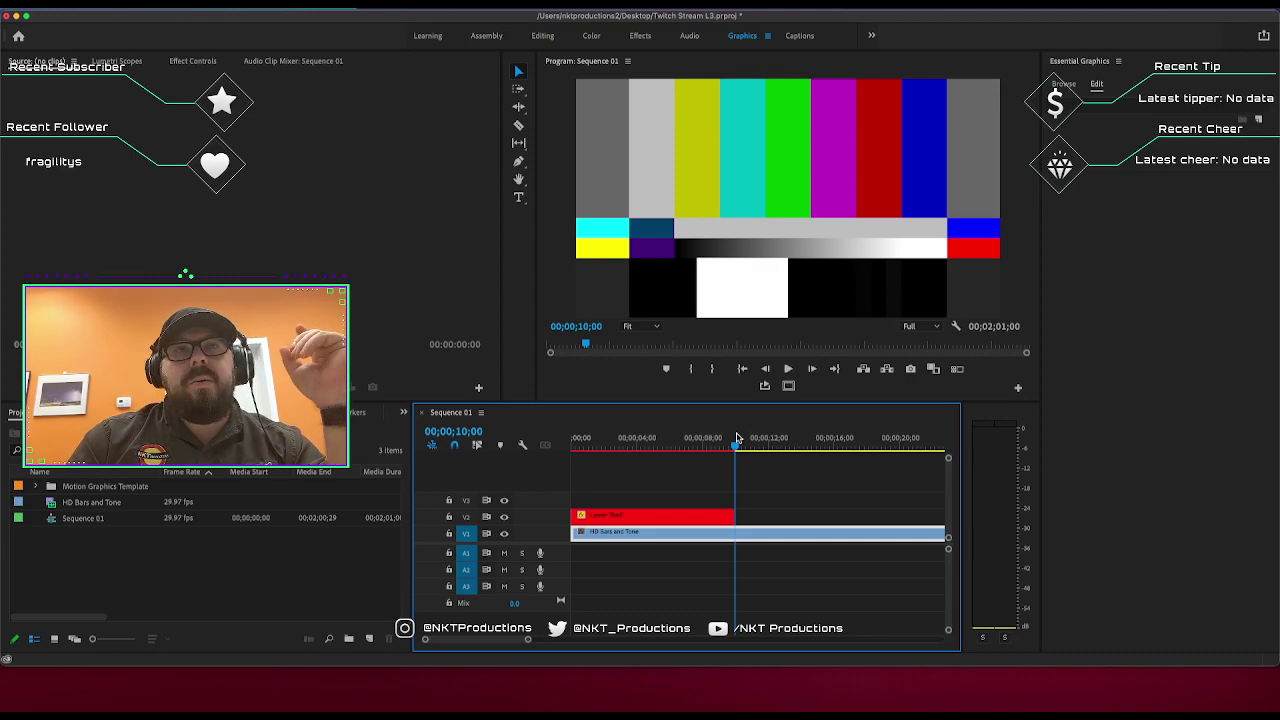
key(Left)
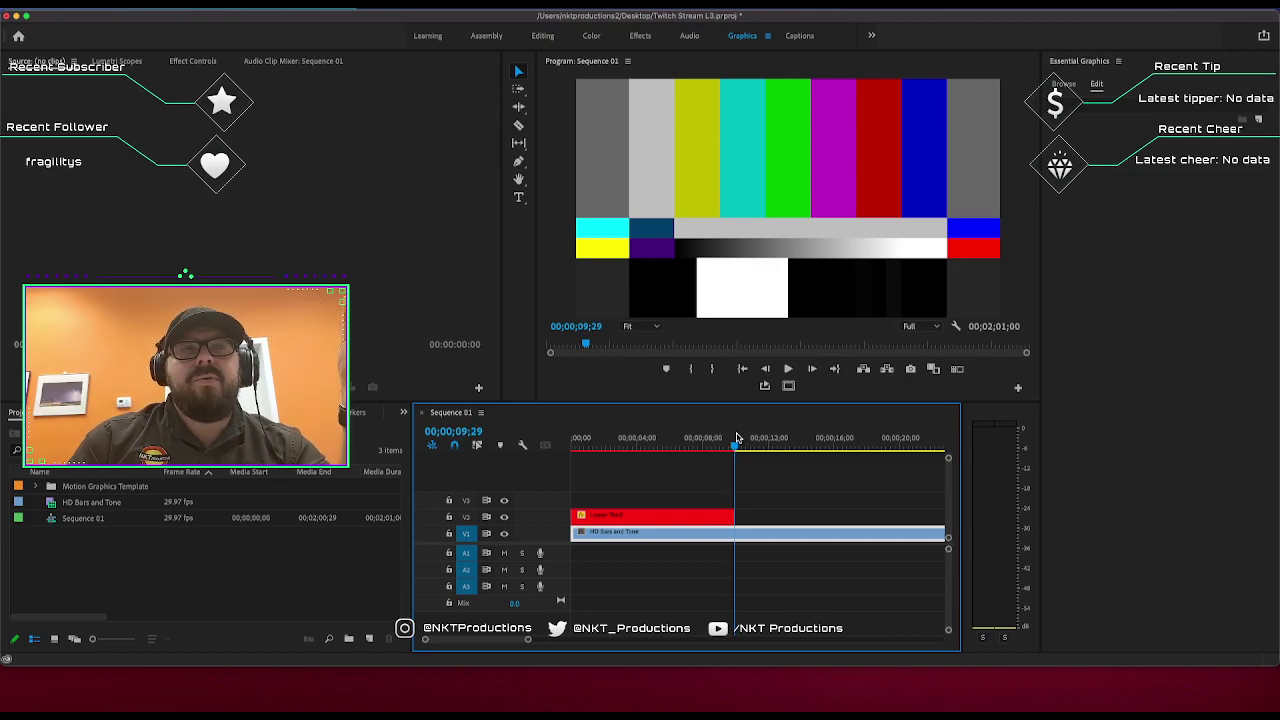
drag(733, 515, 632, 513)
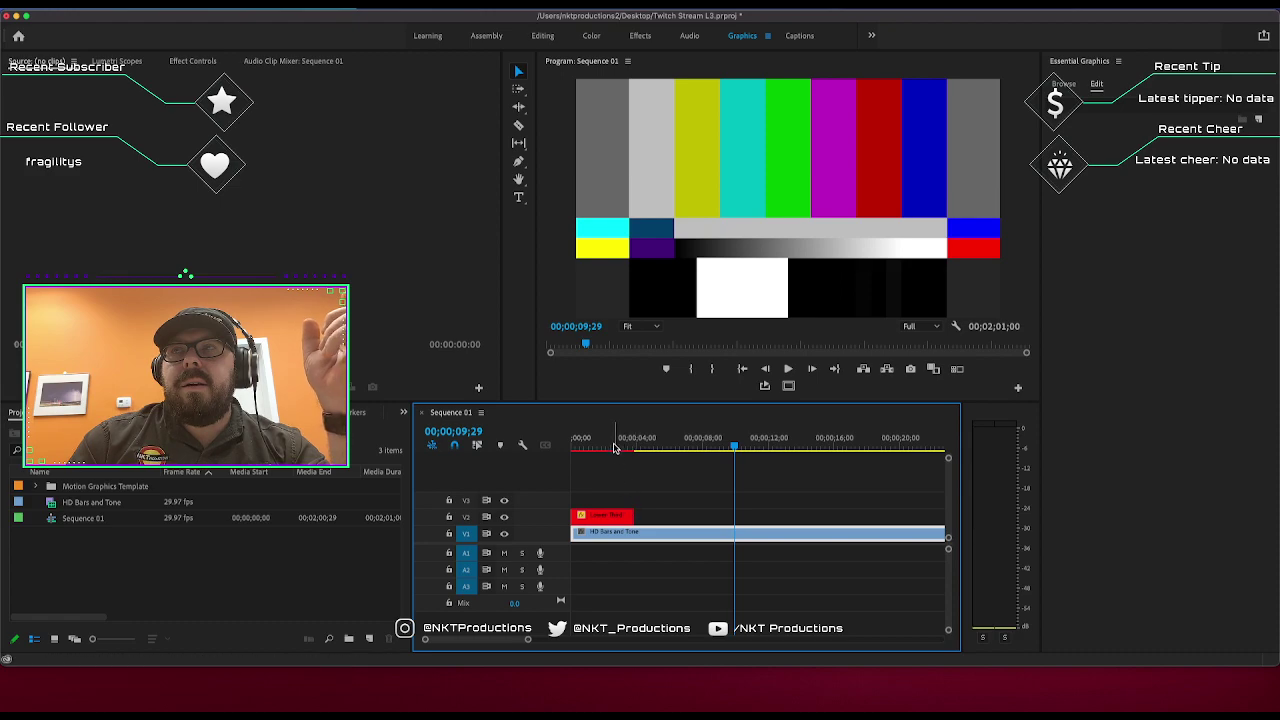
key(Home)
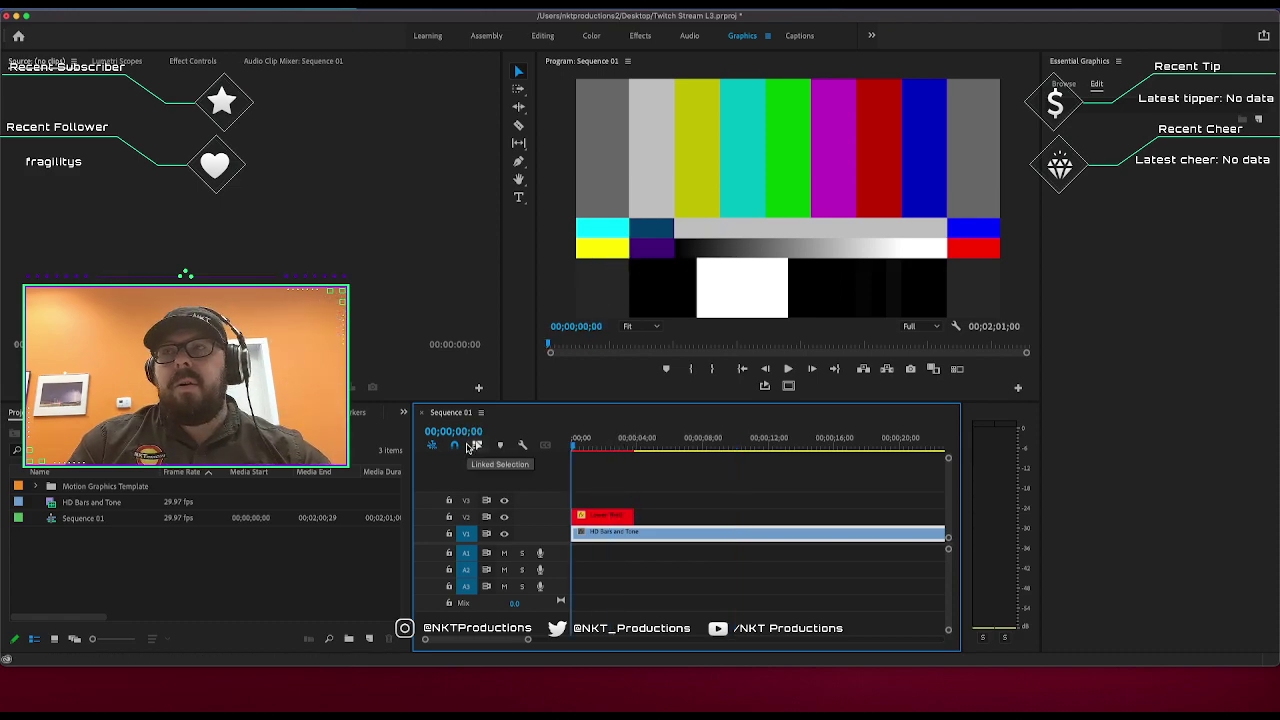
key(space)
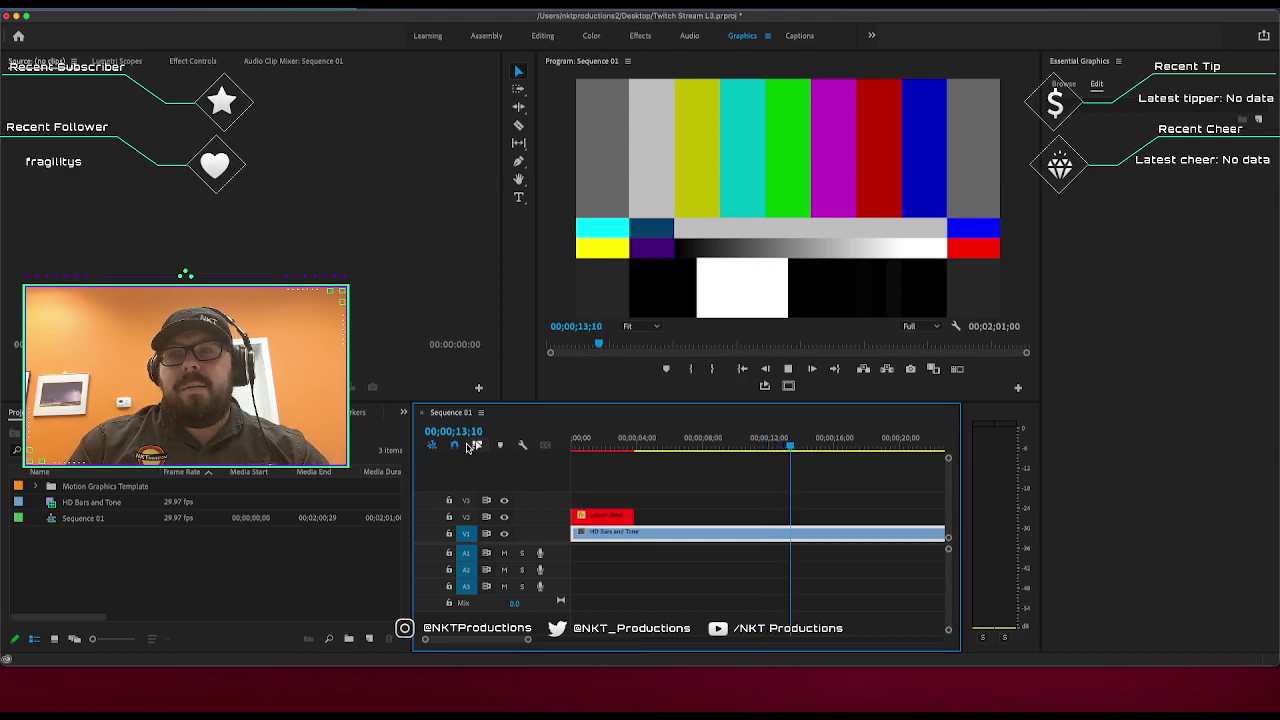
key(space)
Scrub the timeline around one second to review the lower third's animation and exit.
drag(664, 443, 572, 428)
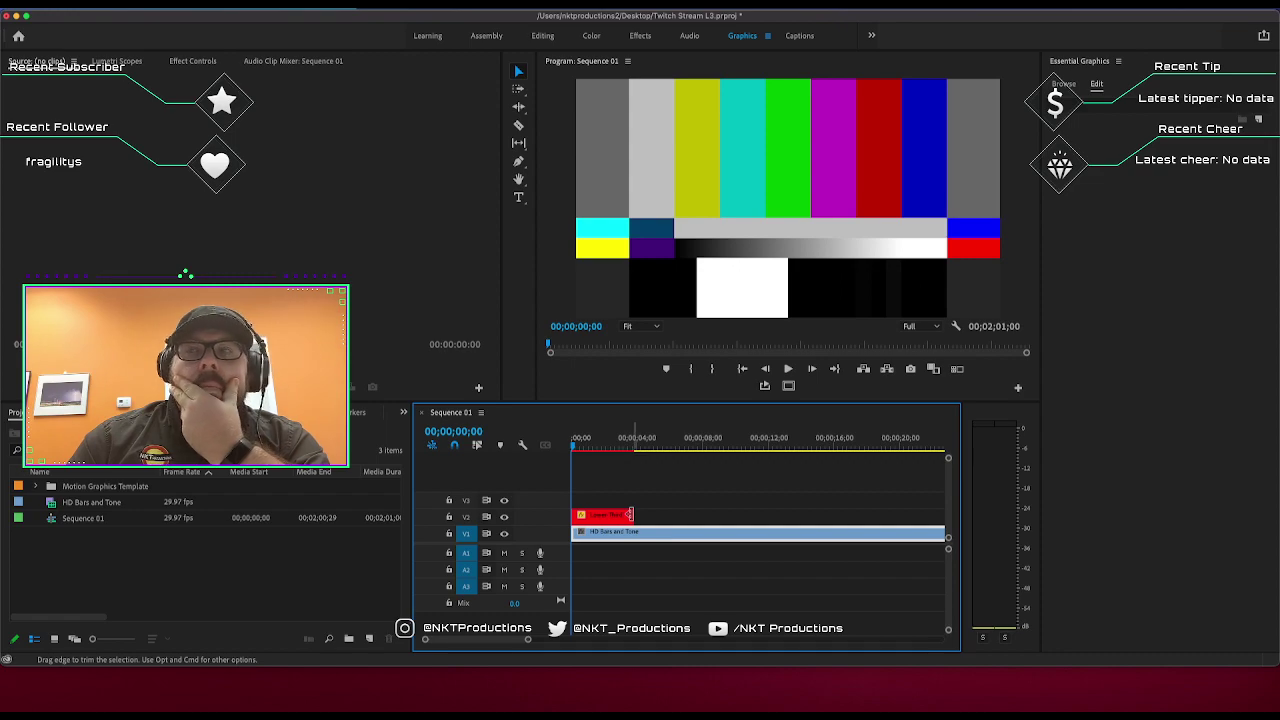
click(589, 445)
drag(589, 445, 556, 432)
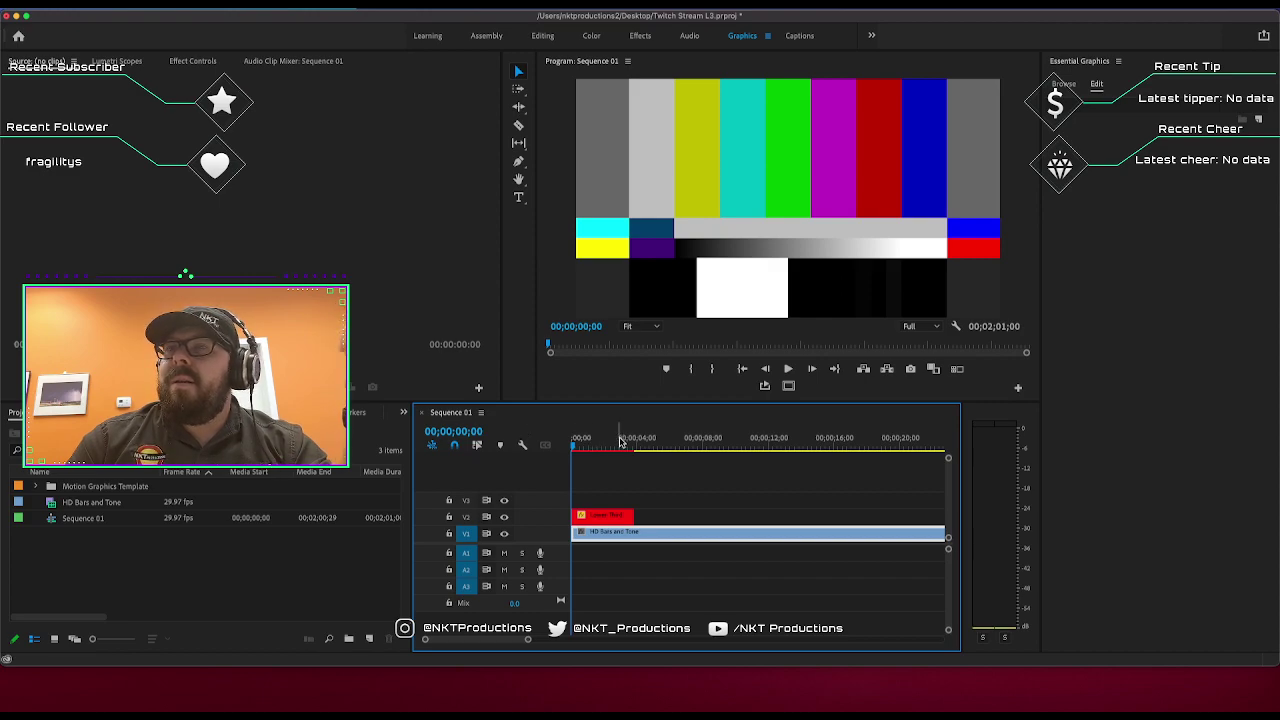
drag(572, 459, 591, 451)
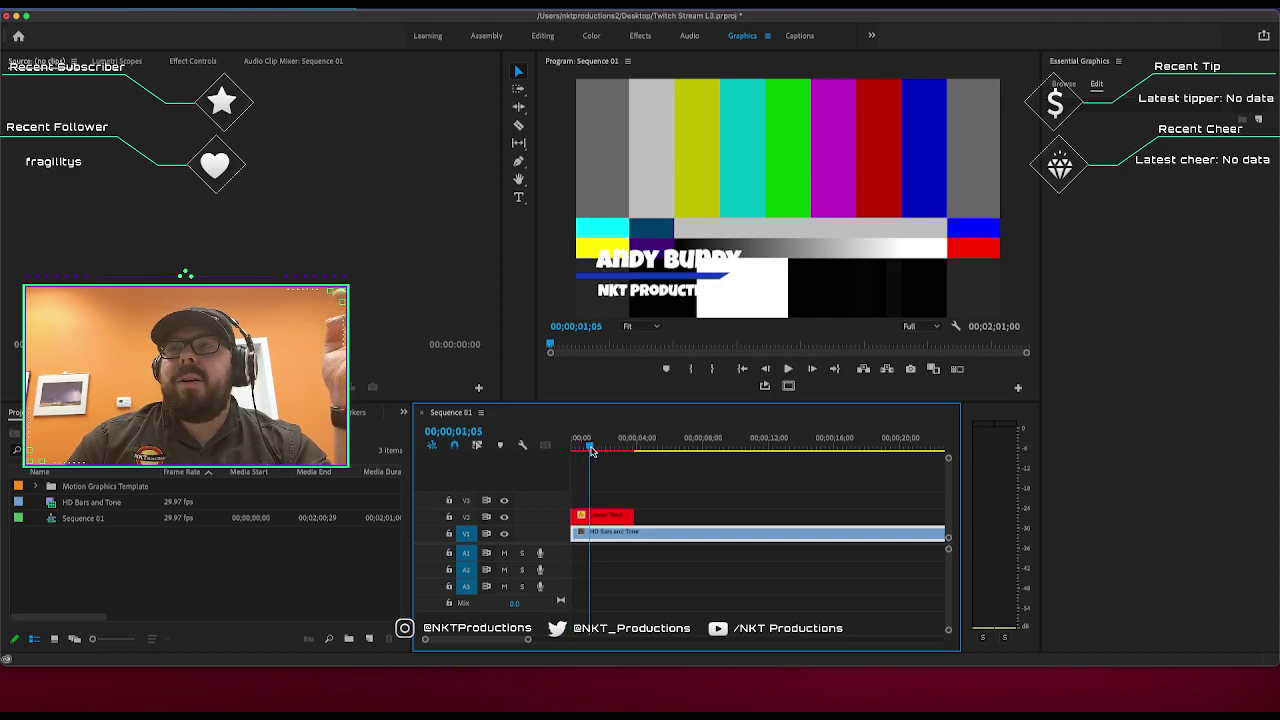
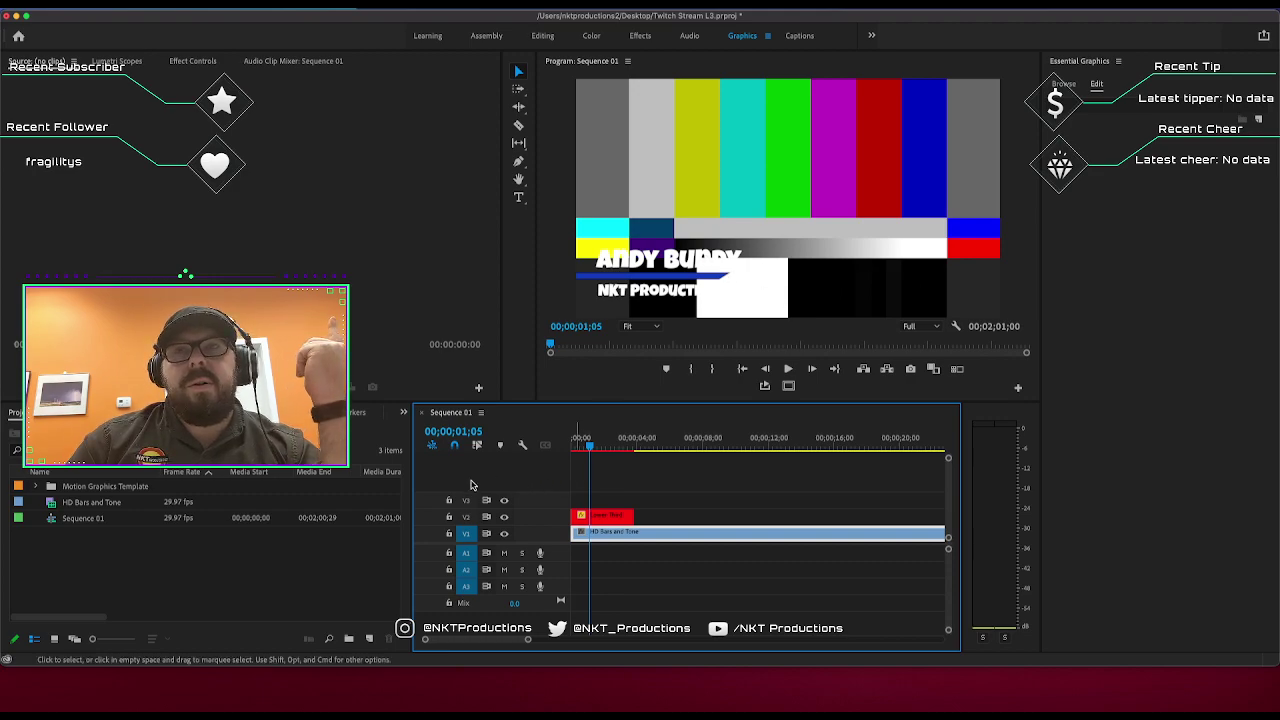
Check track V1 in the preview, then delete the HD Bars and Tone clip.
click(504, 534)
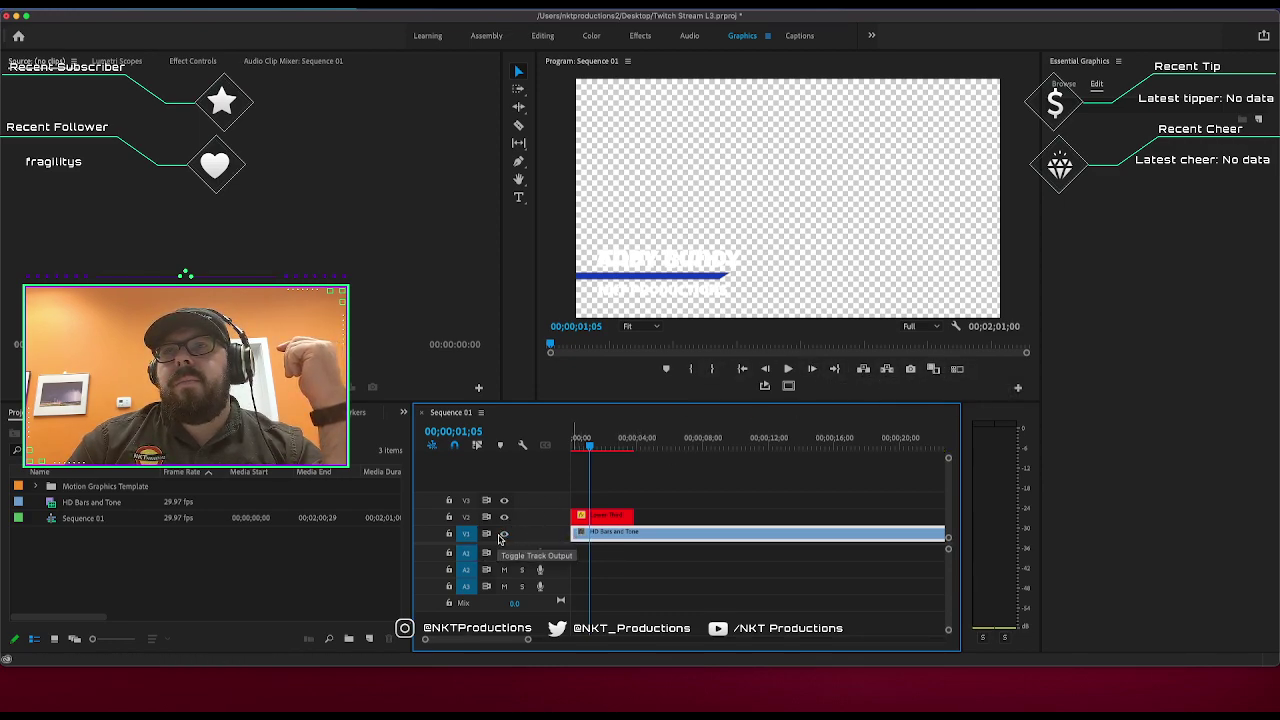
click(503, 537)
click(658, 540)
key(Delete)
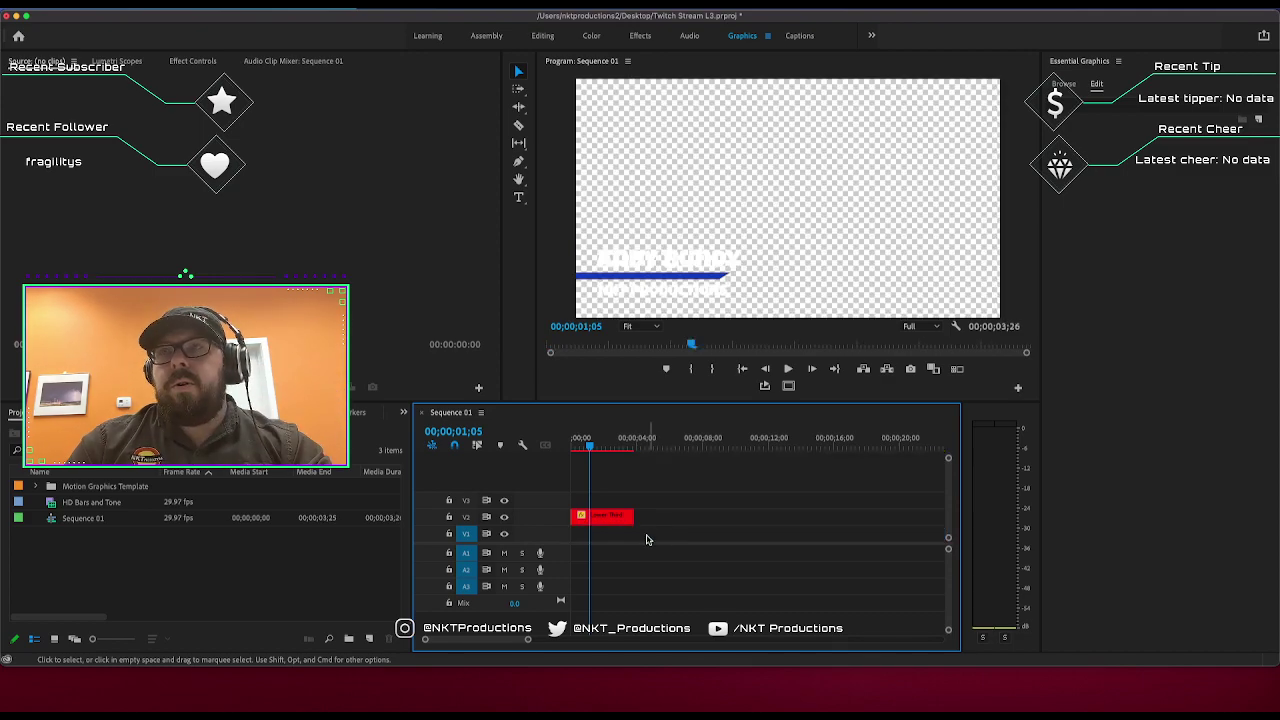
Create a dark red Color Matte with default video settings and the default name.
right_click(100, 548)
mouse_move(209, 494)
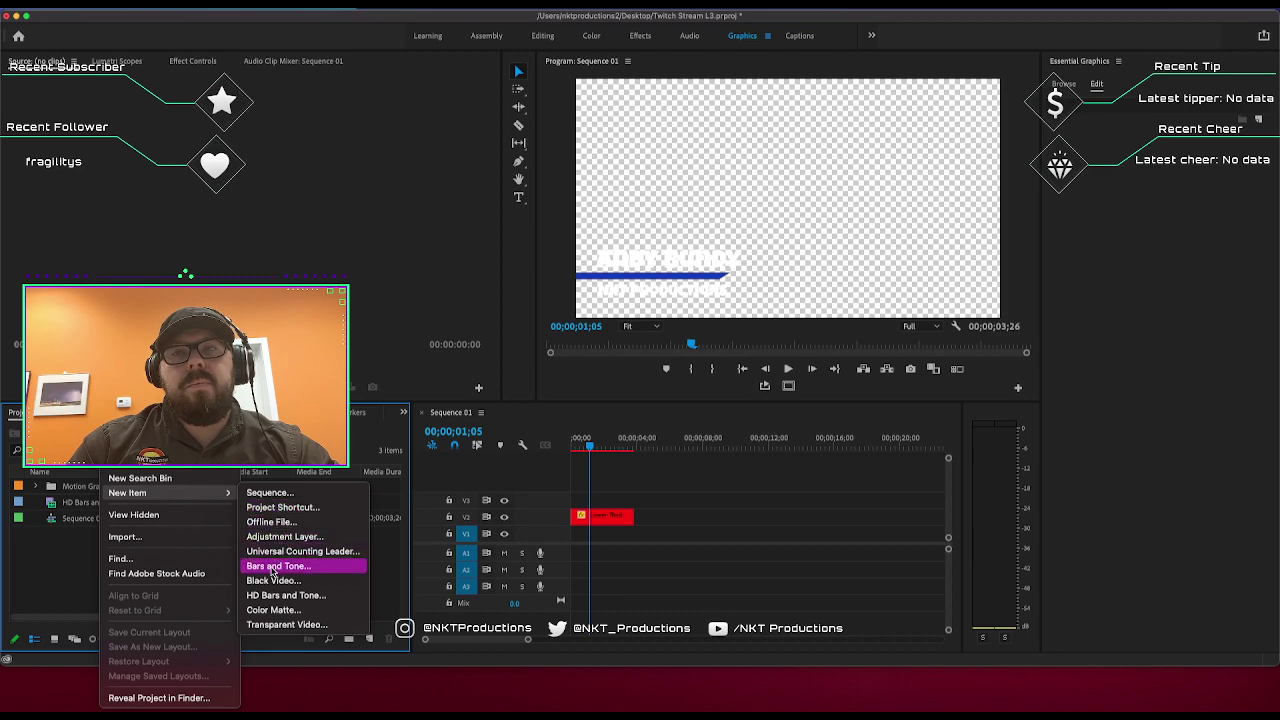
click(272, 609)
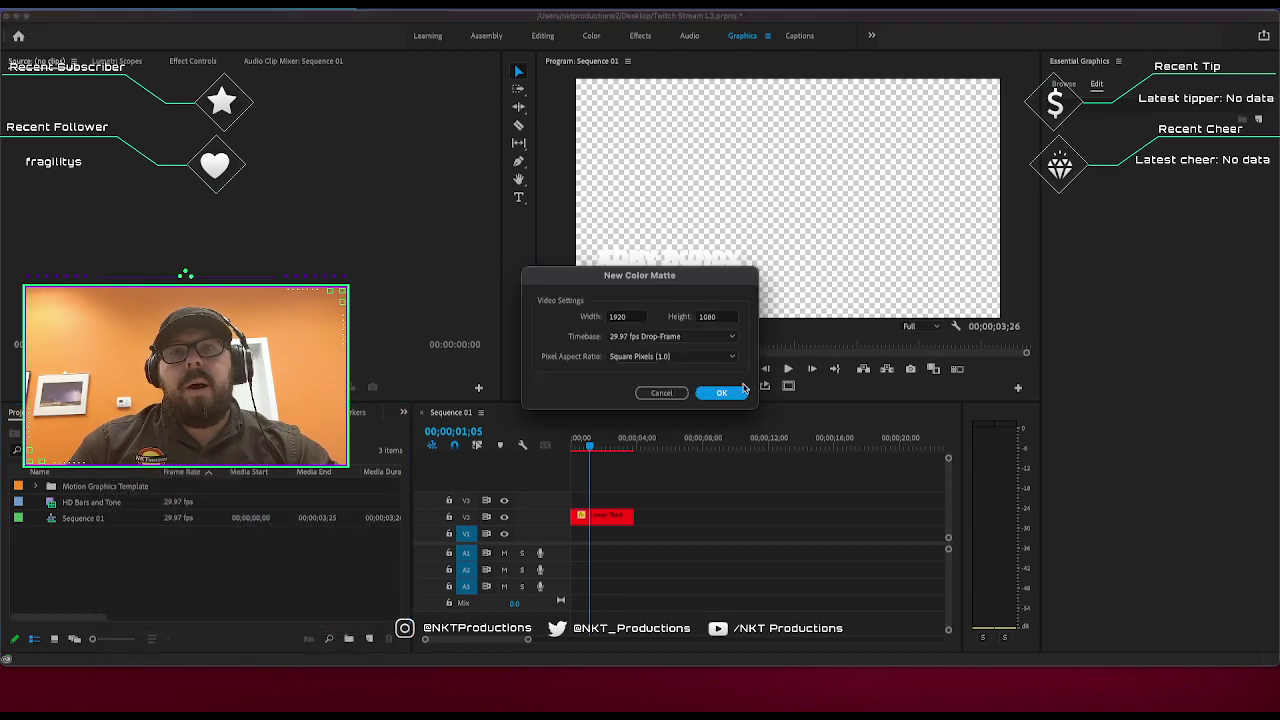
click(706, 393)
click(587, 311)
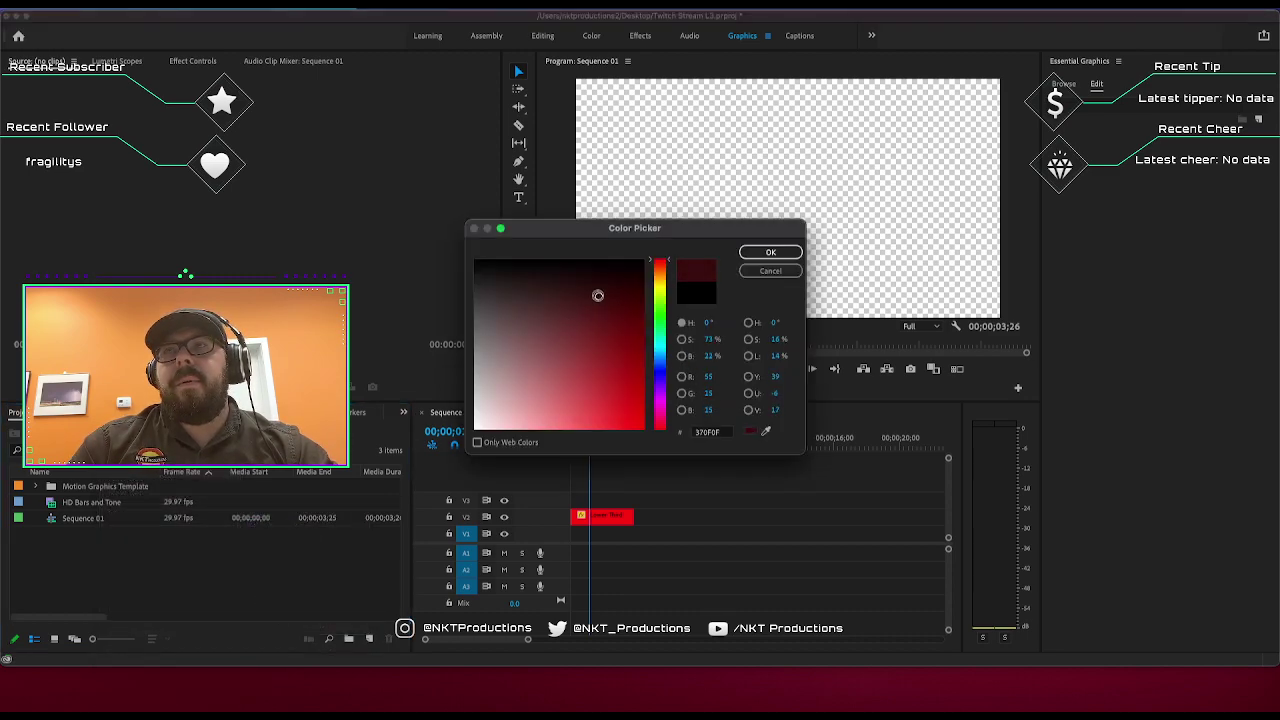
drag(597, 295, 610, 268)
click(770, 252)
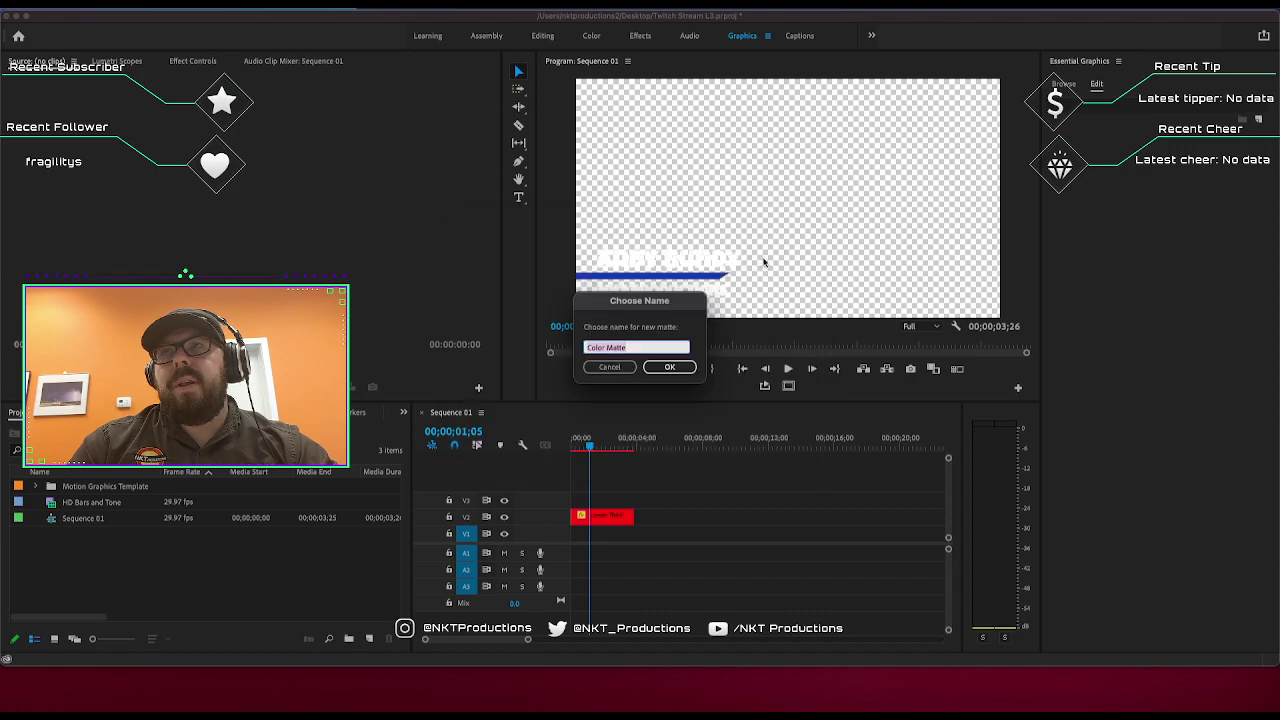
click(652, 367)
Place the Color Matte on V1, remove it from the sequence, and hide Premiere Pro.
drag(118, 484, 578, 533)
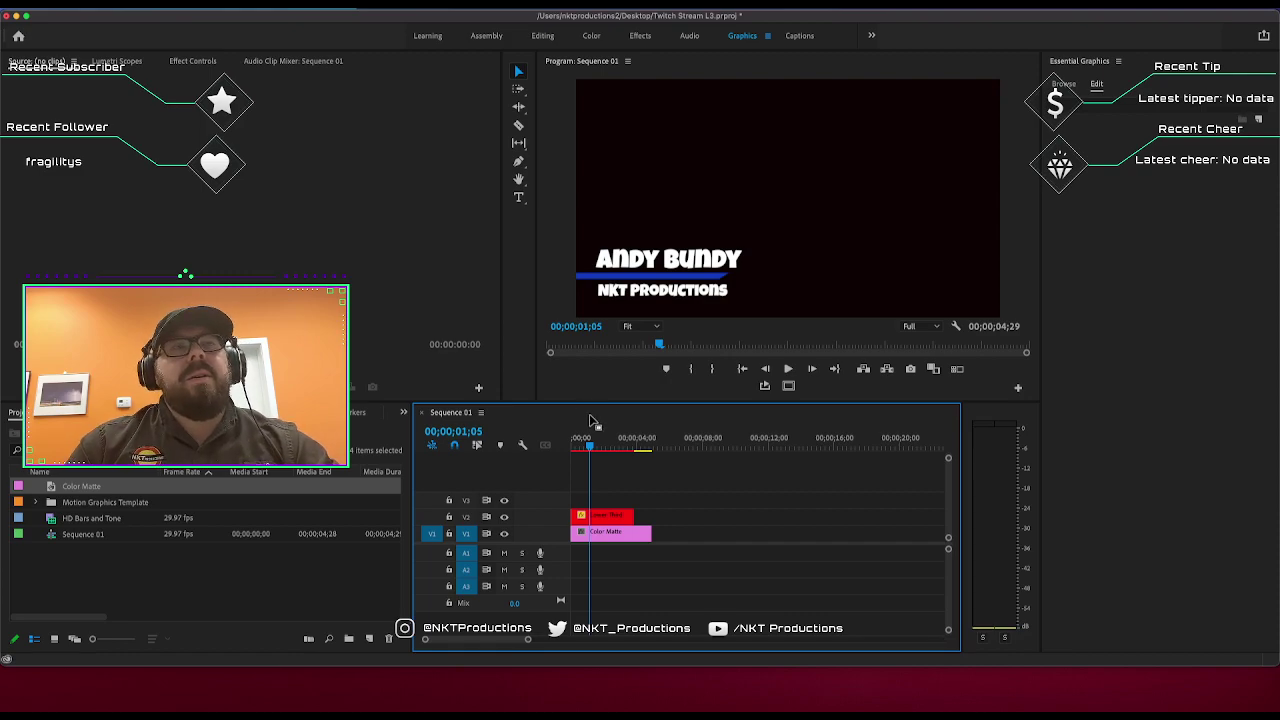
click(609, 533)
key(Delete)
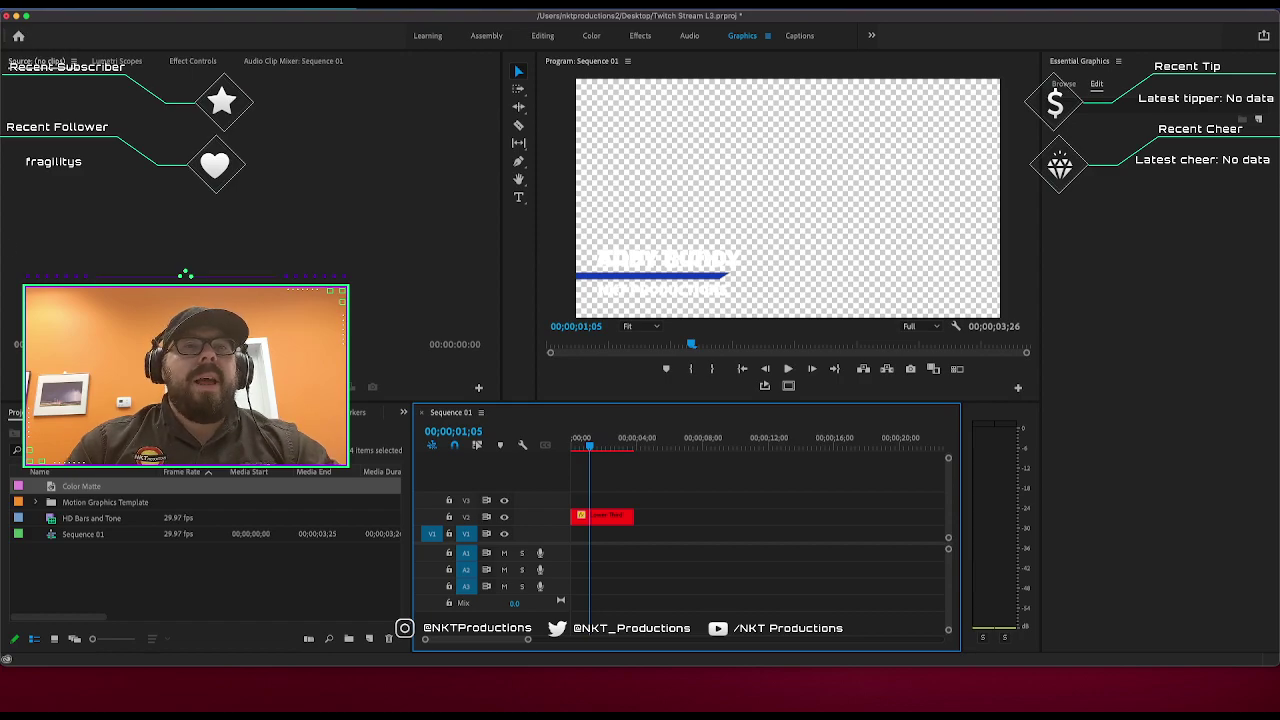
click(16, 15)
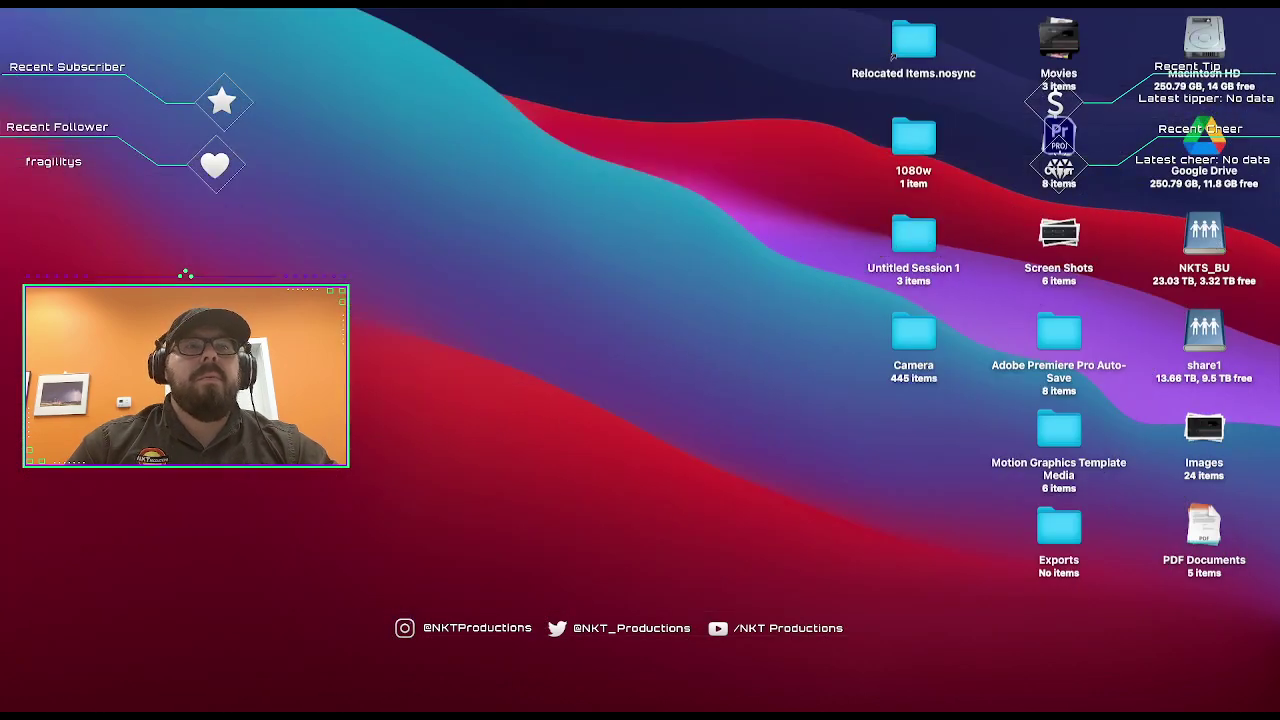
Back in After Effects, create a new HDTV 1080 29.97 fps composition named Comp 2.
key(super+Tab)
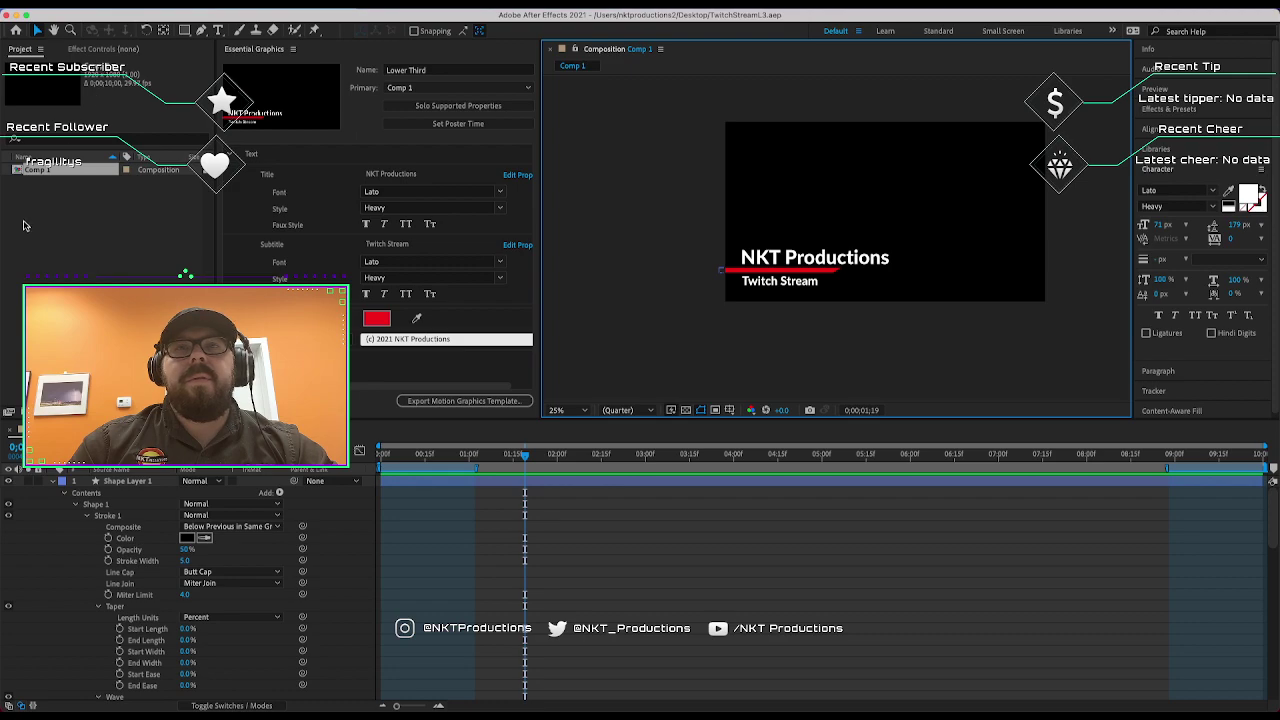
right_click(73, 196)
click(140, 206)
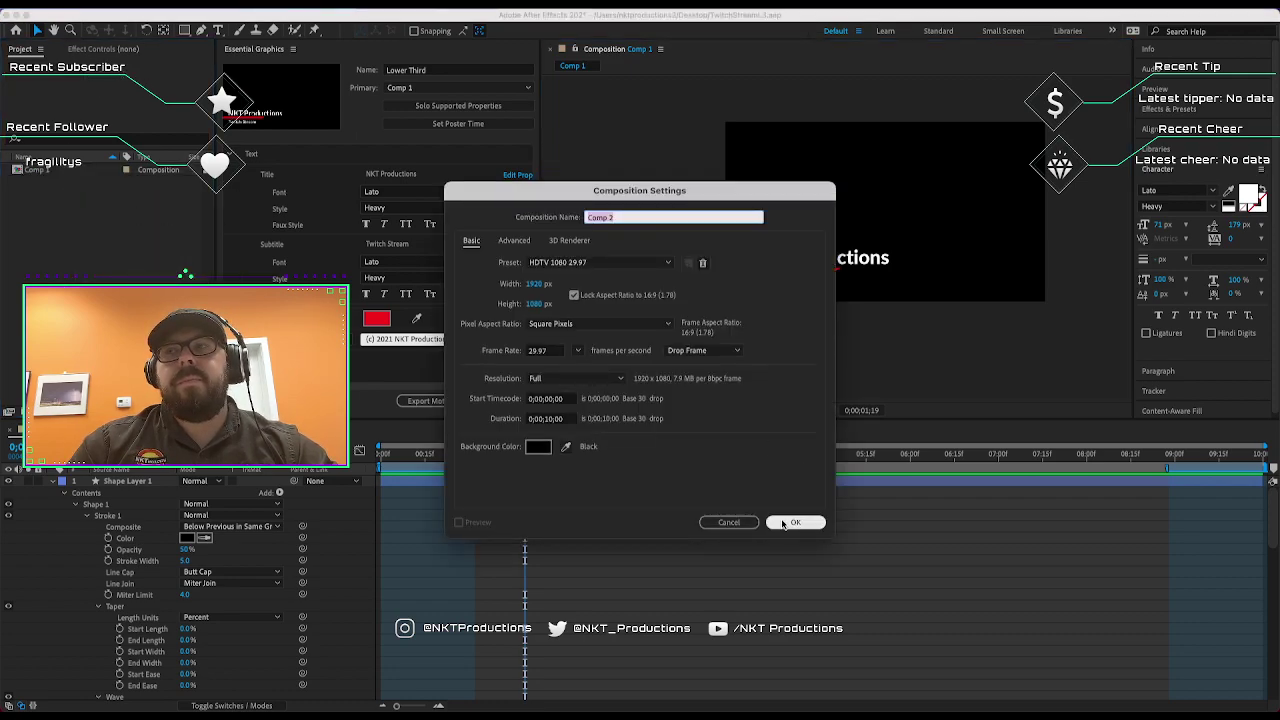
click(783, 522)
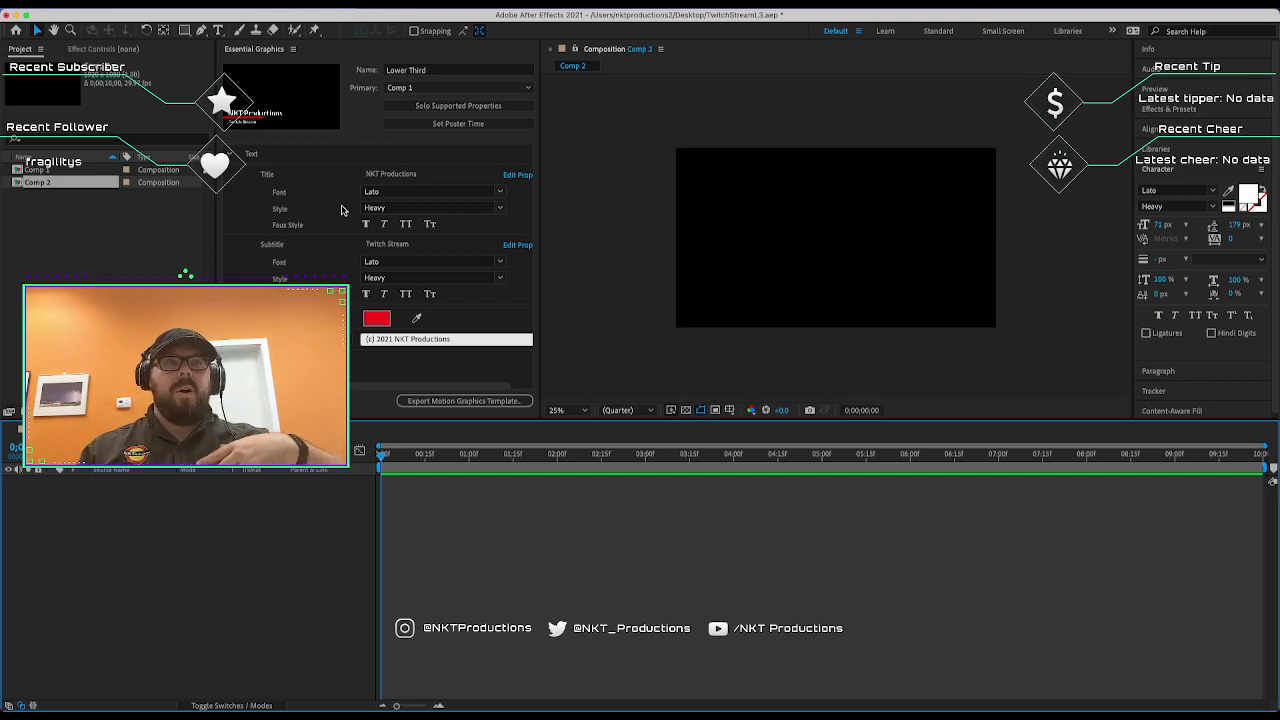
Draw a cyan rectangle on the right side of Comp 2 with the Rectangle tool.
click(648, 271)
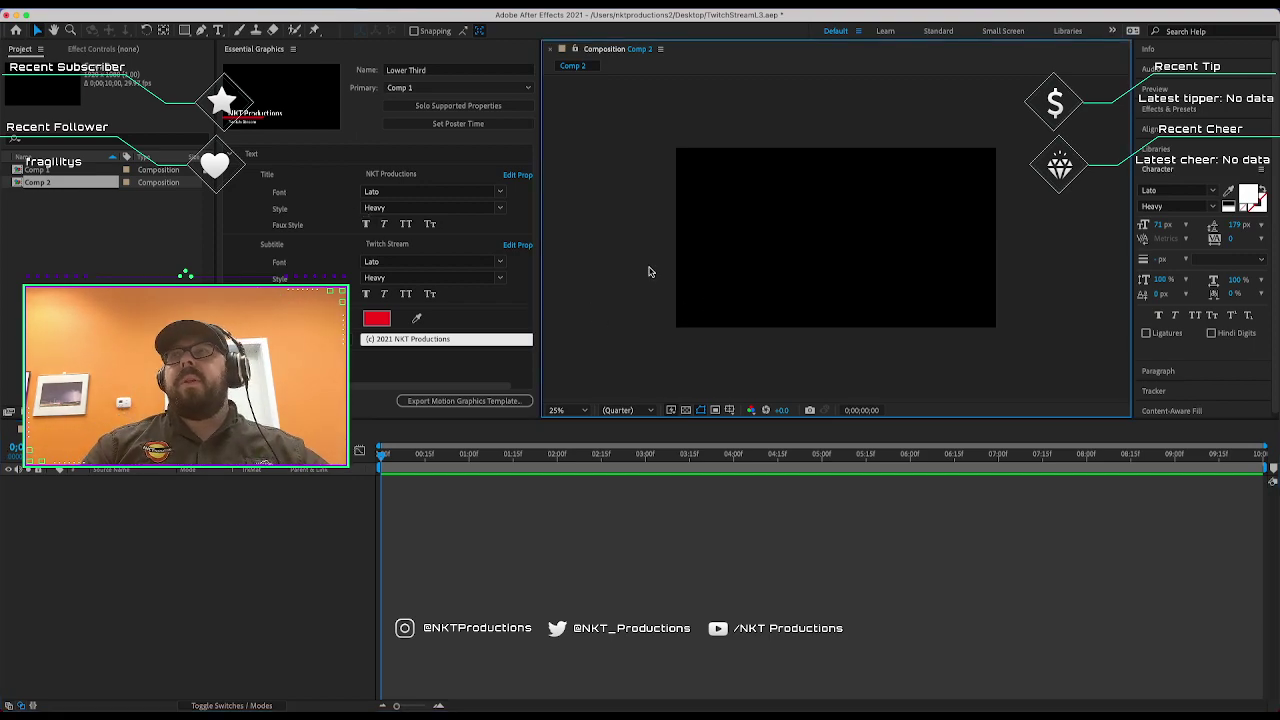
click(185, 30)
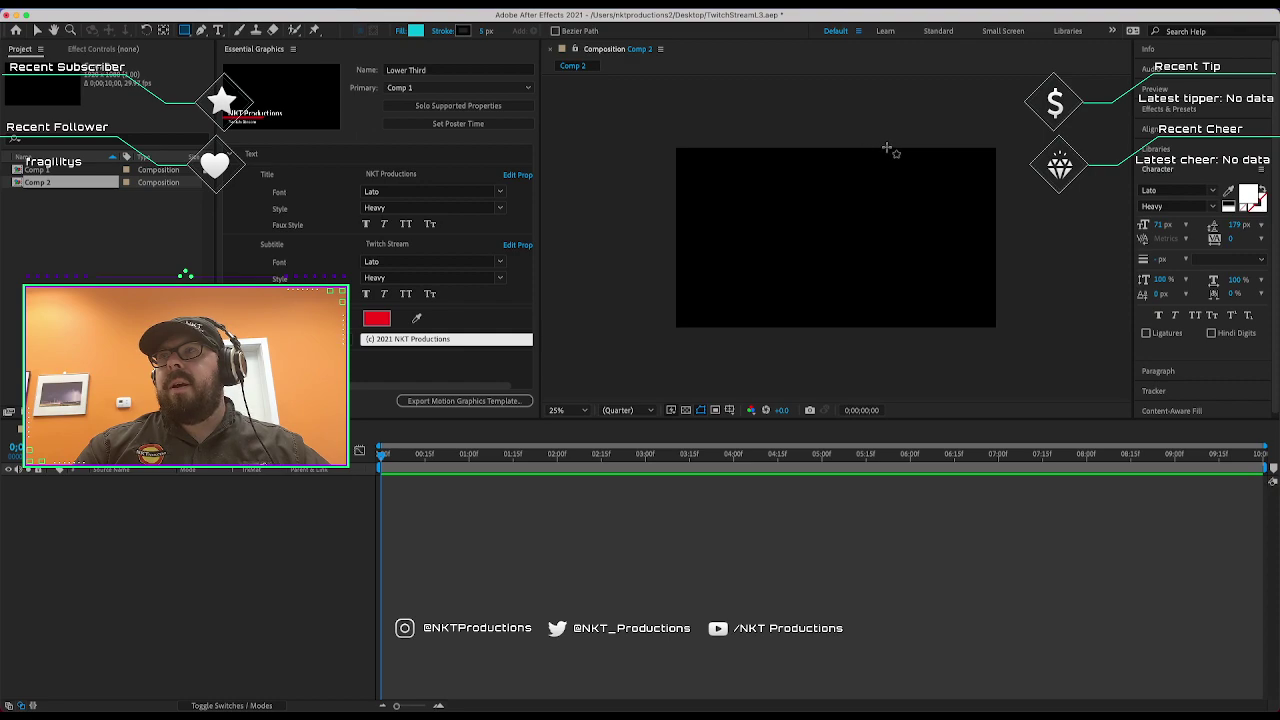
mouse_move(886, 148)
mouse_down()
mouse_move(997, 349)
mouse_move(995, 327)
mouse_up()
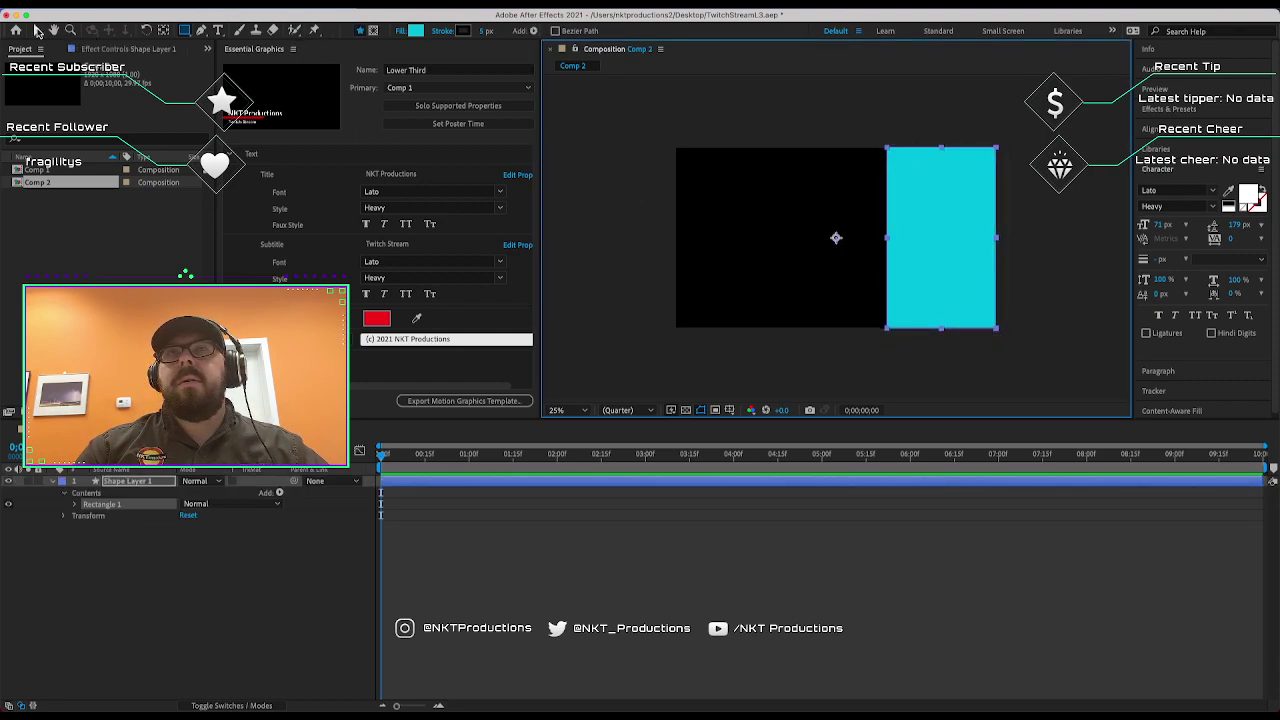
click(37, 30)
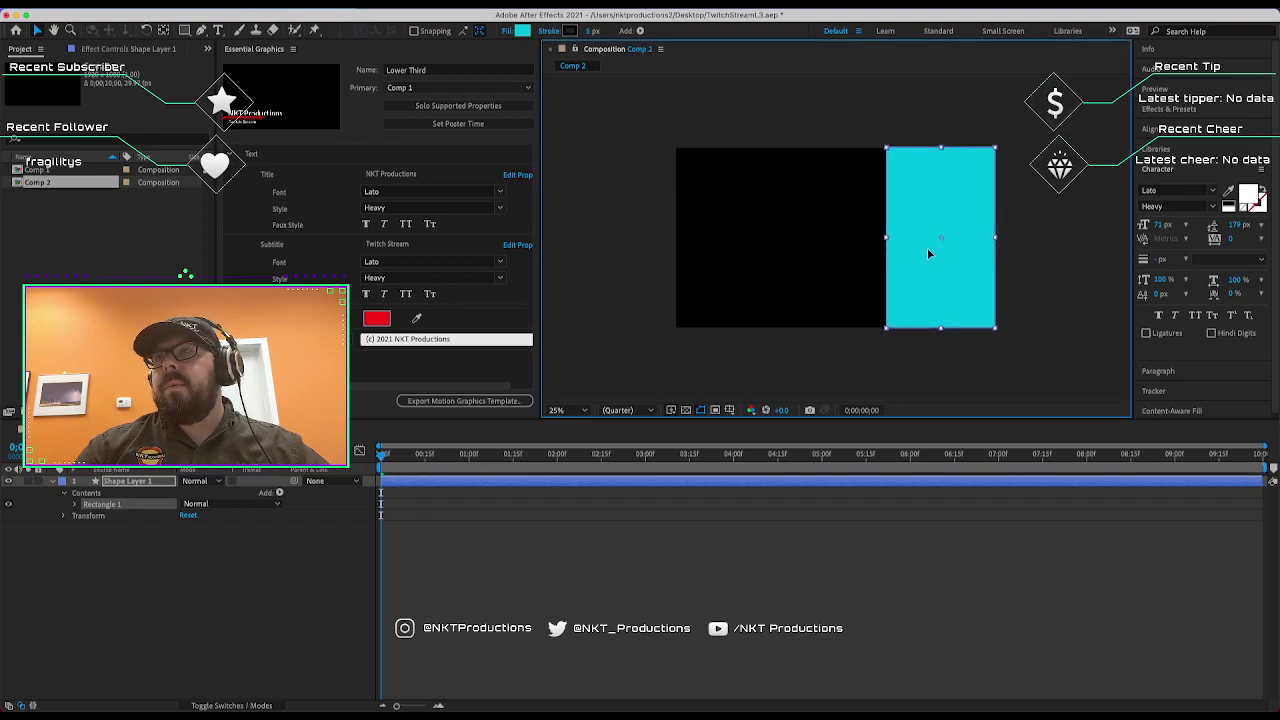
Set the shape layer's Opacity to 50% so the rectangle reads as teal.
key(t)
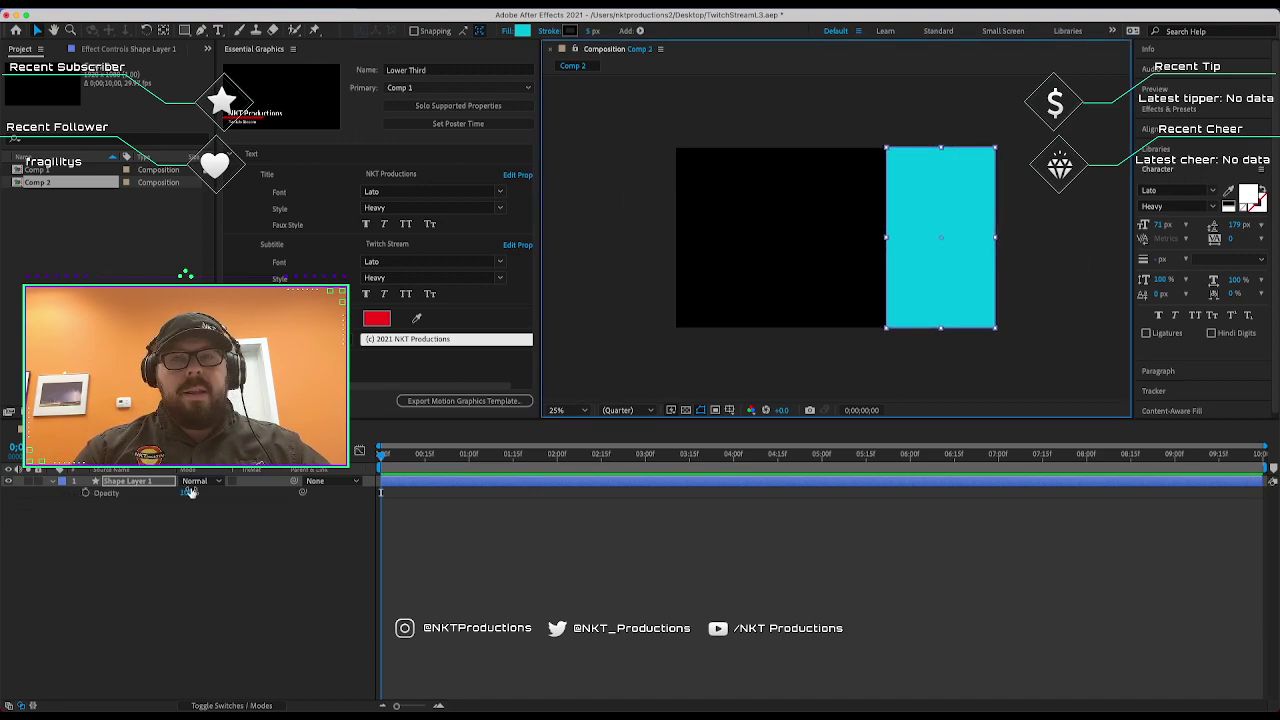
click(185, 494)
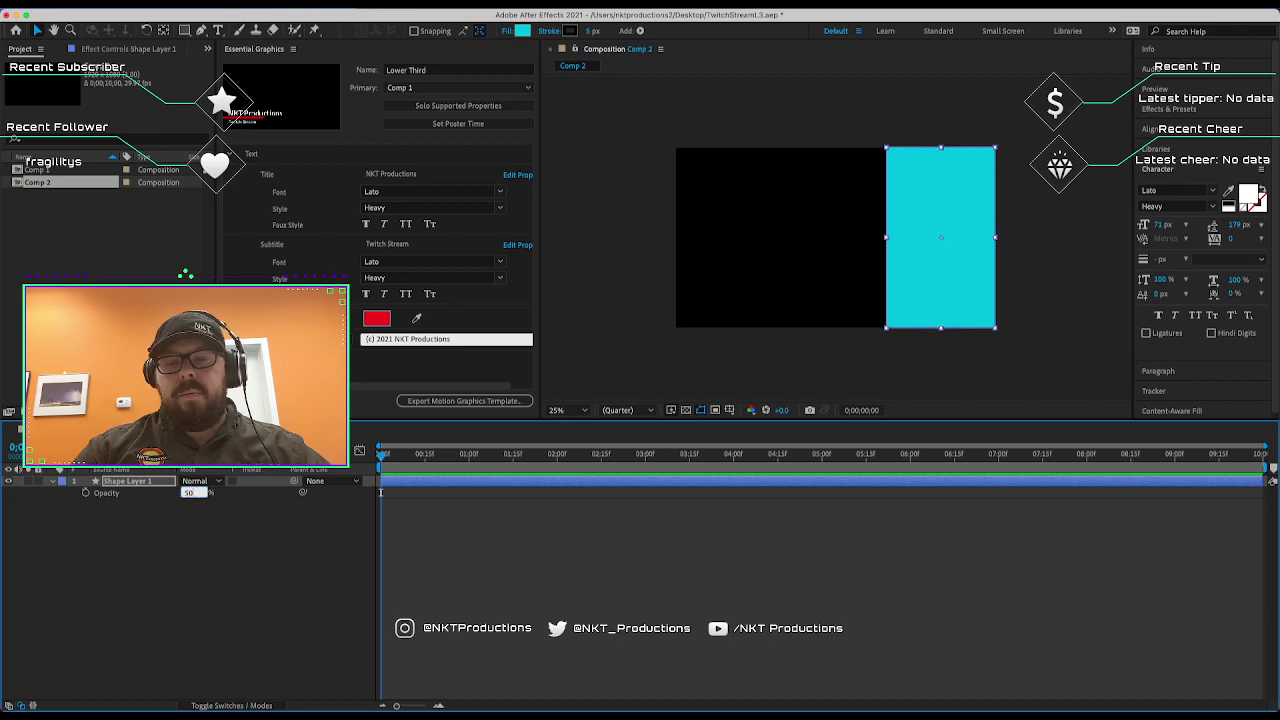
key(Return)
click(573, 385)
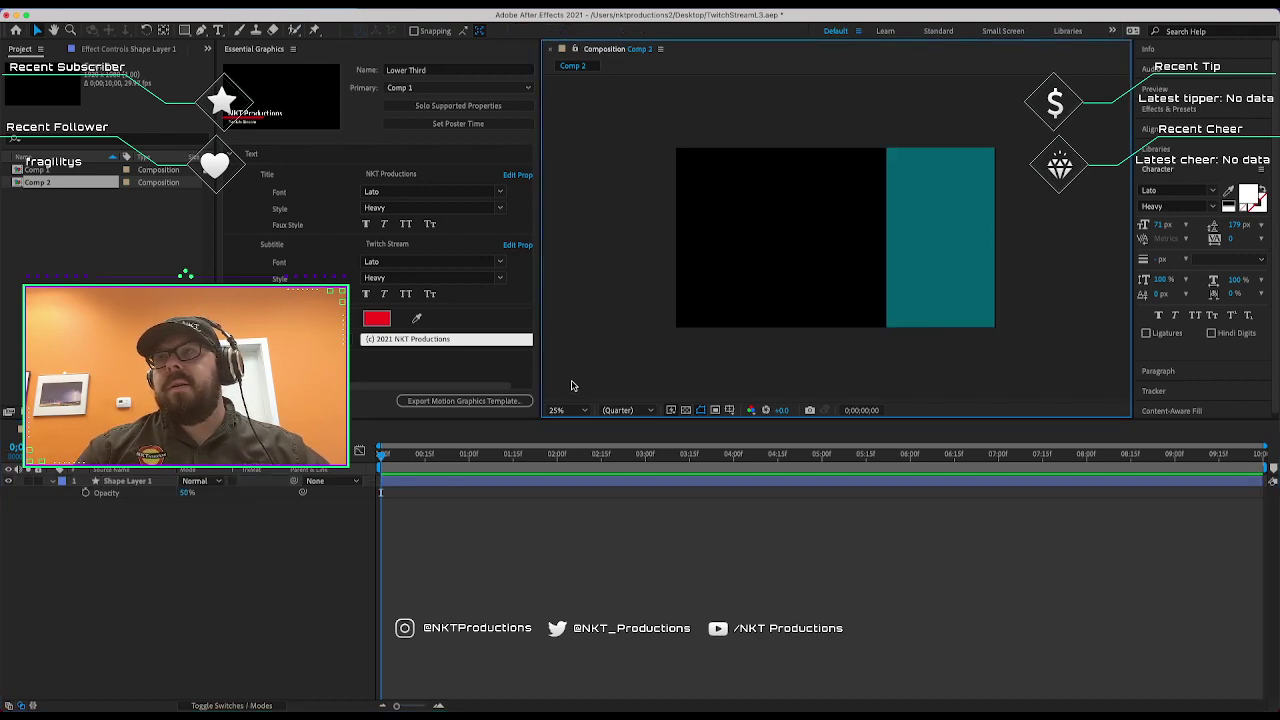
click(963, 240)
click(1052, 260)
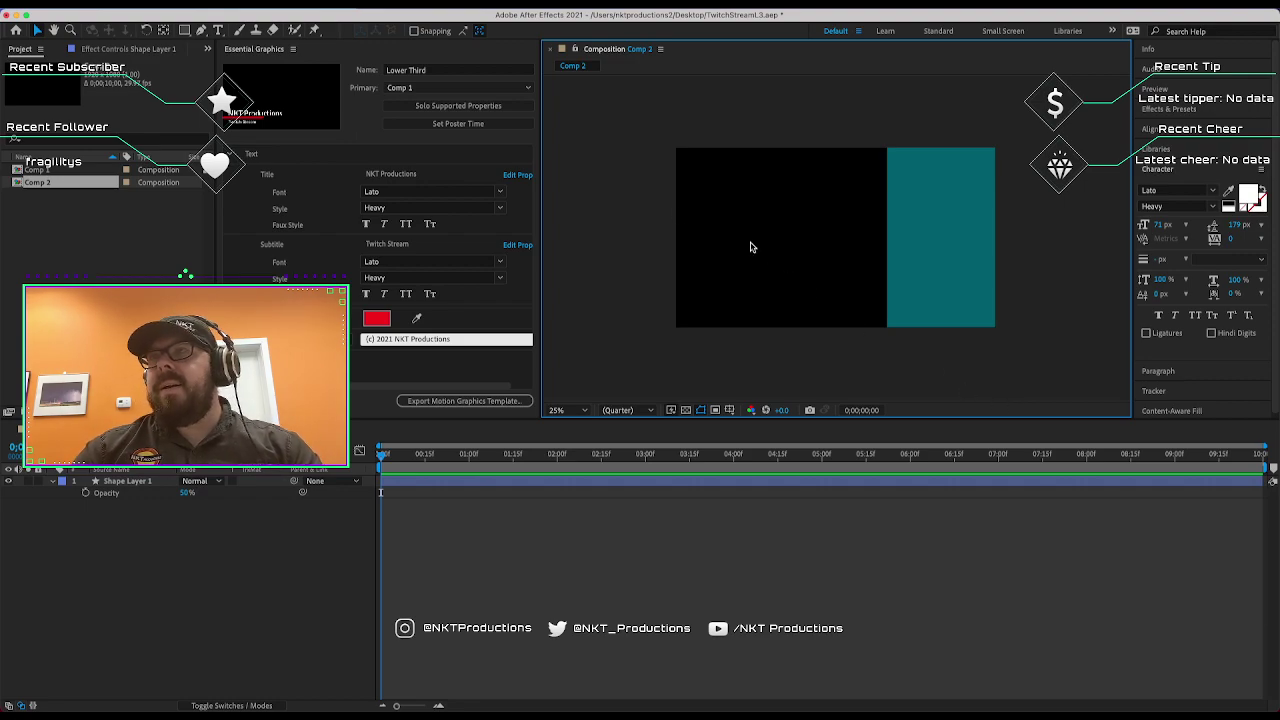
click(896, 277)
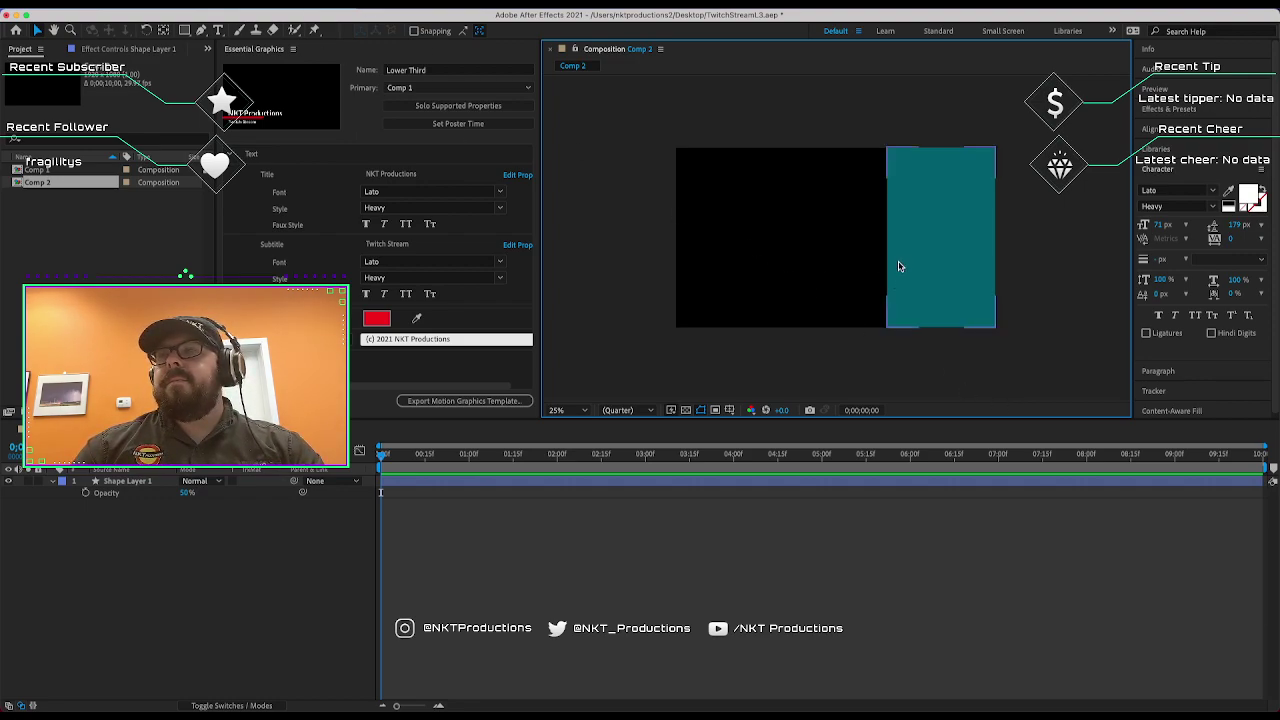
click(640, 205)
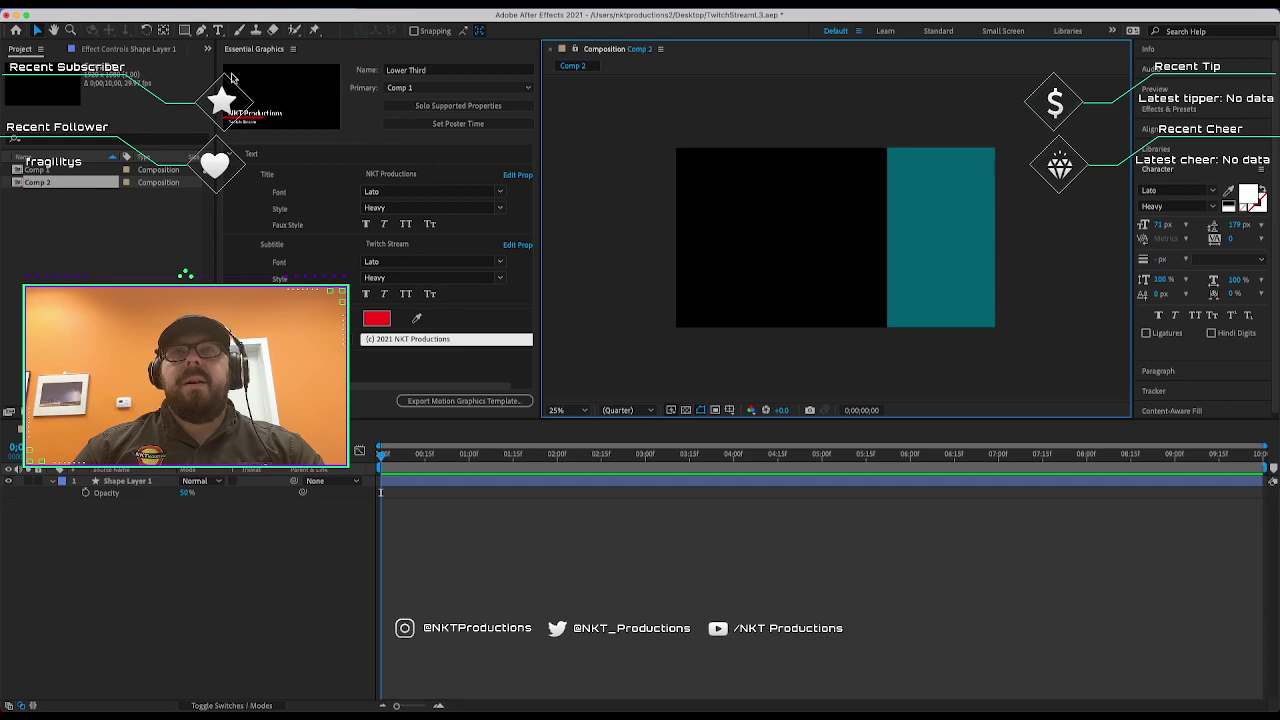
click(110, 3)
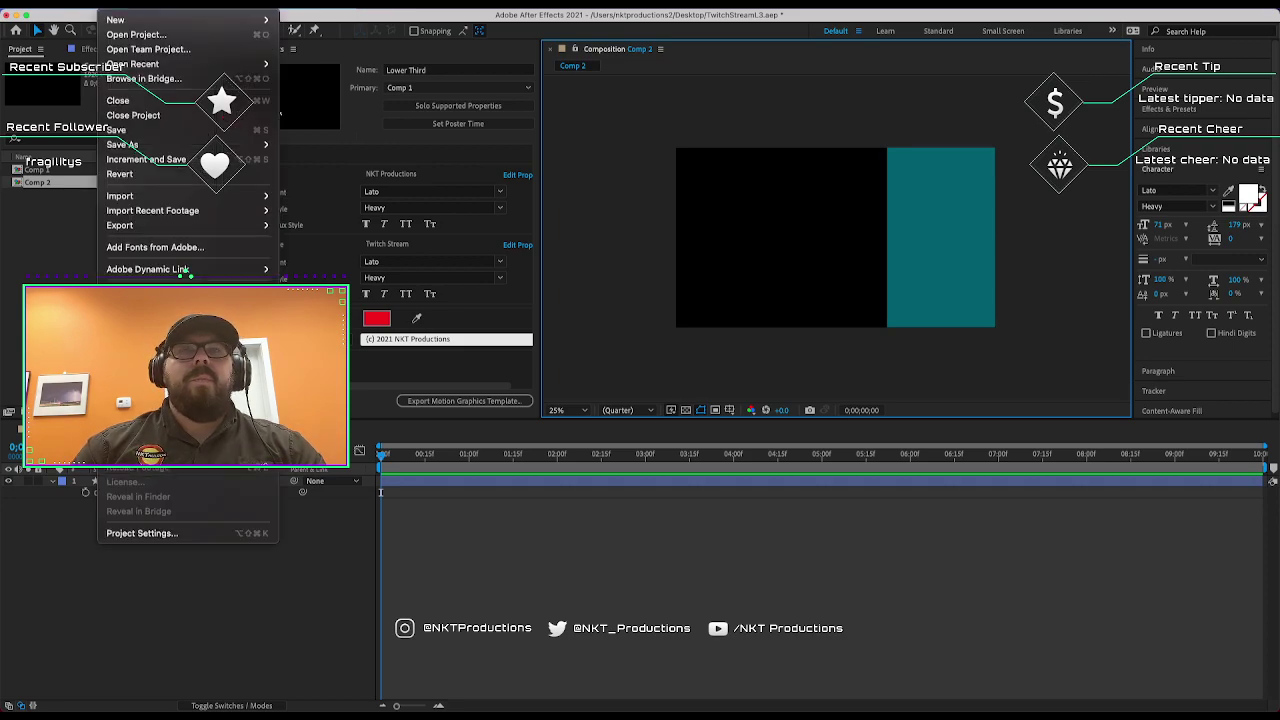
key(Escape)
click(218, 31)
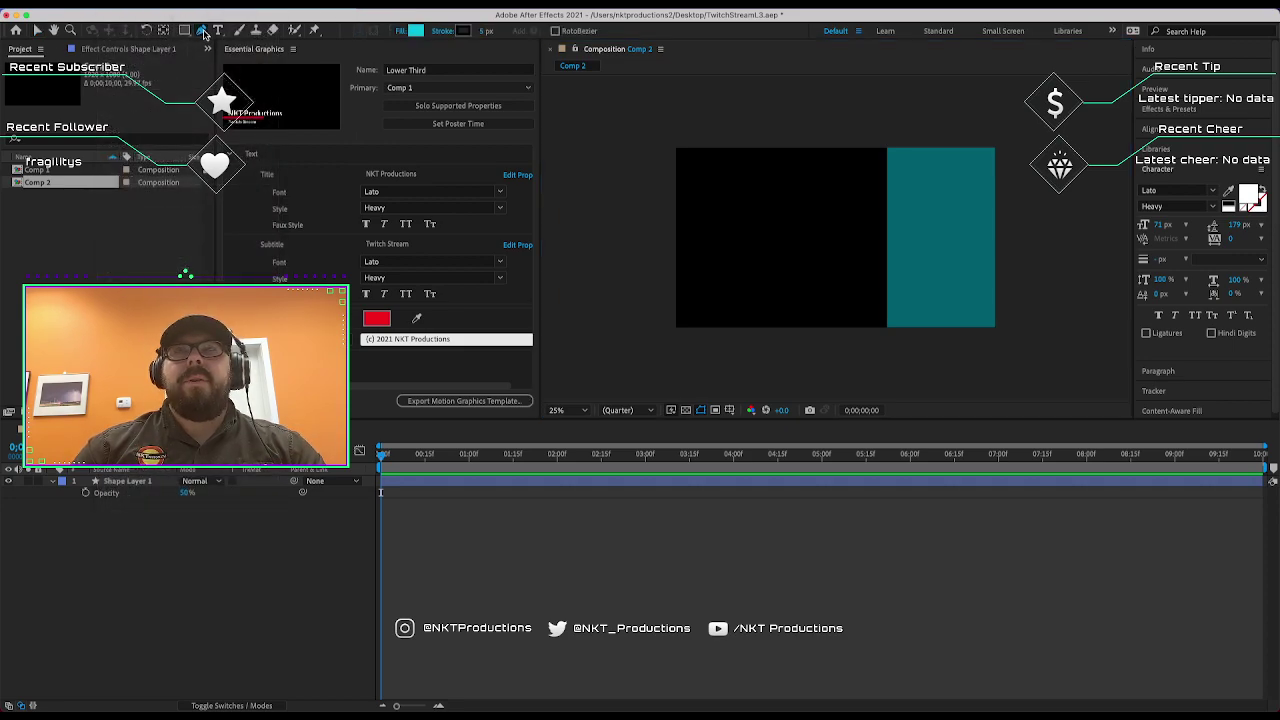
click(938, 167)
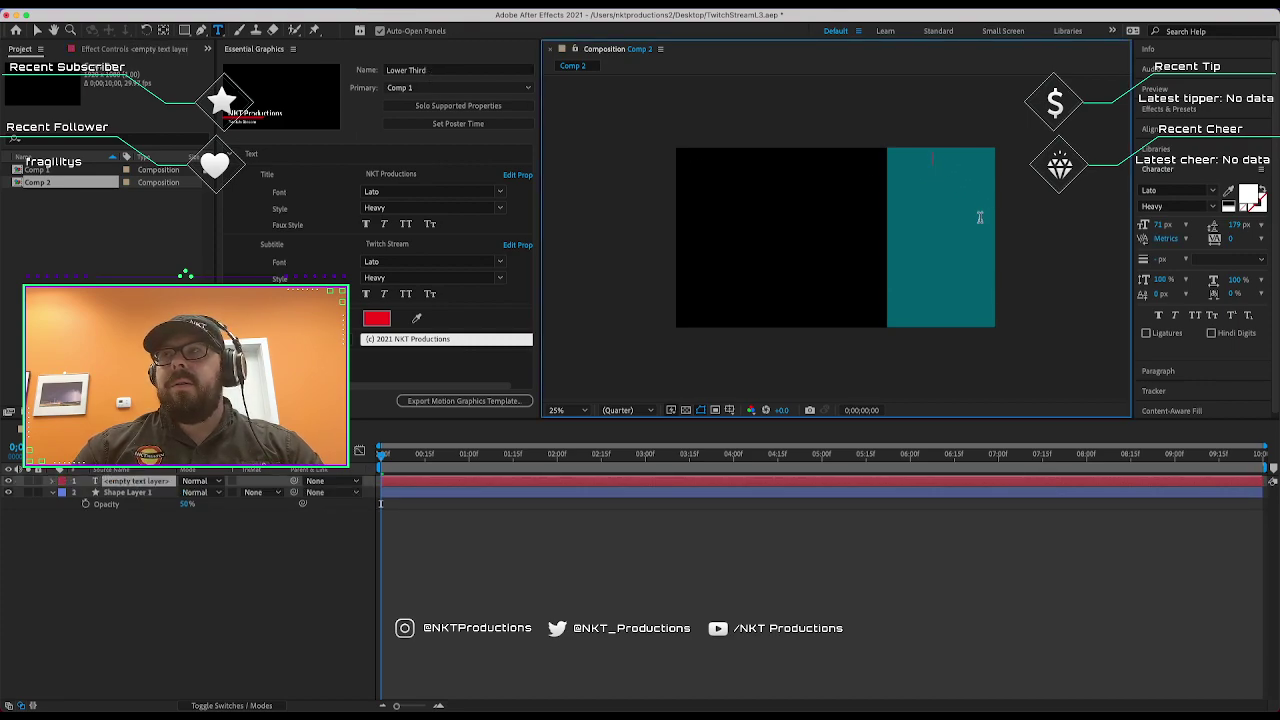
text(Title)
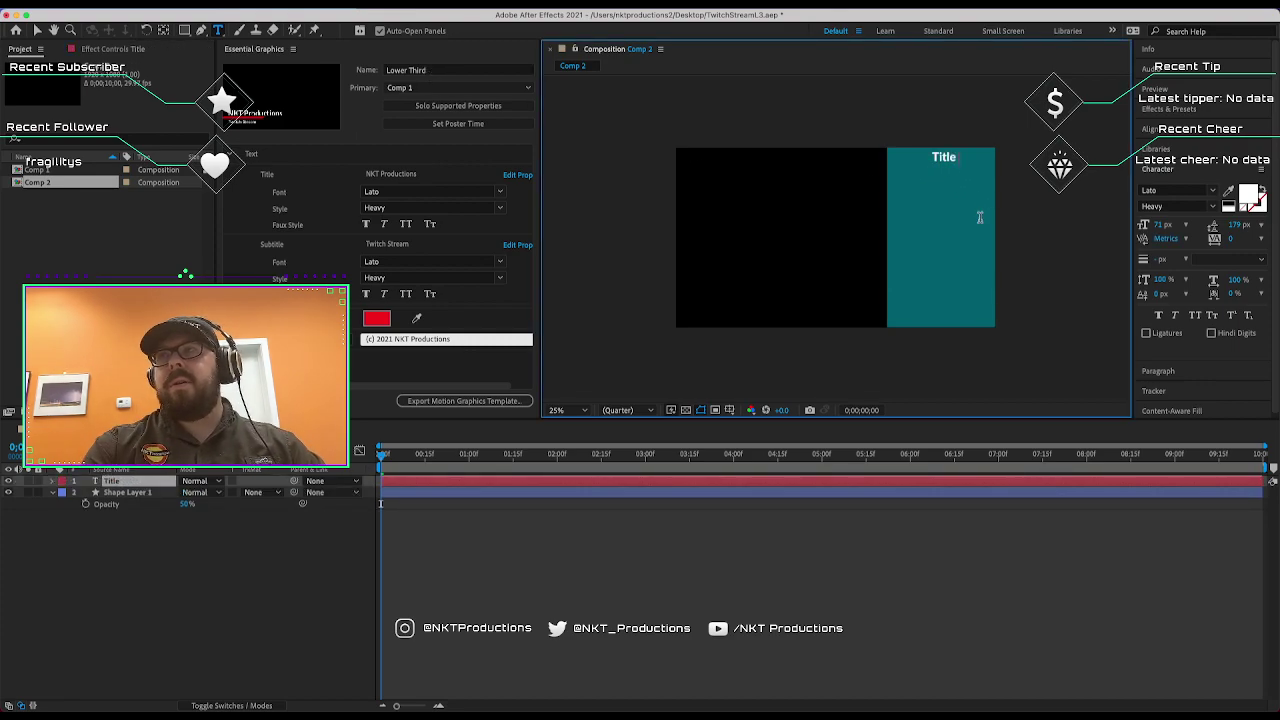
click(1190, 370)
click(1162, 208)
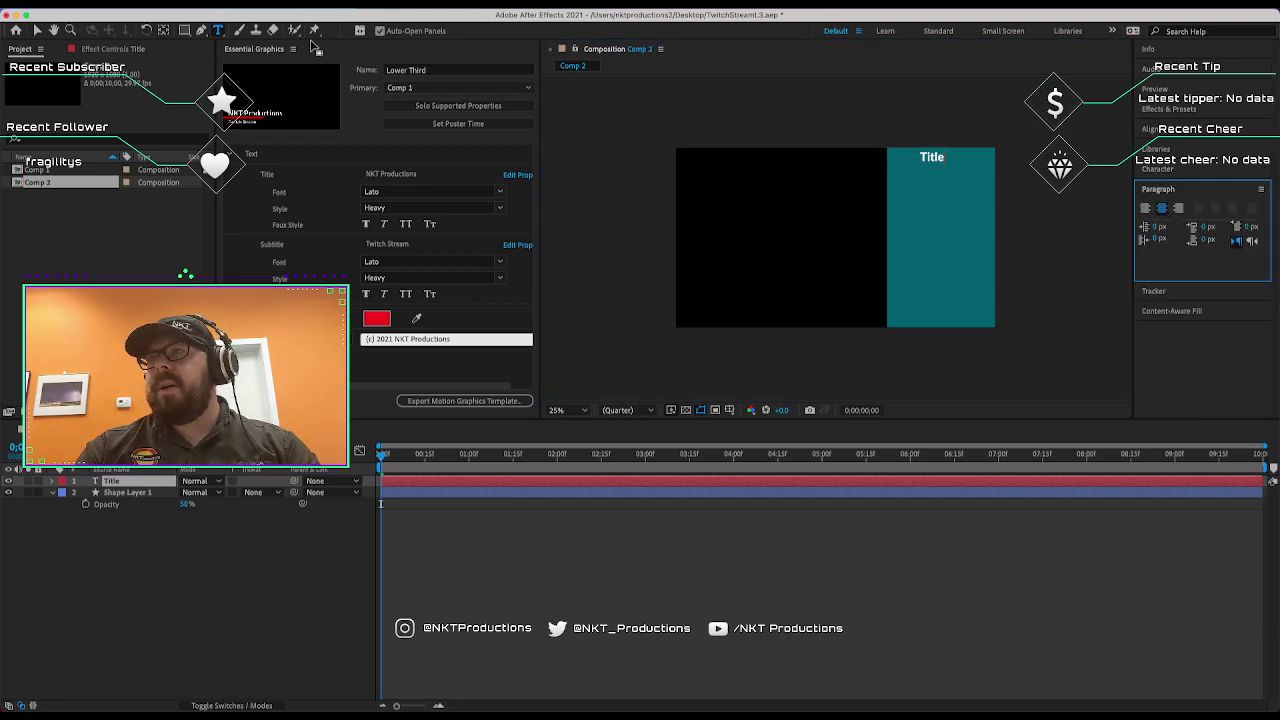
click(38, 31)
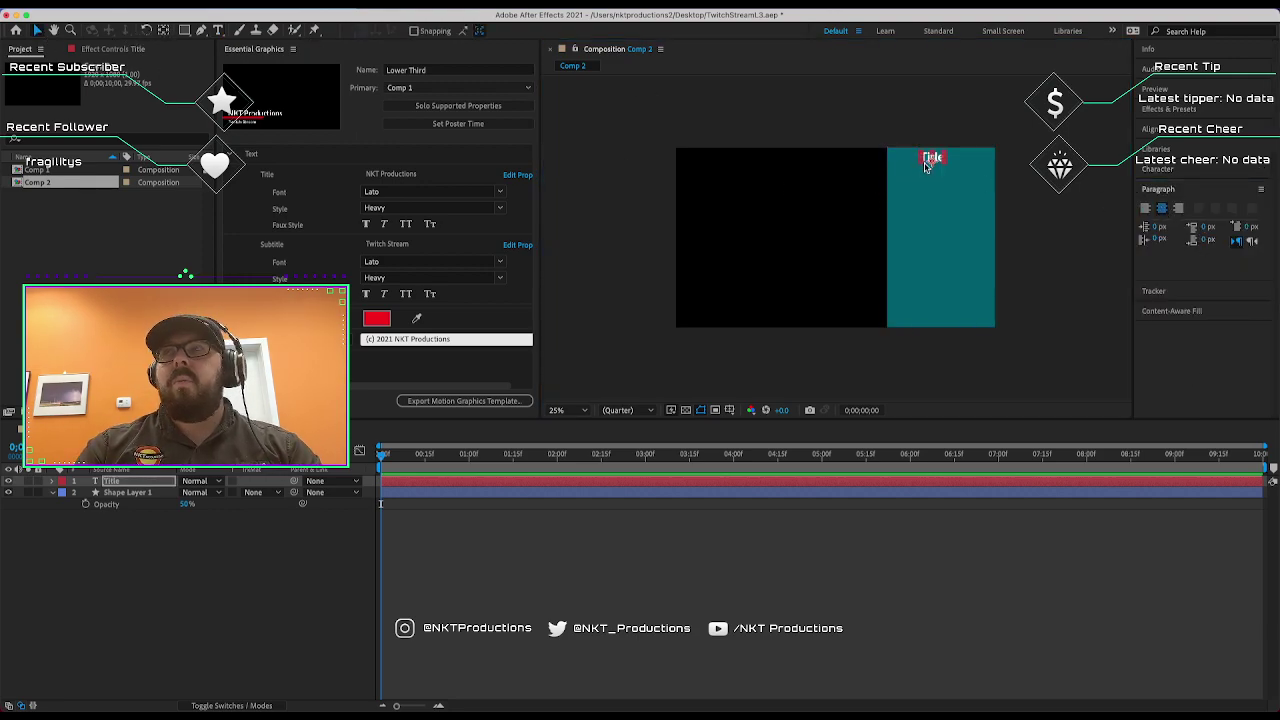
drag(932, 162, 944, 164)
click(986, 340)
click(969, 197)
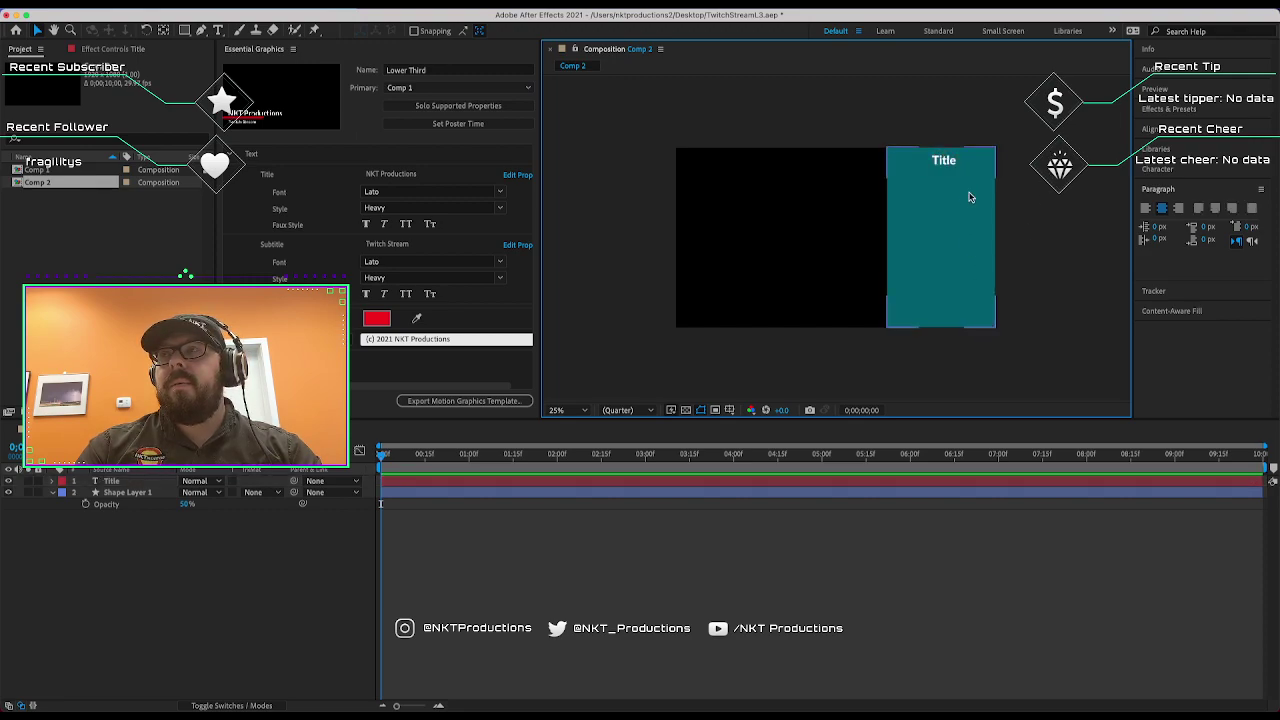
key(F2)
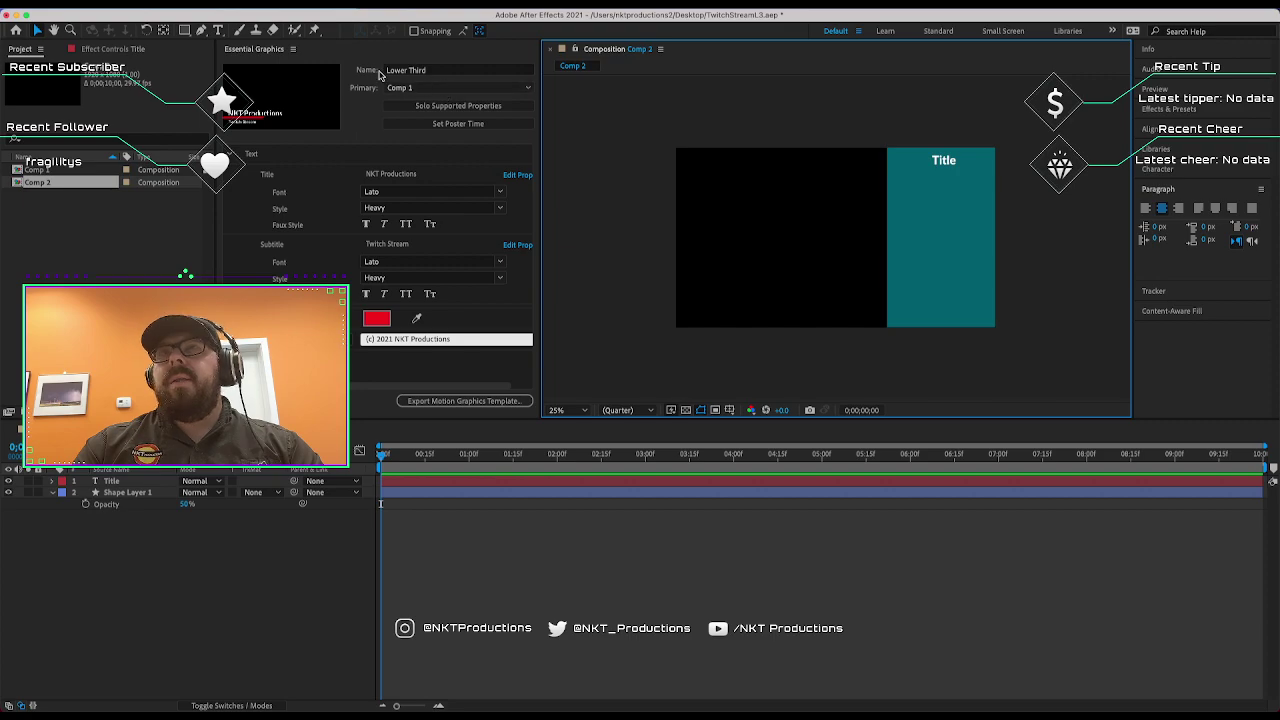
Start a new placeholder from File > Import, then cancel it.
click(116, 0)
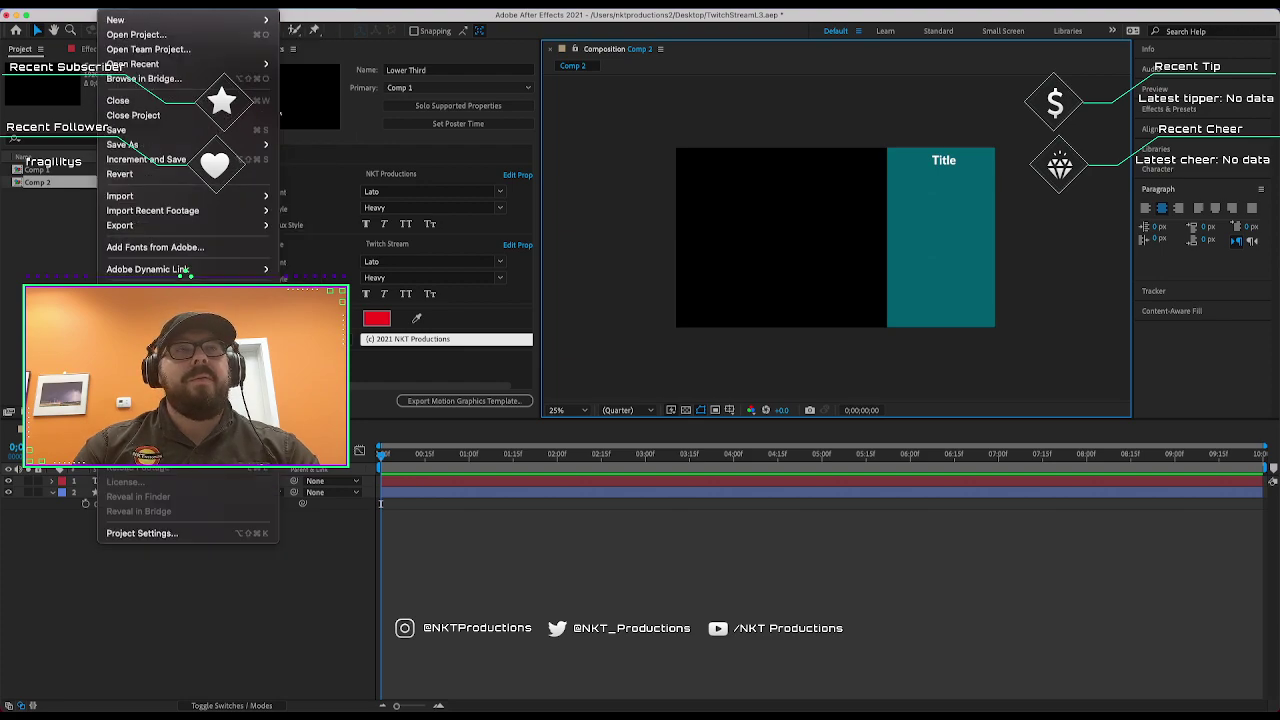
mouse_move(177, 197)
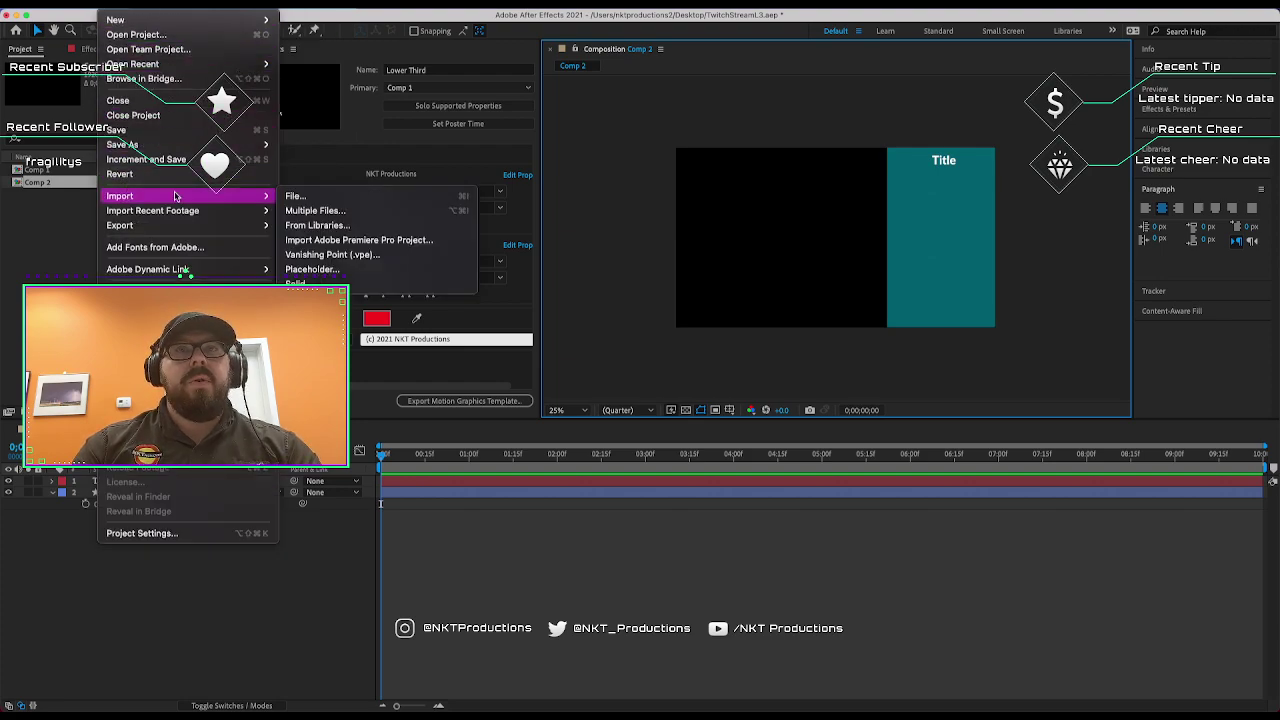
click(338, 273)
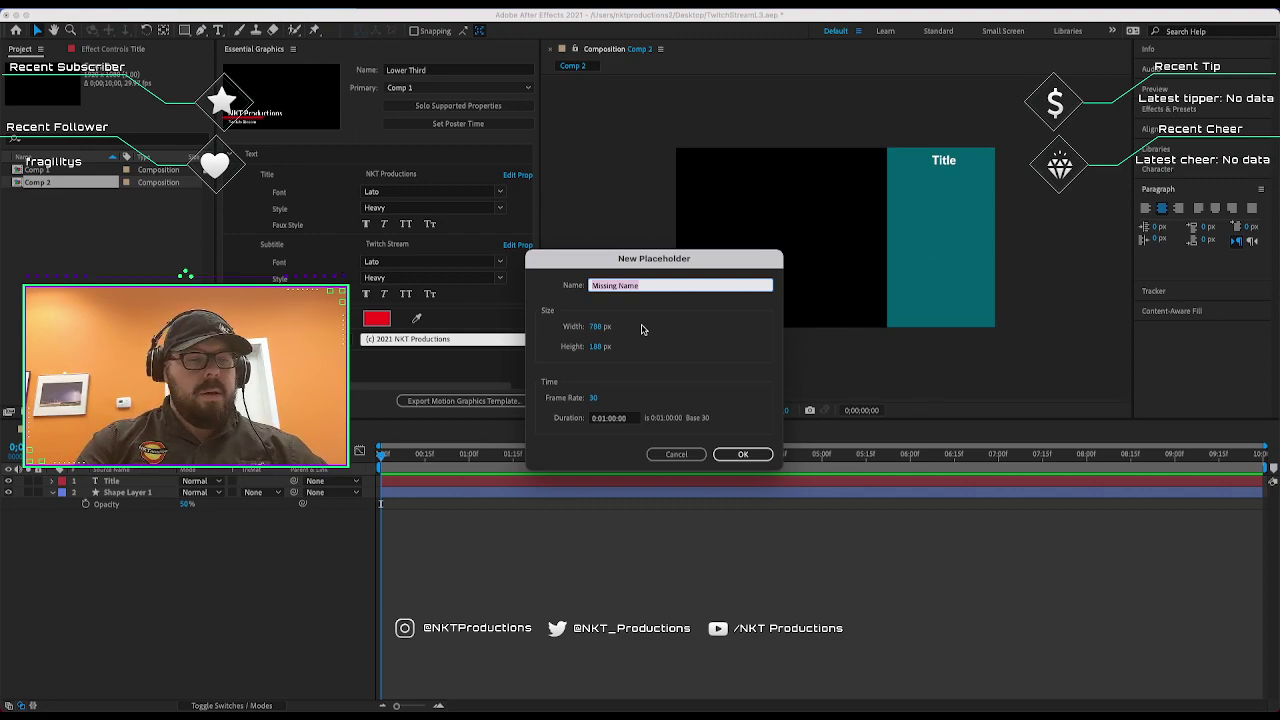
click(666, 455)
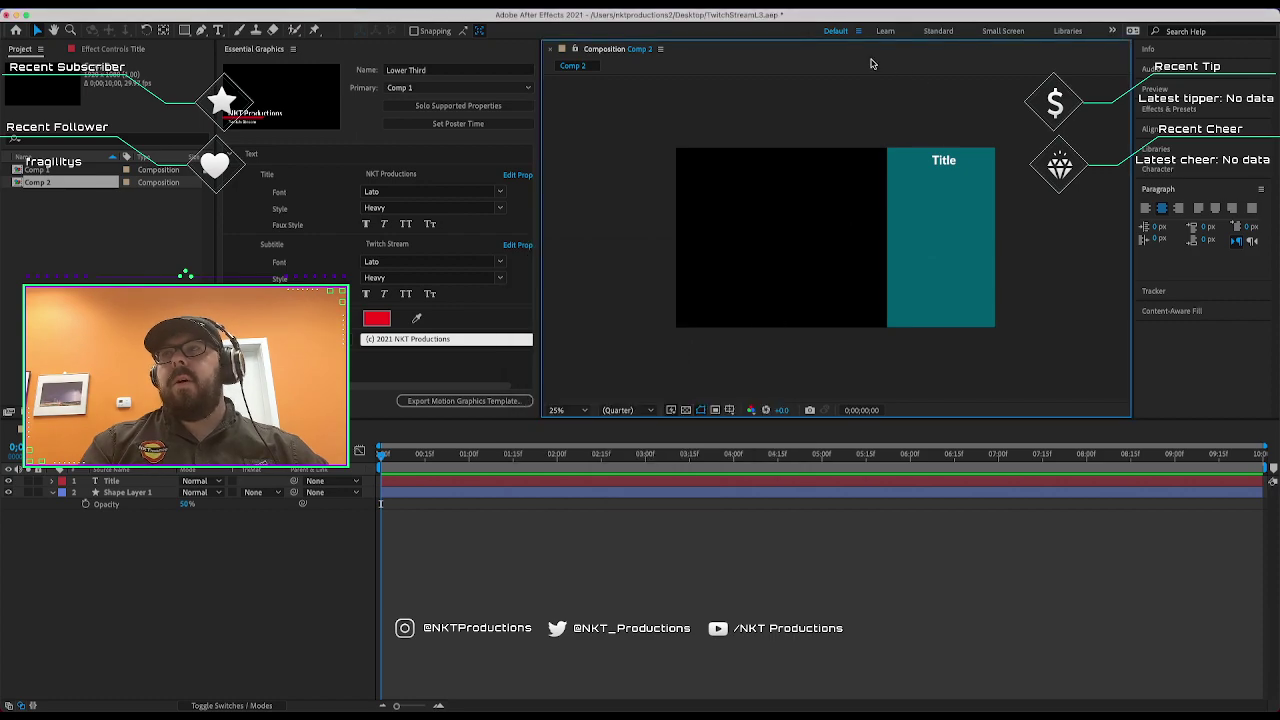
Turn on rulers around the Comp 2 view via View > Show Rulers.
click(310, 0)
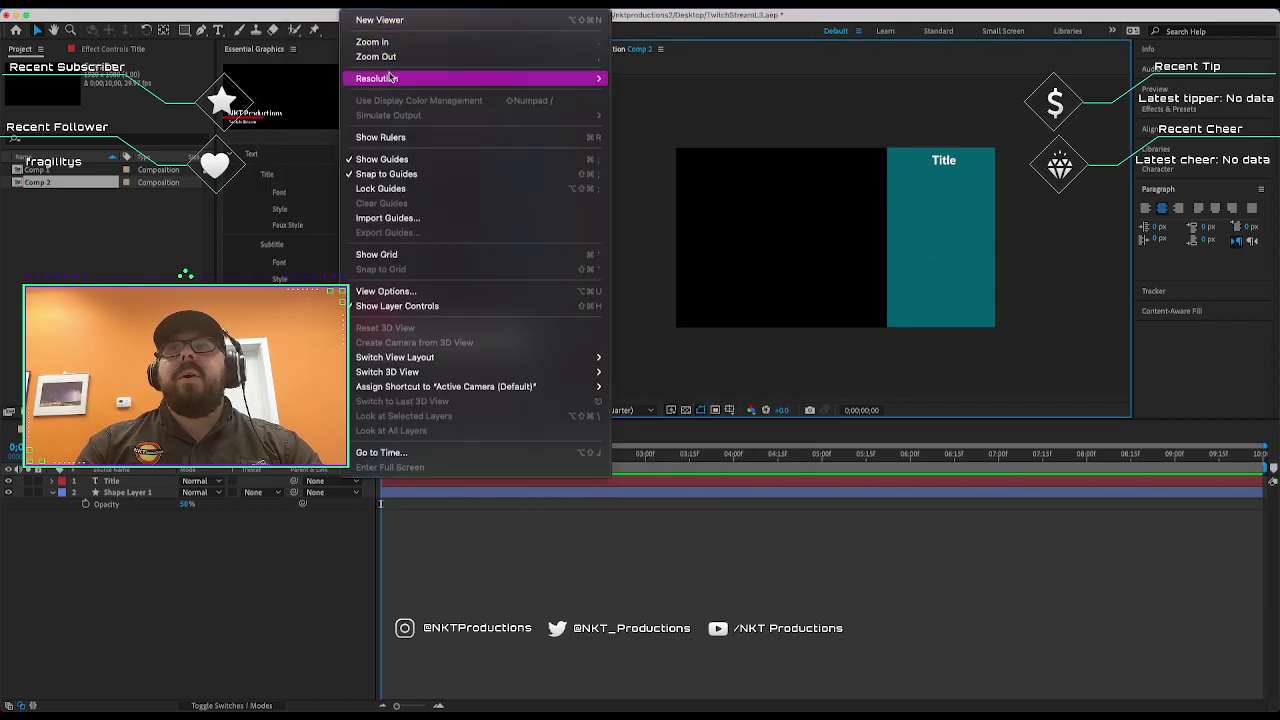
mouse_move(390, 86)
click(388, 137)
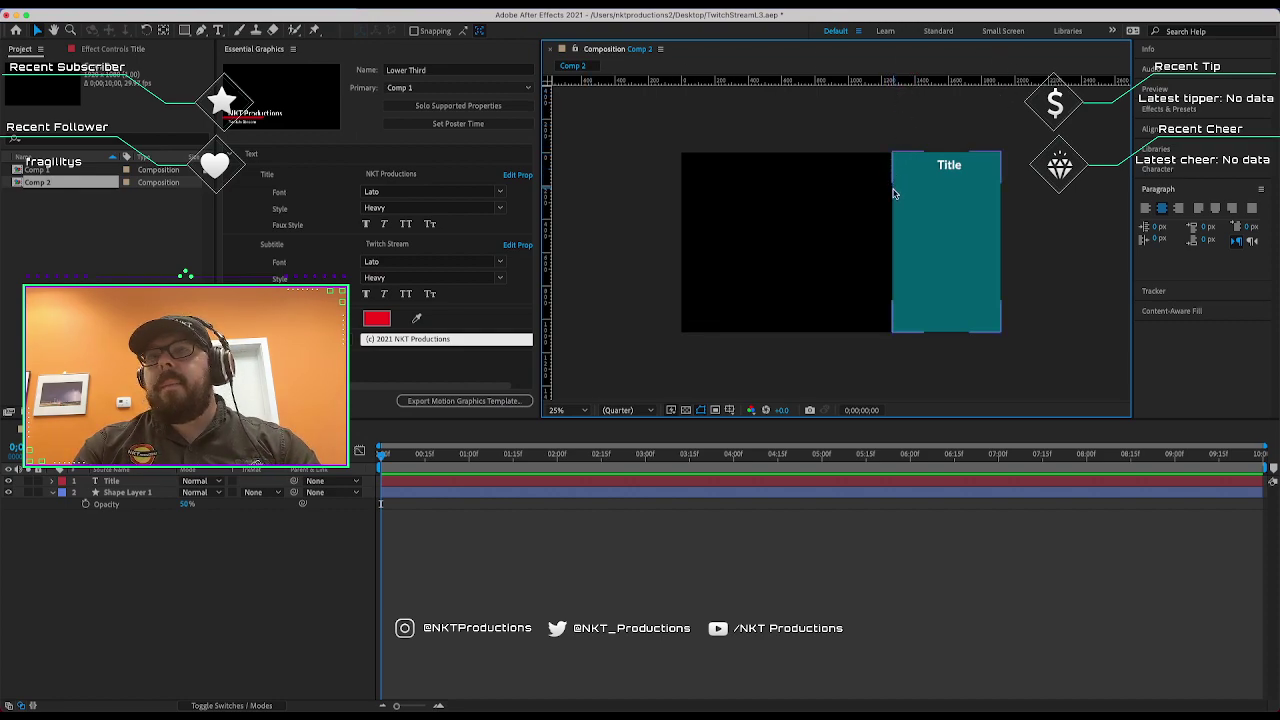
Draw a cyan test rectangle at the top of the teal panel and position it.
click(185, 30)
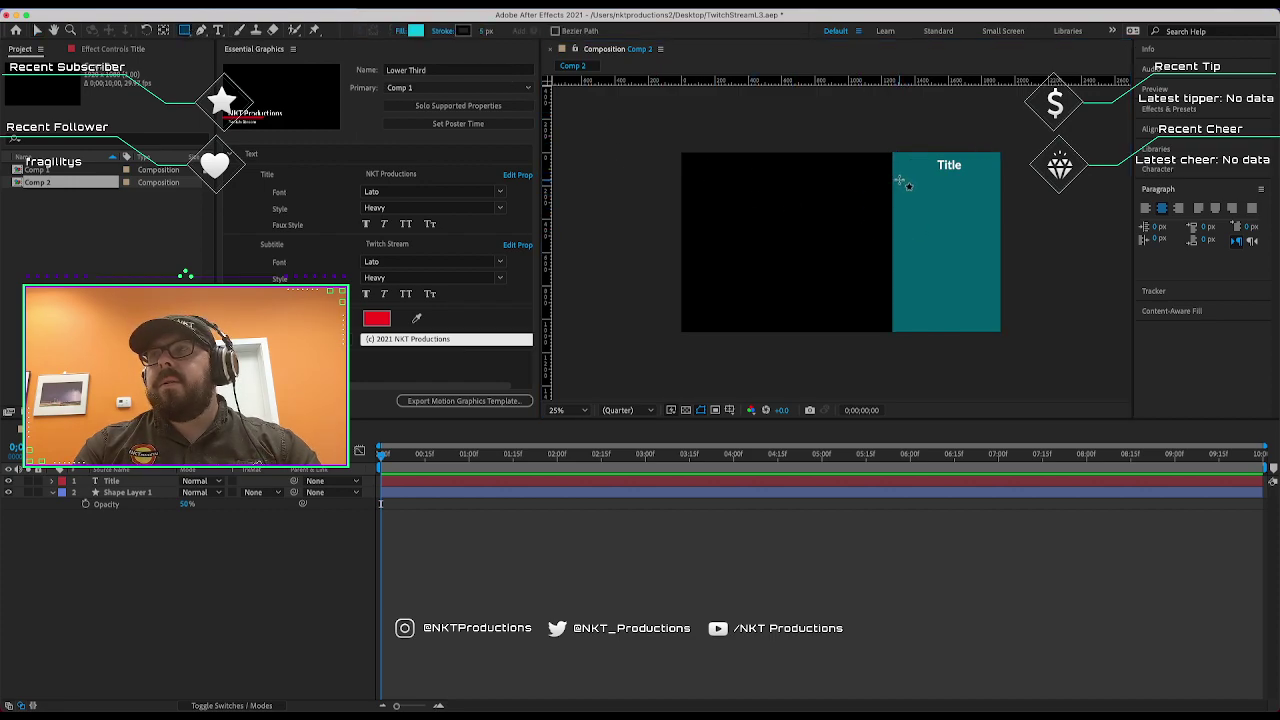
mouse_move(899, 180)
mouse_down()
mouse_move(1008, 236)
mouse_move(996, 242)
mouse_up()
click(1213, 58)
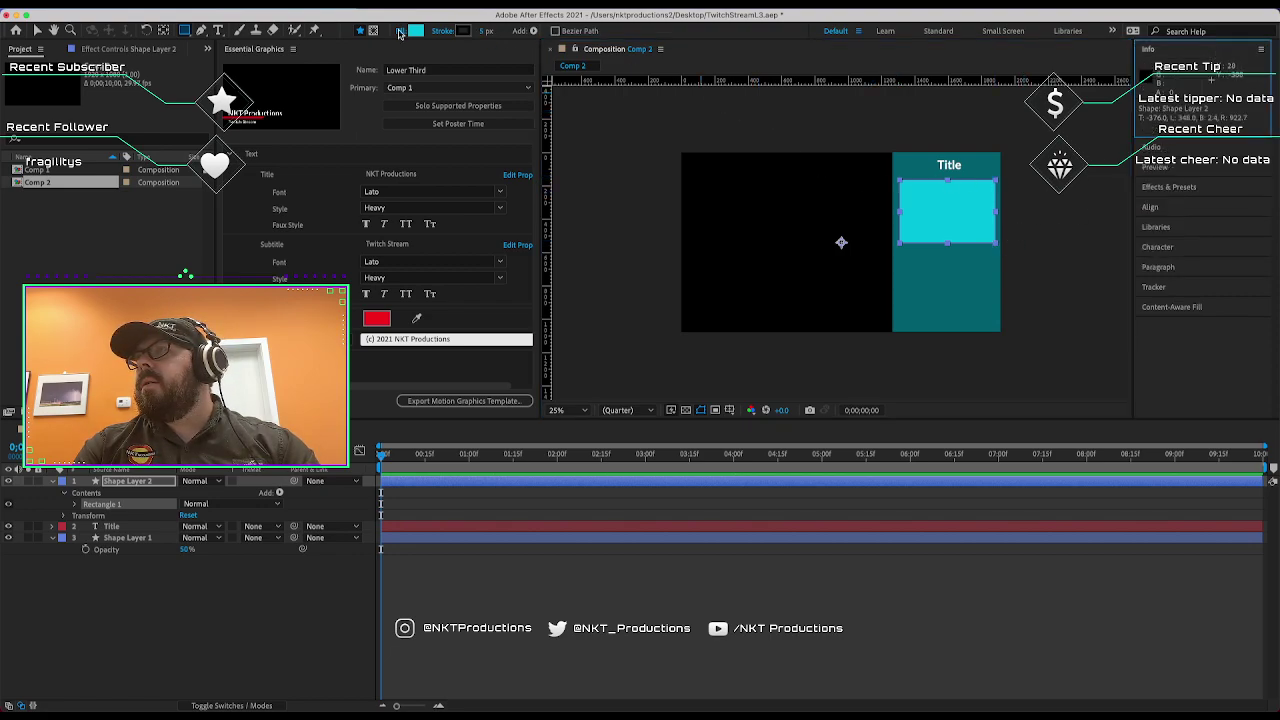
click(37, 30)
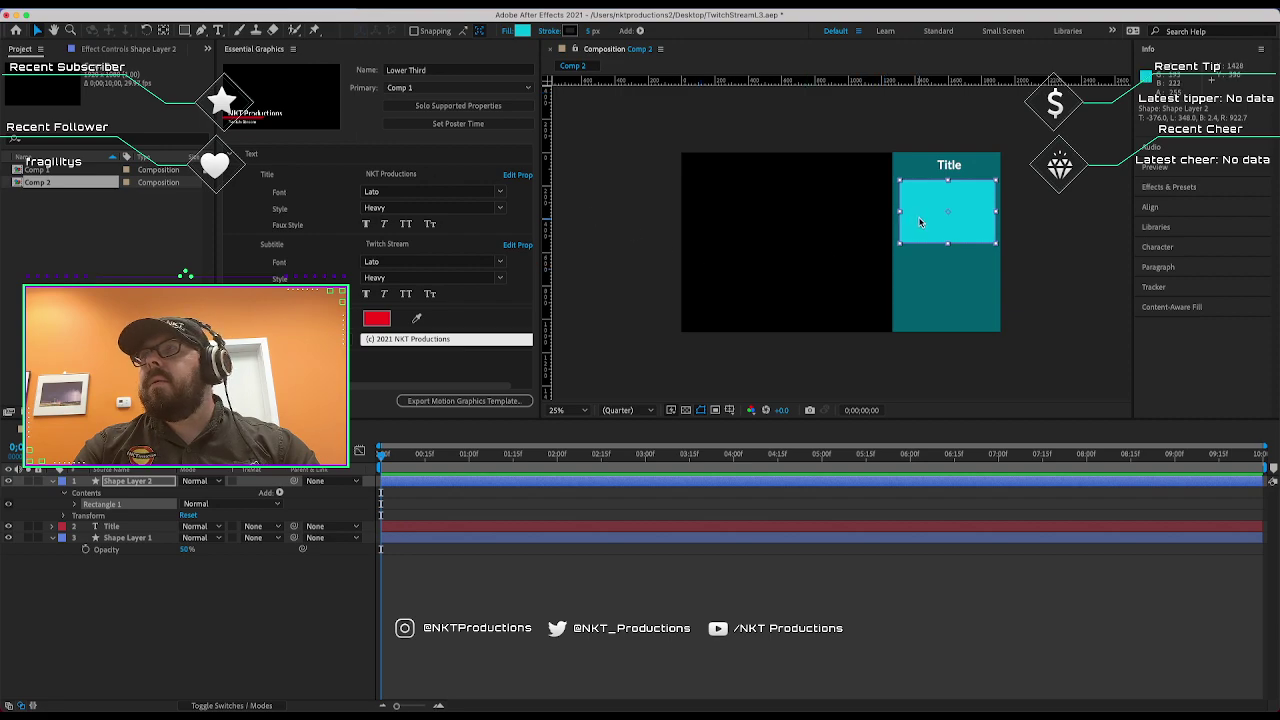
drag(896, 221, 942, 218)
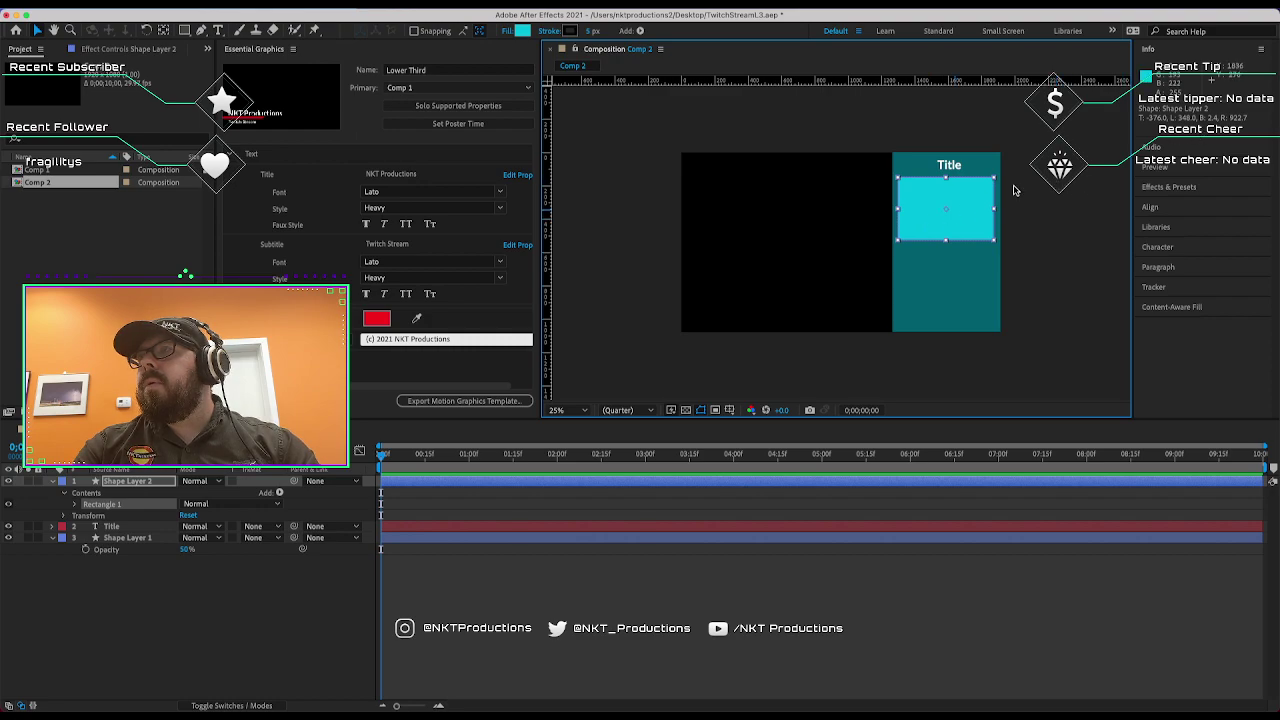
Open the Transform > Scale dialog from the rectangle's layer context menu.
right_click(937, 235)
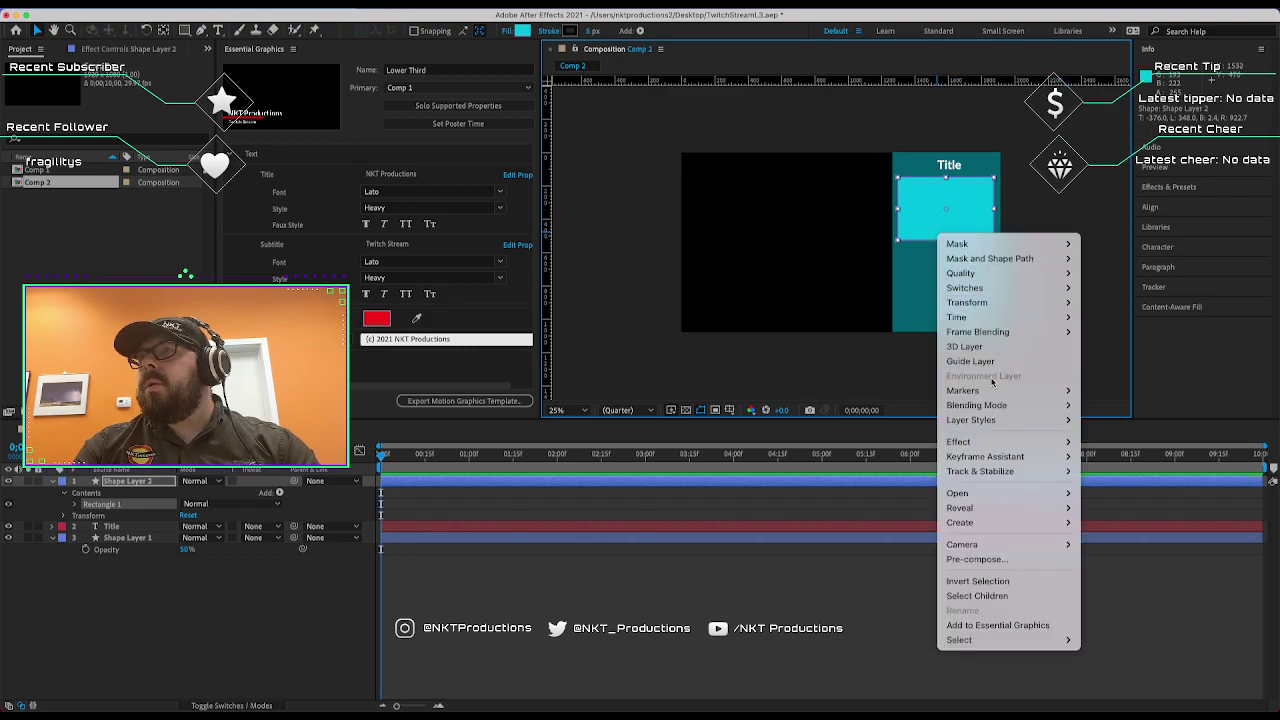
mouse_move(1010, 640)
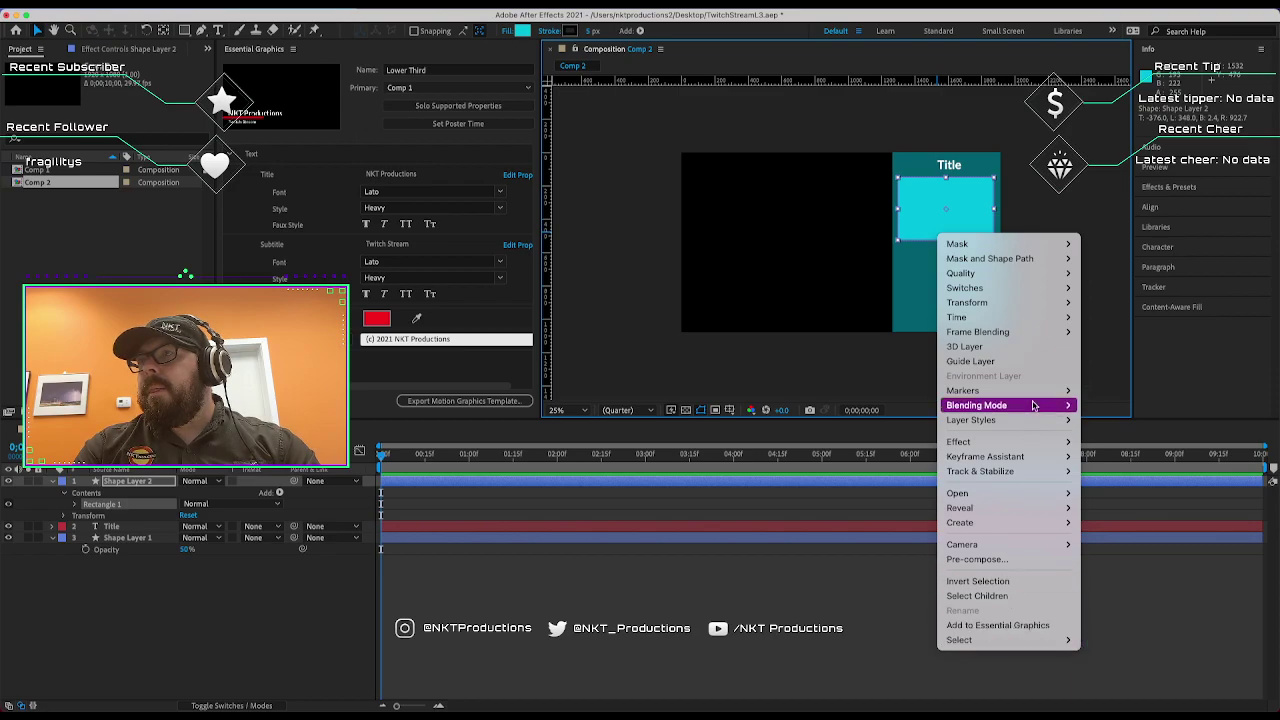
mouse_move(1023, 245)
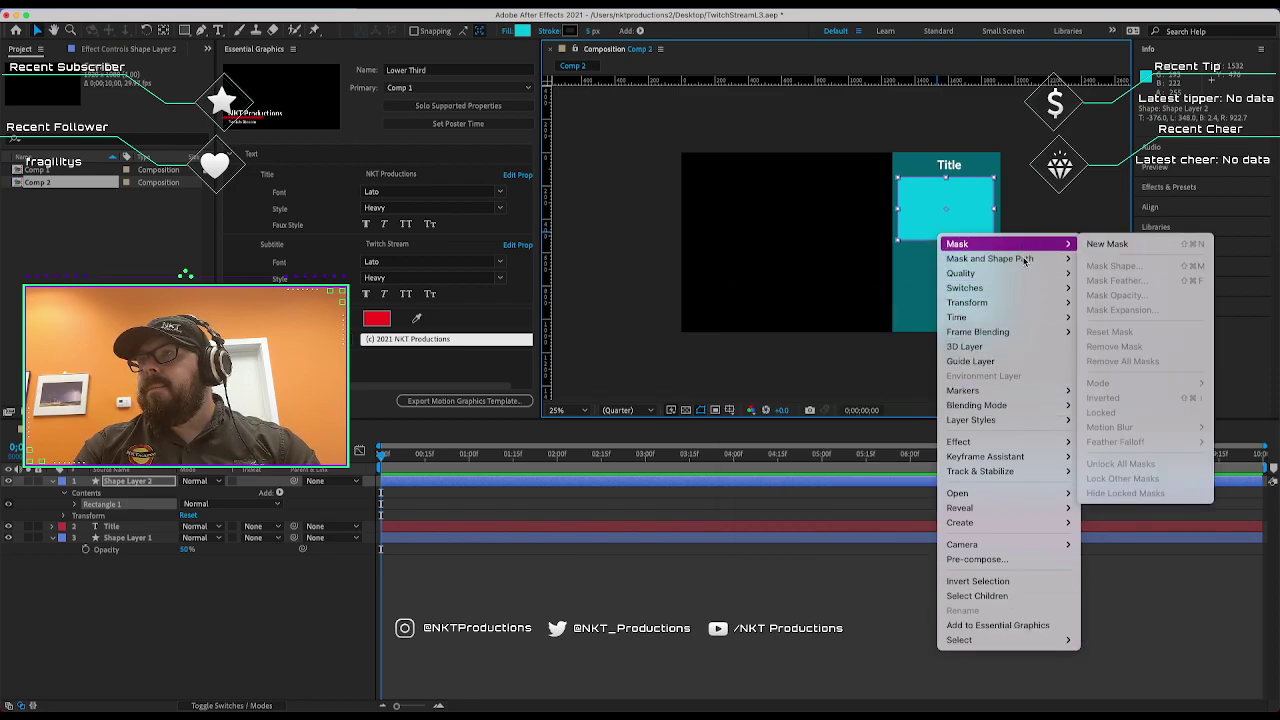
mouse_move(1021, 287)
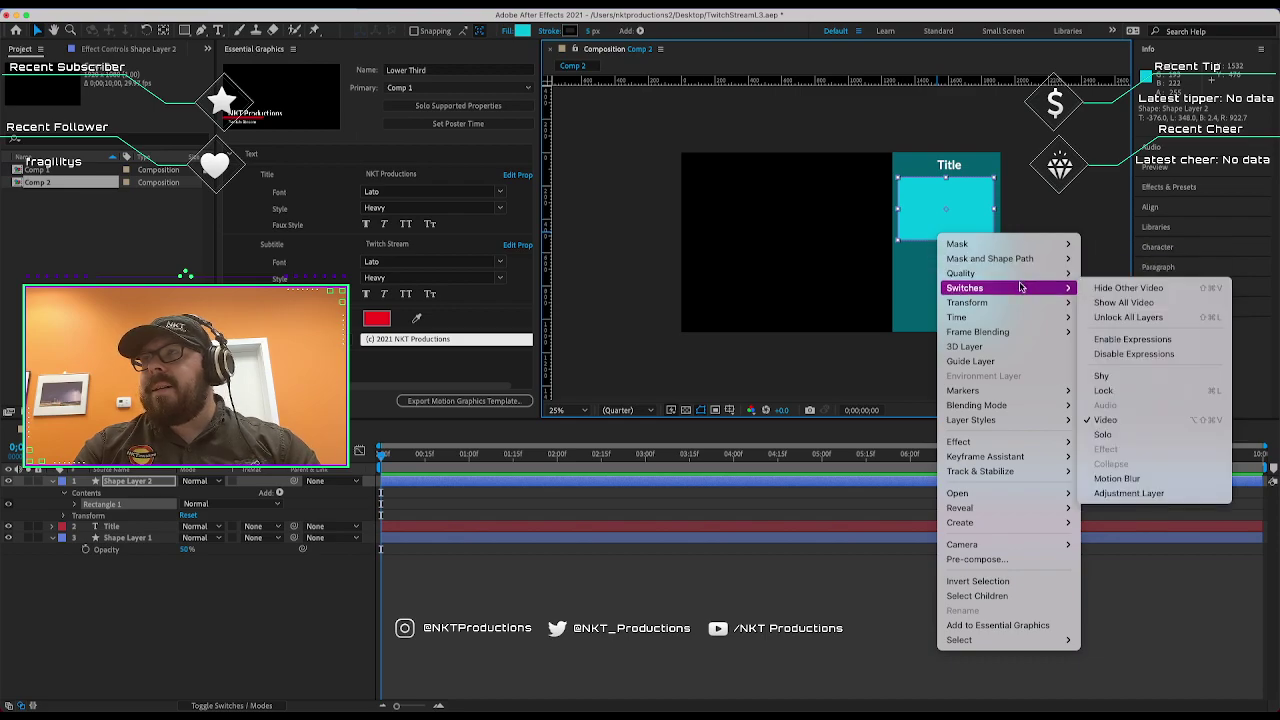
mouse_move(1016, 316)
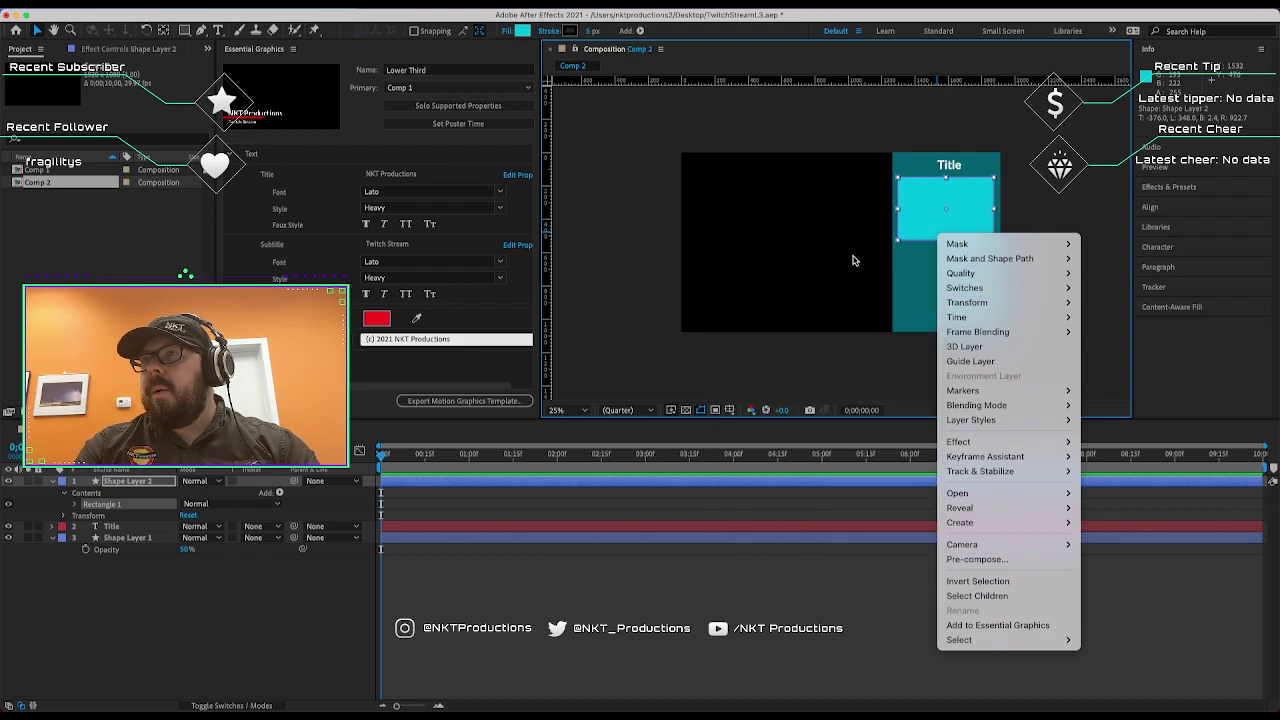
click(932, 216)
right_click(932, 216)
right_click(920, 228)
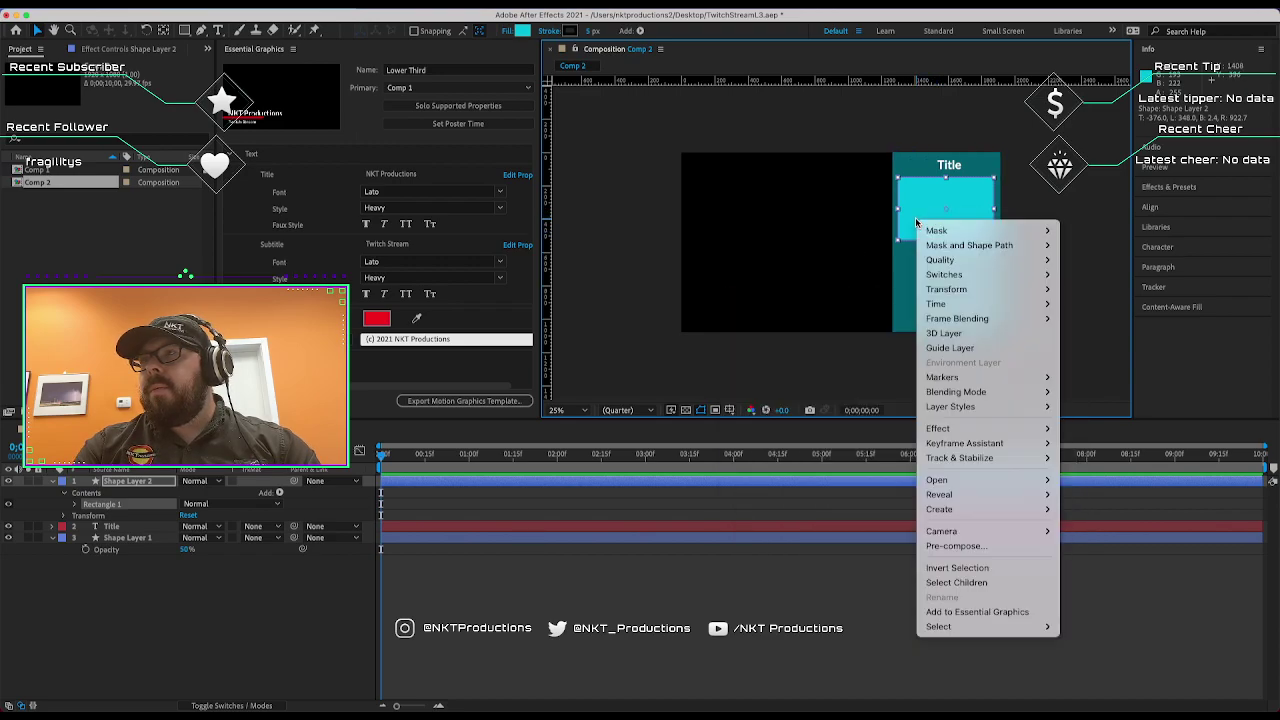
mouse_move(950, 317)
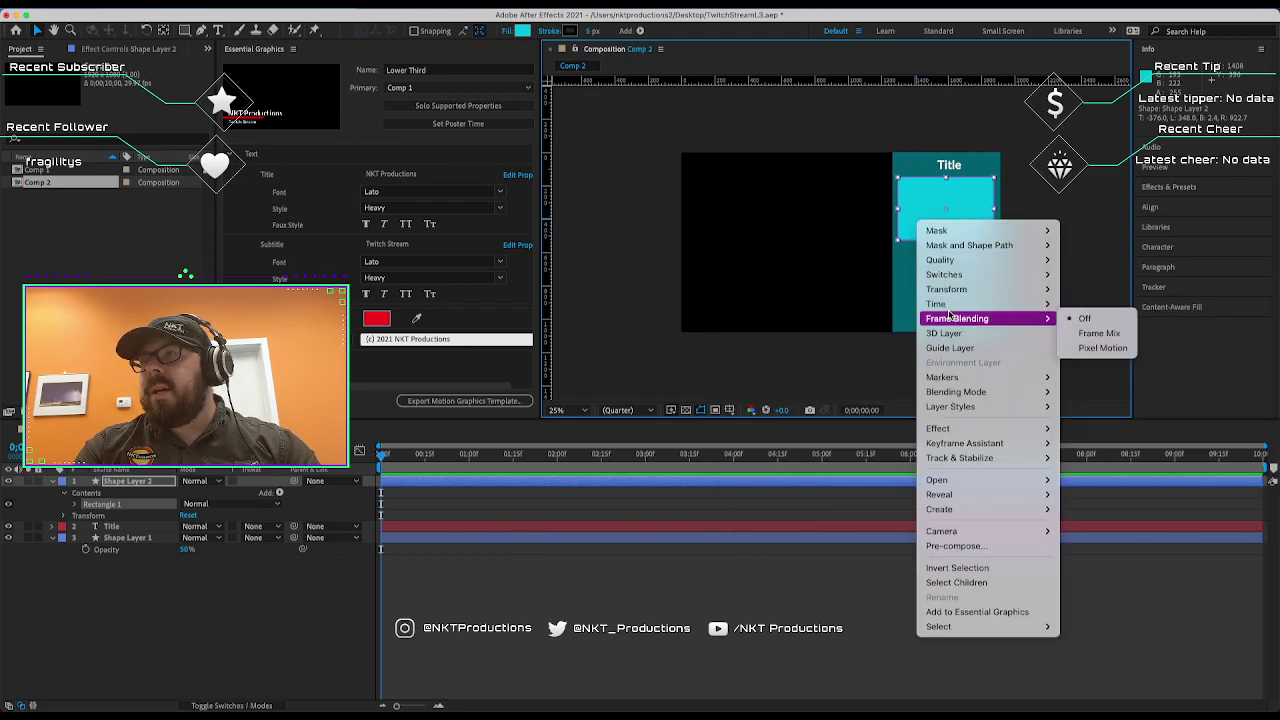
mouse_move(960, 289)
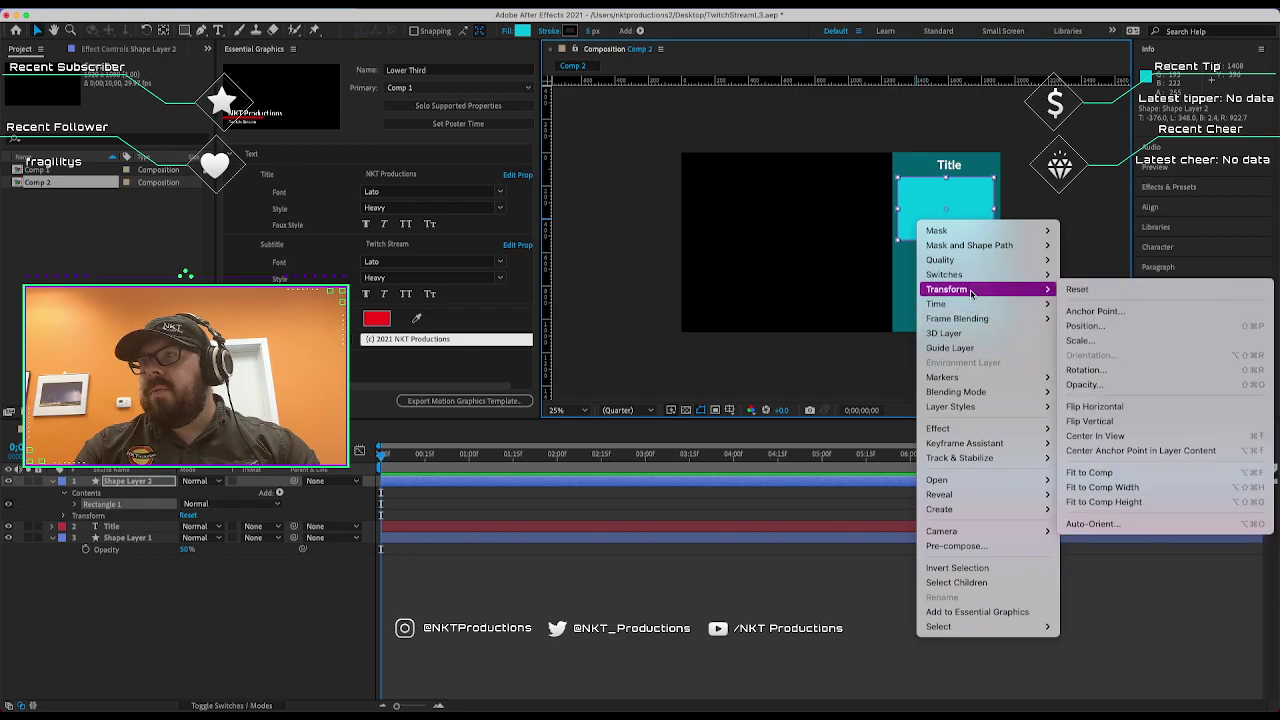
click(1080, 341)
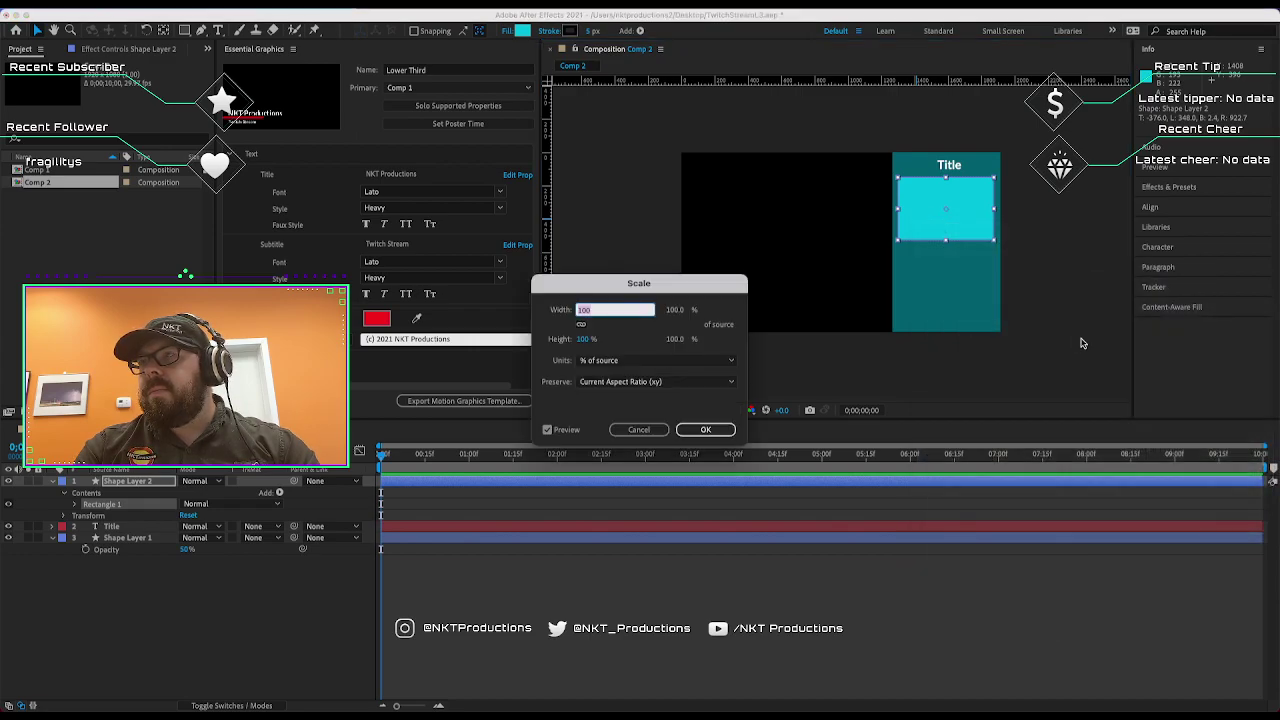
Scale the rectangle in pixels to width 600 and height 400.
click(700, 360)
click(700, 371)
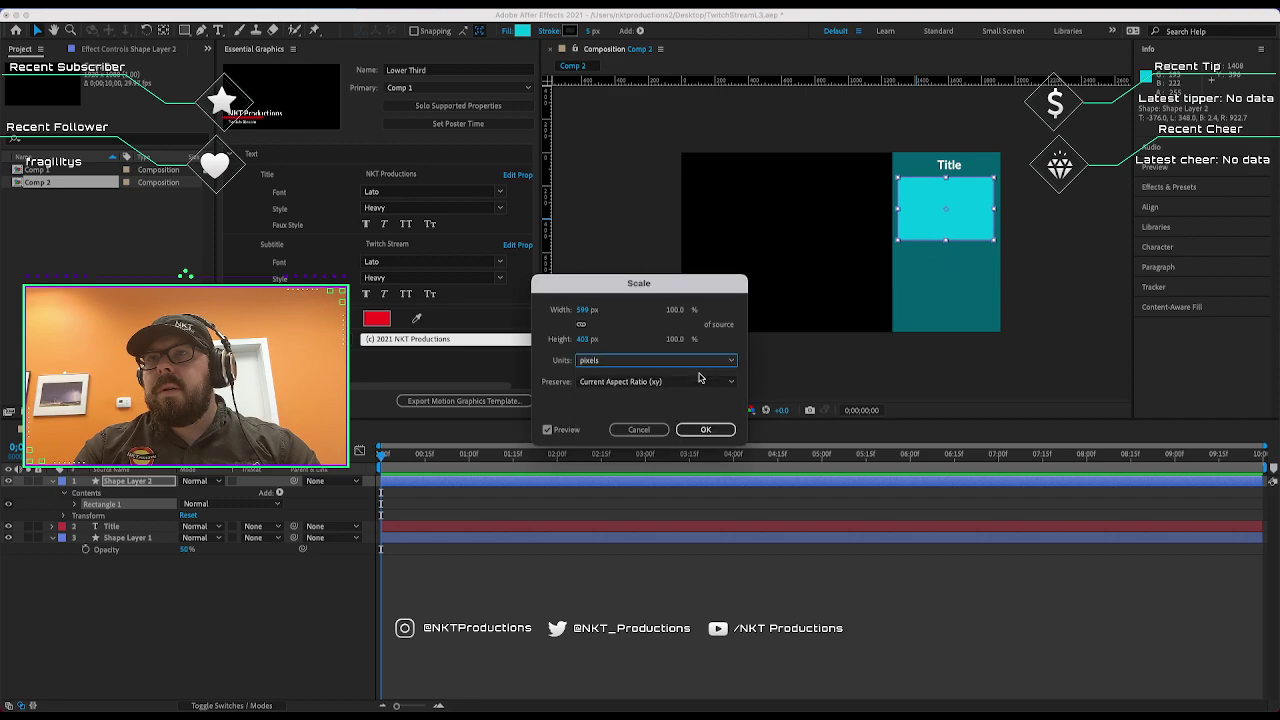
click(585, 310)
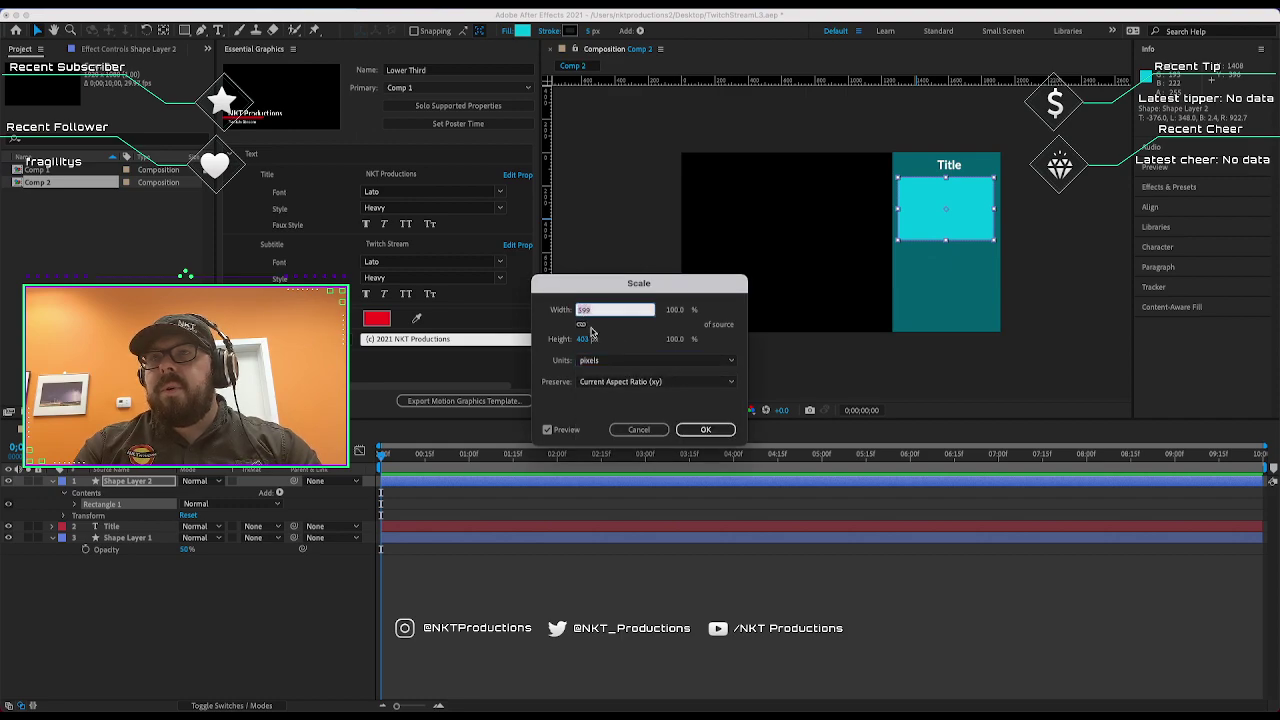
text(600)
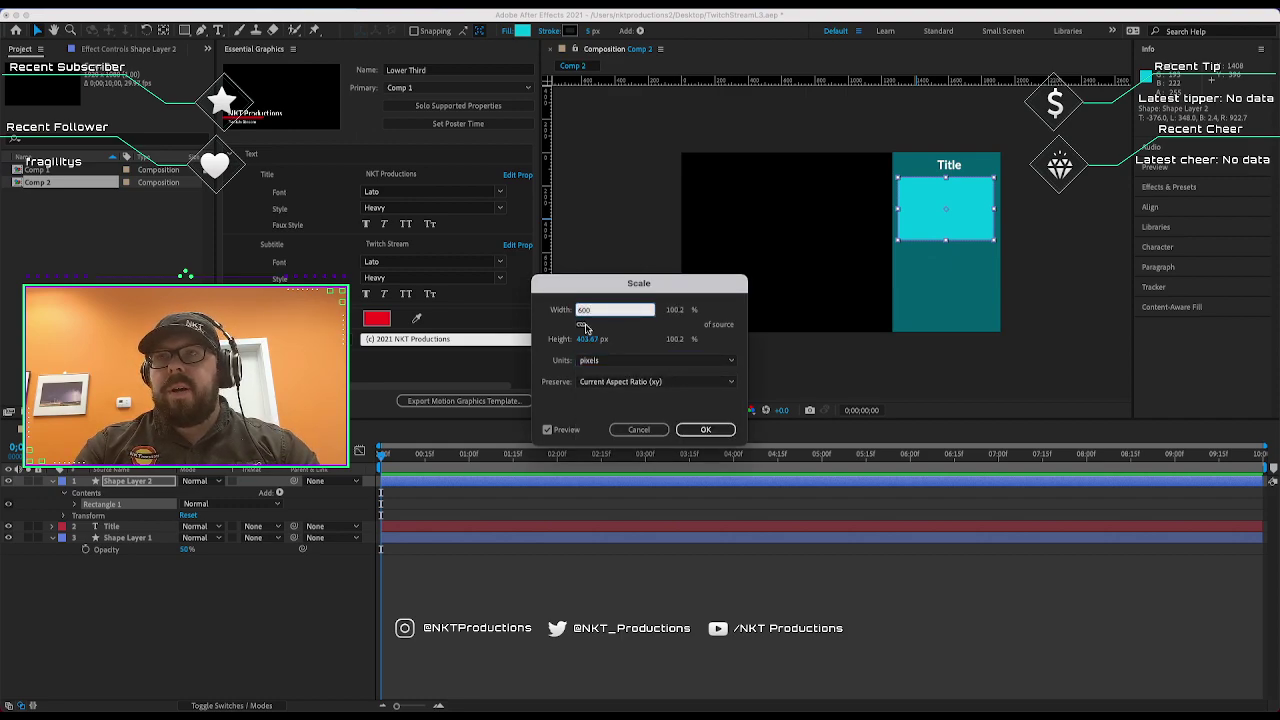
key(Return)
click(590, 340)
text(4)
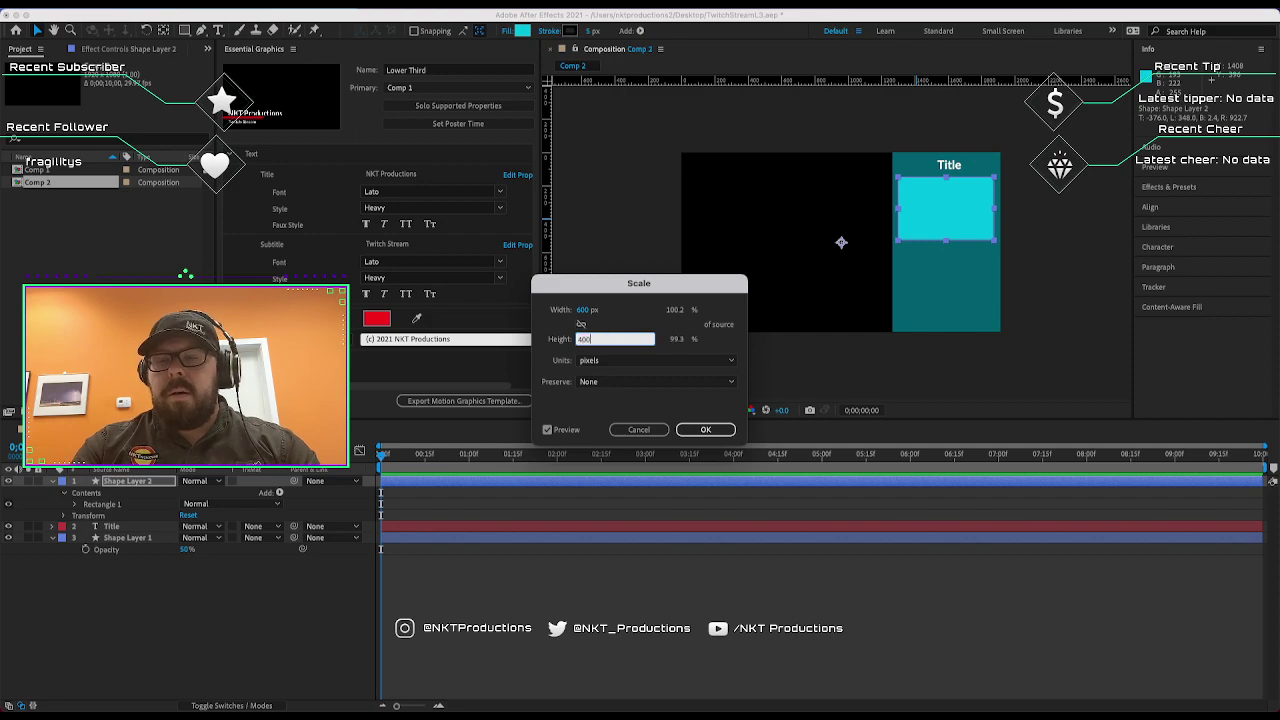
text(00)
key(Return)
Nudge the 600 × 400 rectangle slightly, then delete it.
drag(953, 223, 951, 230)
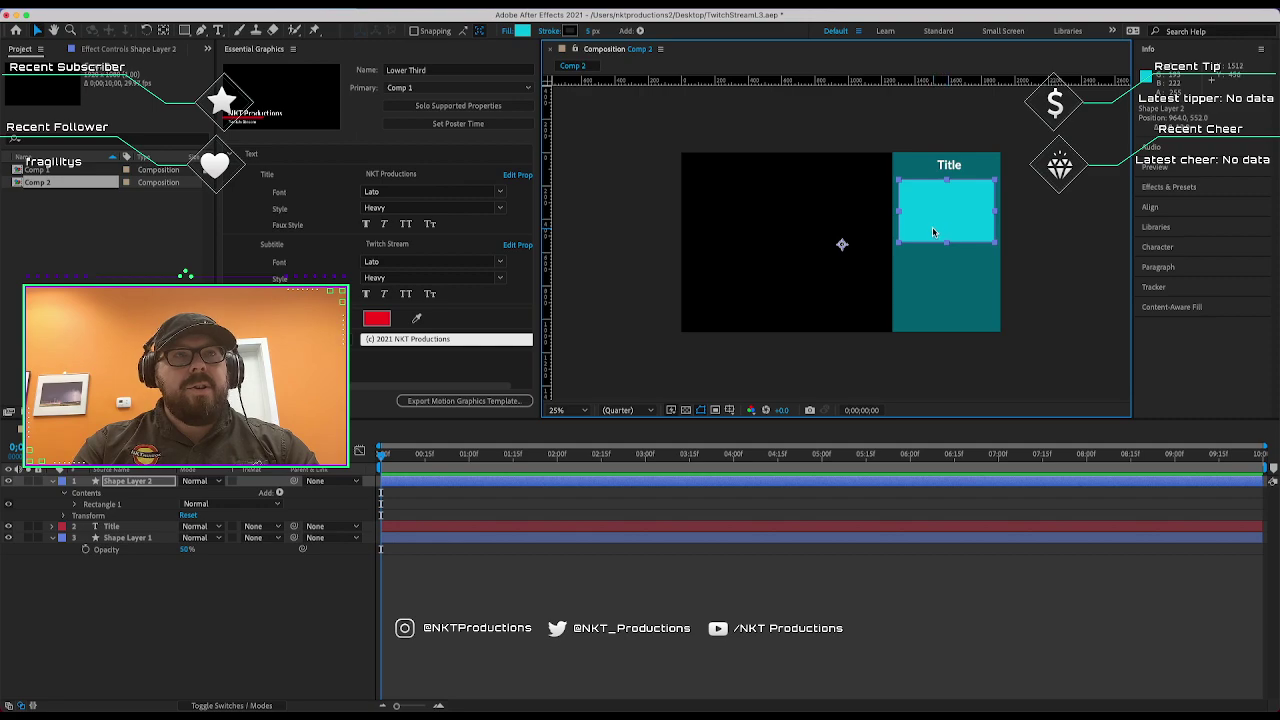
key(Delete)
click(118, 1)
Name the new placeholder 'Hero Image', keep it 600 × 400 px, and create it.
mouse_move(234, 195)
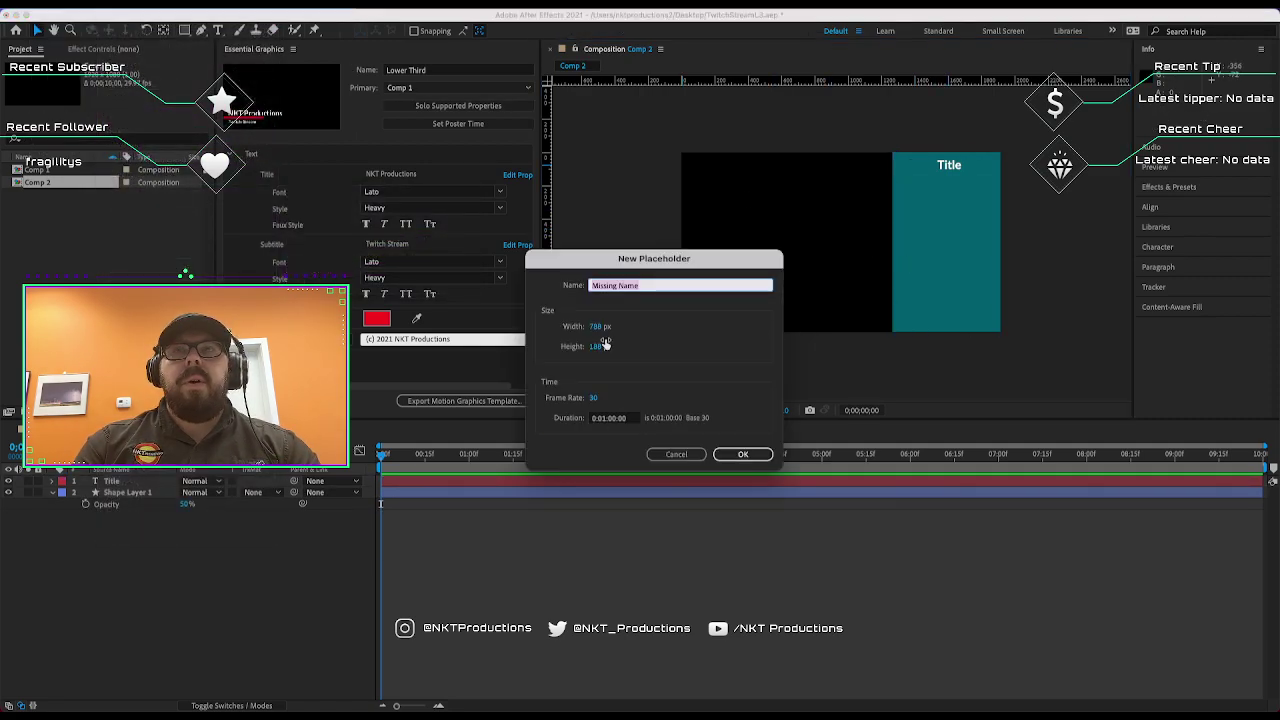
click(594, 328)
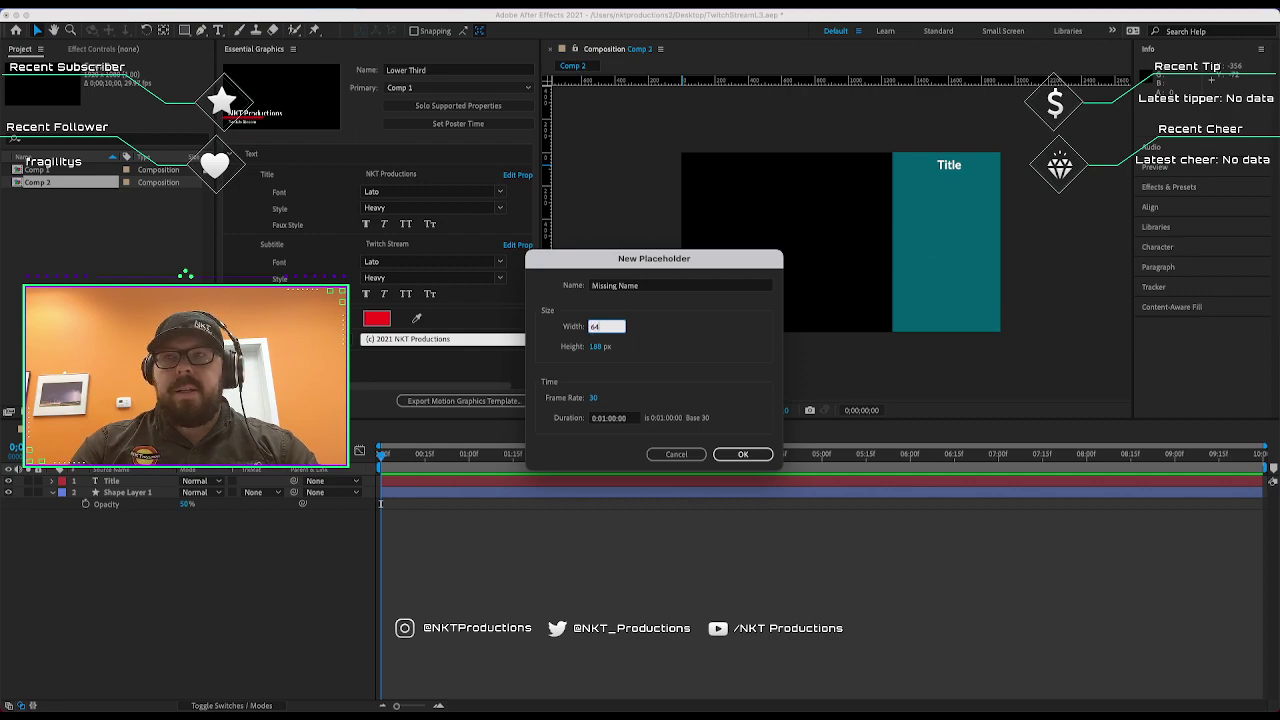
click(603, 347)
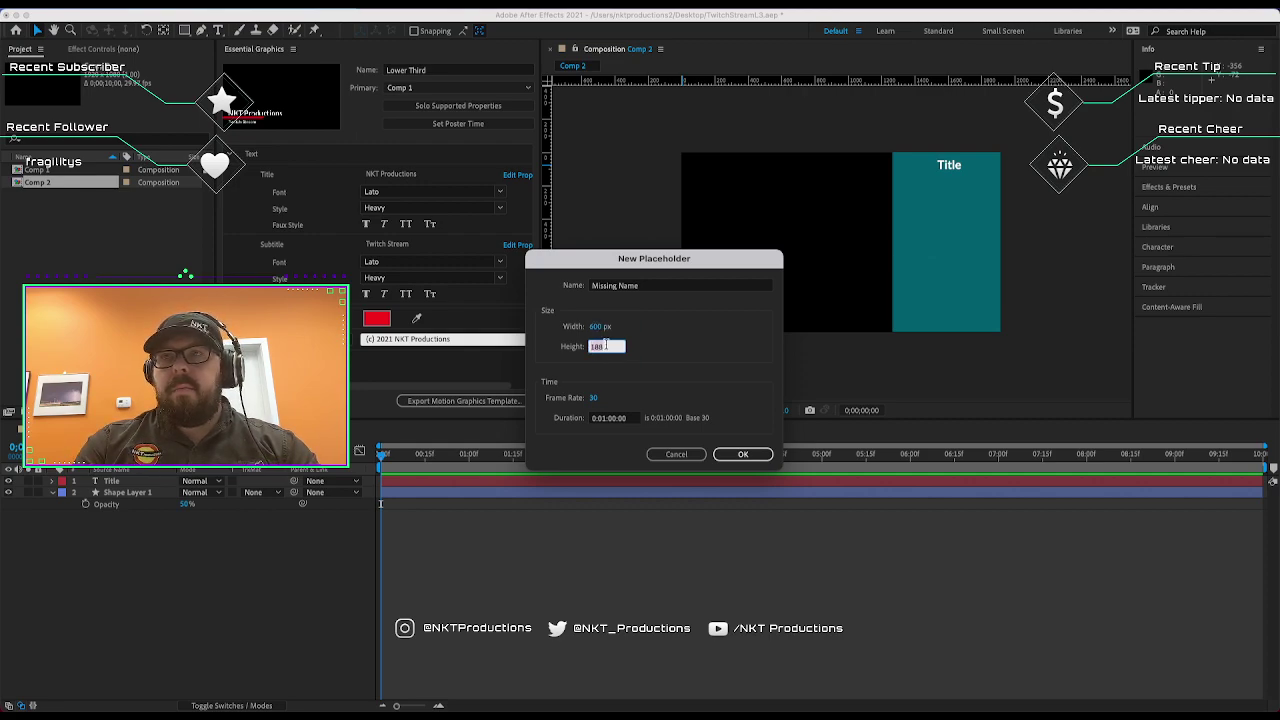
click(651, 286)
click(651, 286)
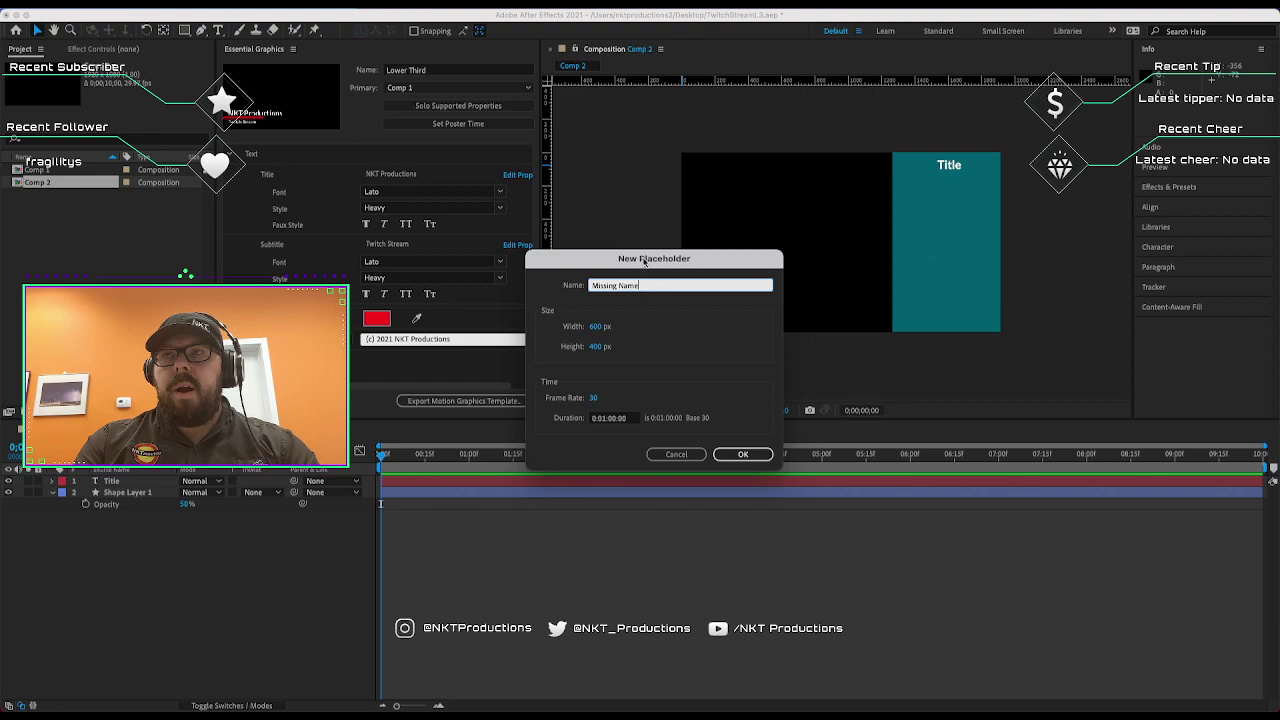
drag(640, 286, 587, 282)
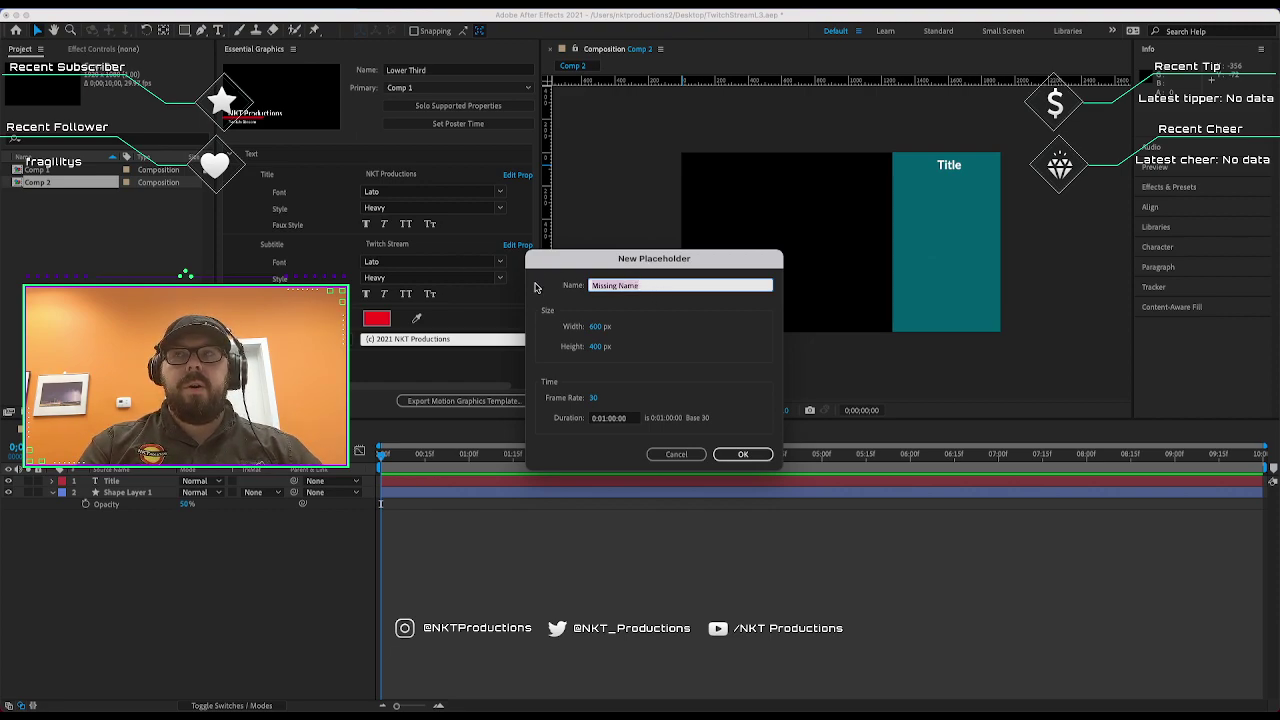
text(Her)
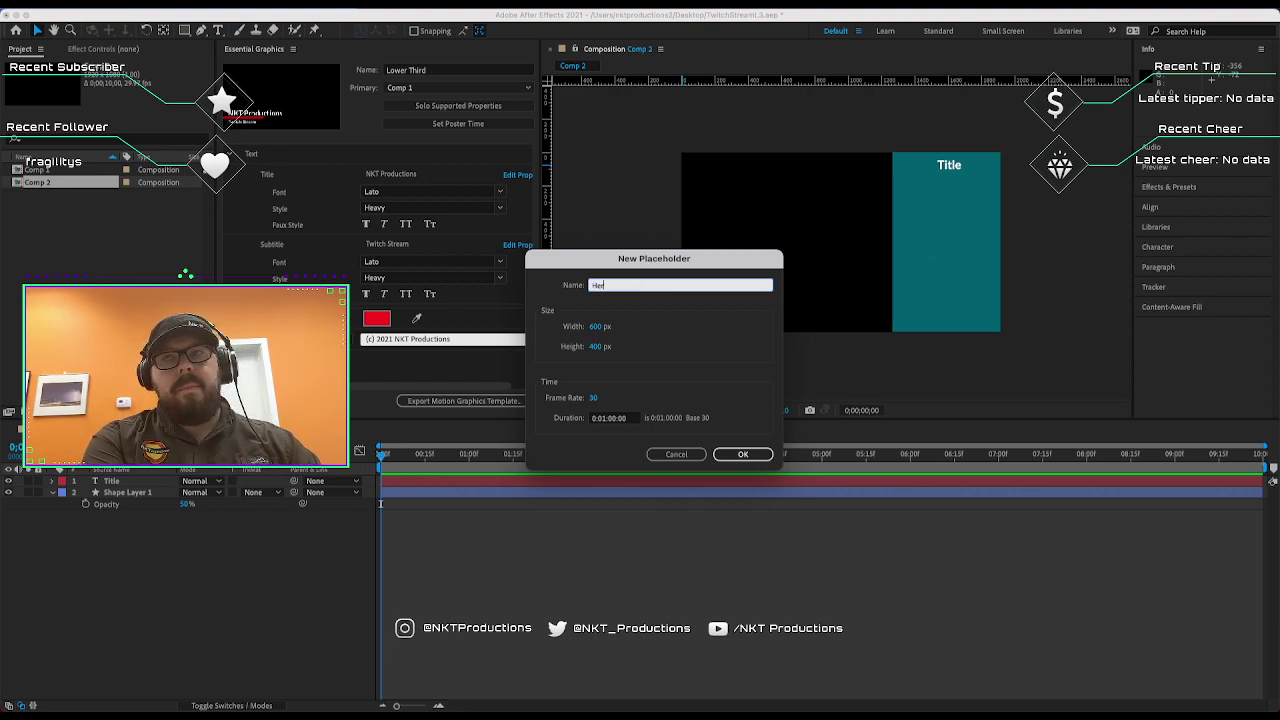
text(o Image)
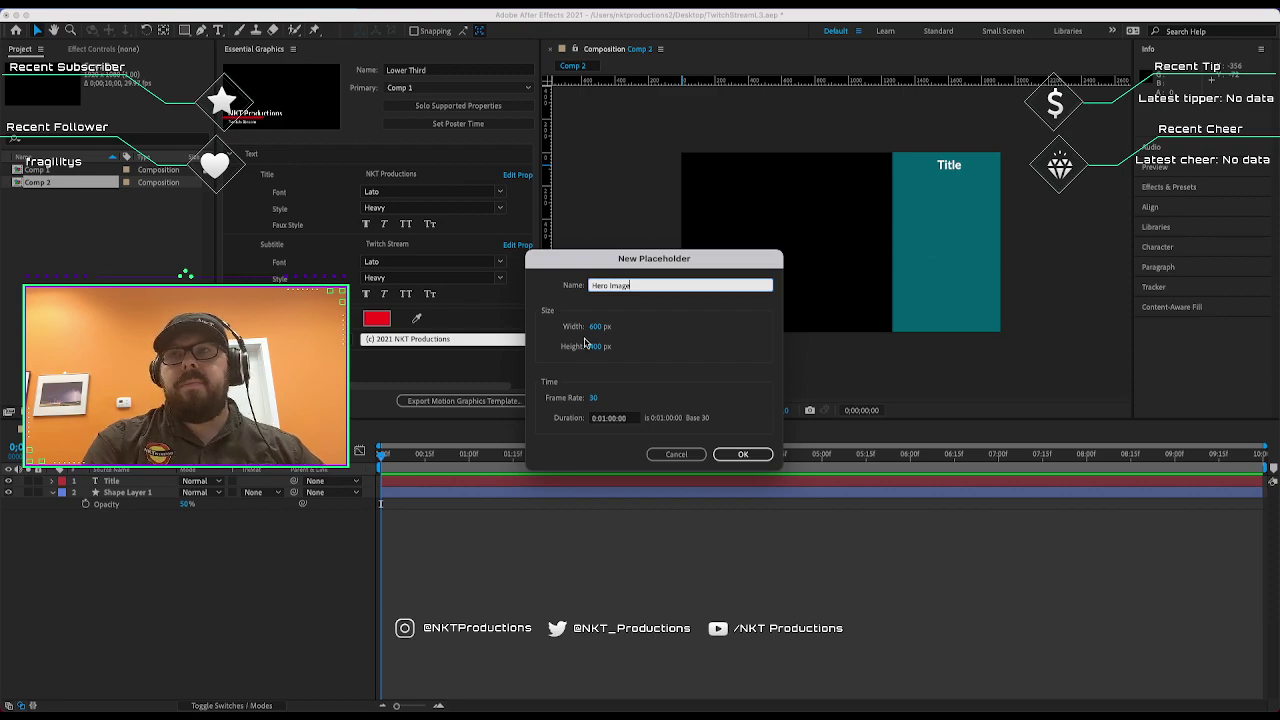
click(728, 456)
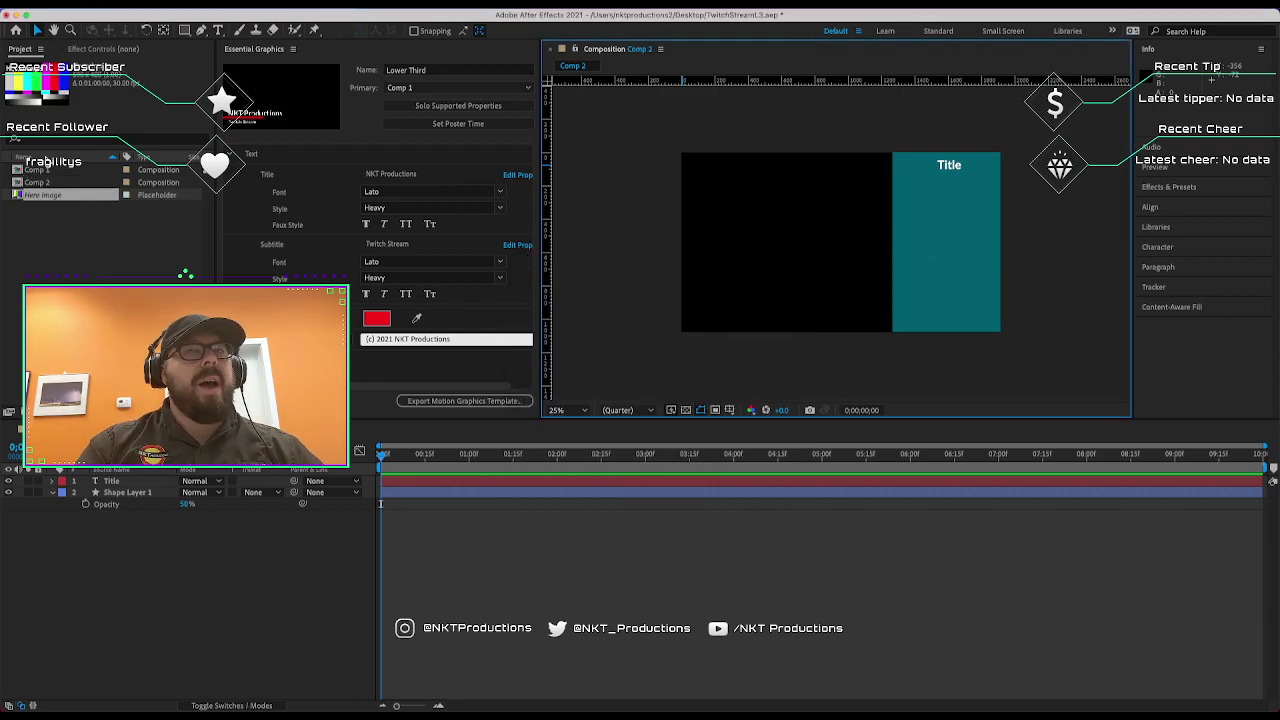
Drop the Hero Image placeholder onto the top of the teal panel, then deselect it.
drag(36, 197, 902, 217)
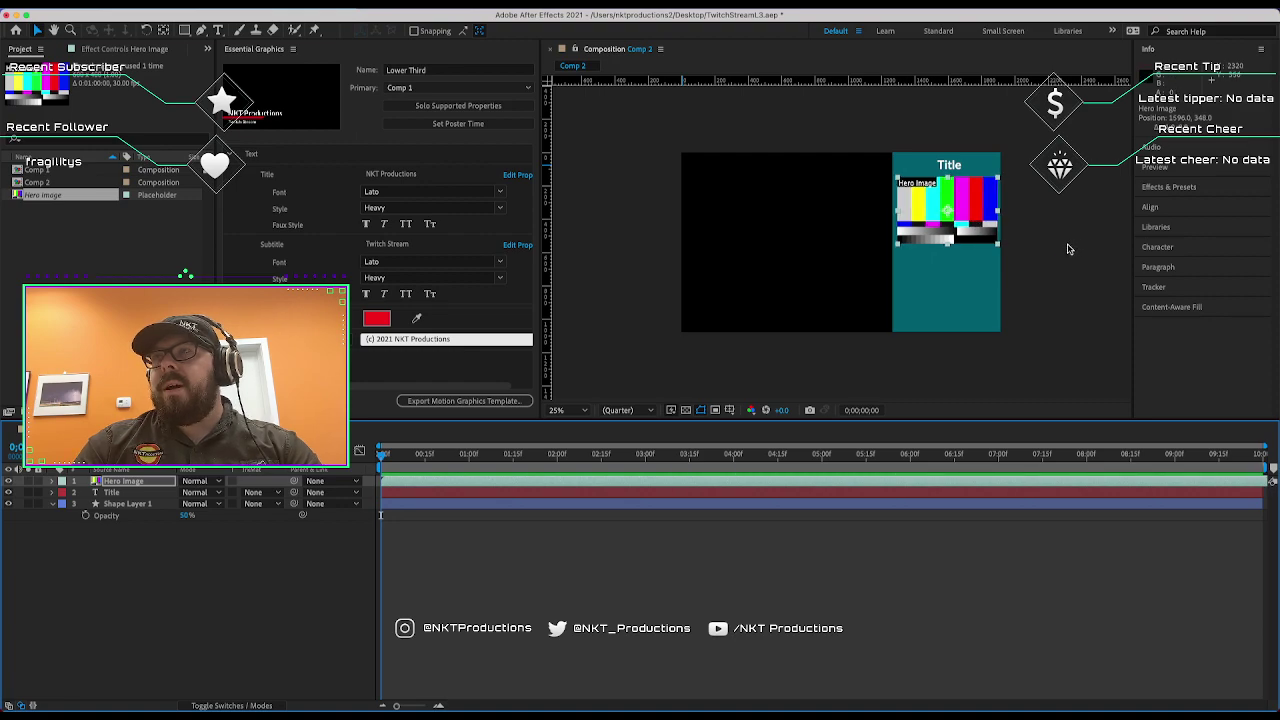
click(1069, 249)
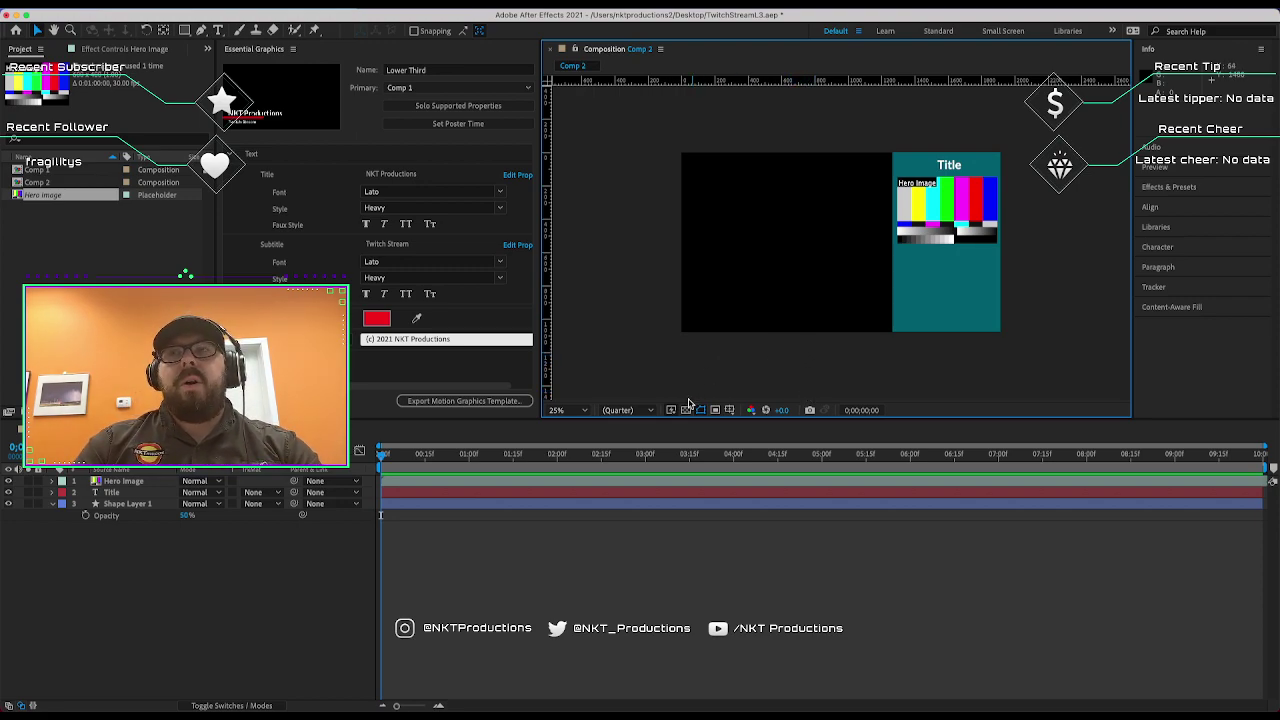
Show Title/Action Safe guides and widen Shape Layer 1 leftward by its left handle.
click(729, 410)
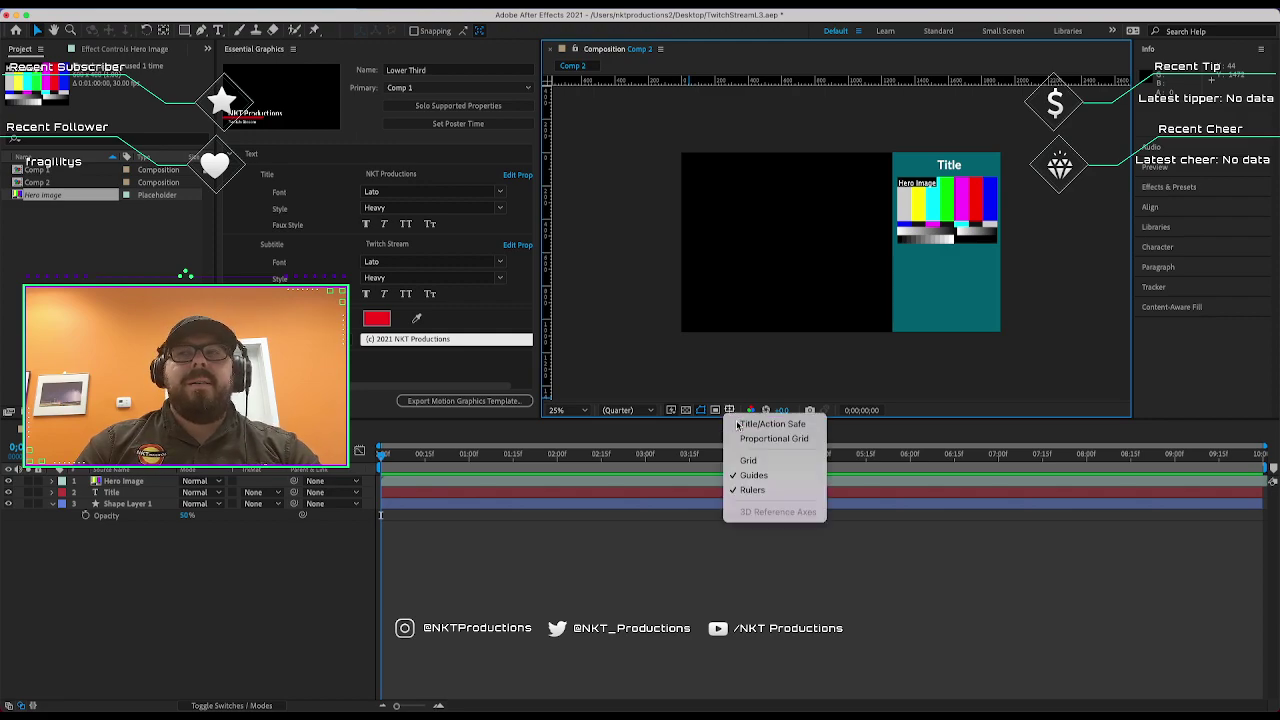
click(737, 424)
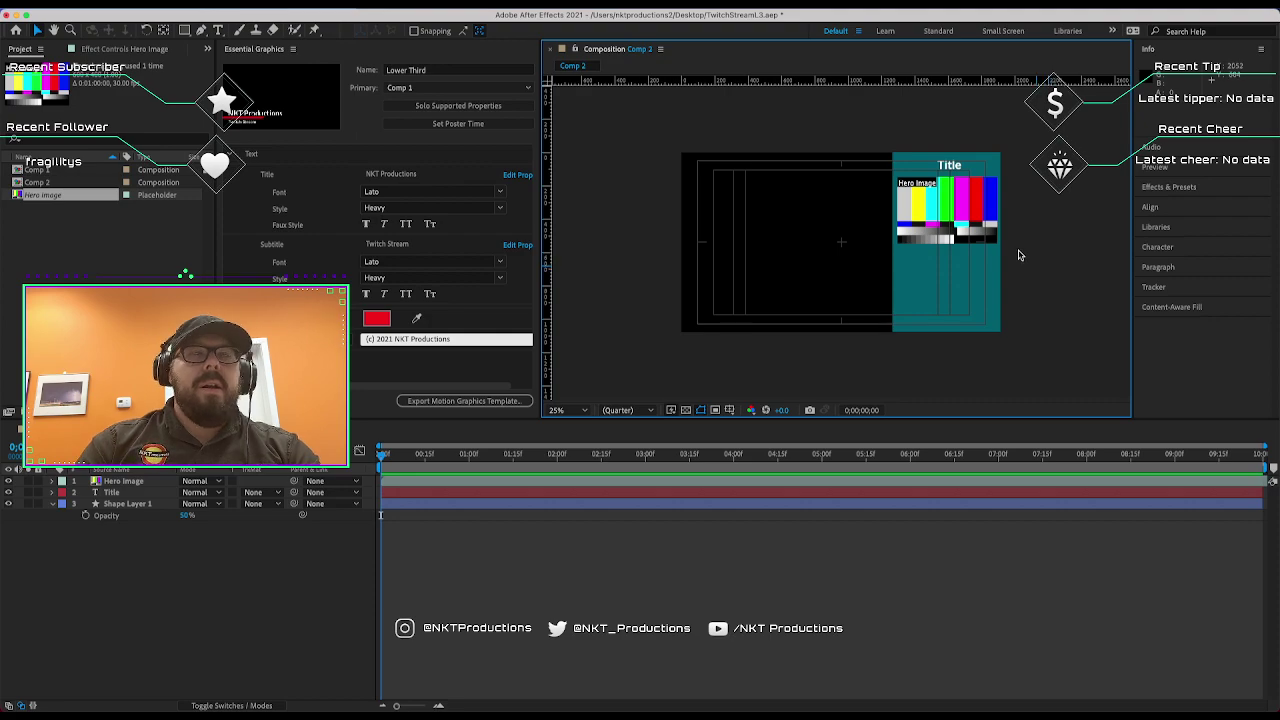
click(923, 279)
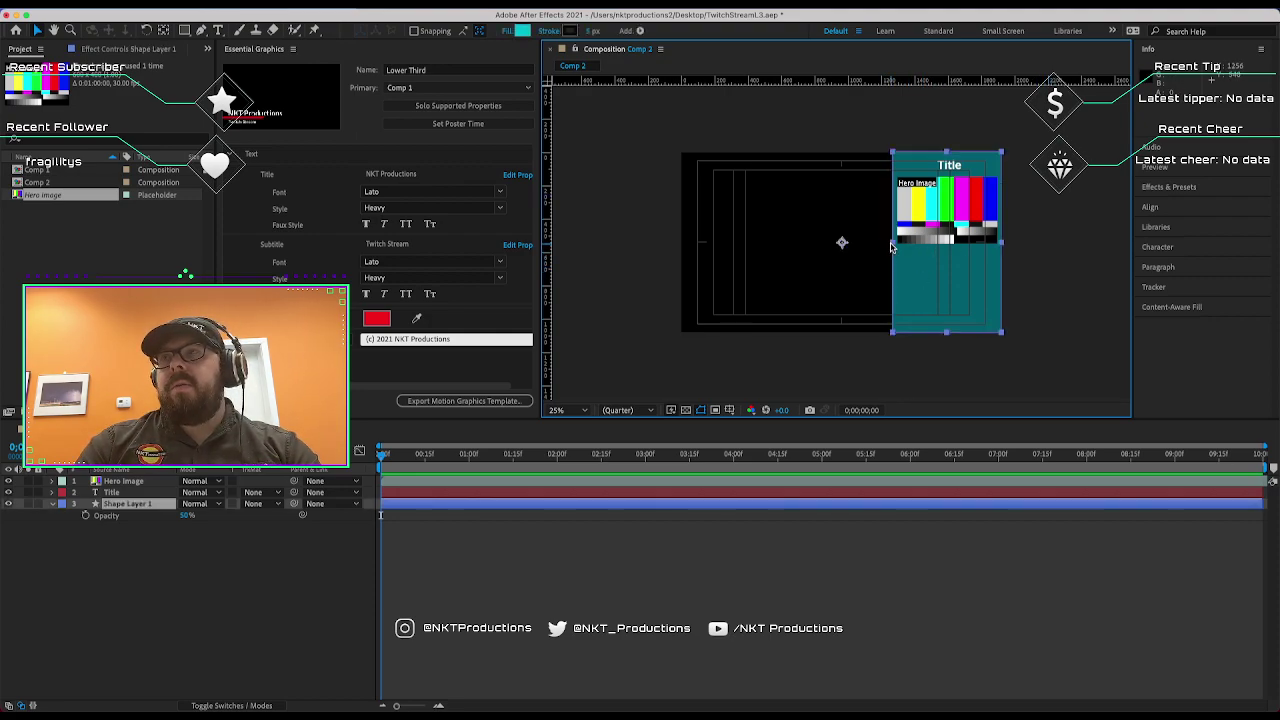
drag(892, 242, 805, 248)
Nudge the teal panel right and move the Hero Image left onto it.
right_click(805, 248)
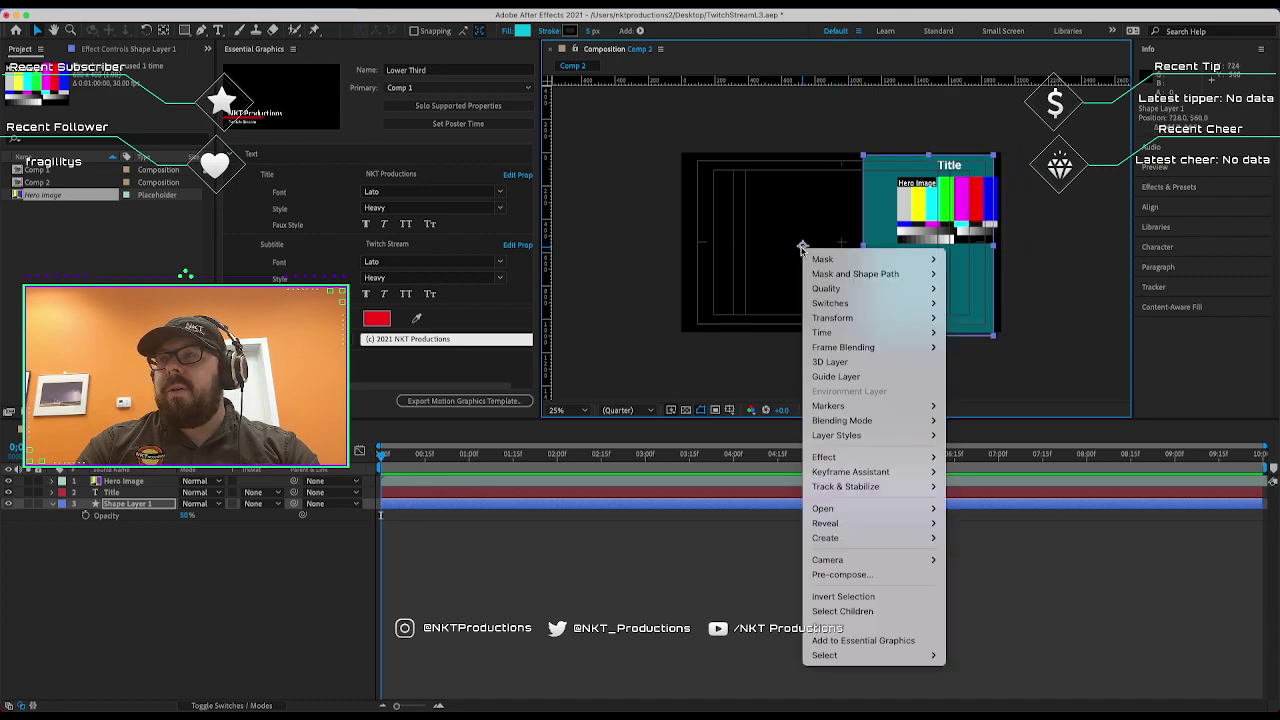
key(Escape)
drag(893, 270, 897, 268)
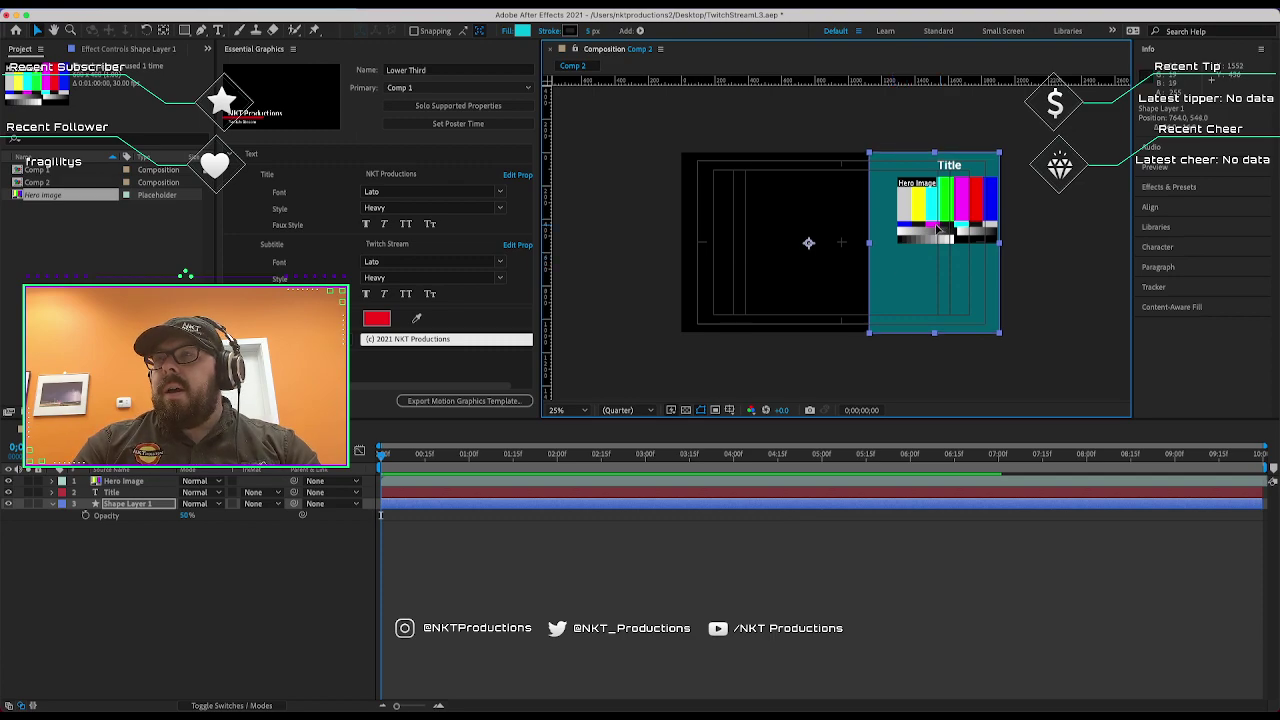
drag(941, 229, 943, 228)
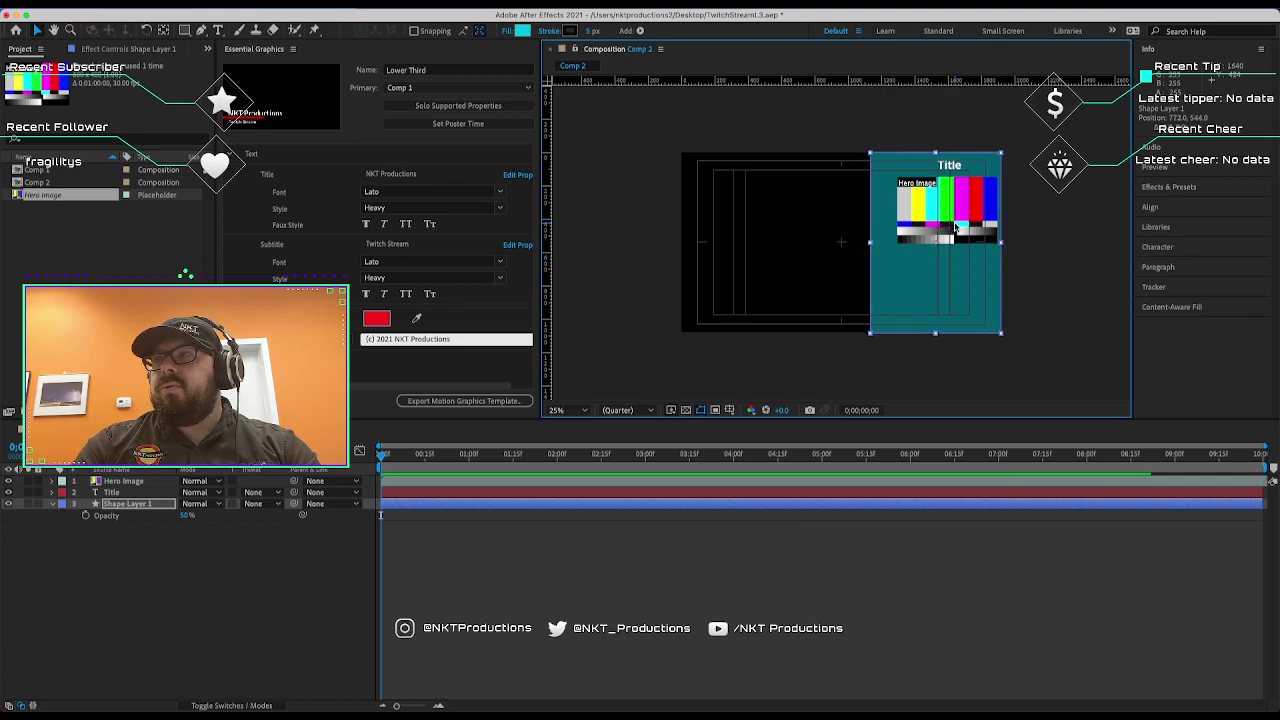
click(120, 482)
drag(967, 216, 956, 222)
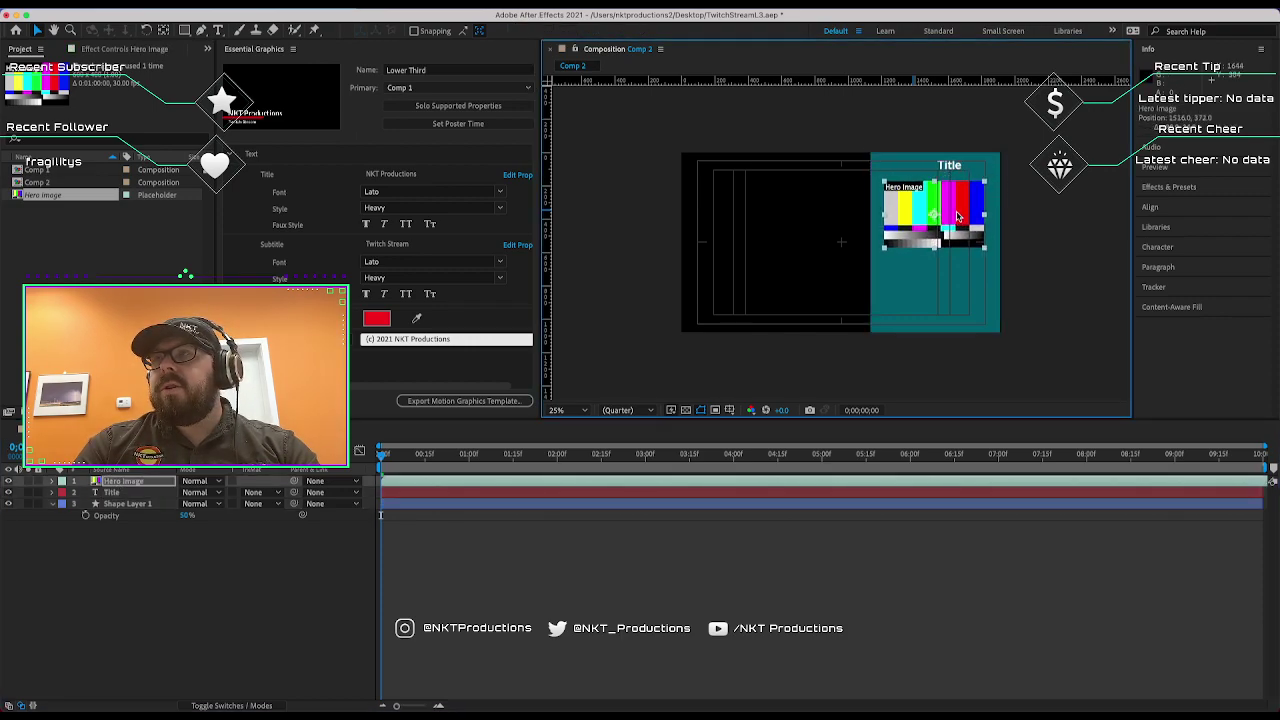
Shift the Title left to centre it over the panel, then expand the Align panel.
click(968, 153)
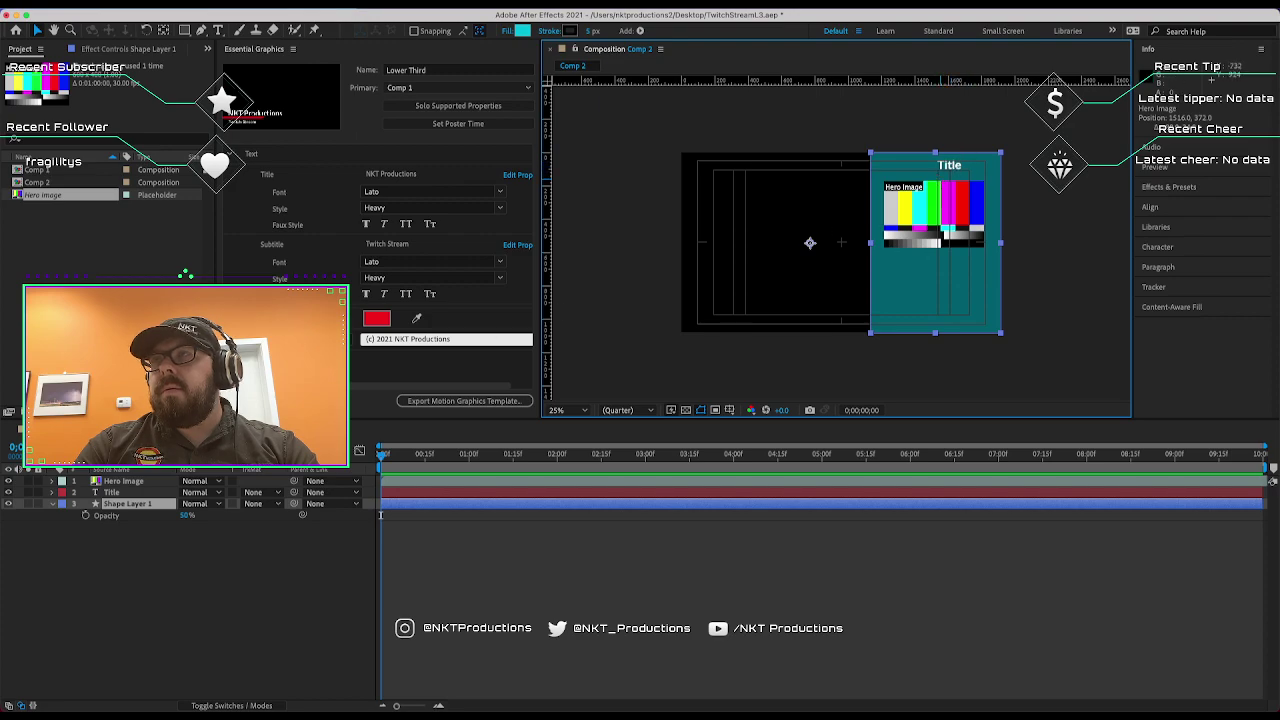
click(118, 492)
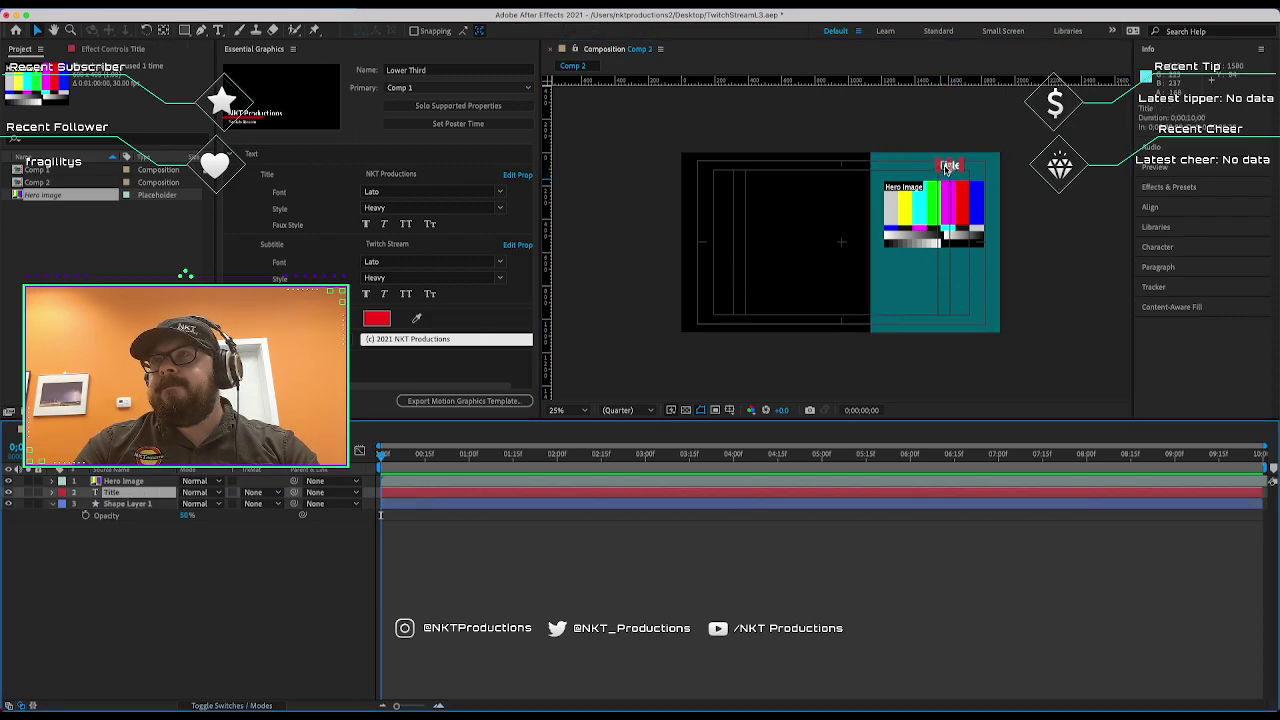
drag(949, 167, 931, 167)
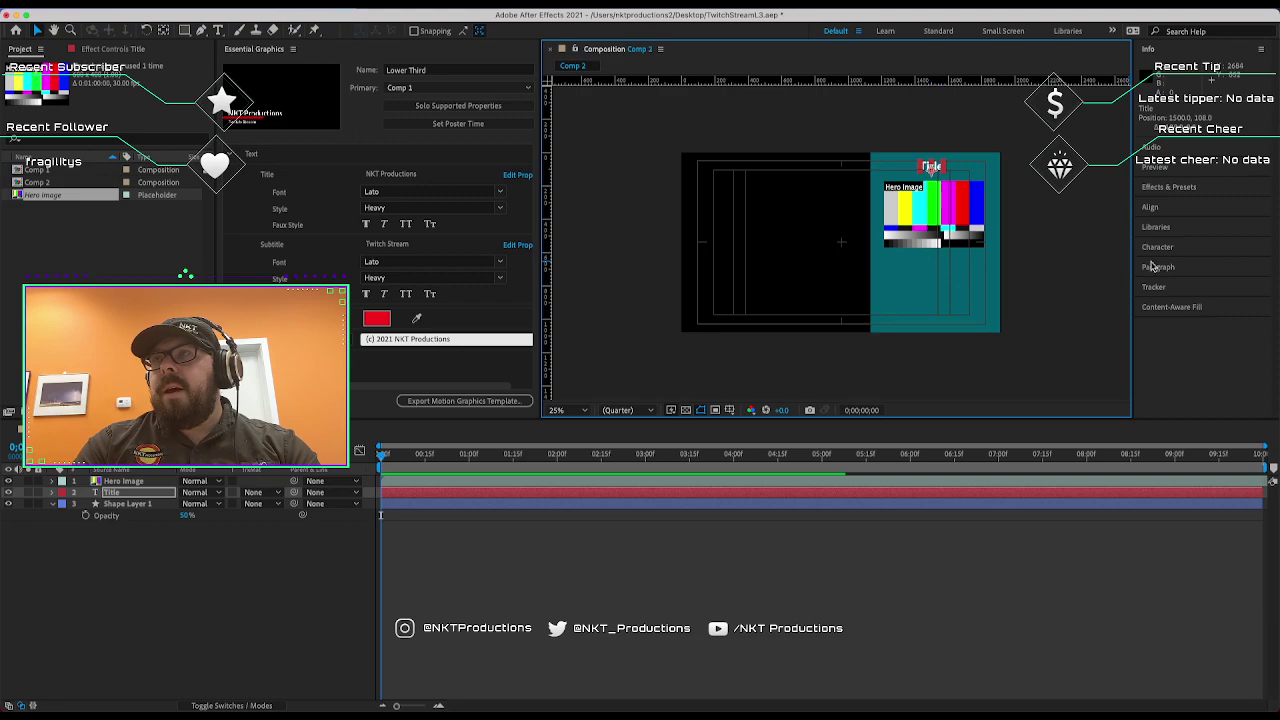
click(905, 240)
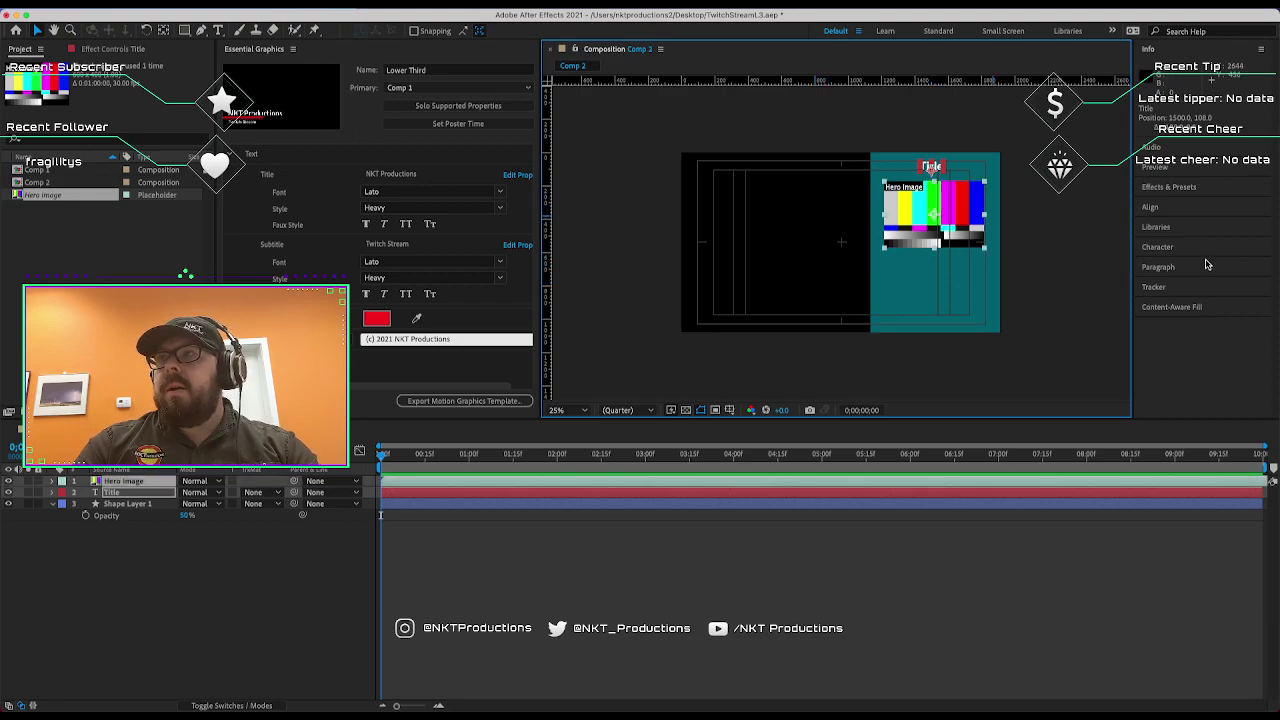
click(1160, 209)
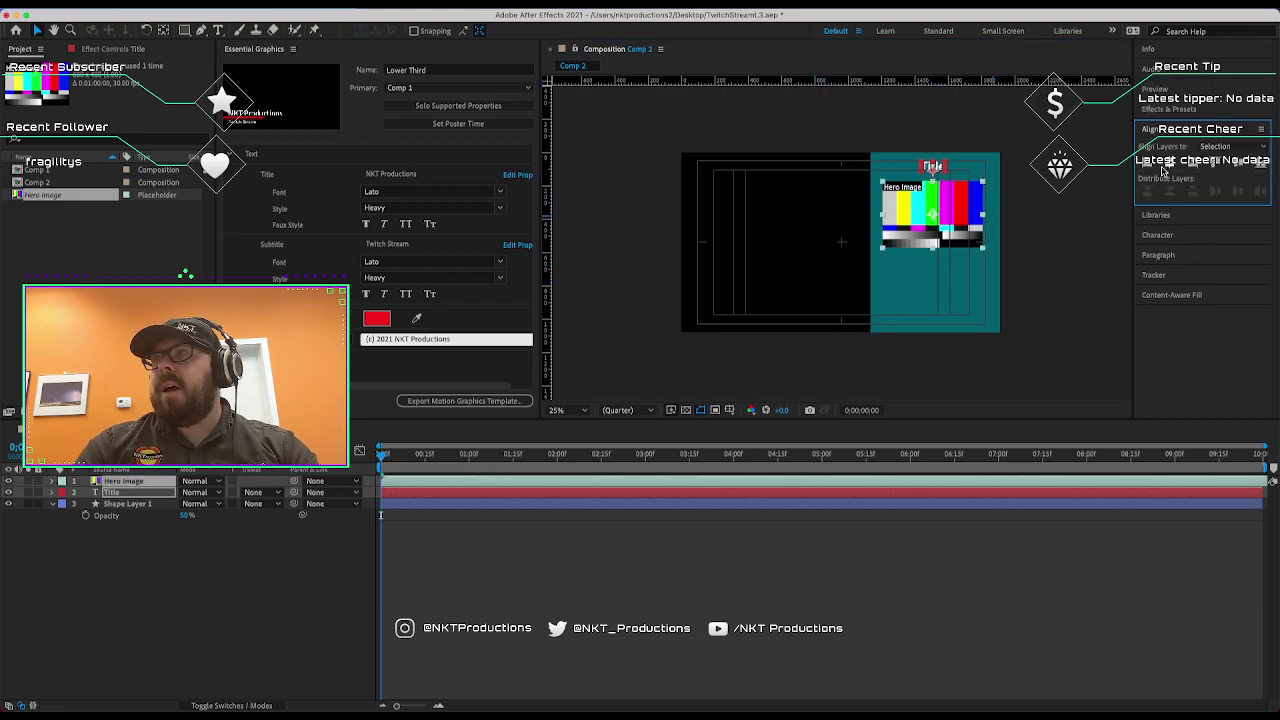
click(1075, 264)
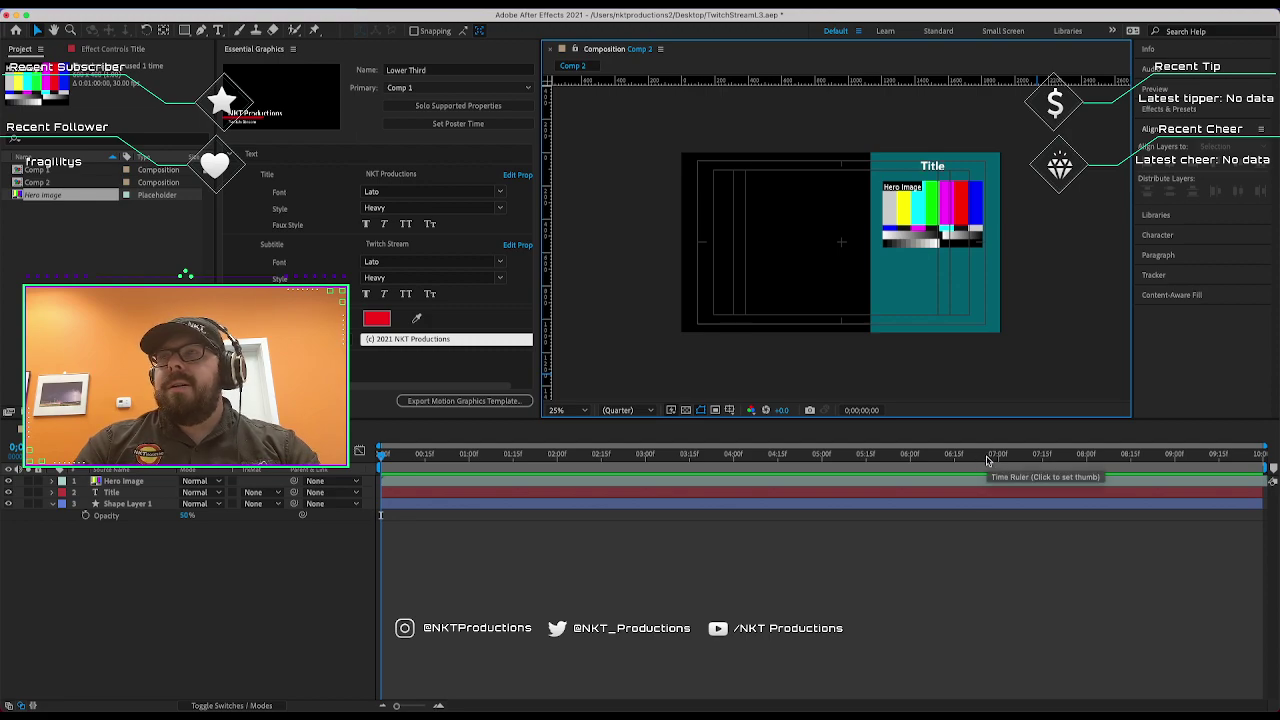
click(971, 324)
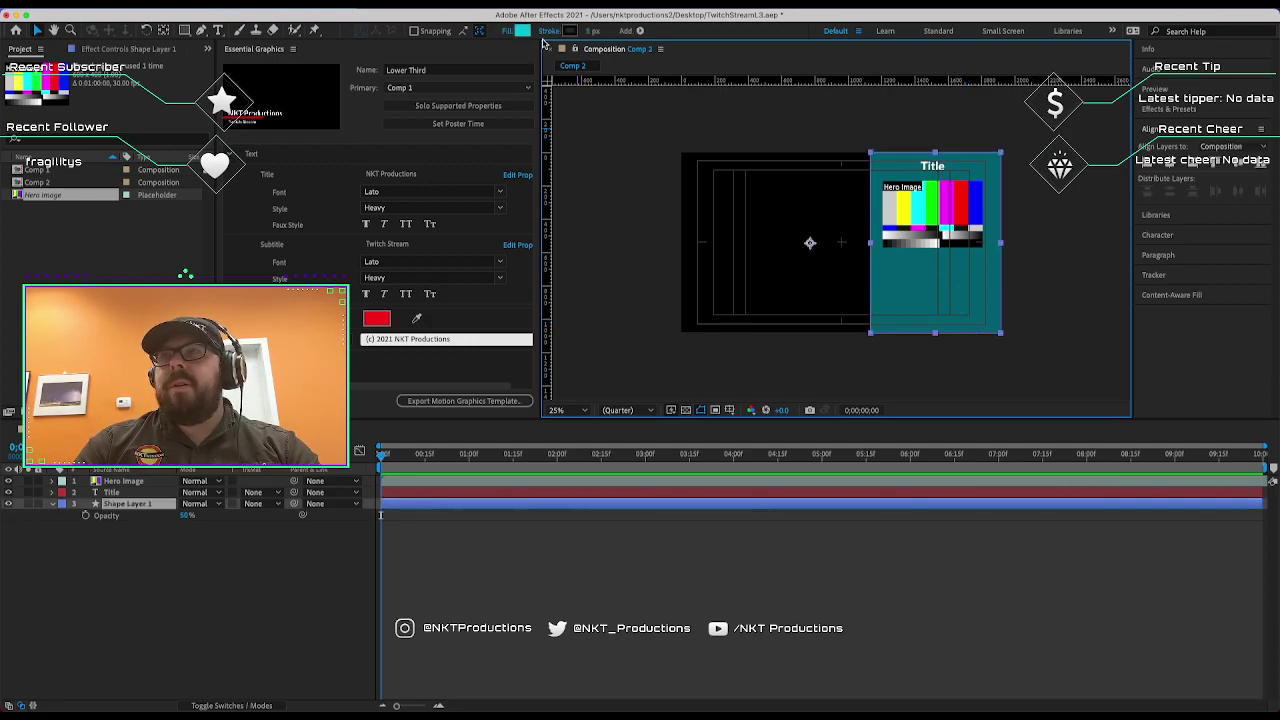
Set the teal panel's stroke colour to white.
click(558, 32)
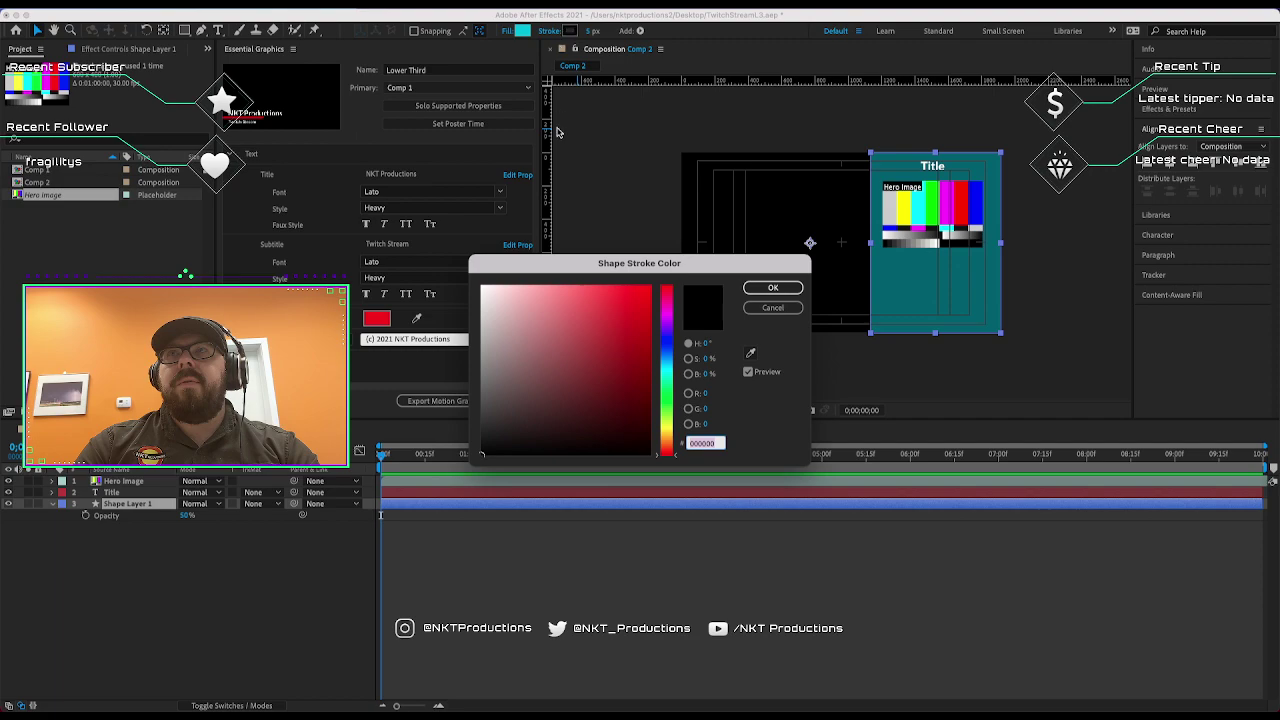
mouse_move(481, 285)
mouse_down()
mouse_move(560, 286)
mouse_move(481, 285)
mouse_up()
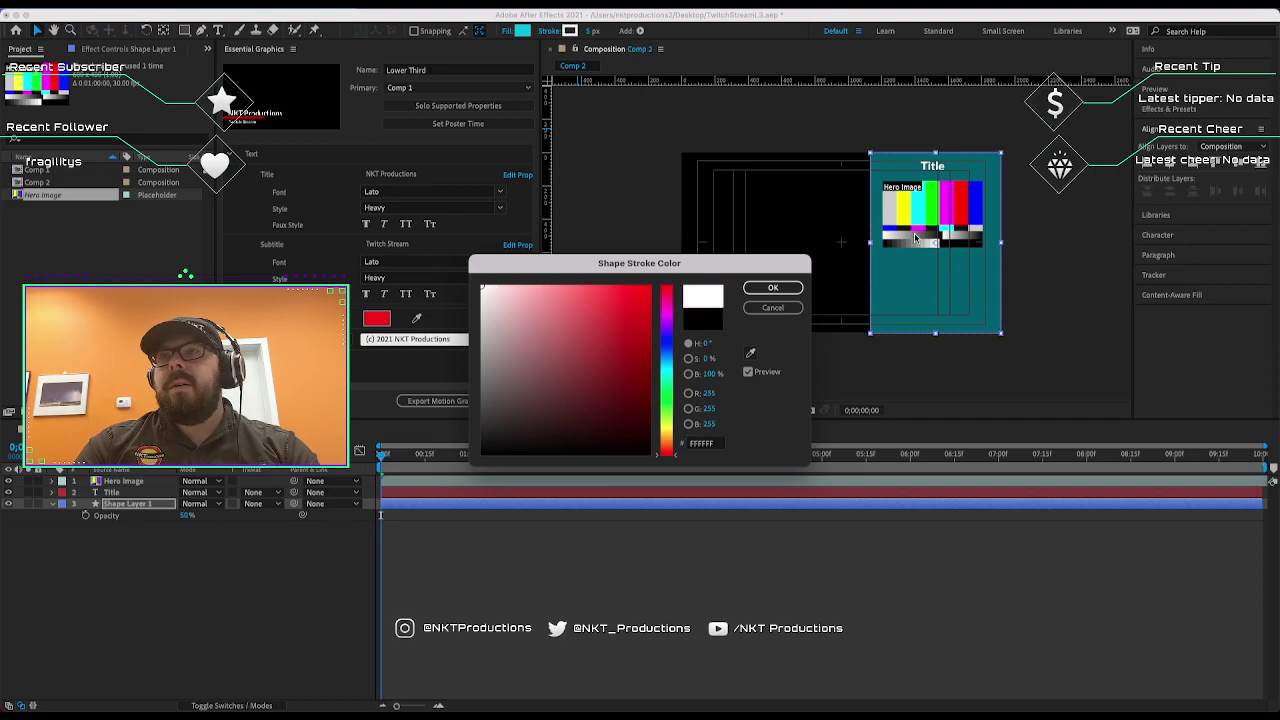
click(789, 286)
click(786, 286)
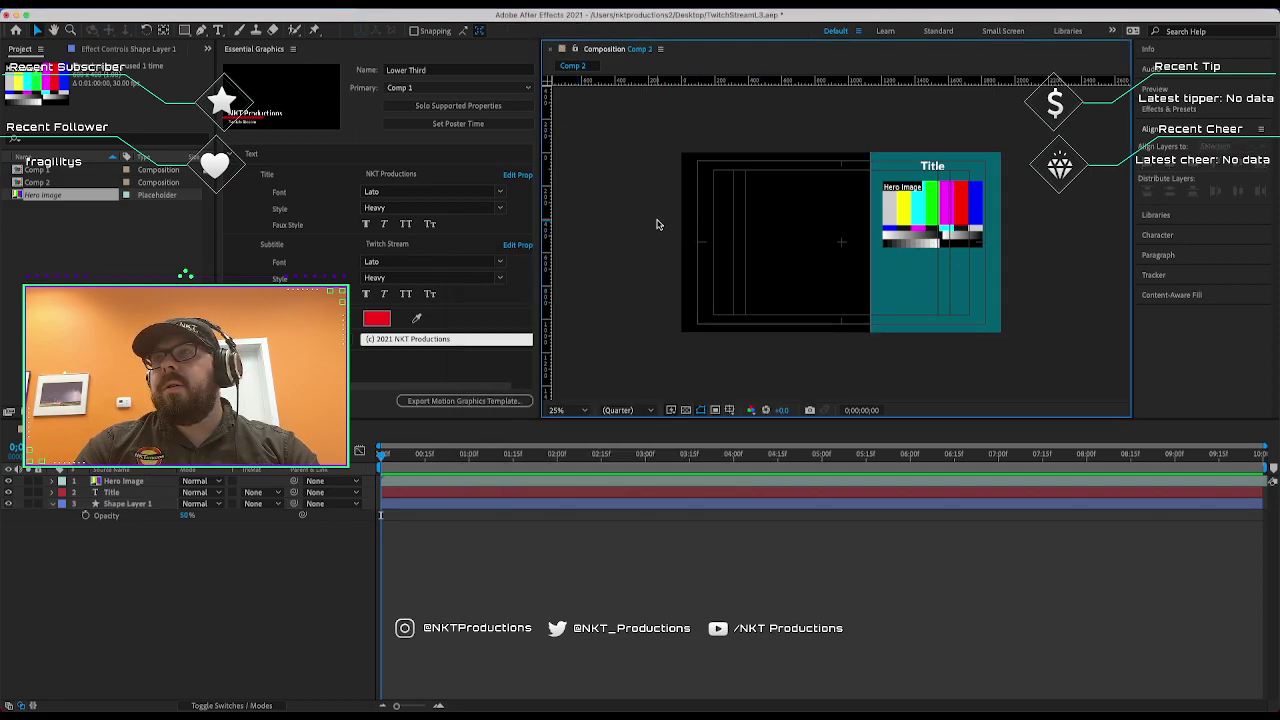
click(872, 228)
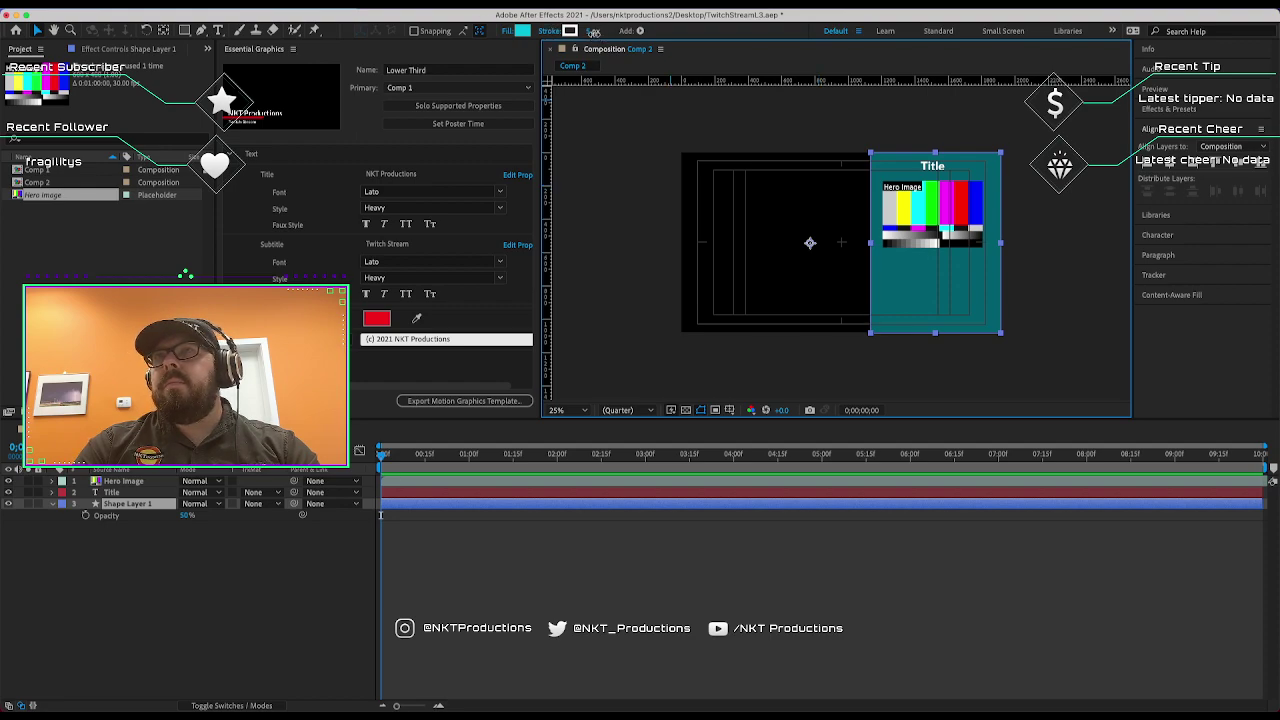
Raise the panel's stroke opacity to 100% in the stroke options.
click(598, 31)
click(696, 141)
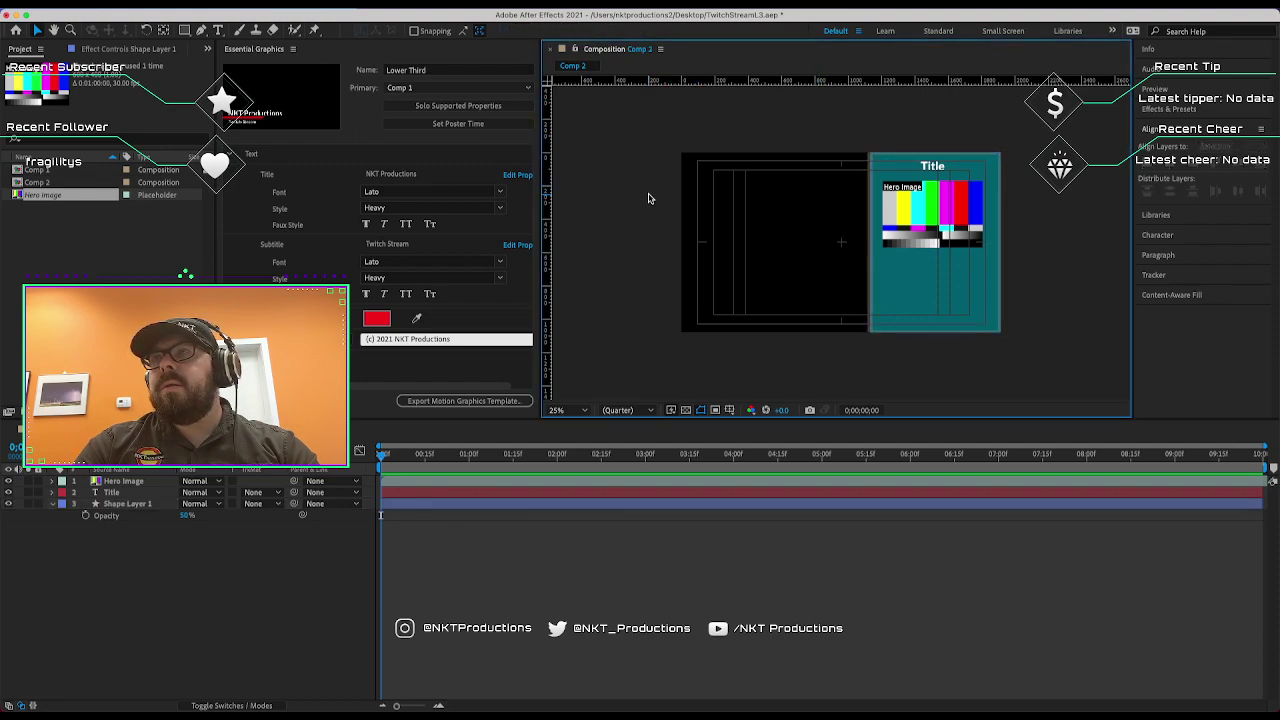
key(ctrl+z)
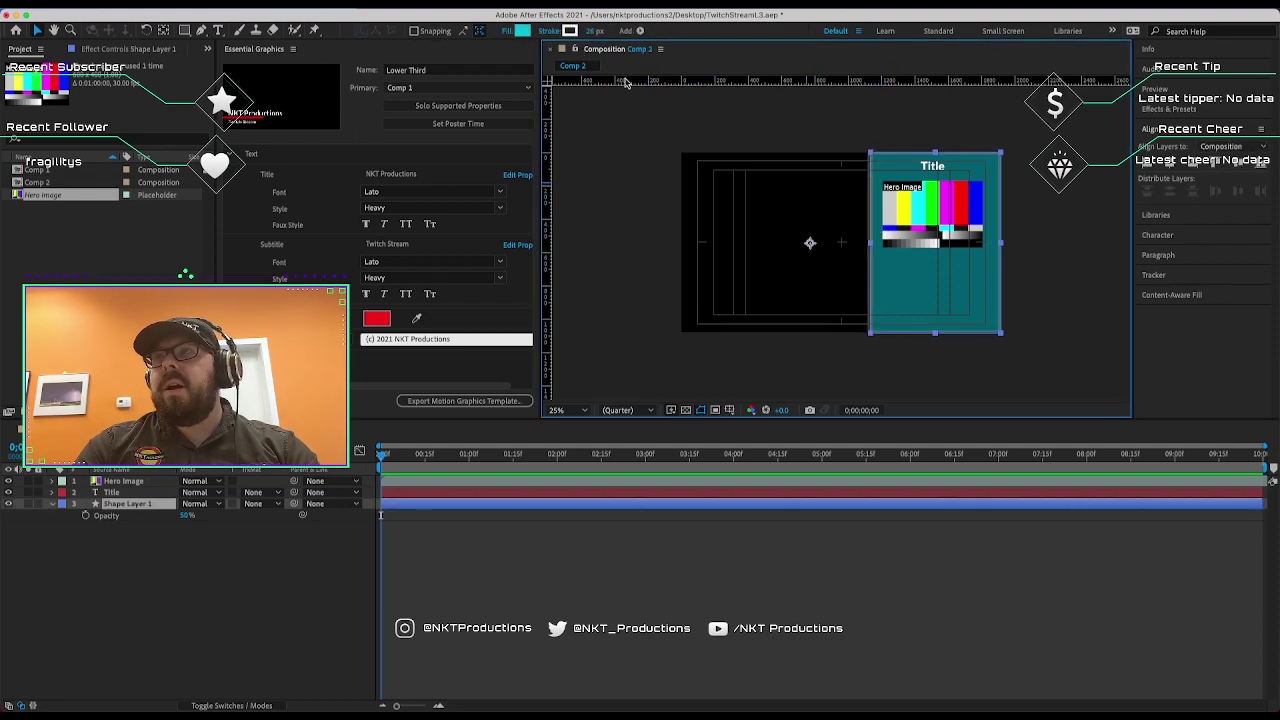
click(553, 32)
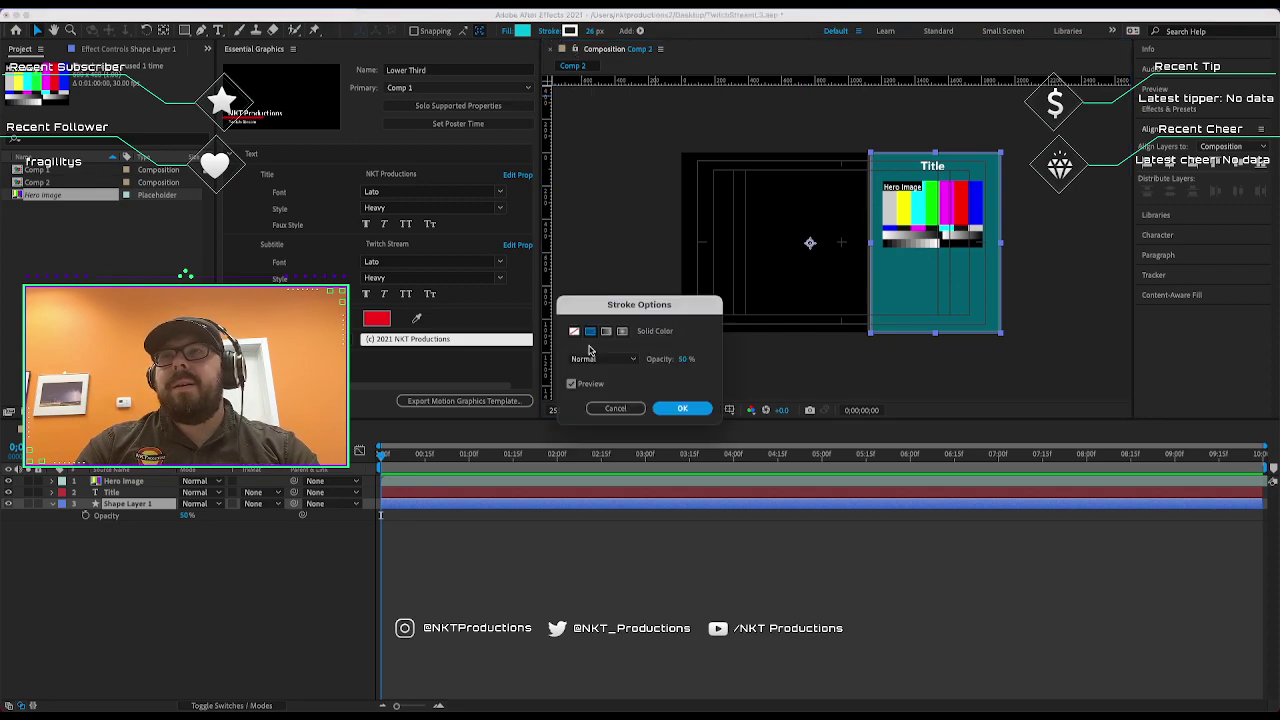
drag(678, 360, 889, 383)
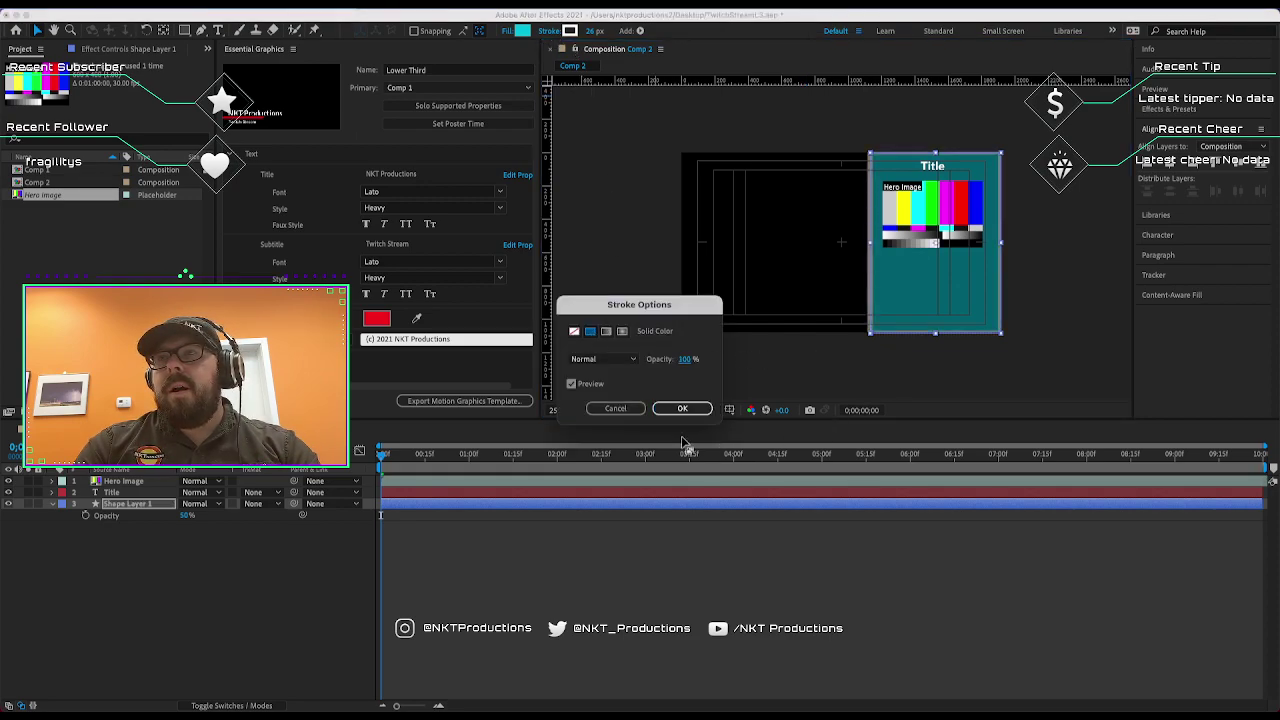
click(663, 409)
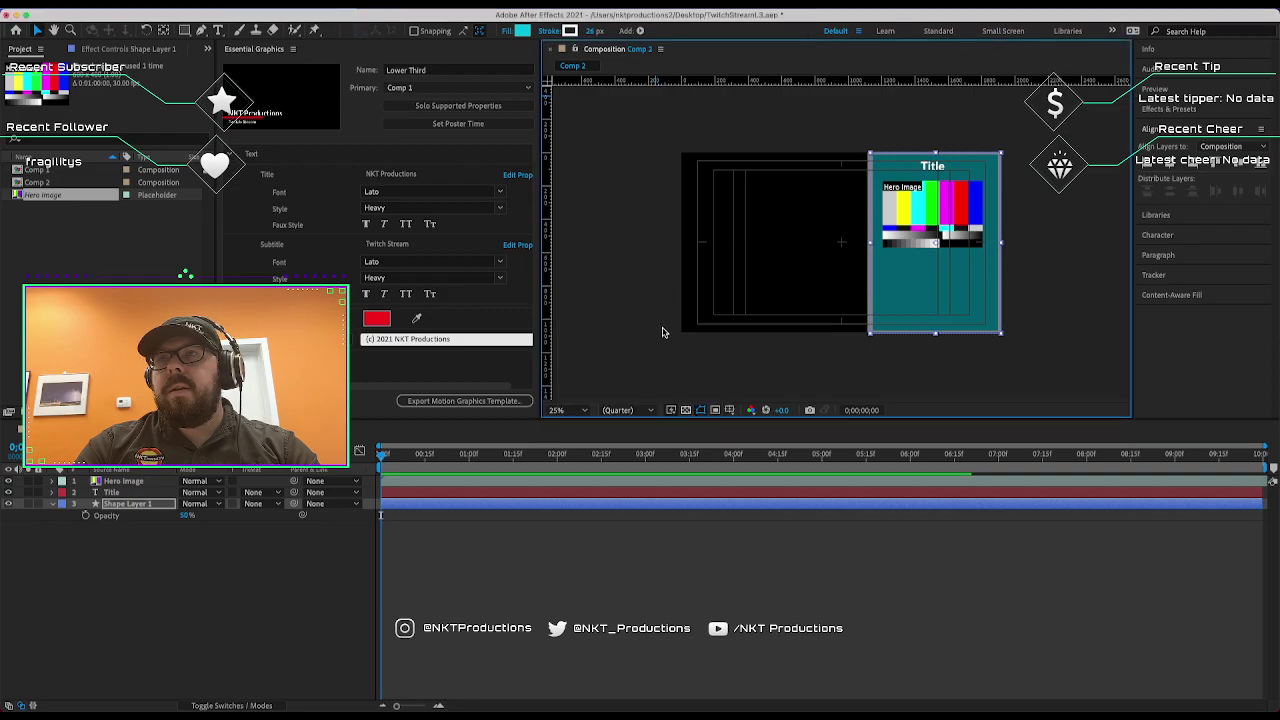
click(756, 146)
Review the panel's fill and stroke settings without changing them.
key(period)
key(period)
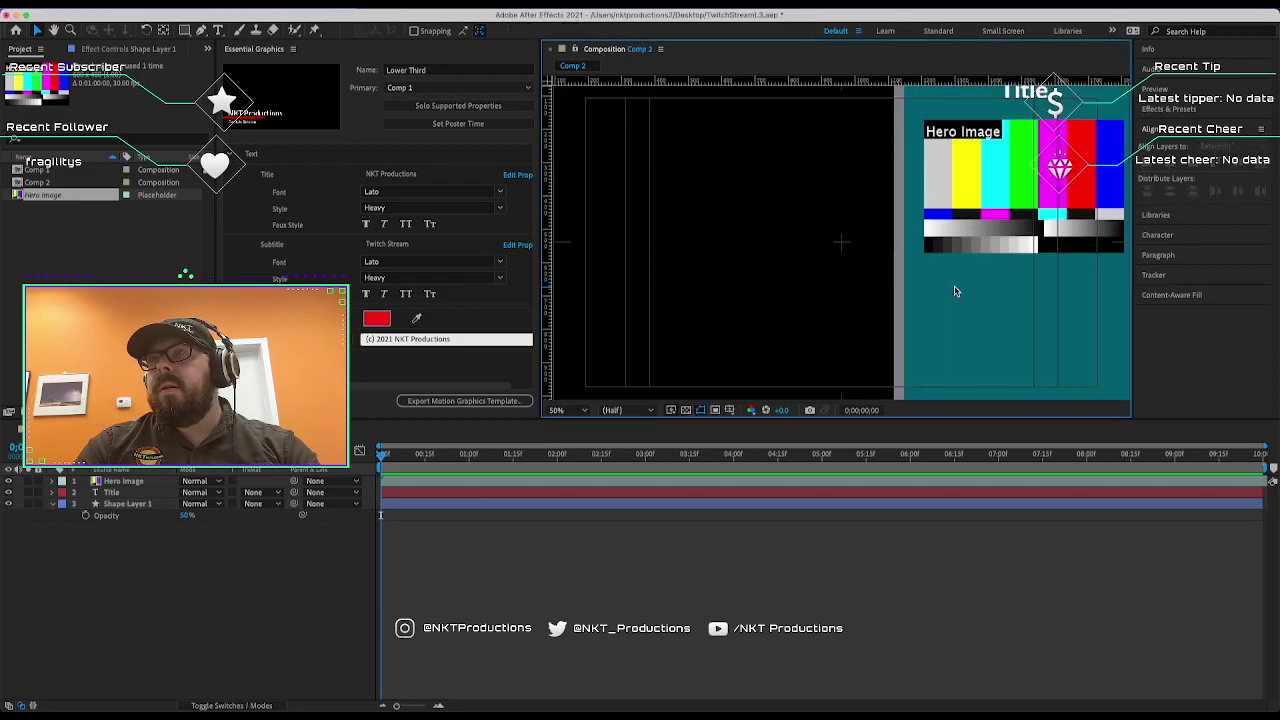
key(comma)
key(comma)
key(comma)
key(comma)
key(period)
key(period)
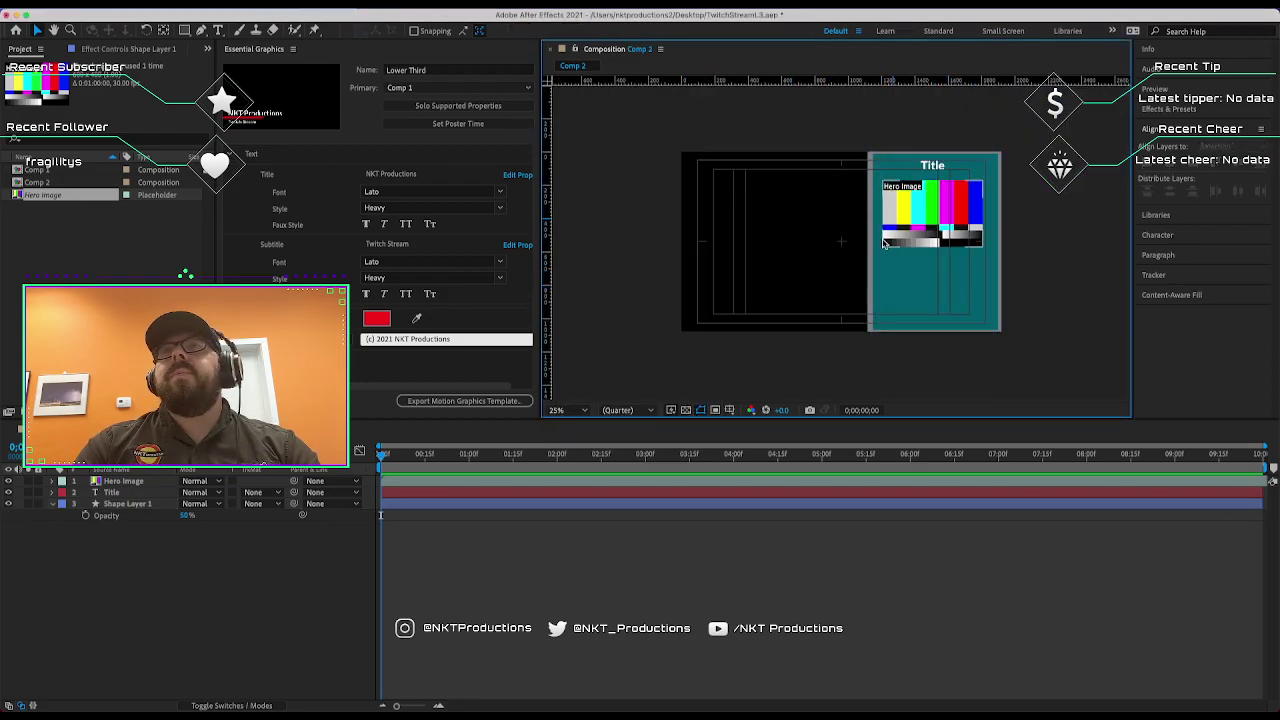
click(742, 232)
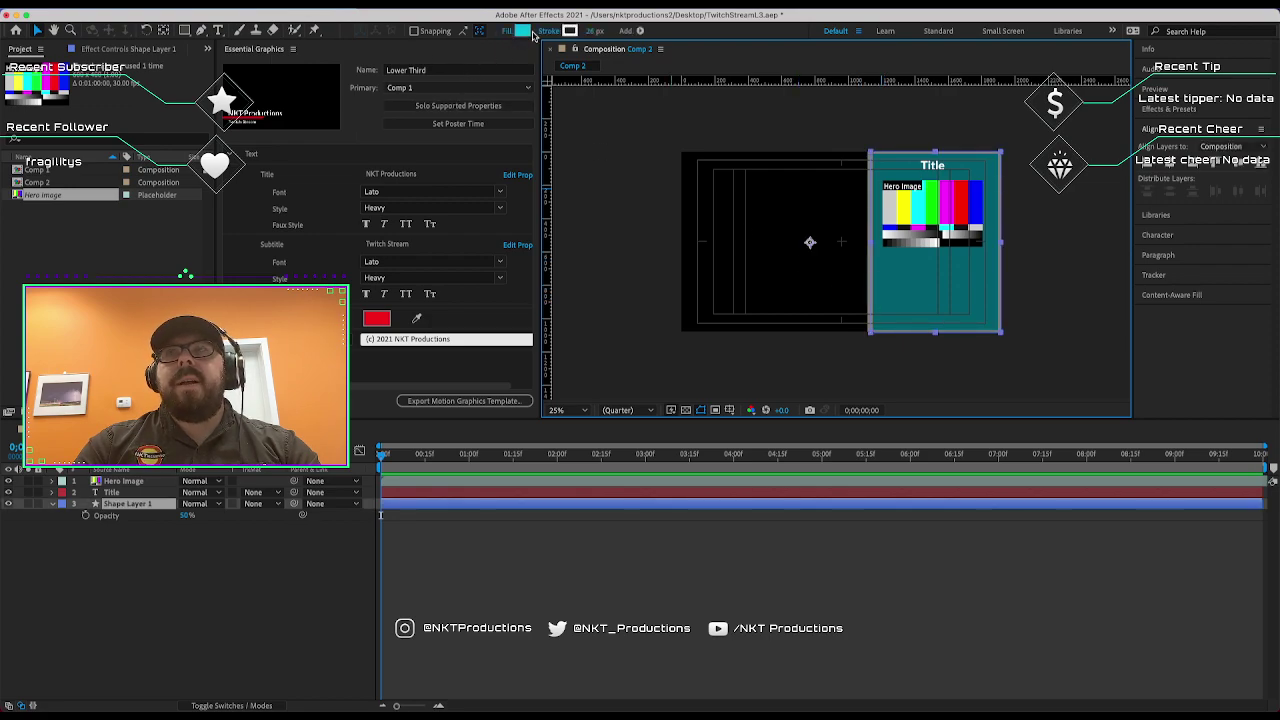
click(509, 33)
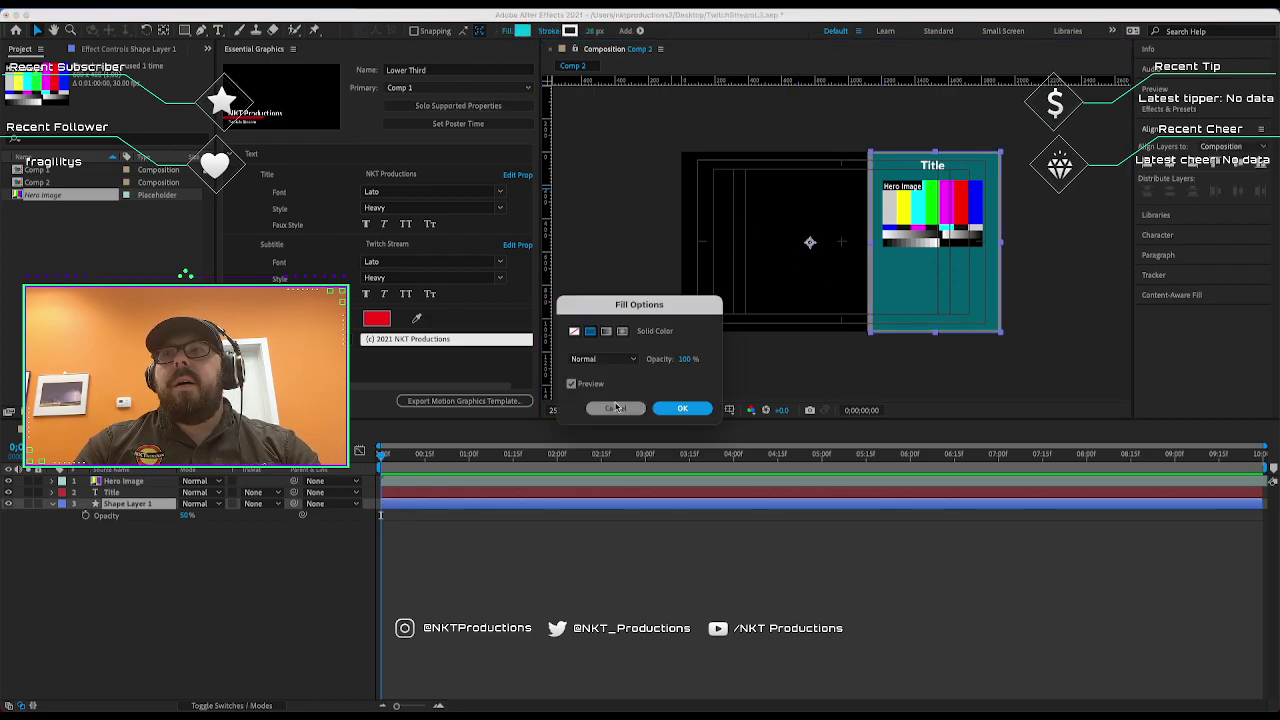
click(615, 405)
click(565, 35)
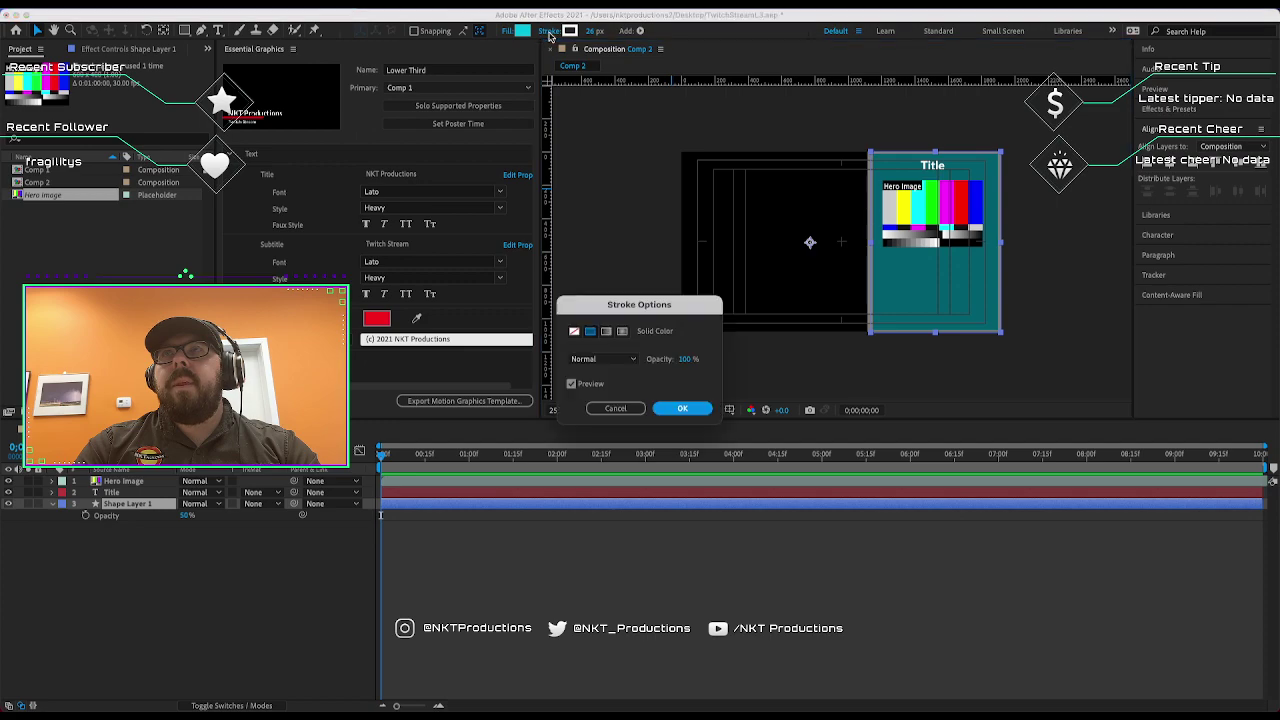
click(615, 406)
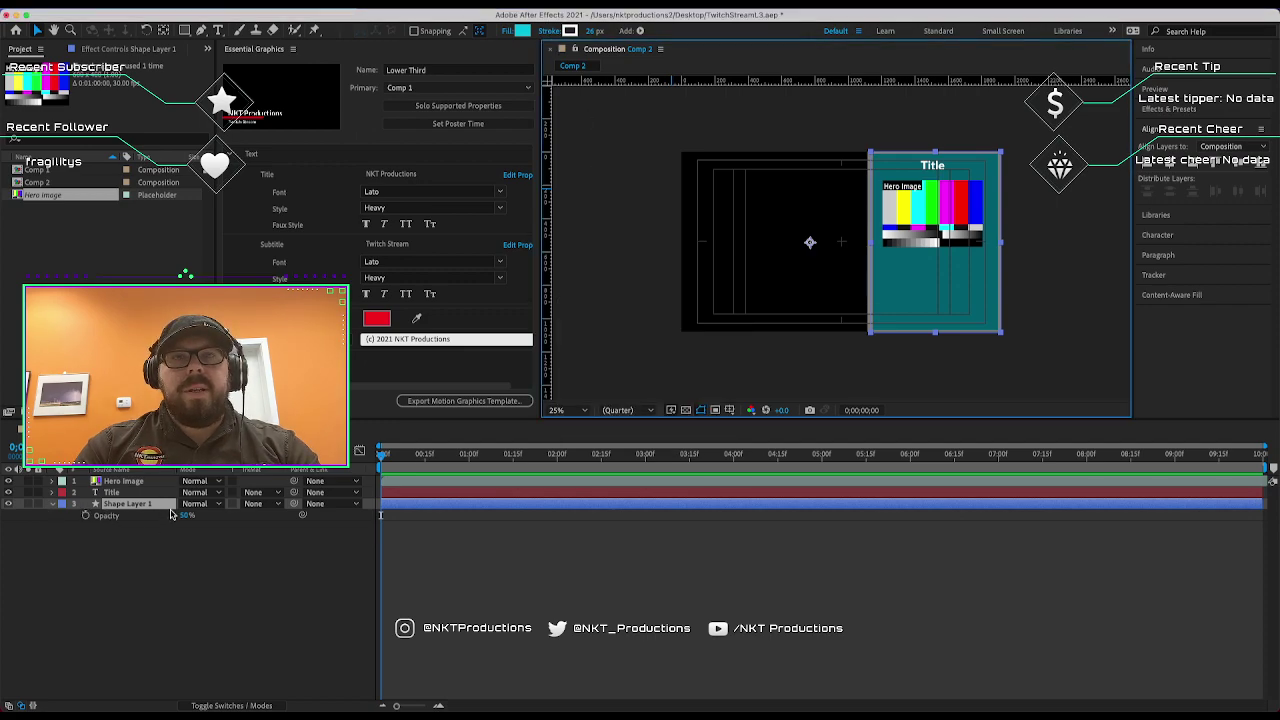
Raise Shape Layer 1 opacity to 100% and set its fill opacity to 50%.
drag(187, 519, 294, 524)
click(643, 360)
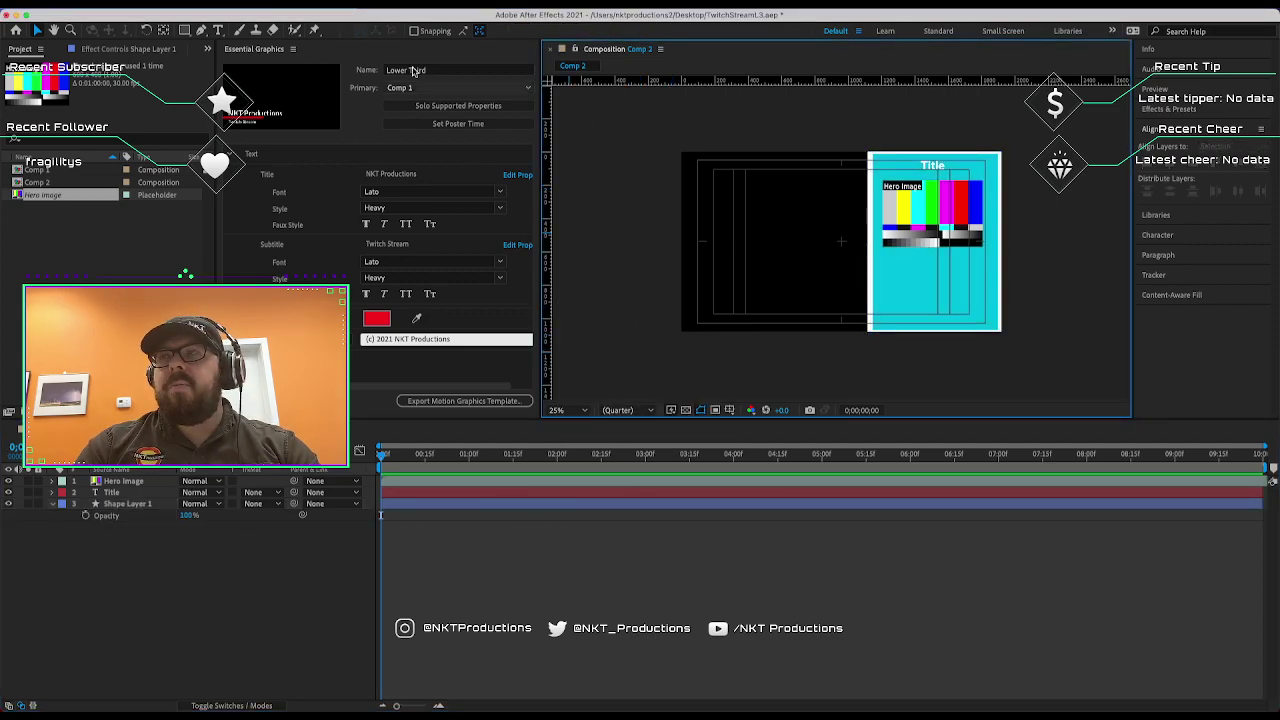
click(878, 287)
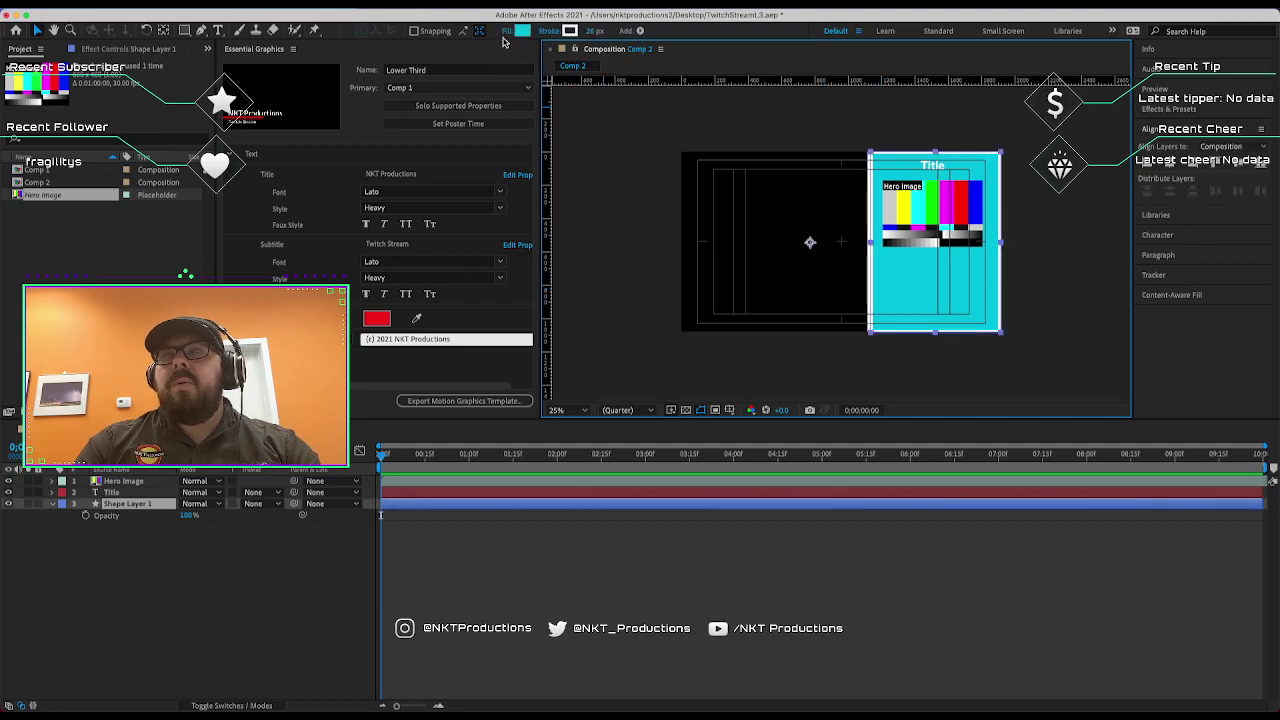
click(507, 33)
click(686, 359)
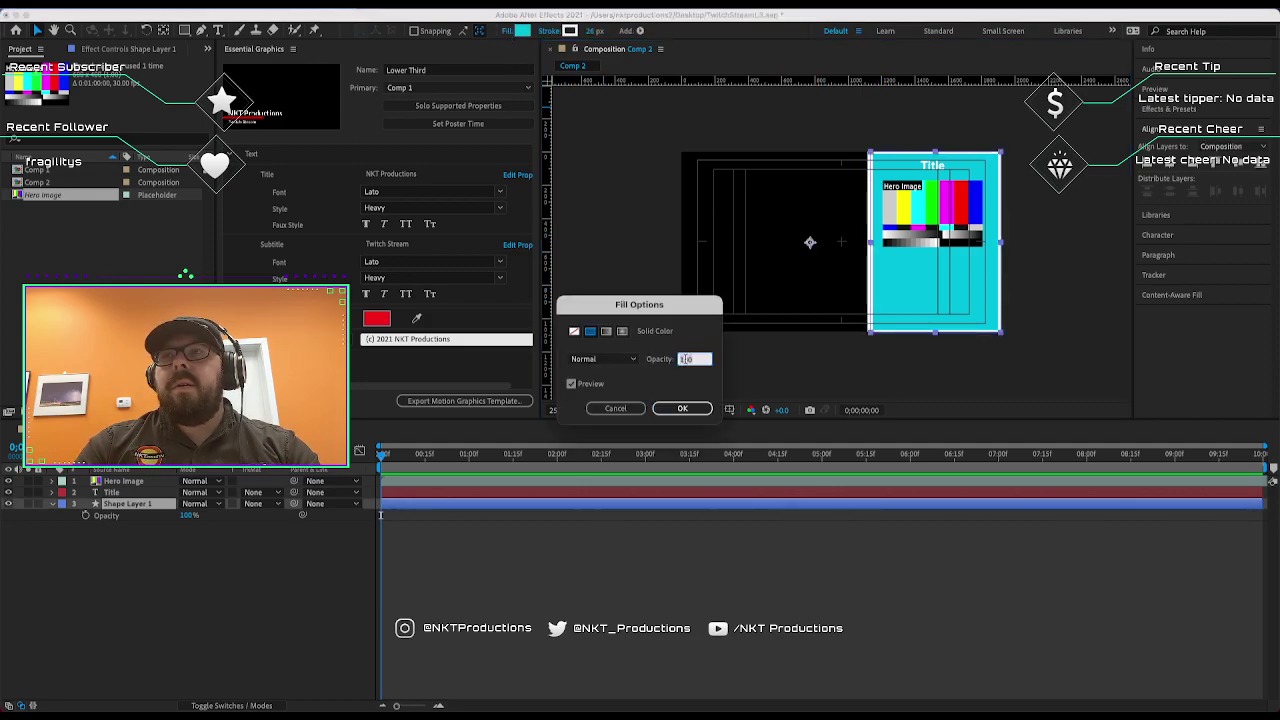
text(50)
key(Return)
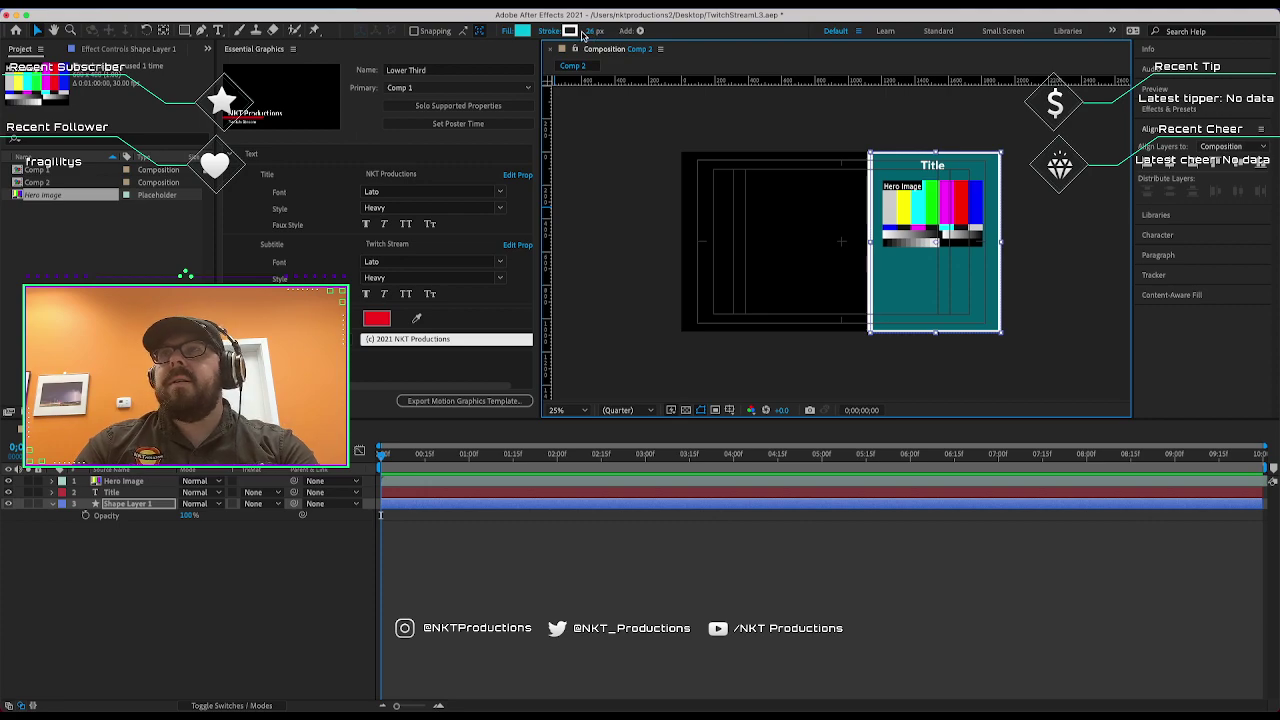
Set the panel's stroke opacity to 50%.
click(557, 33)
click(687, 360)
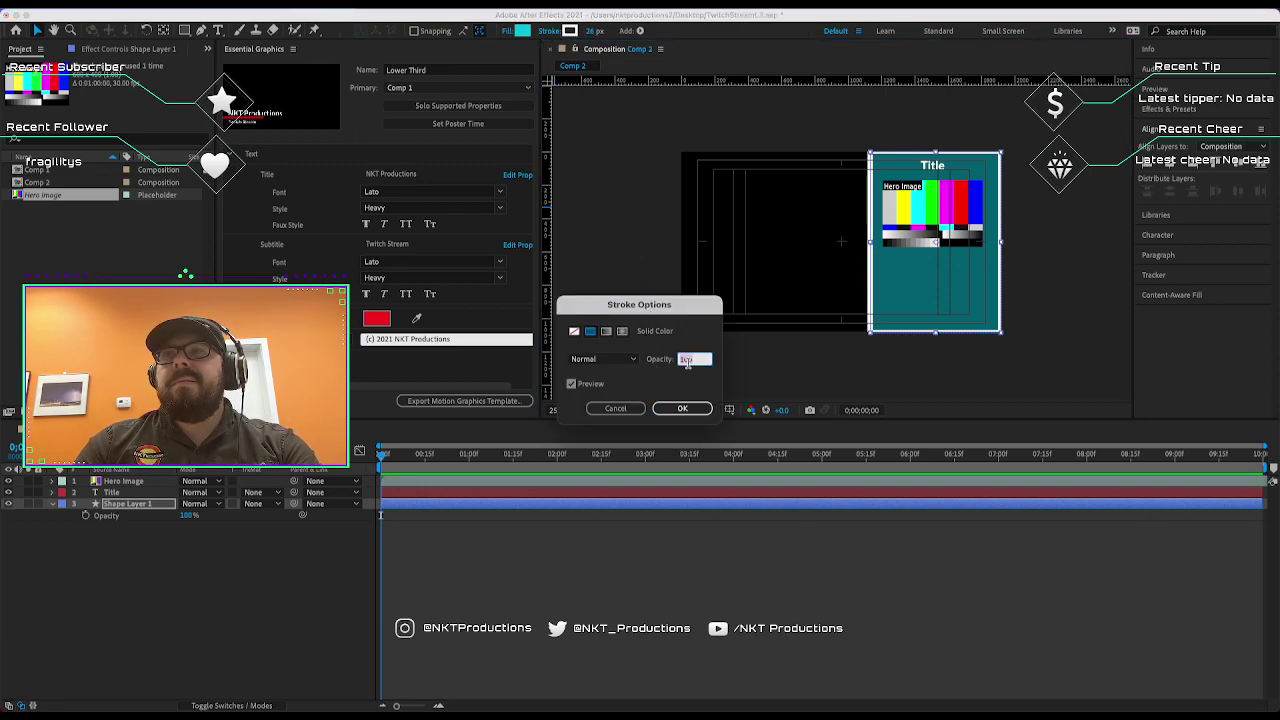
text(50)
key(Return)
click(698, 220)
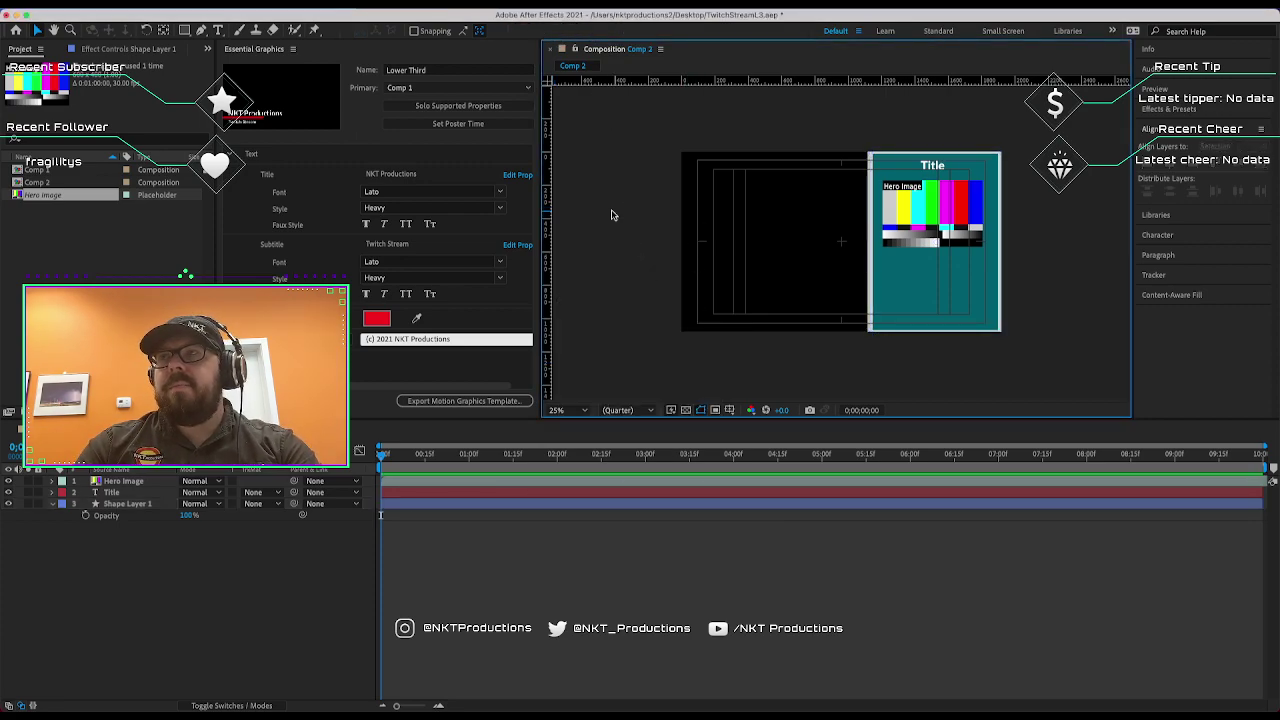
click(918, 328)
click(760, 295)
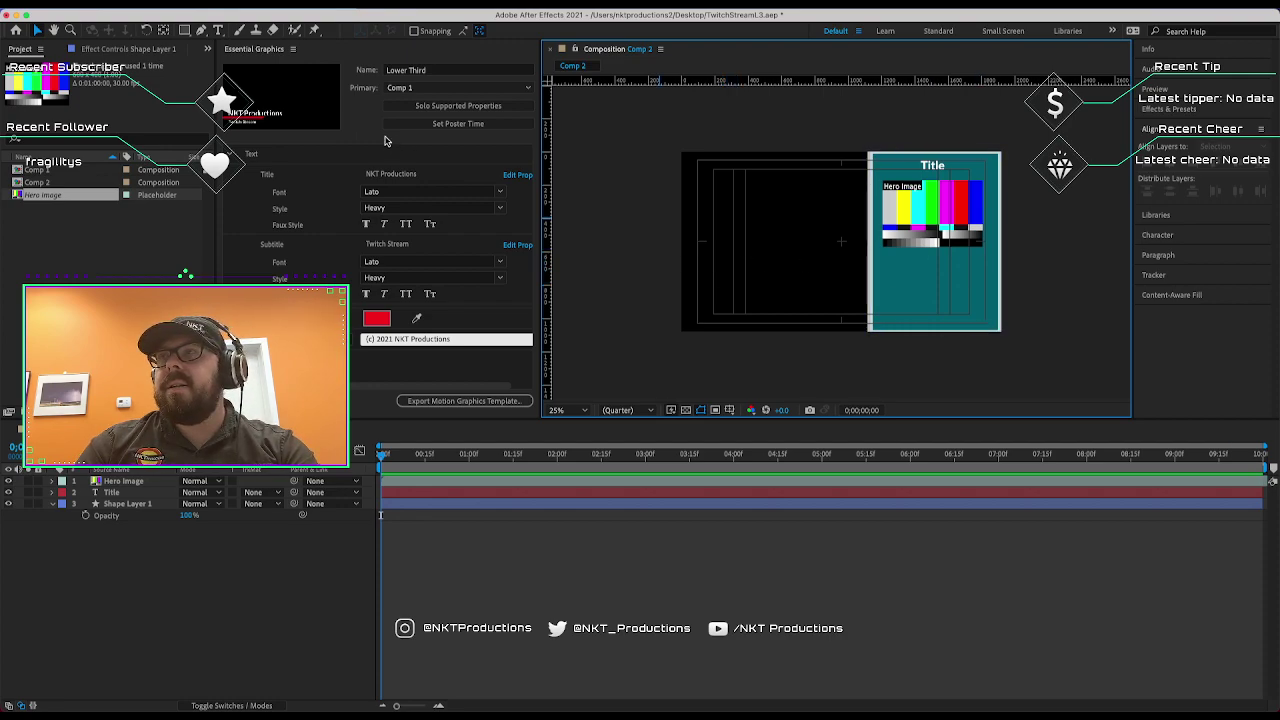
Start a text layer on the teal panel, then delete the stray empty text layer.
click(218, 30)
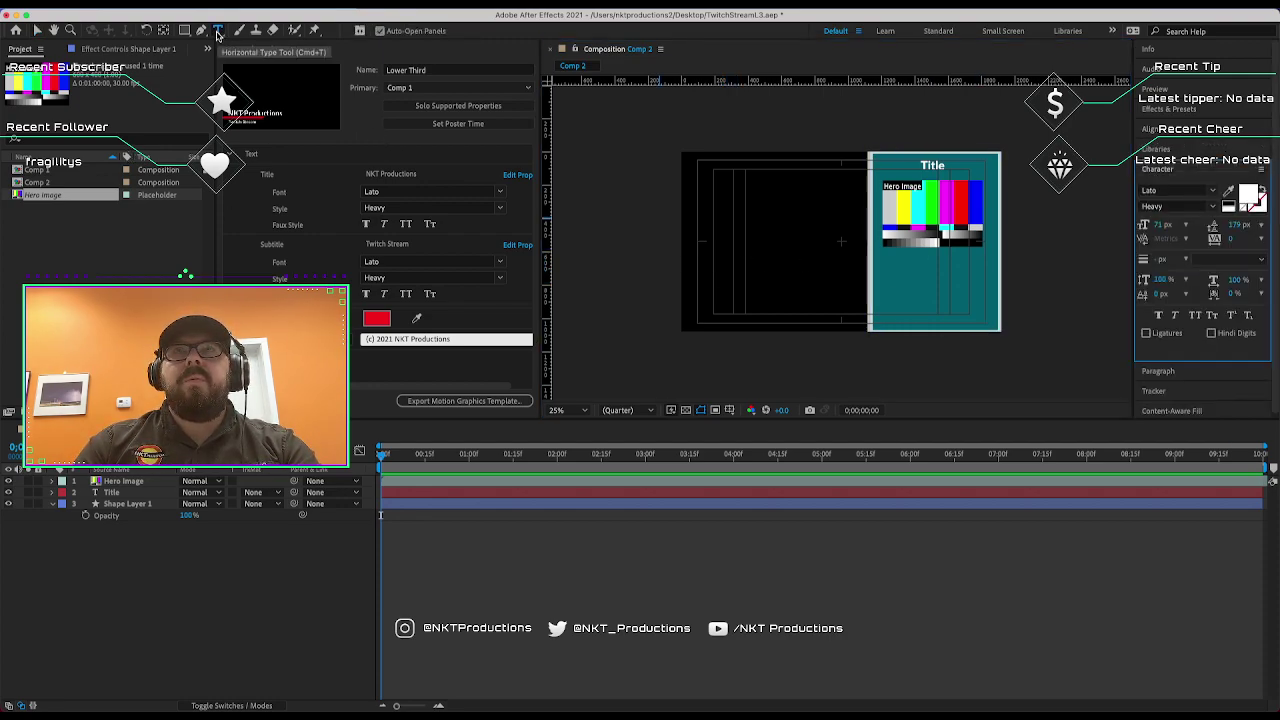
click(895, 262)
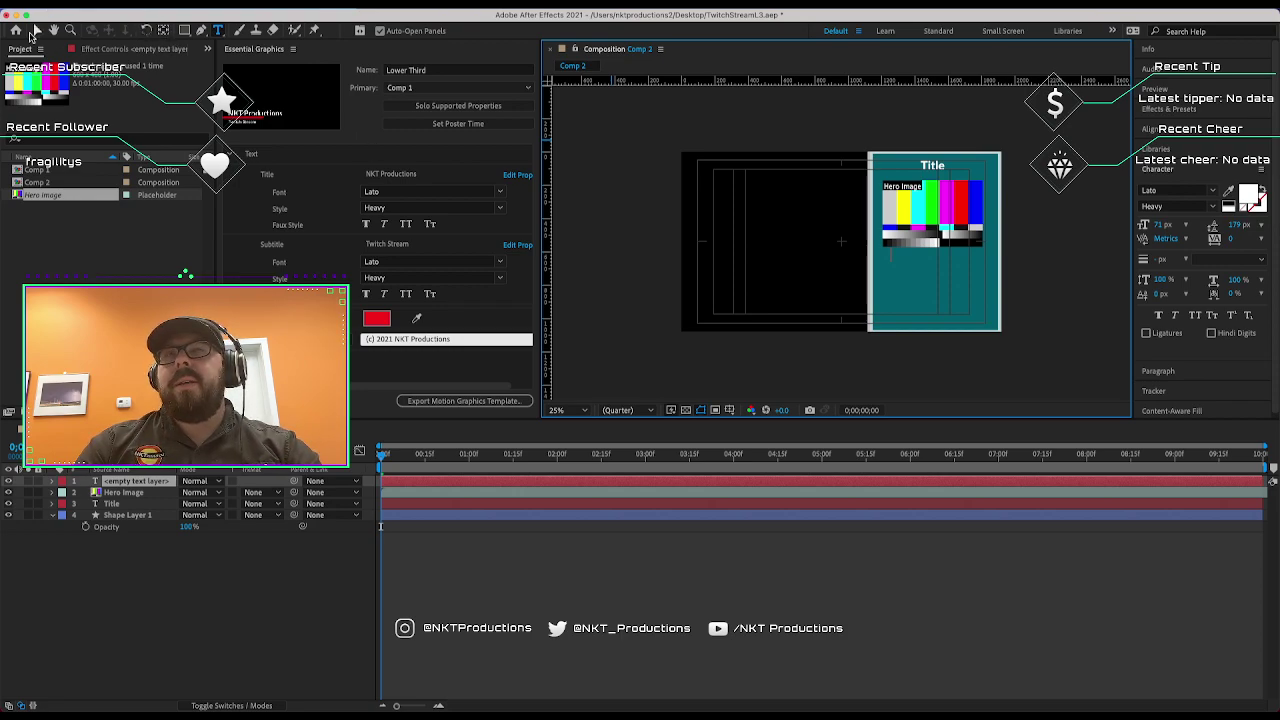
click(36, 31)
key(Delete)
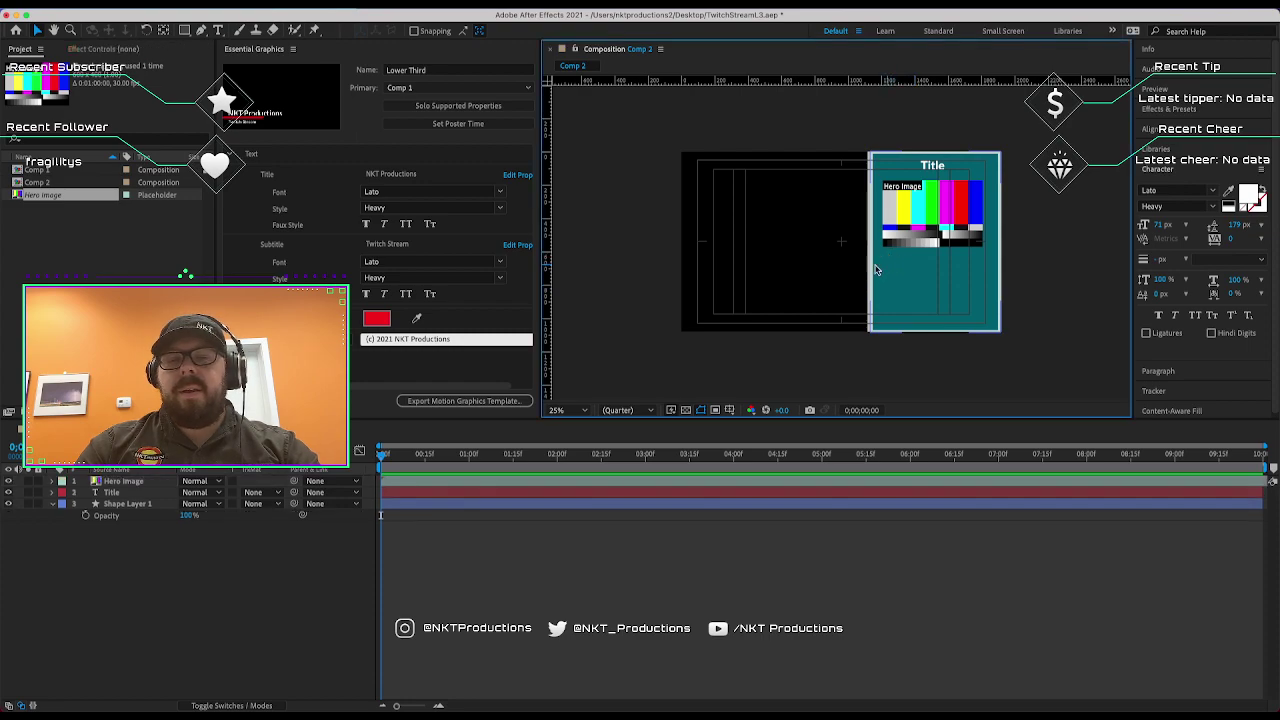
Type 'Line 1 - Lorem Ipsum' as a new text layer on the teal panel.
click(219, 30)
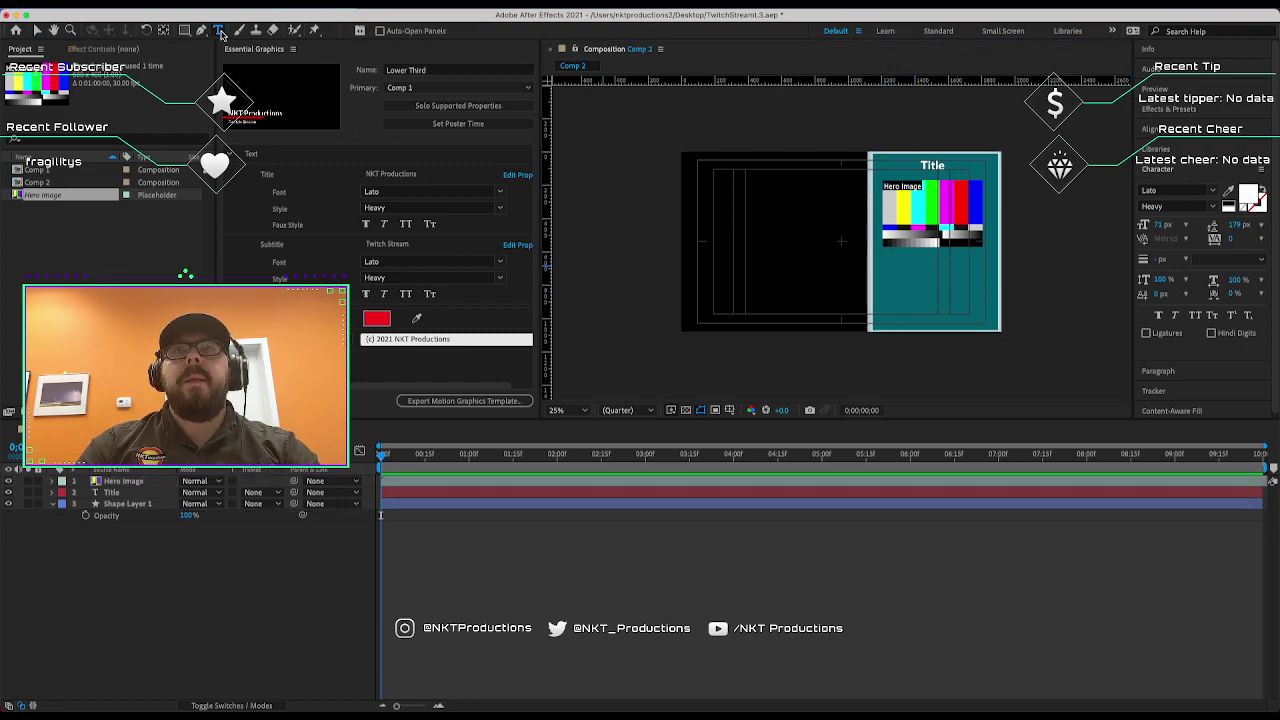
click(892, 265)
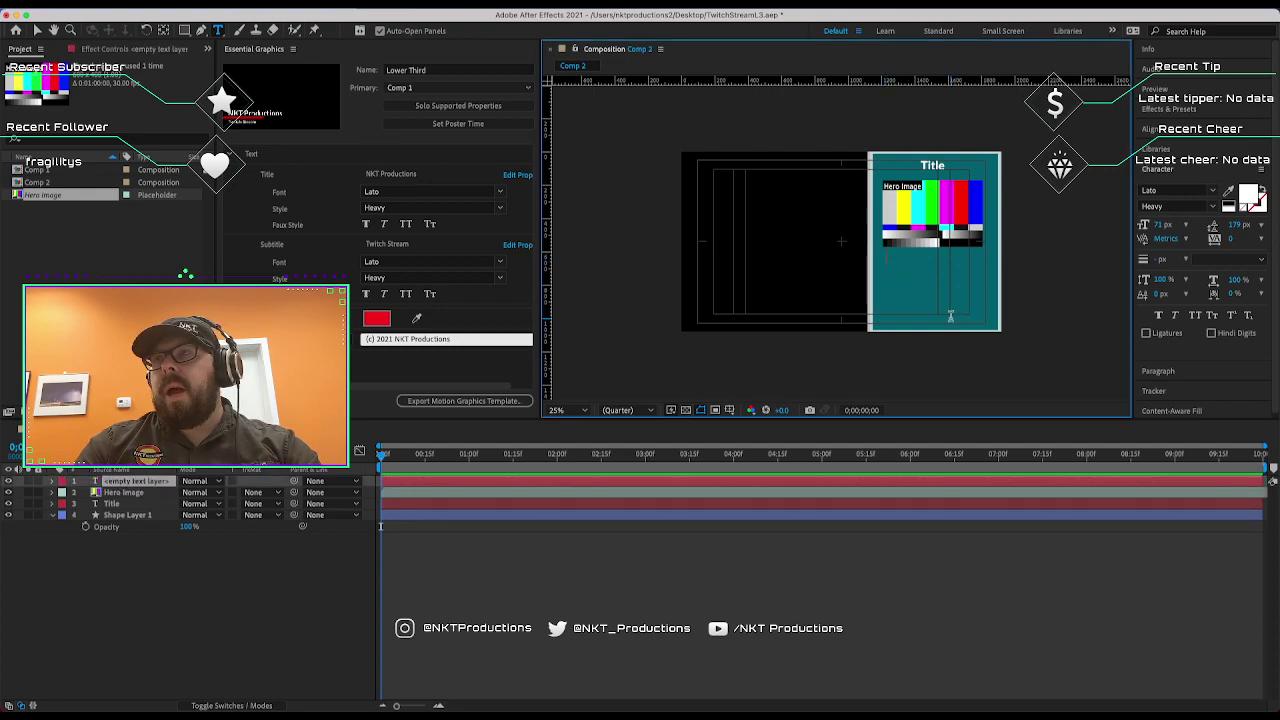
text(Line 1)
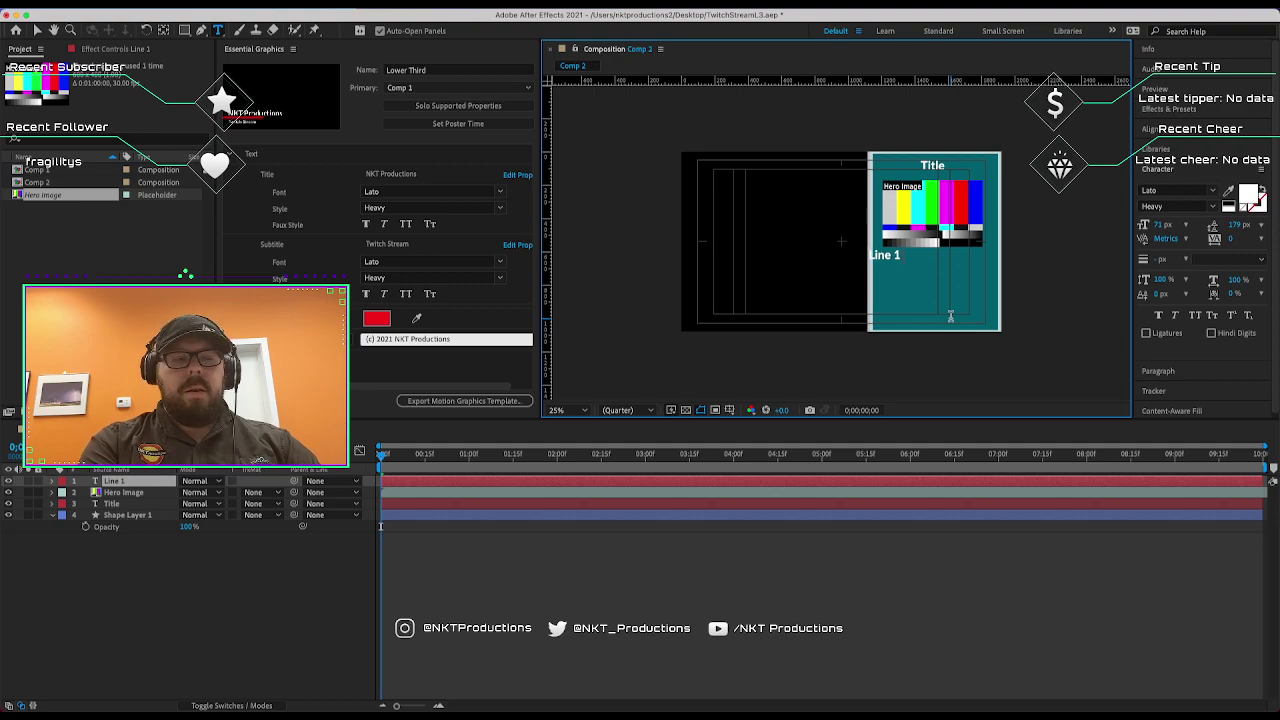
text( - ILo)
key(BackSpace)
key(BackSpace)
key(BackSpace)
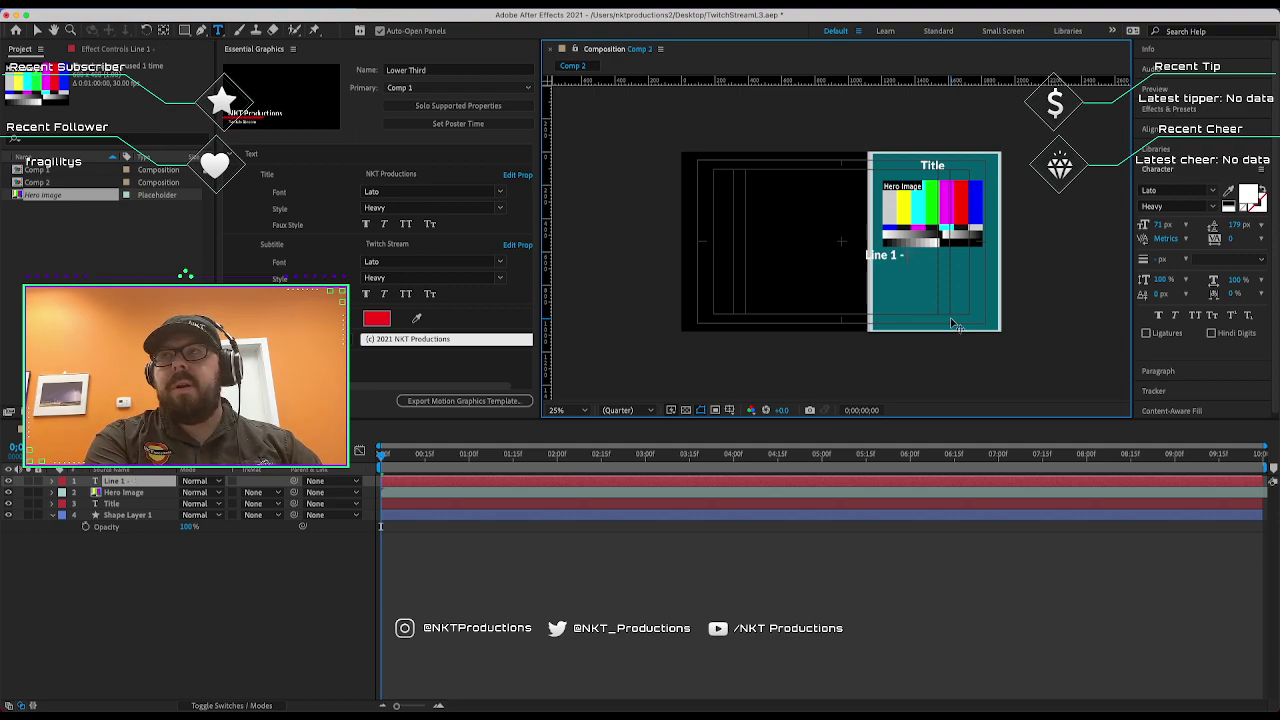
text(Lorem Ipo)
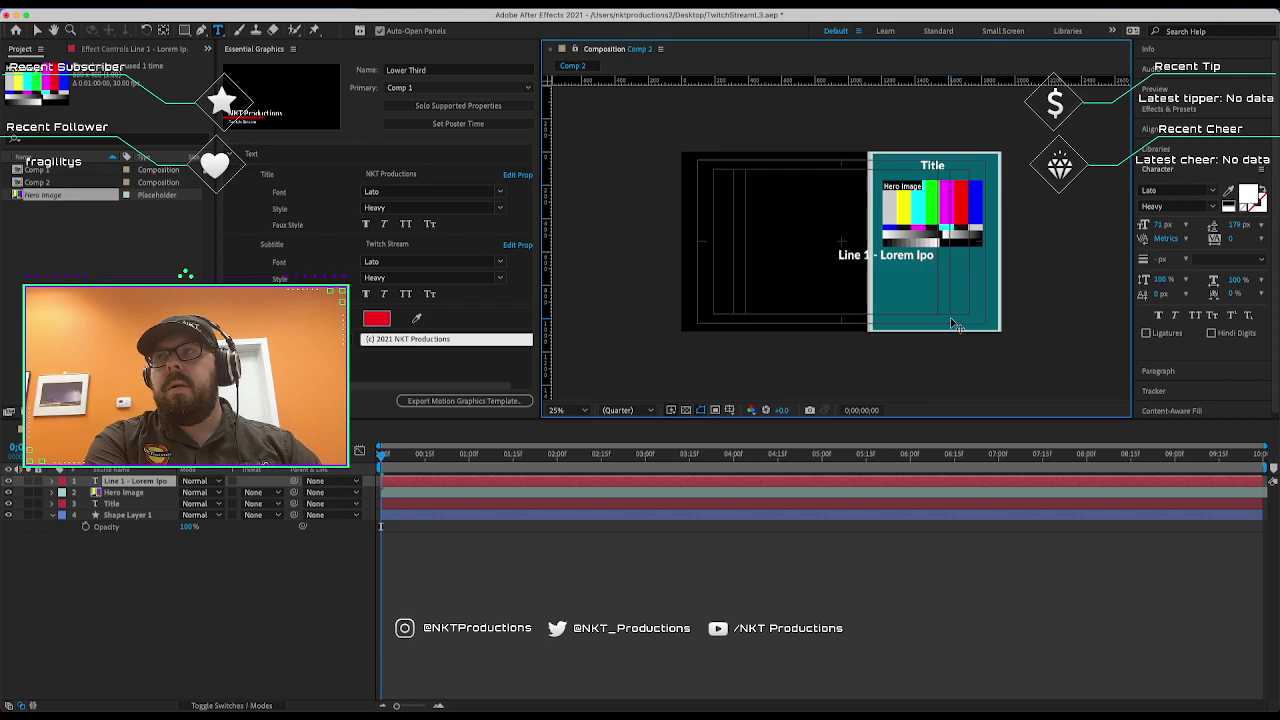
key(BackSpace)
text(sum)
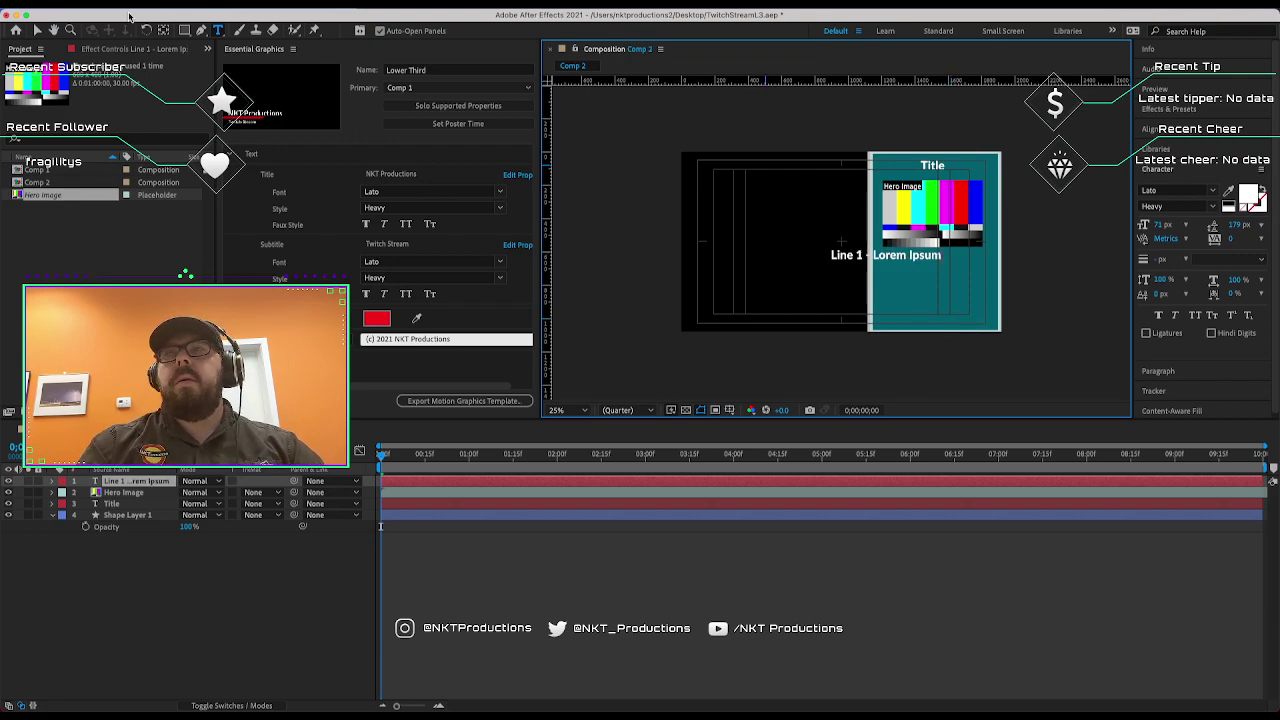
Centre the Line 1 text on the panel and shrink it to 52 px.
click(37, 30)
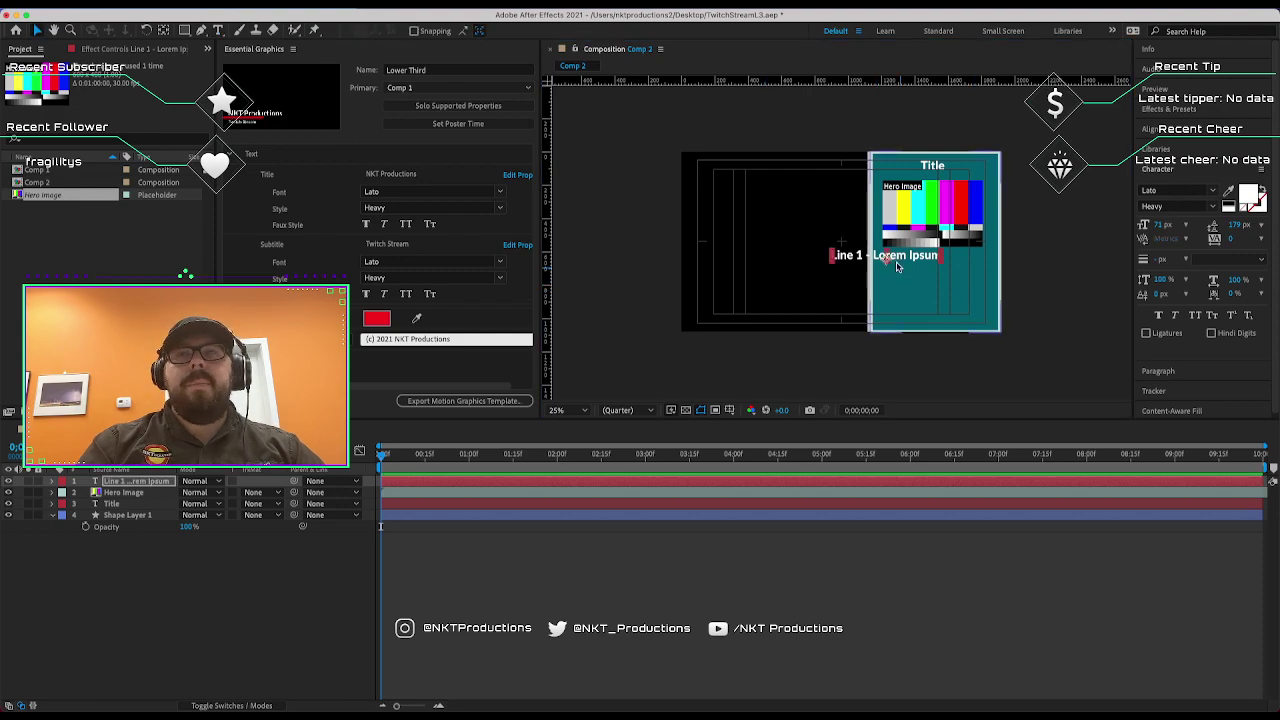
drag(897, 265, 947, 270)
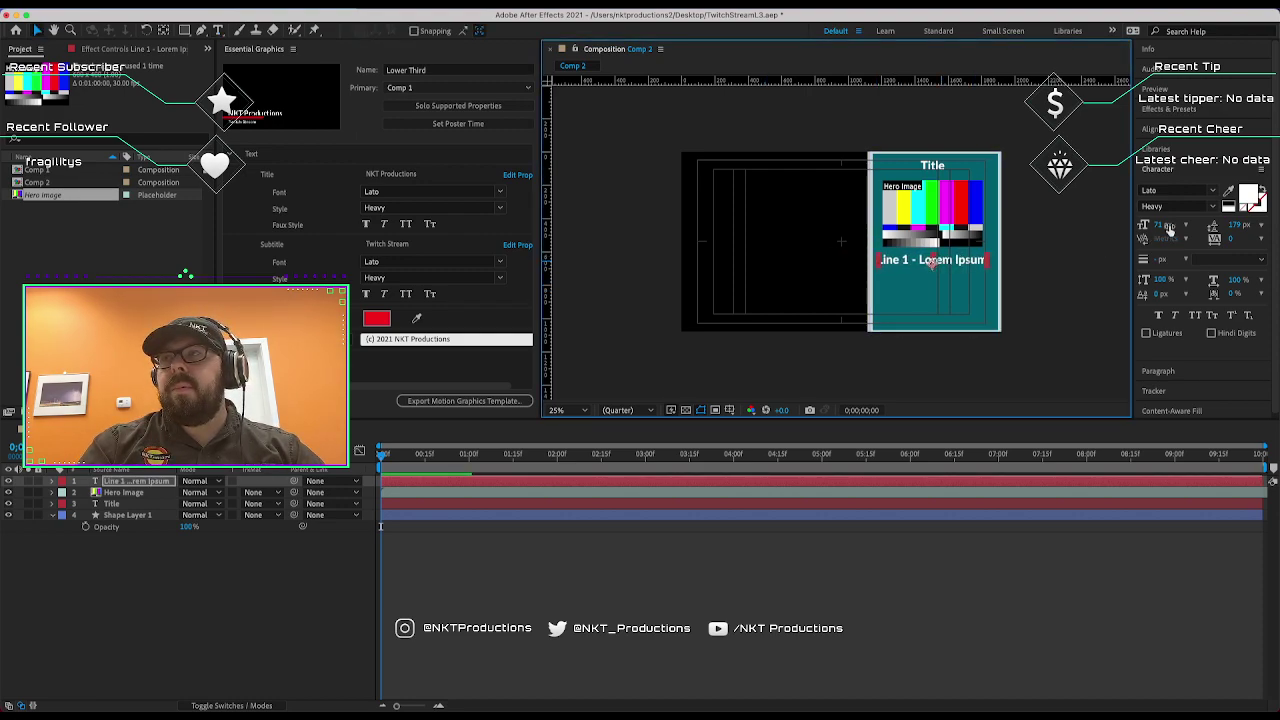
drag(1169, 228, 1150, 228)
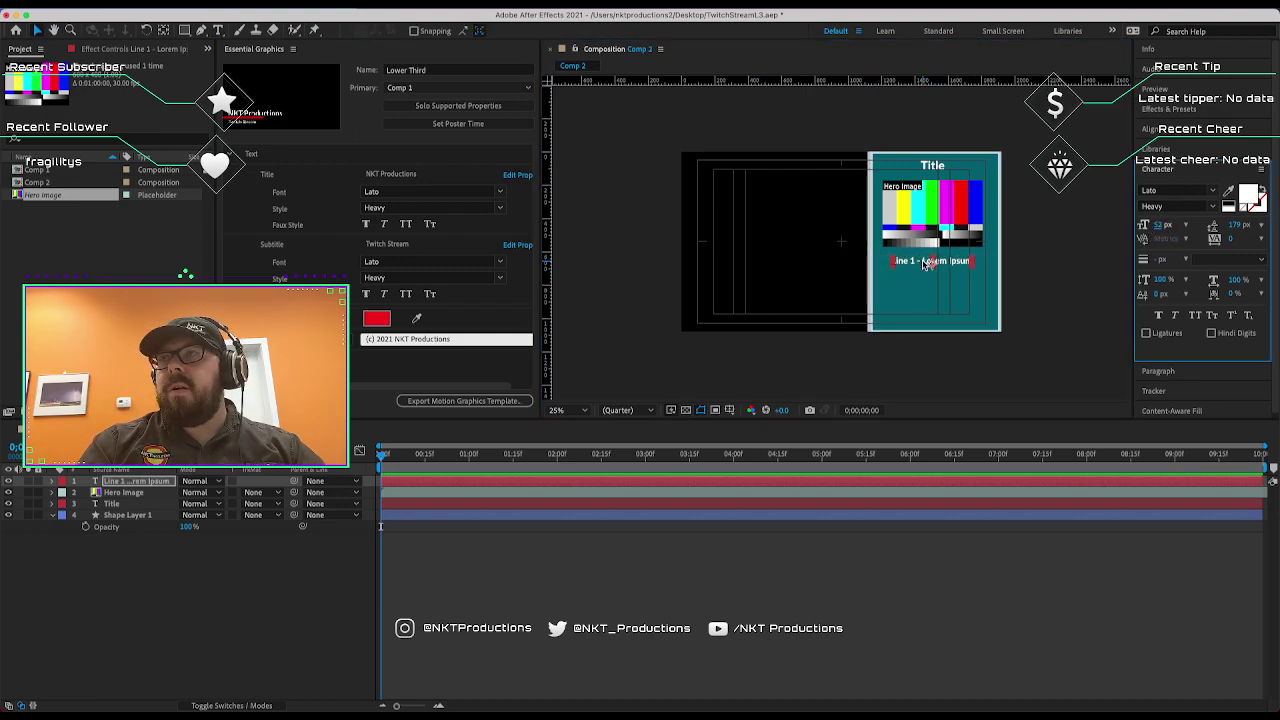
click(927, 263)
Duplicate Line 1 below itself and change the copy to 'Line 2 - Lorem Ipsum'.
key(super+d)
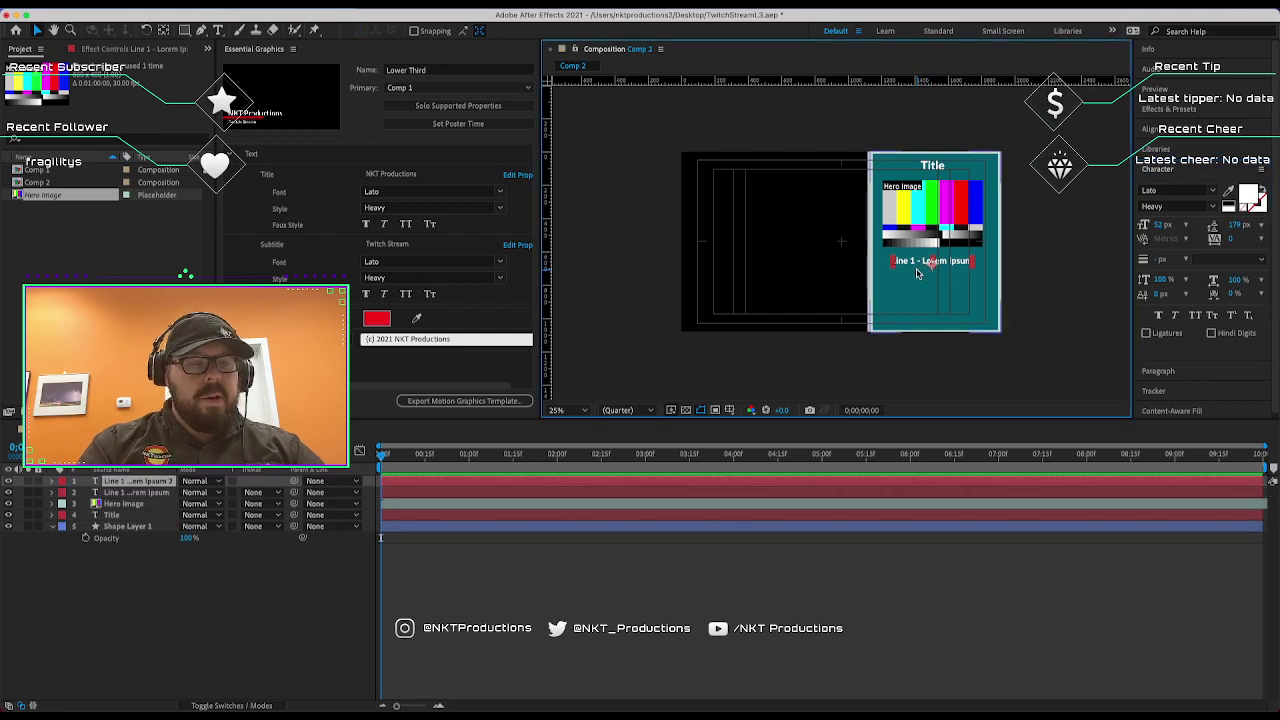
key(shift+Down)
key(shift+Down)
key(shift+Down)
key(shift+Down)
key(shift+Down)
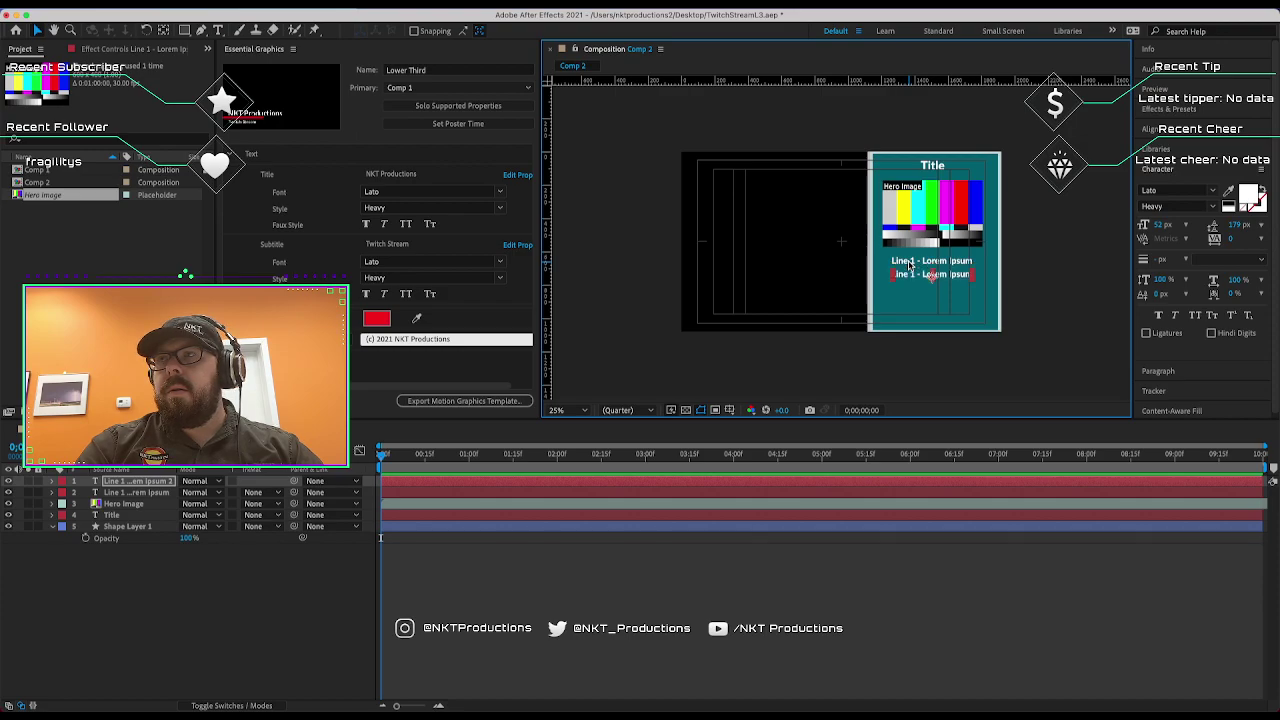
double_click(909, 280)
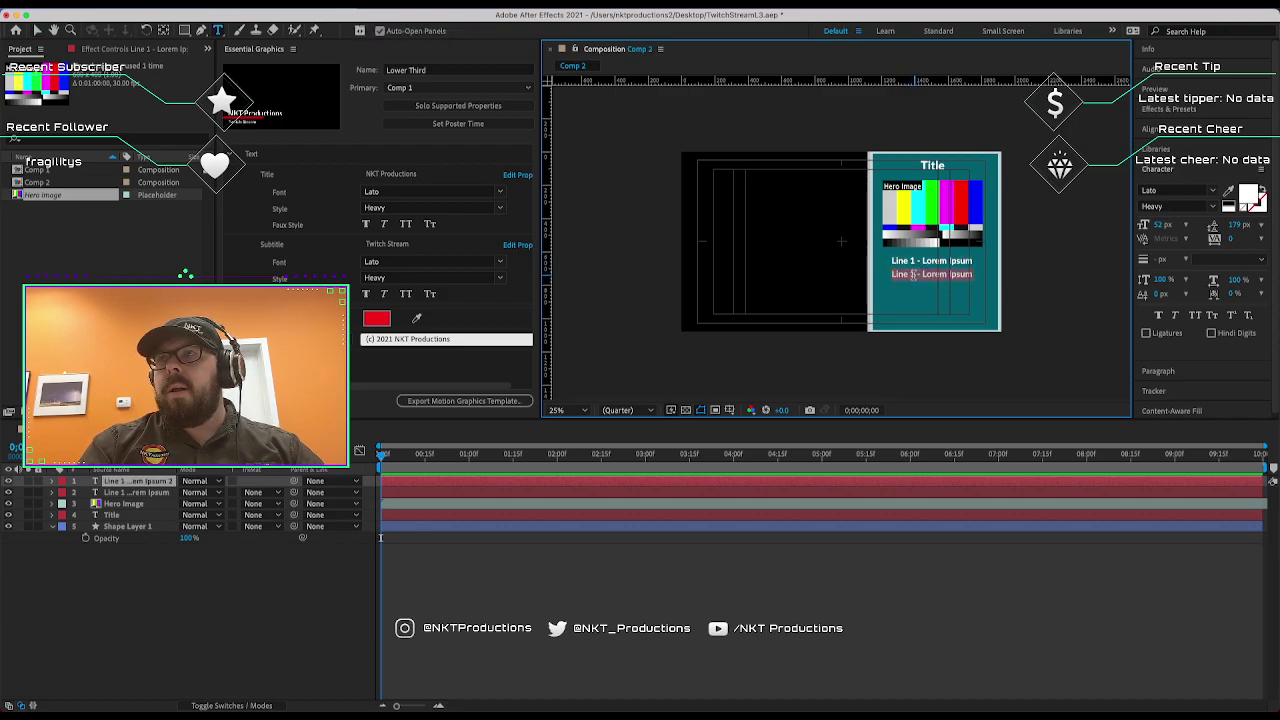
click(912, 274)
key(BackSpace)
text(2)
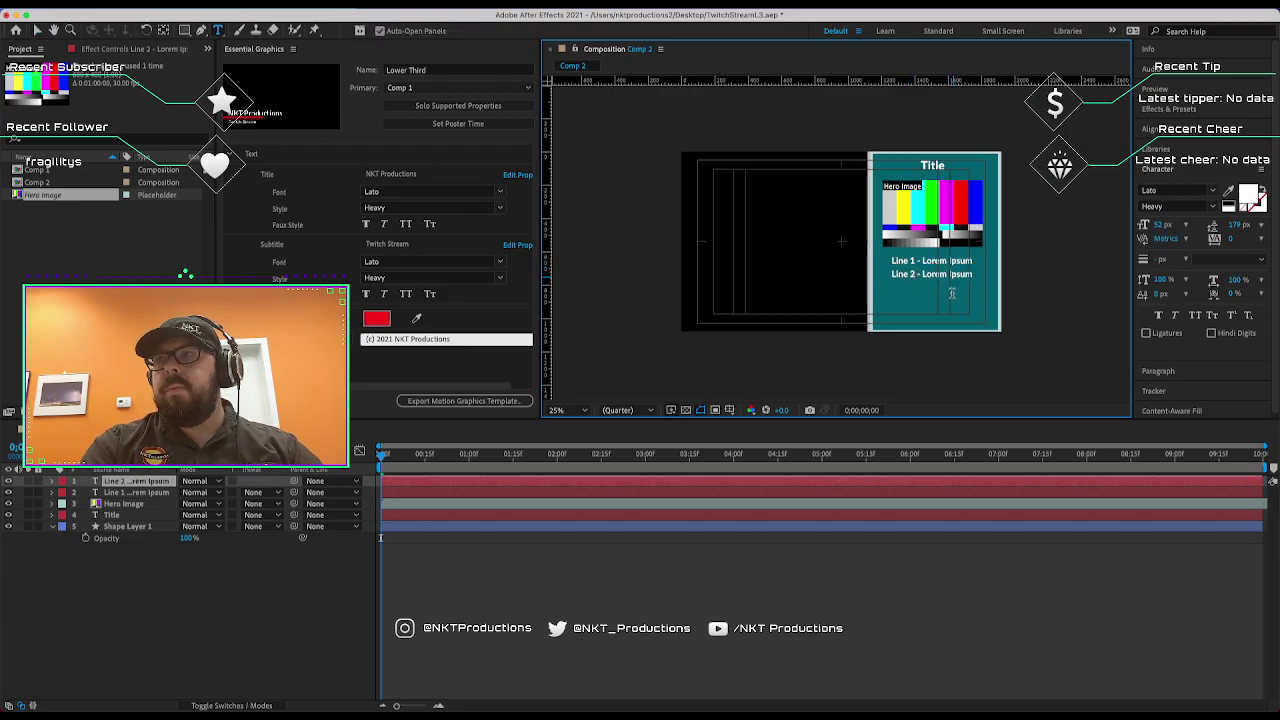
click(38, 30)
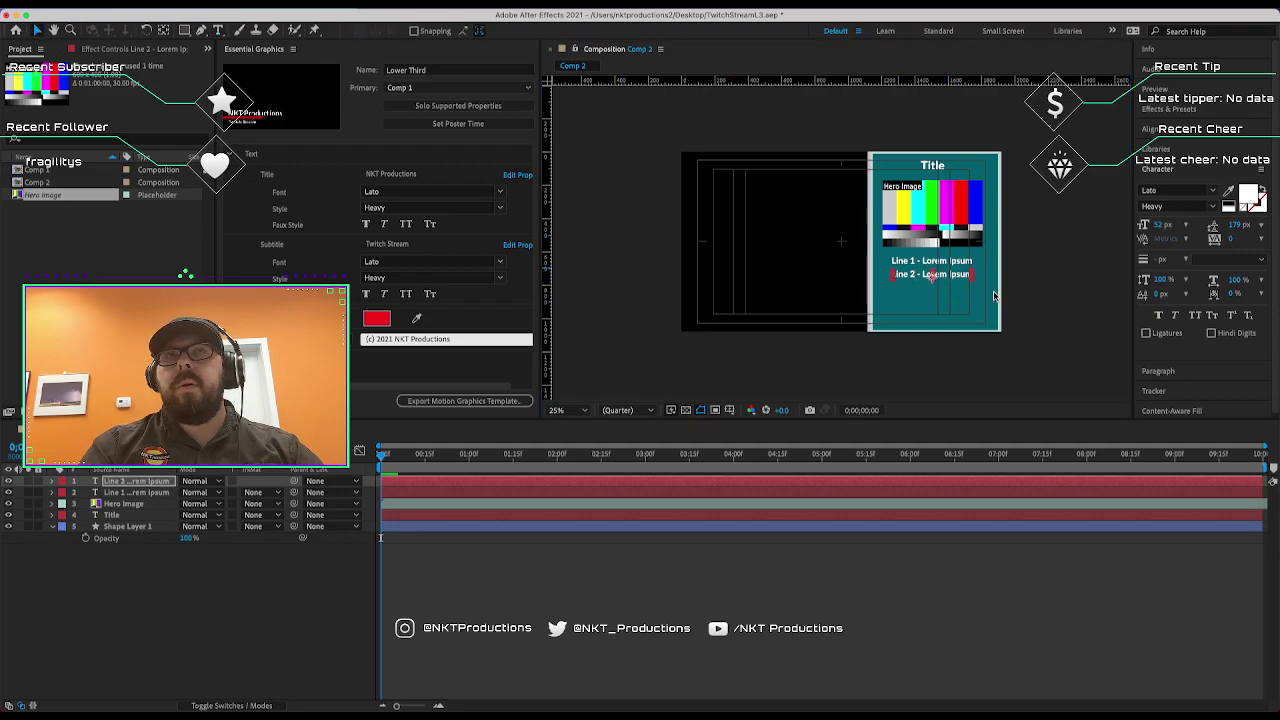
click(970, 284)
Duplicate Line 2 onto a third row and renumber it 'Line 3 - Lorem Ipsum'.
key(super+d)
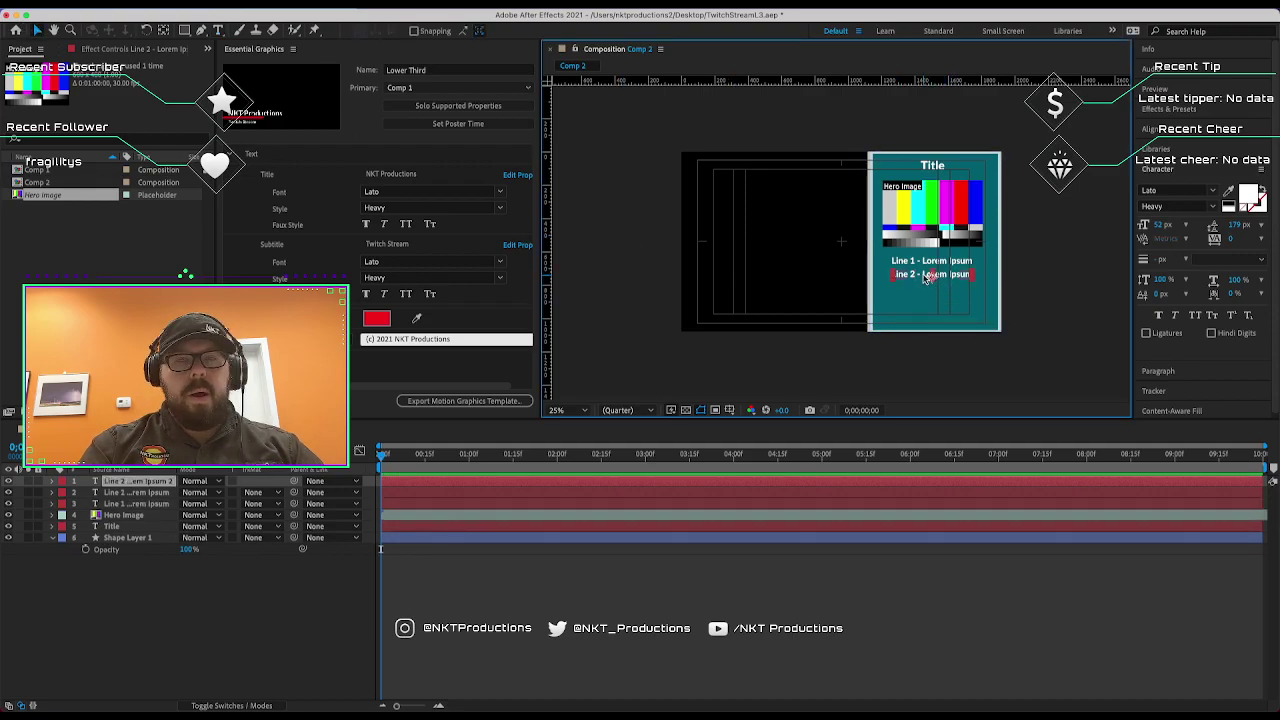
drag(929, 281, 929, 288)
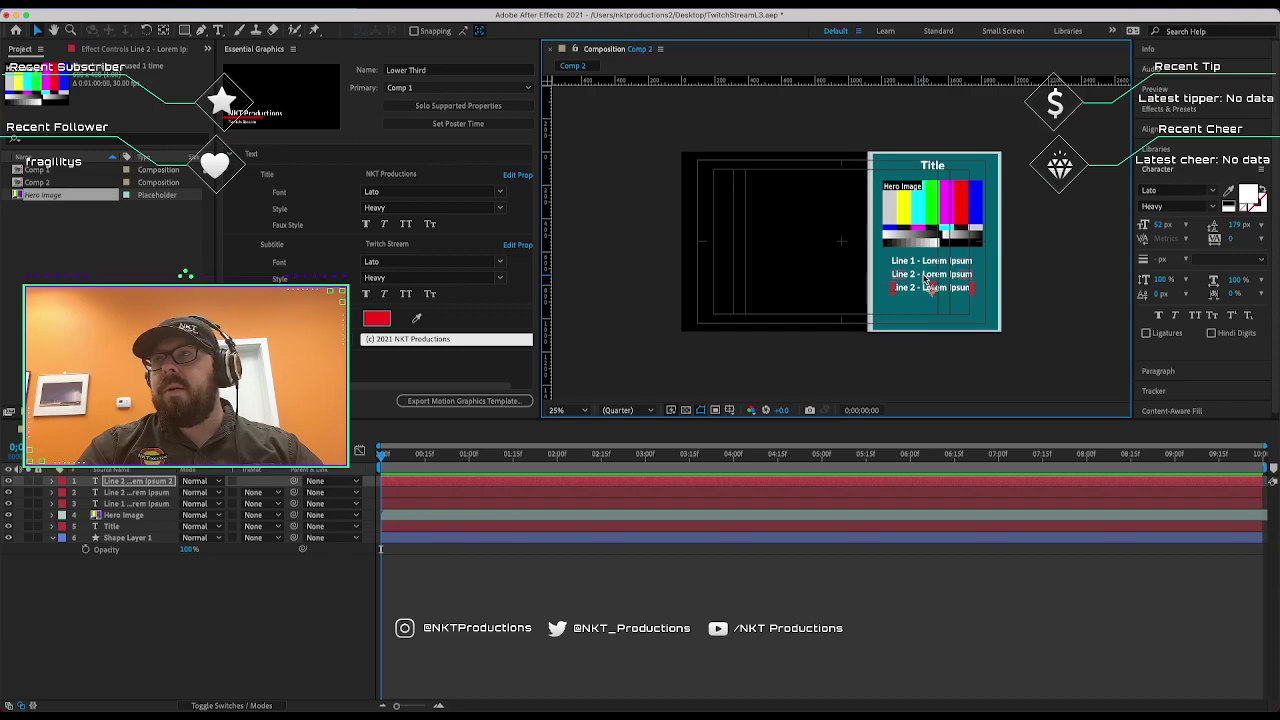
key(super+t)
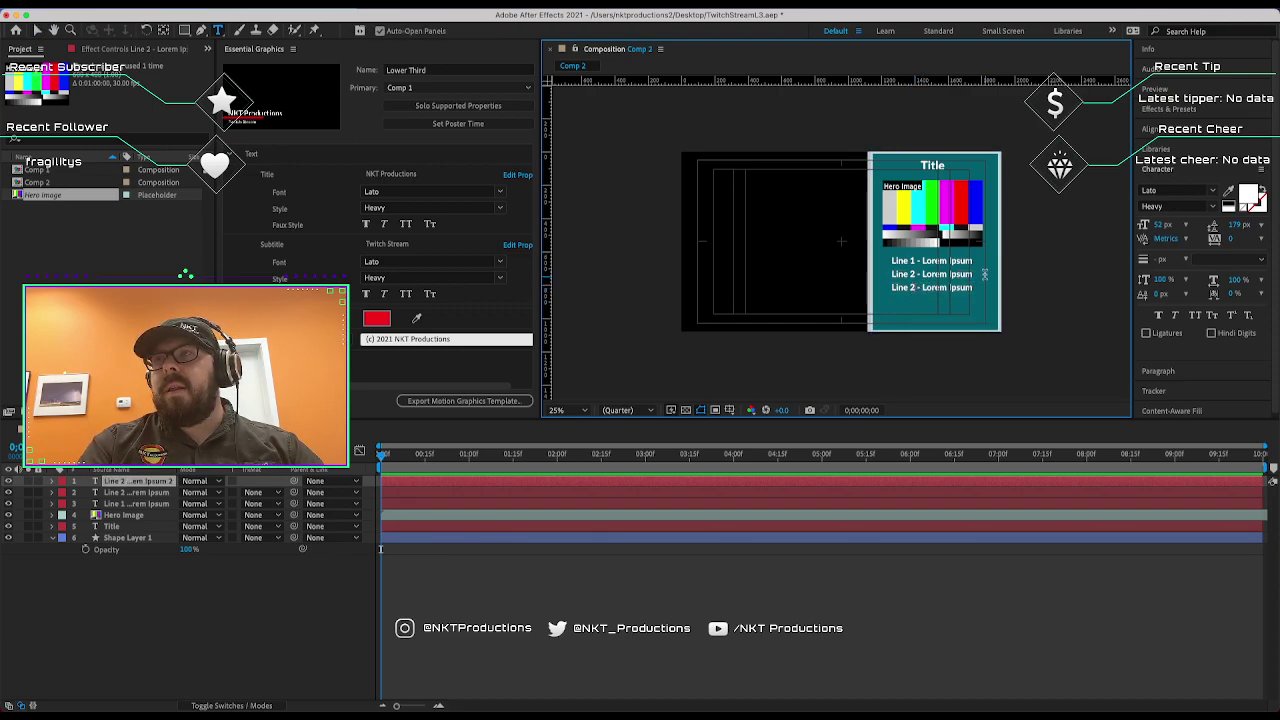
double_click(922, 287)
text(3)
key(Escape)
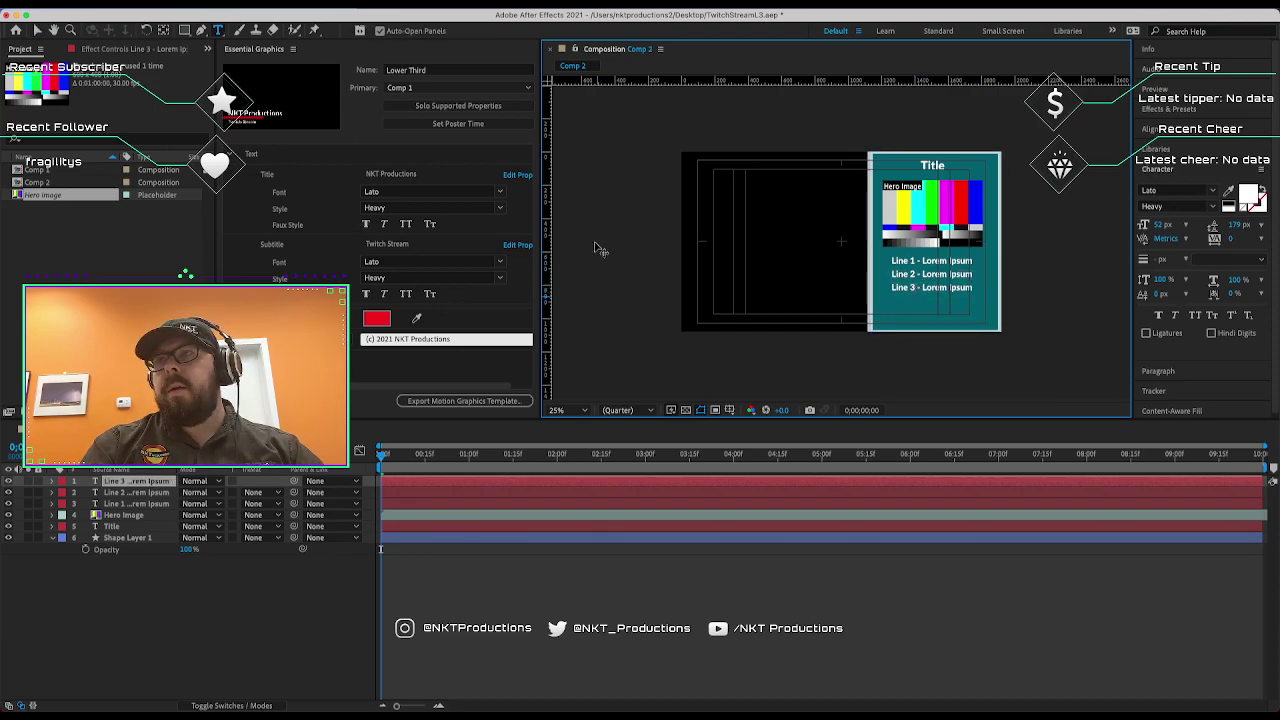
click(38, 30)
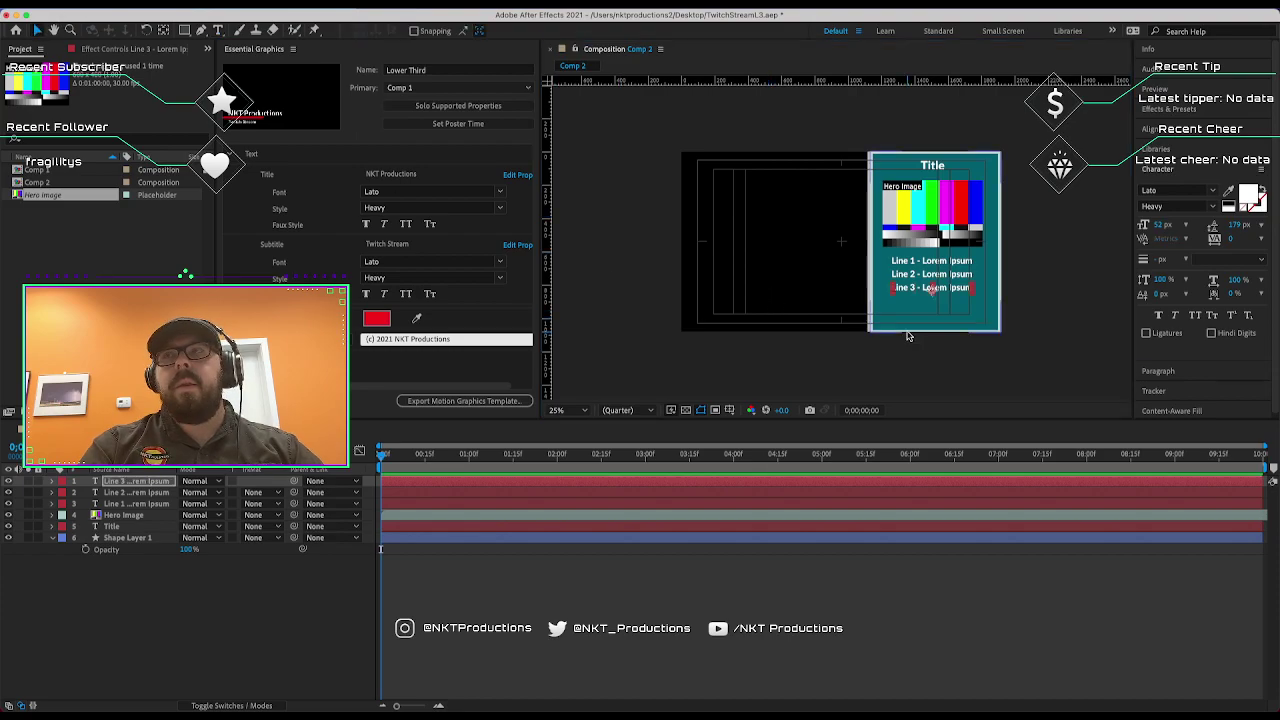
Duplicate Line 3 onto a fourth row and renumber it 'Line 4 - Lorem Ipsum'.
key(super+d)
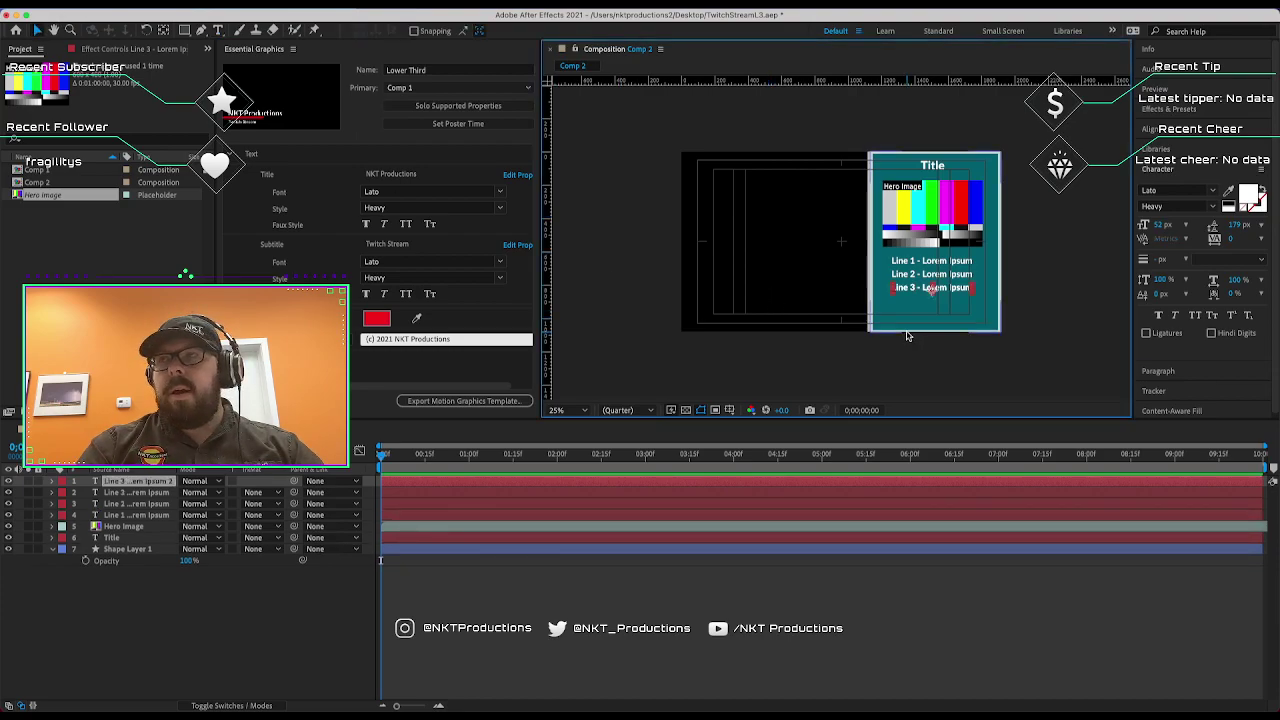
key(shift+Down)
key(shift+Down)
key(shift+Down)
key(shift+Down)
key(shift+Down)
key(shift+Down)
key(shift+Down)
key(shift+Down)
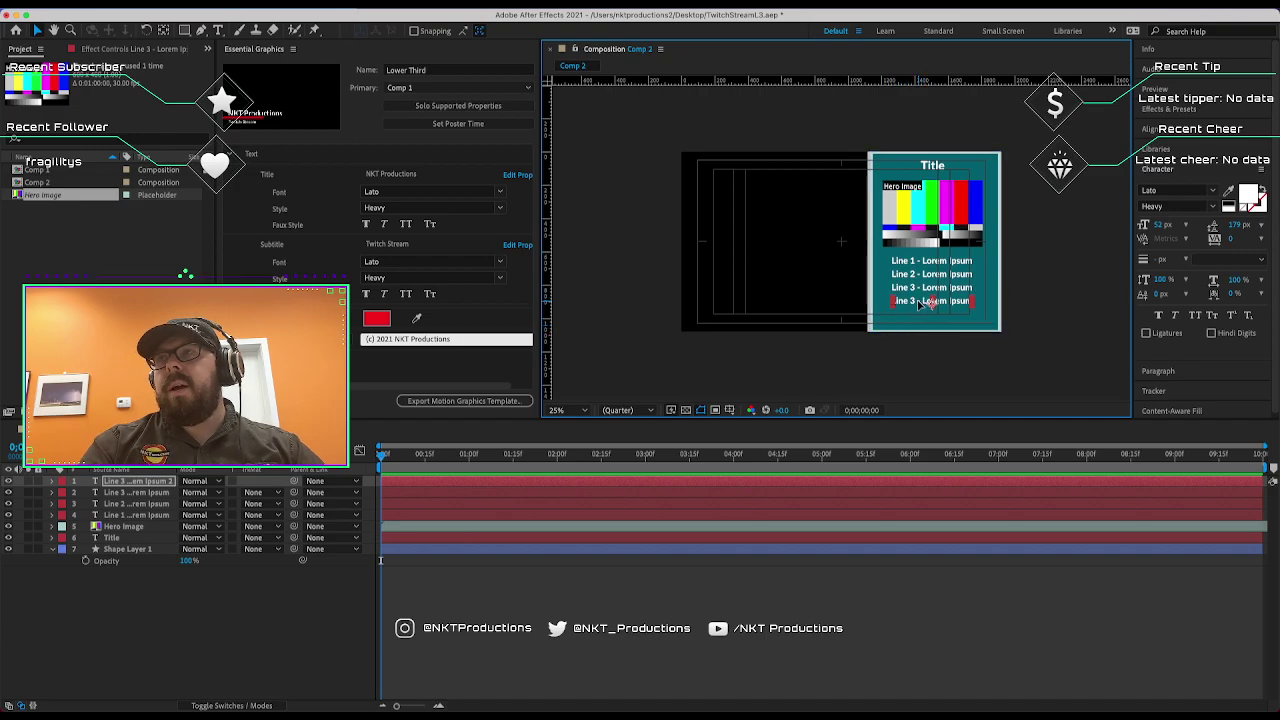
double_click(919, 301)
key(BackSpace)
text(4)
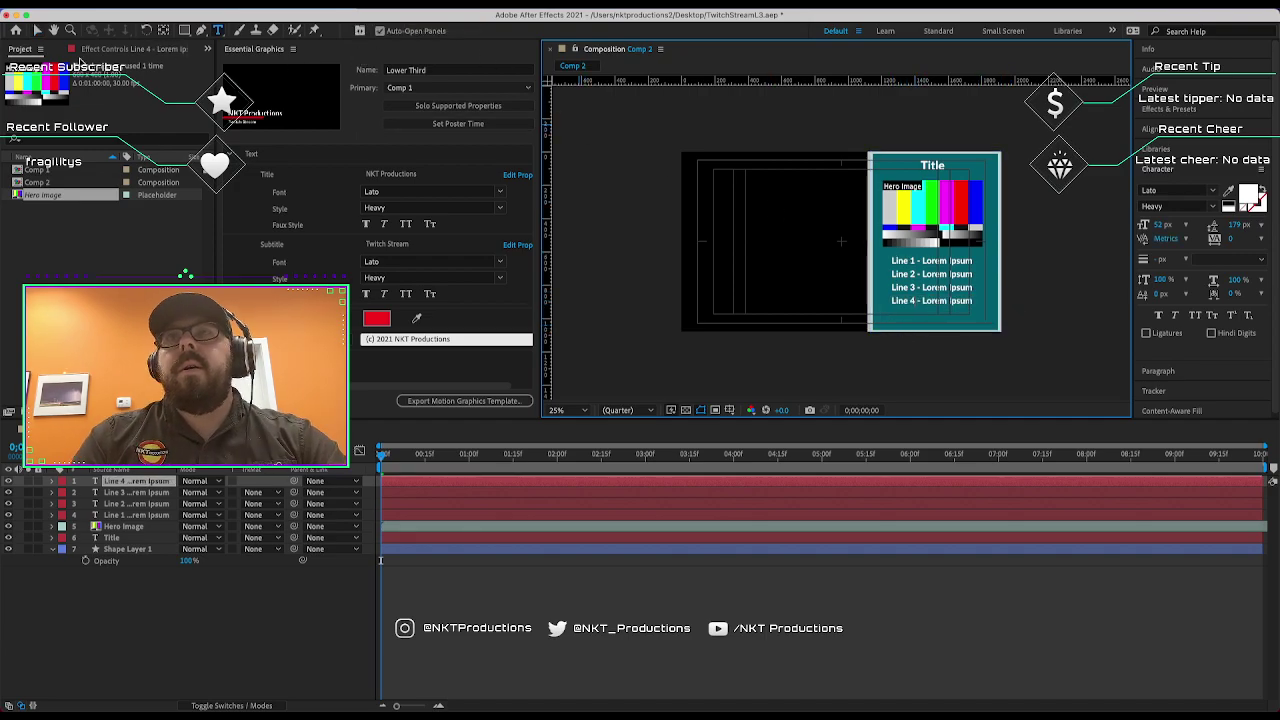
click(35, 31)
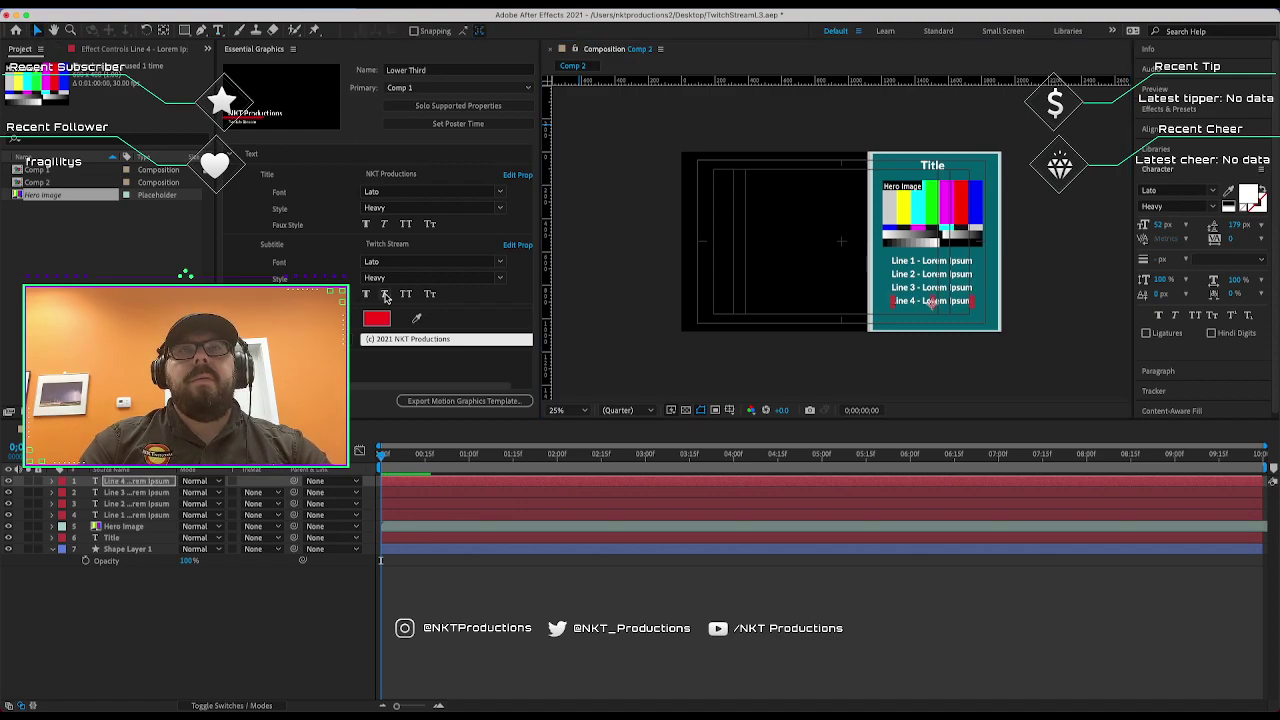
click(618, 252)
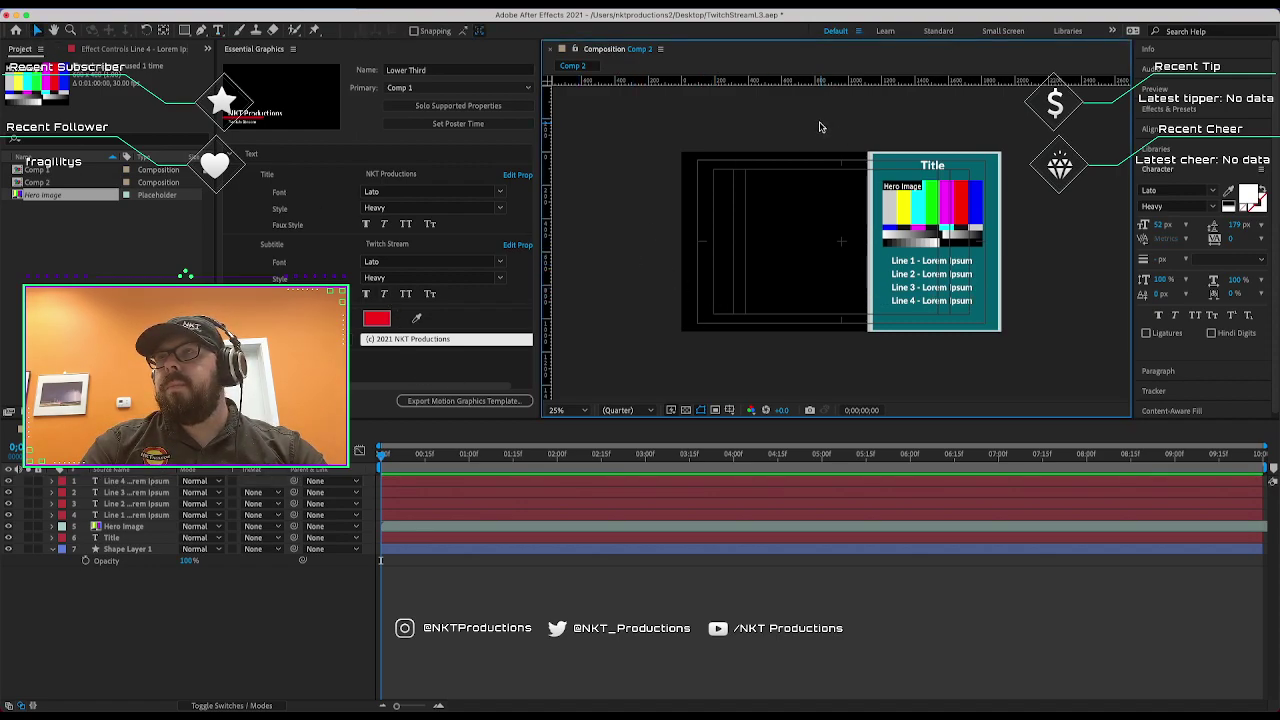
Apply the Animation Presets > Backgrounds > Pixels preset to Shape Layer 1.
click(1155, 110)
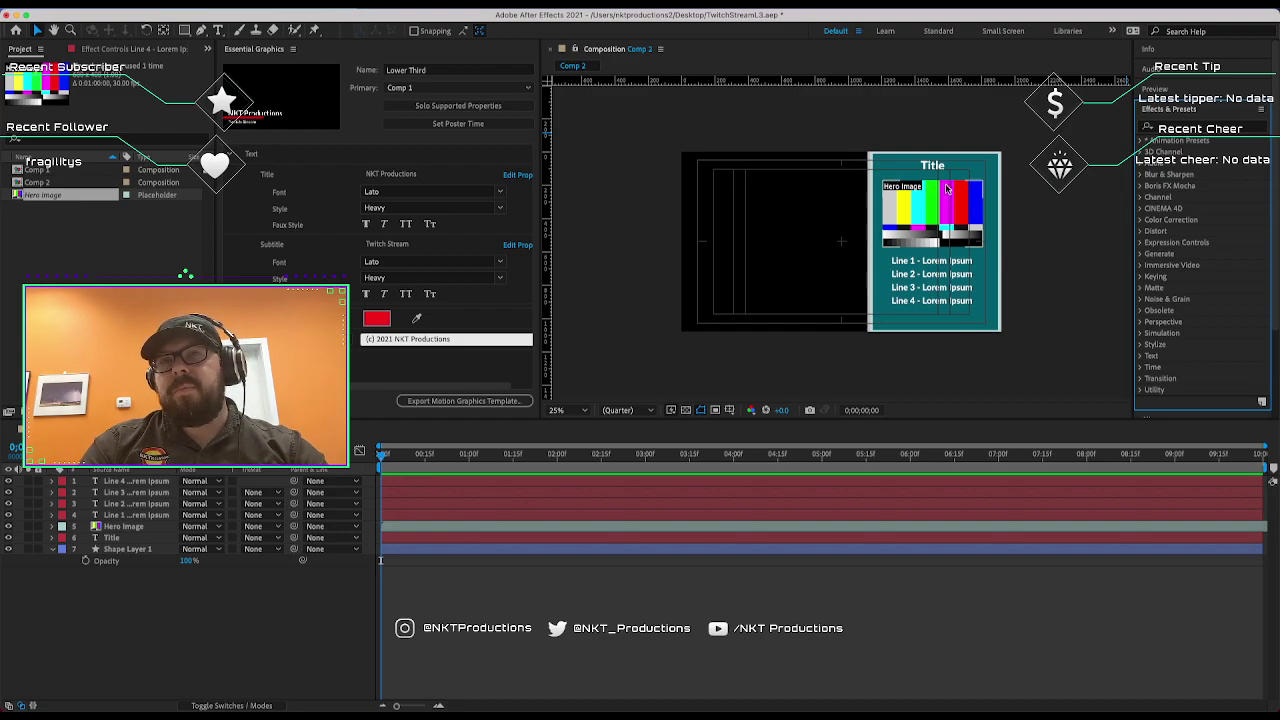
click(1140, 142)
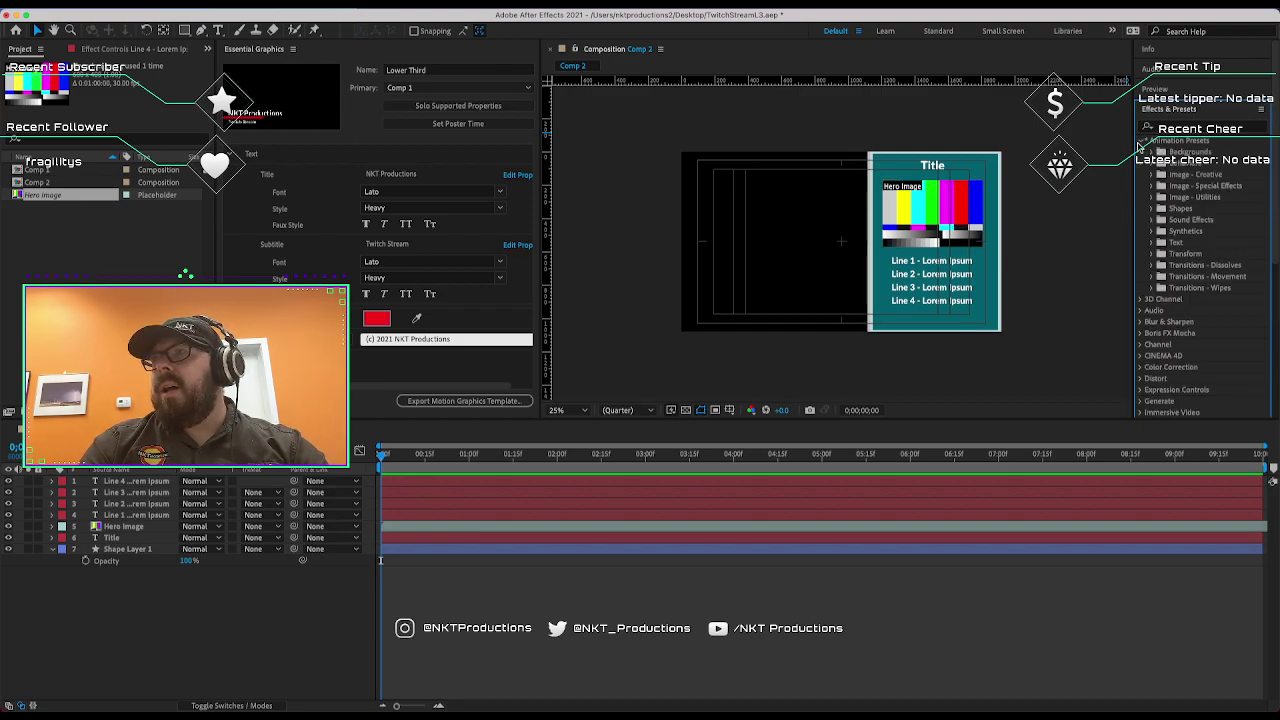
click(1152, 152)
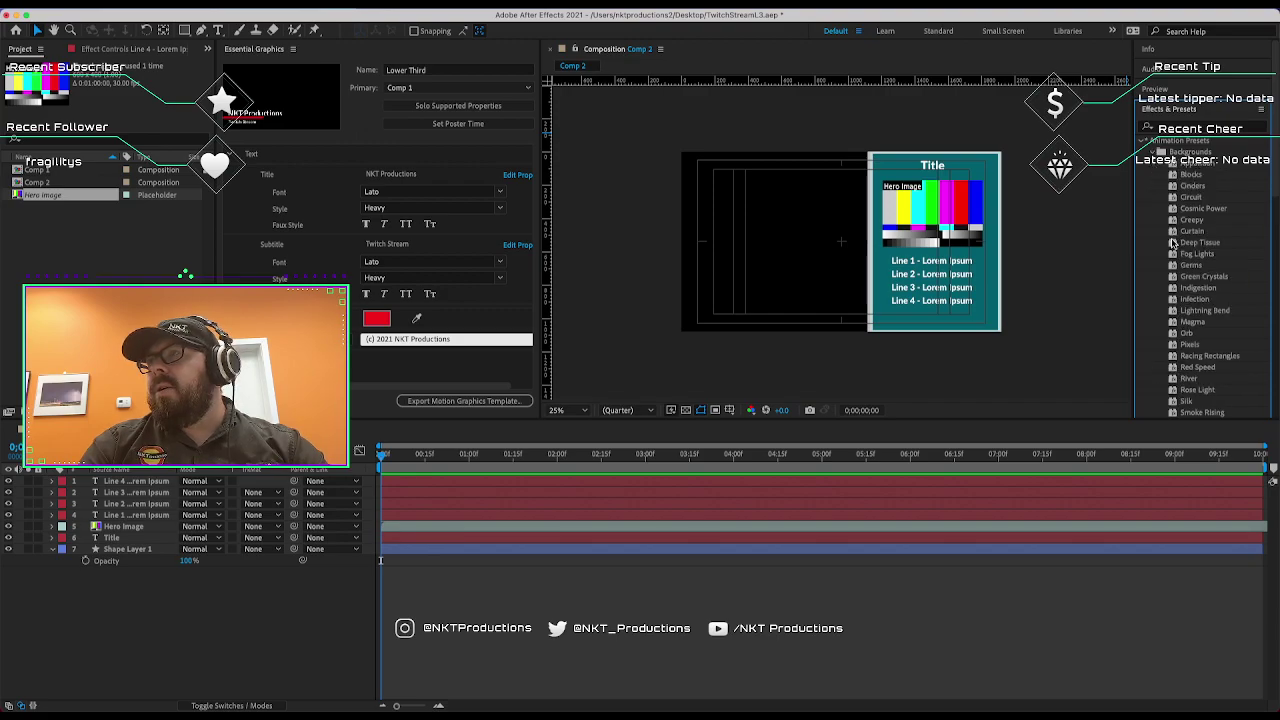
scroll(1173, 243, down, 2)
scroll(1228, 312, down, 2)
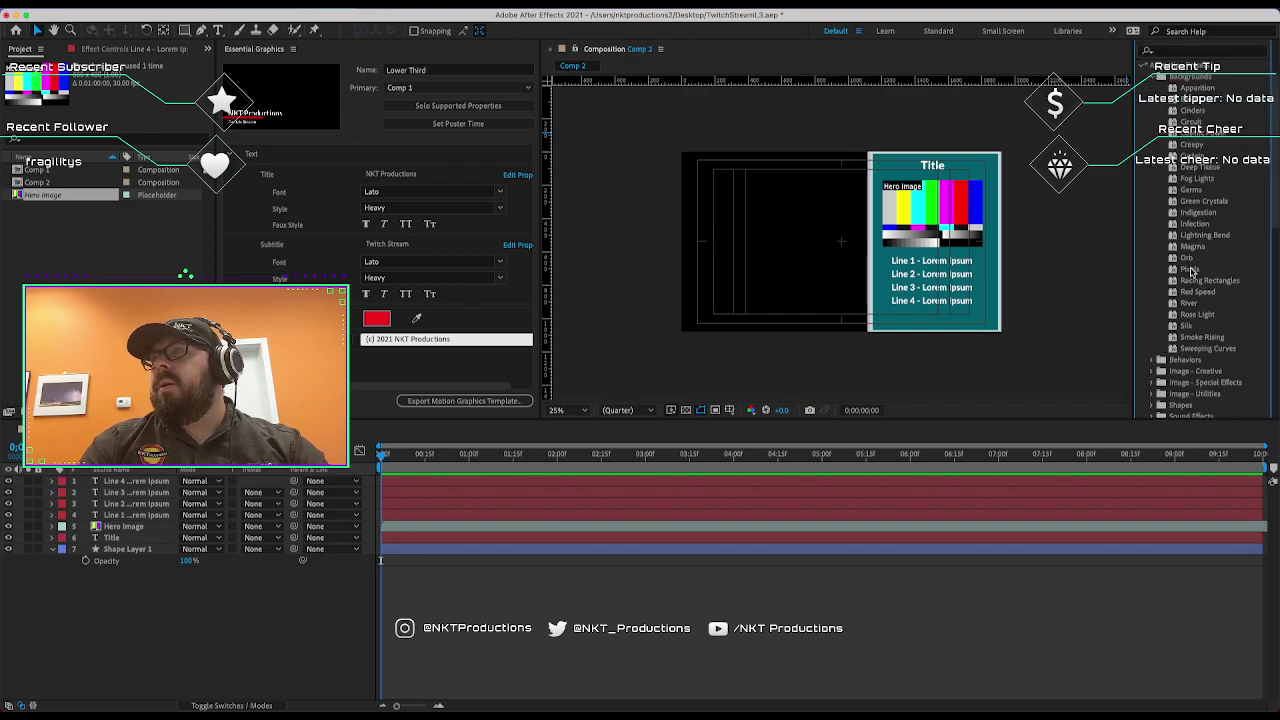
drag(1190, 270, 990, 172)
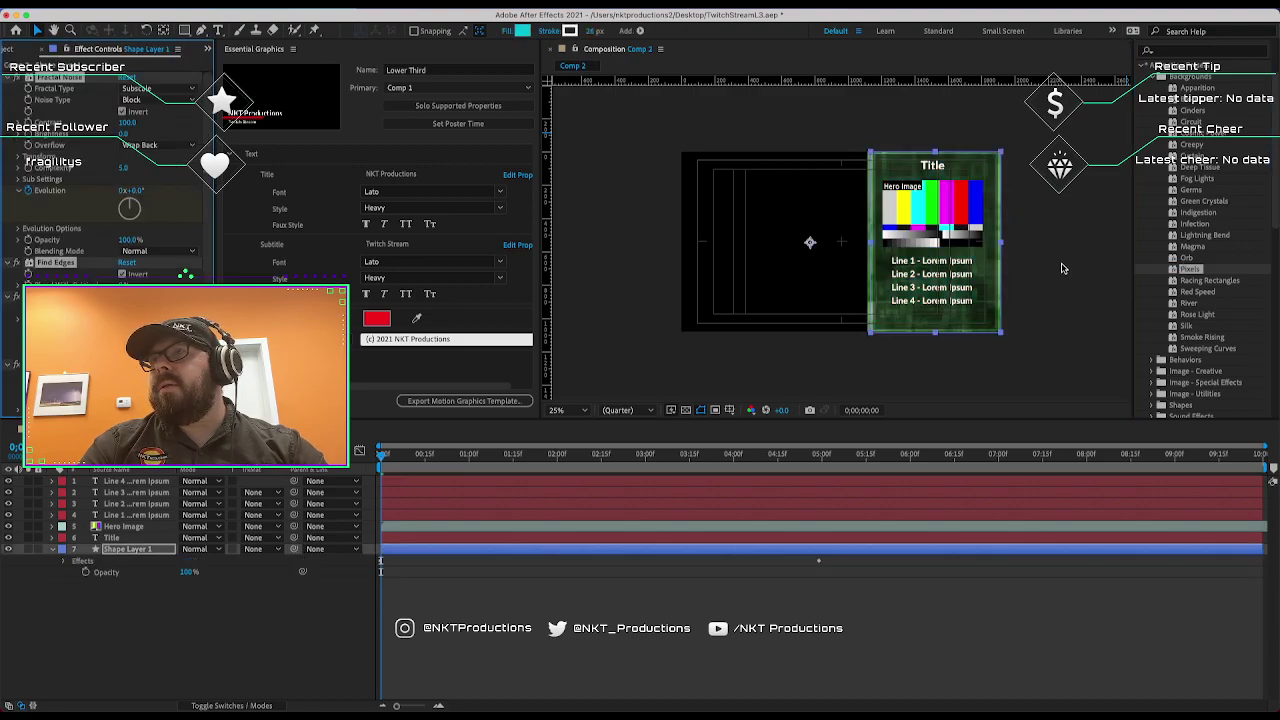
click(1065, 265)
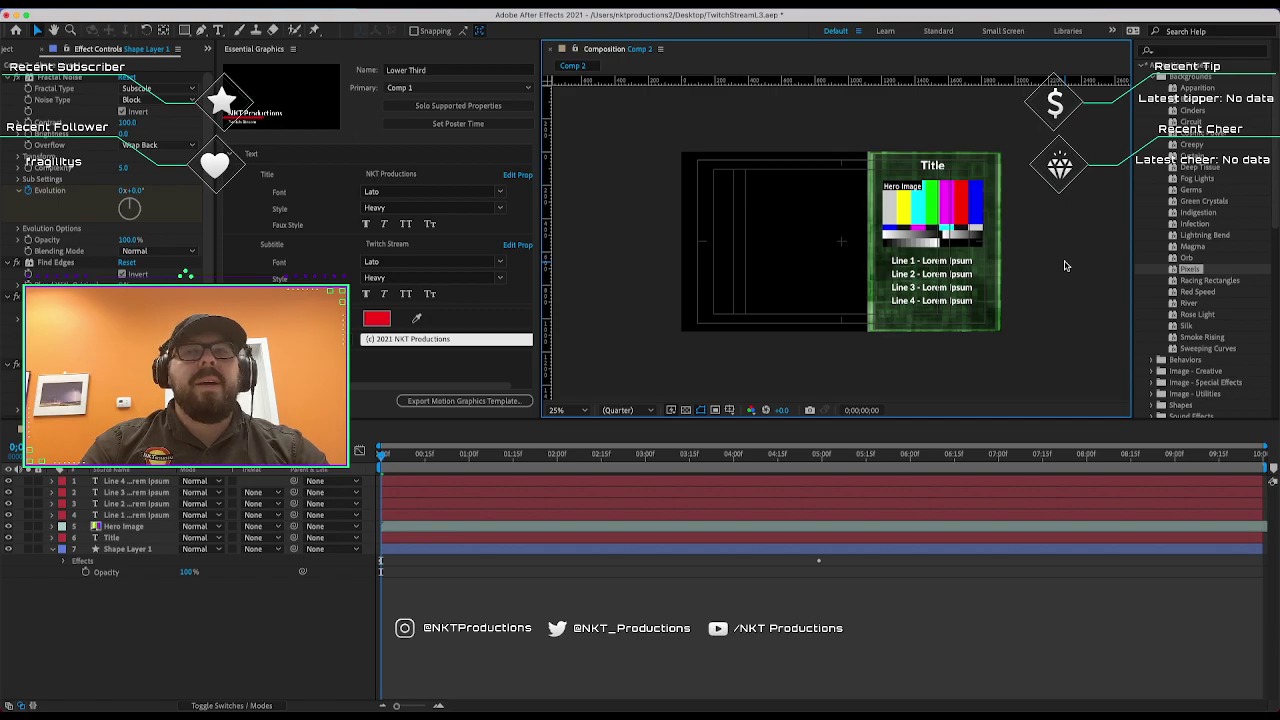
Reselect the green background shape layer and expand the Transitions - Wipes presets.
click(930, 215)
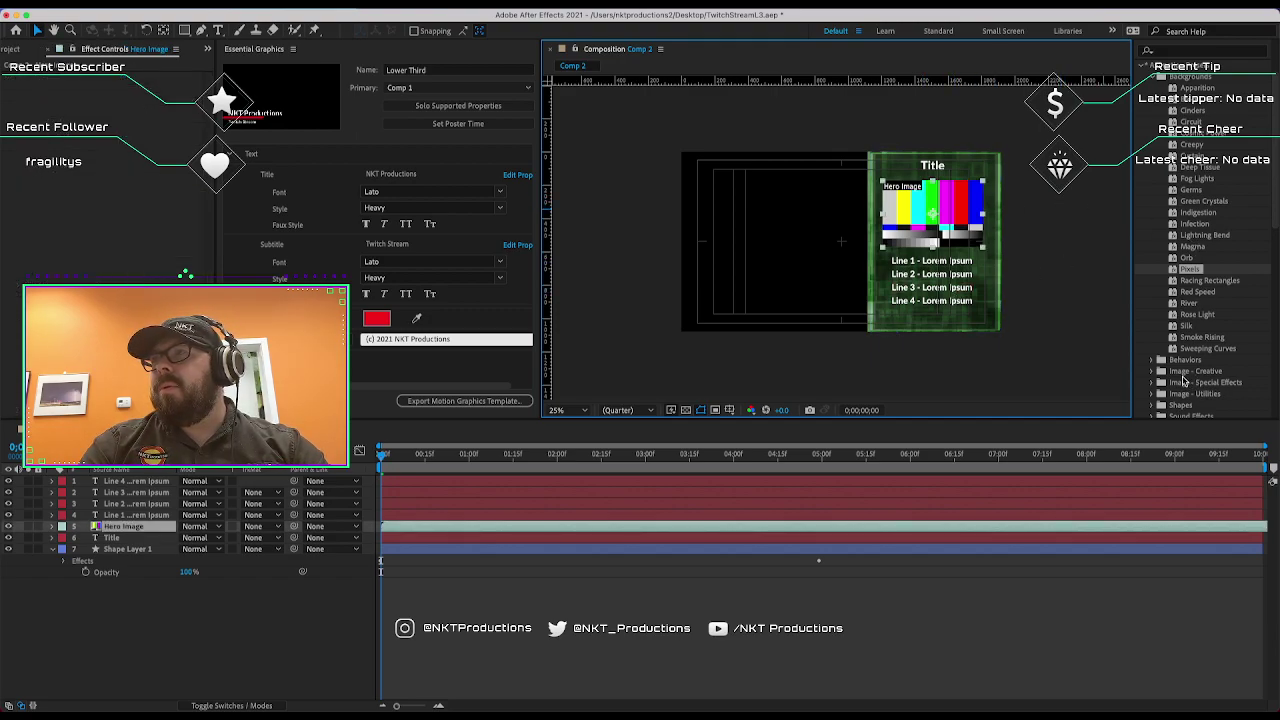
click(987, 228)
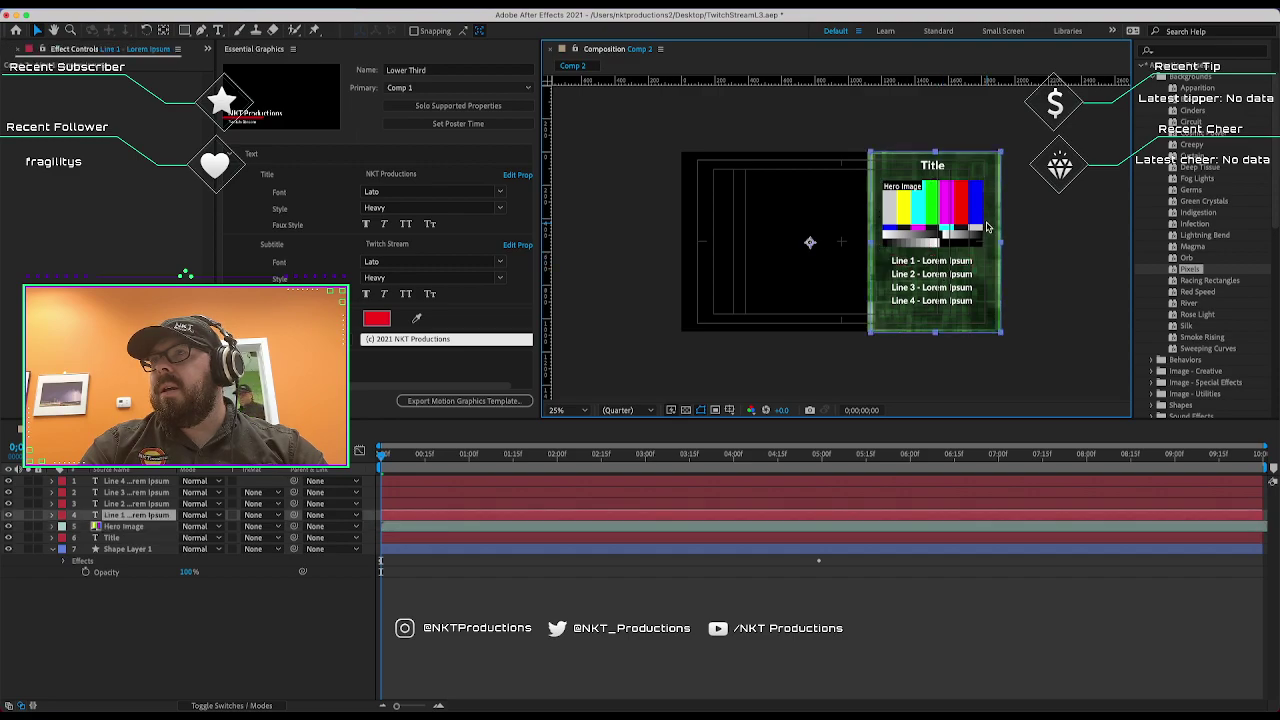
scroll(1180, 280, down, 5)
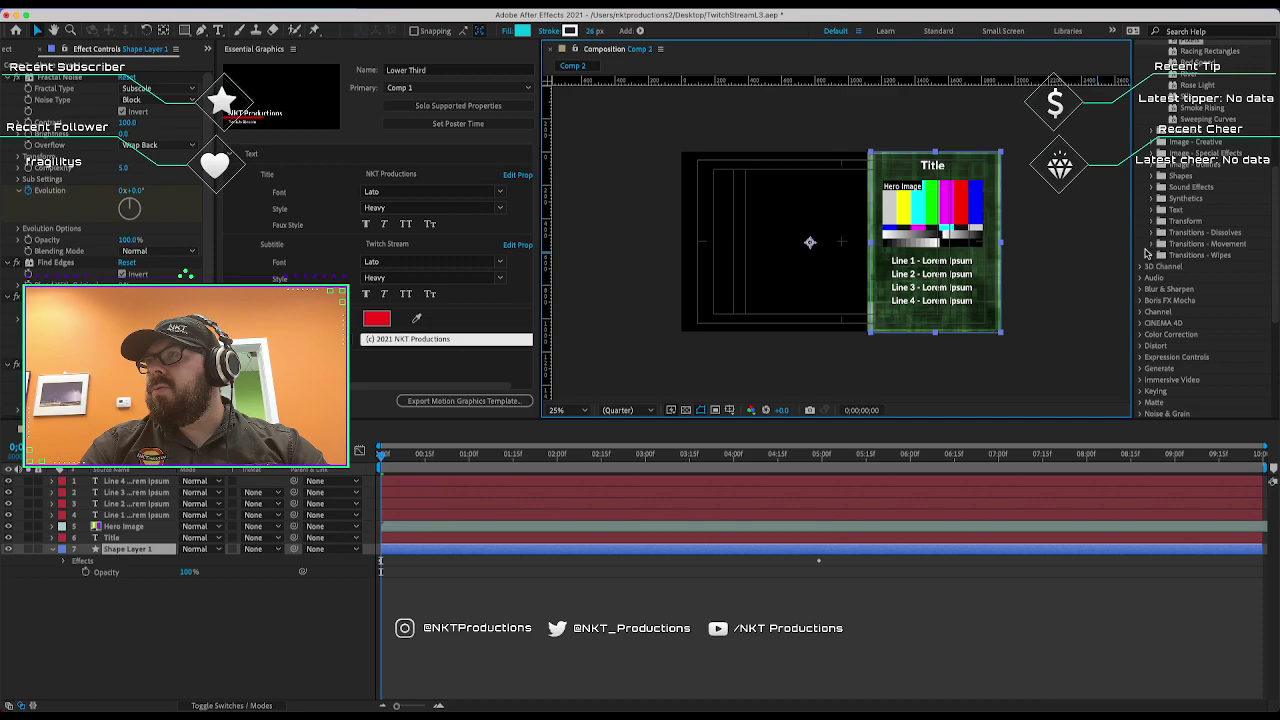
click(1149, 255)
scroll(1207, 321, down, 3)
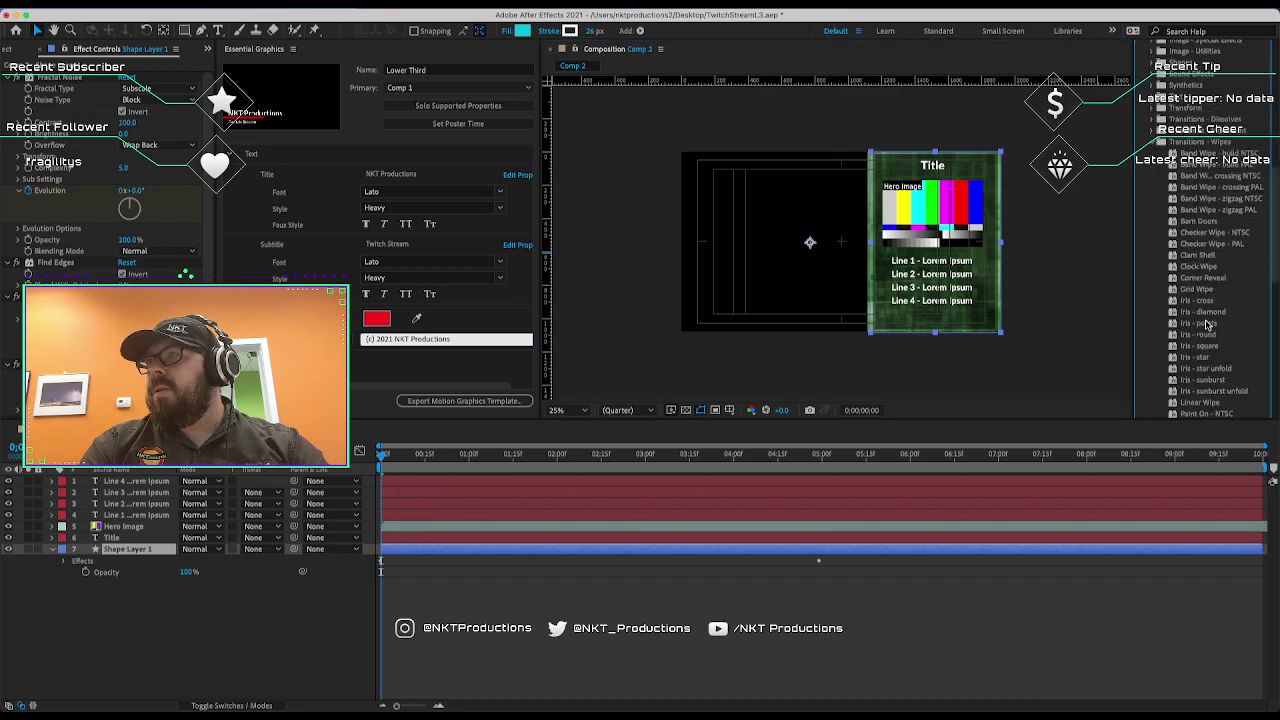
scroll(1193, 377, down, 2)
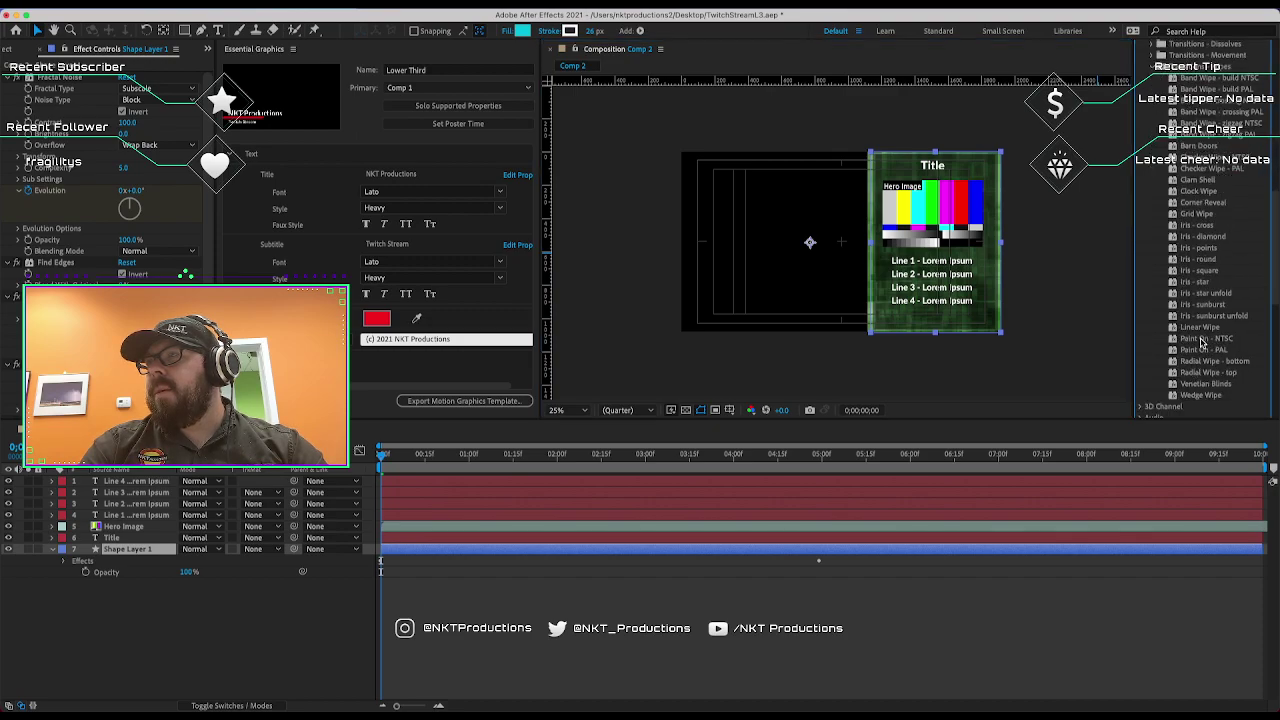
Try the Paint On - NTSC wipe on the background, preview it, then undo it.
drag(1201, 343, 992, 290)
key(space)
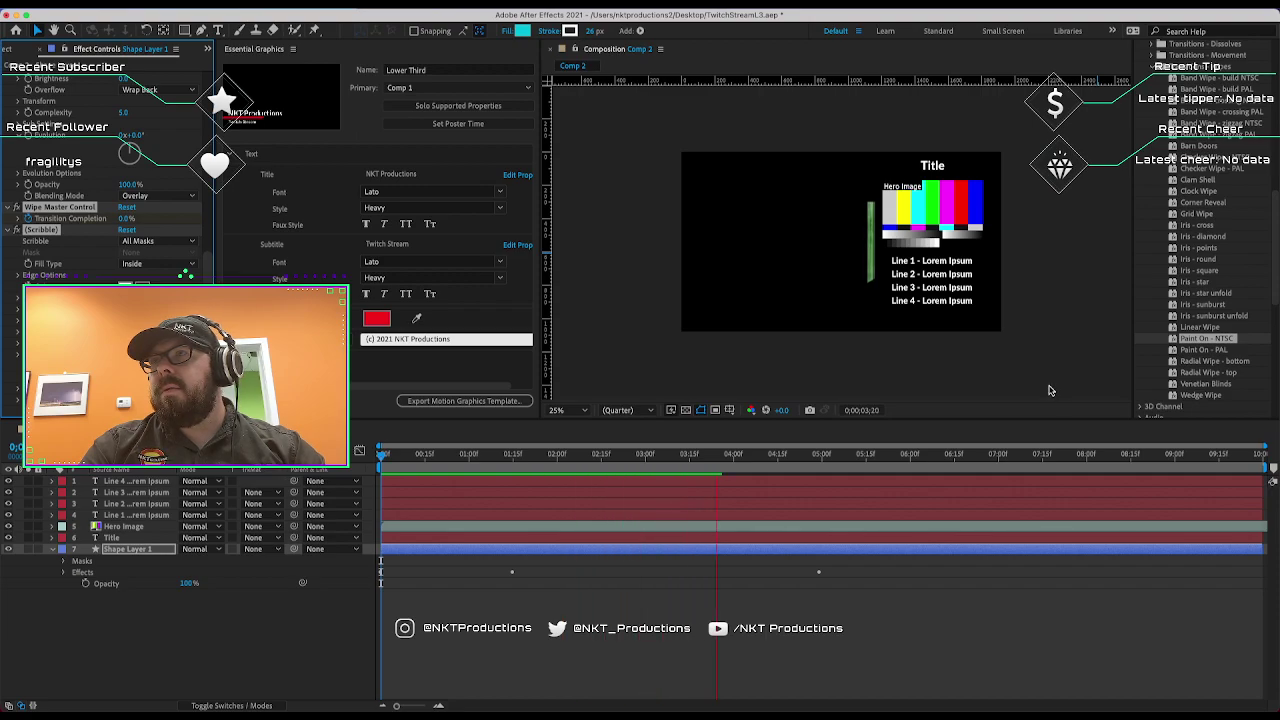
key(space)
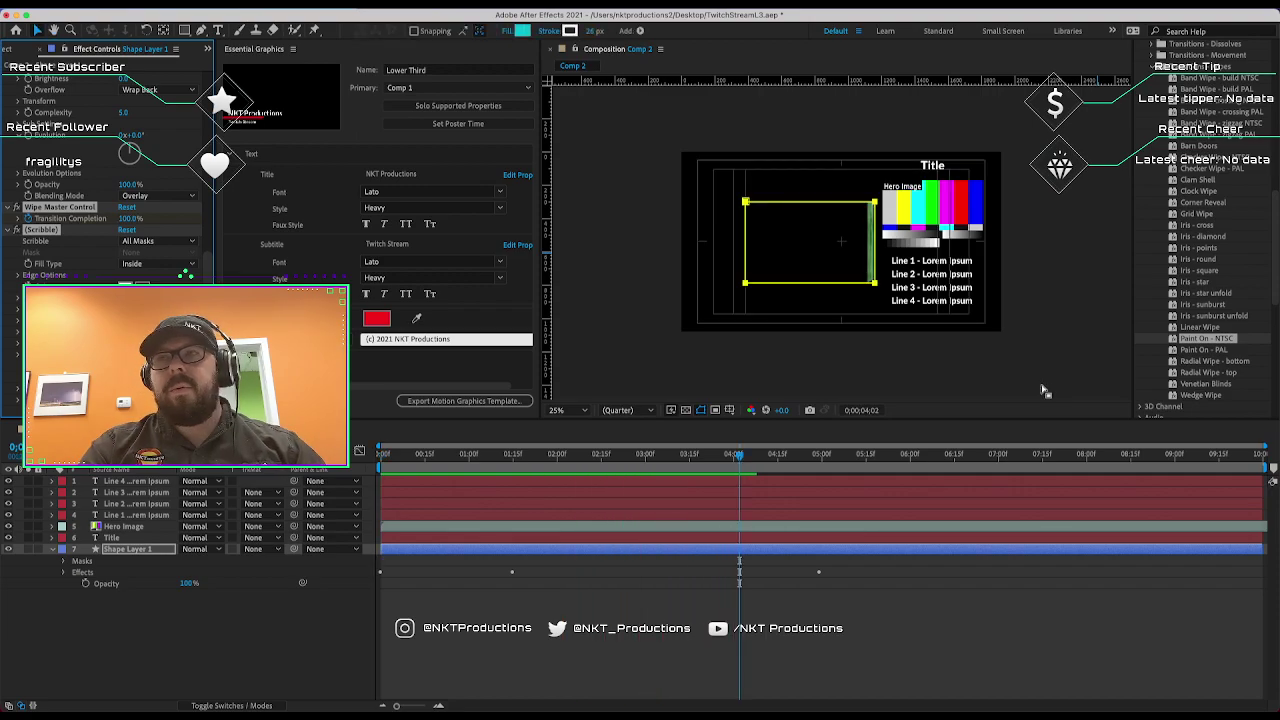
key(super+z)
key(Home)
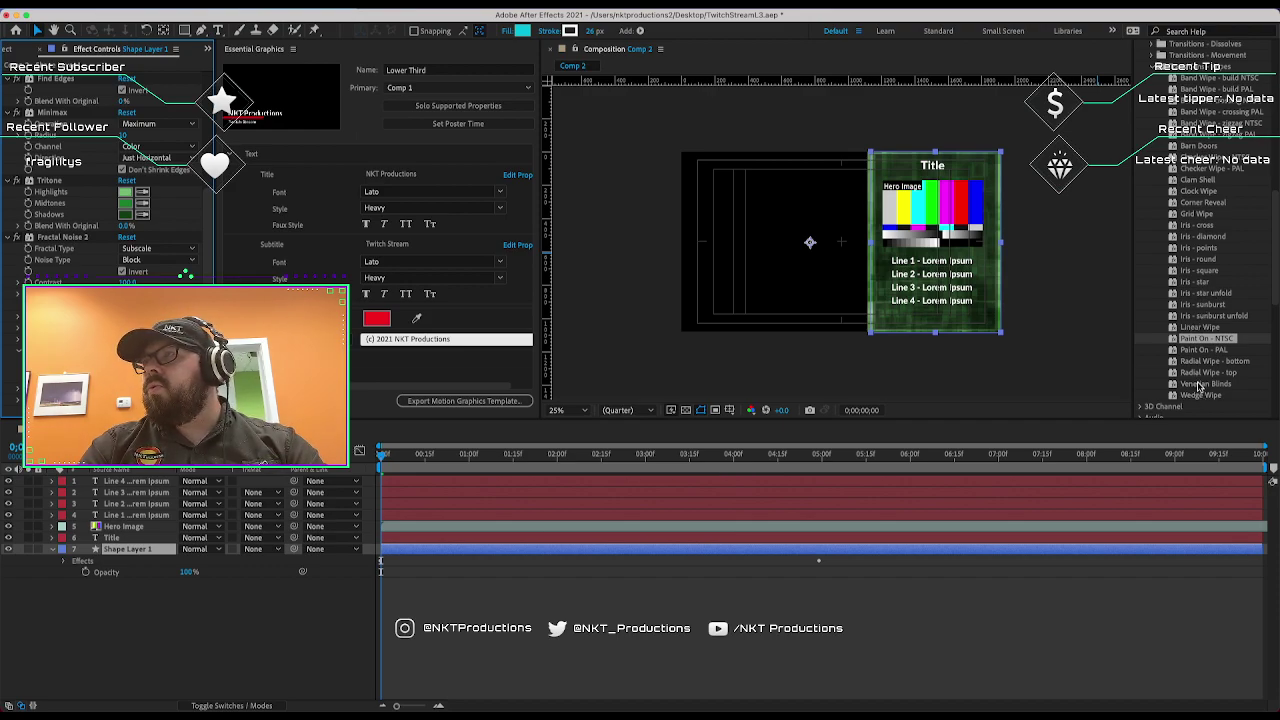
Apply Venetian Blinds to the background and preview the stripe reveal.
drag(1199, 387, 919, 324)
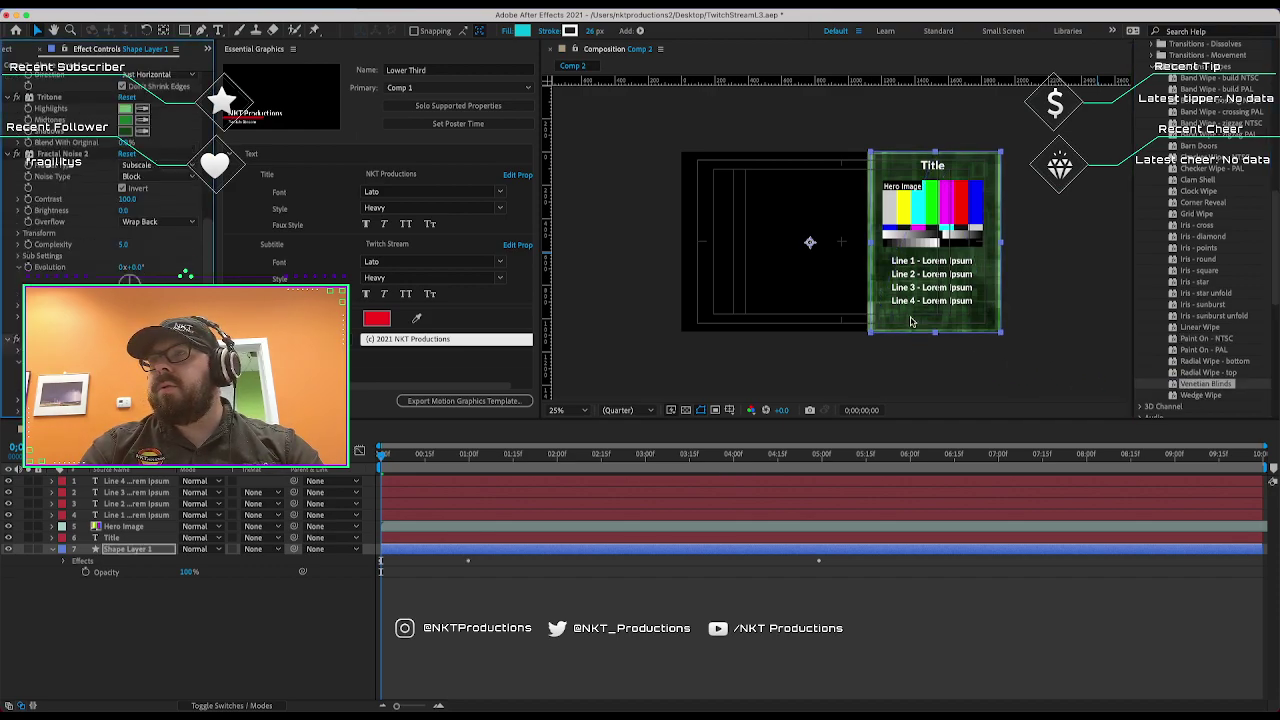
key(space)
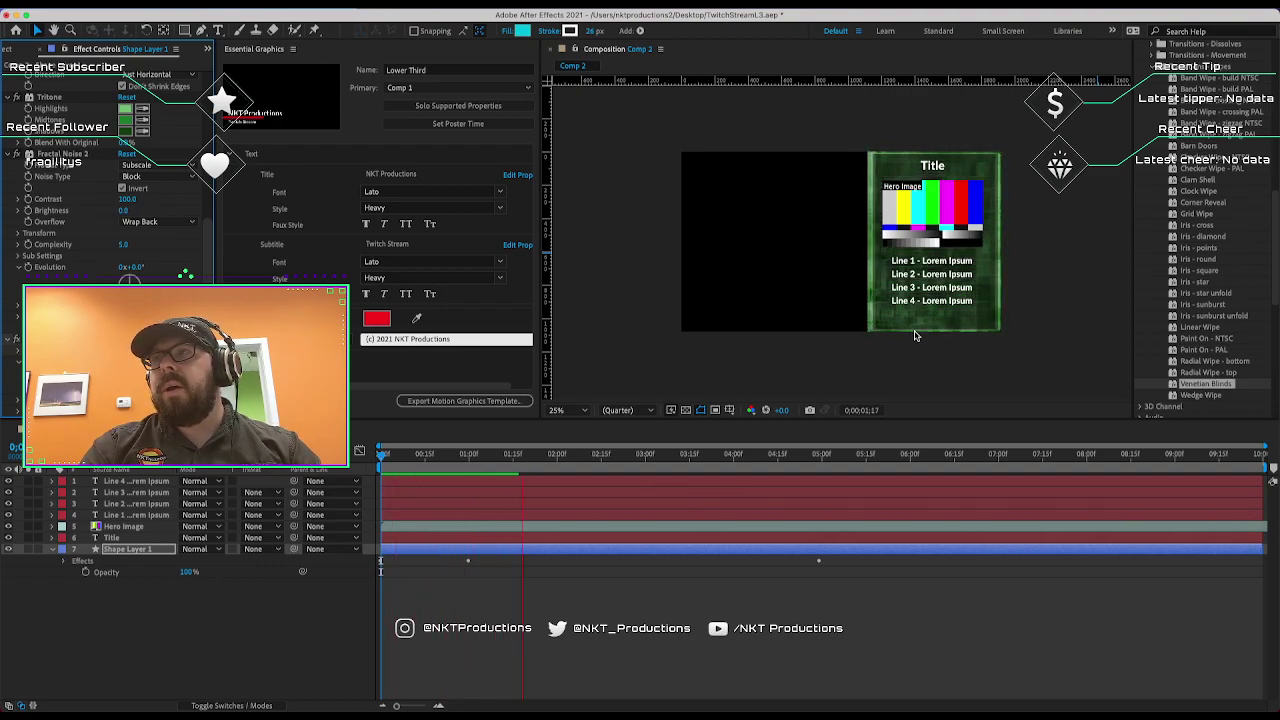
key(space)
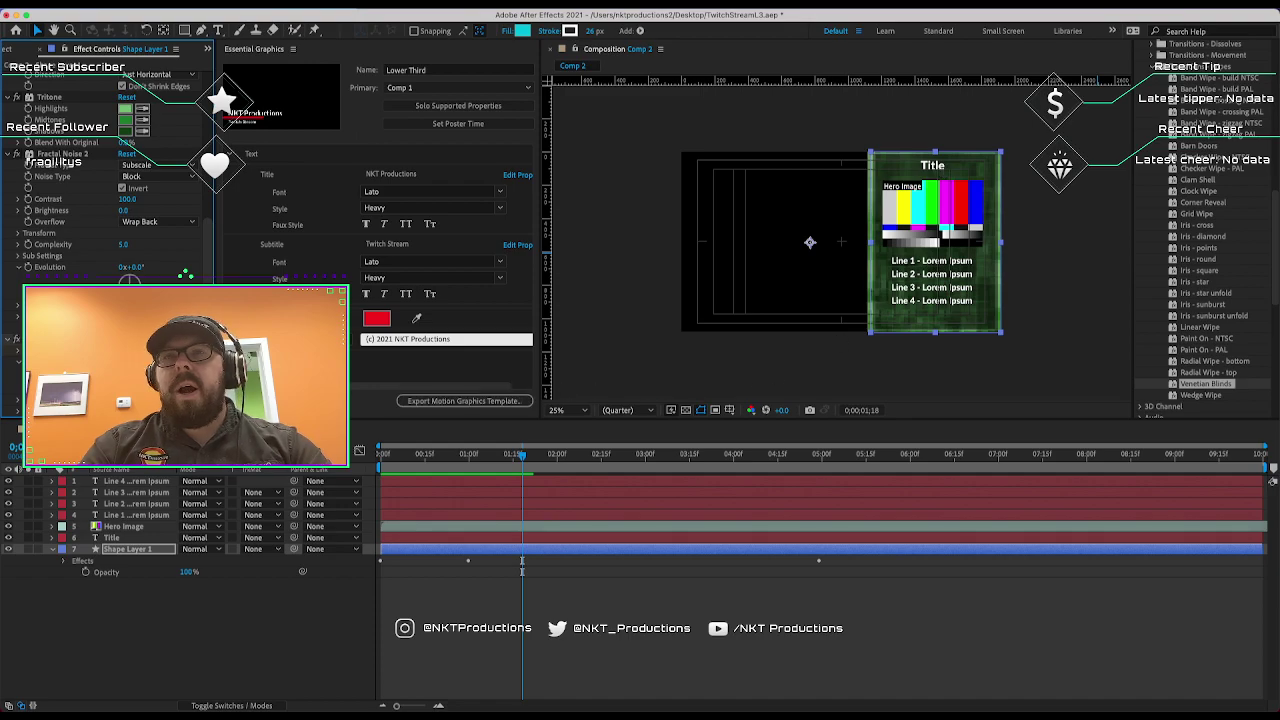
Keyframe Opacity on the Title, Hero Image and Line layers: 0% at 0s, 100% at 1s.
click(118, 537)
shift+click(117, 484)
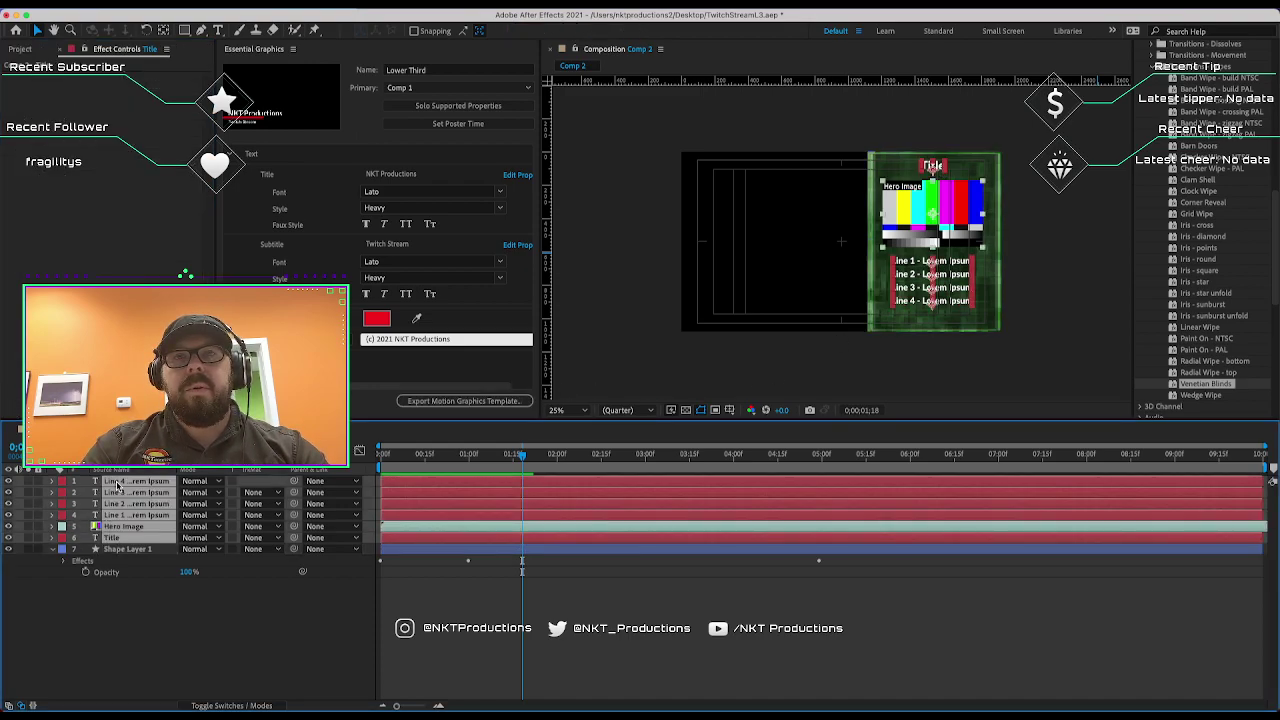
key(Home)
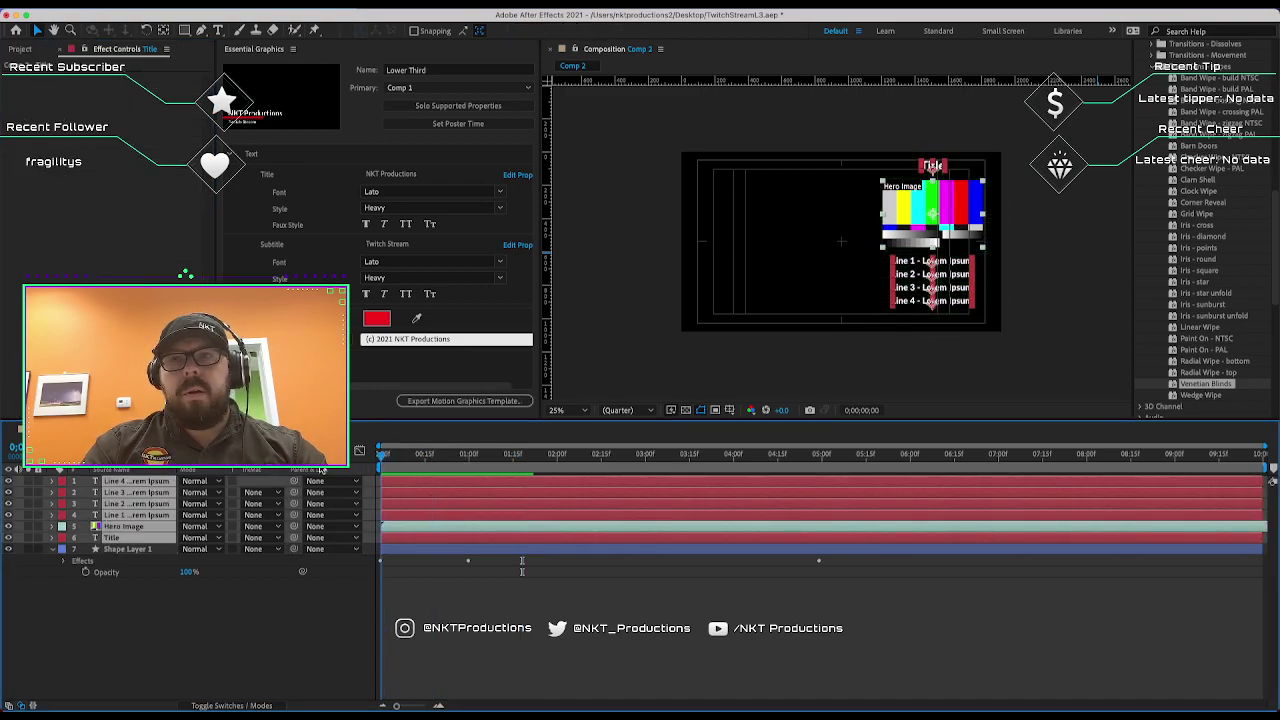
key(t)
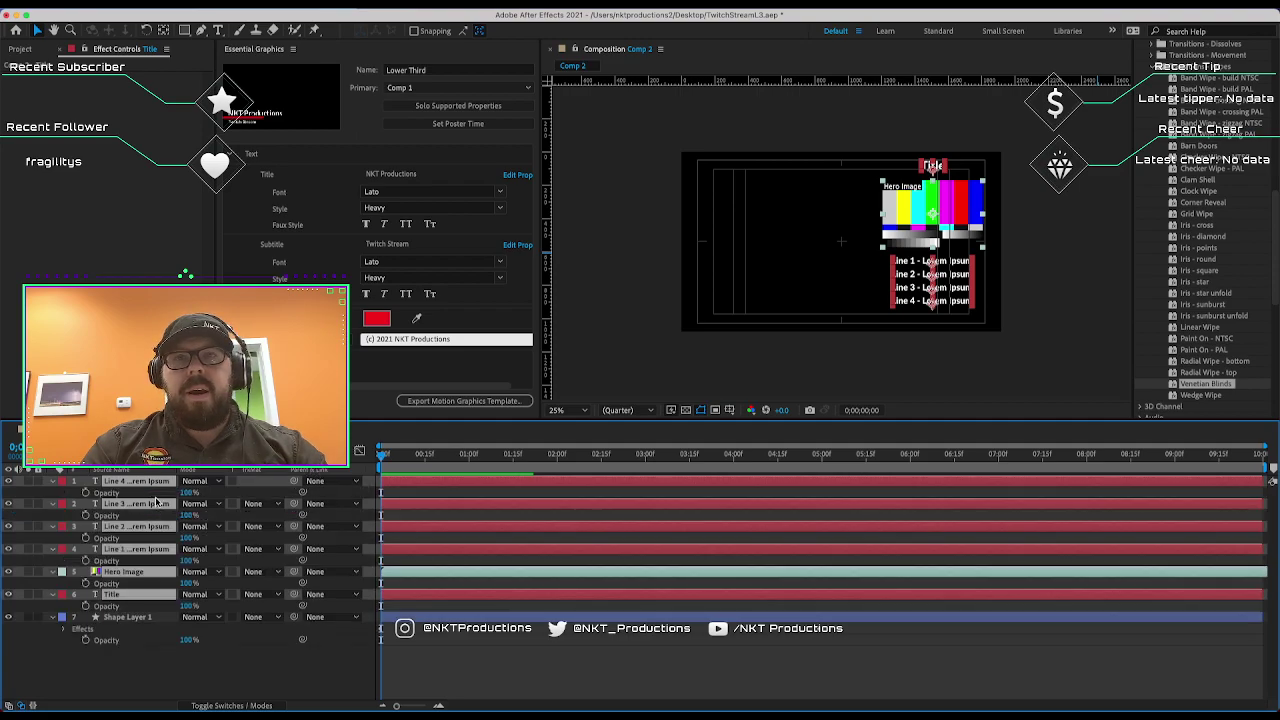
key(k)
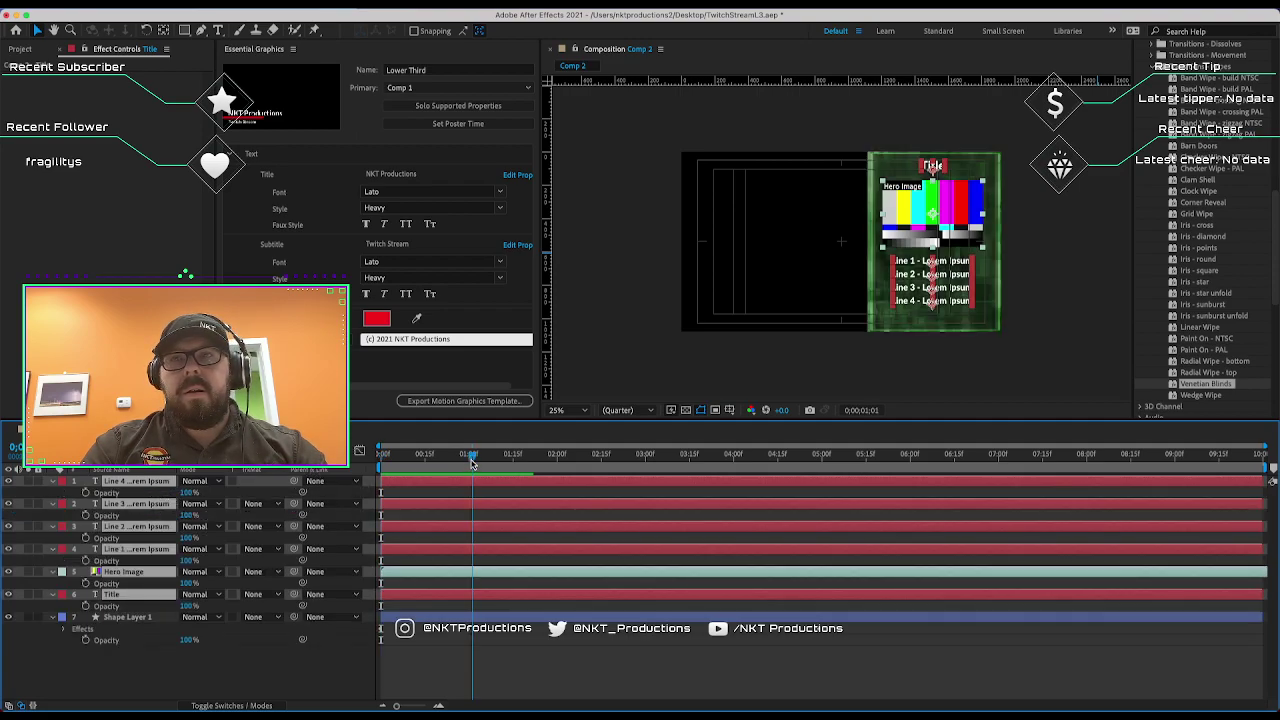
click(85, 492)
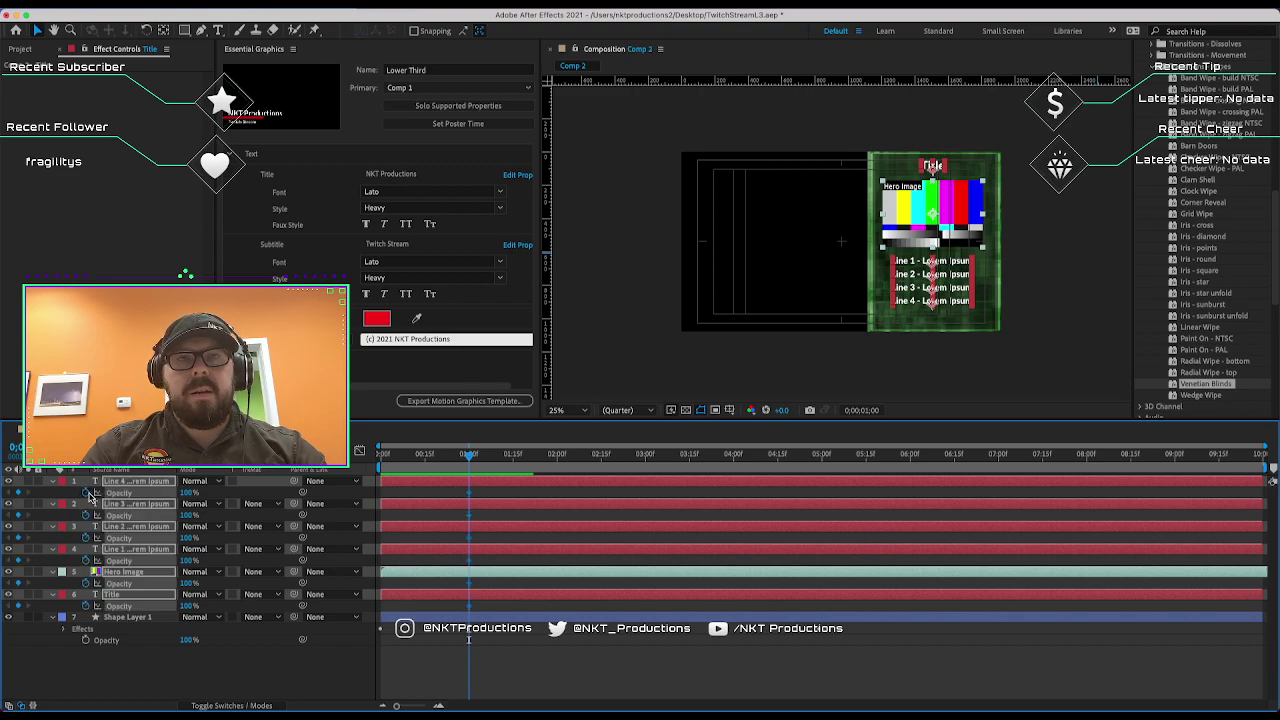
key(Home)
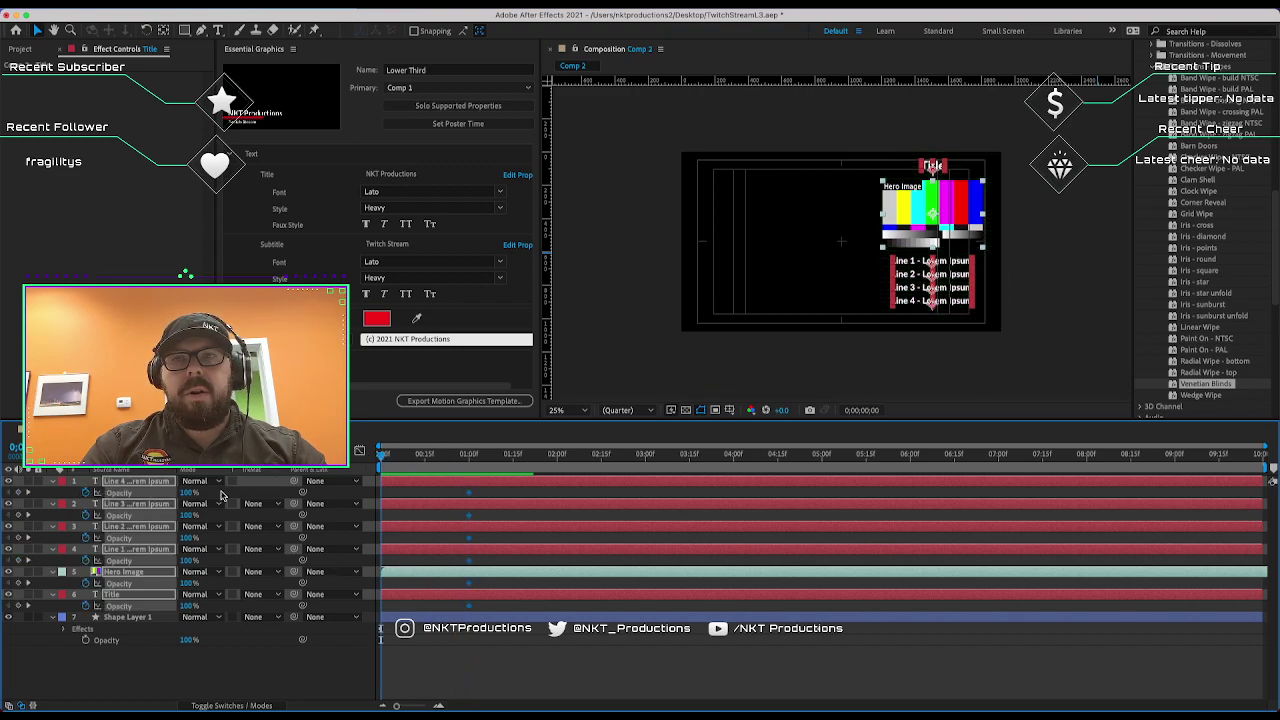
key(Return)
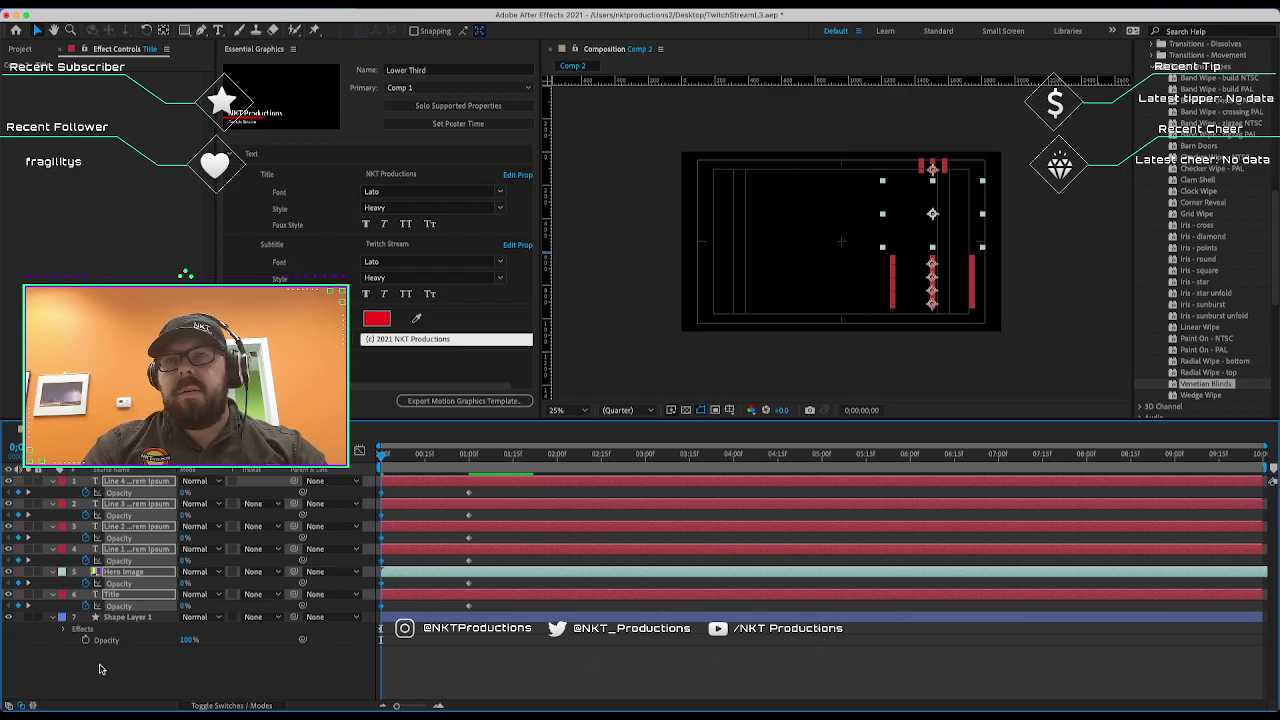
Preview the fade-in, scrubbing between the start, one second and 4;29.
click(66, 630)
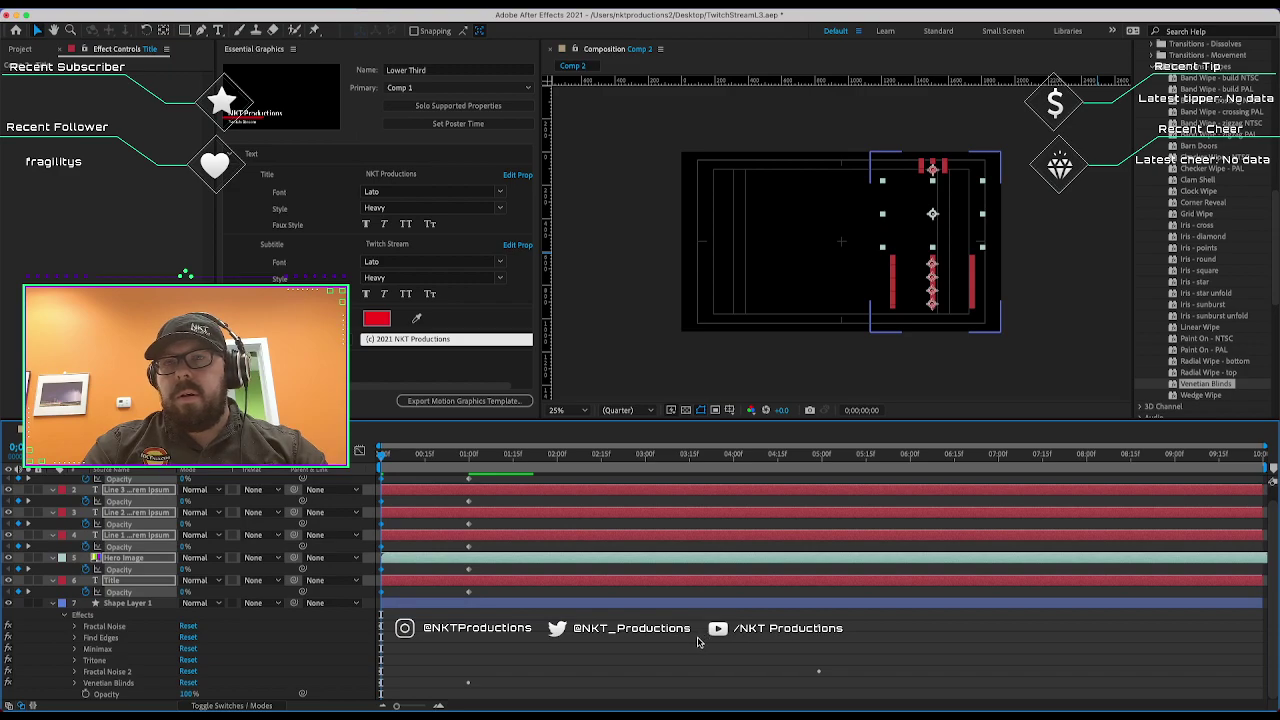
key(space)
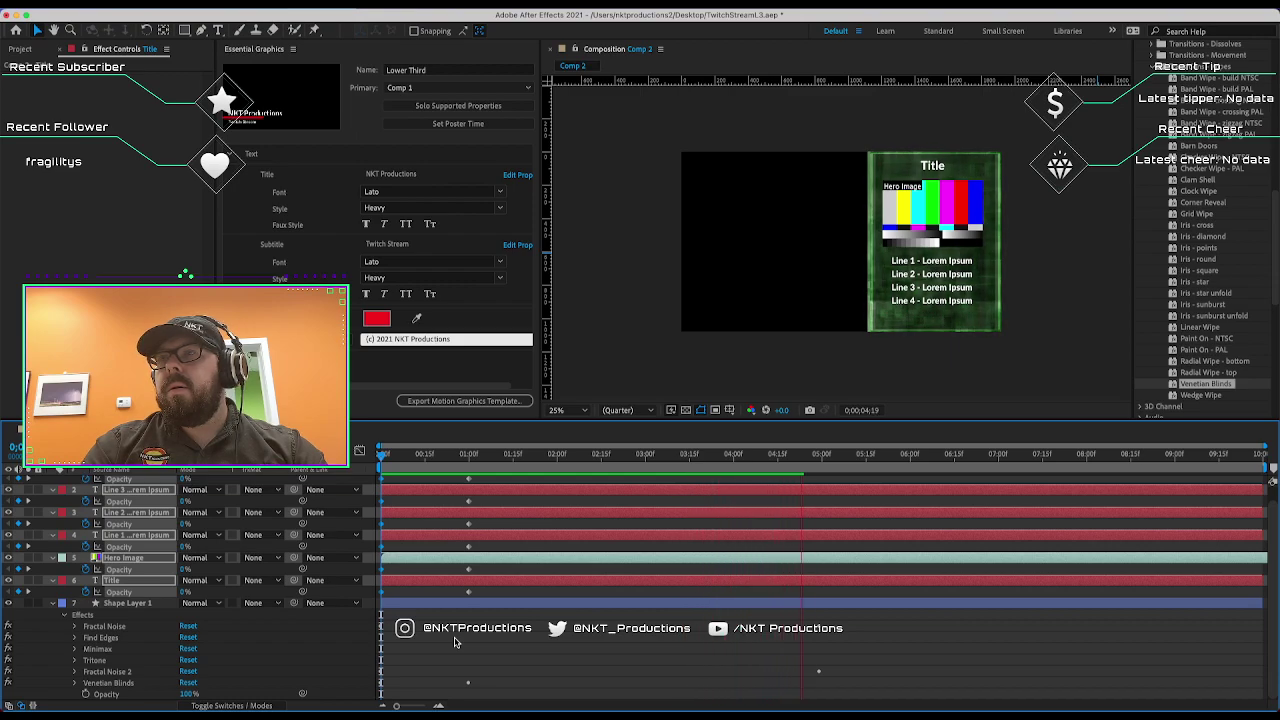
key(space)
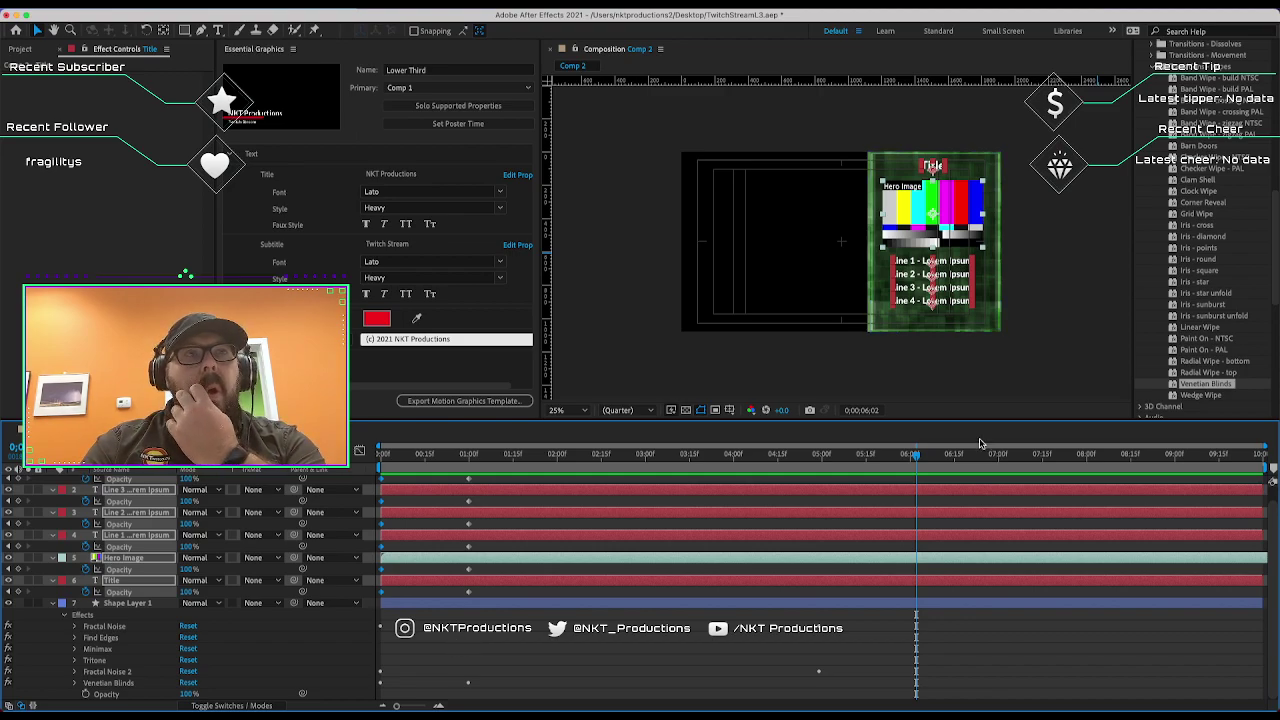
drag(852, 455, 818, 458)
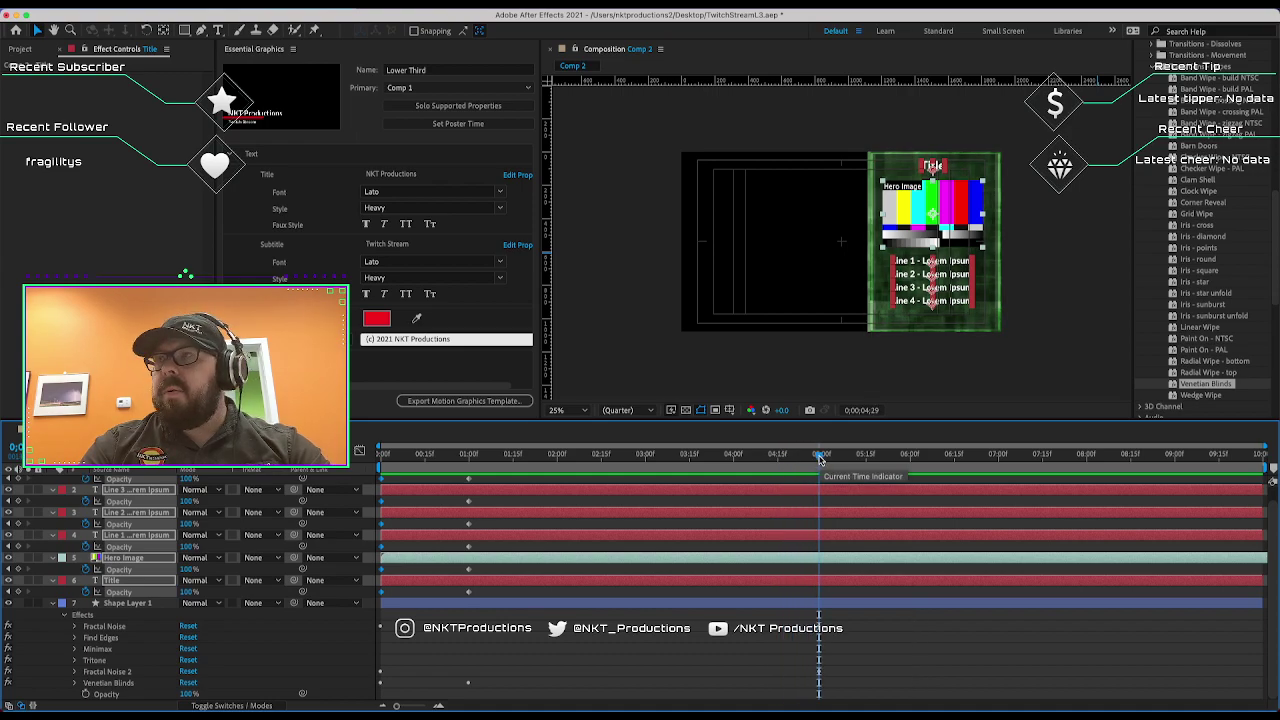
key(Home)
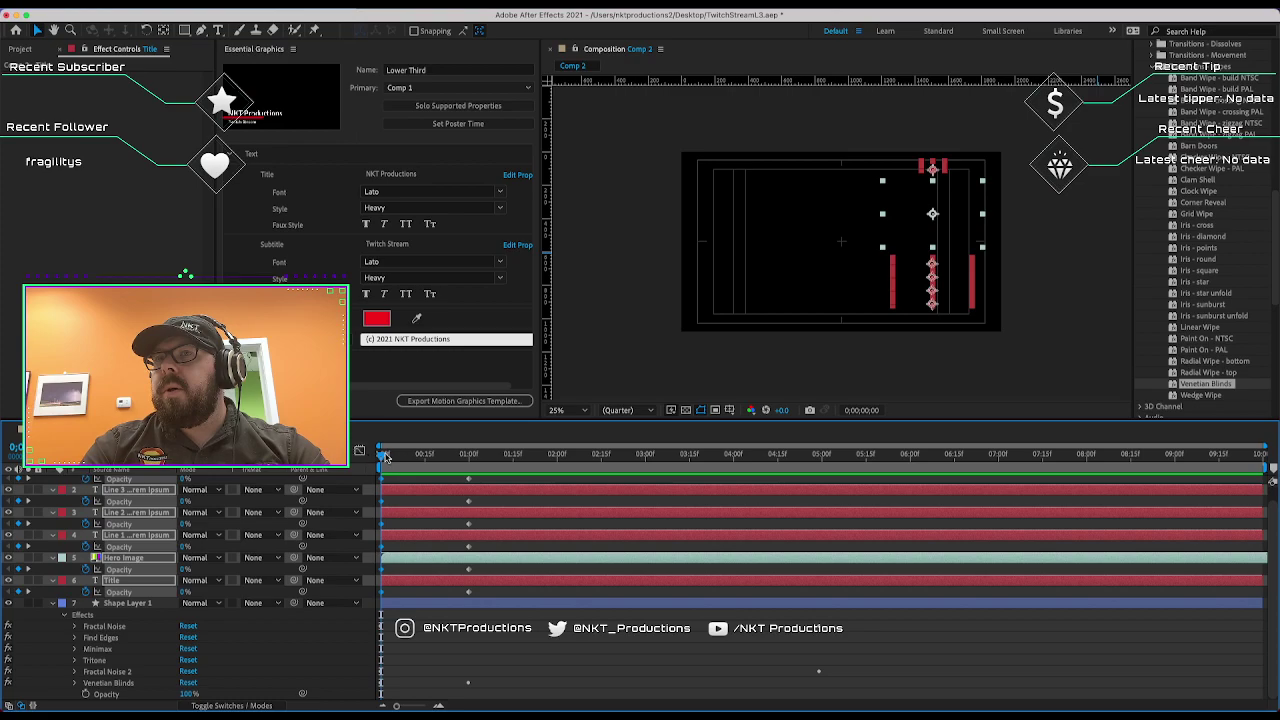
drag(381, 458, 468, 458)
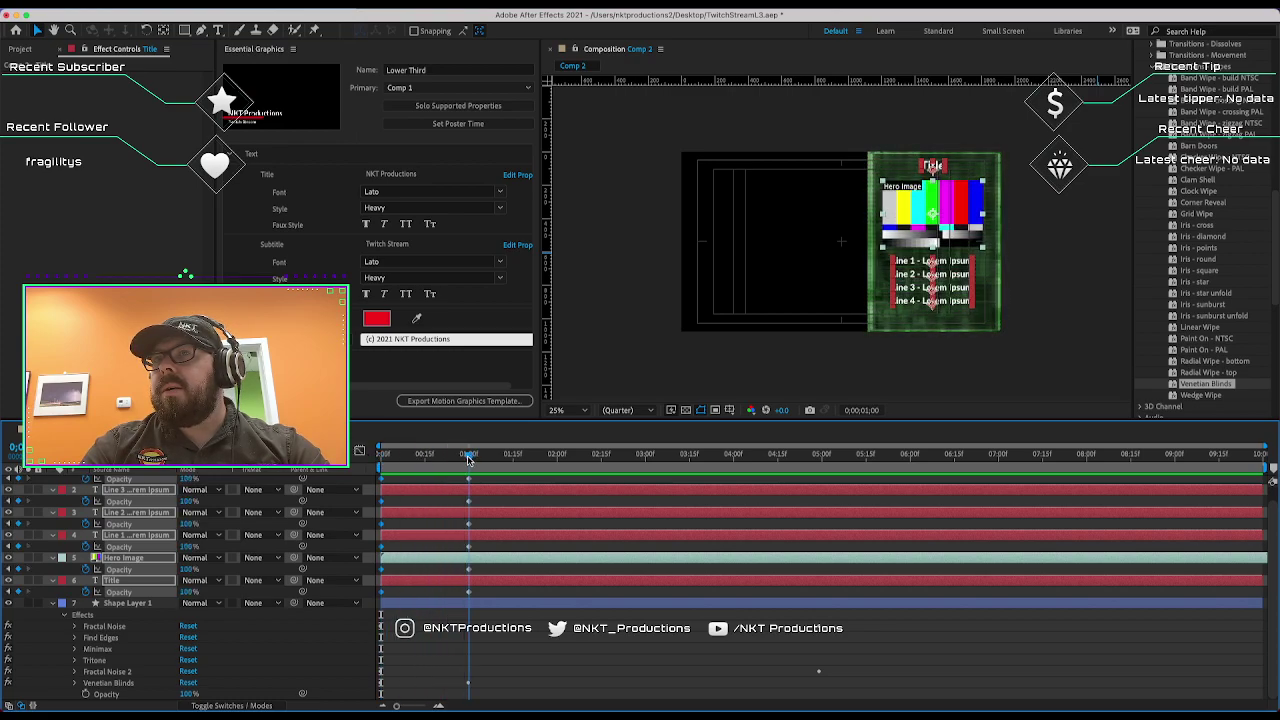
click(822, 458)
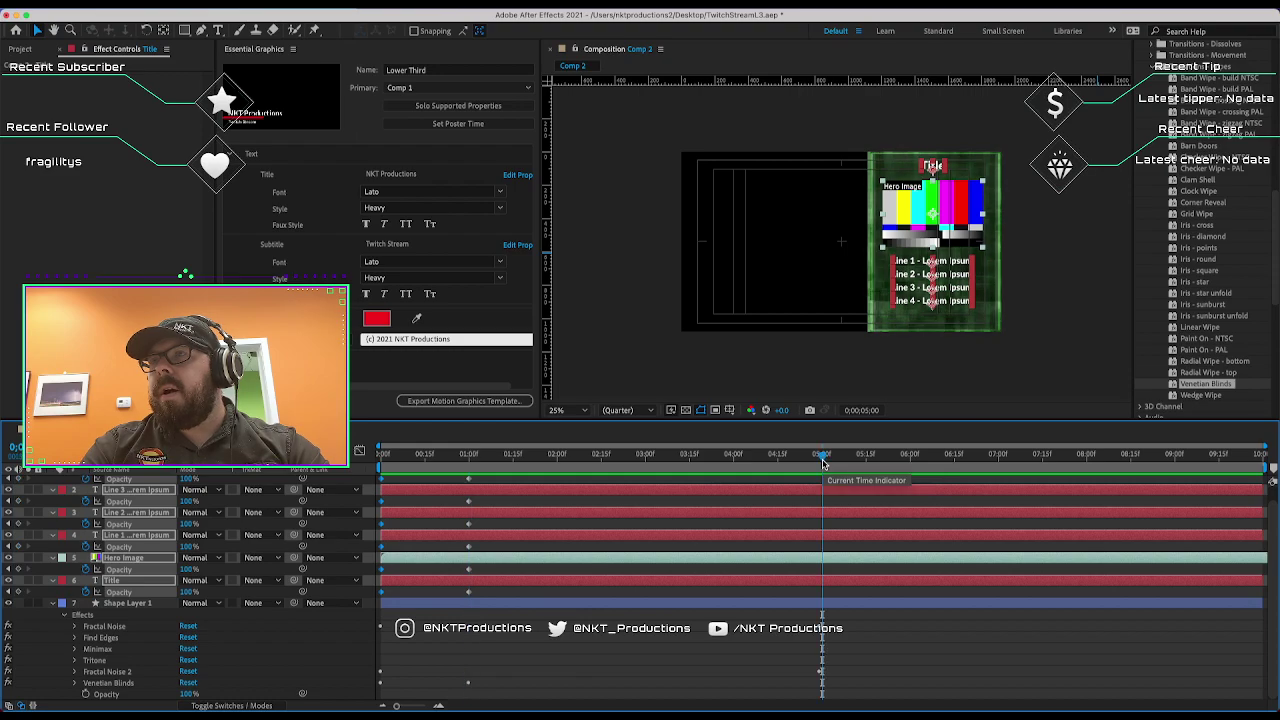
drag(822, 460, 818, 460)
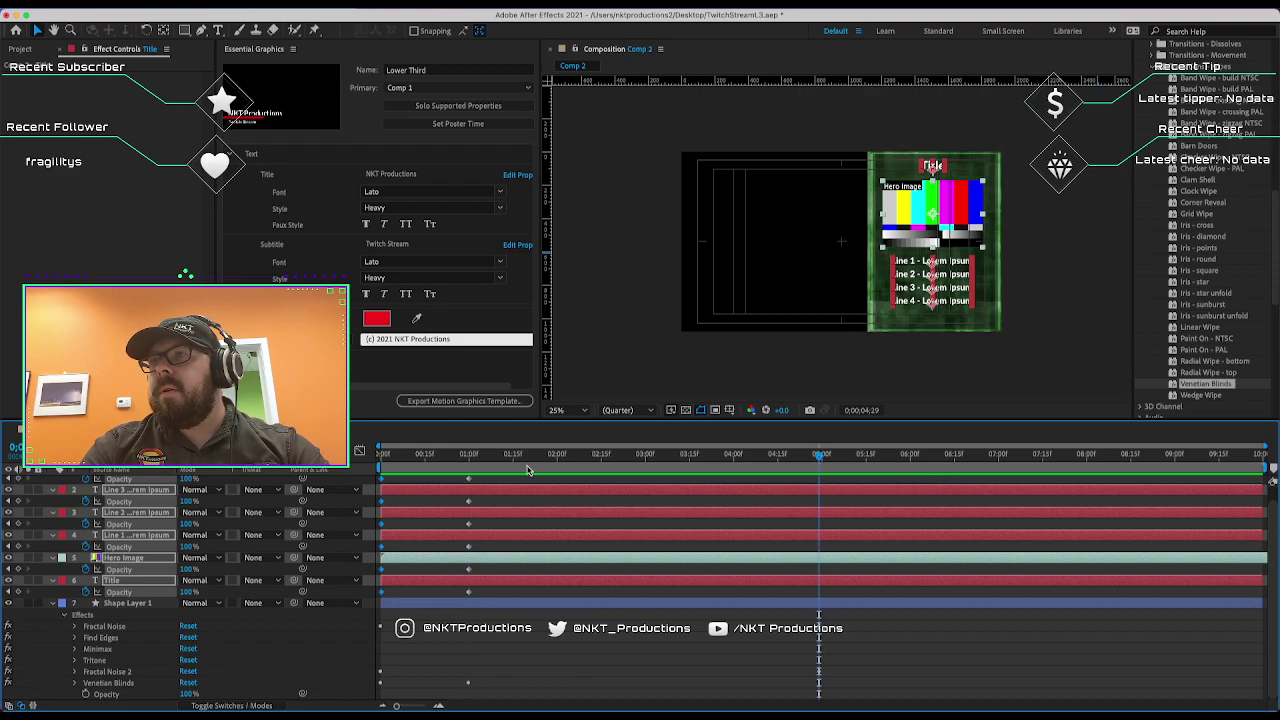
click(469, 458)
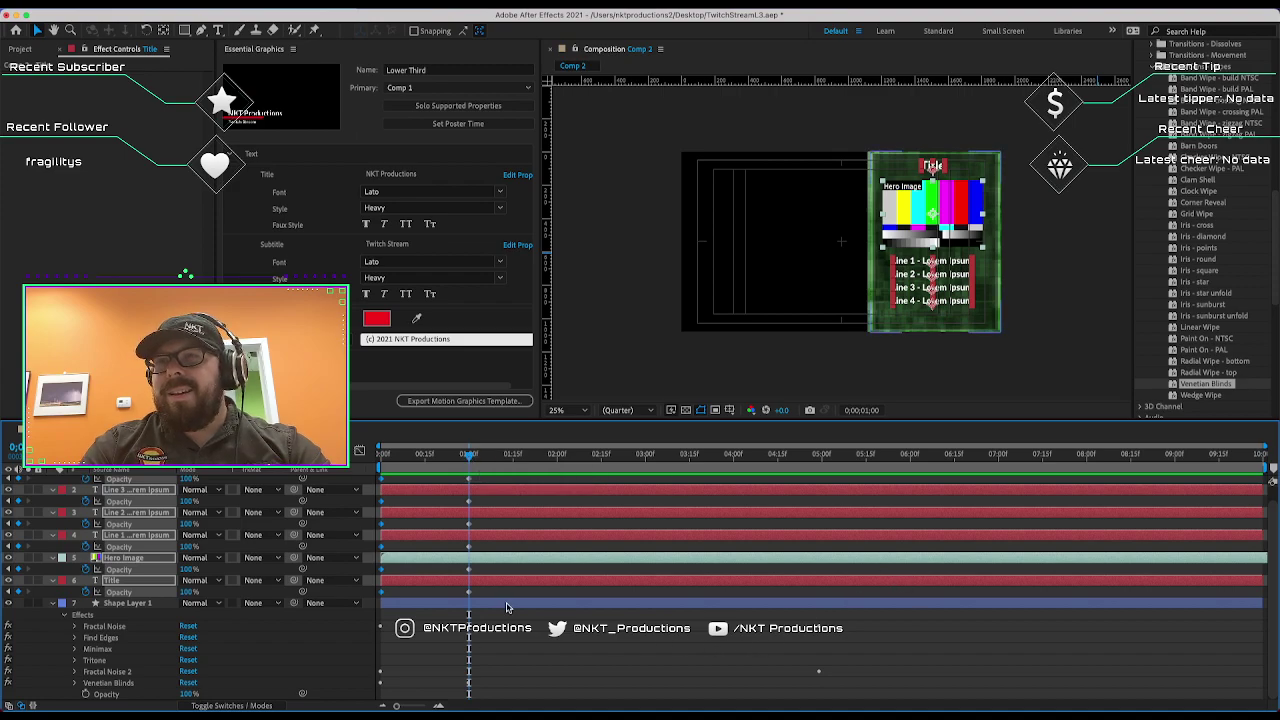
Move the first Fractal Noise 2 Offset Turbulence keyframe to 0;00;01;00.
click(100, 672)
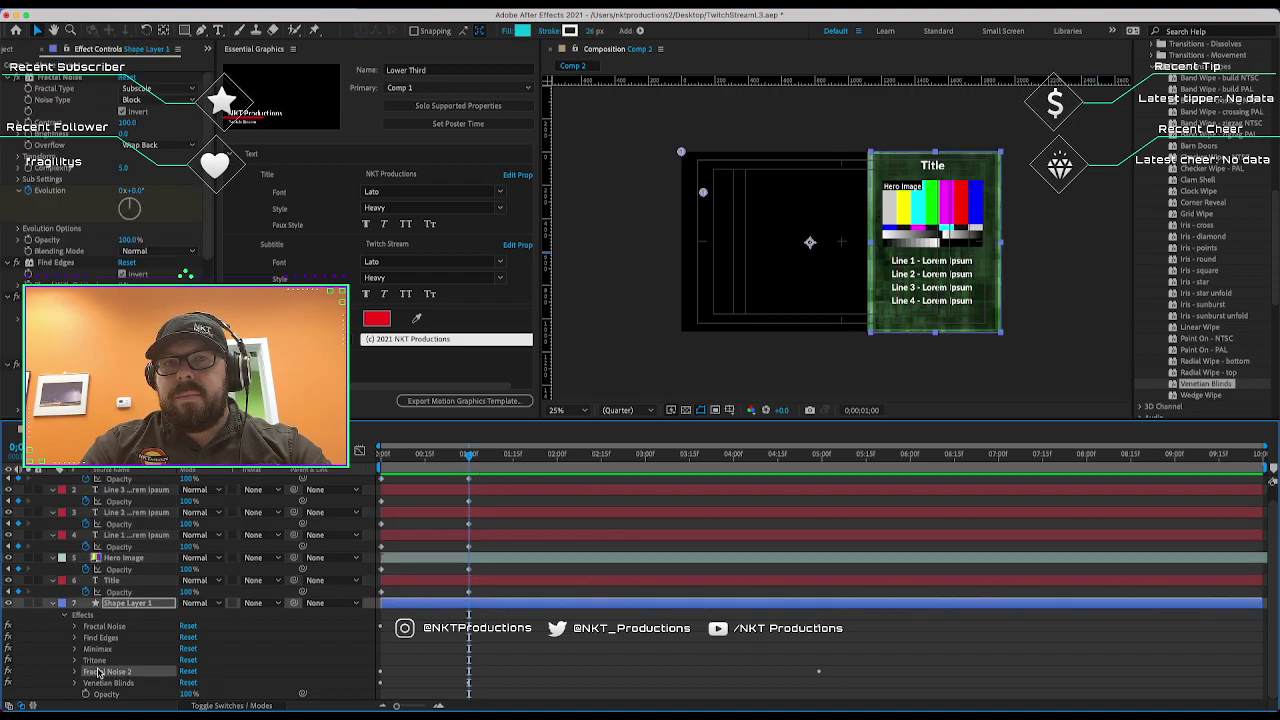
click(75, 672)
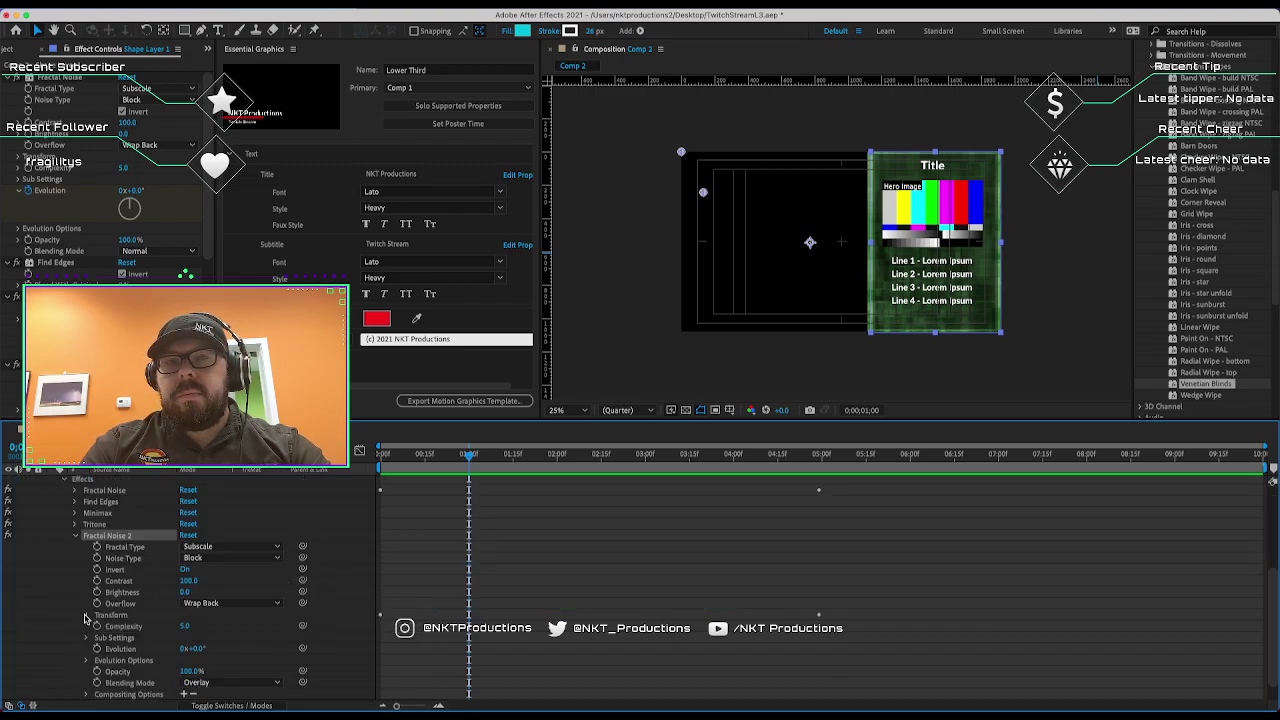
click(86, 615)
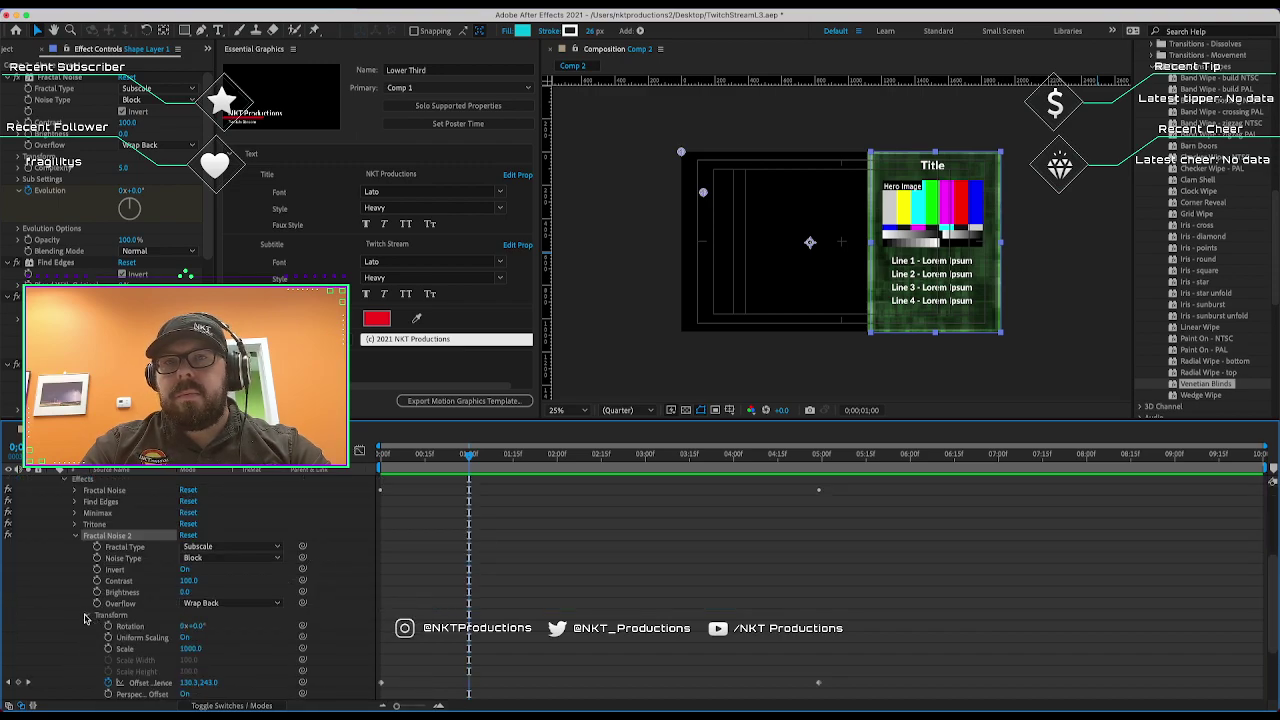
click(150, 683)
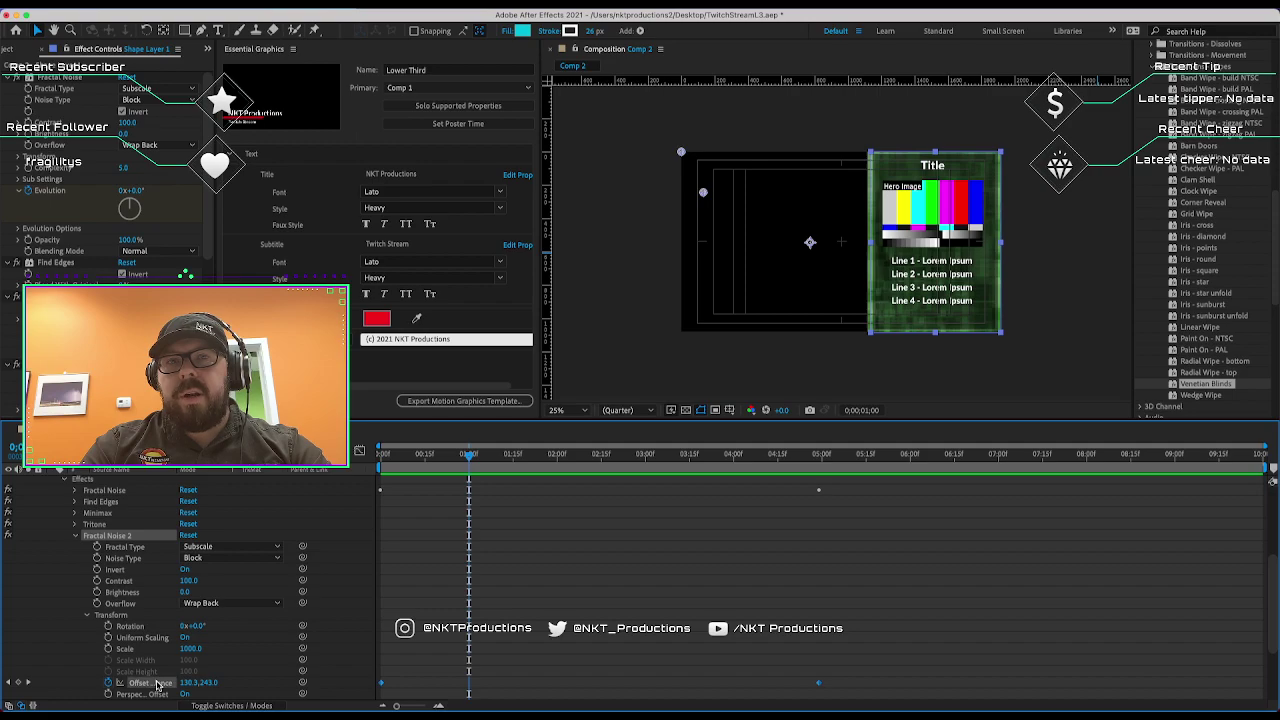
click(391, 688)
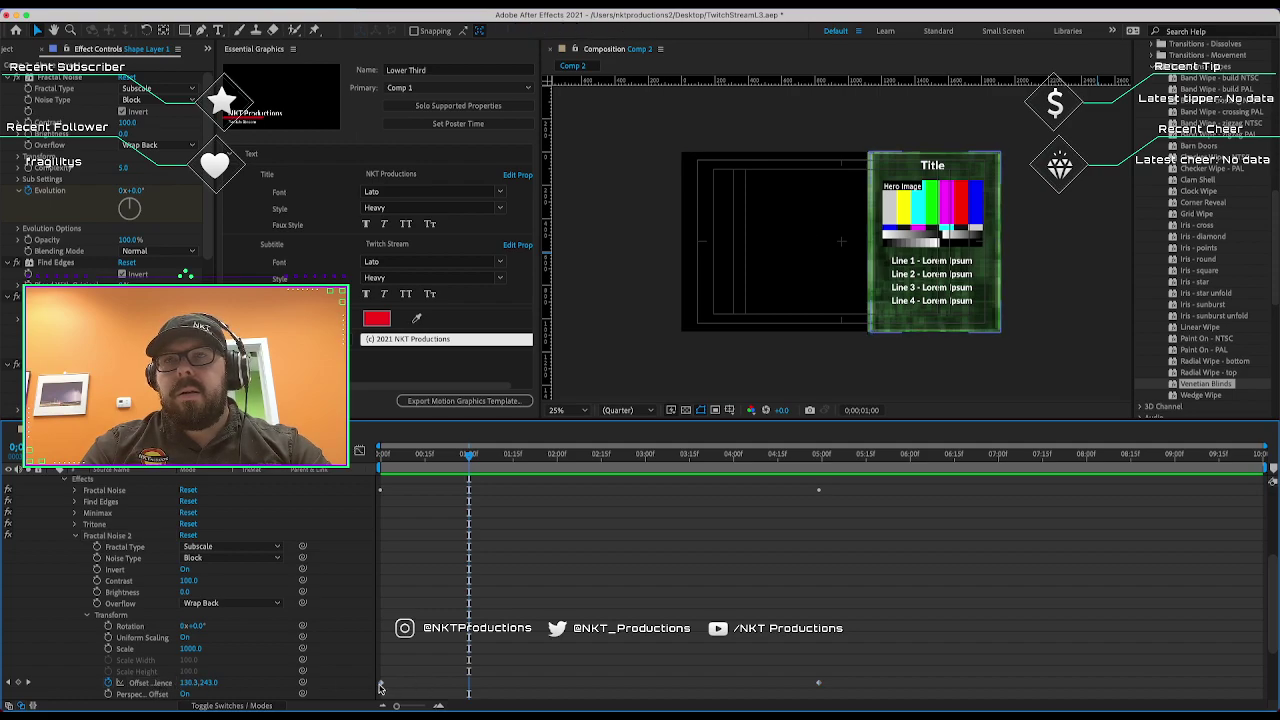
click(381, 687)
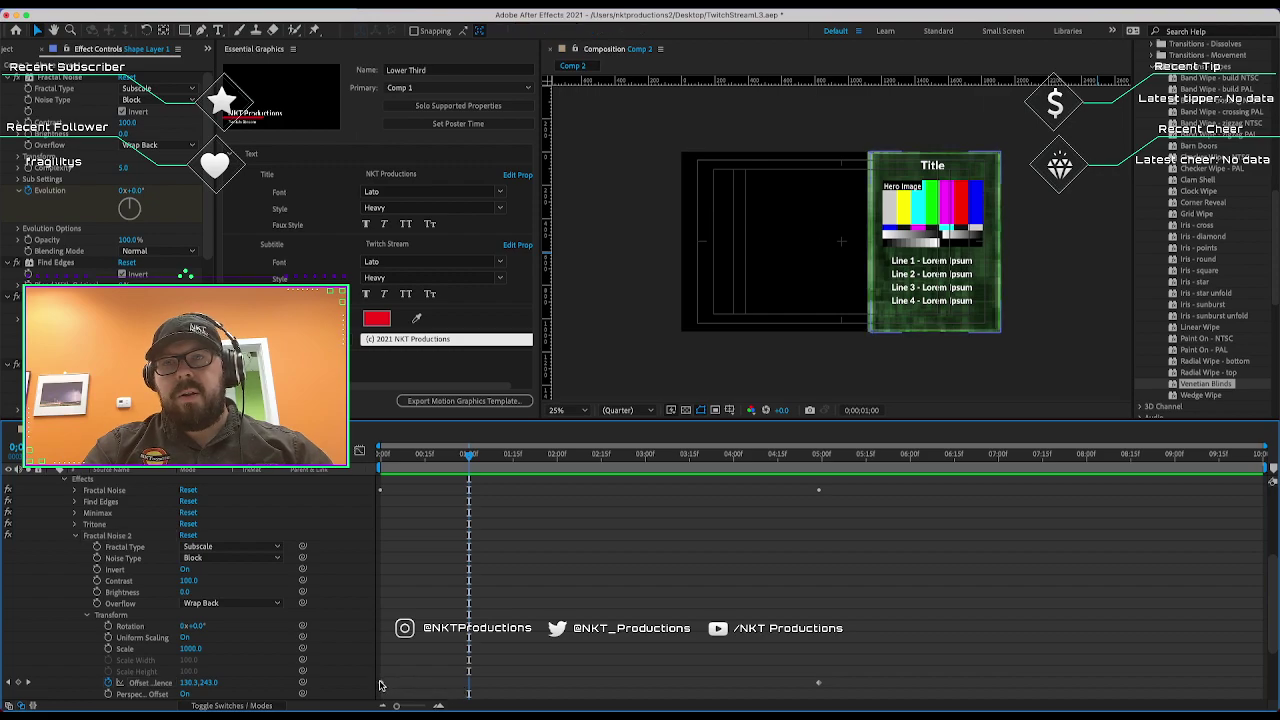
drag(384, 687, 469, 689)
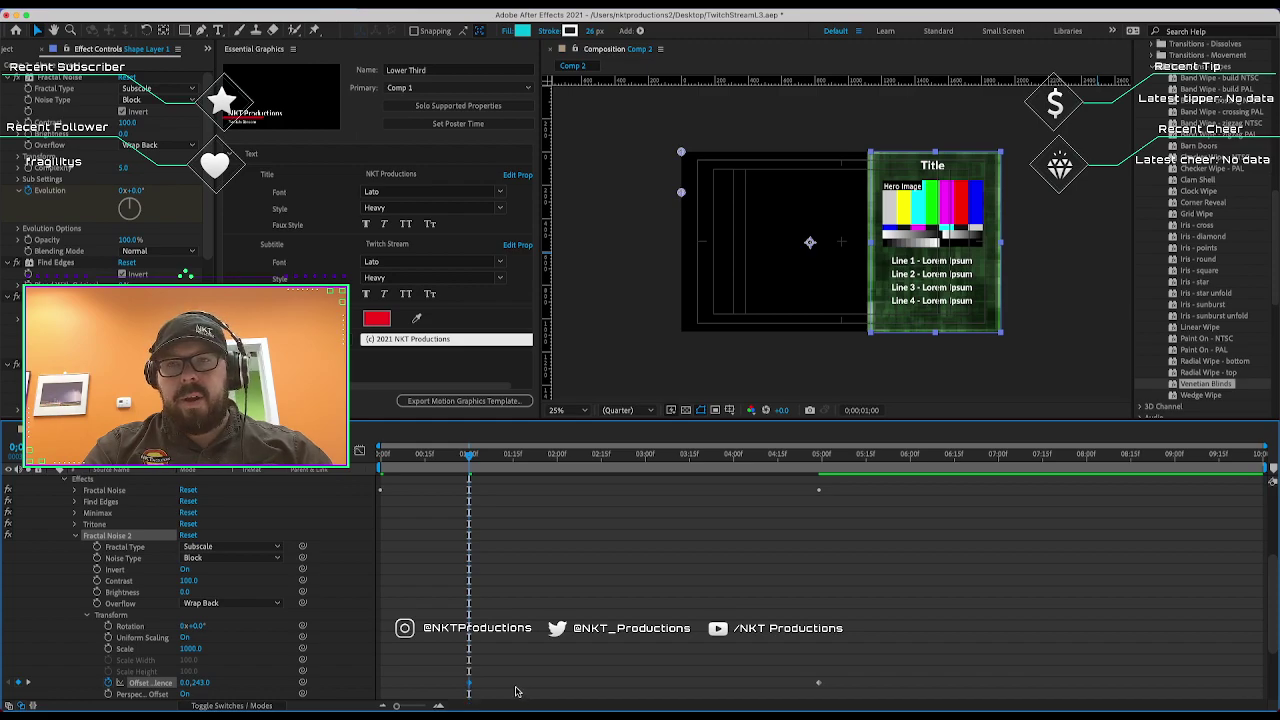
click(516, 692)
Scrub through the intro around one second to check the offset animation.
click(546, 453)
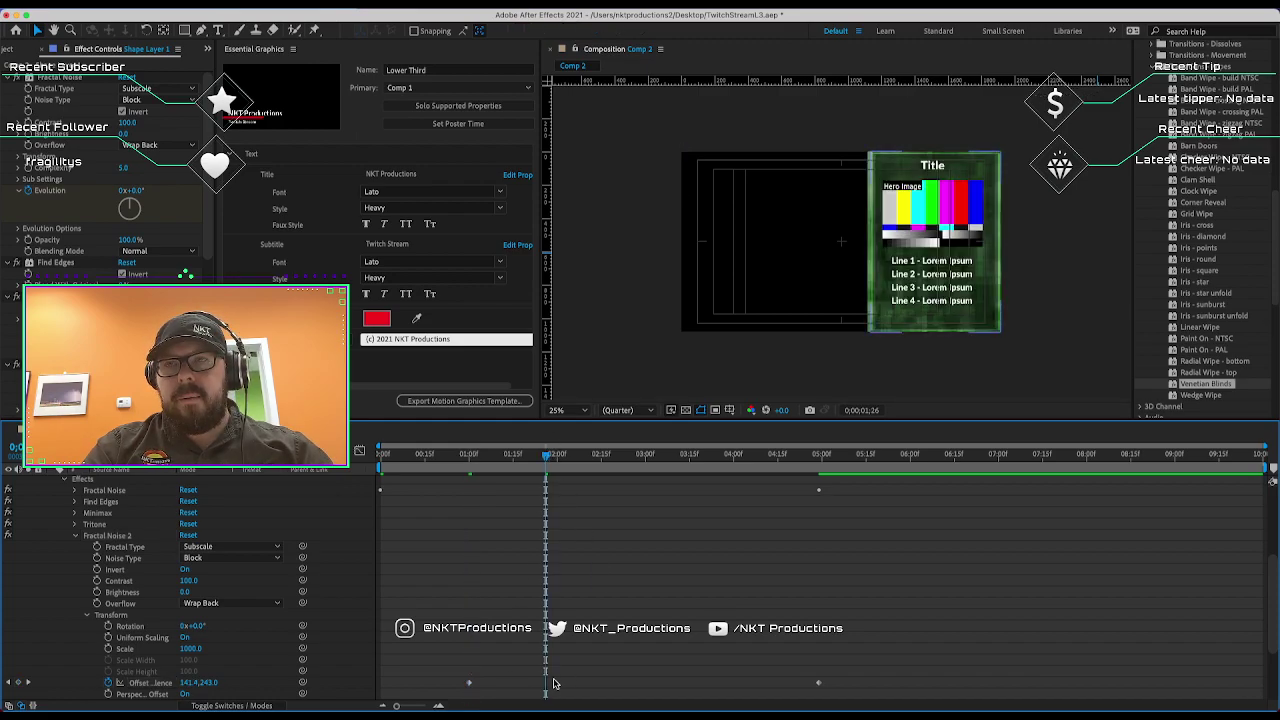
scroll(540, 600, up, 1)
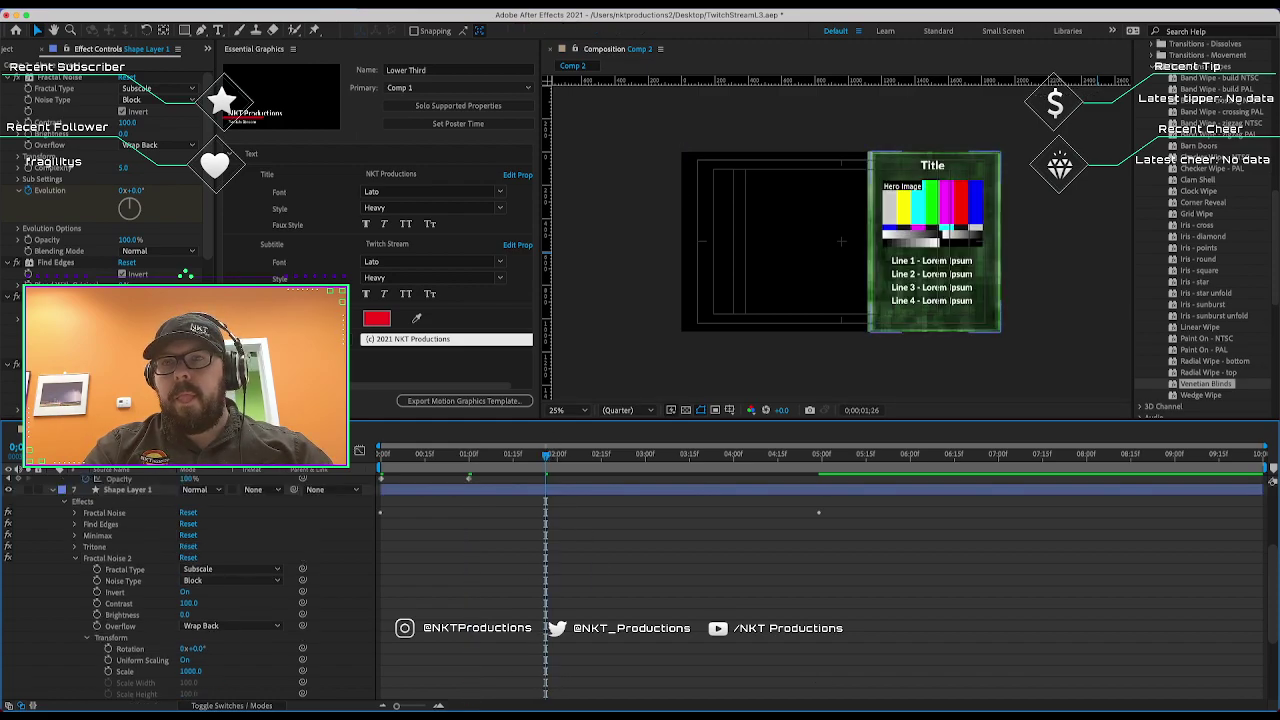
click(533, 485)
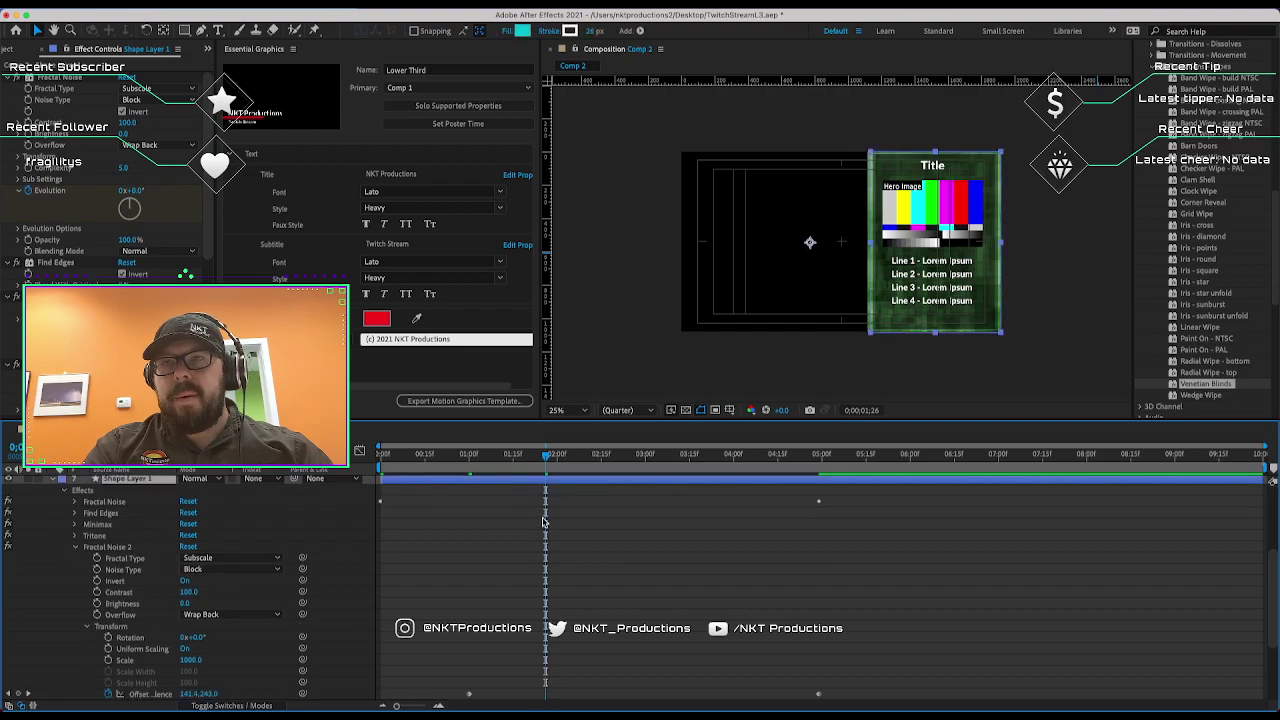
scroll(577, 658, down, 3)
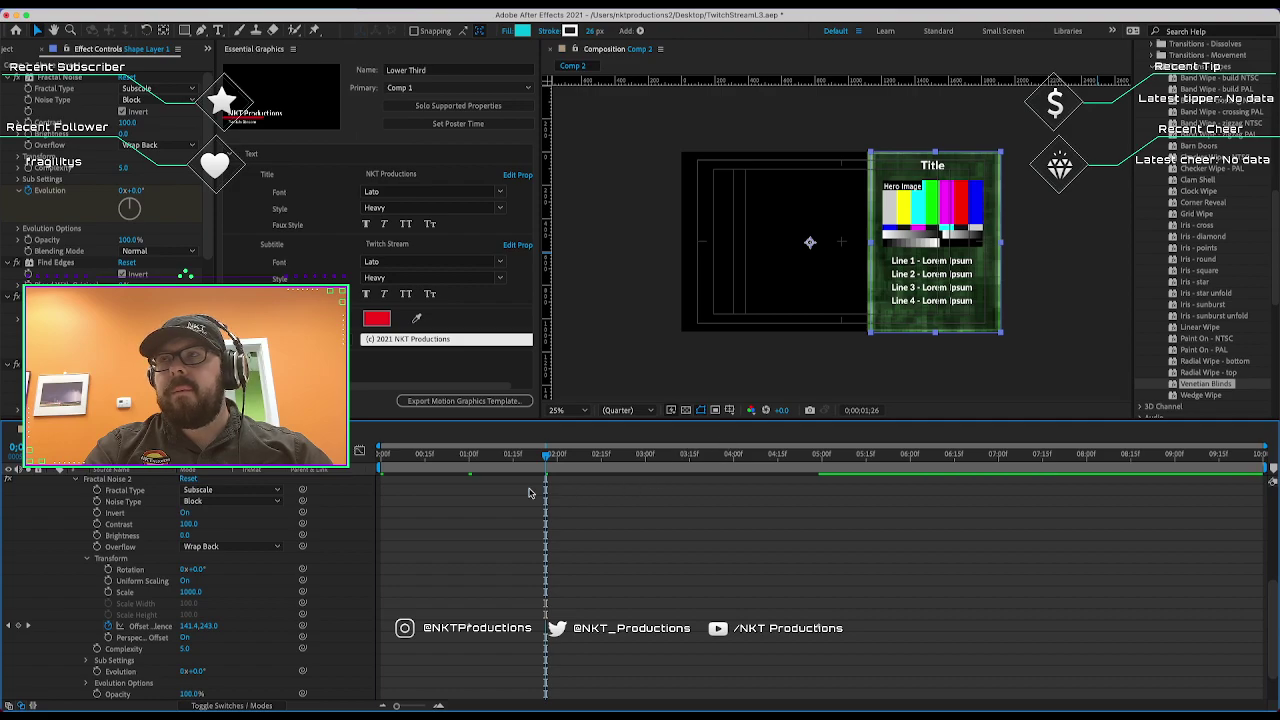
drag(522, 462, 531, 465)
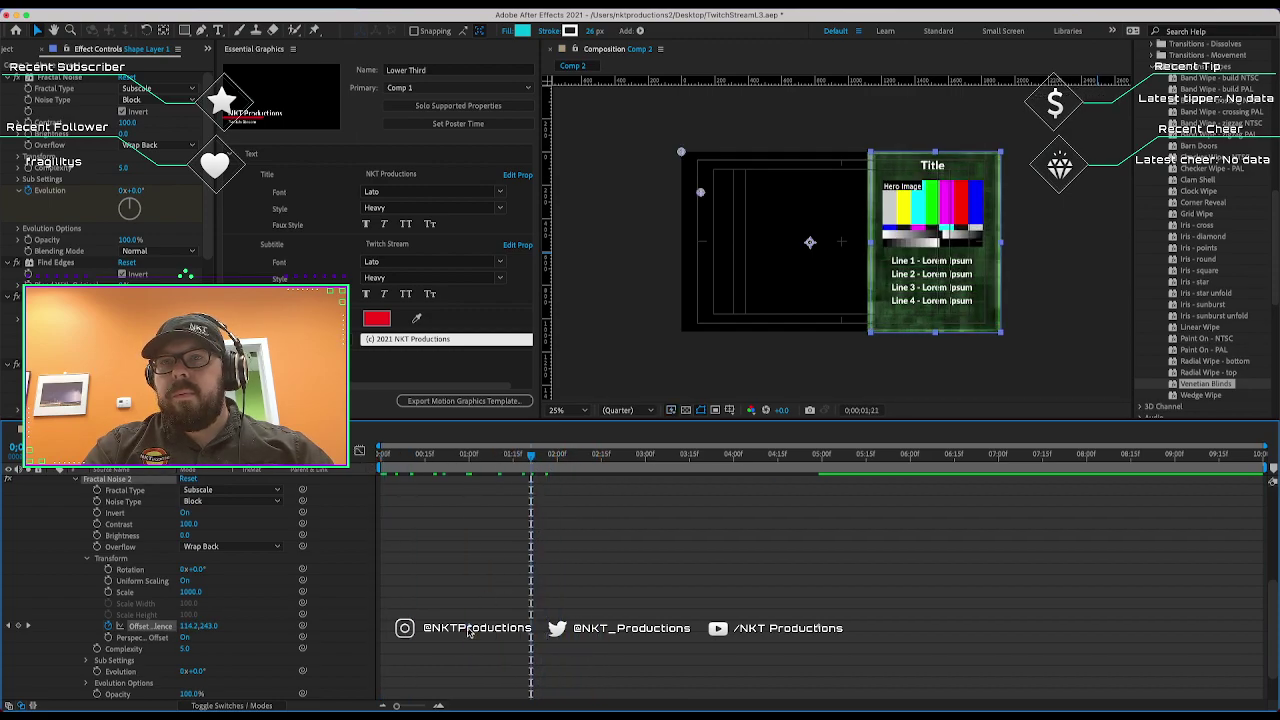
click(466, 461)
drag(466, 461, 407, 480)
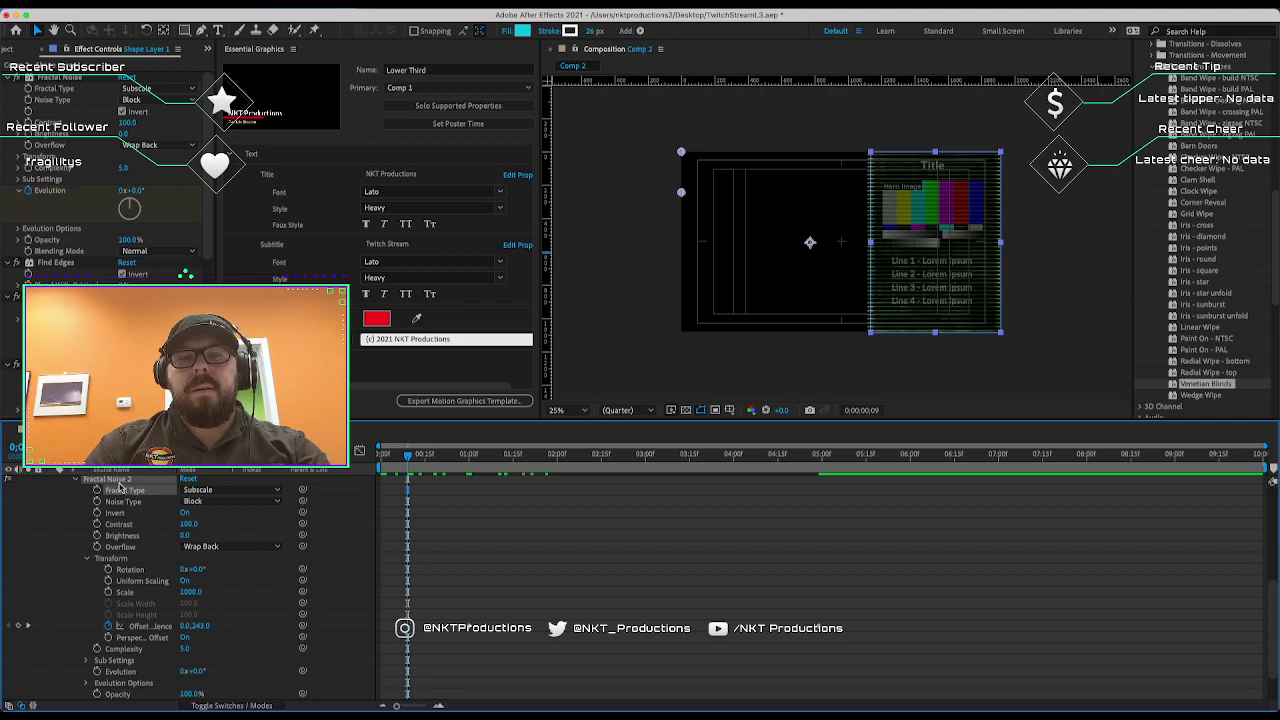
Delete and restore the Fractal Noise effect, deselect Tritone, and widen Effect Controls.
scroll(100, 530, up, 3)
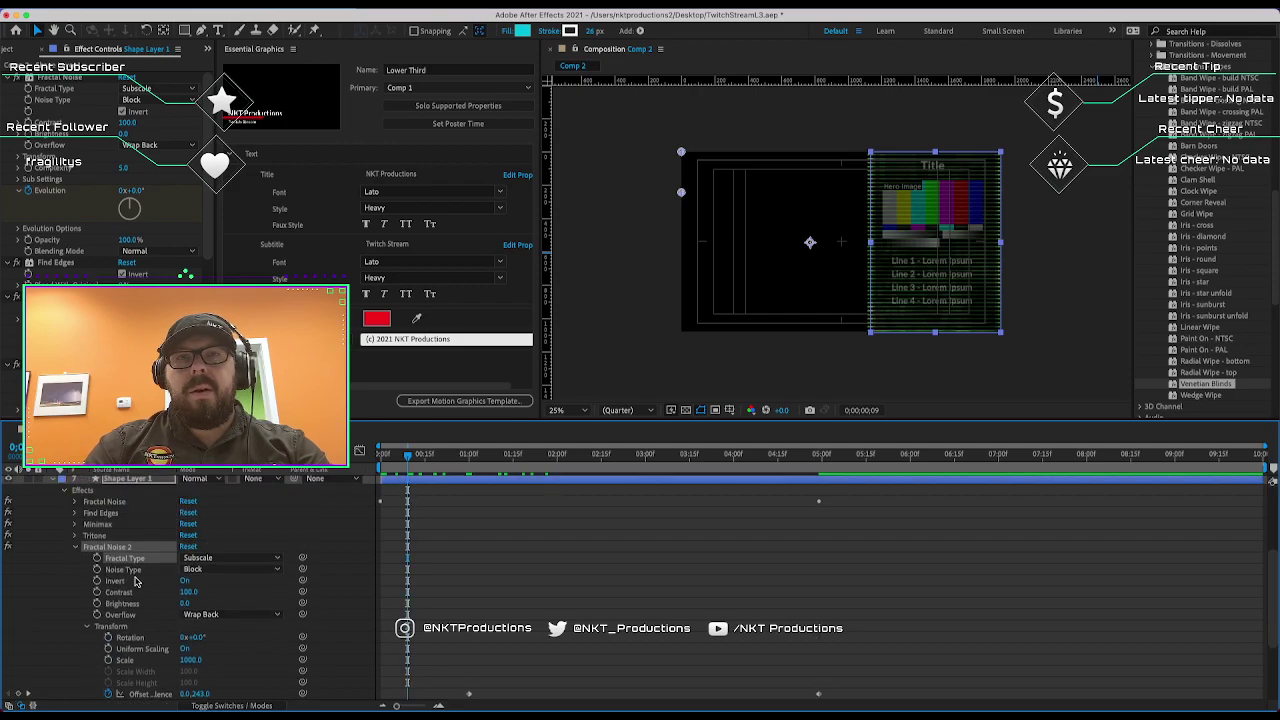
click(76, 553)
click(91, 628)
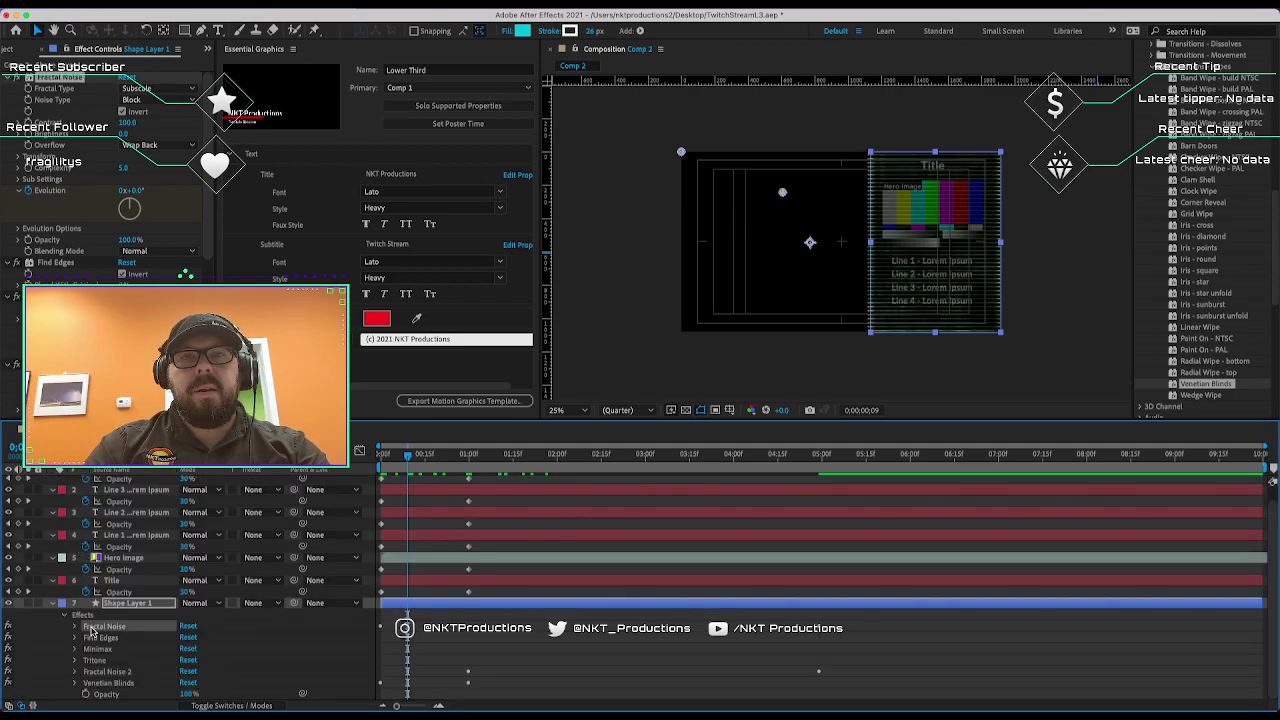
click(76, 627)
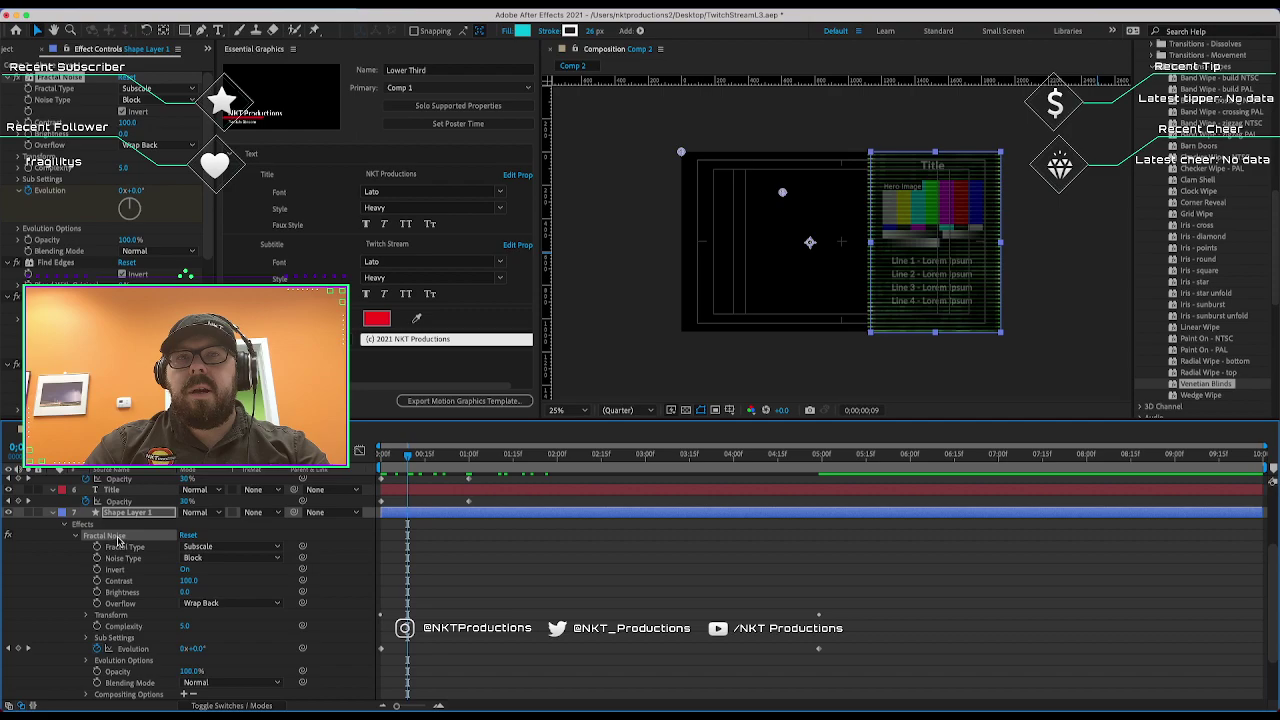
key(Delete)
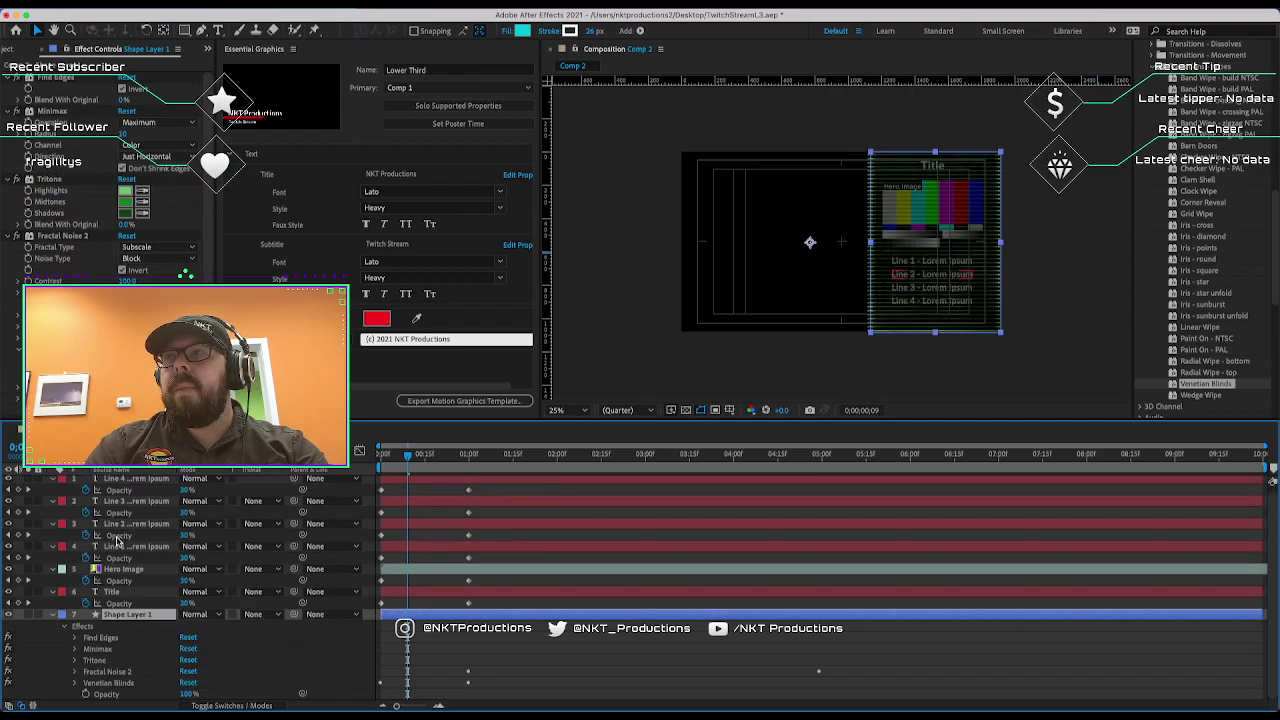
key(ctrl+z)
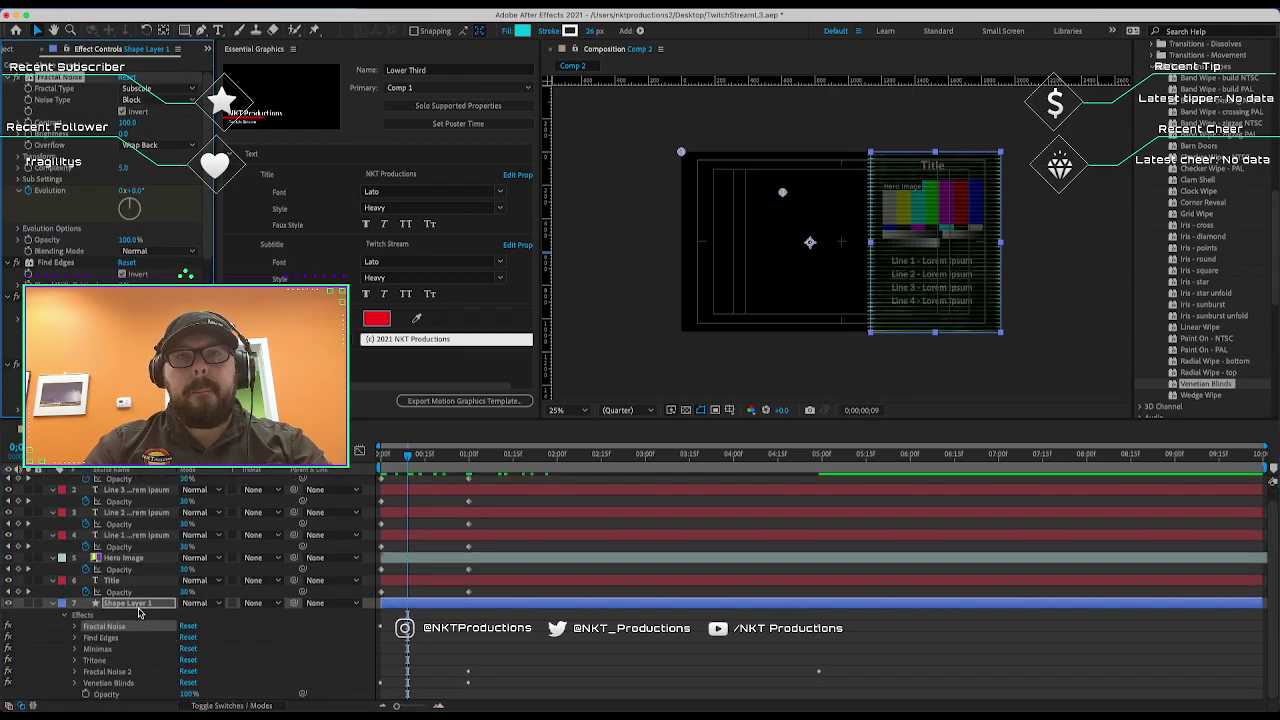
click(98, 660)
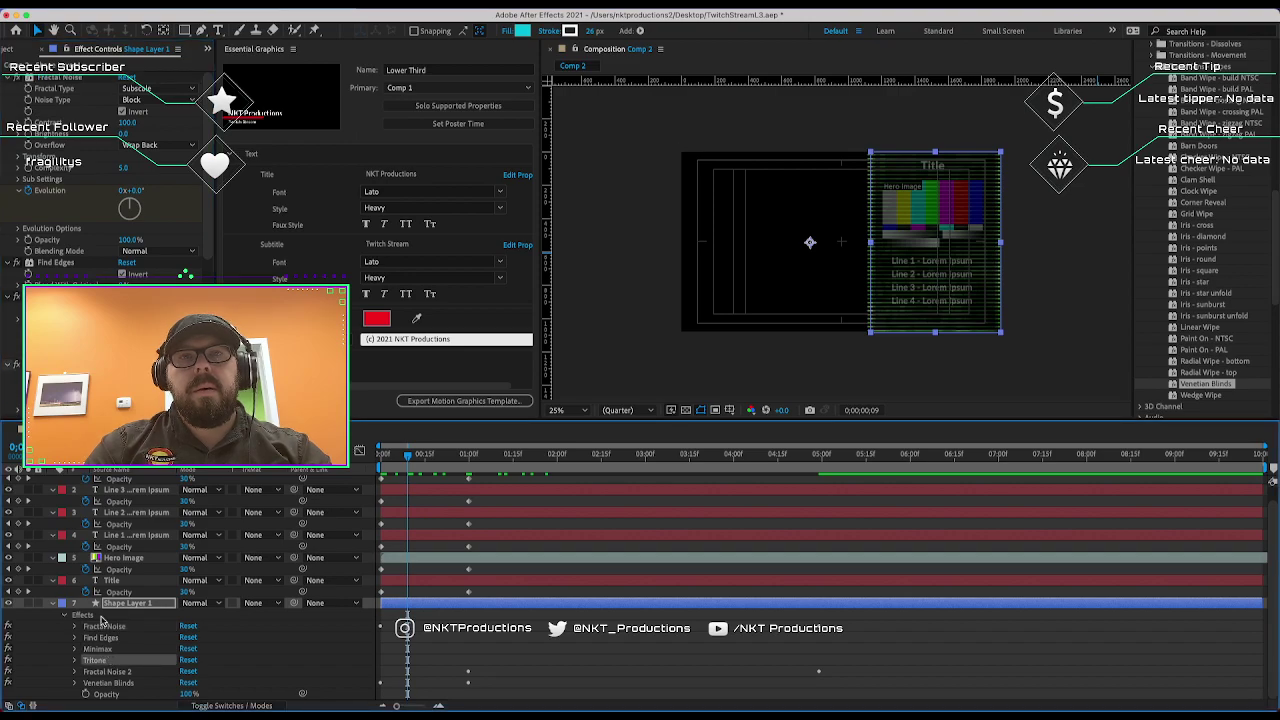
key(ctrl+shift+a)
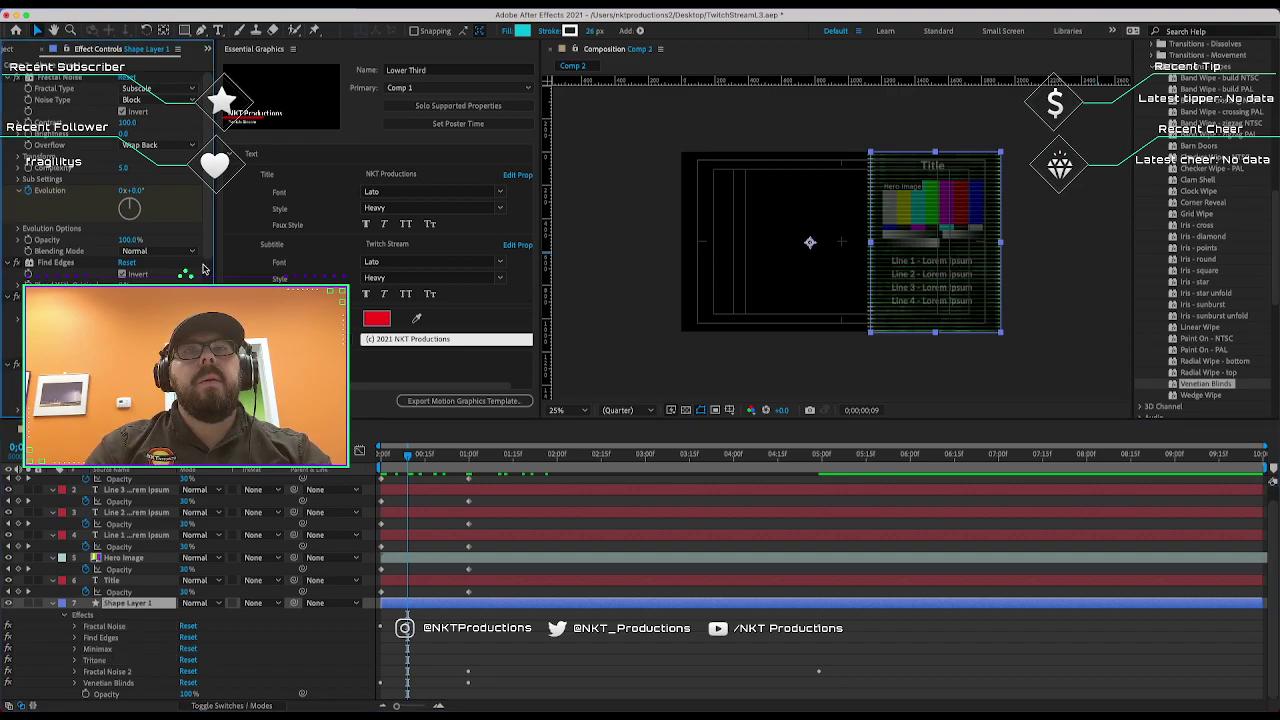
drag(215, 256, 222, 256)
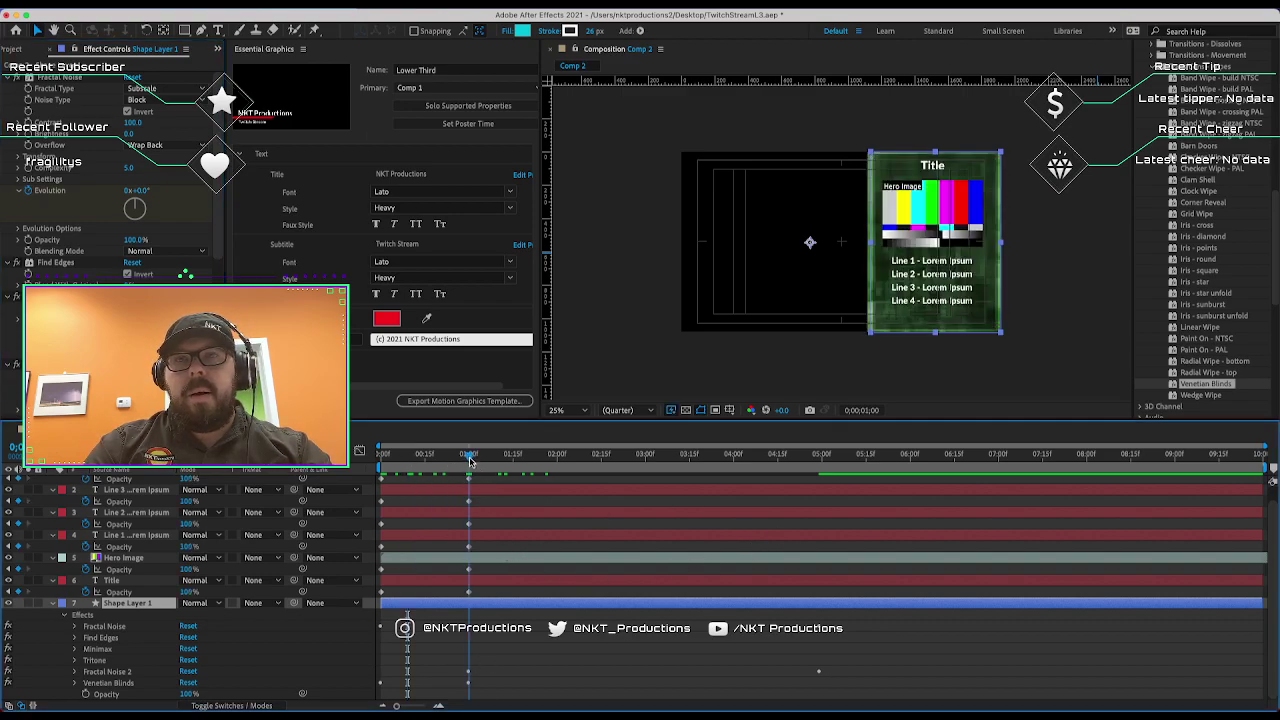
Inspect the Fractal Noise 2 Offset Turbulence value and select its matching keyframes.
drag(470, 460, 463, 462)
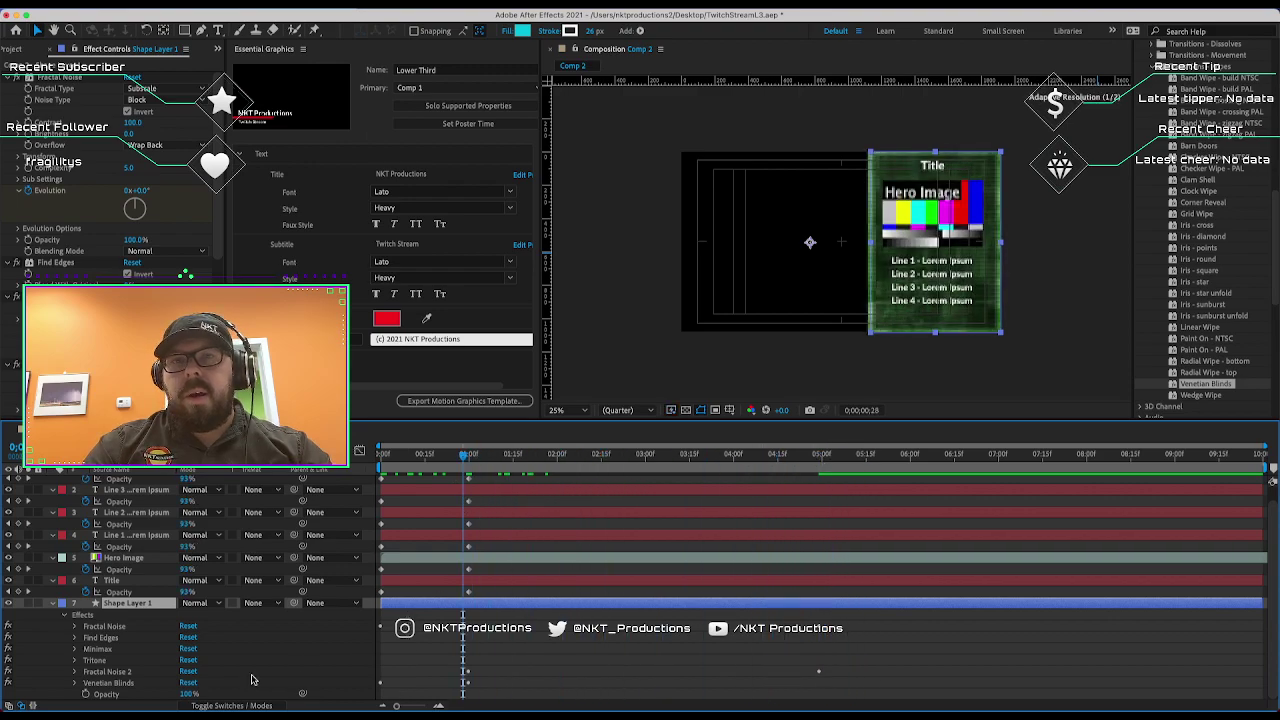
click(71, 674)
scroll(73, 677, down, 5)
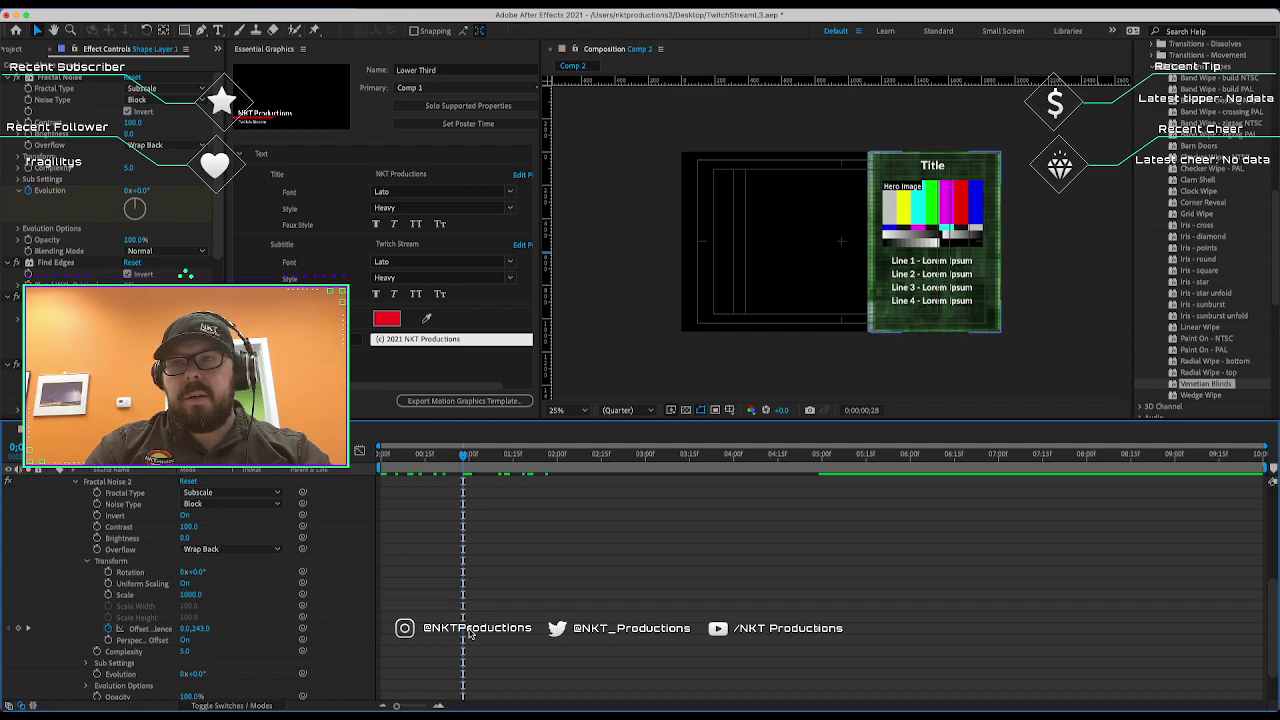
click(194, 628)
click(639, 383)
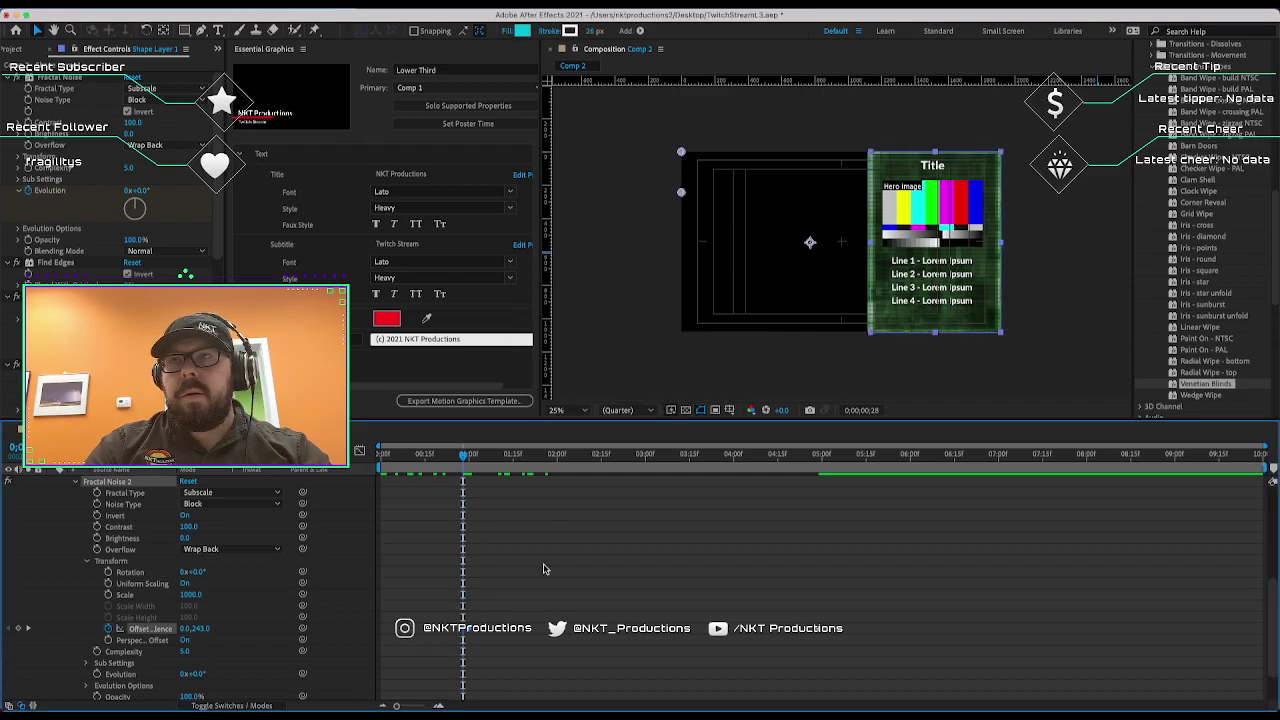
right_click(471, 633)
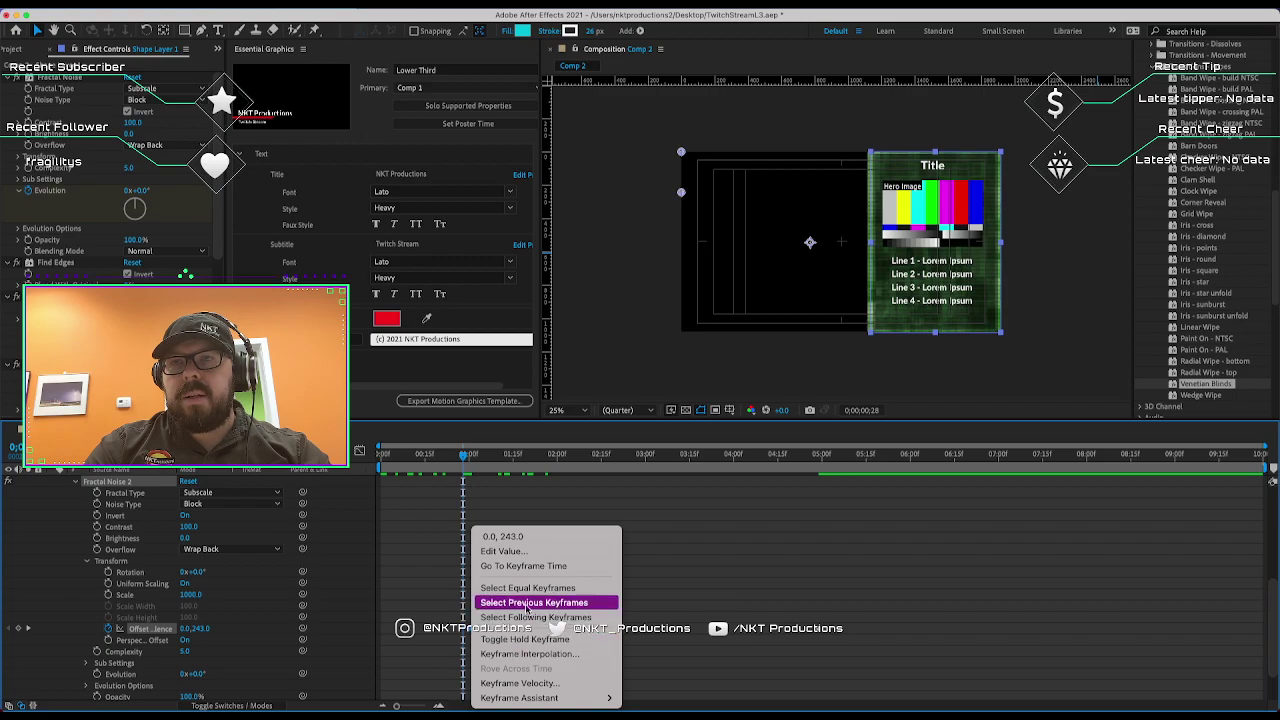
click(576, 589)
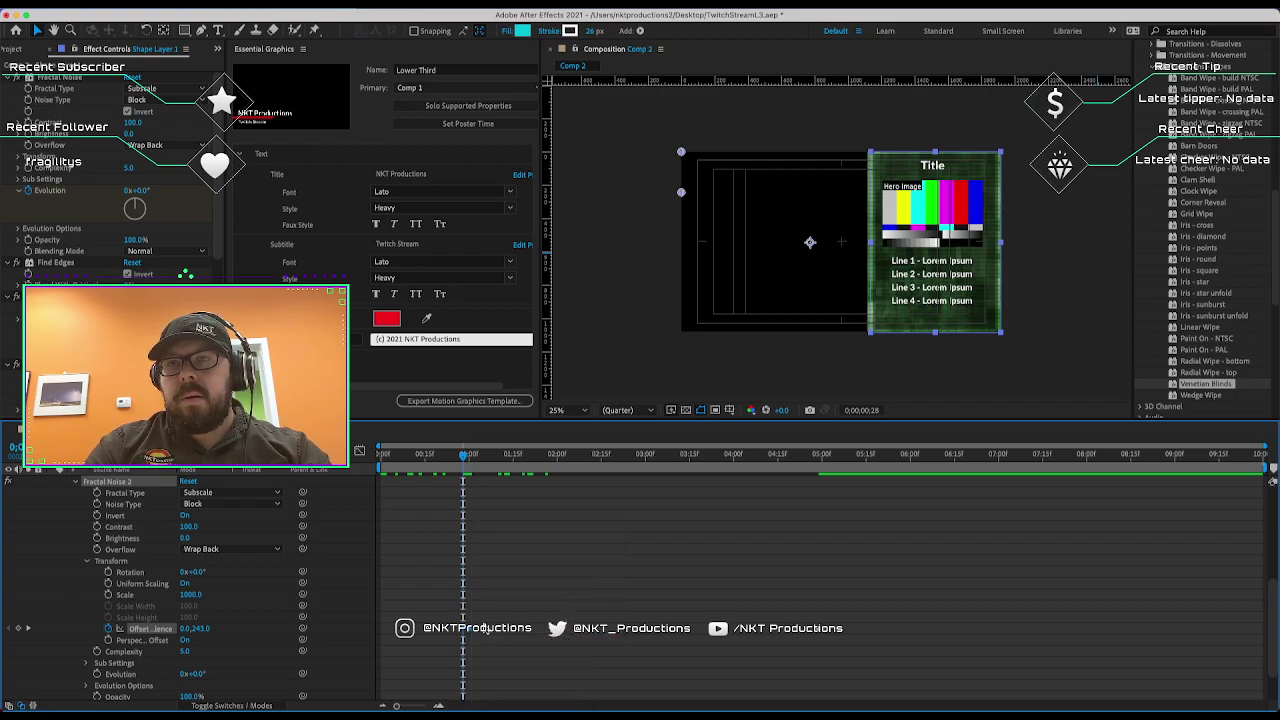
Check the Offset Turbulence keyframes at 9 seconds and at 1 second.
right_click(498, 637)
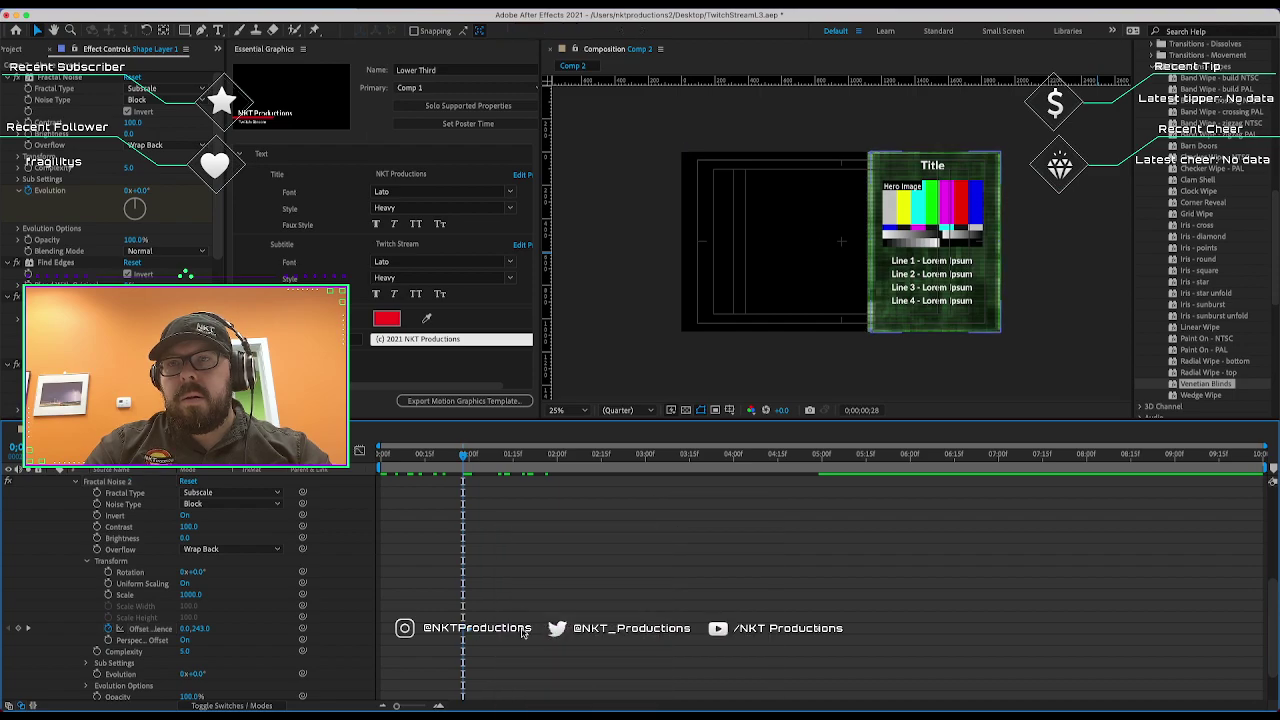
right_click(519, 634)
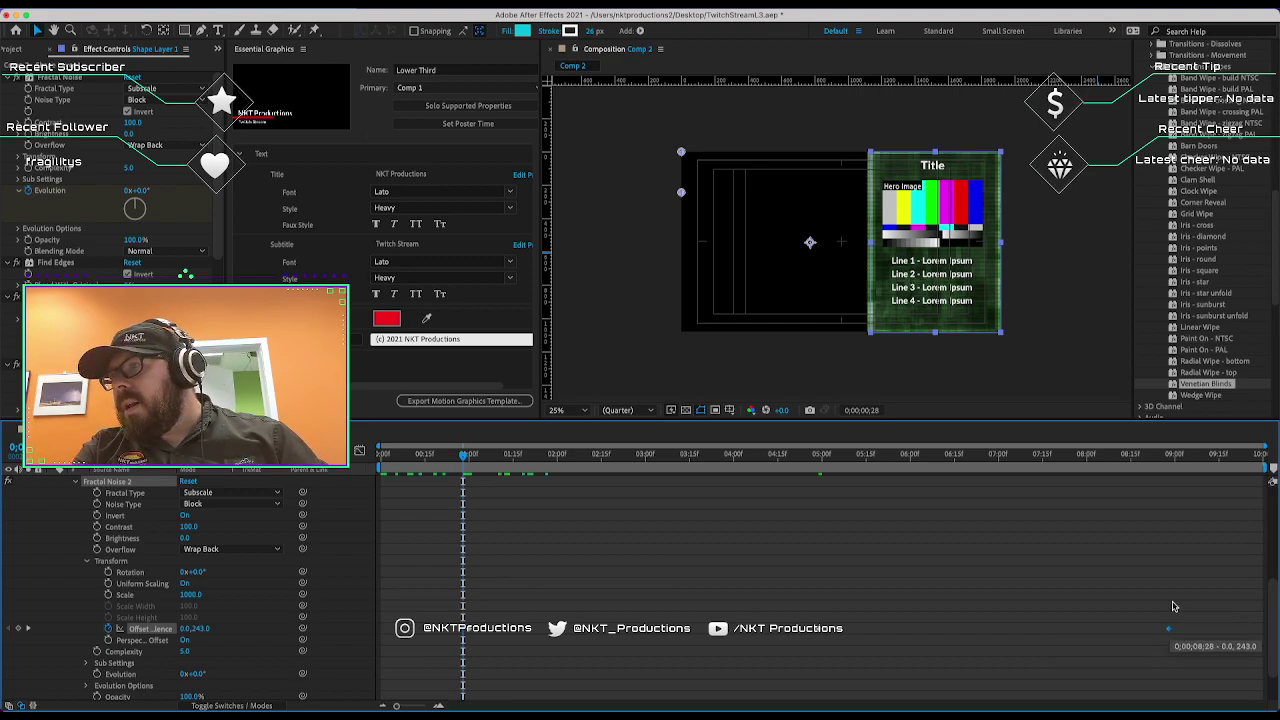
click(1177, 461)
drag(1177, 461, 1175, 463)
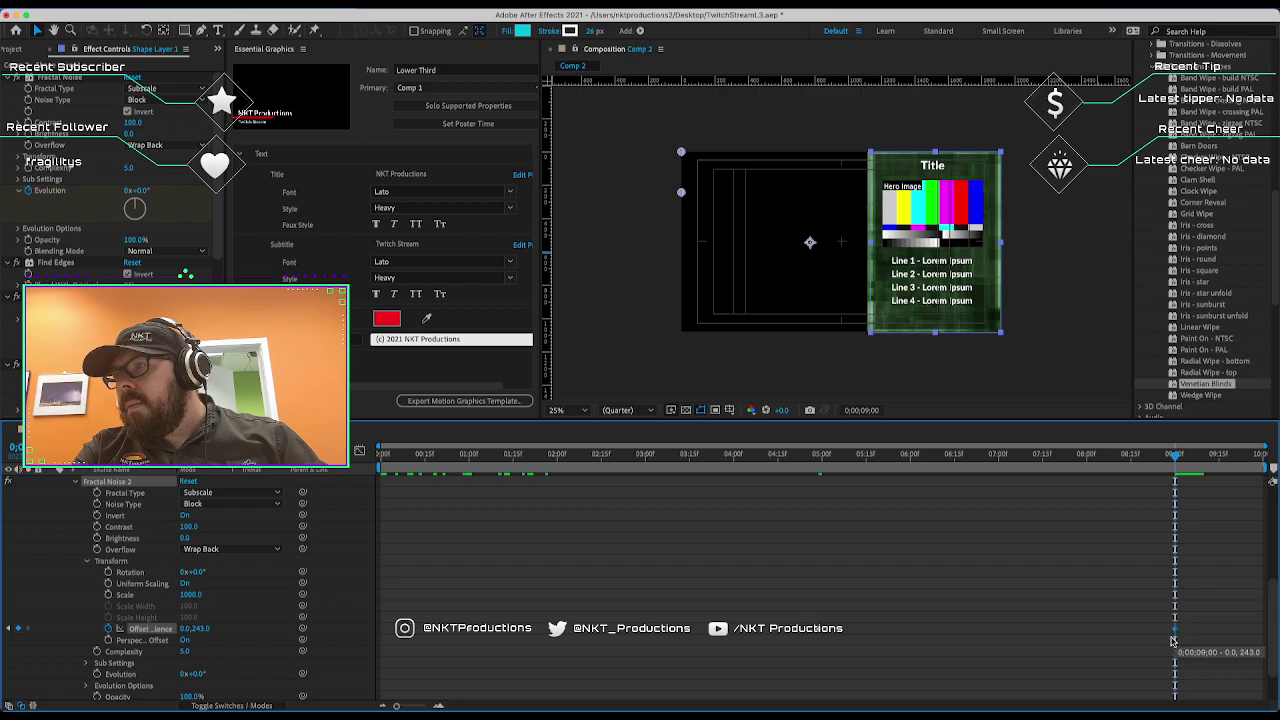
click(470, 461)
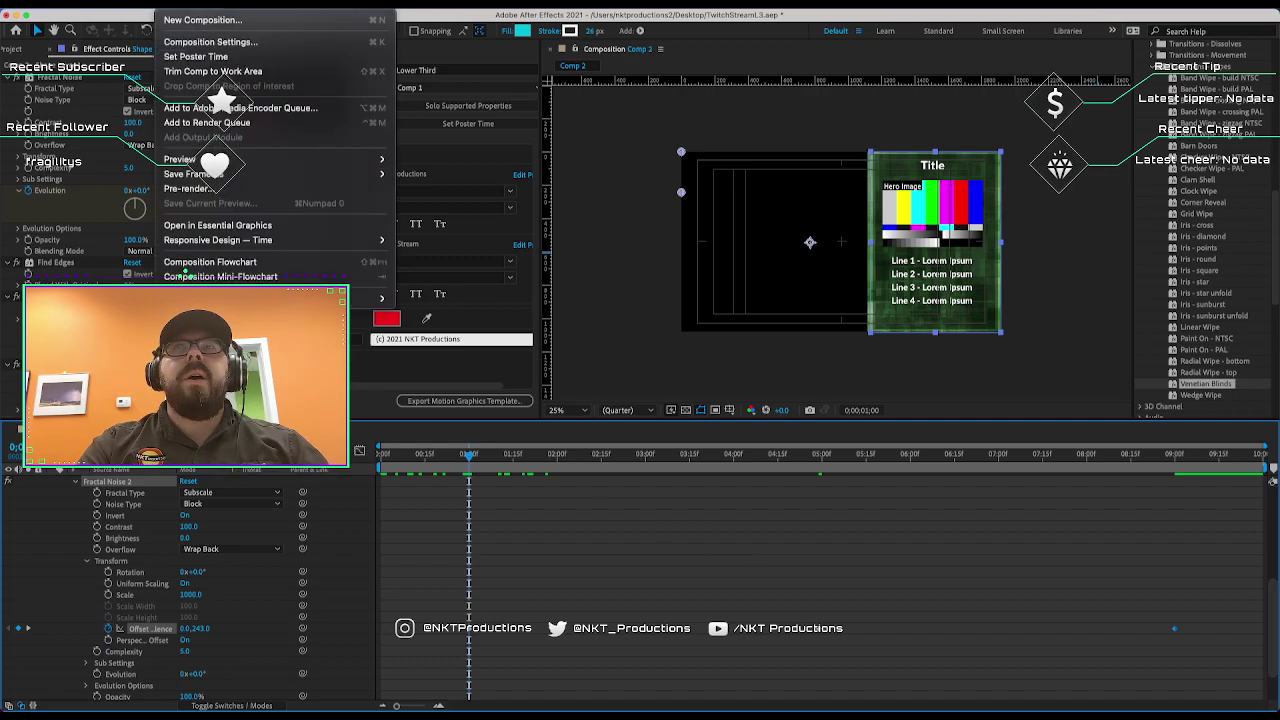
Create a Responsive Design intro region and an outro region for the comp.
mouse_move(288, 243)
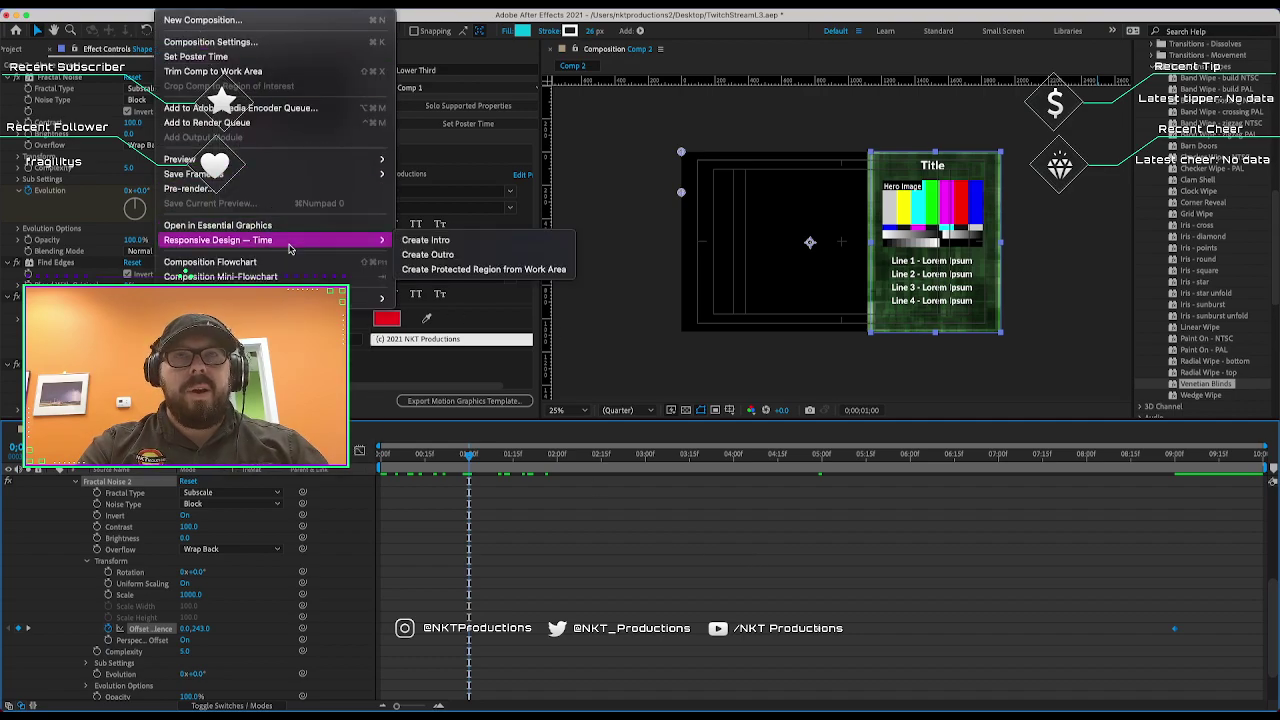
click(460, 240)
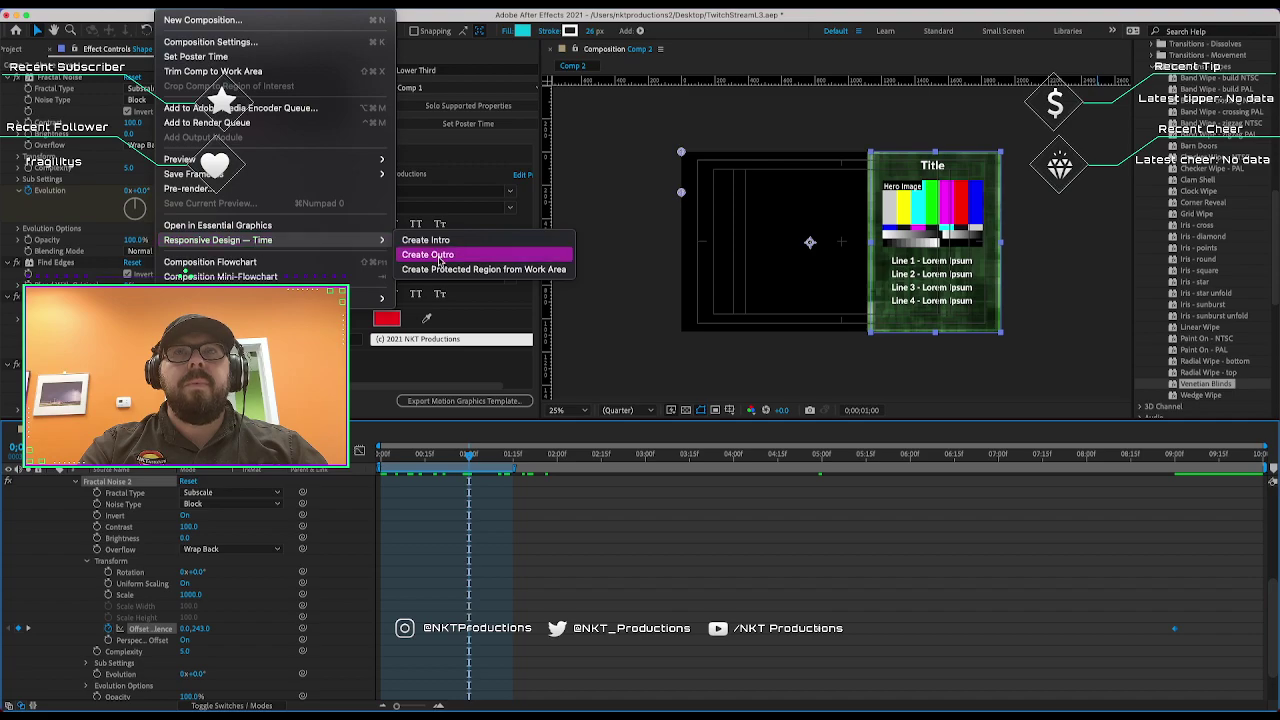
click(460, 252)
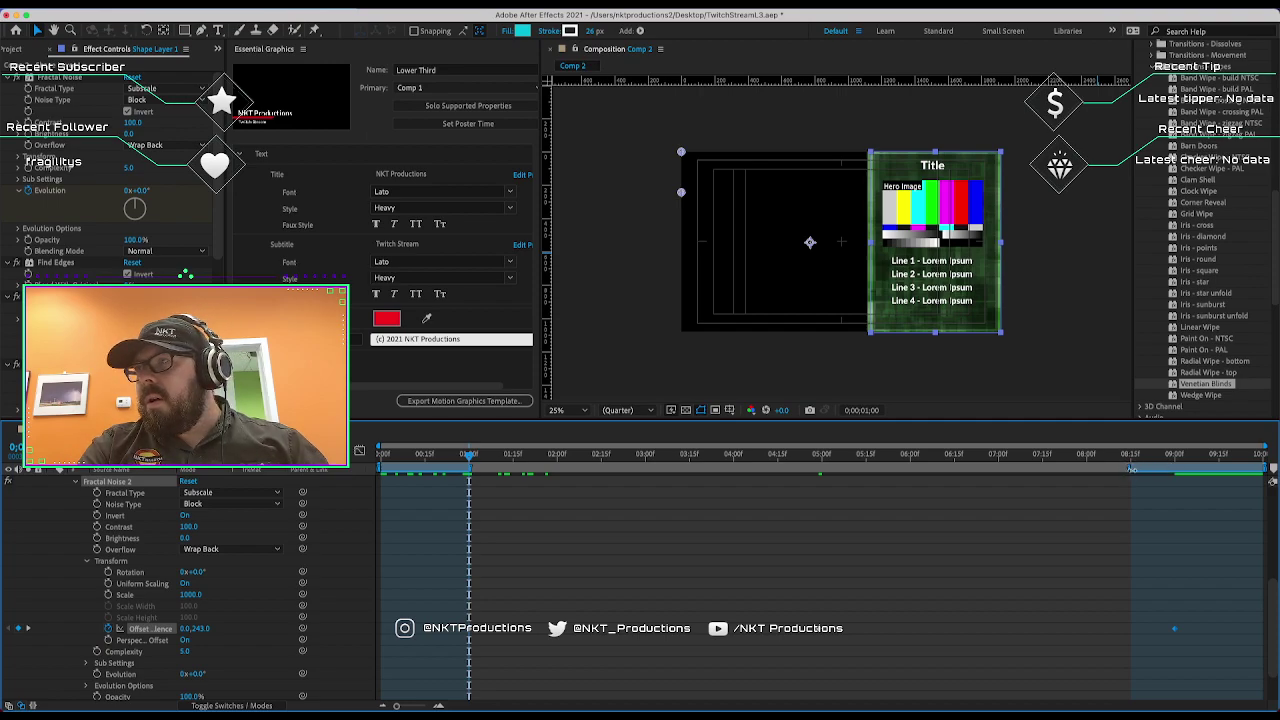
Start the outro region at 9;00 and scrub to check the panel after one second.
drag(1131, 467, 1172, 474)
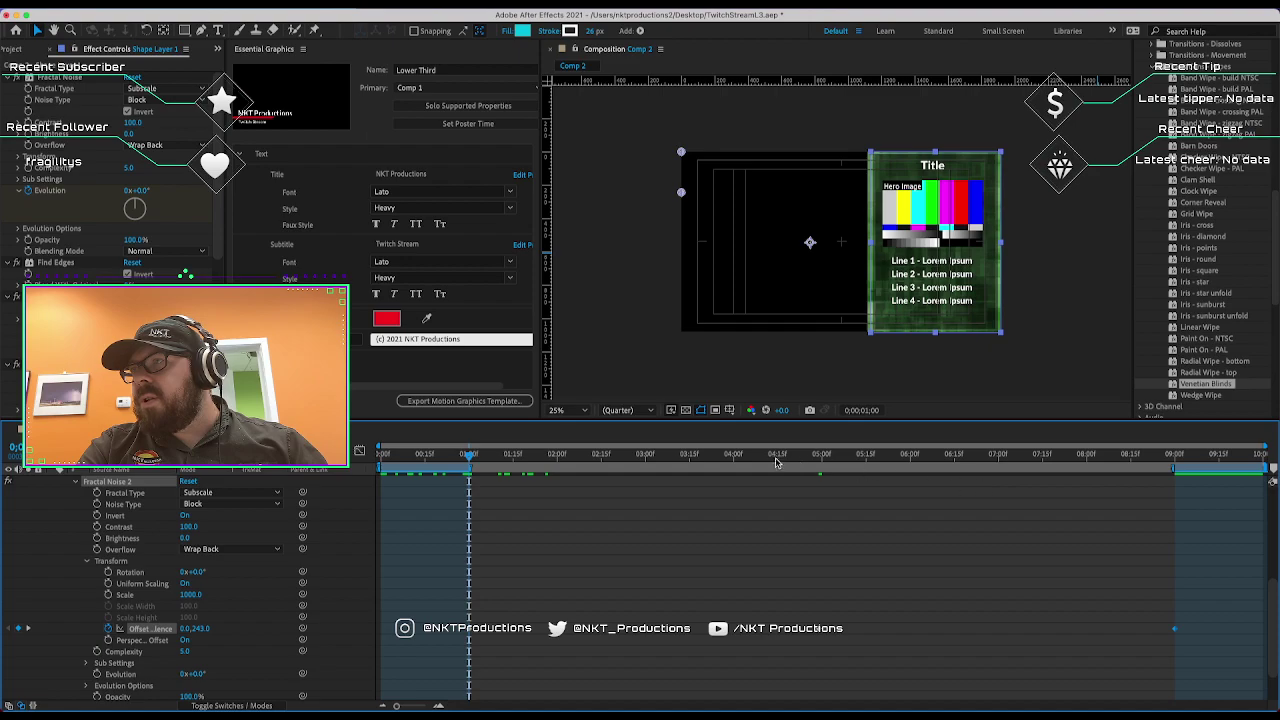
drag(492, 457, 278, 530)
drag(390, 543, 480, 520)
scroll(900, 597, up, 1)
scroll(900, 597, up, 5)
scroll(900, 595, down, 4)
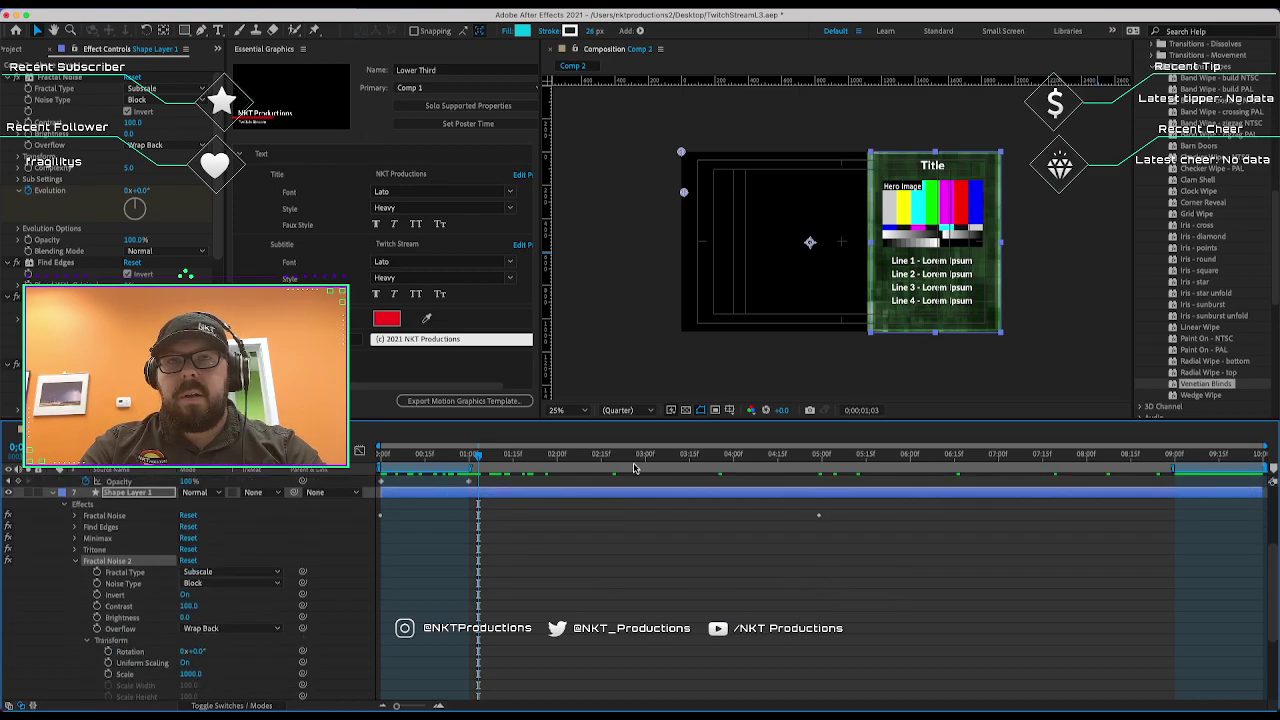
Preview from just before one second, then expand the Fractal Noise Transform settings.
click(452, 459)
key(space)
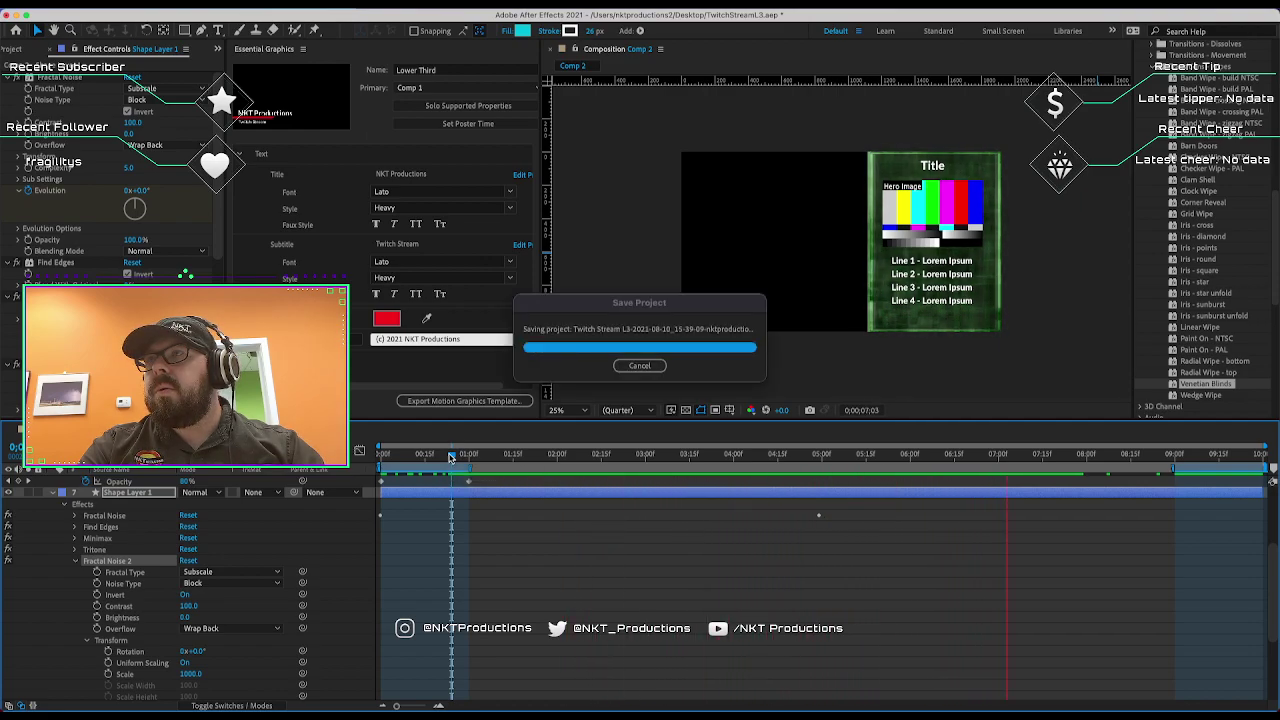
key(space)
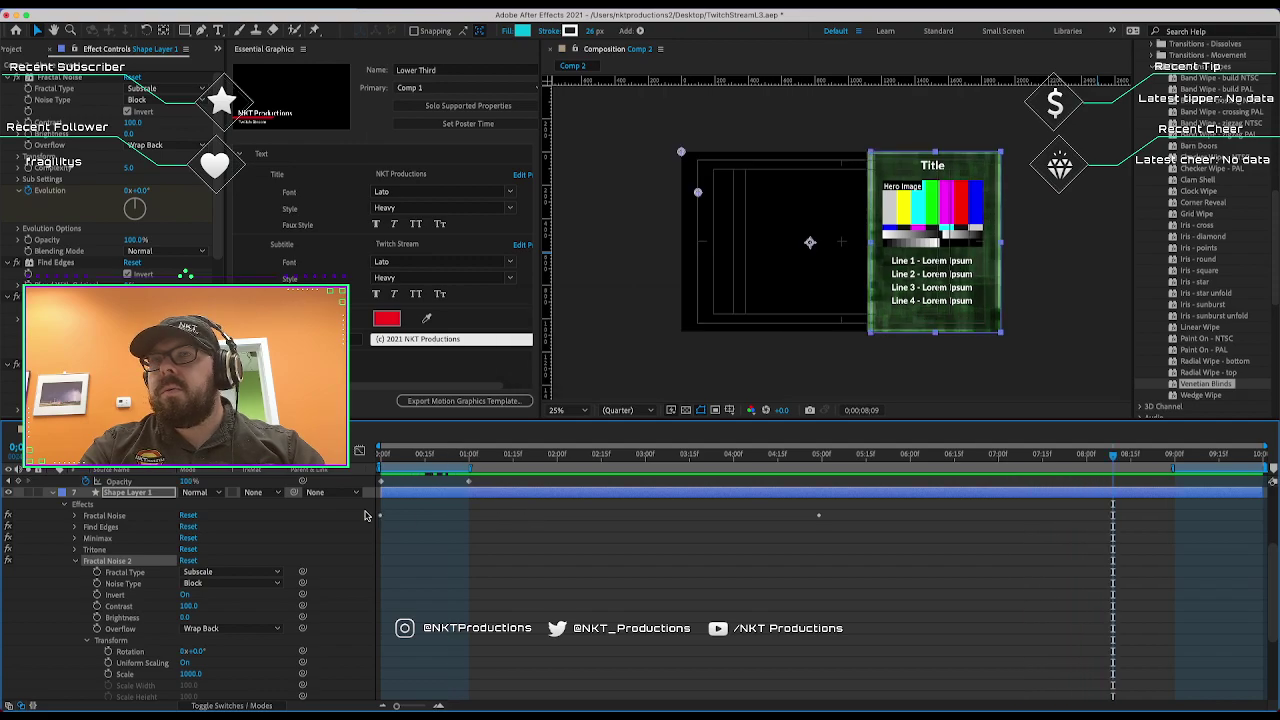
click(74, 516)
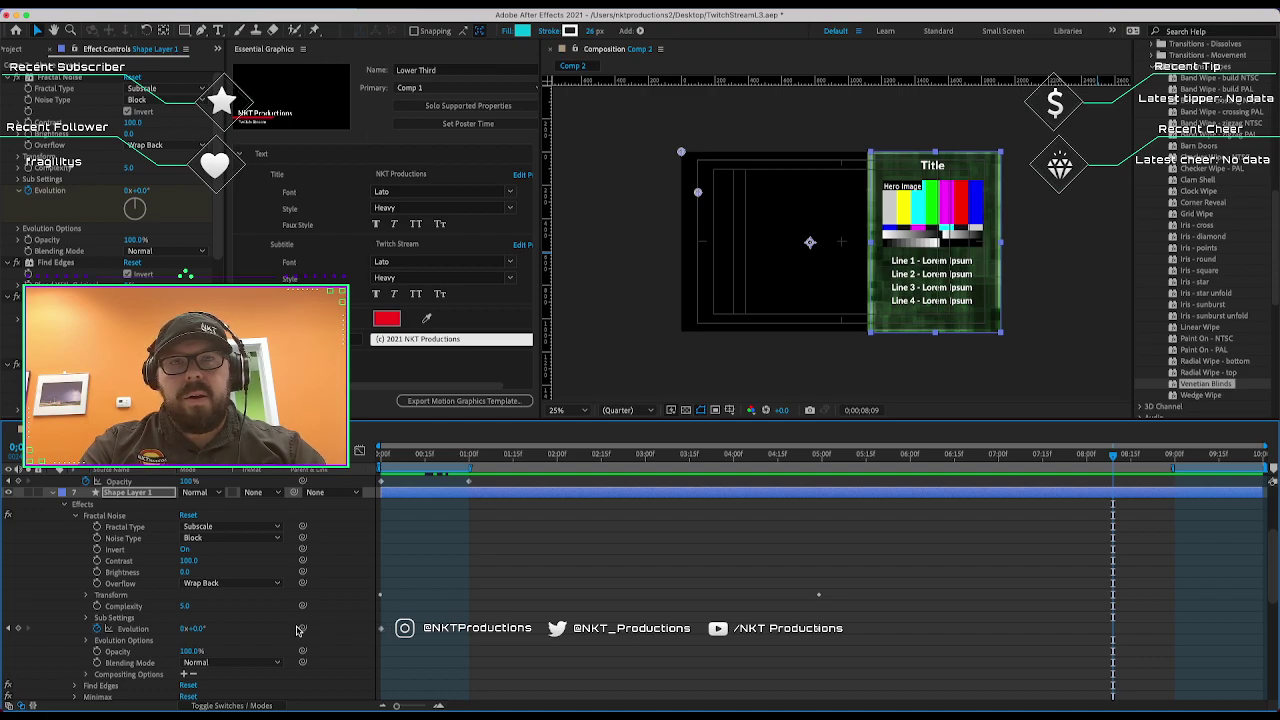
click(381, 631)
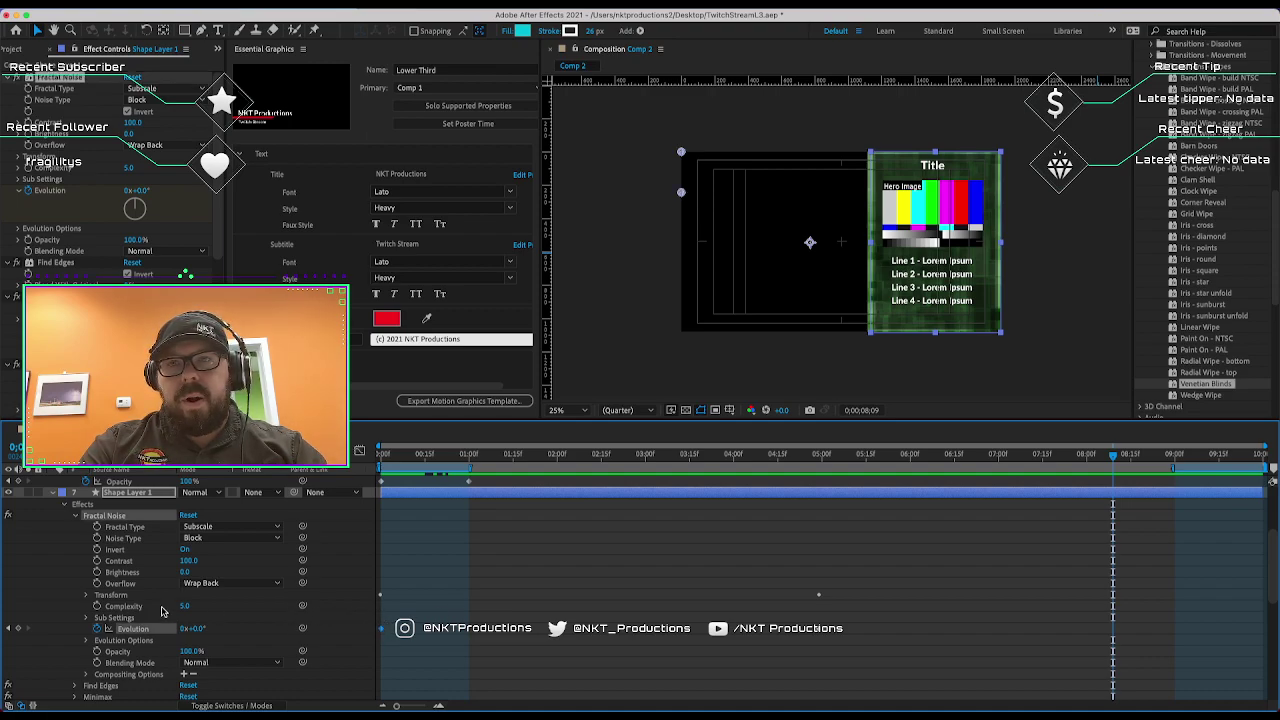
click(85, 596)
scroll(393, 640, down, 3)
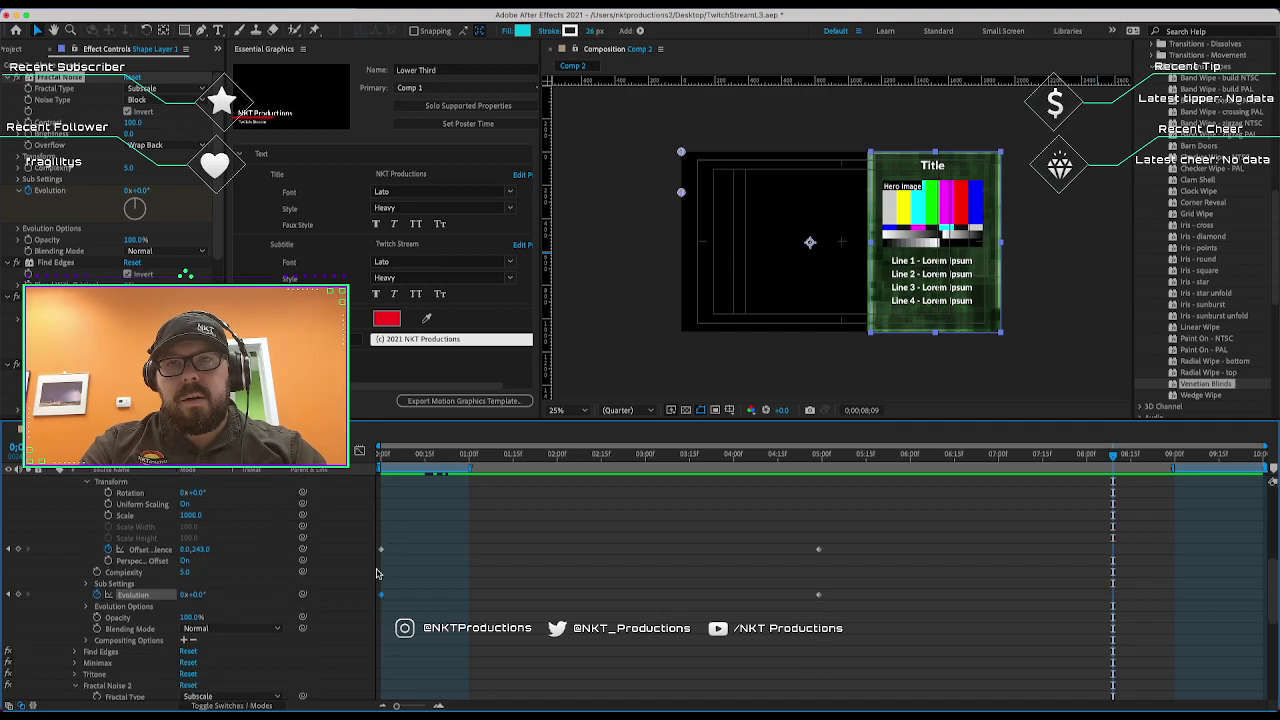
Move the Offset Turbulence and Evolution keyframes from 0;15 to one second; set time to 8;09.
click(380, 551)
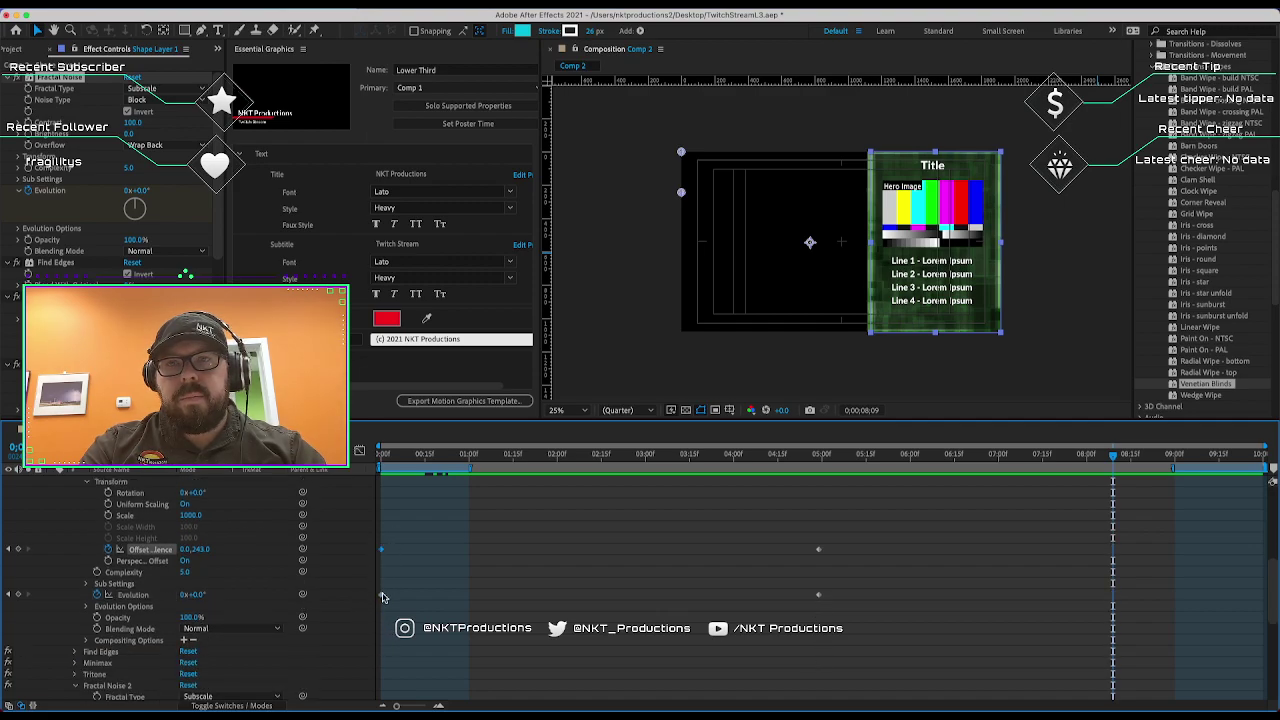
shift+click(381, 596)
drag(381, 598, 469, 598)
click(505, 549)
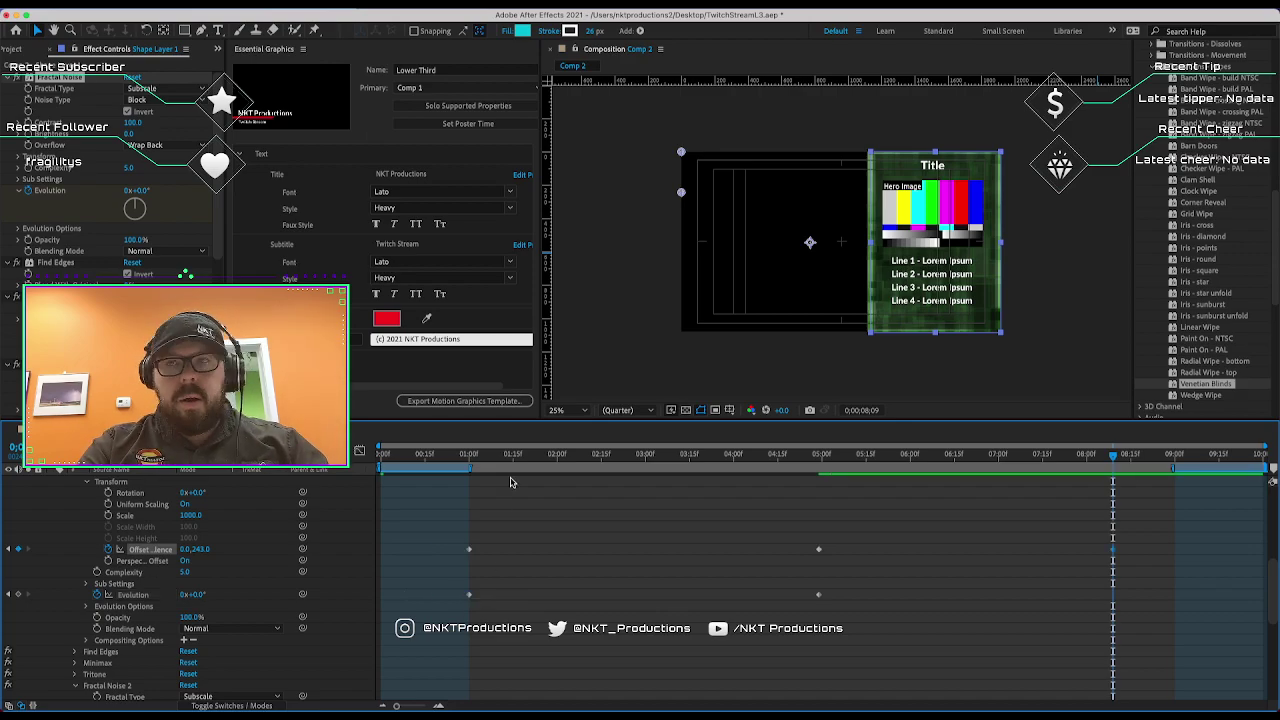
click(508, 460)
key(ctrl+b)
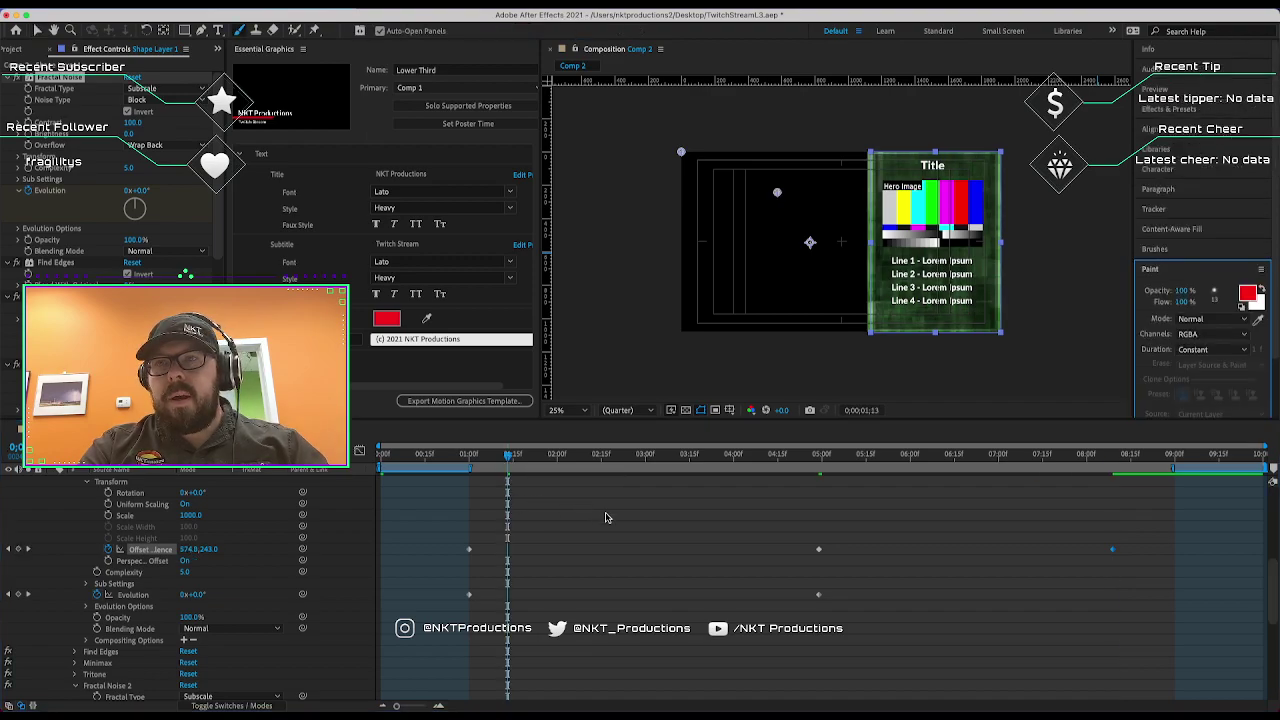
click(605, 524)
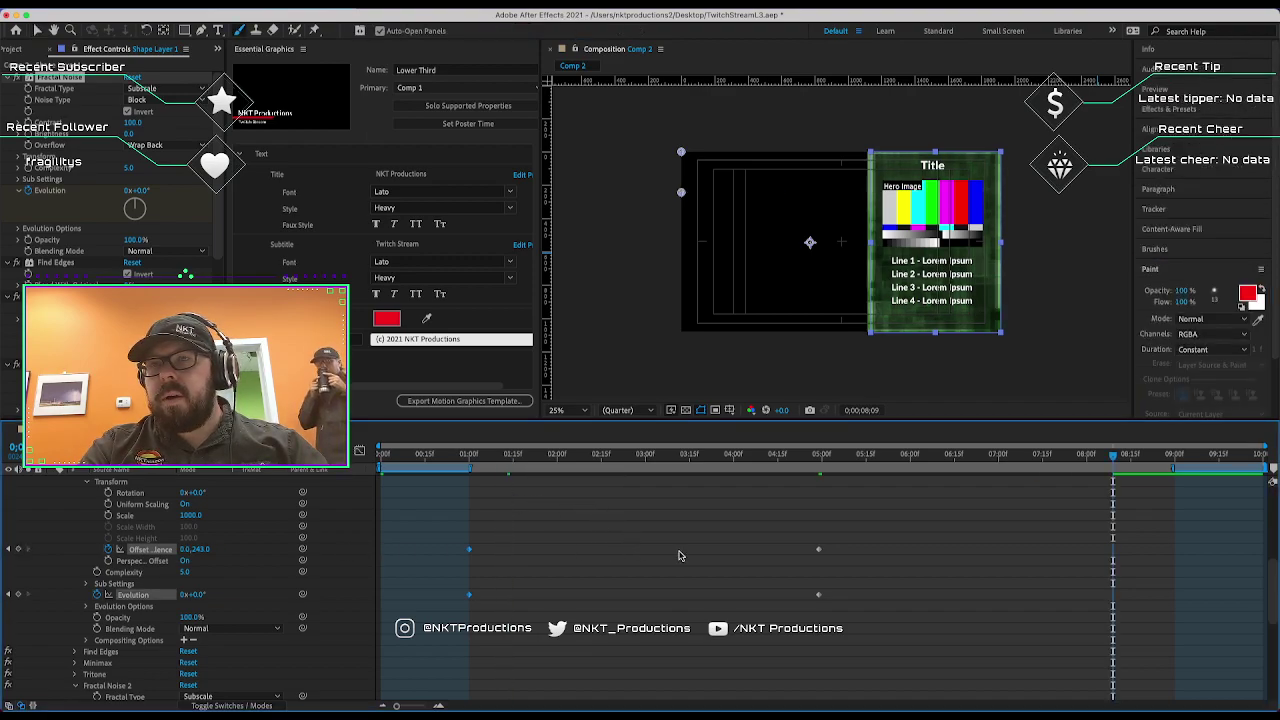
key(space)
scroll(710, 540, up, 10)
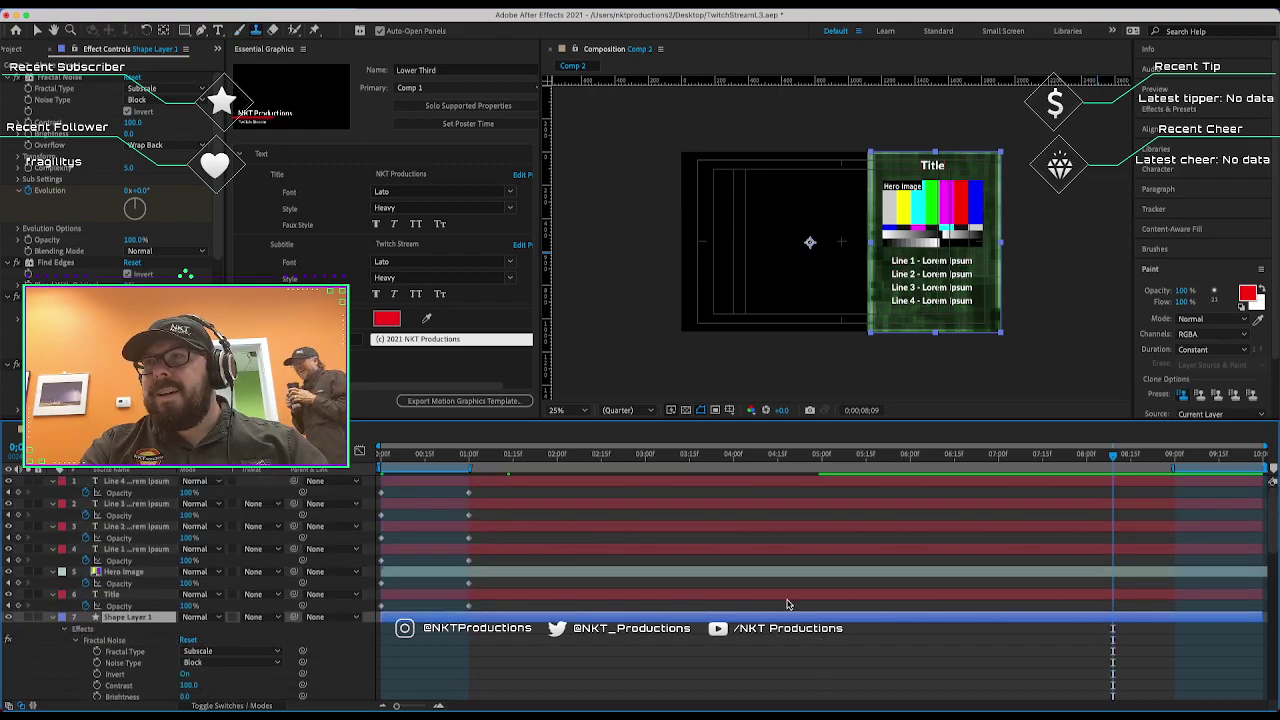
Paste copies of the intro Offset Turbulence and Evolution noise keyframes at the playhead.
key(ctrl+b)
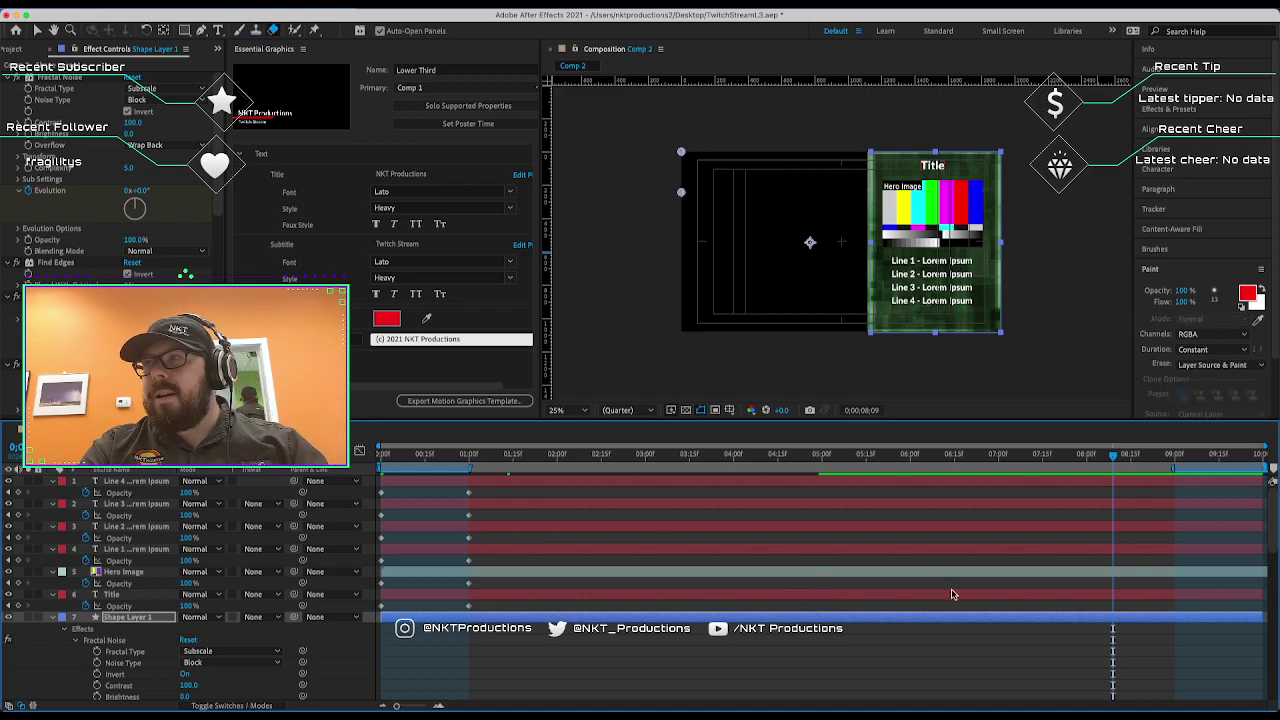
scroll(953, 594, down, 10)
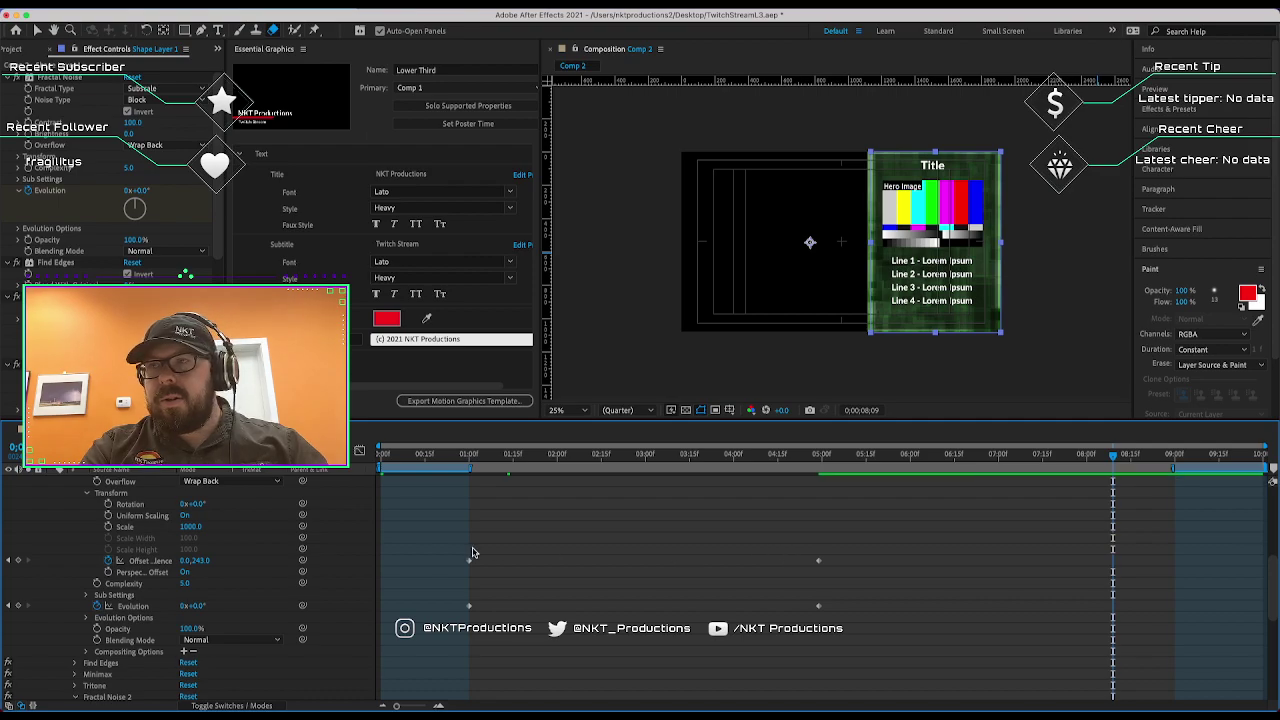
drag(493, 609, 450, 606)
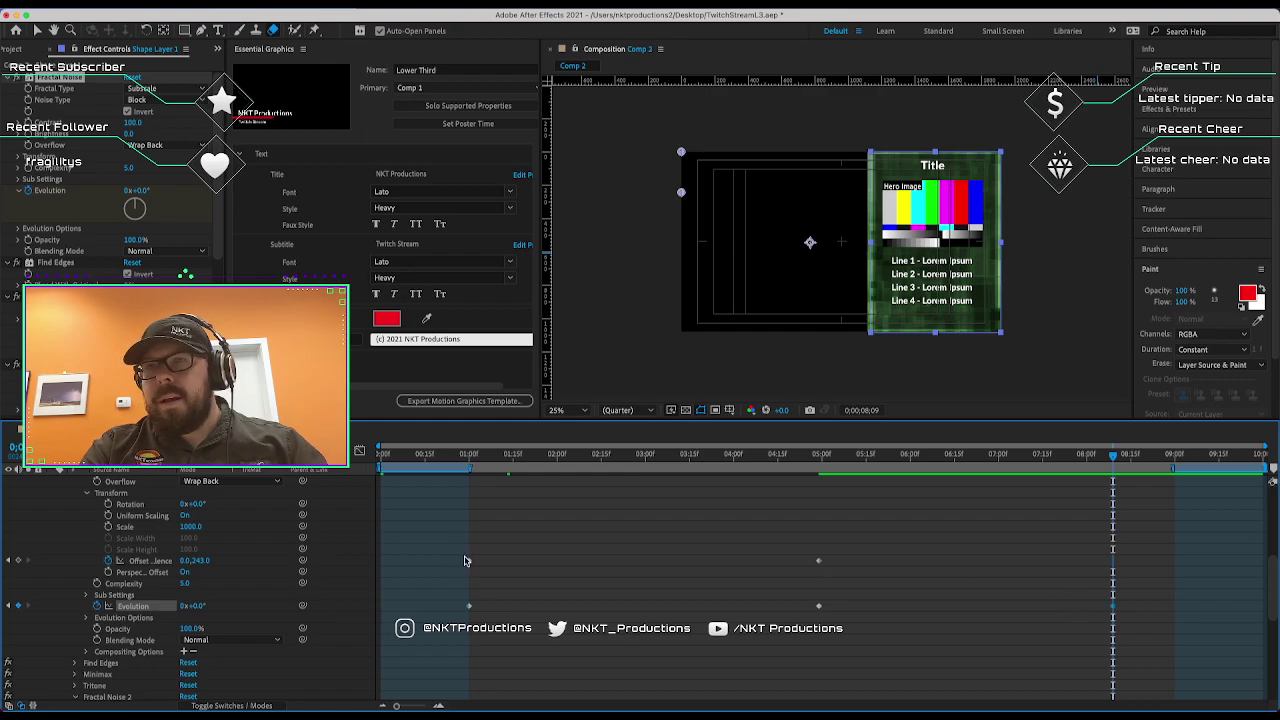
click(469, 562)
key(ctrl+v)
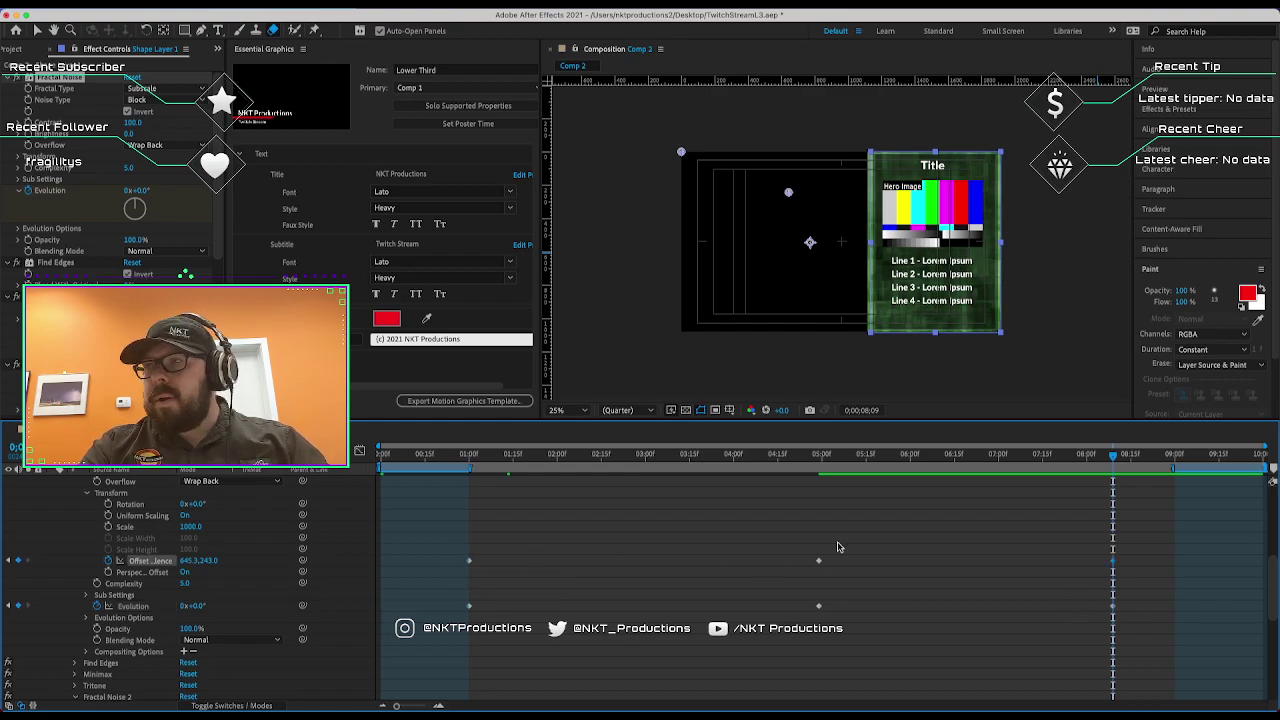
Shift the pasted noise keyframes to about 9;00 and scrub back to check the animation.
drag(1077, 521, 1128, 646)
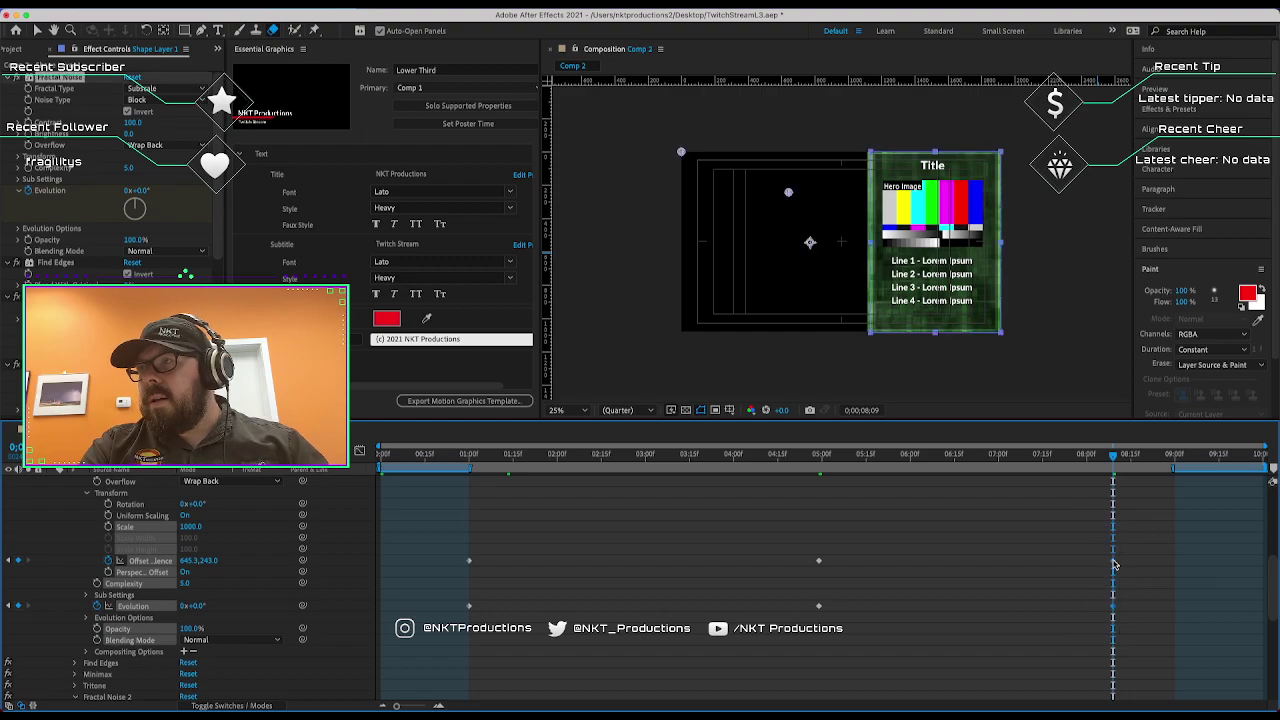
drag(1115, 562, 1176, 568)
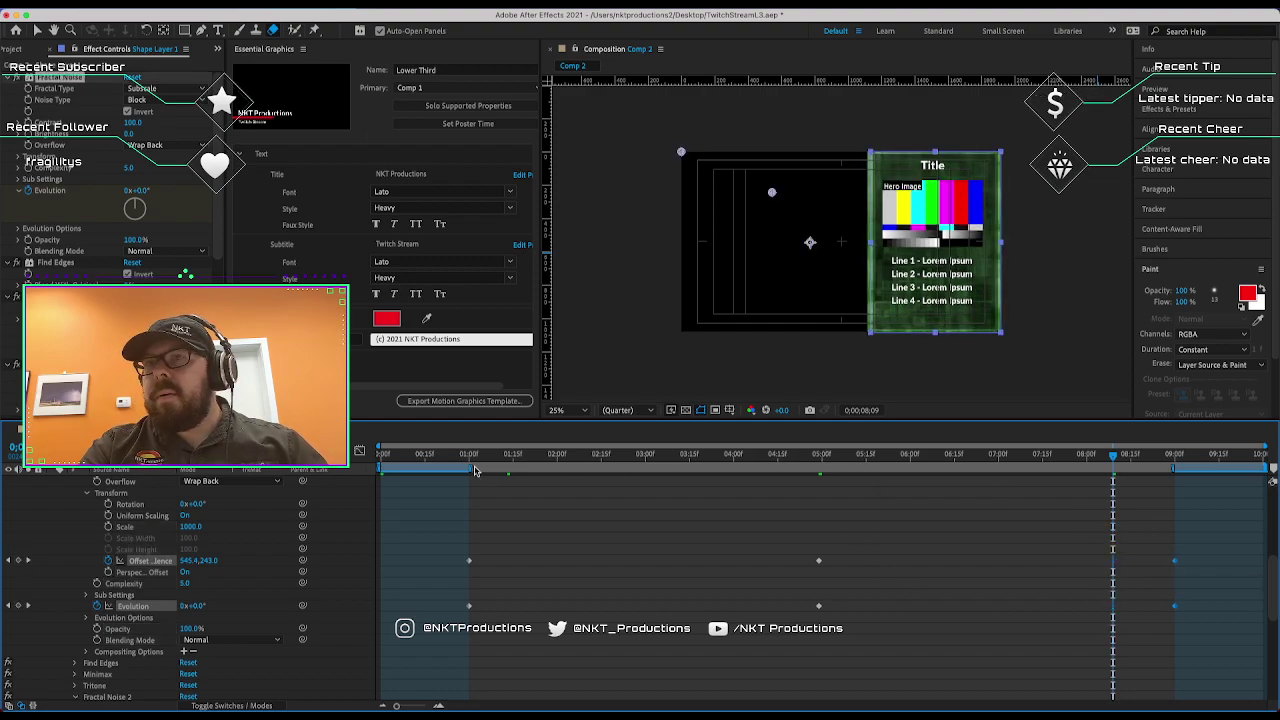
drag(474, 456, 1169, 456)
scroll(78, 490, up, 6)
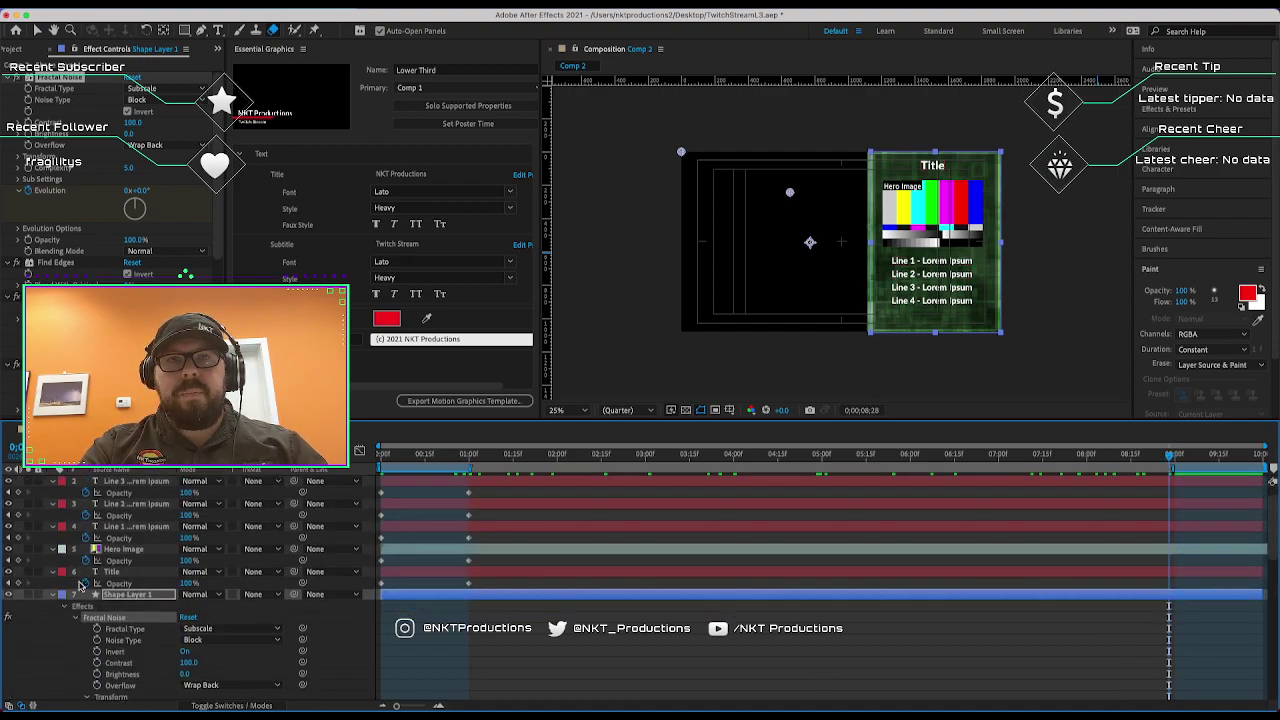
Keyframe Shape Layer 1's Opacity at 100% at 9;00 and 0% at the comp's end.
click(53, 595)
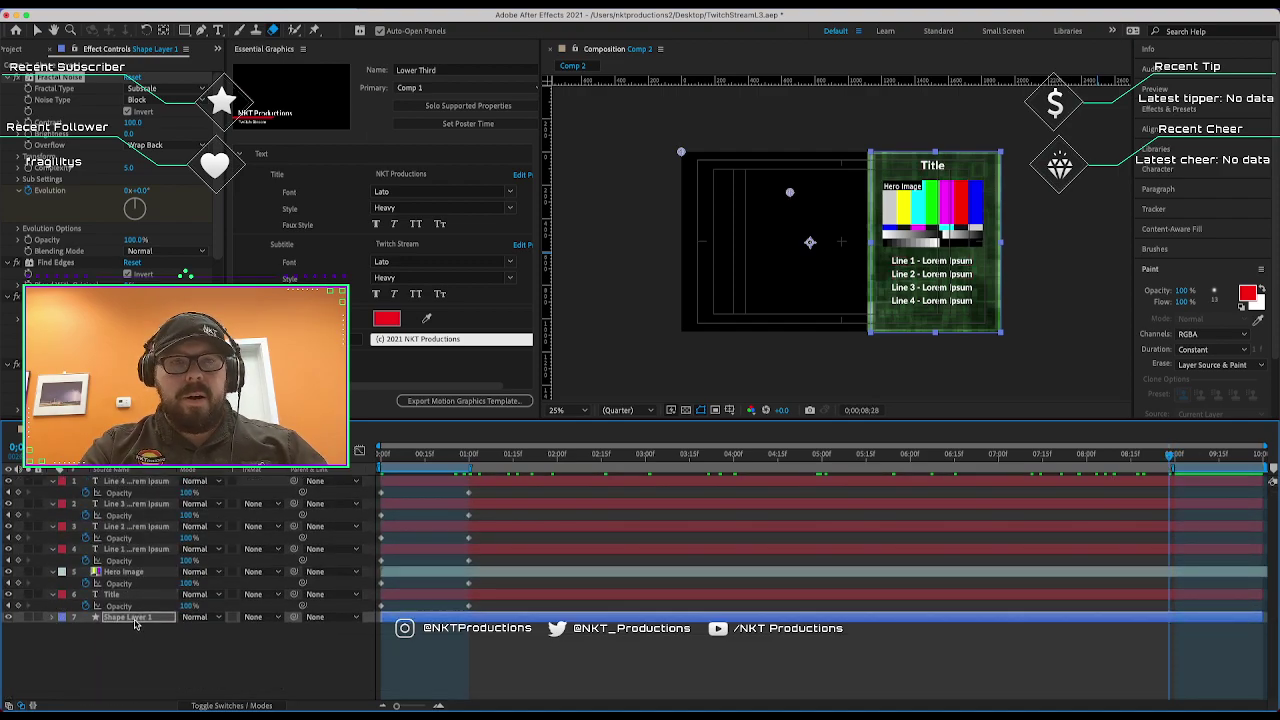
key(t)
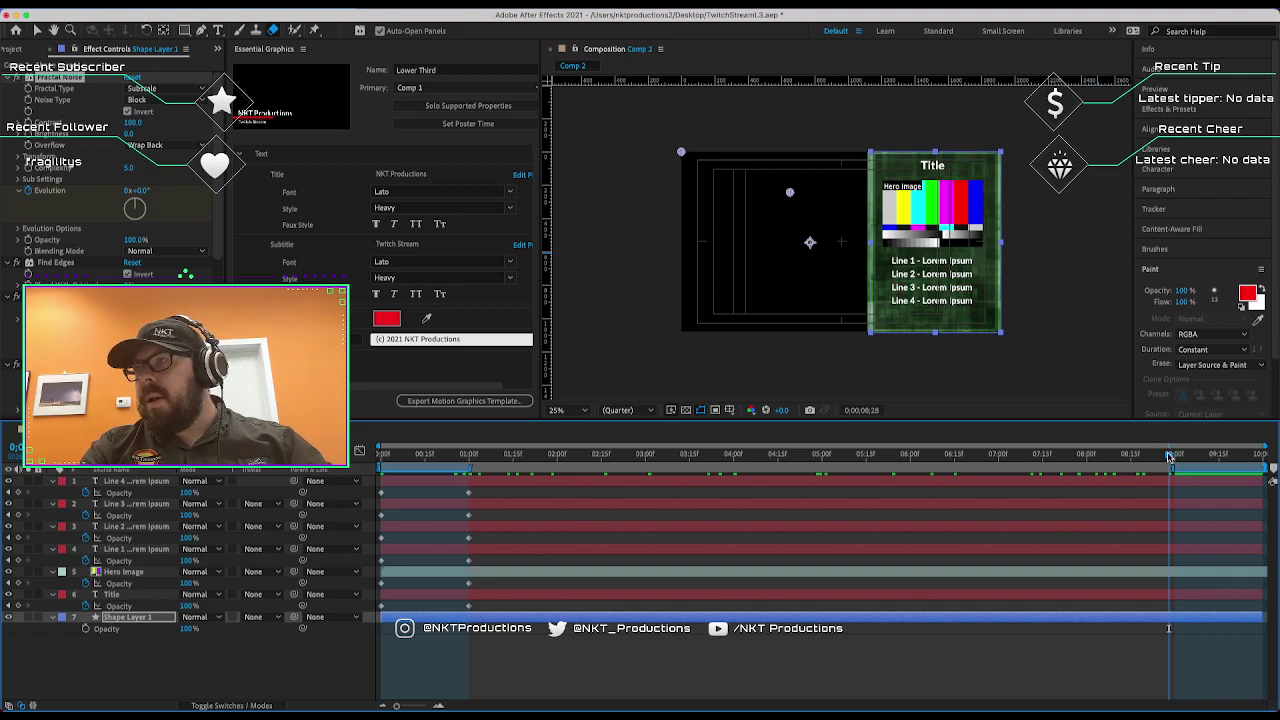
drag(1170, 458, 1175, 457)
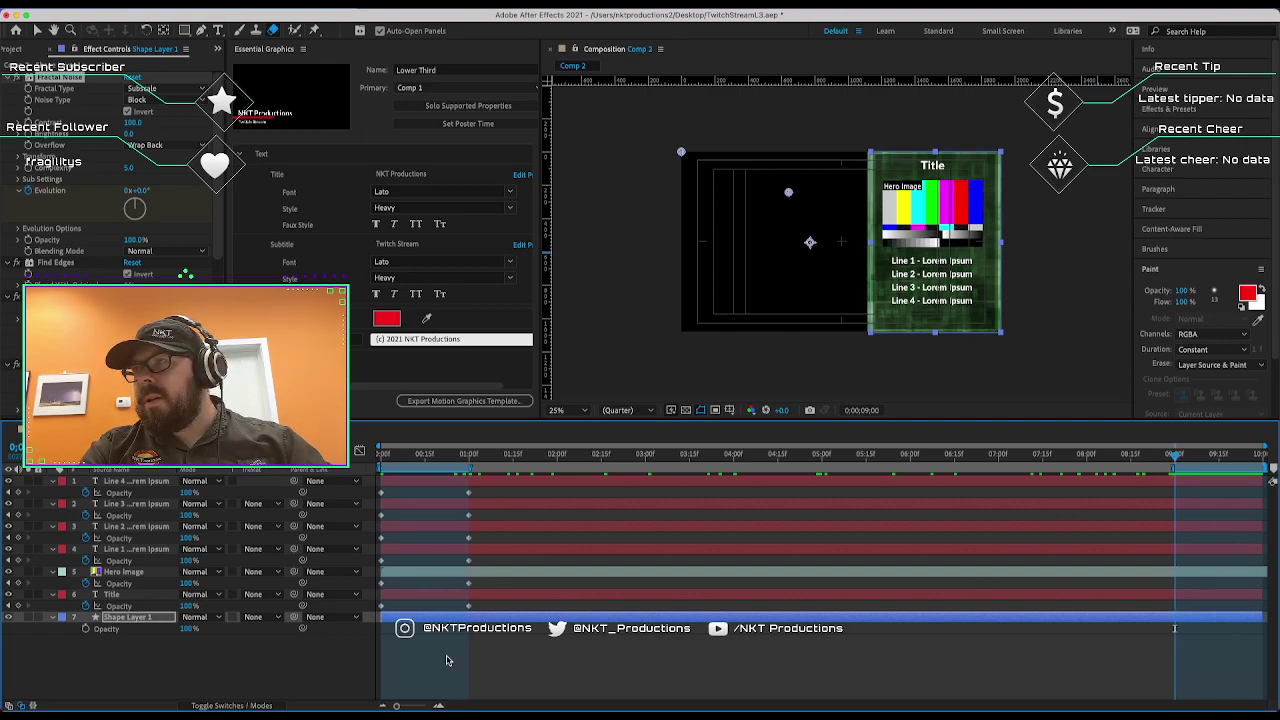
click(85, 629)
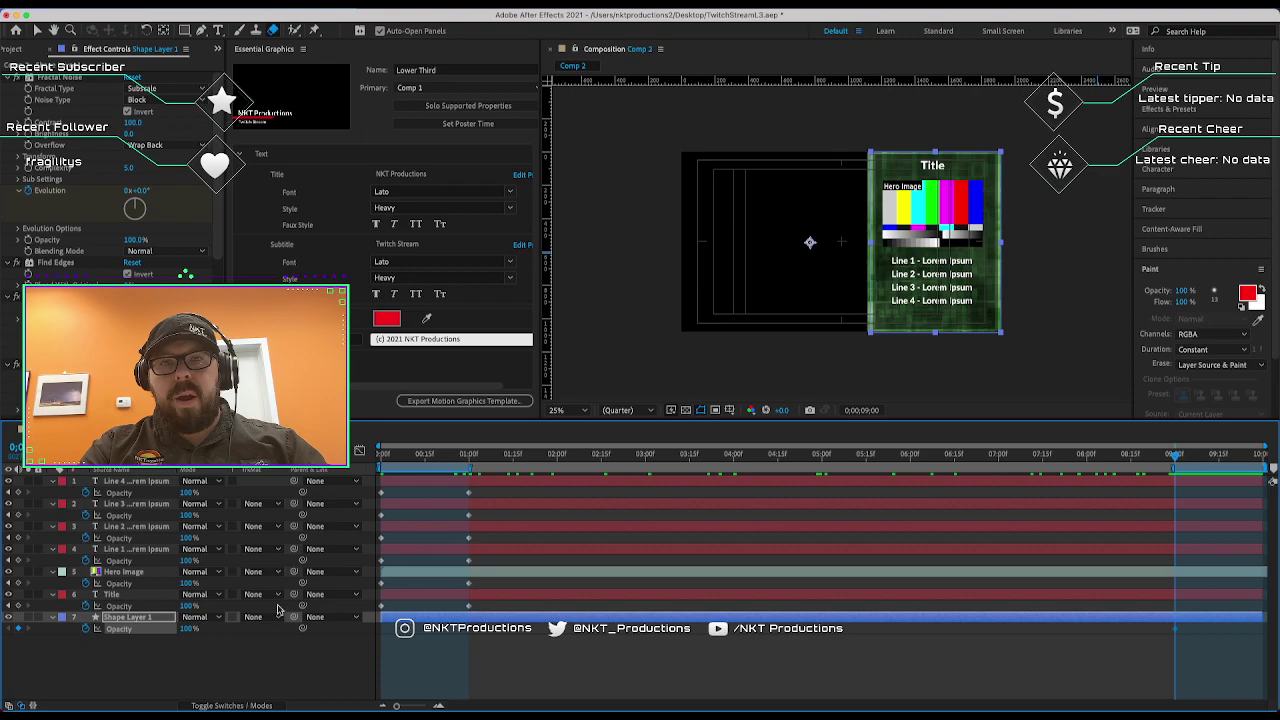
drag(1258, 455, 1276, 458)
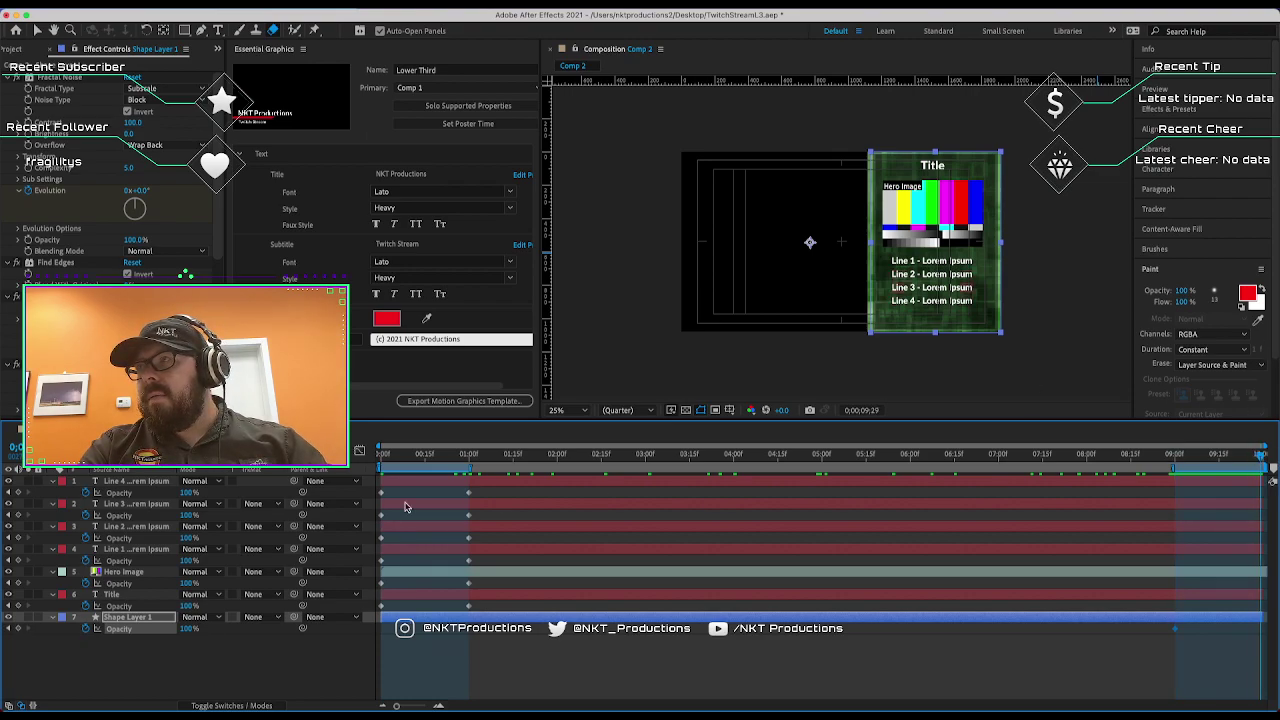
click(187, 629)
text(0)
key(Return)
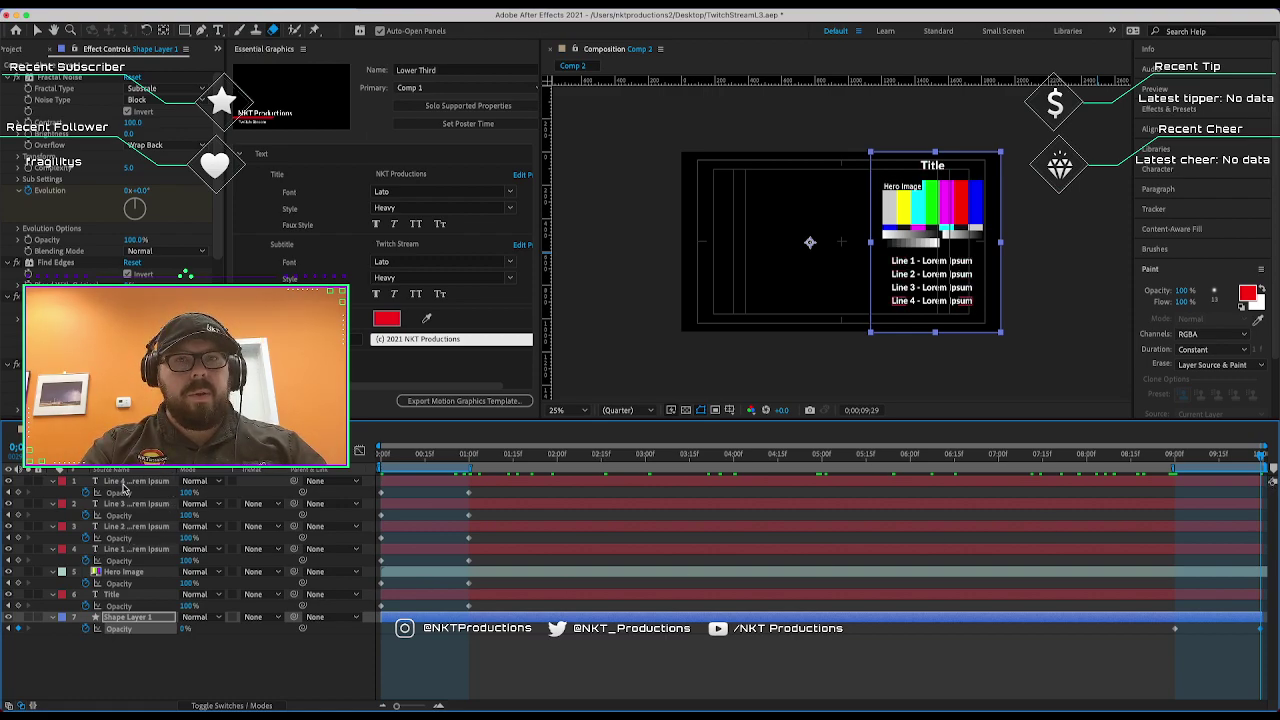
Fade the Line 4 through Title layers from full opacity at 9;00 to 0% at the end.
click(124, 485)
shift+click(136, 596)
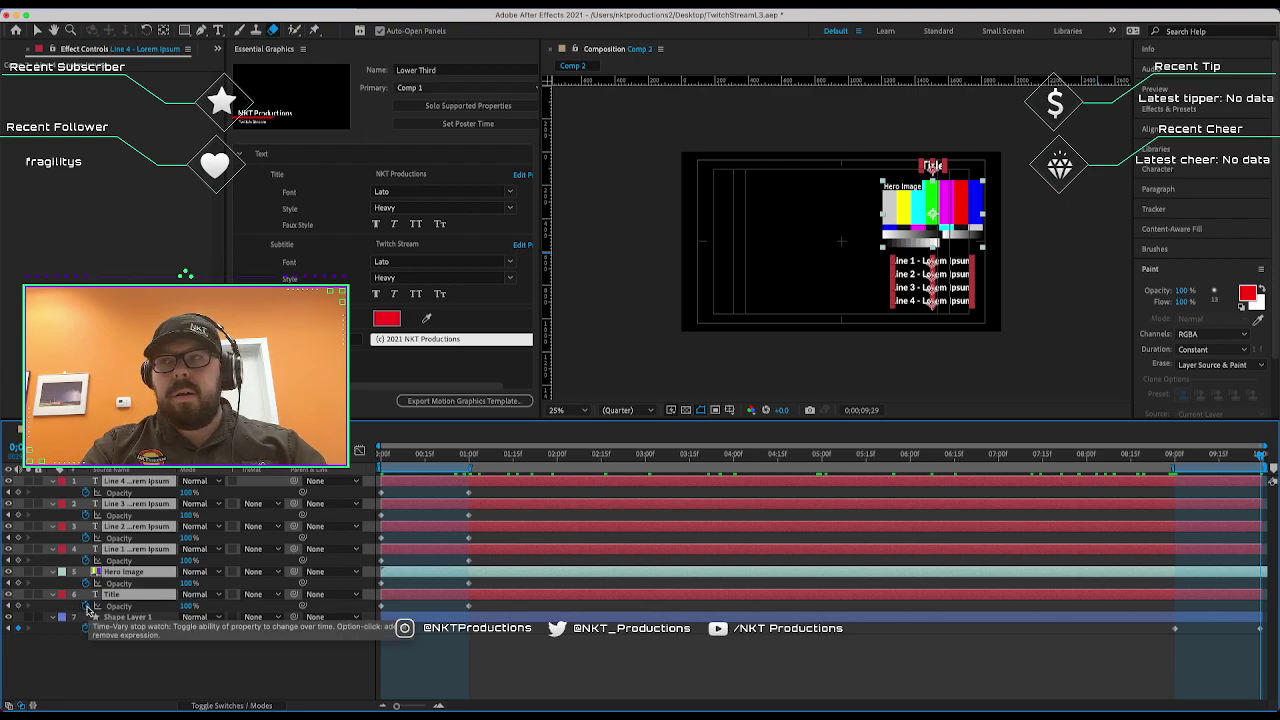
click(1176, 460)
click(1175, 460)
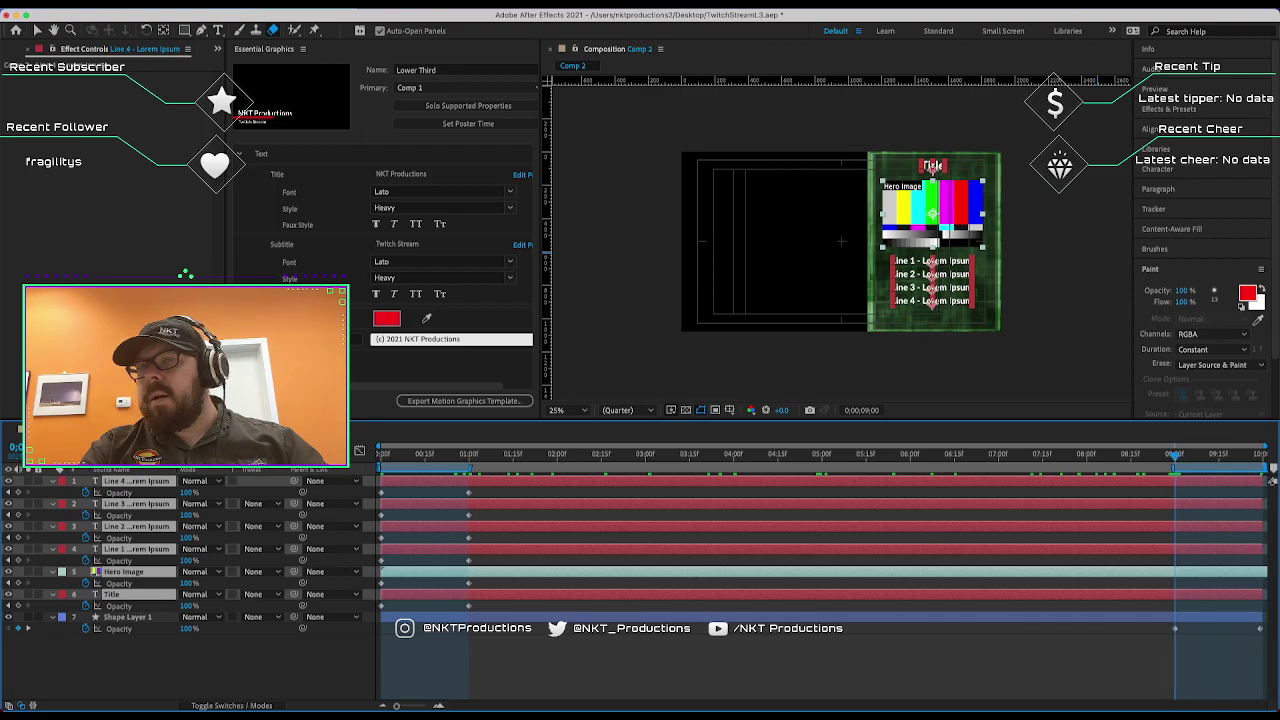
click(17, 562)
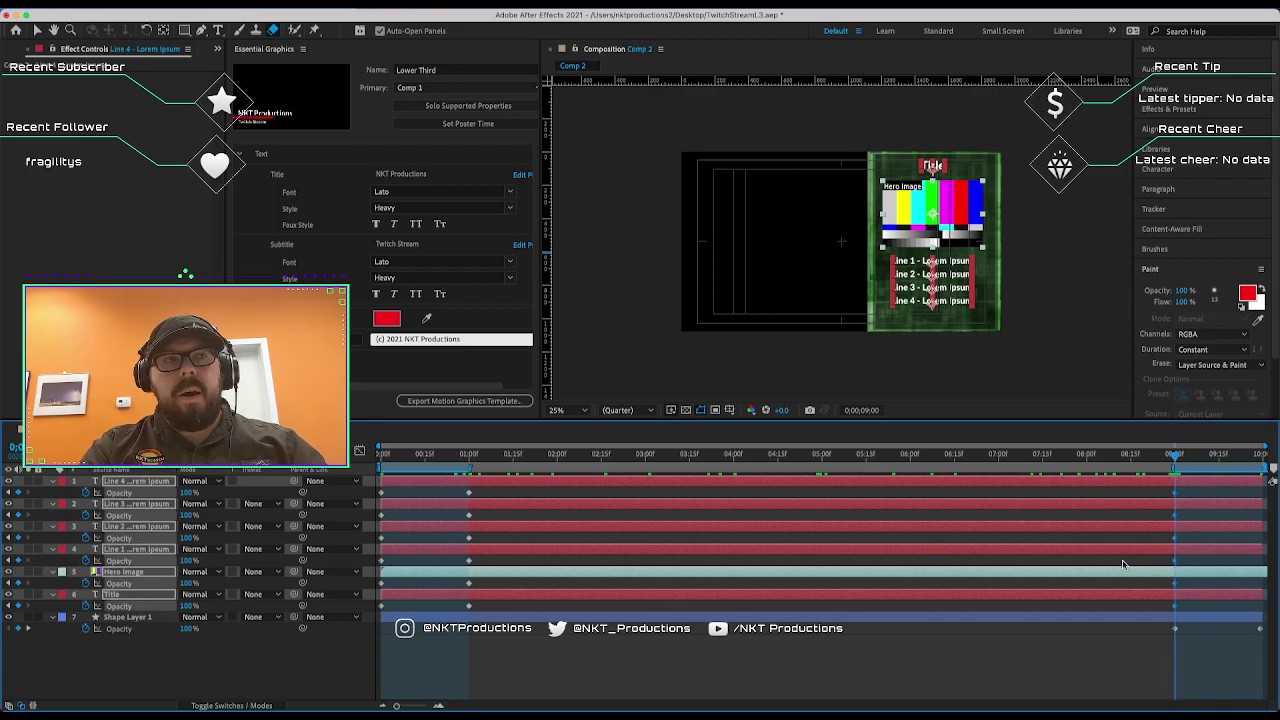
click(1254, 464)
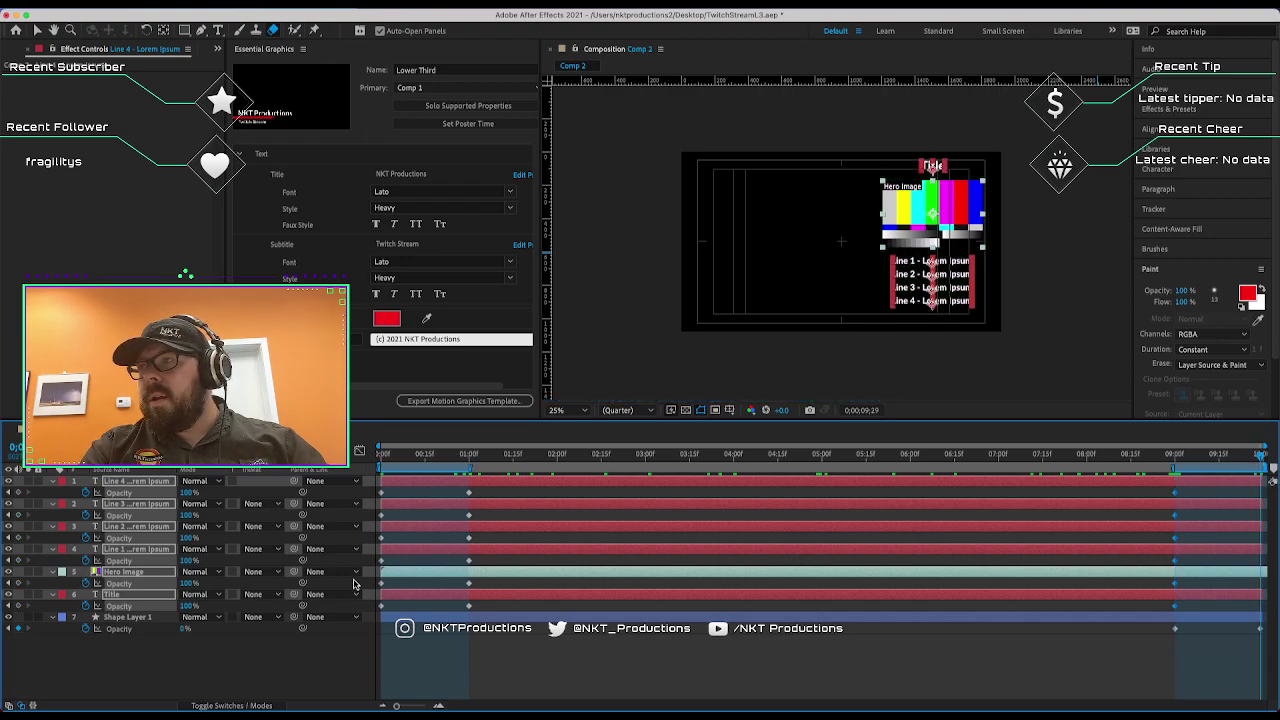
click(186, 560)
text(0)
key(Return)
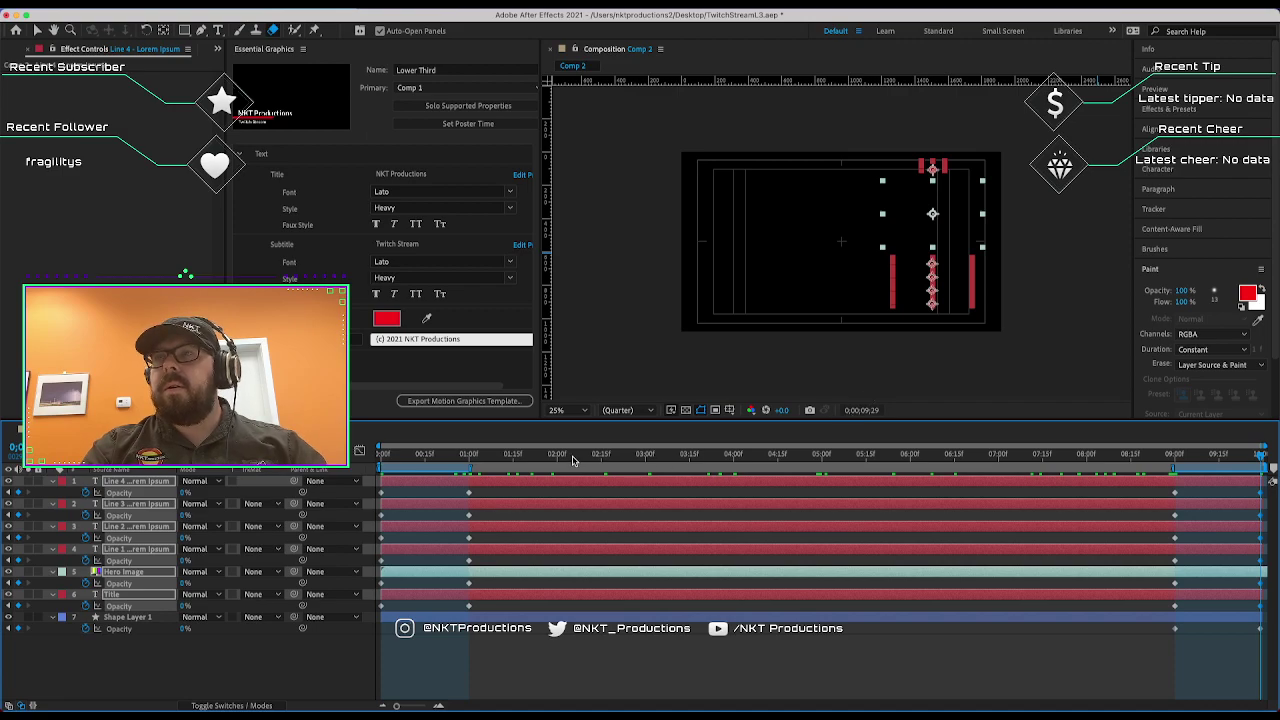
Preview the animation from the start of the comp.
drag(560, 460, 360, 460)
click(623, 360)
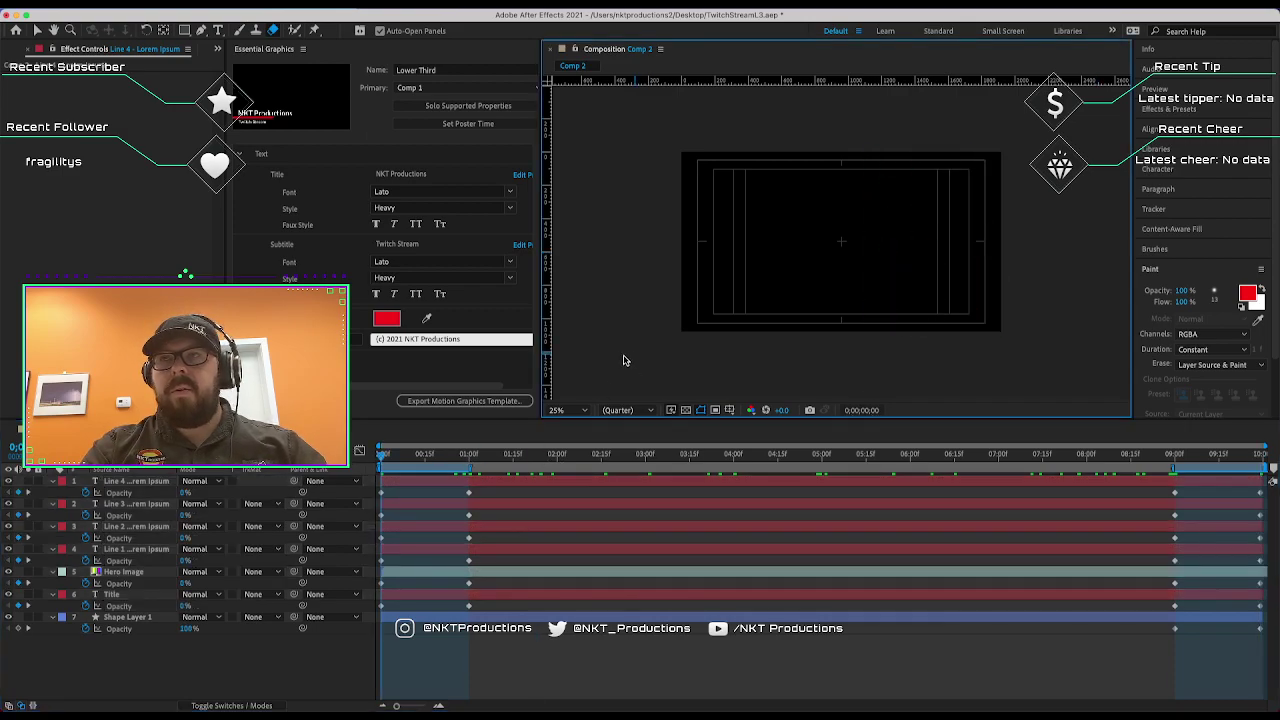
key(space)
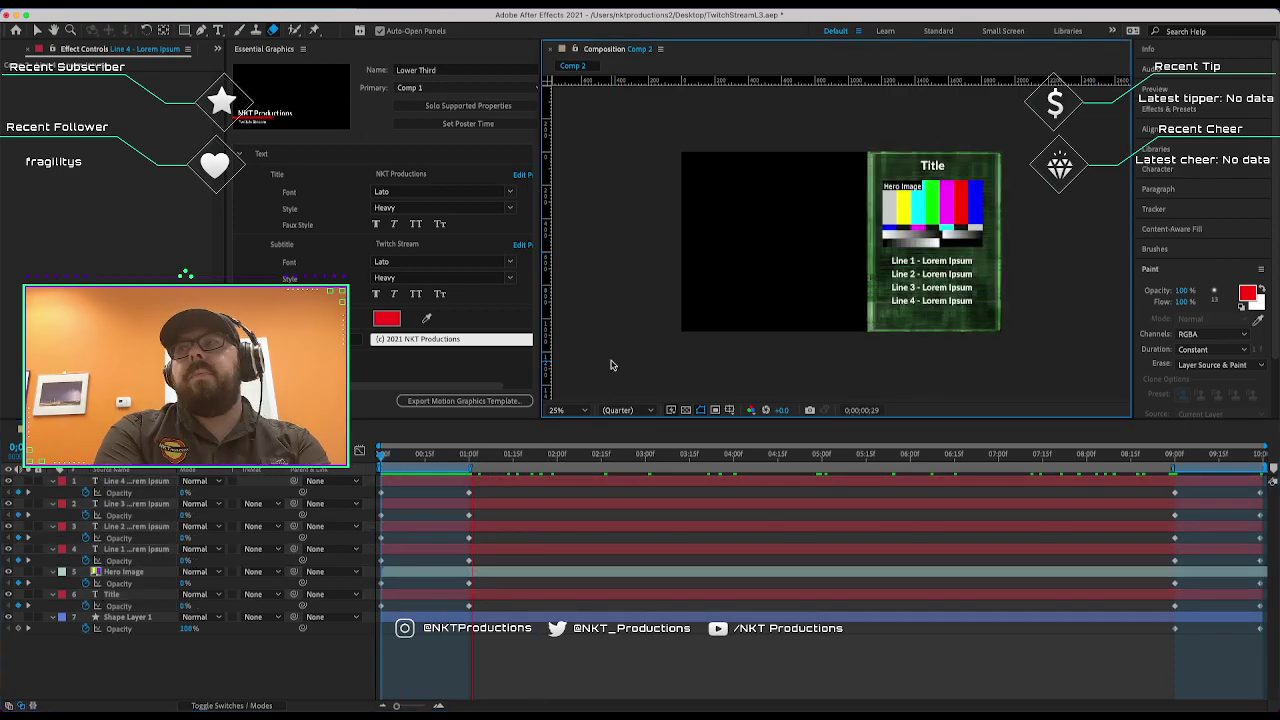
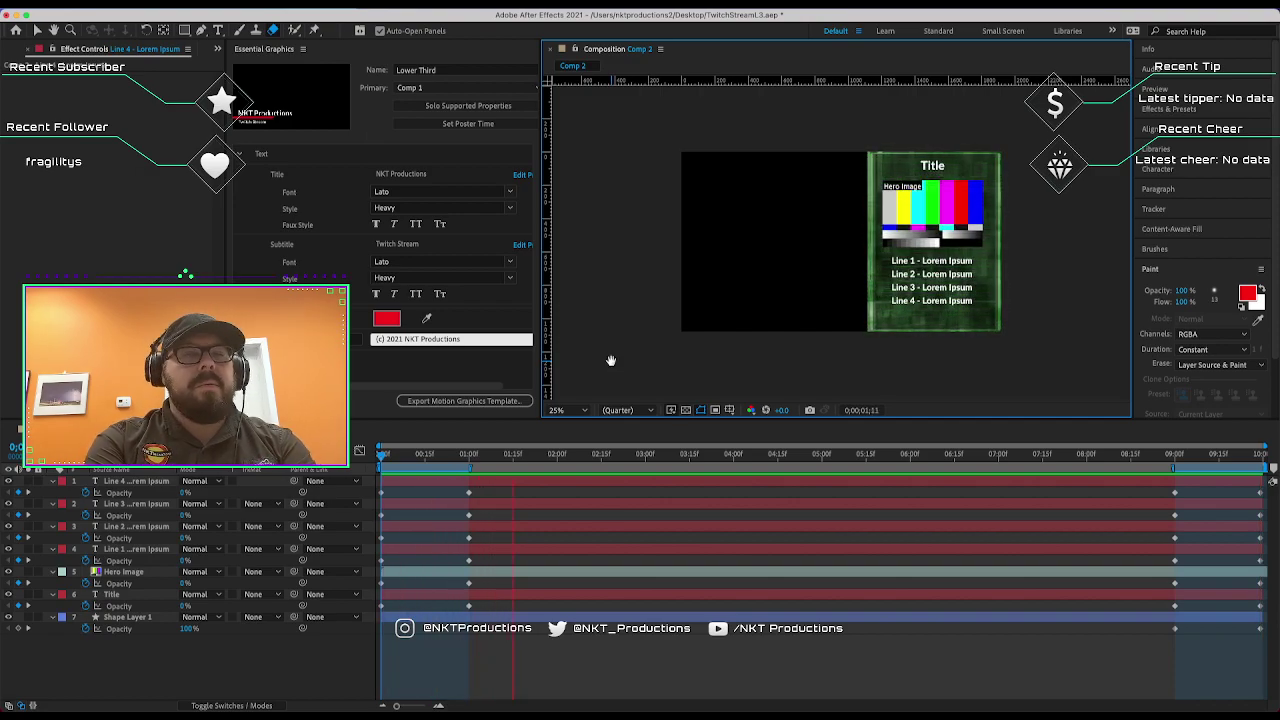
Close Comp 1 and make Comp 2 the template's primary composition.
click(431, 365)
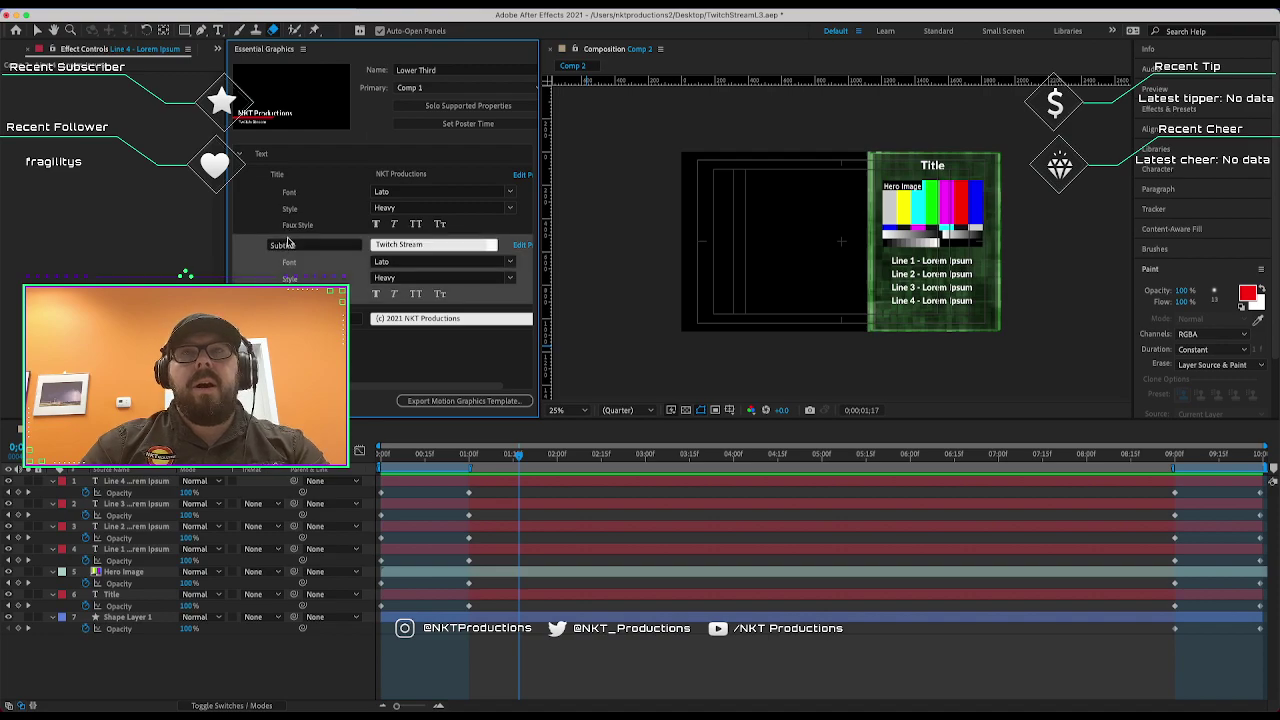
key(Delete)
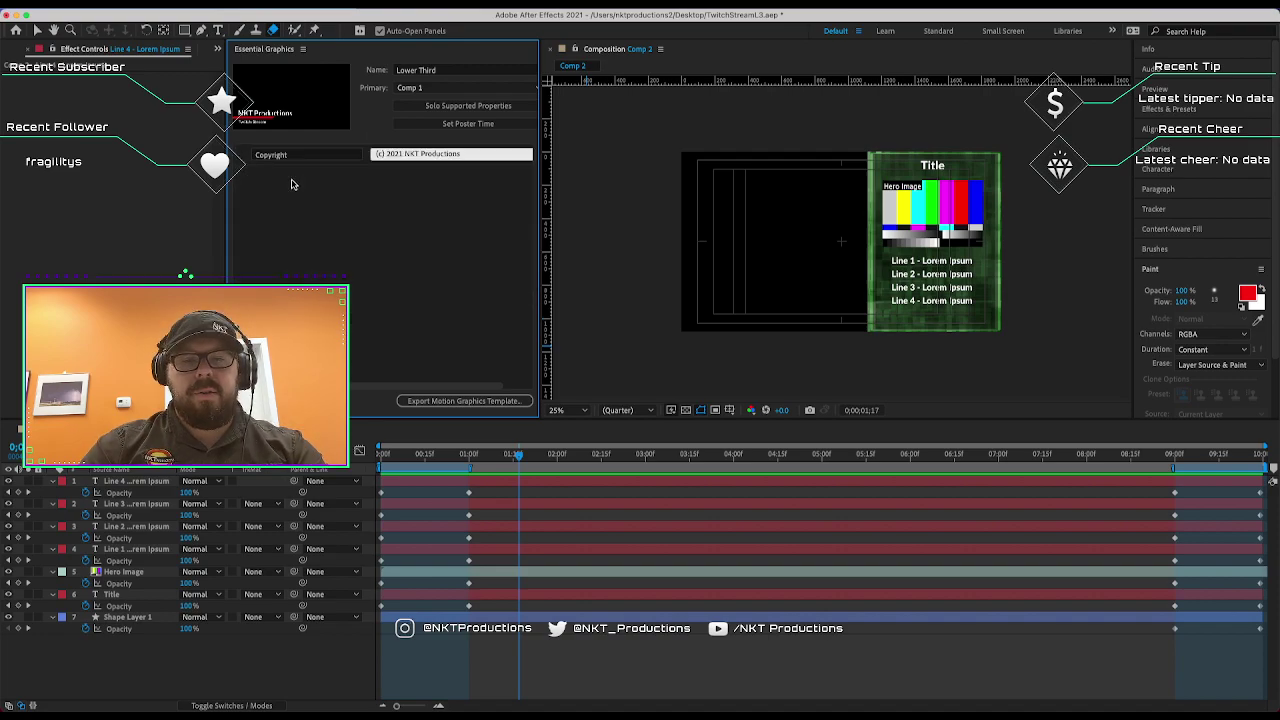
click(410, 88)
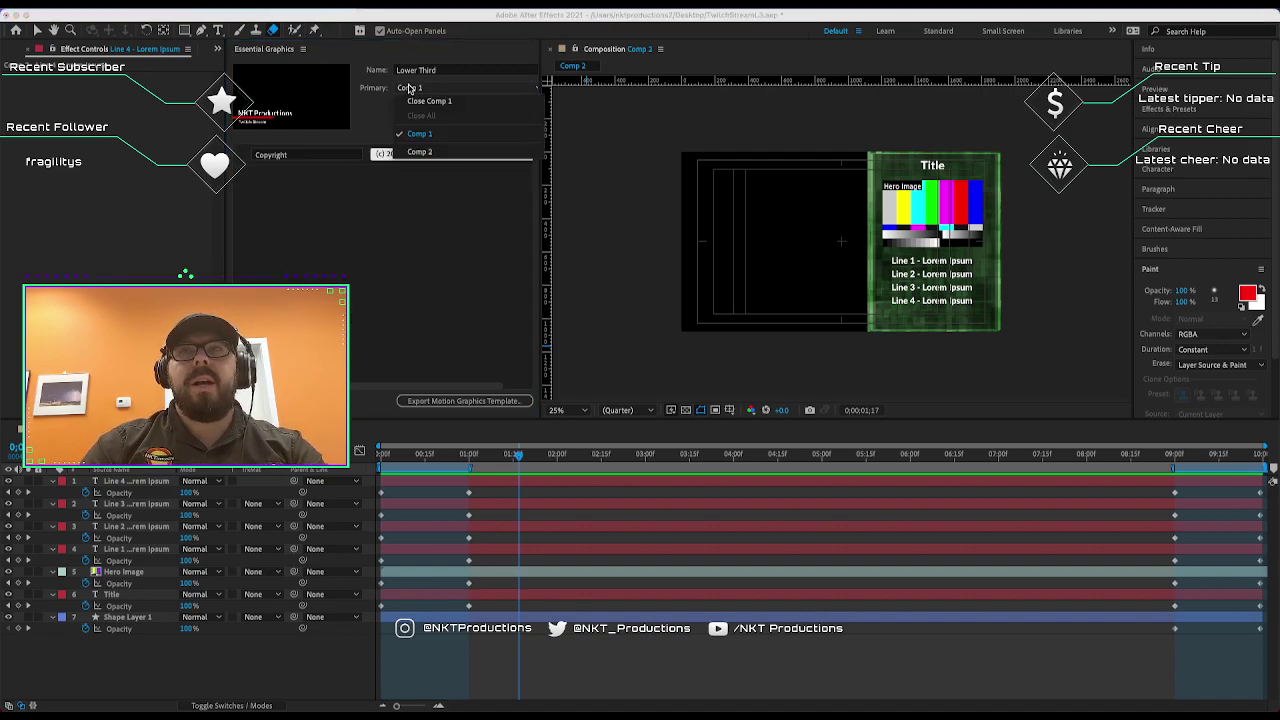
click(415, 101)
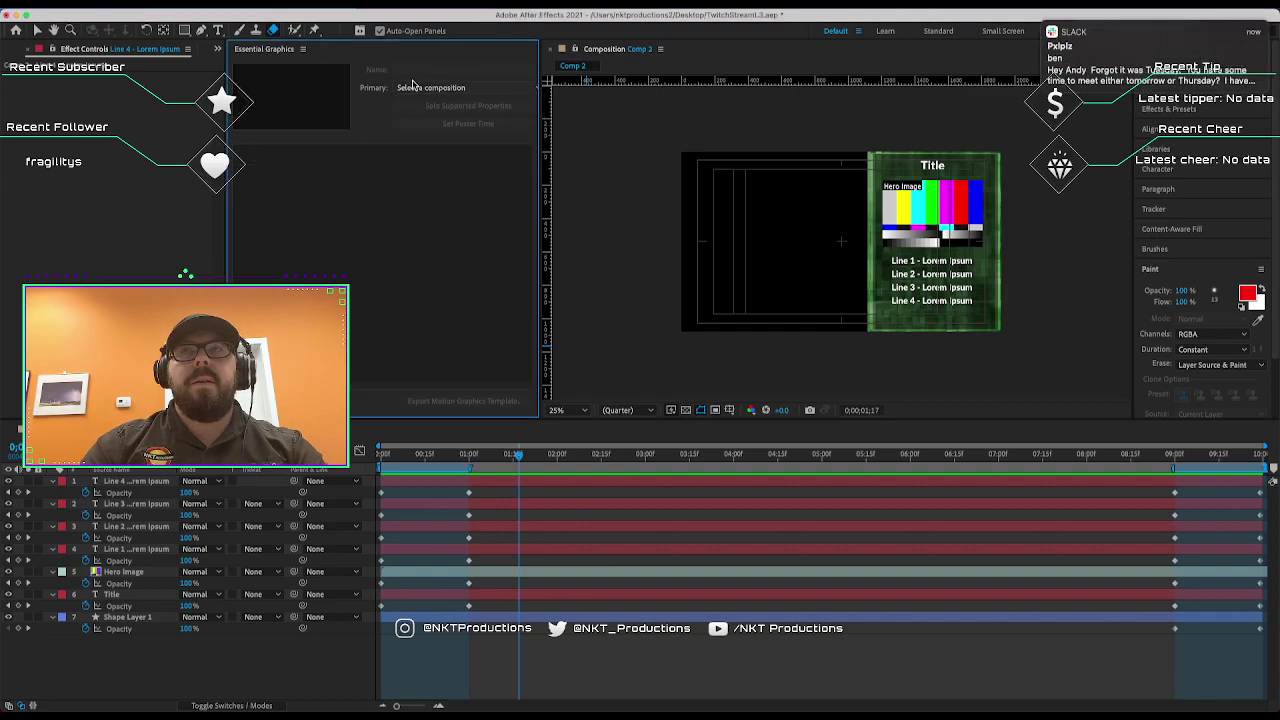
click(410, 88)
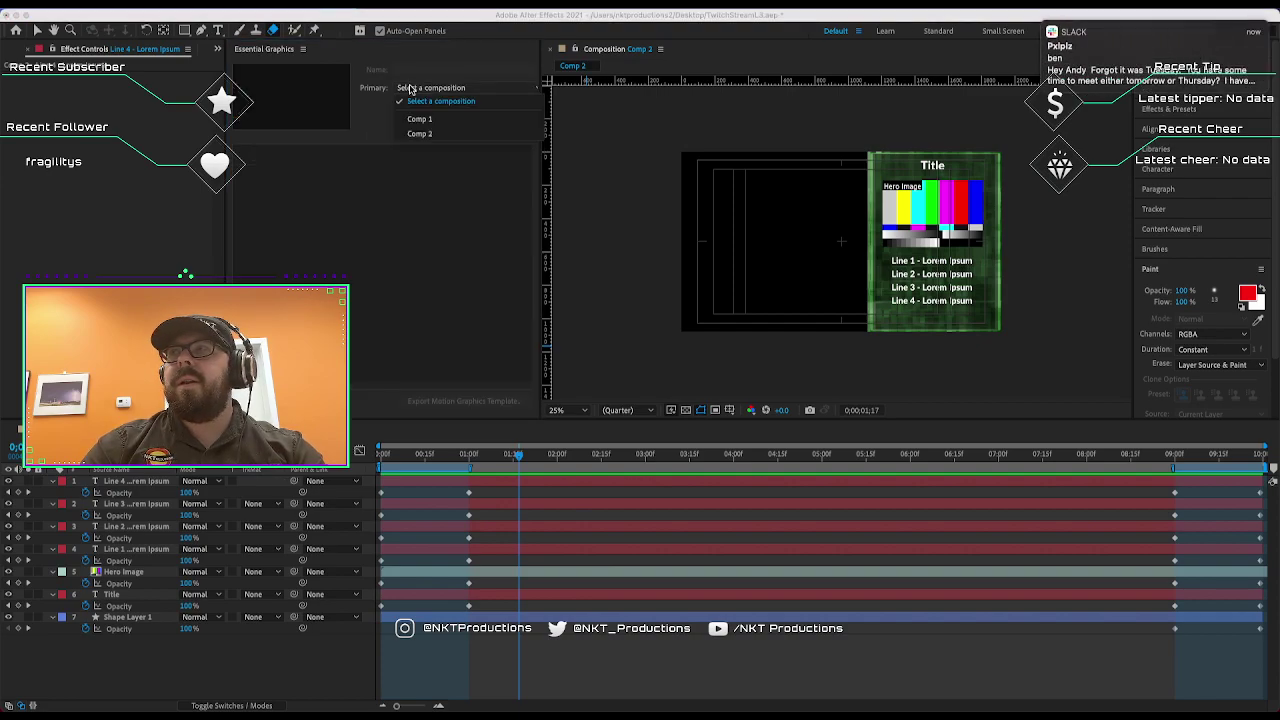
click(419, 134)
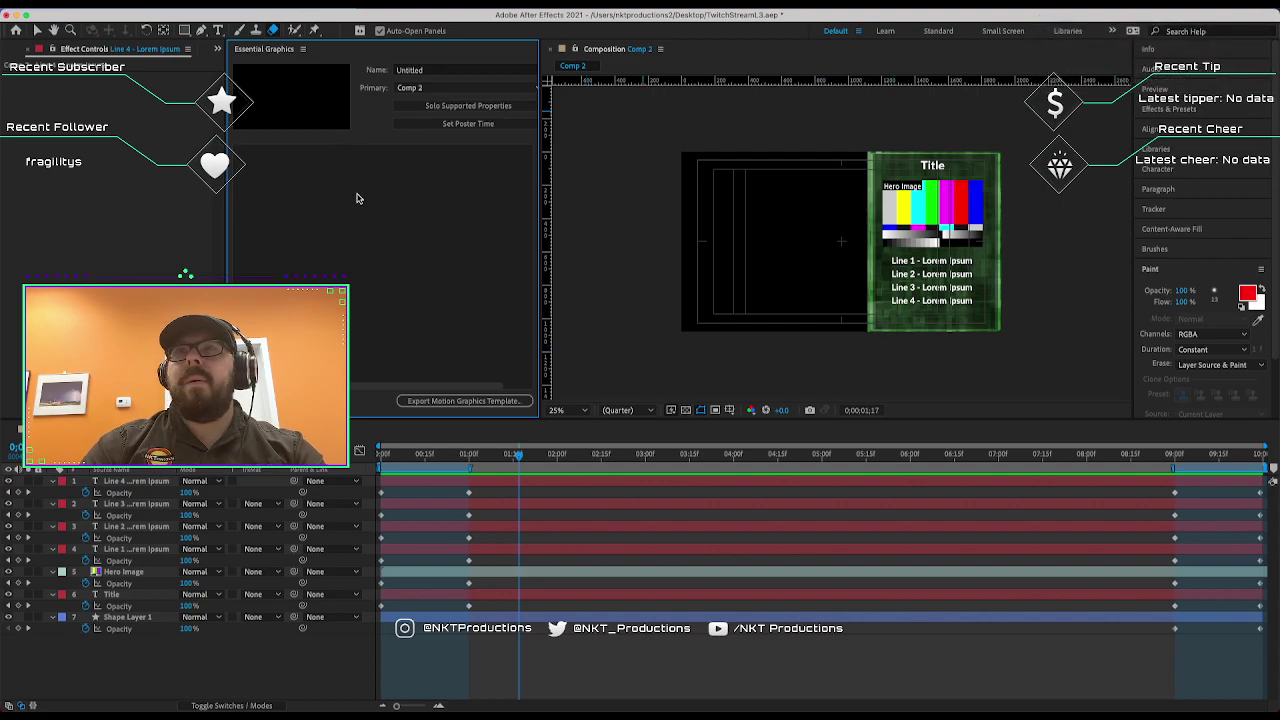
Name the Essential Graphics template Sidebar.
click(400, 70)
text(Sidebar)
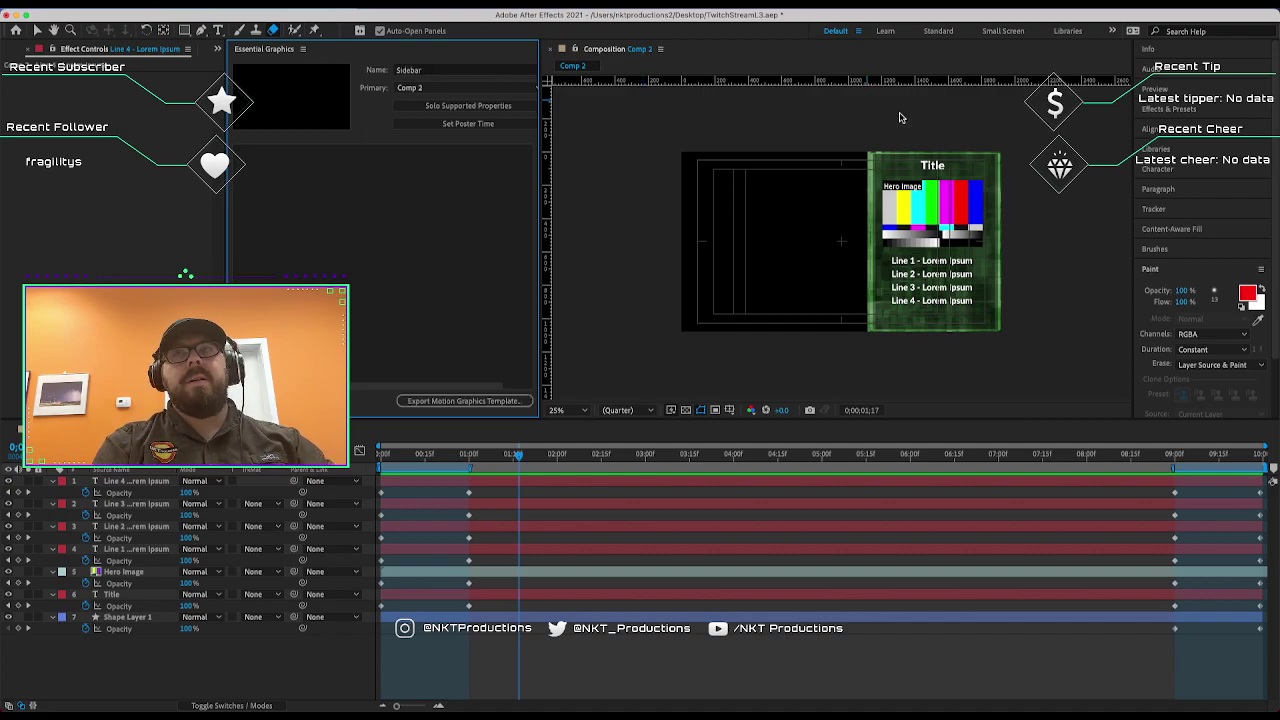
click(611, 334)
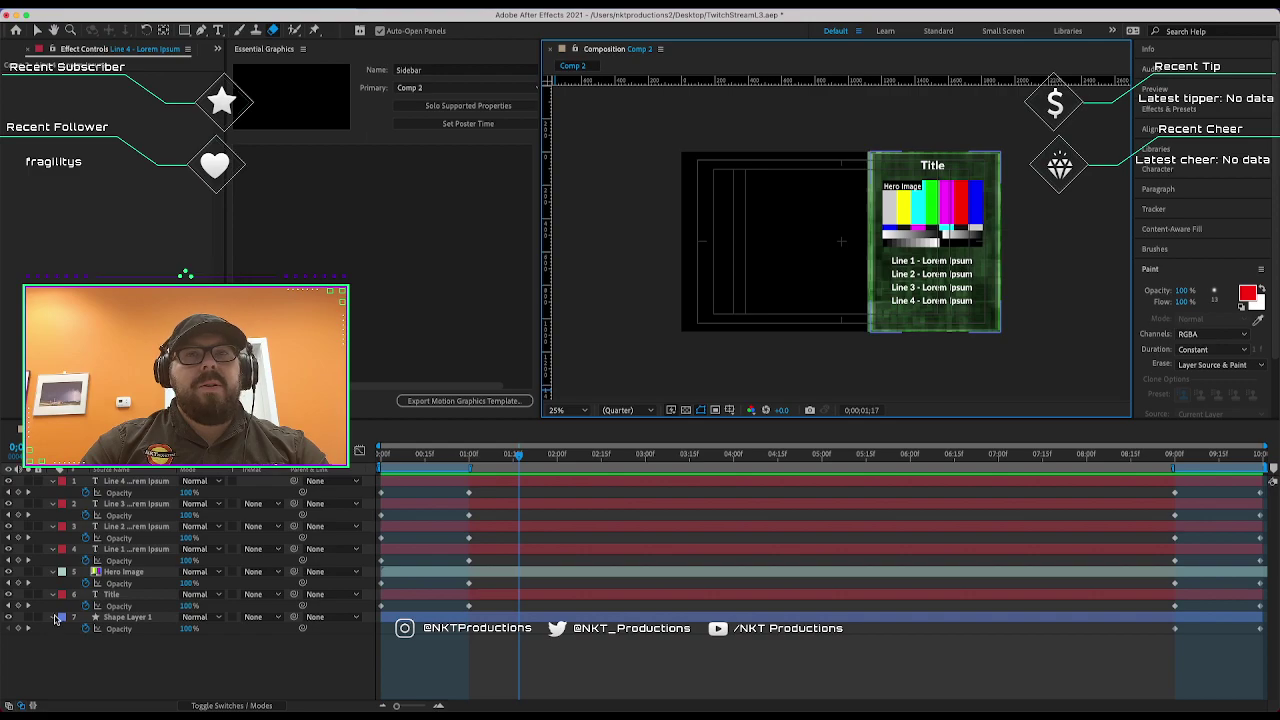
Collapse the layer properties and rename Shape Layer 1 to Background.
click(54, 617)
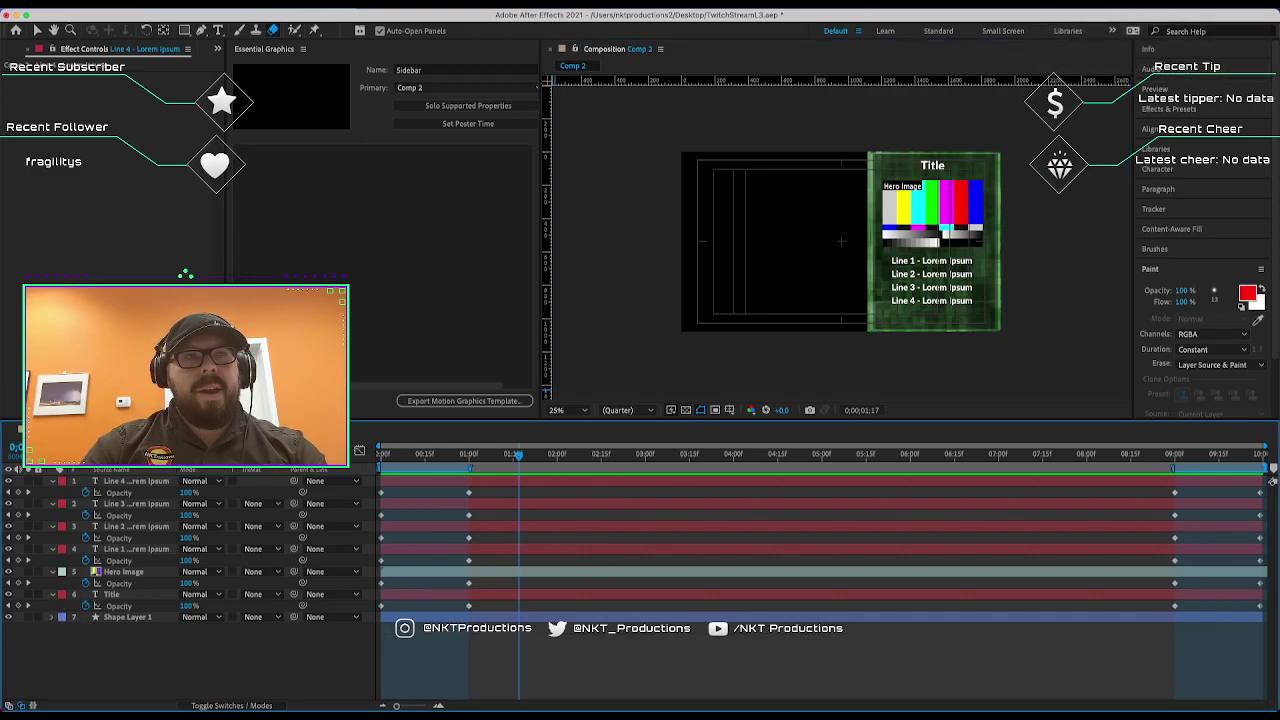
click(158, 617)
drag(100, 608, 93, 497)
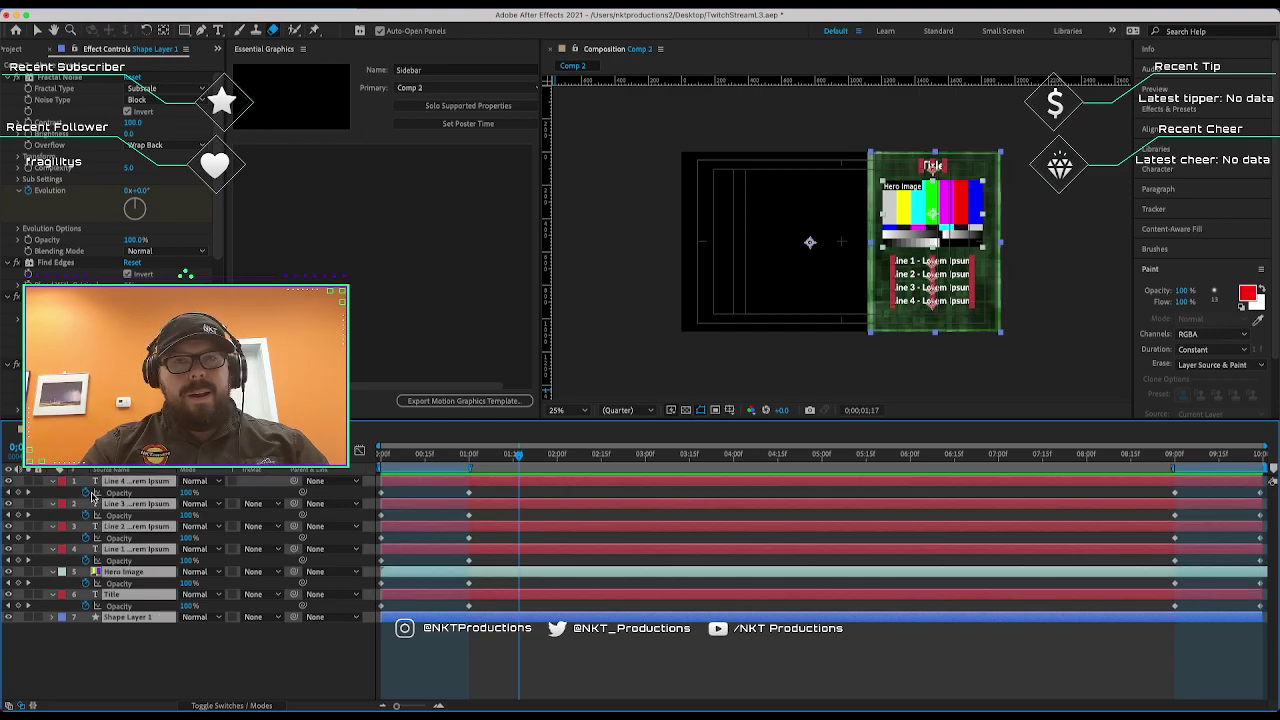
click(52, 481)
click(671, 373)
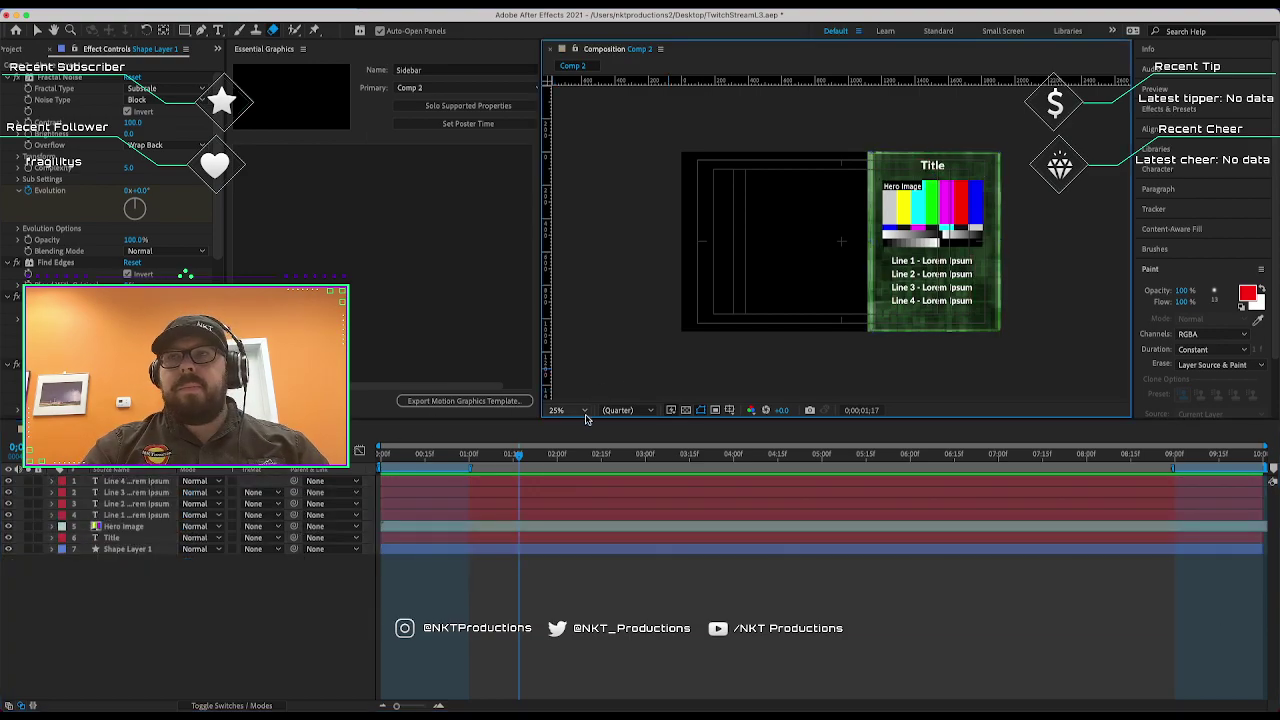
click(116, 550)
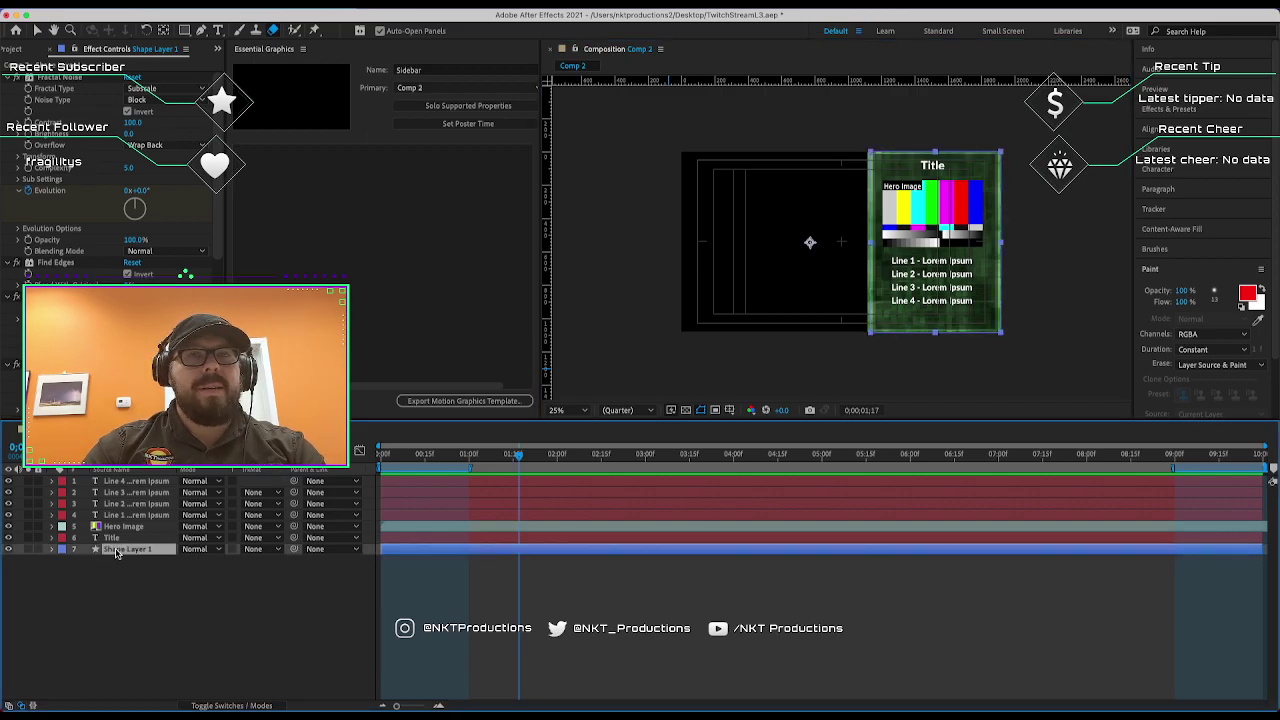
right_click(115, 557)
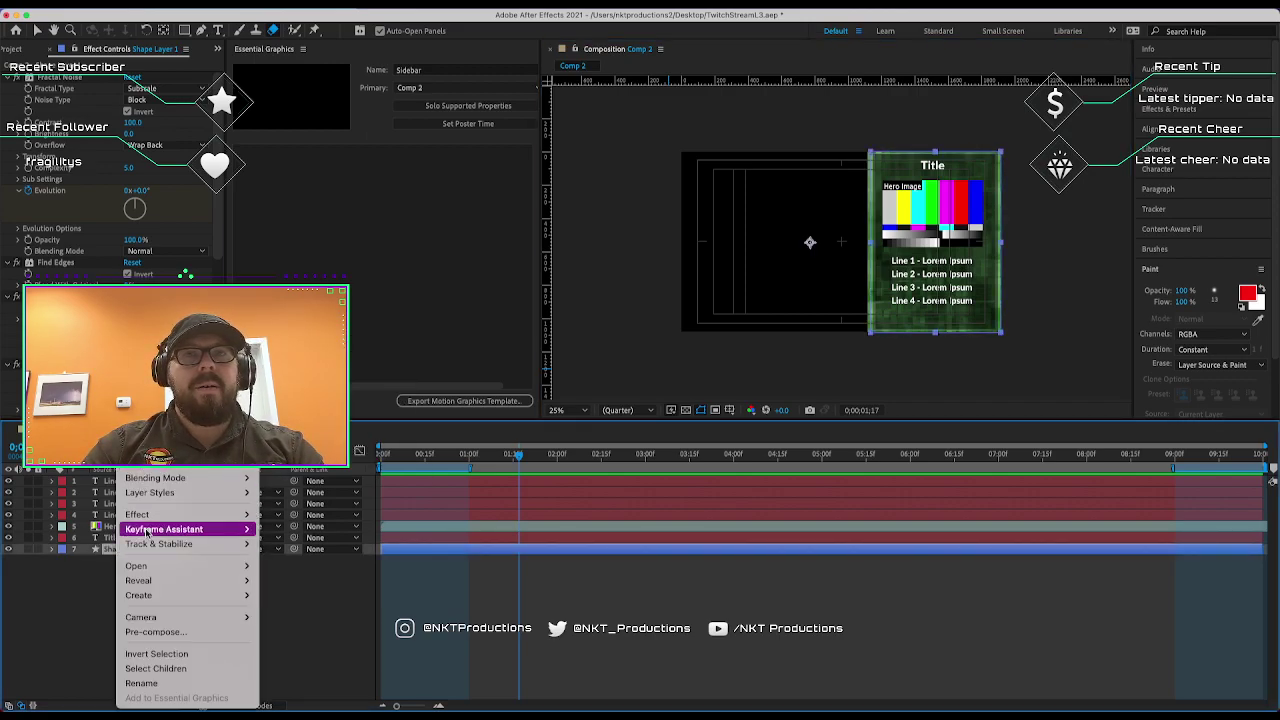
click(175, 686)
text(B)
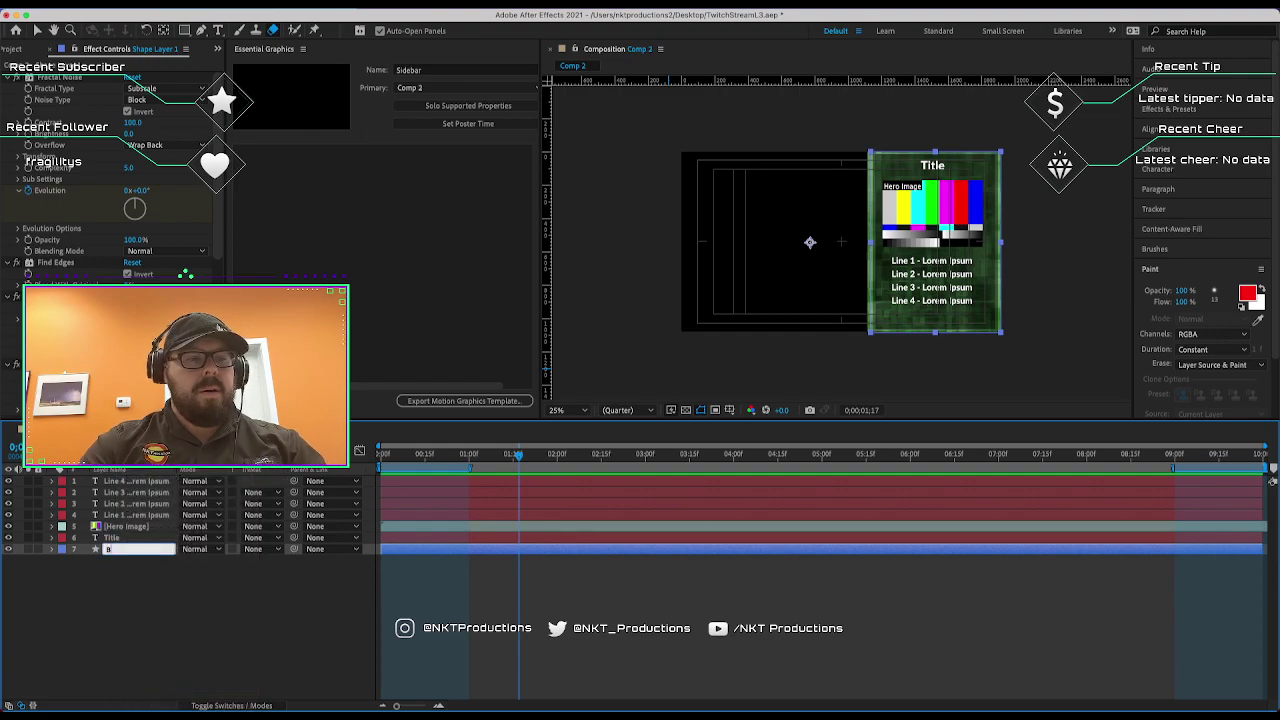
text(ackground)
key(Return)
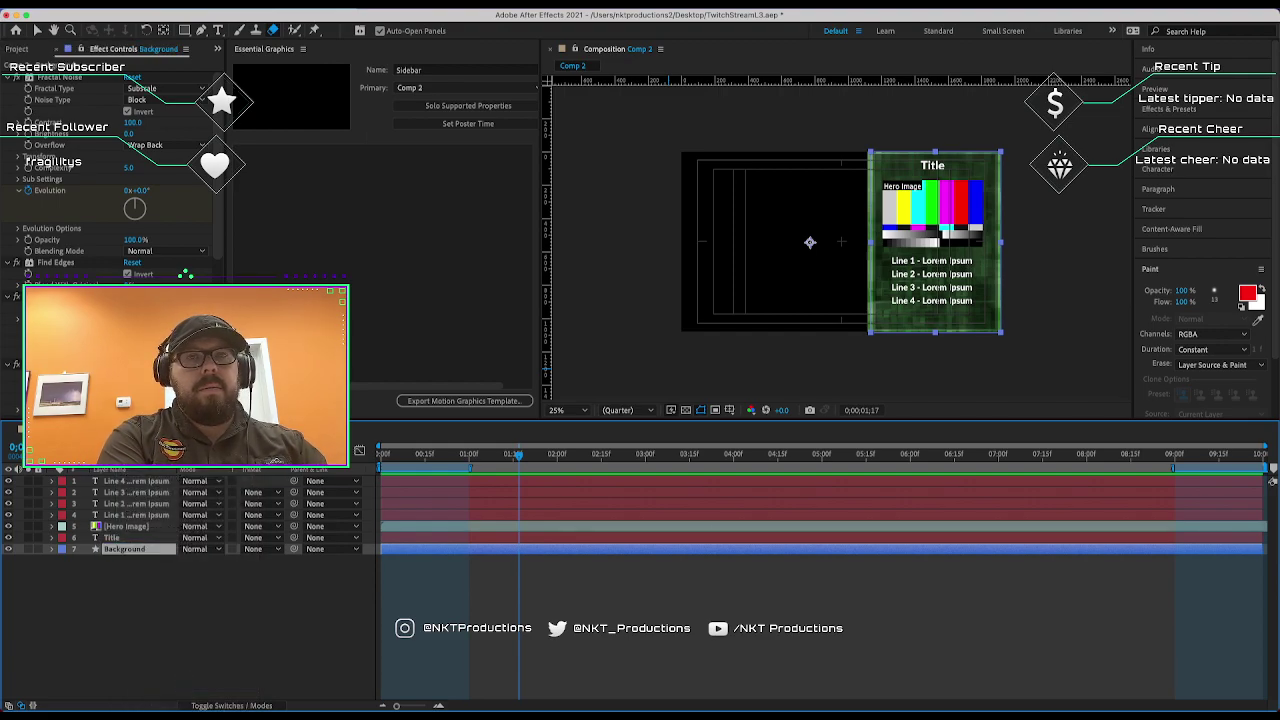
Add the Title layer's Source Text to the template as a field named Title.
click(115, 540)
click(53, 538)
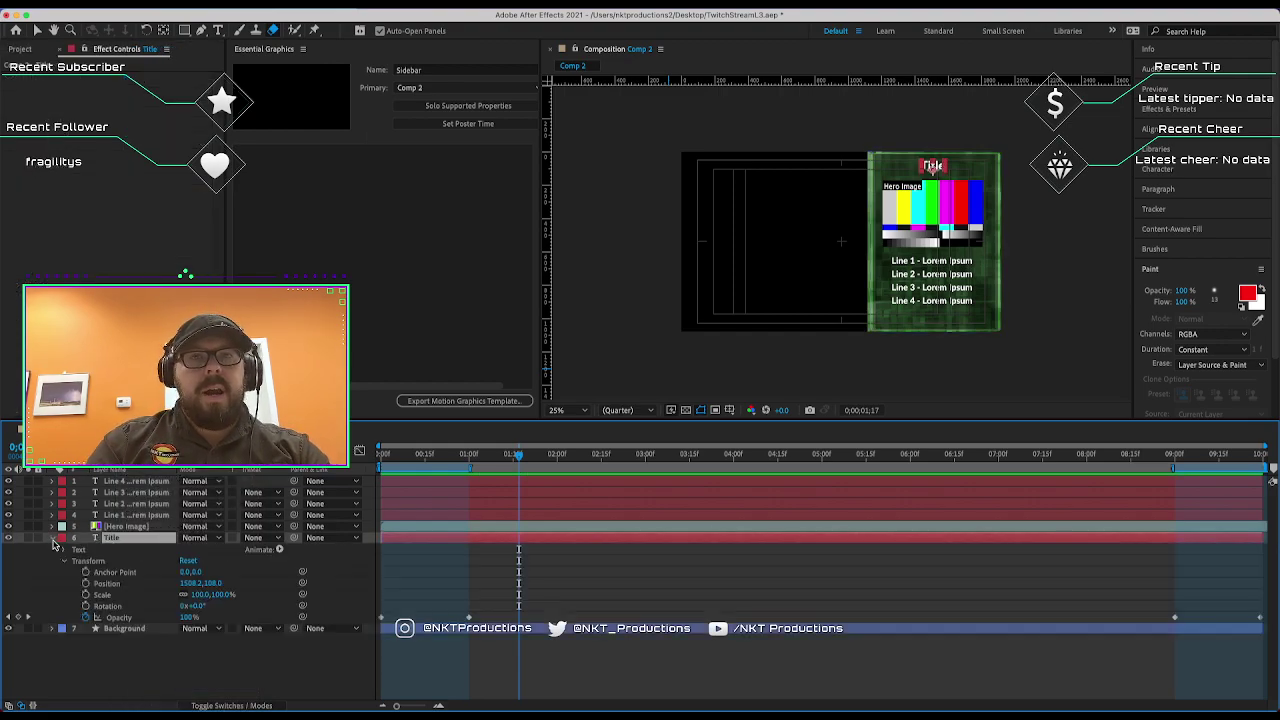
click(64, 550)
drag(105, 561, 335, 155)
text(T)
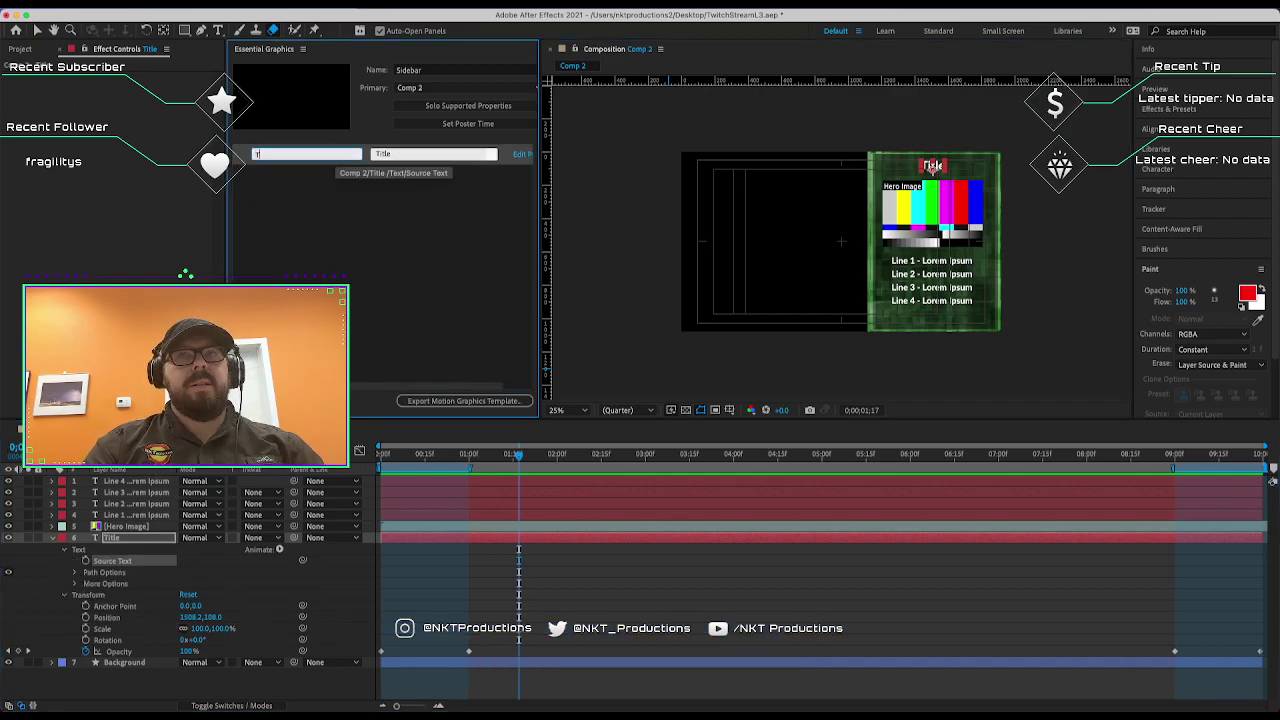
text(itle)
key(Return)
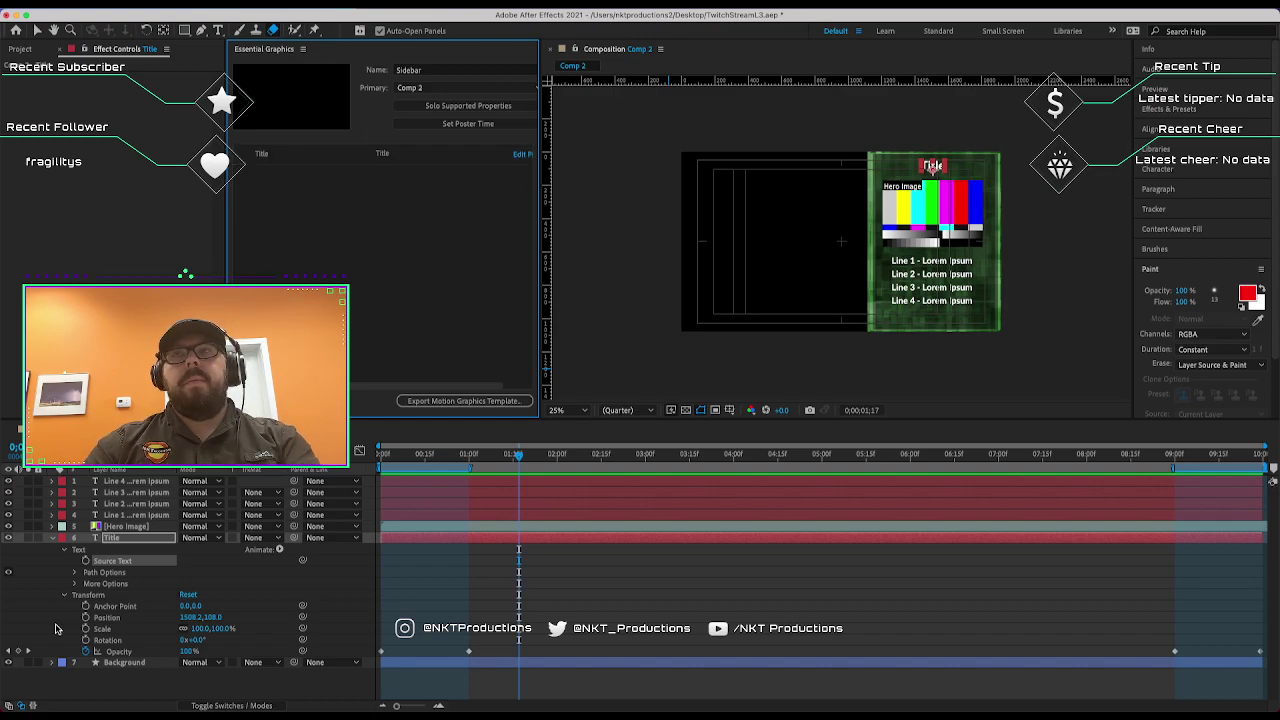
Add the Hero Image layer to the template, set to scale to fit.
click(110, 527)
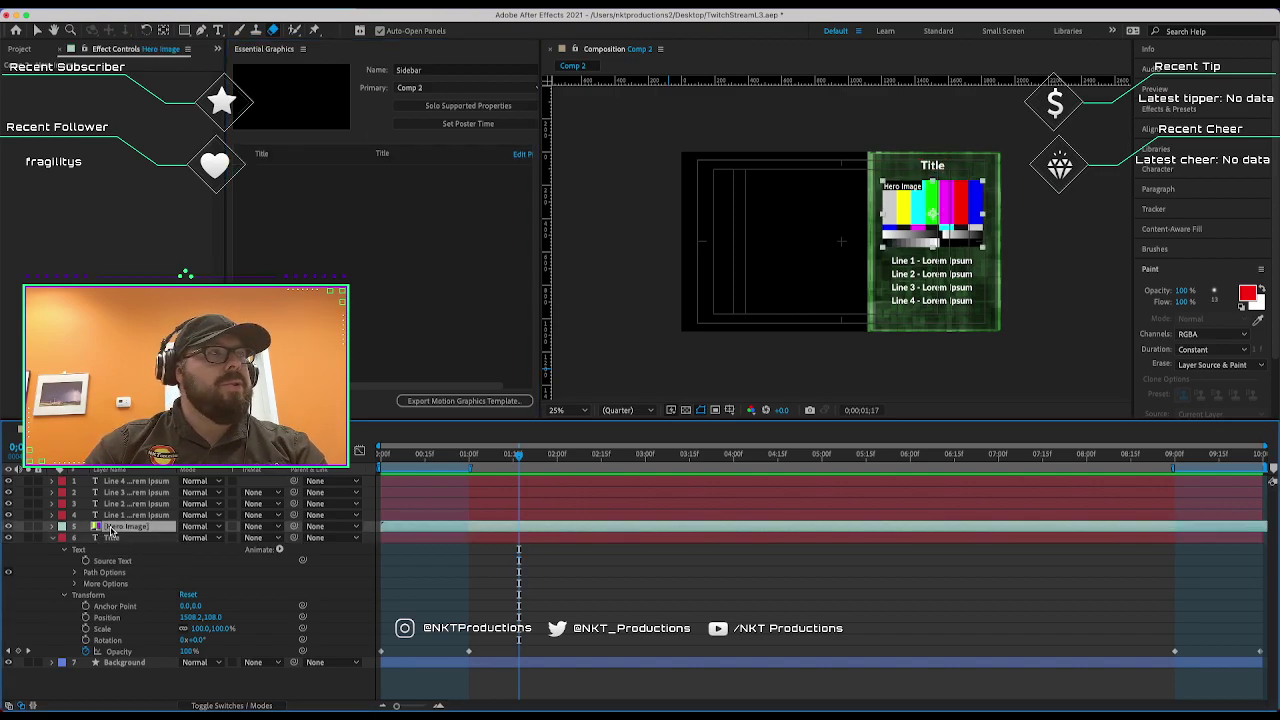
click(52, 528)
click(52, 528)
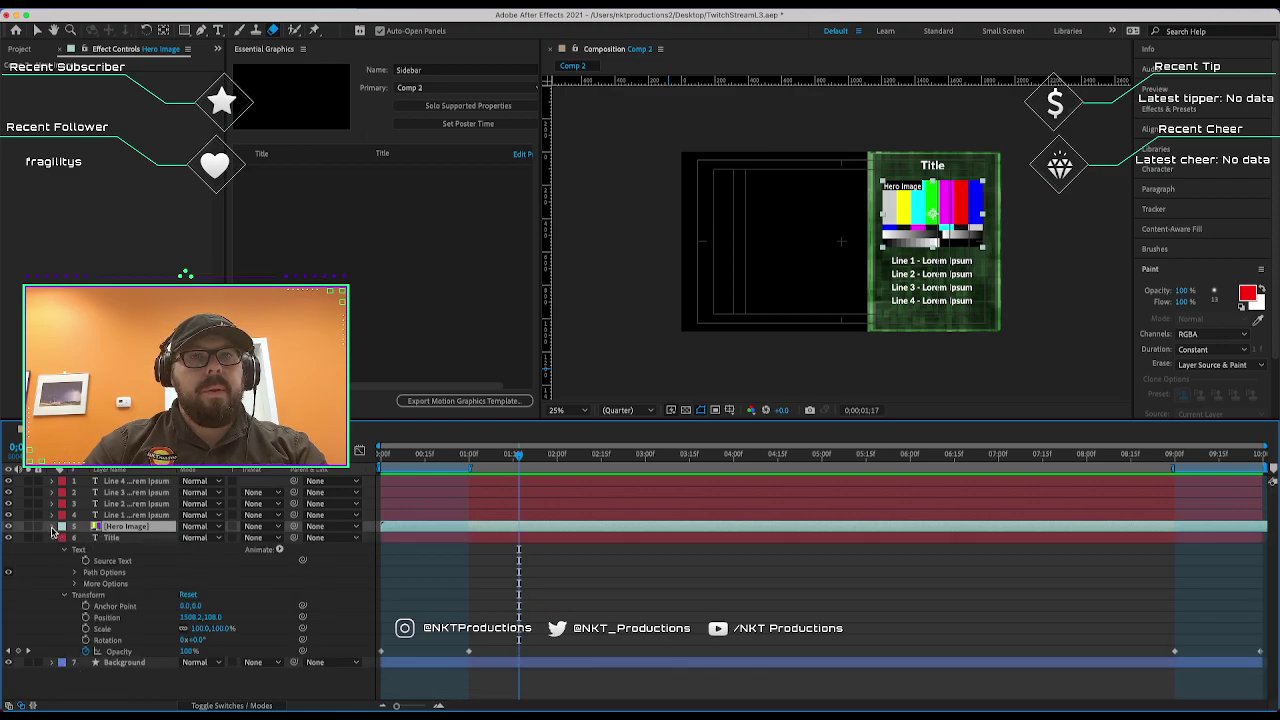
drag(103, 530, 366, 320)
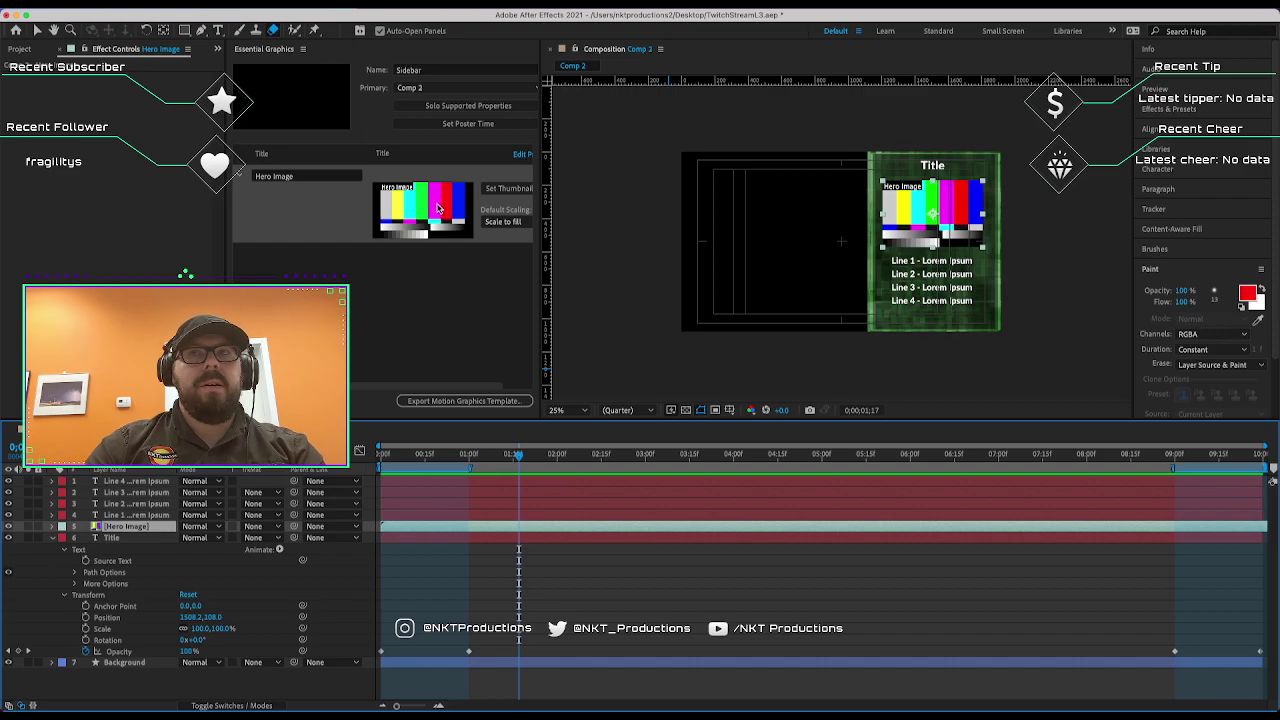
scroll(382, 389, right, 2)
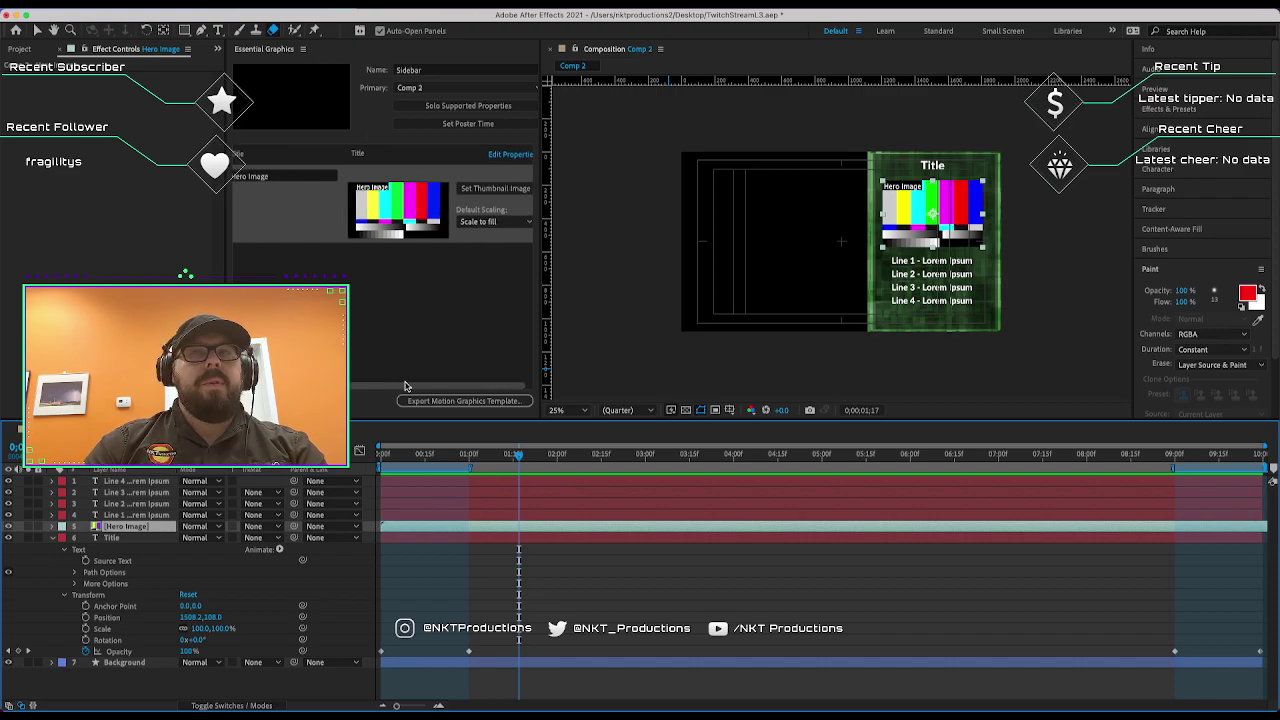
click(500, 222)
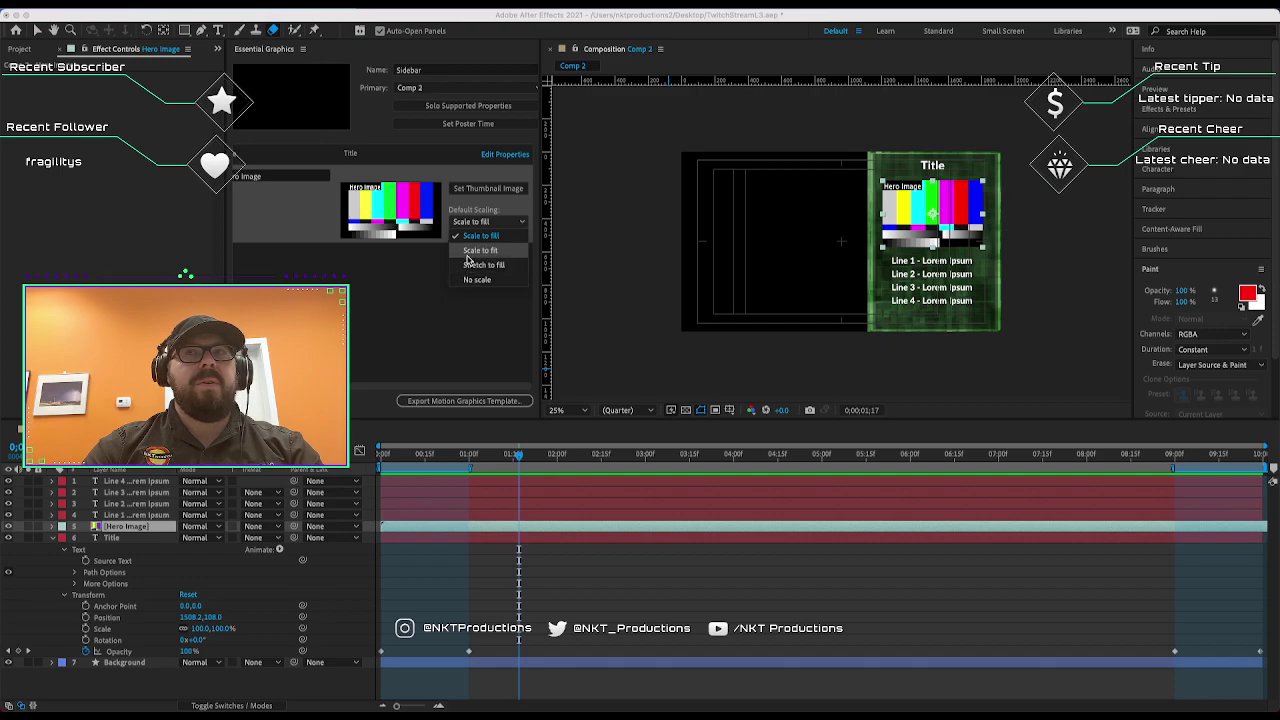
click(464, 251)
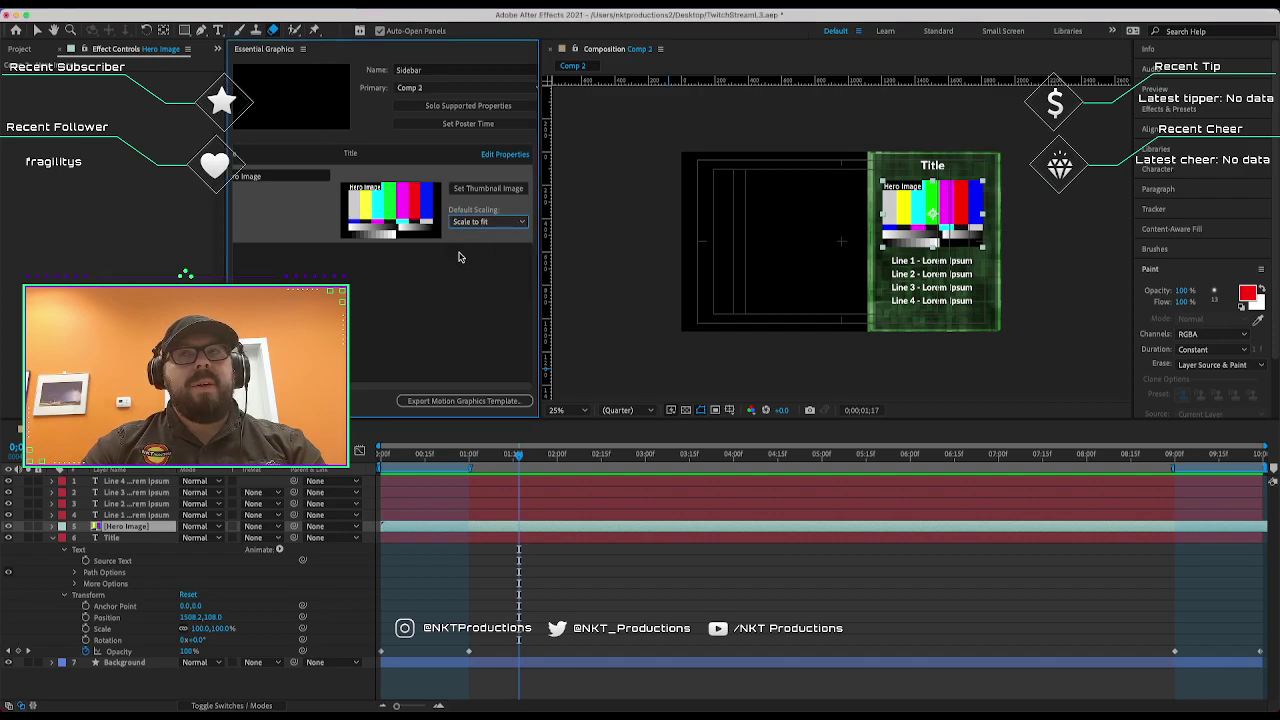
click(450, 273)
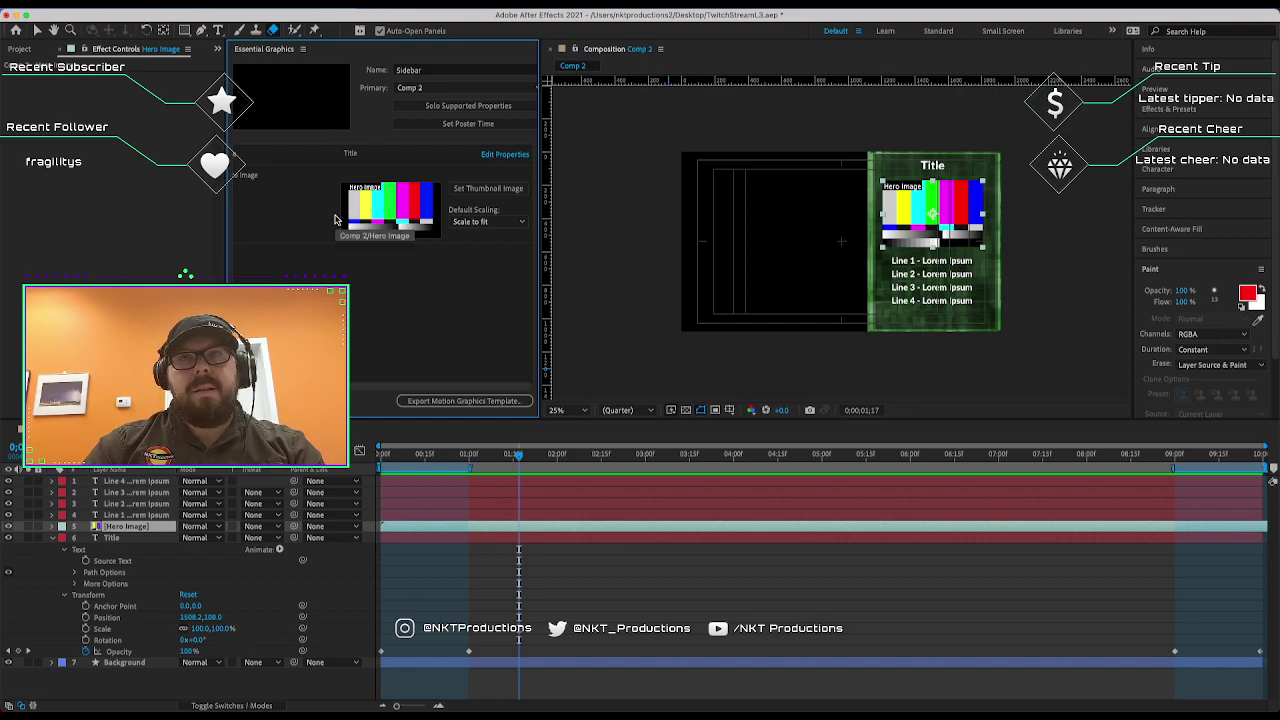
click(631, 320)
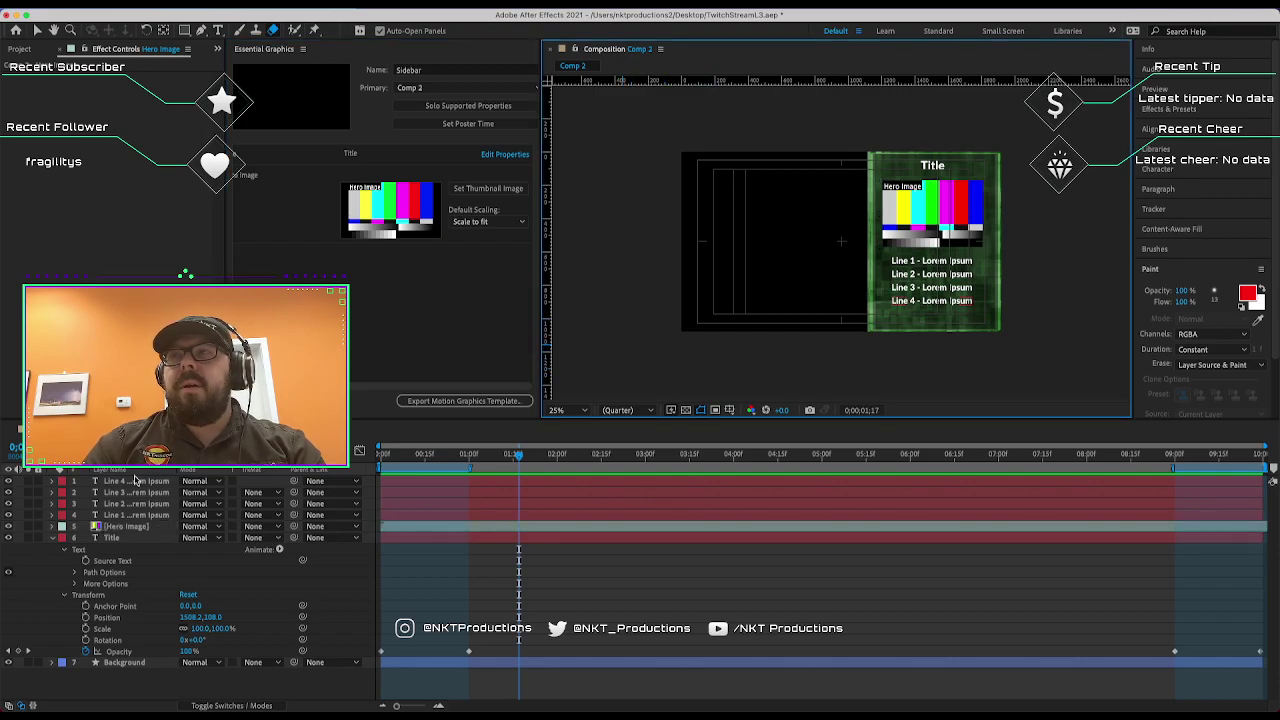
Add Line 1's Source Text to the template as a property named Line 1.
click(54, 515)
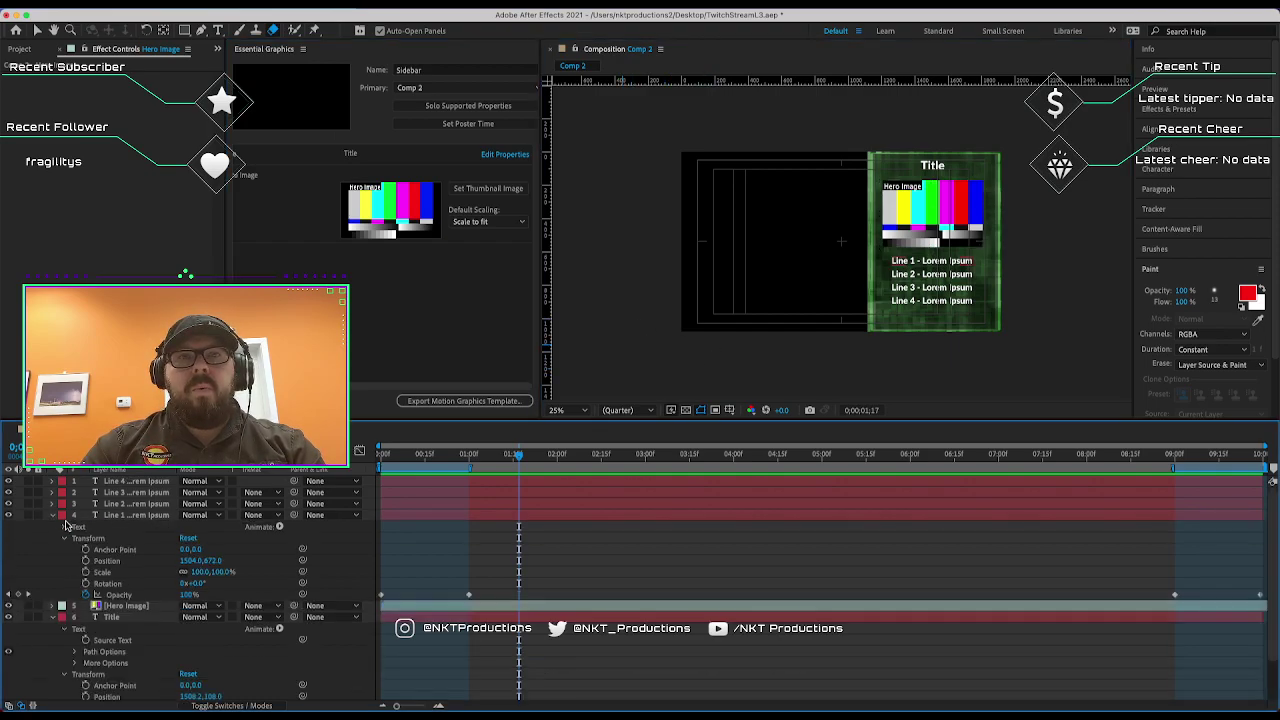
click(66, 527)
drag(112, 538, 286, 256)
click(284, 256)
key(BackSpace)
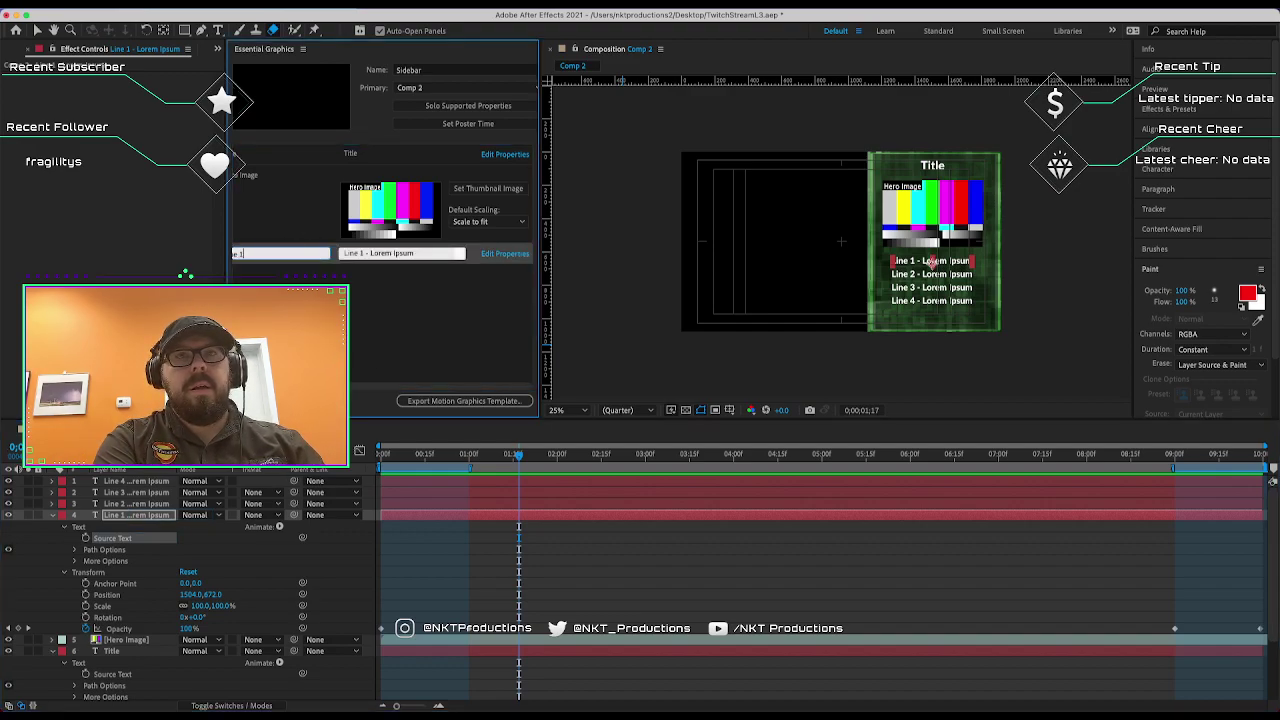
key(Return)
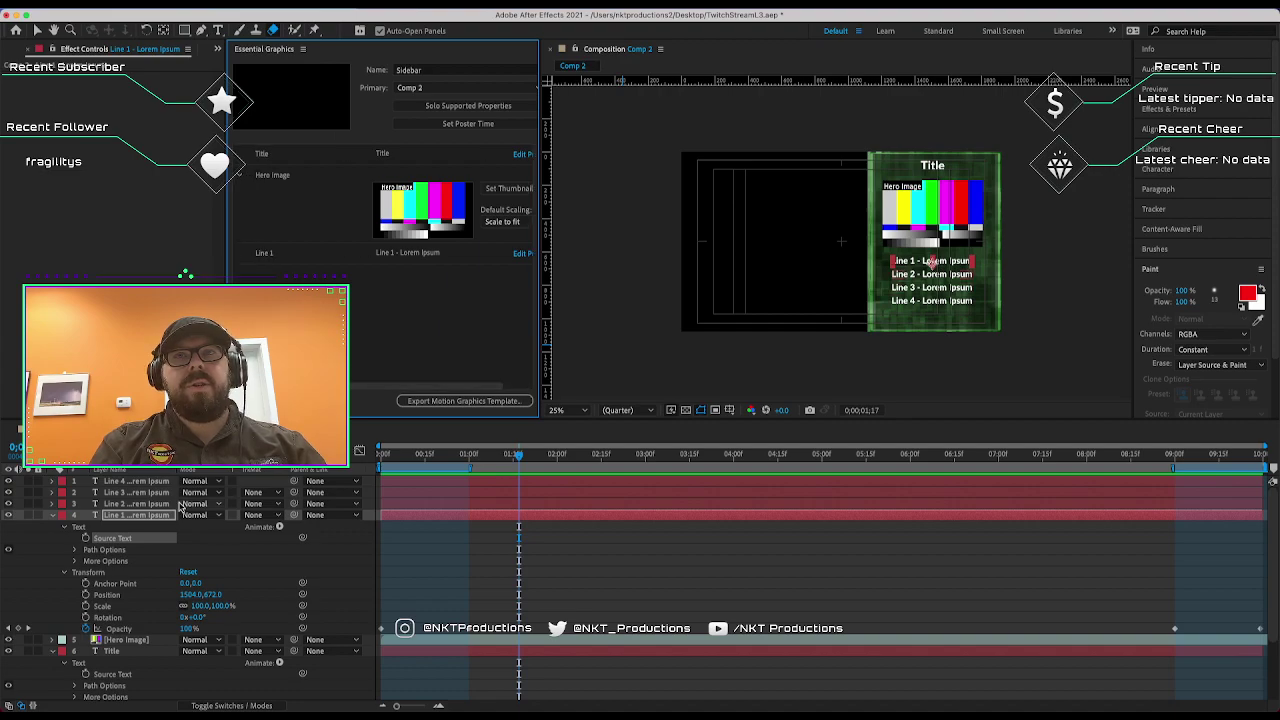
Add Line 2's Source Text to the template as a property named Line 2.
click(125, 503)
click(52, 504)
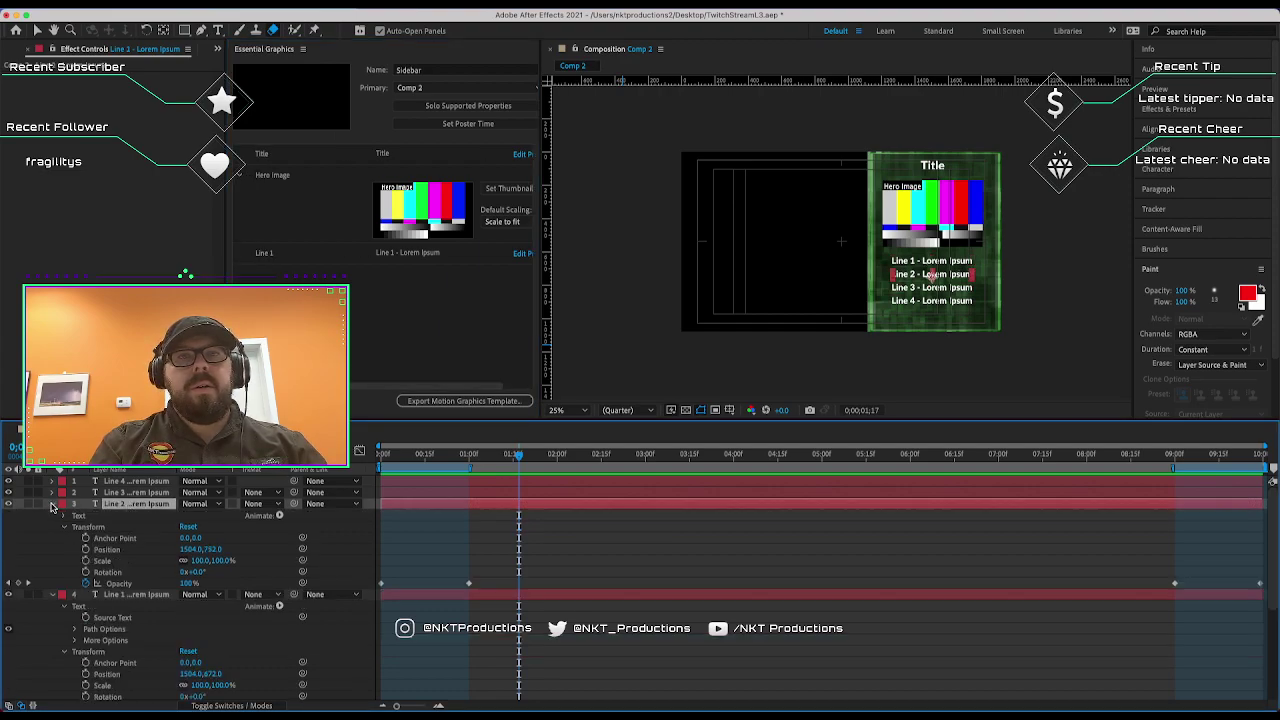
click(64, 515)
click(64, 515)
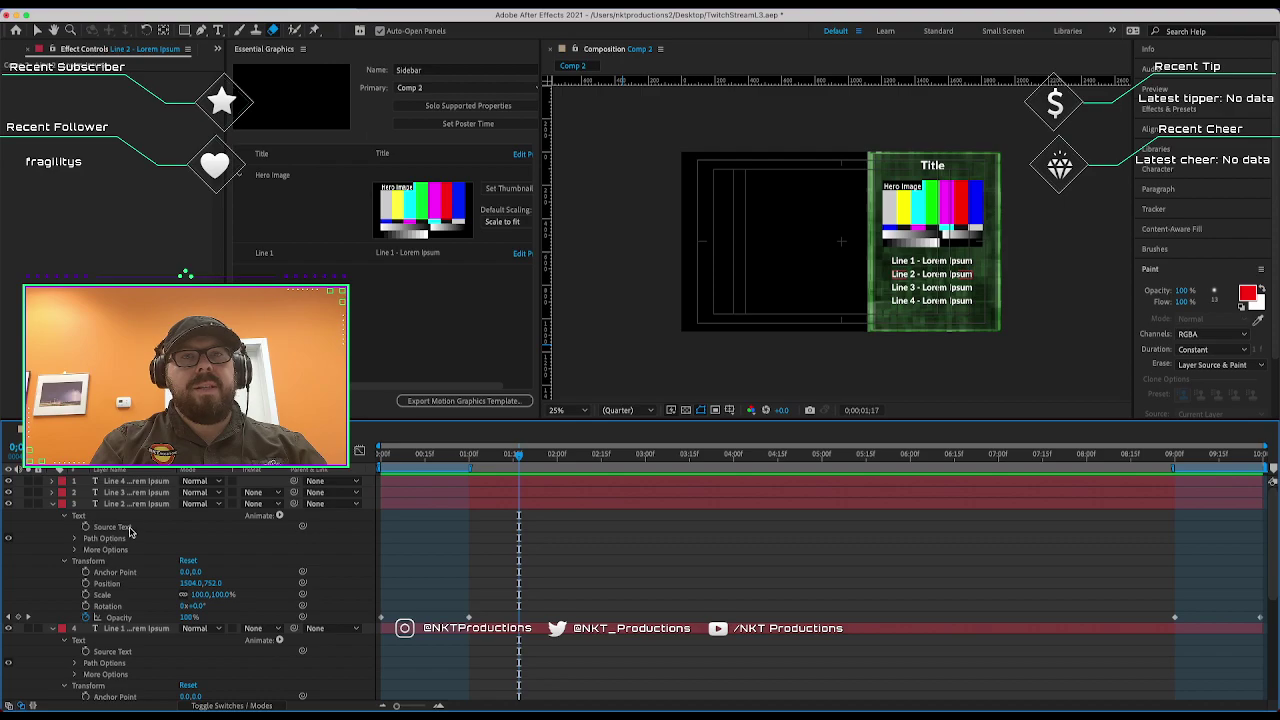
drag(129, 532, 293, 278)
double_click(281, 276)
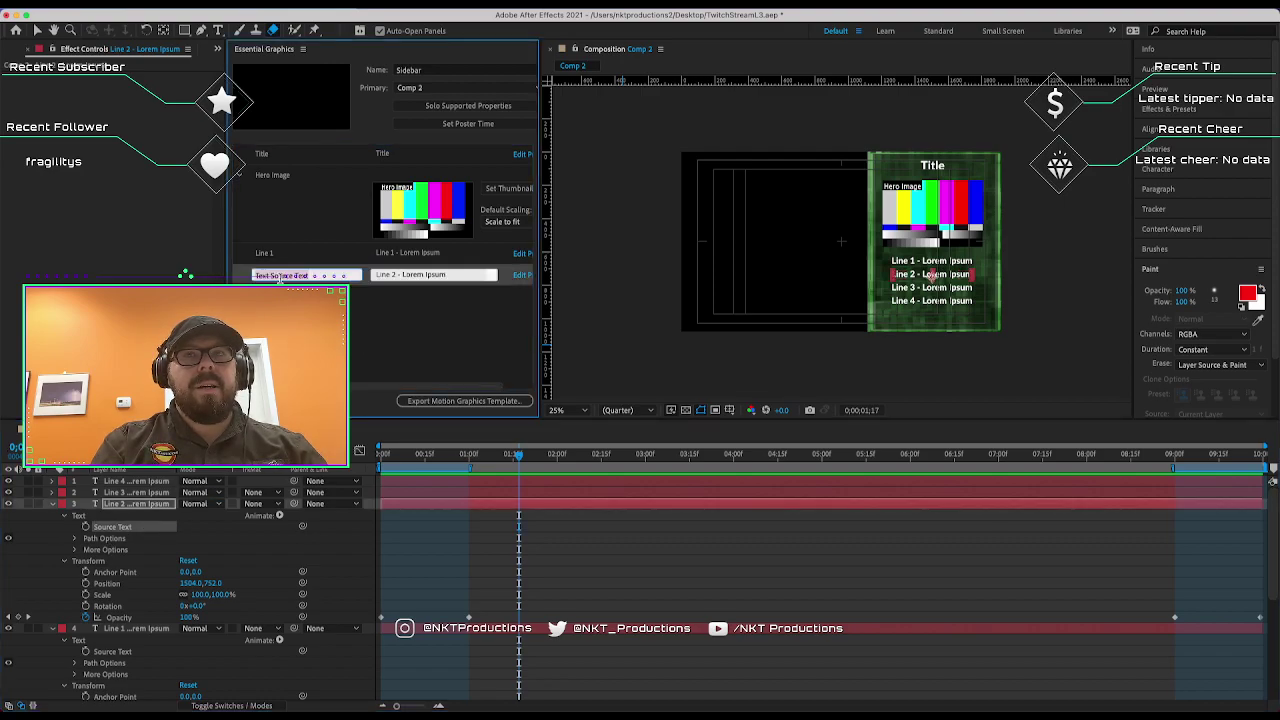
text(Line 2)
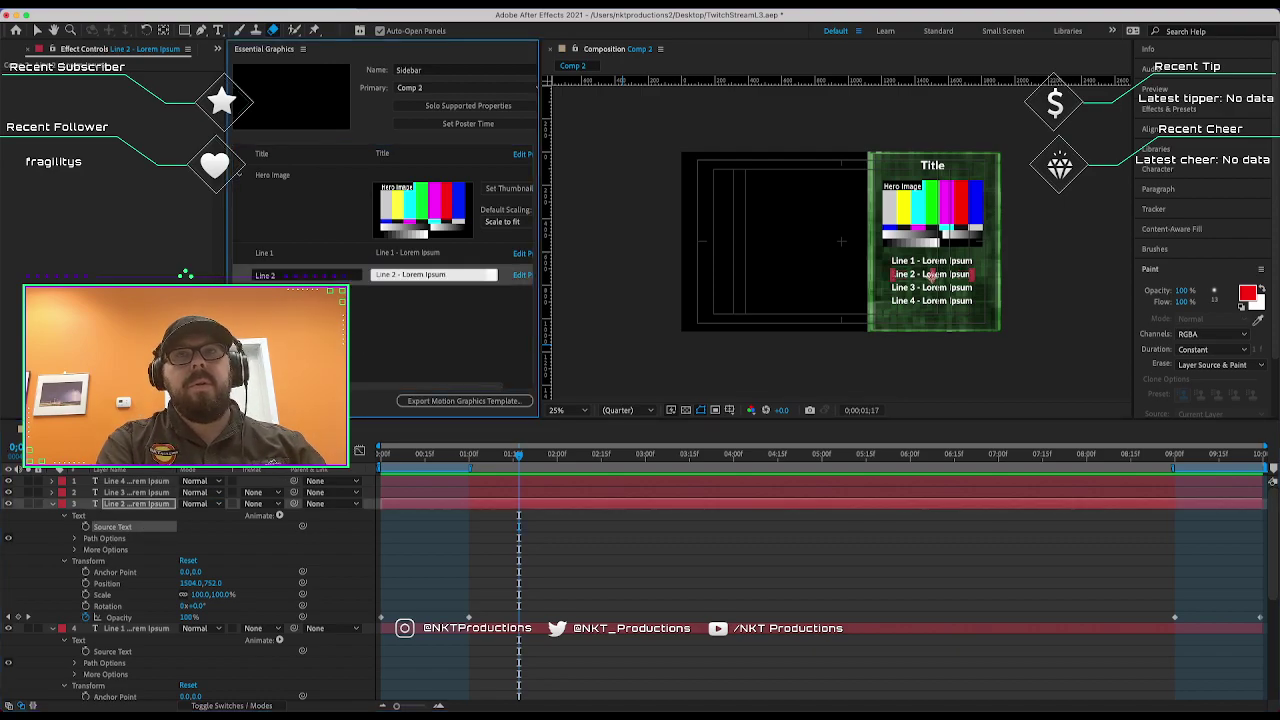
Add the Source Text of Line 3 and Line 4 as template properties.
click(53, 493)
click(61, 509)
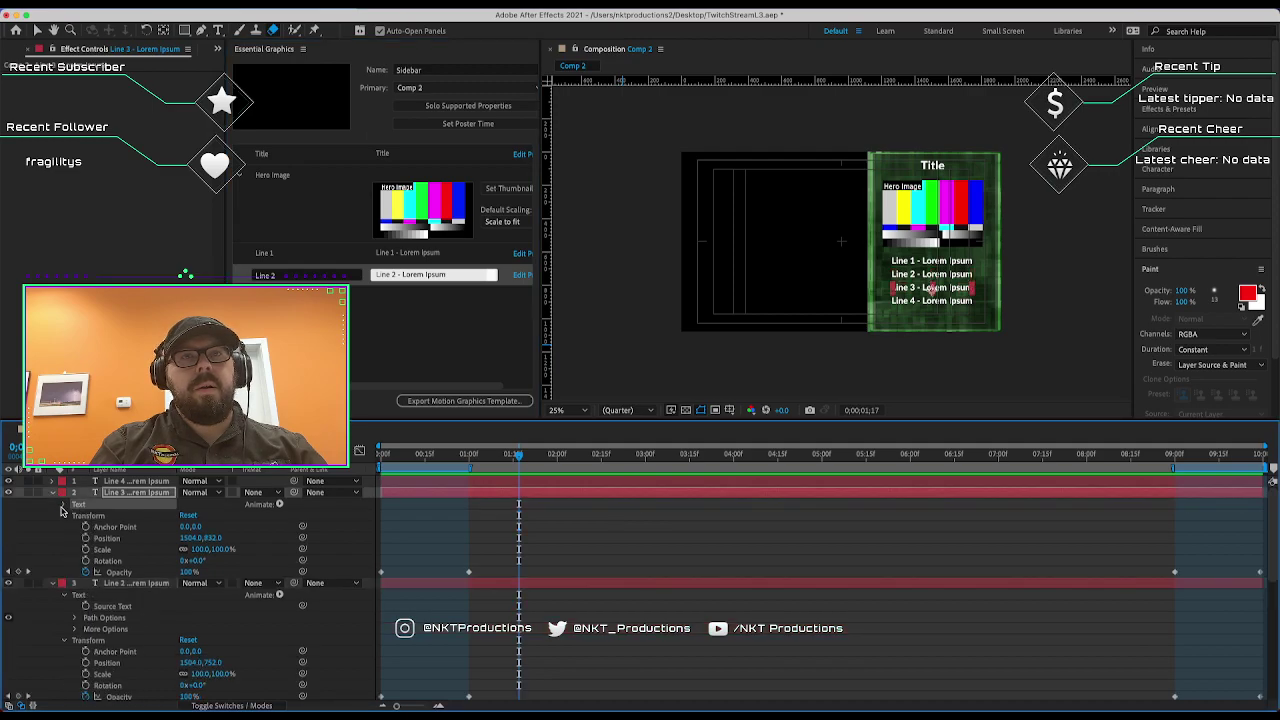
click(61, 509)
drag(112, 515, 400, 298)
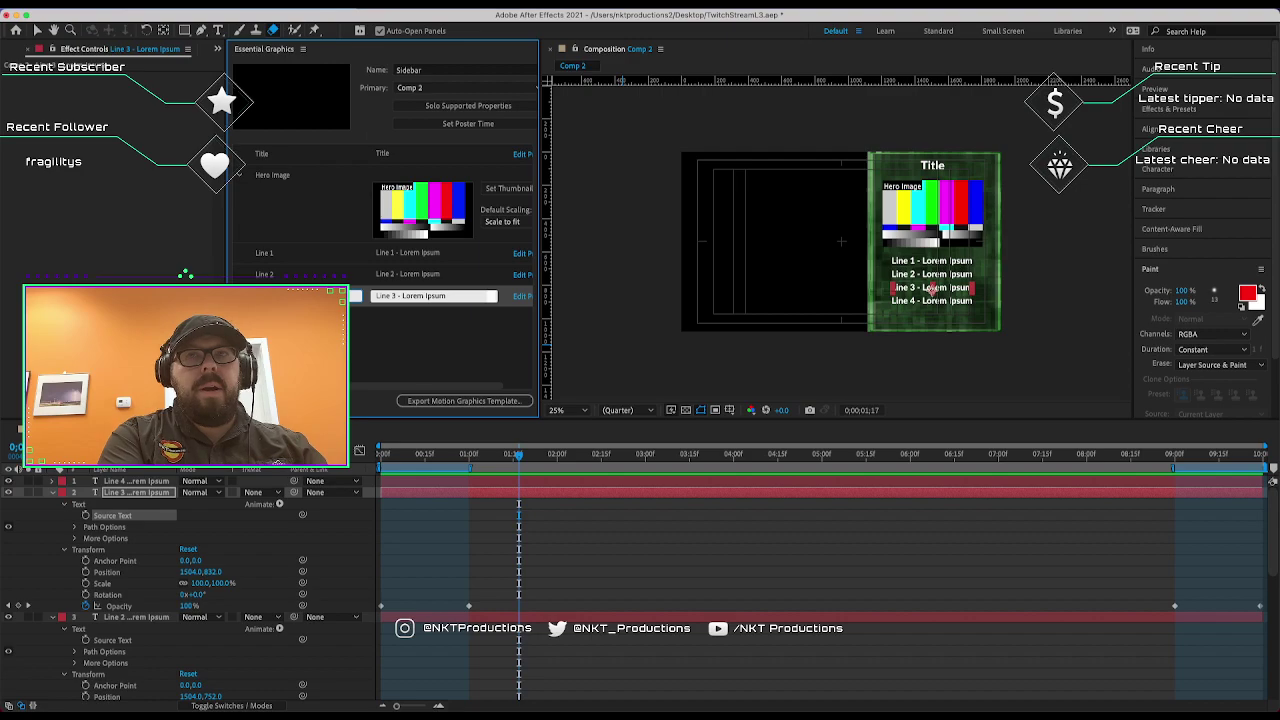
click(53, 481)
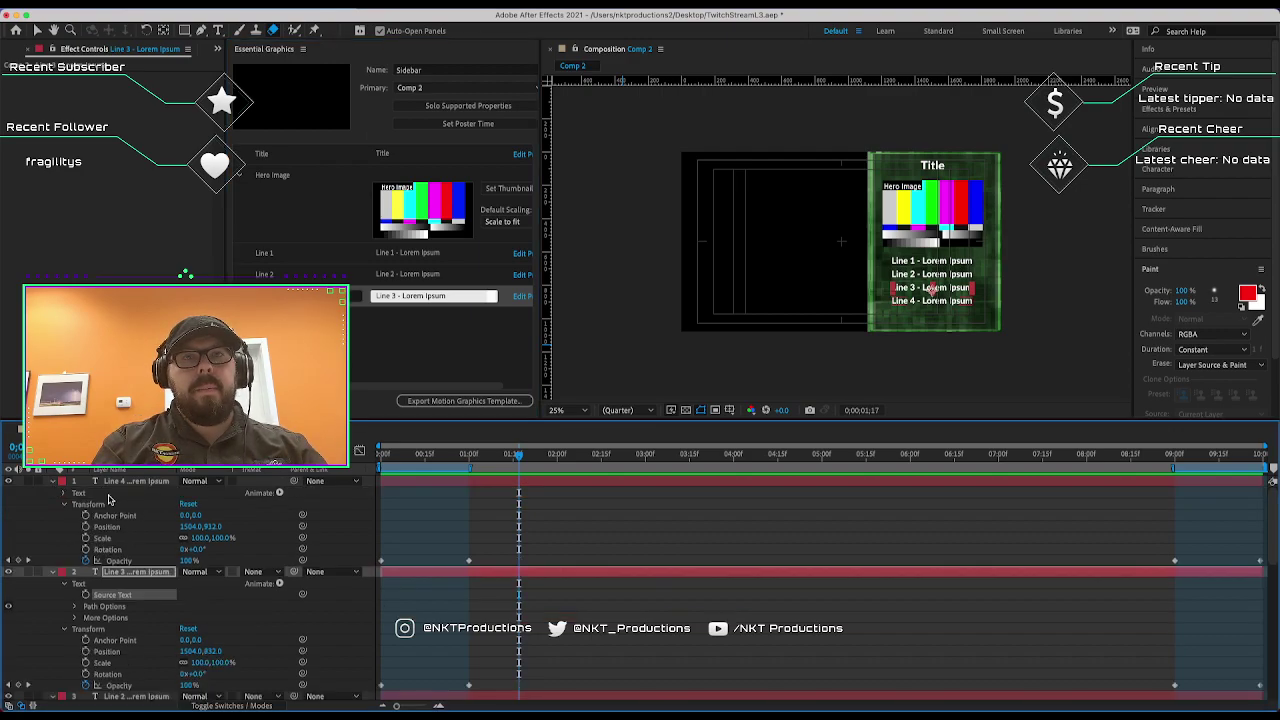
click(78, 493)
click(64, 493)
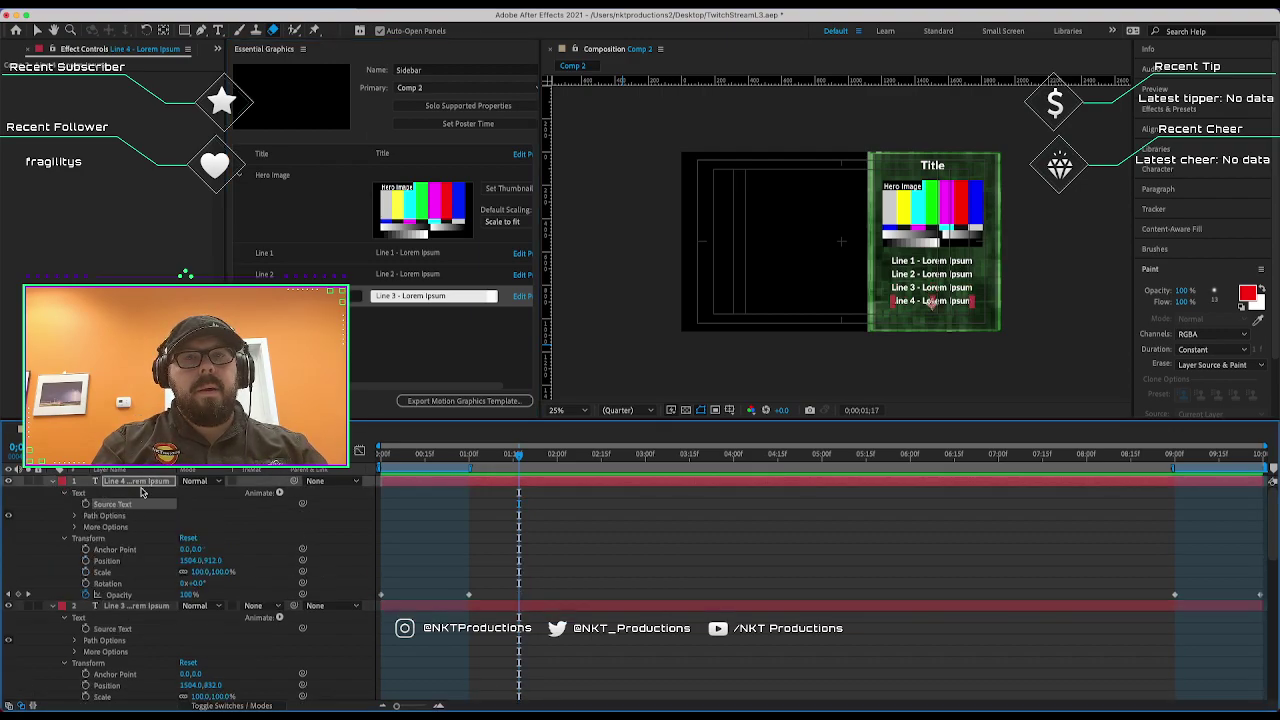
drag(112, 504, 400, 318)
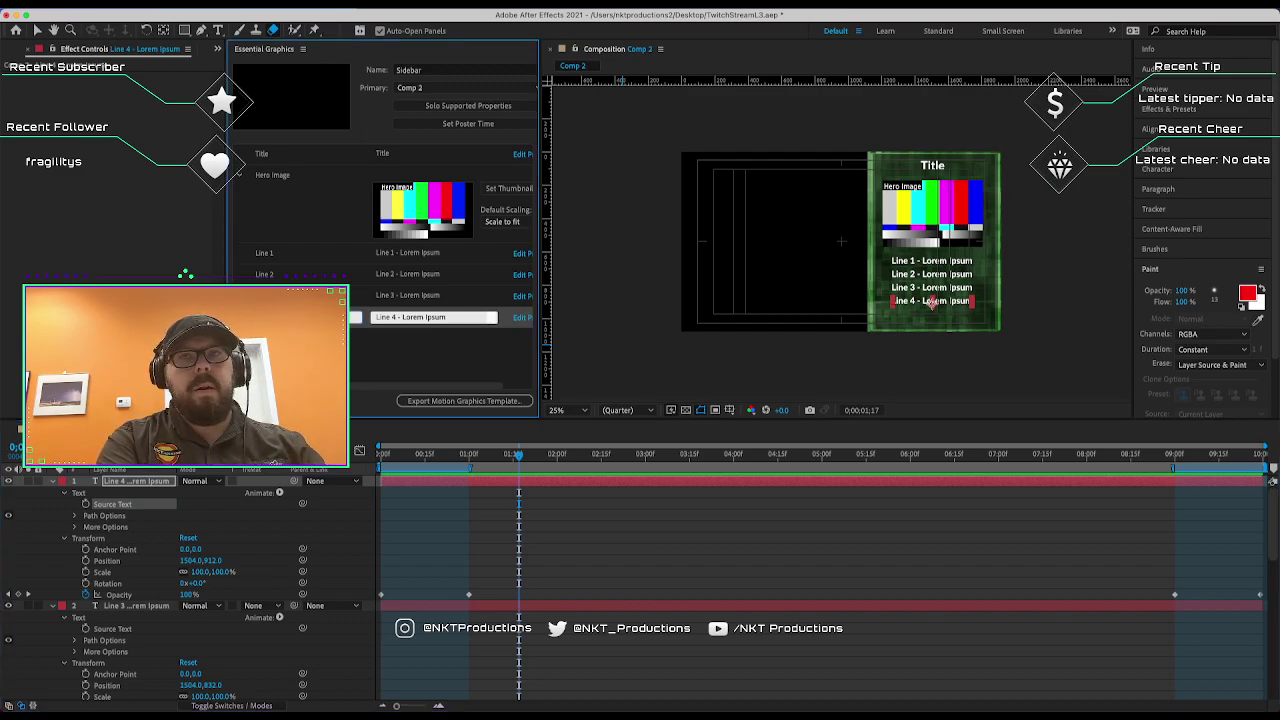
click(457, 337)
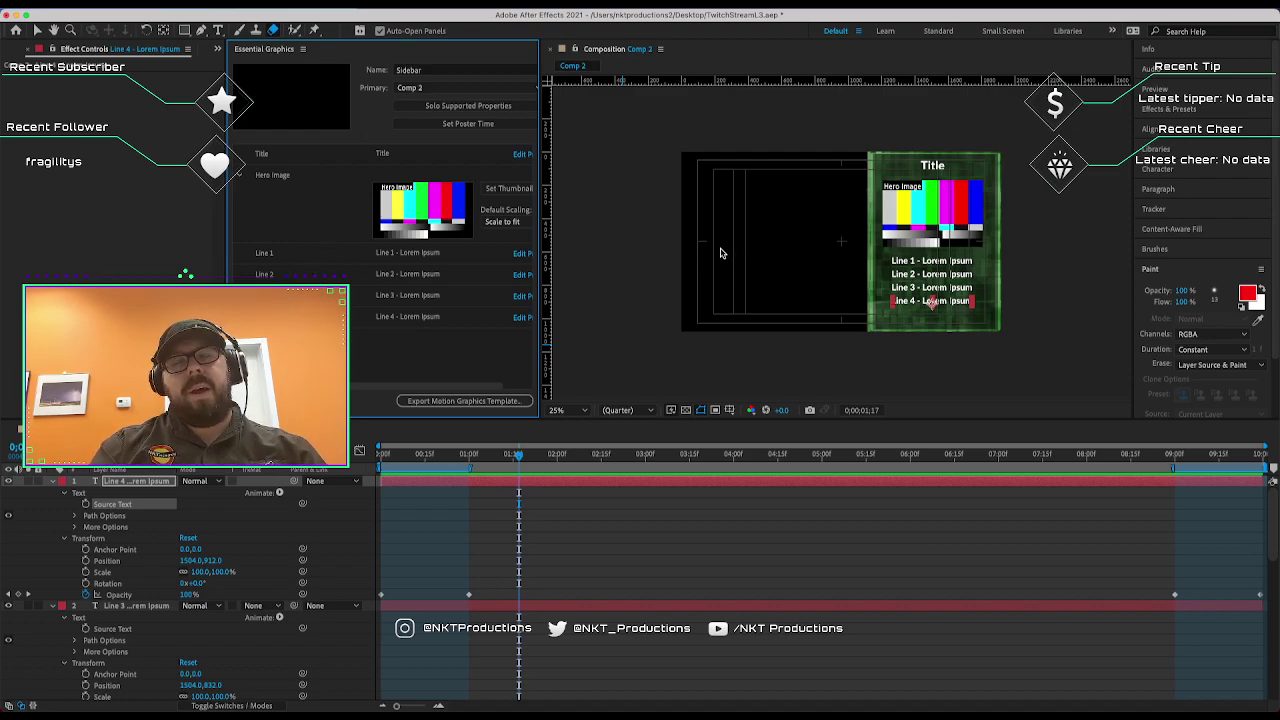
Replace the Line 1 and Line 2 placeholder text with 'Lorem Ipsum'.
click(600, 288)
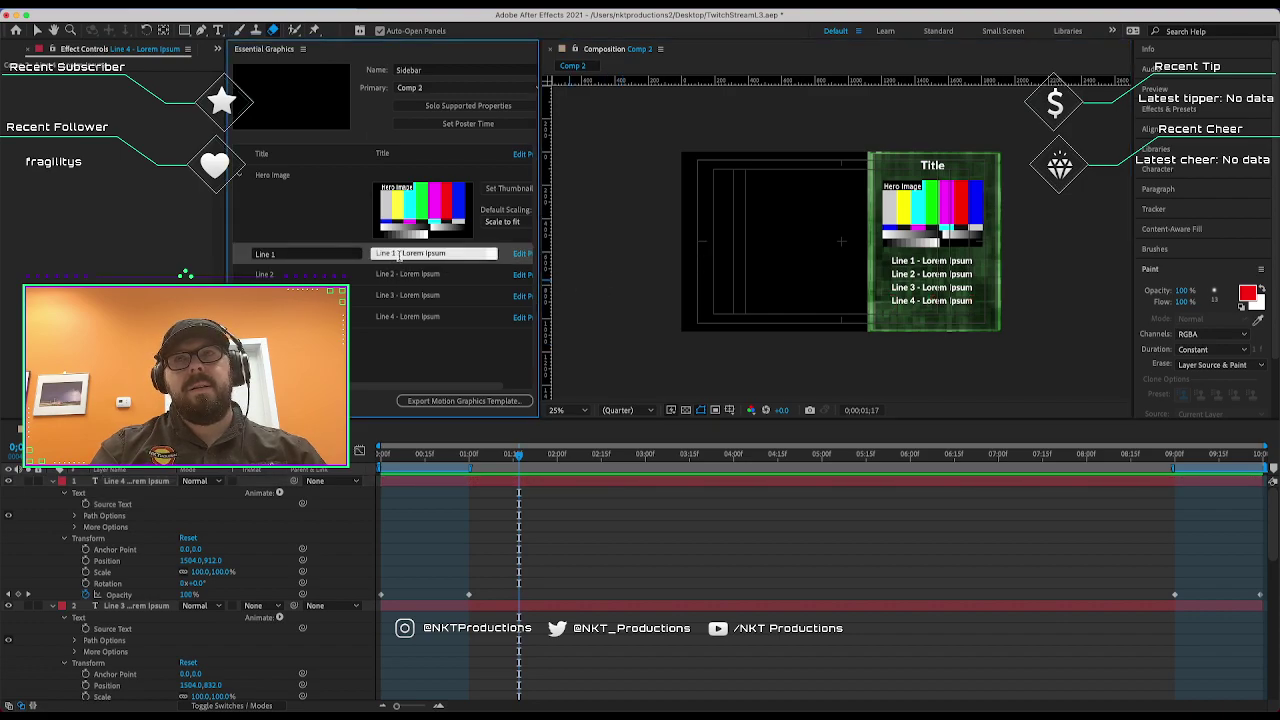
click(399, 255)
text(Lorem Ipsum)
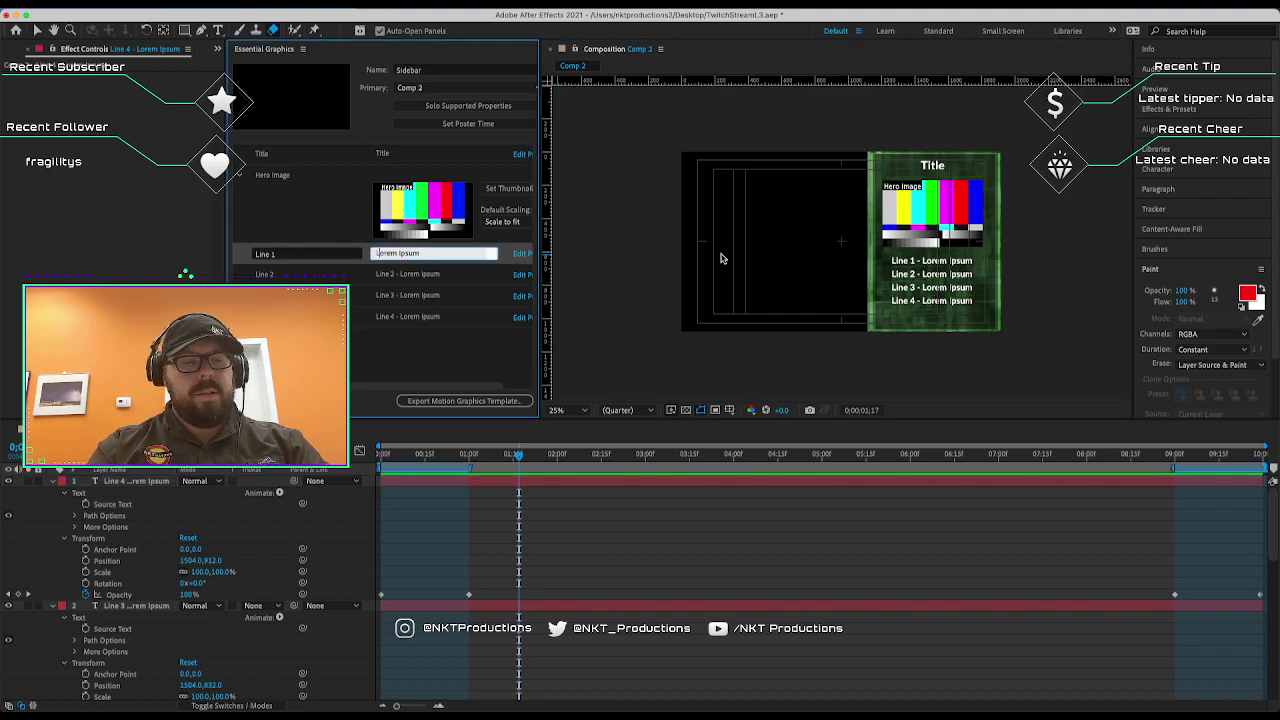
click(674, 254)
click(418, 274)
text(Lorem Ipsum)
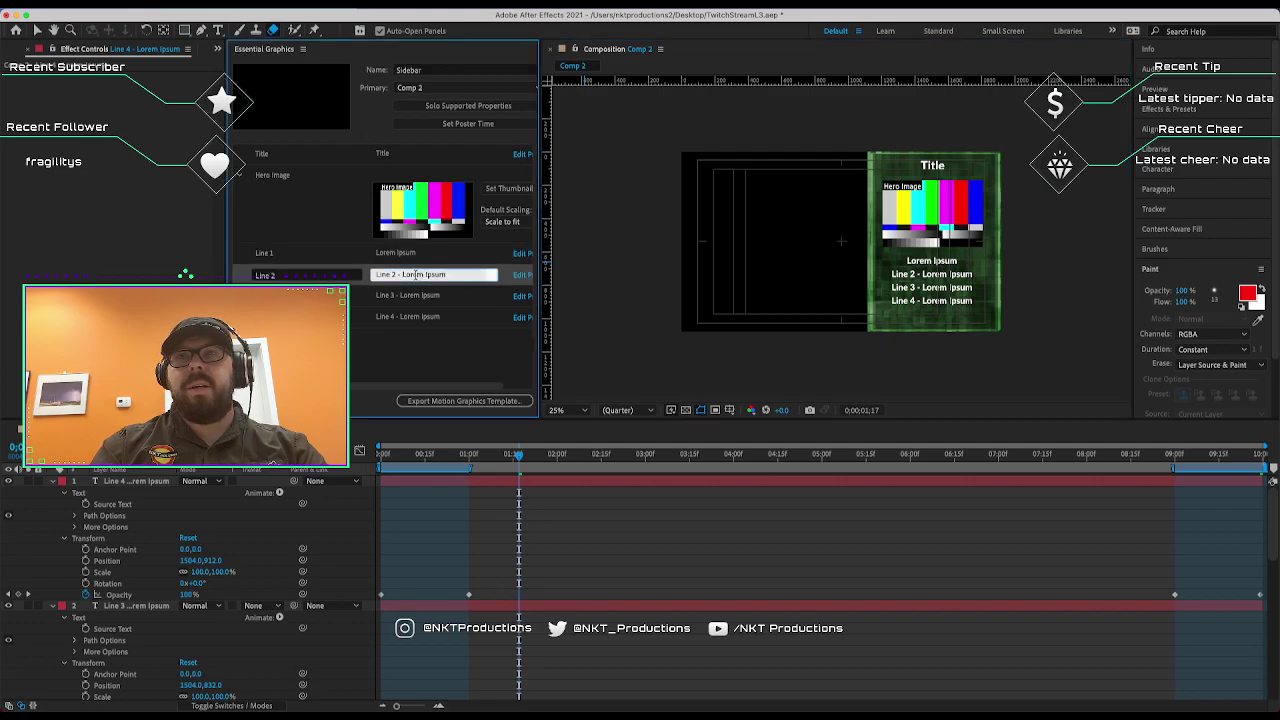
Paste 'Lorem Ipsum' into Lines 3 and 4 and delete the stray '=' from Line 2.
click(397, 297)
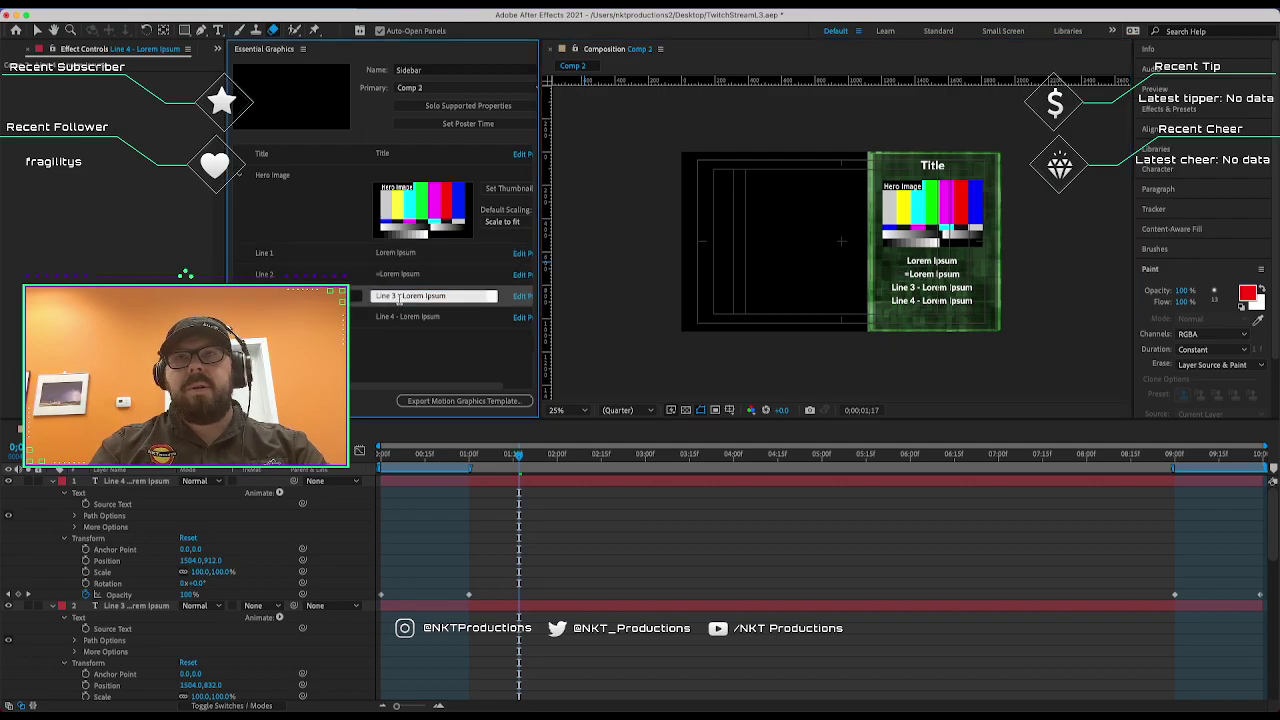
text(Lorem Ipsum)
click(400, 317)
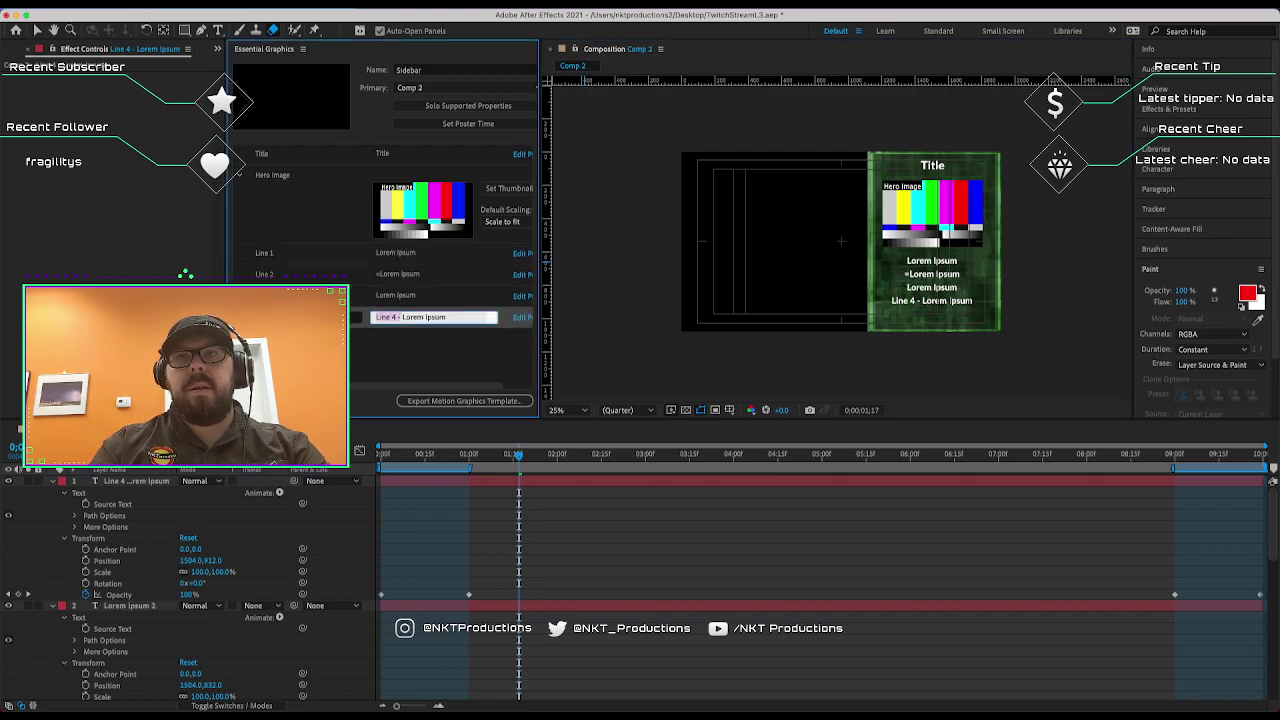
text(Lorem Ipsum)
click(378, 280)
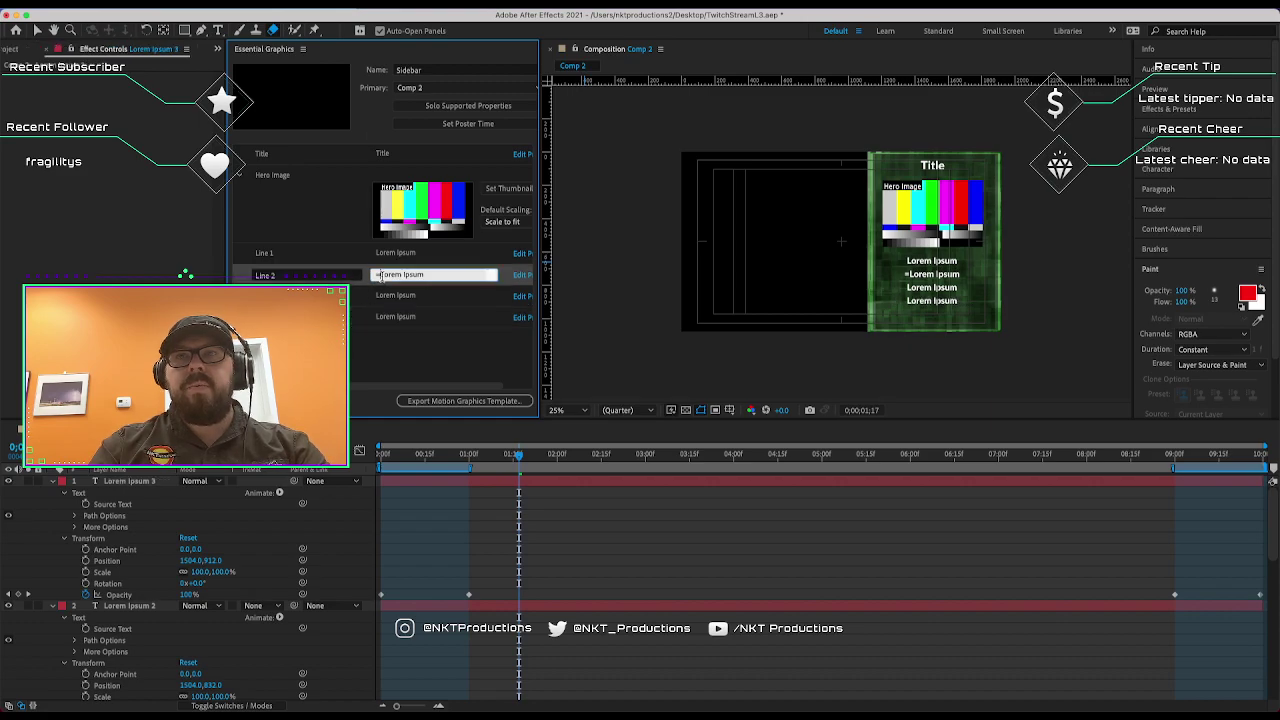
key(Delete)
click(460, 361)
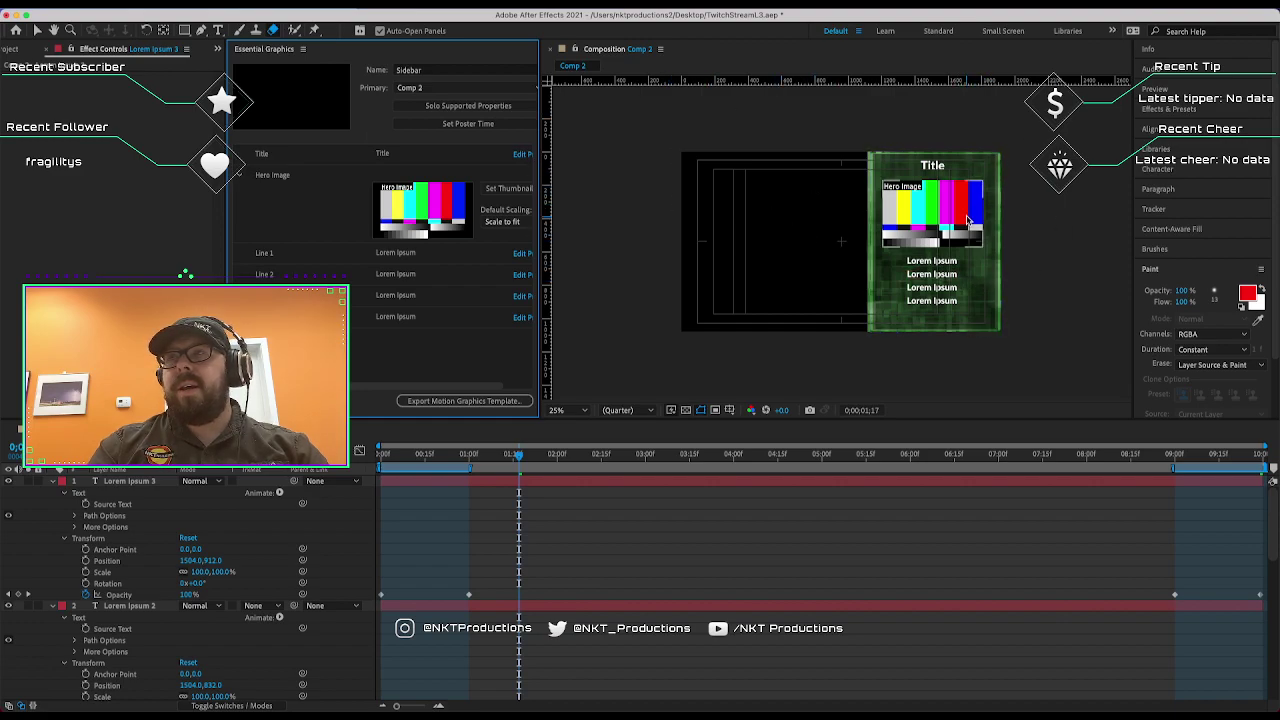
click(588, 265)
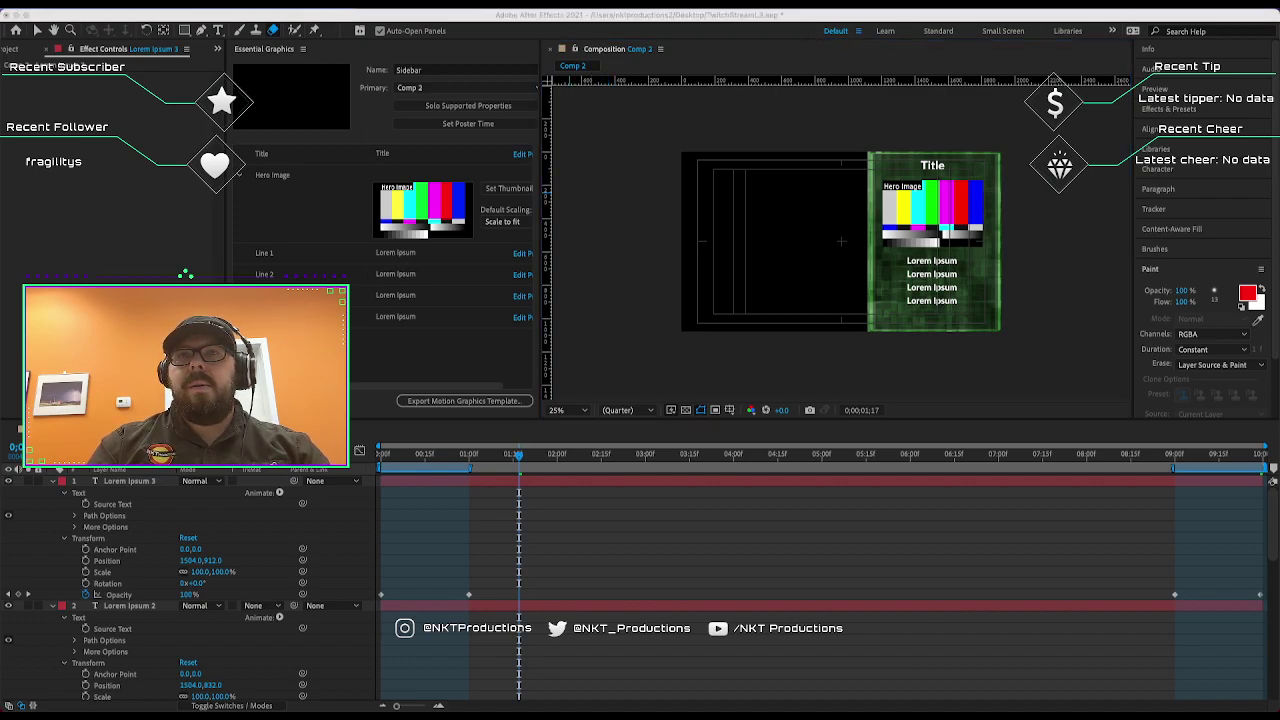
Add the comment '(c) 2021 NKT Productions' and begin exporting the template.
click(290, 280)
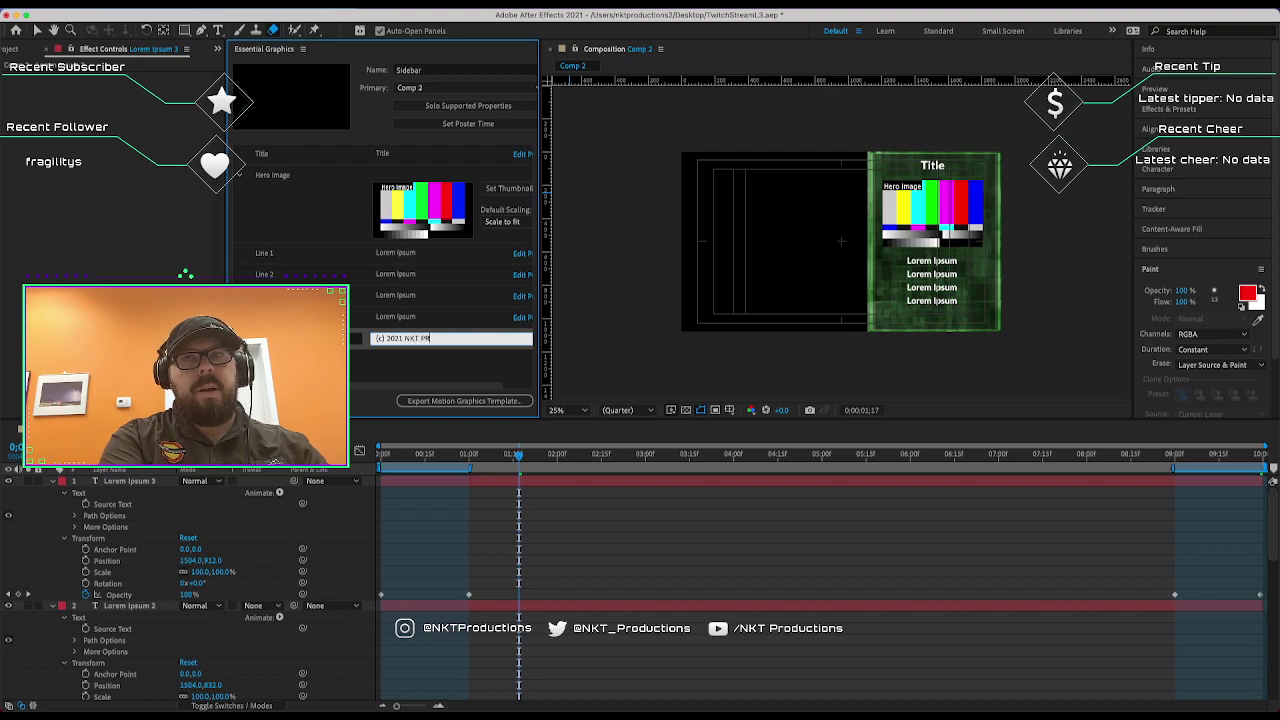
text(ns)
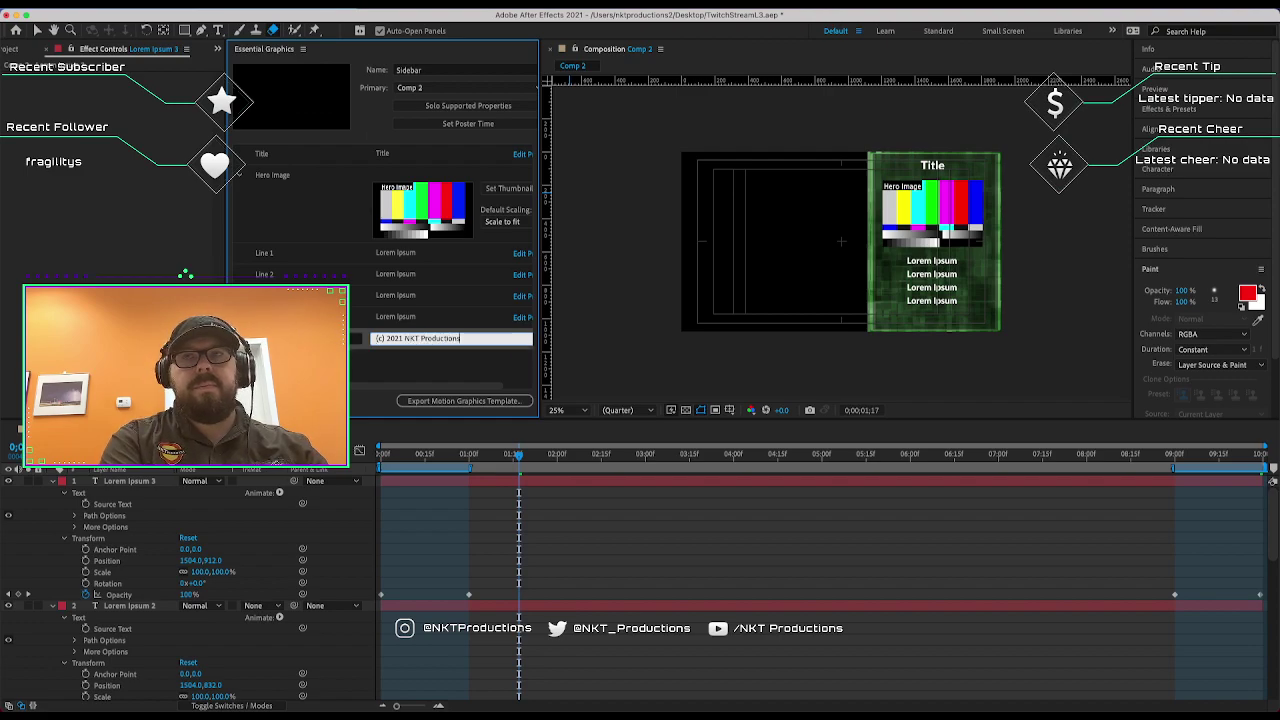
click(497, 353)
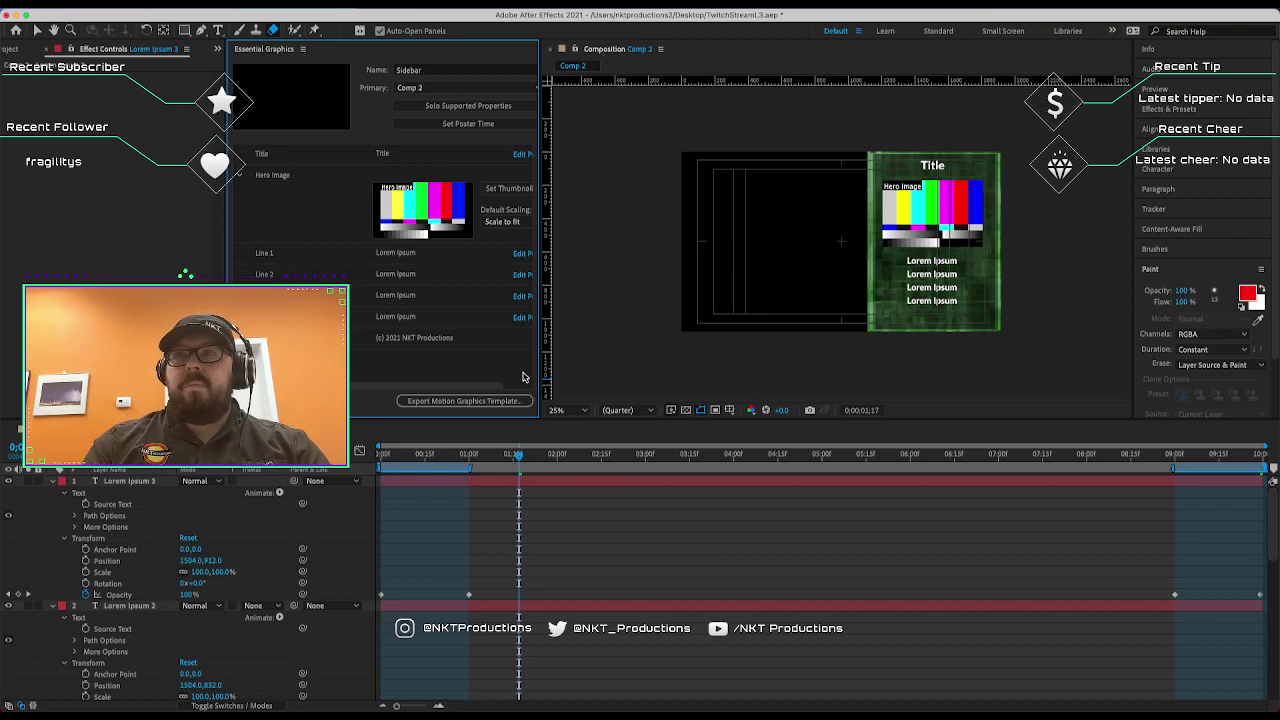
click(488, 401)
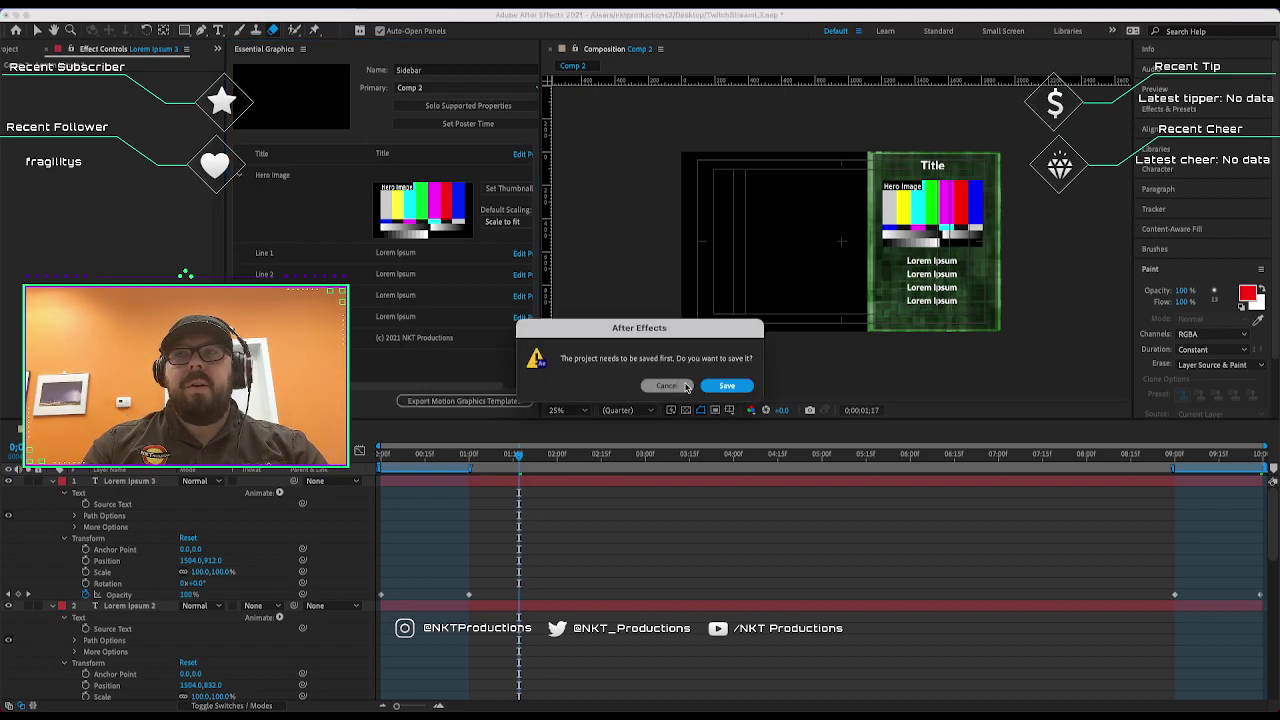
Save the project, enter keywords Sidebar and Animated, then cancel the template export.
click(722, 386)
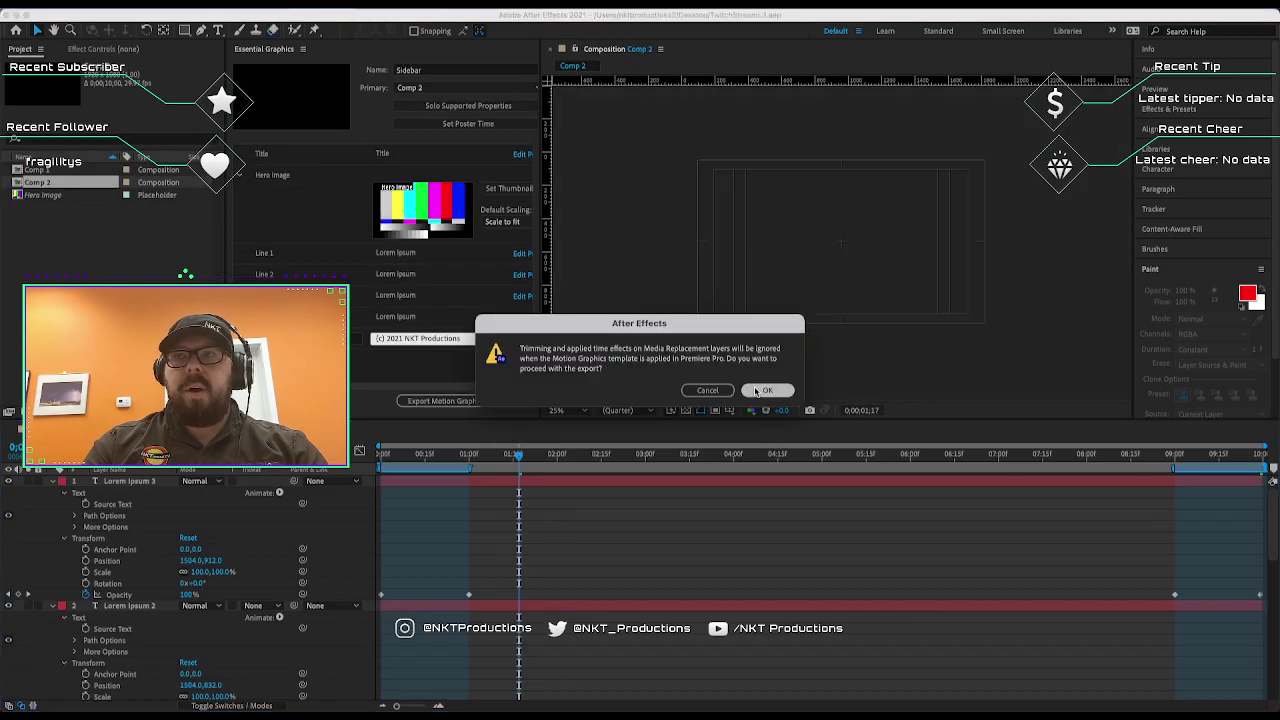
click(763, 390)
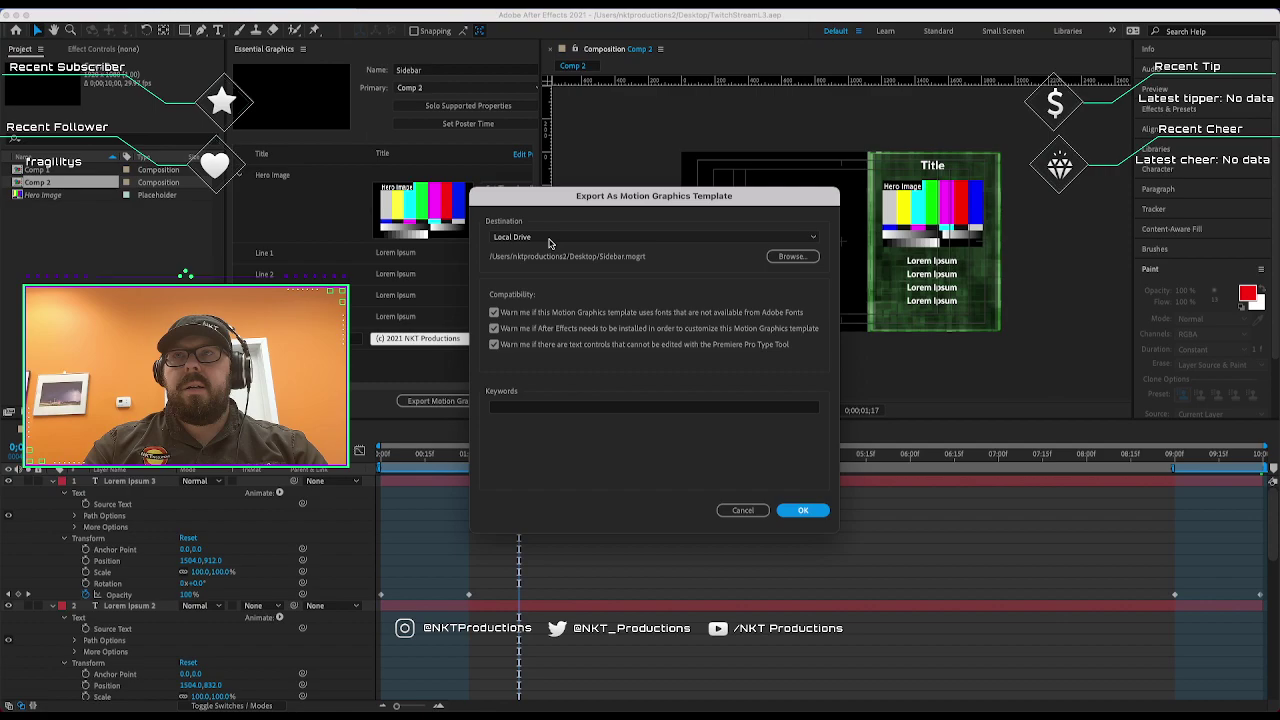
click(634, 410)
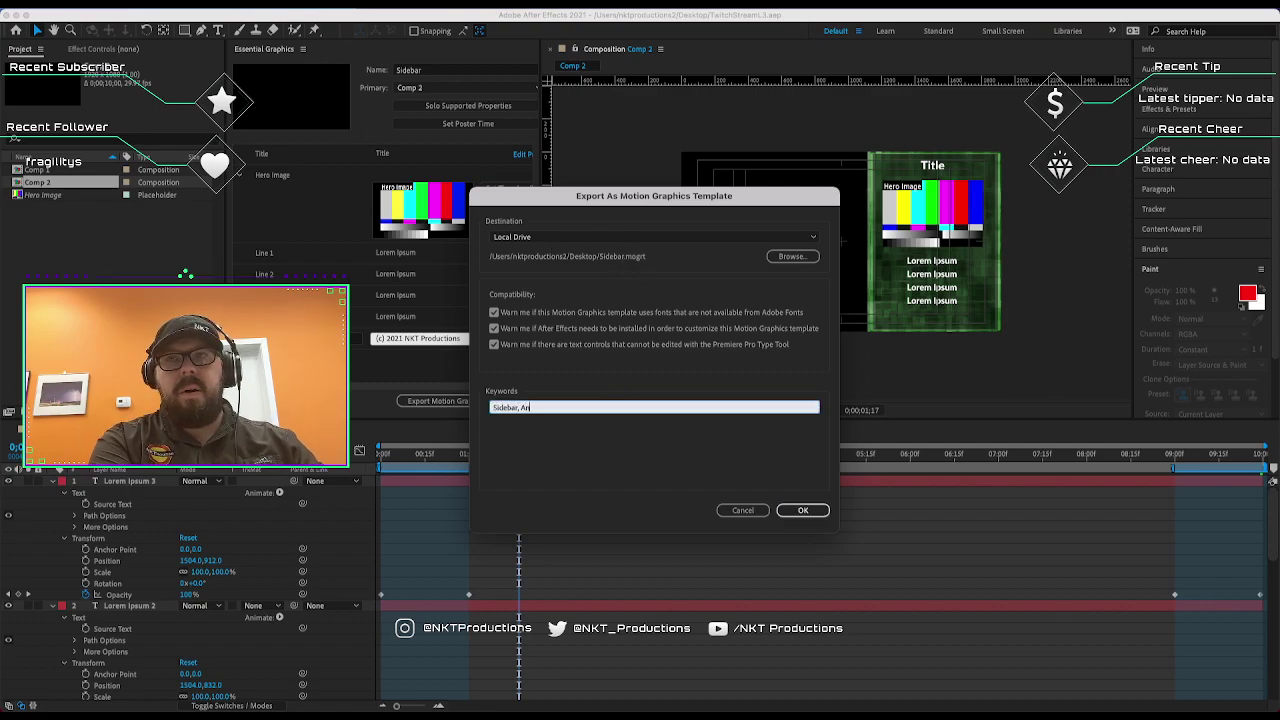
key(Return)
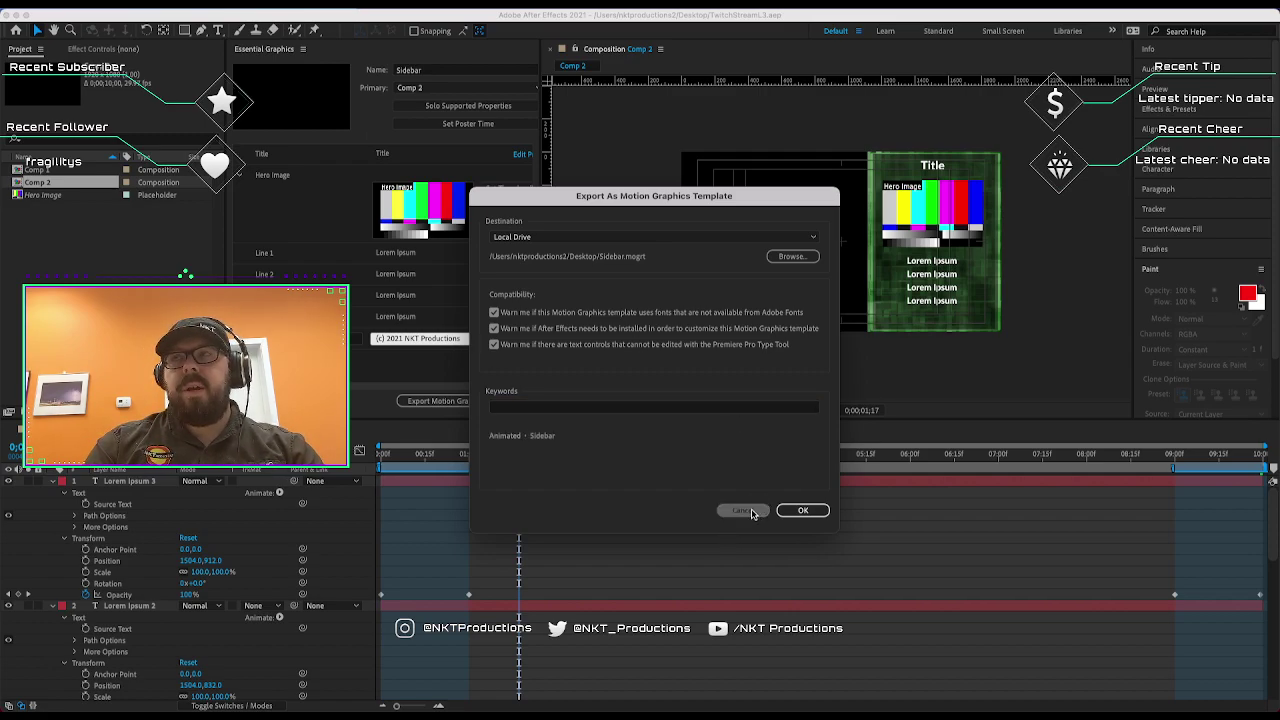
click(744, 511)
click(444, 377)
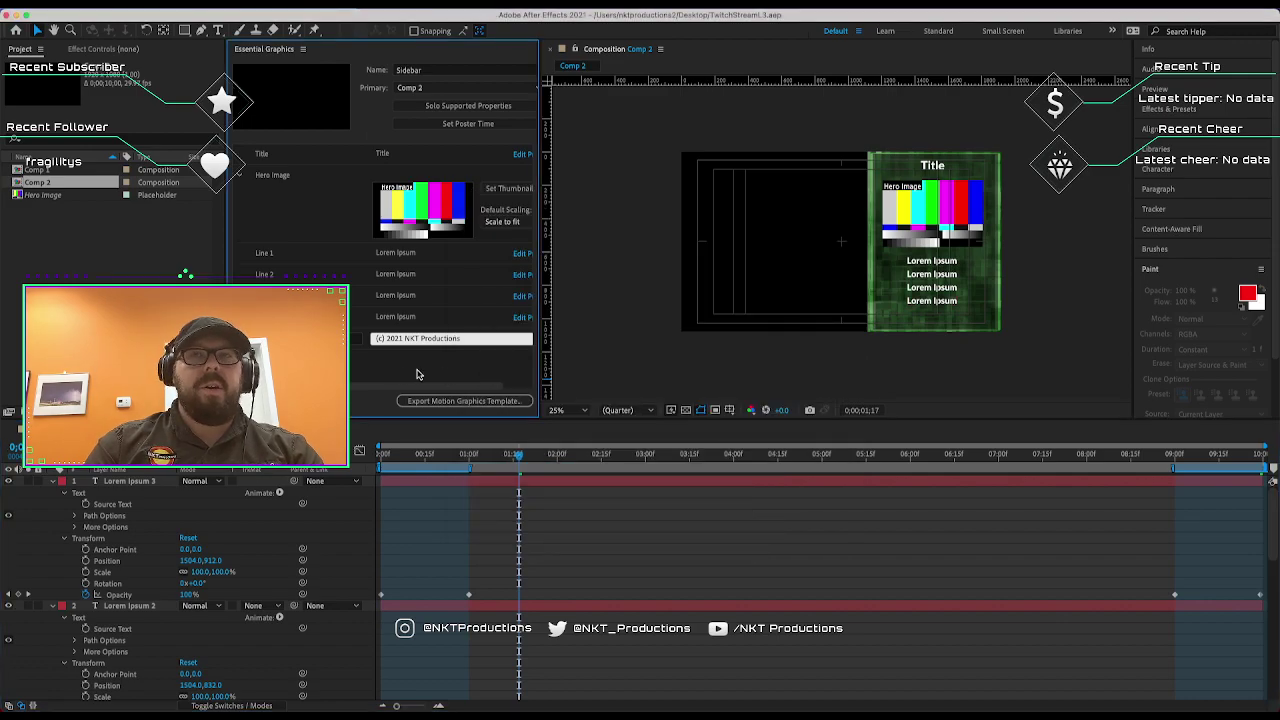
Solo supported properties and scroll the timeline to the Background layer's Tritone effect.
click(491, 107)
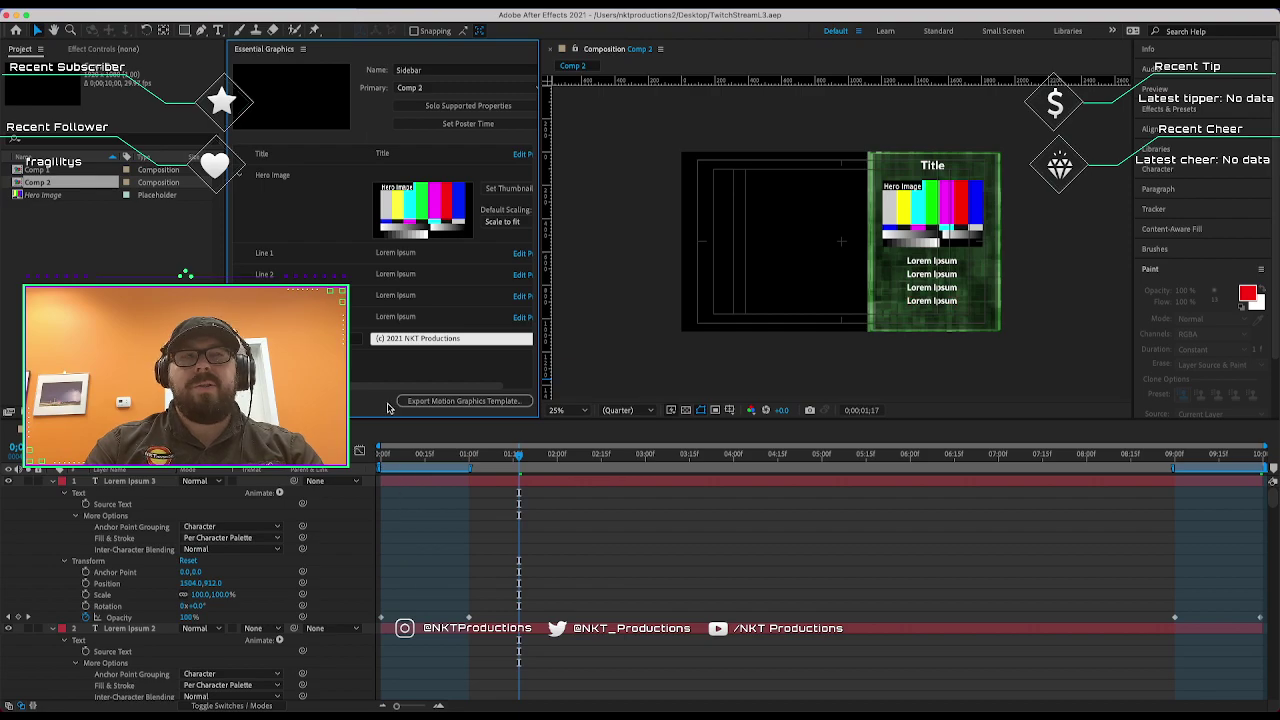
scroll(572, 364, down, 1)
scroll(572, 364, up, 3)
scroll(572, 364, down, 2)
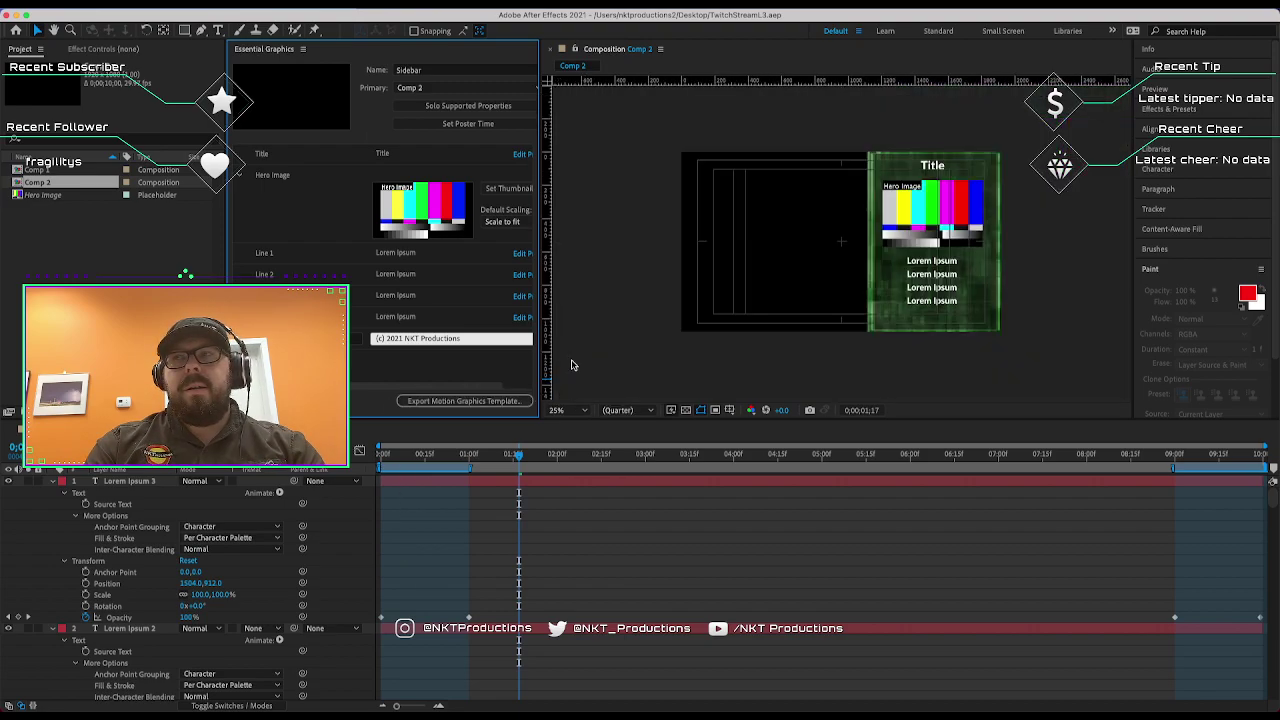
scroll(197, 566, down, 10)
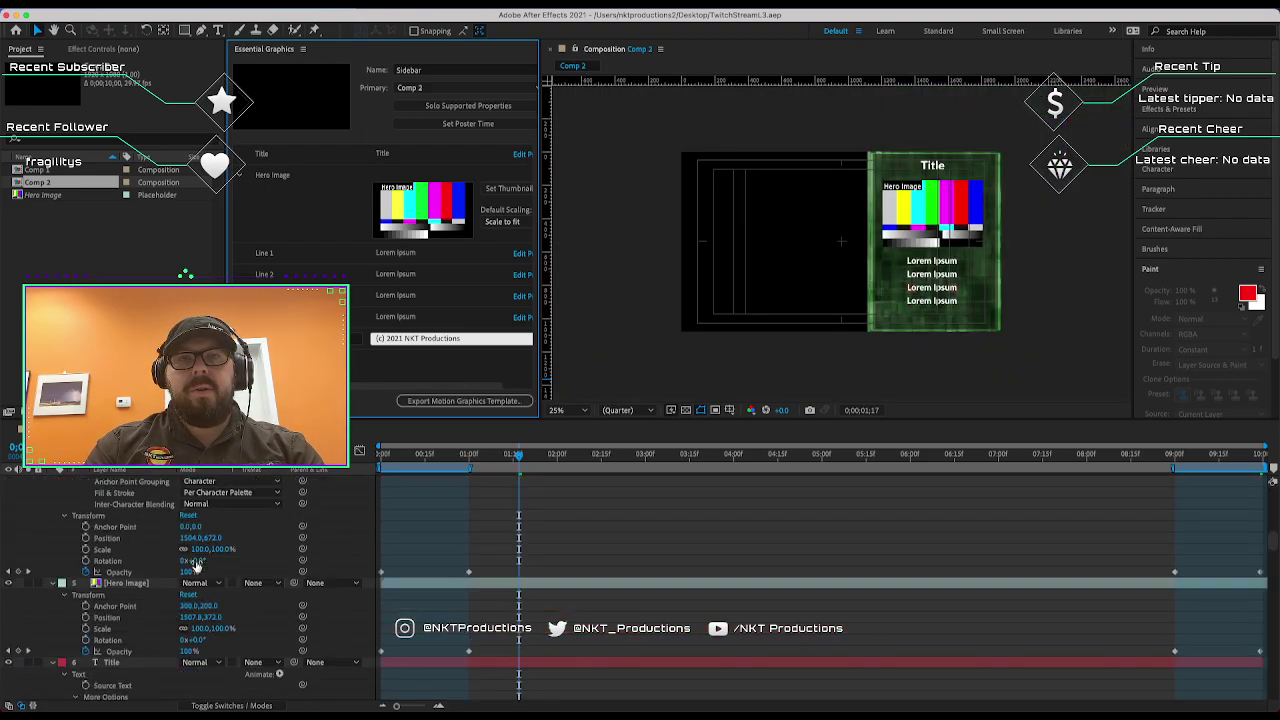
scroll(197, 566, down, 10)
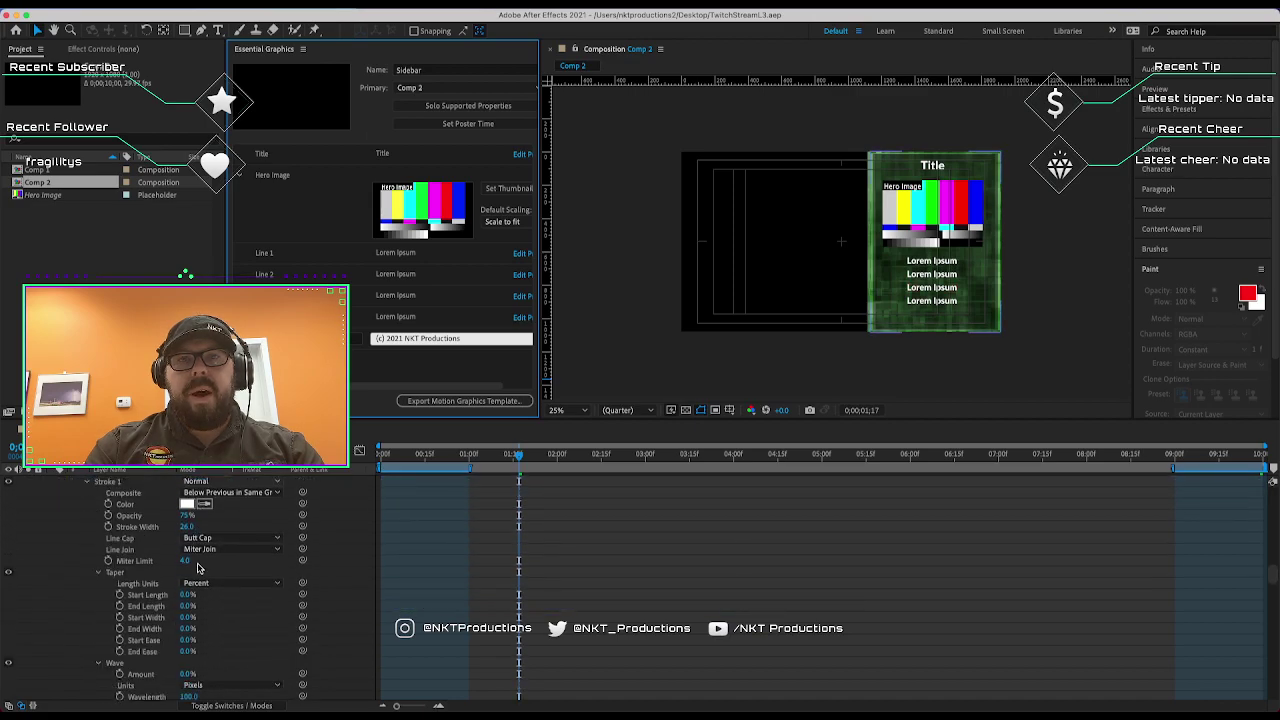
scroll(197, 566, down, 10)
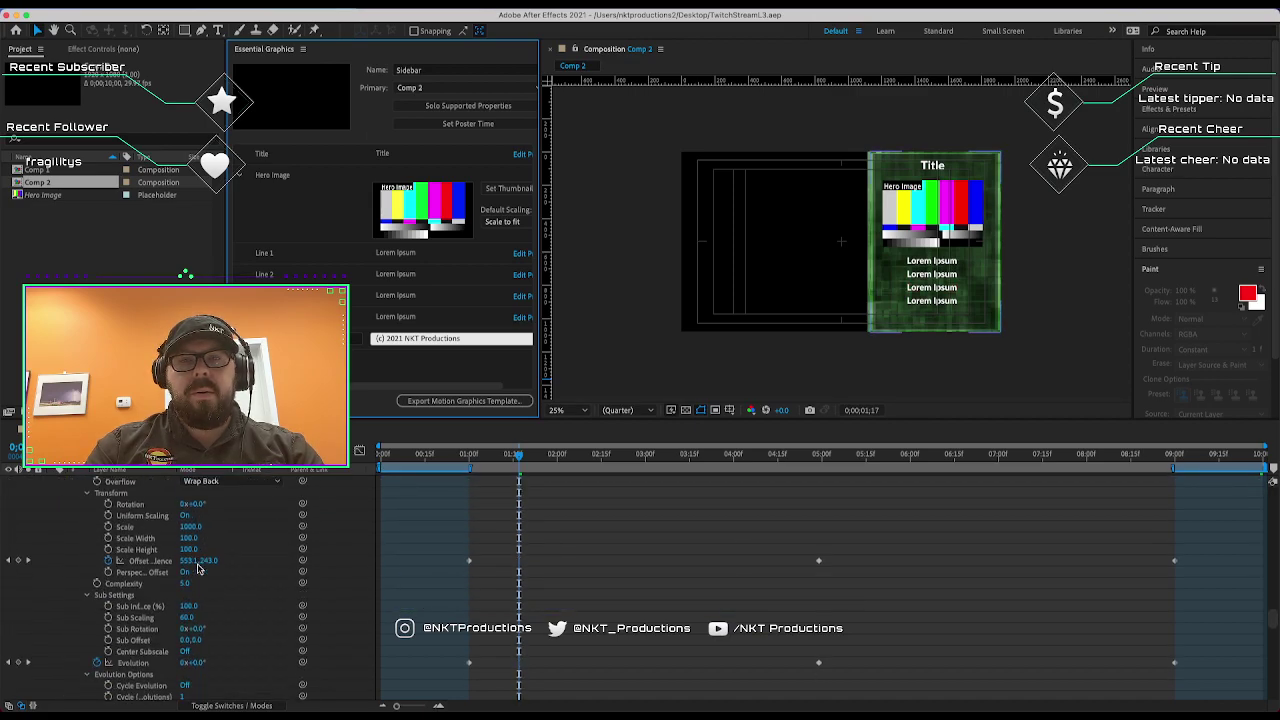
scroll(197, 566, down, 5)
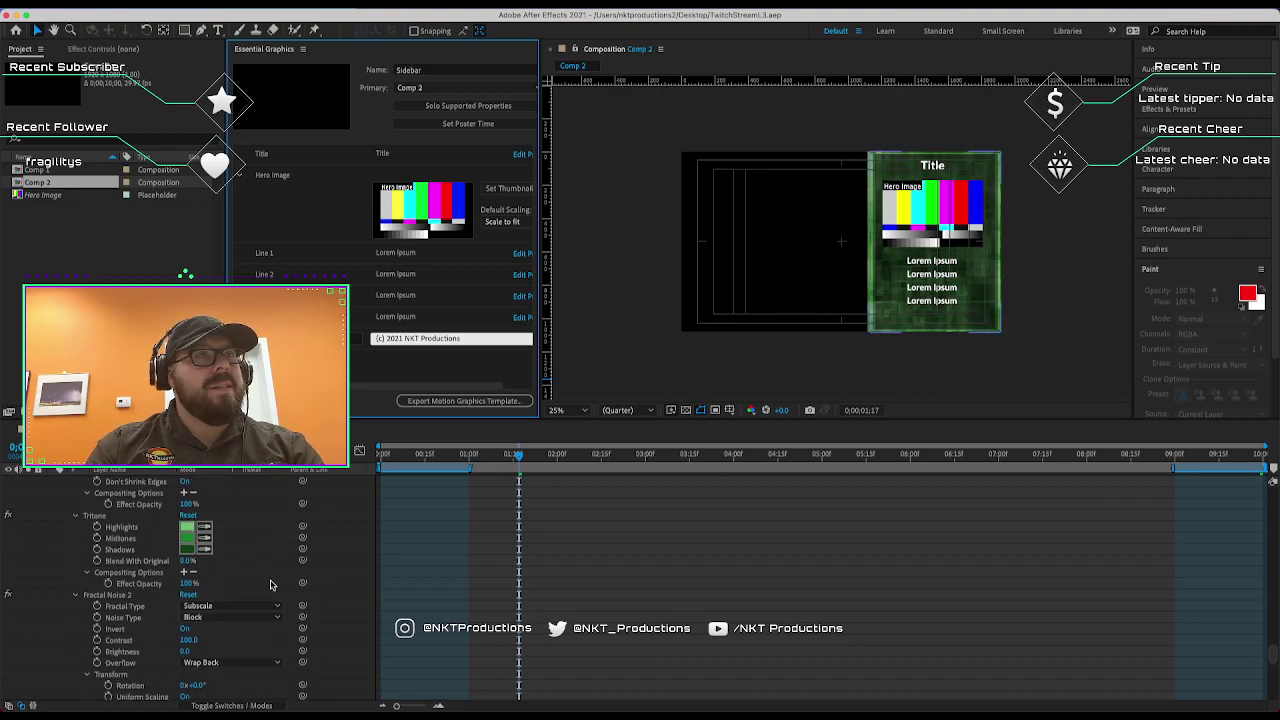
Add Background's Tritone Highlights, Midtones and Shadows colours as template controls, then fit the comp view.
click(107, 527)
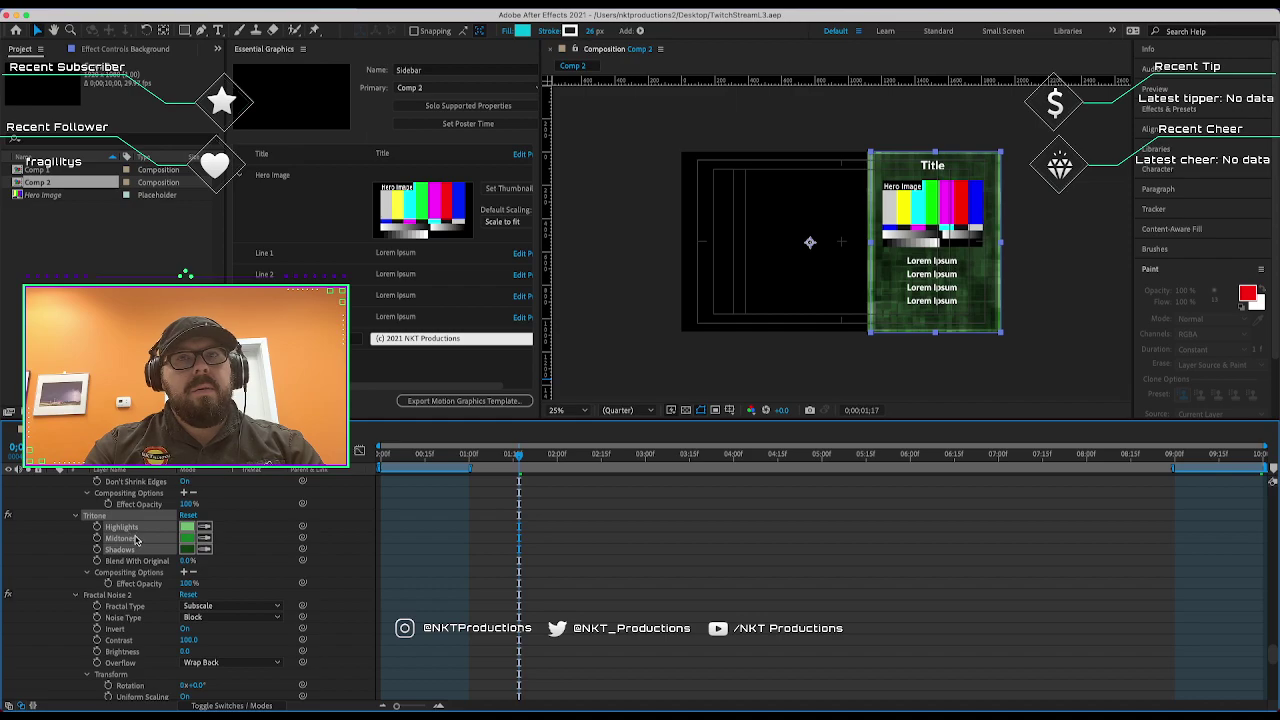
drag(136, 540, 353, 371)
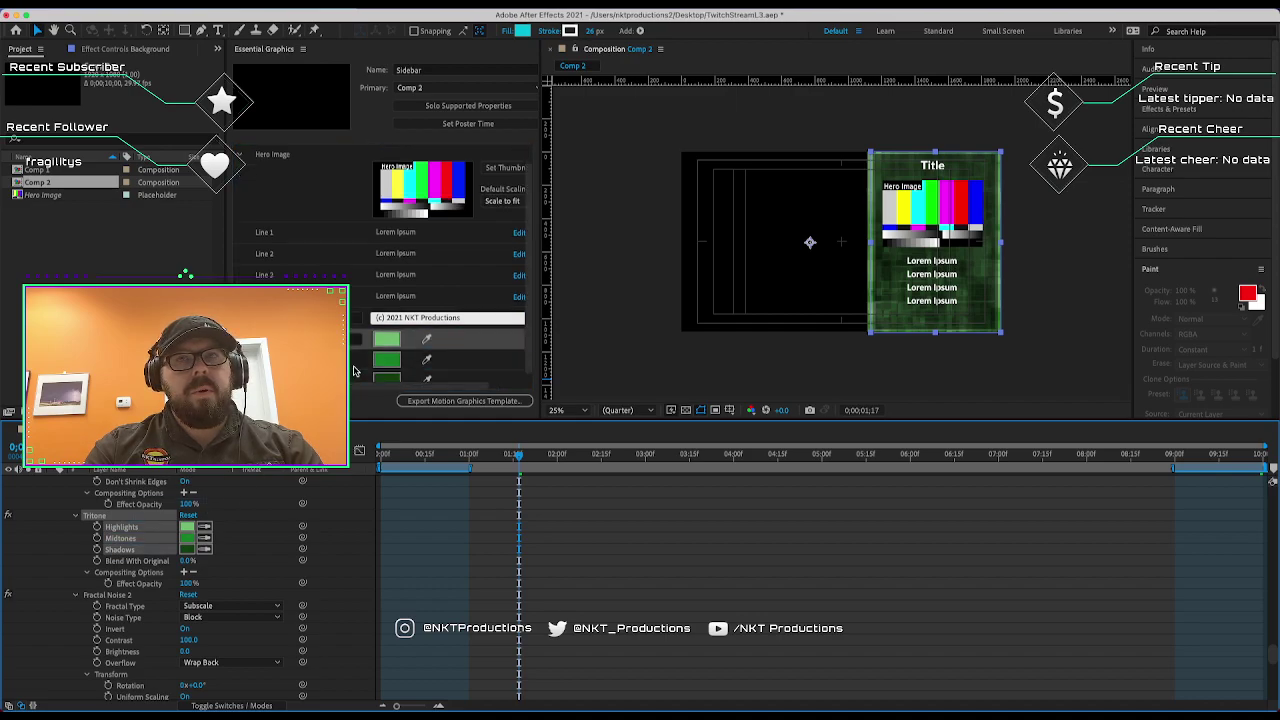
click(477, 336)
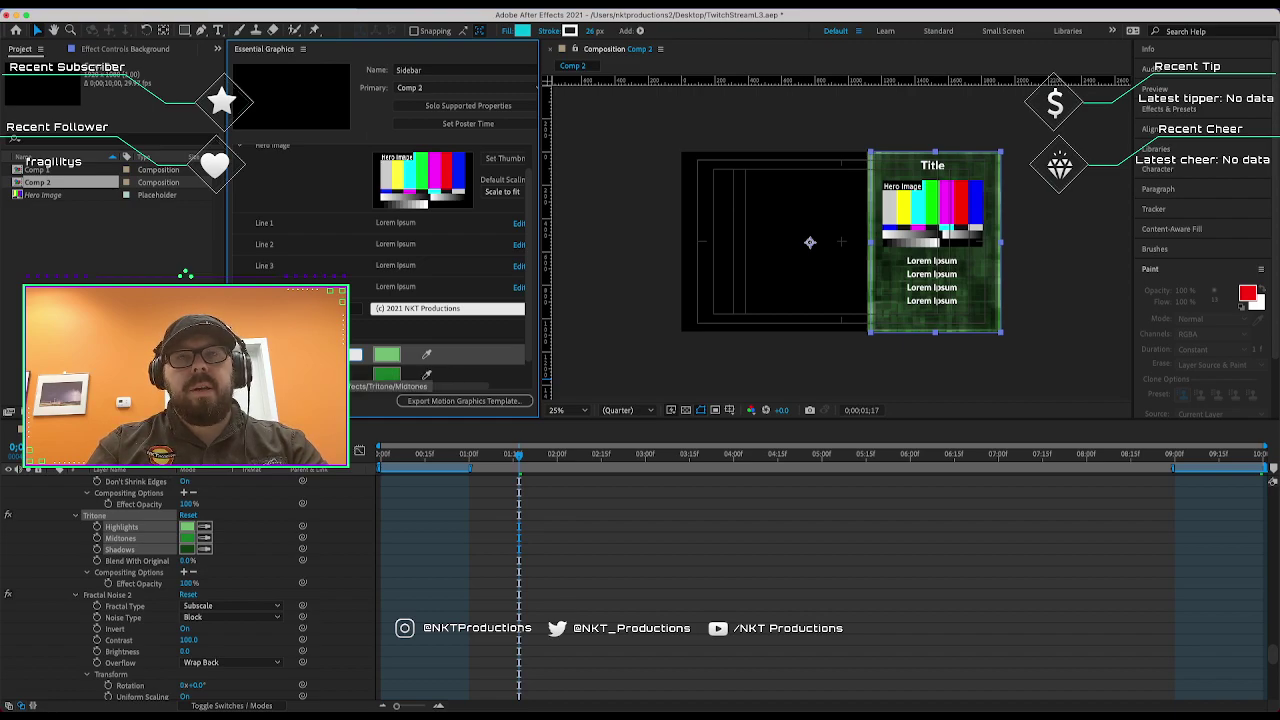
drag(355, 375, 355, 372)
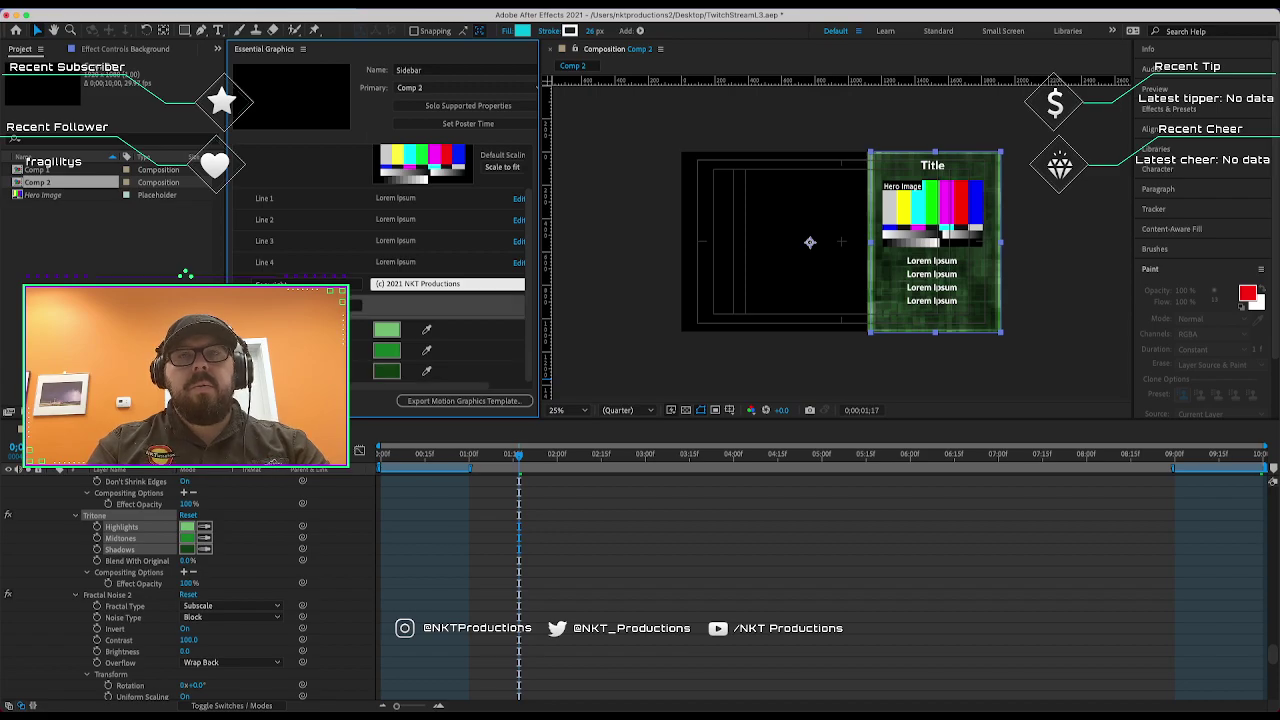
scroll(440, 330, up, 1)
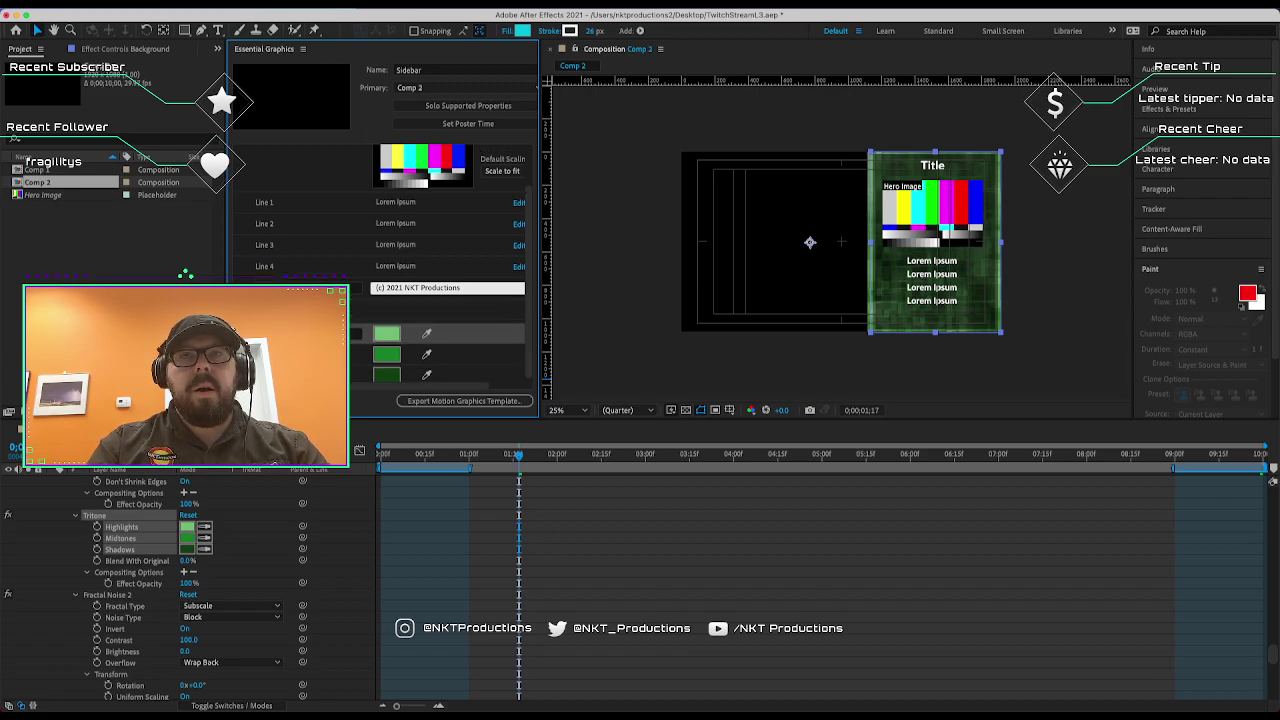
key(shift+slash)
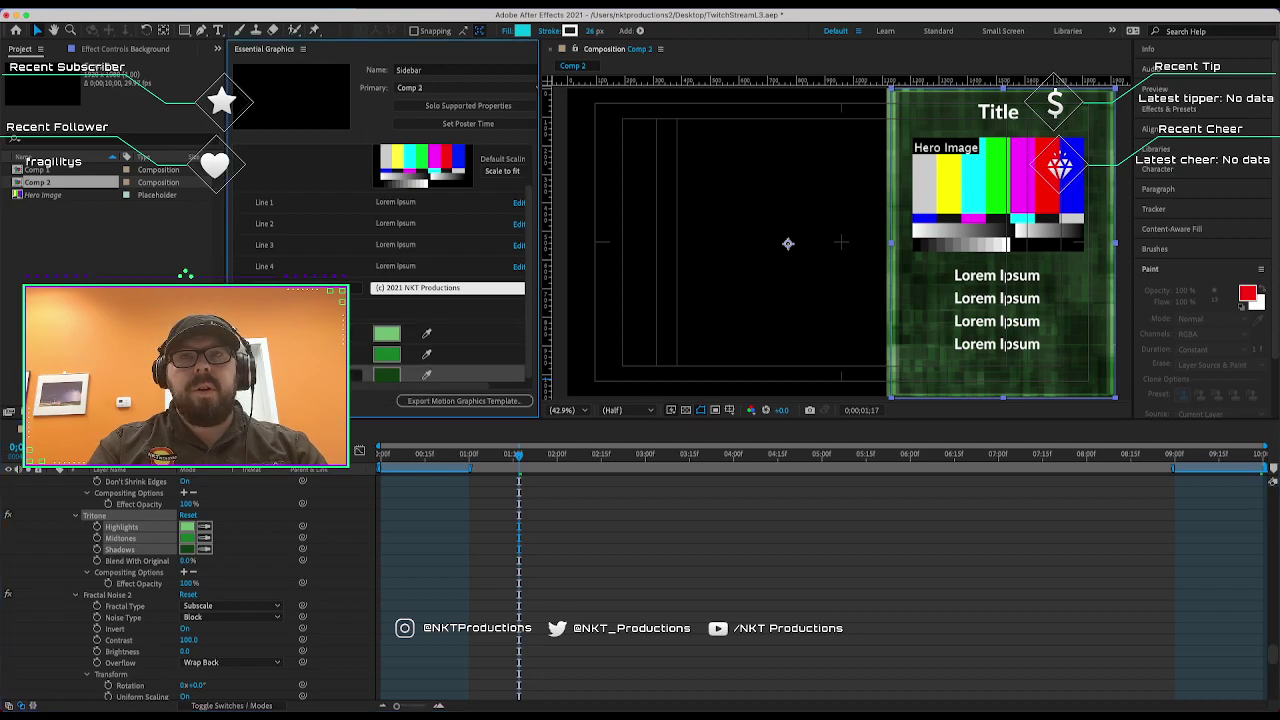
click(300, 333)
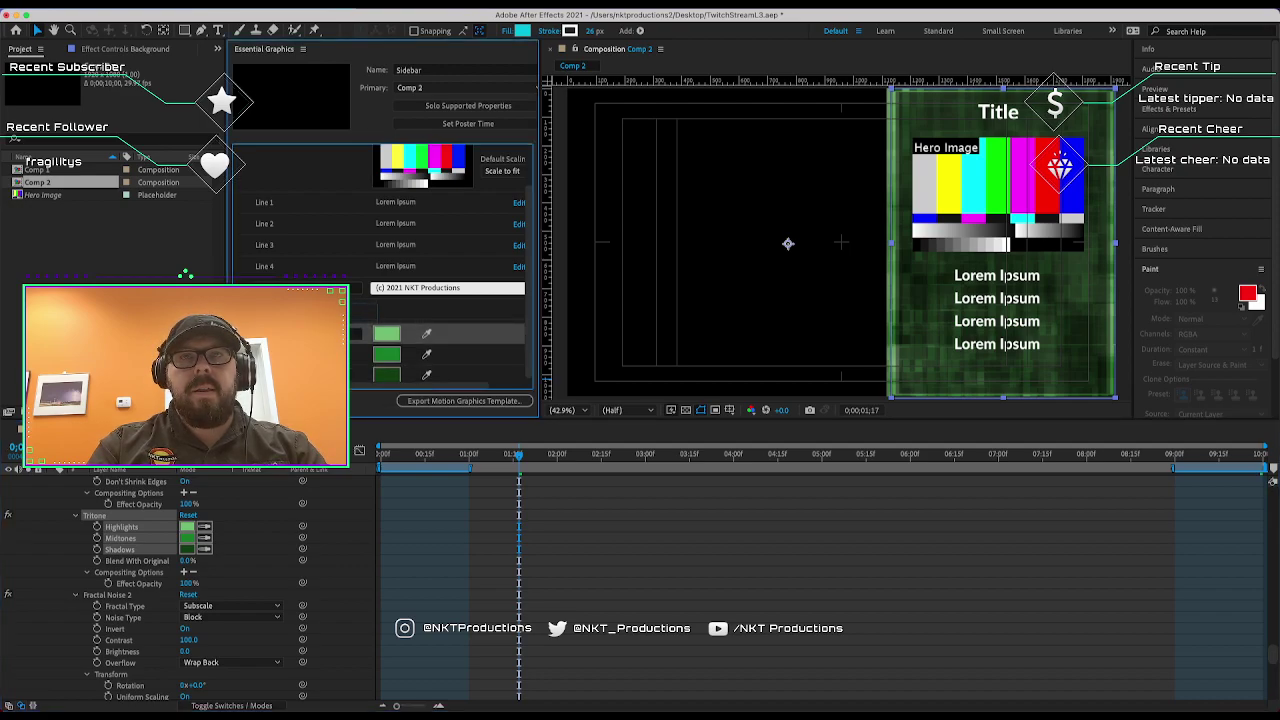
scroll(380, 280, up, 3)
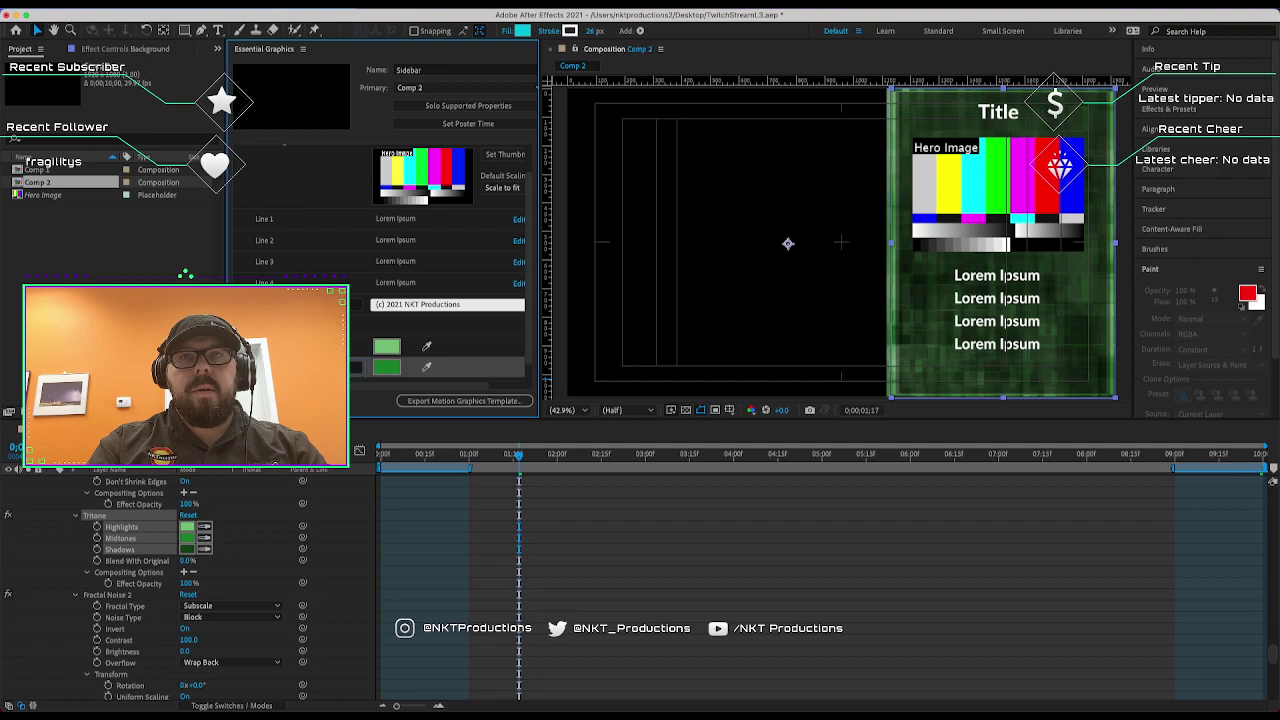
scroll(380, 280, down, 2)
scroll(380, 300, up, 1)
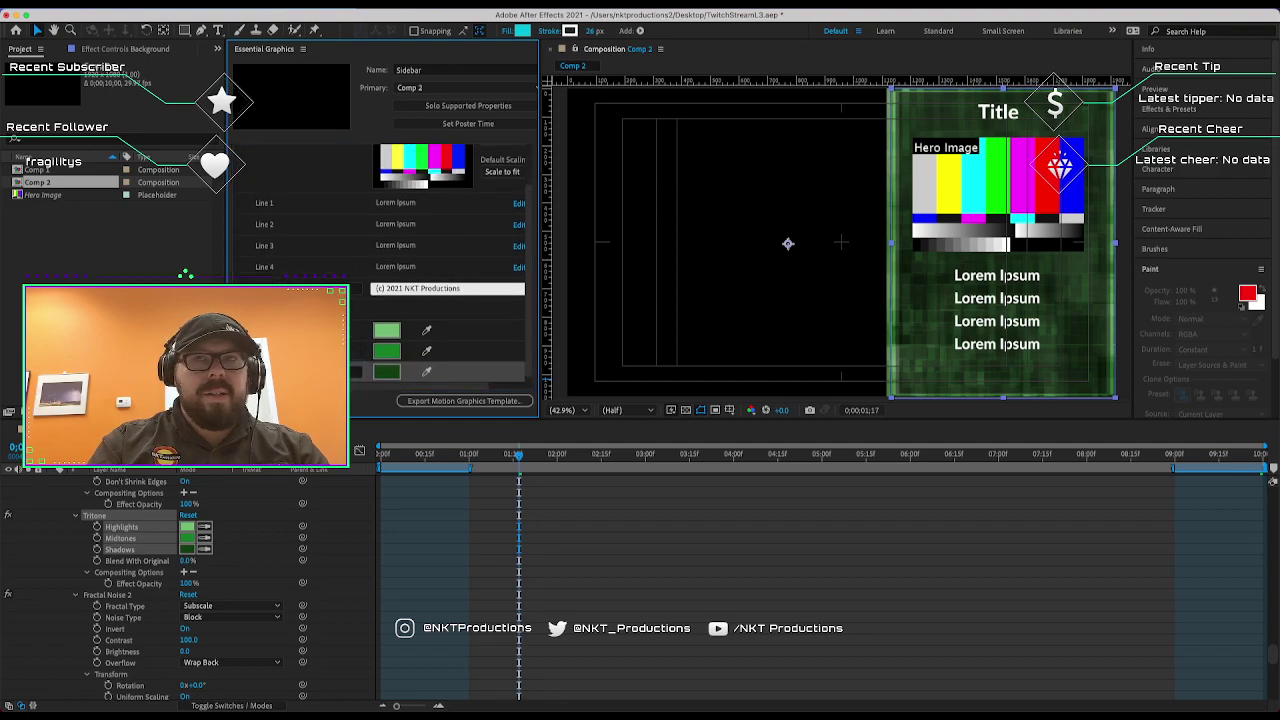
Save the project, export Sidebar.mogrt to the Desktop, and switch to Premiere Pro.
click(430, 400)
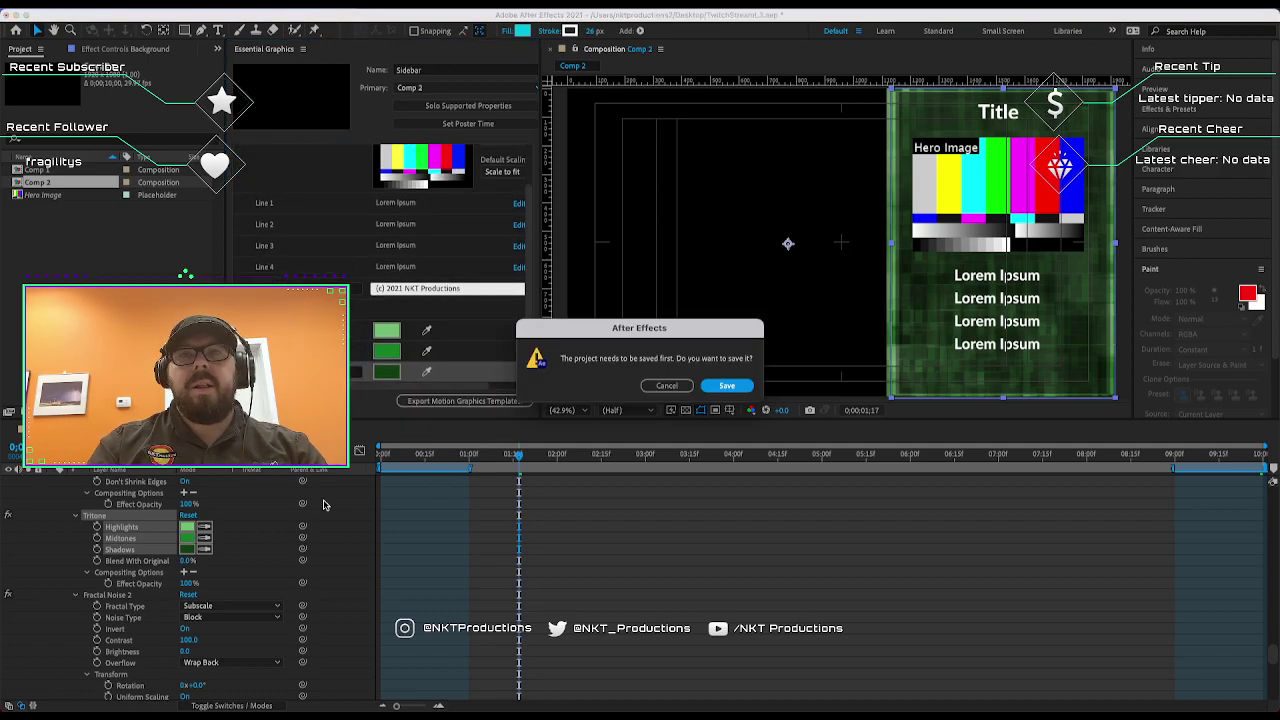
click(726, 387)
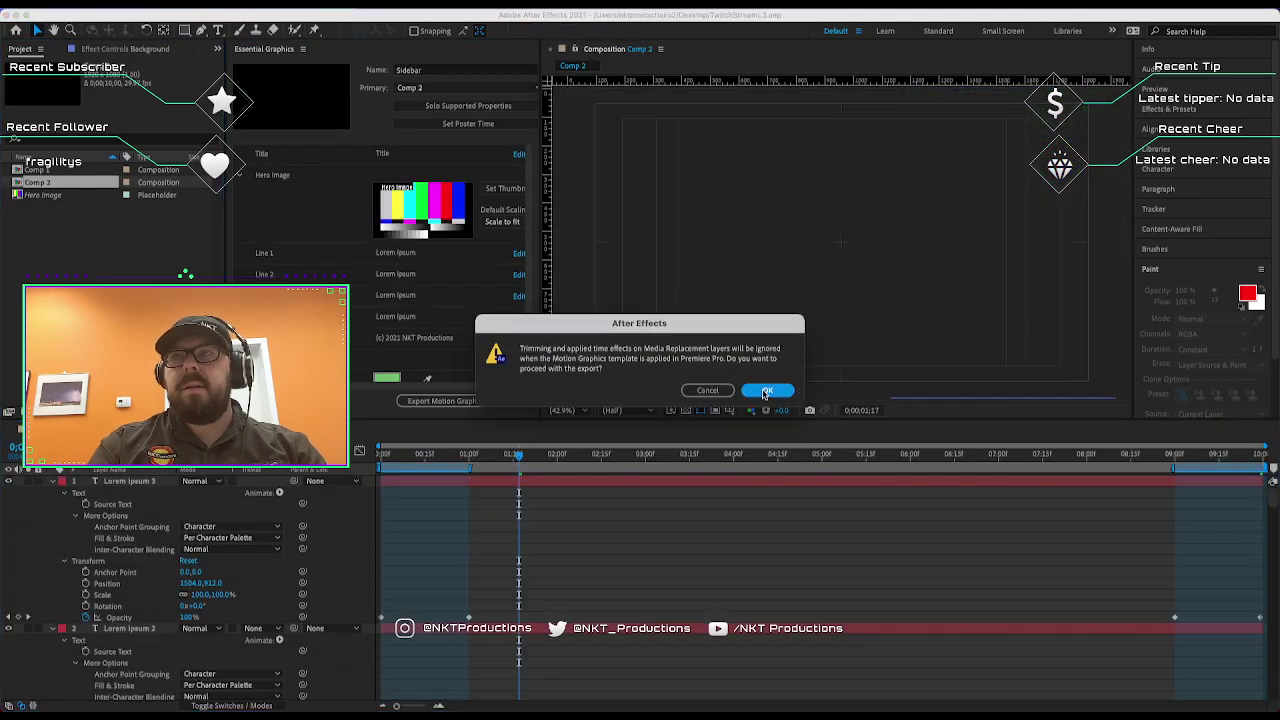
click(765, 391)
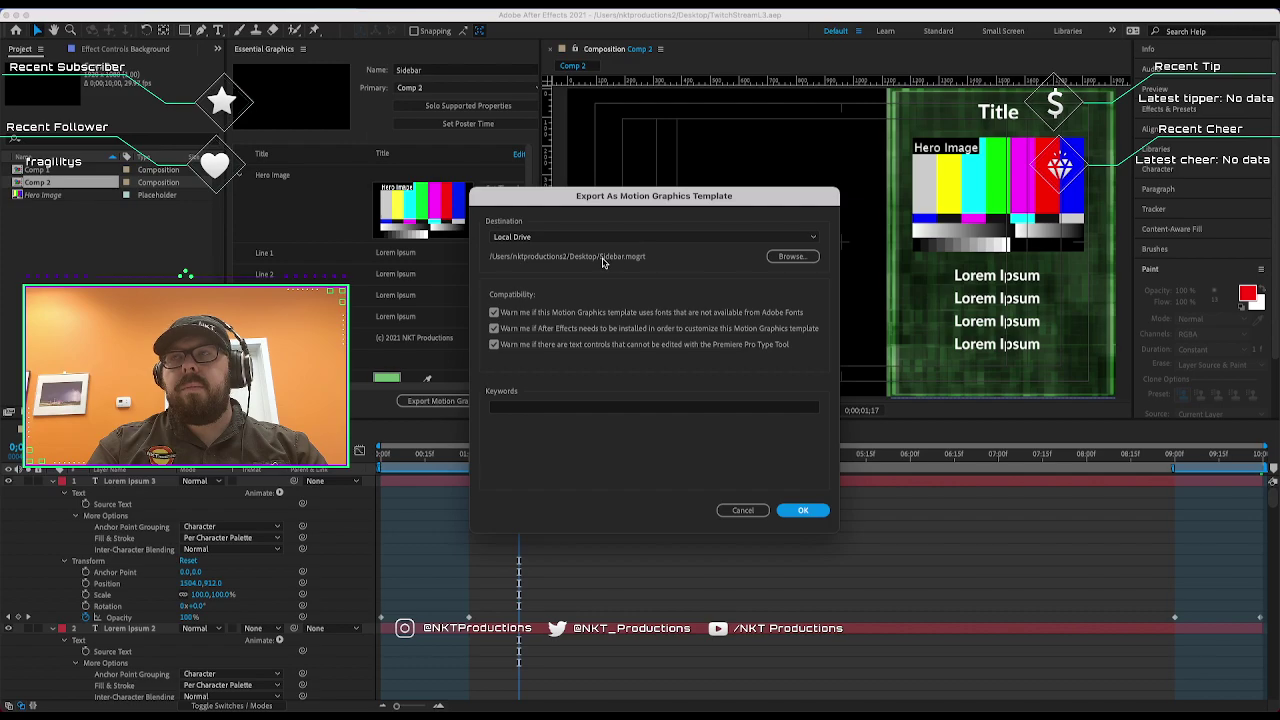
click(576, 408)
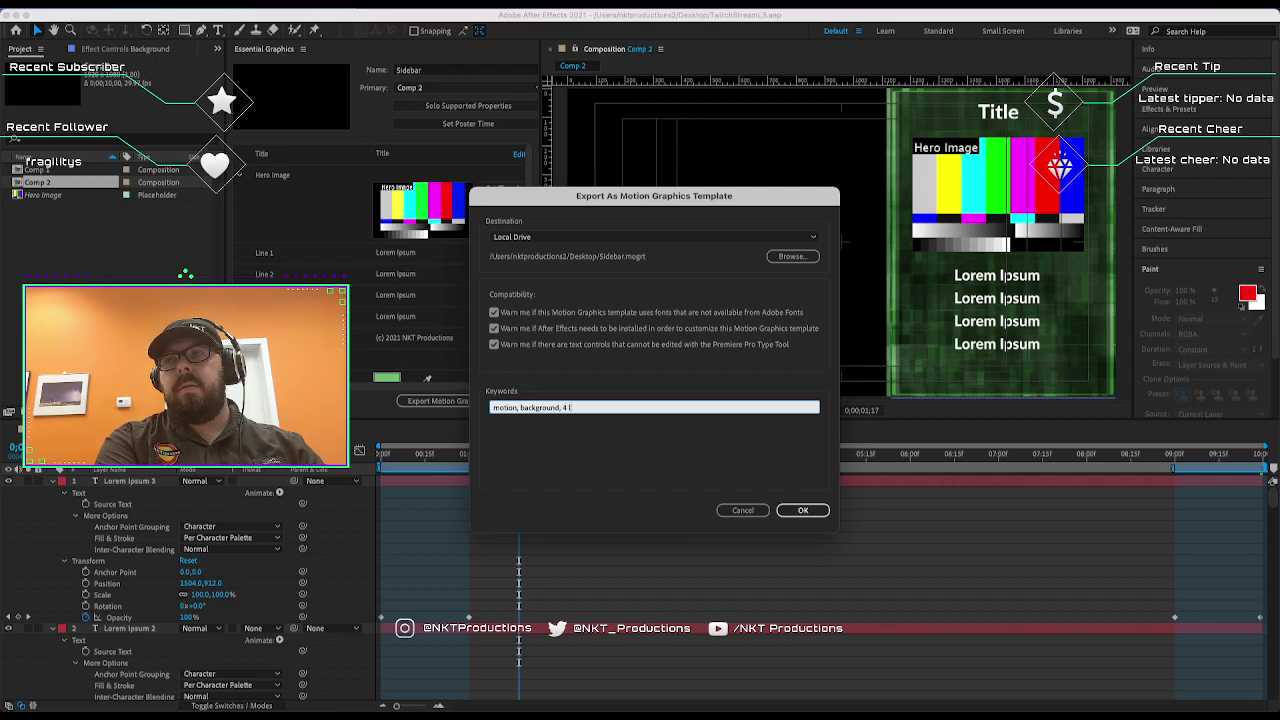
click(805, 509)
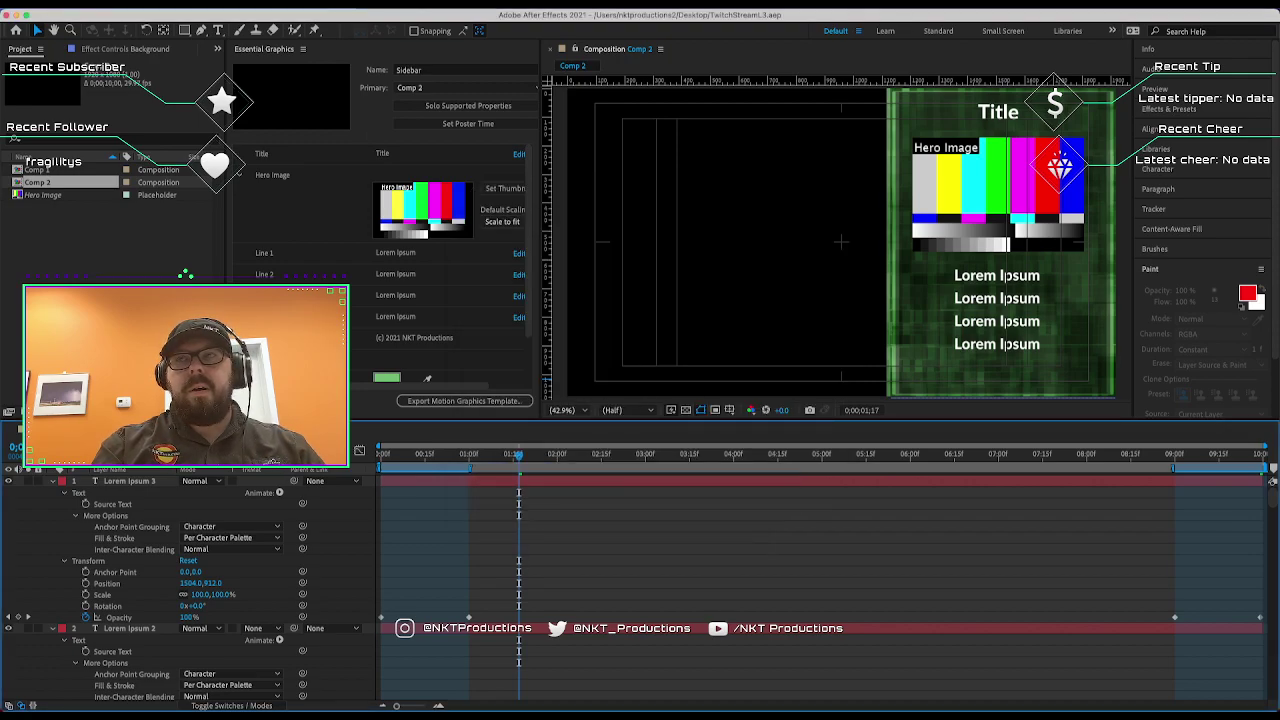
key(super+Tab)
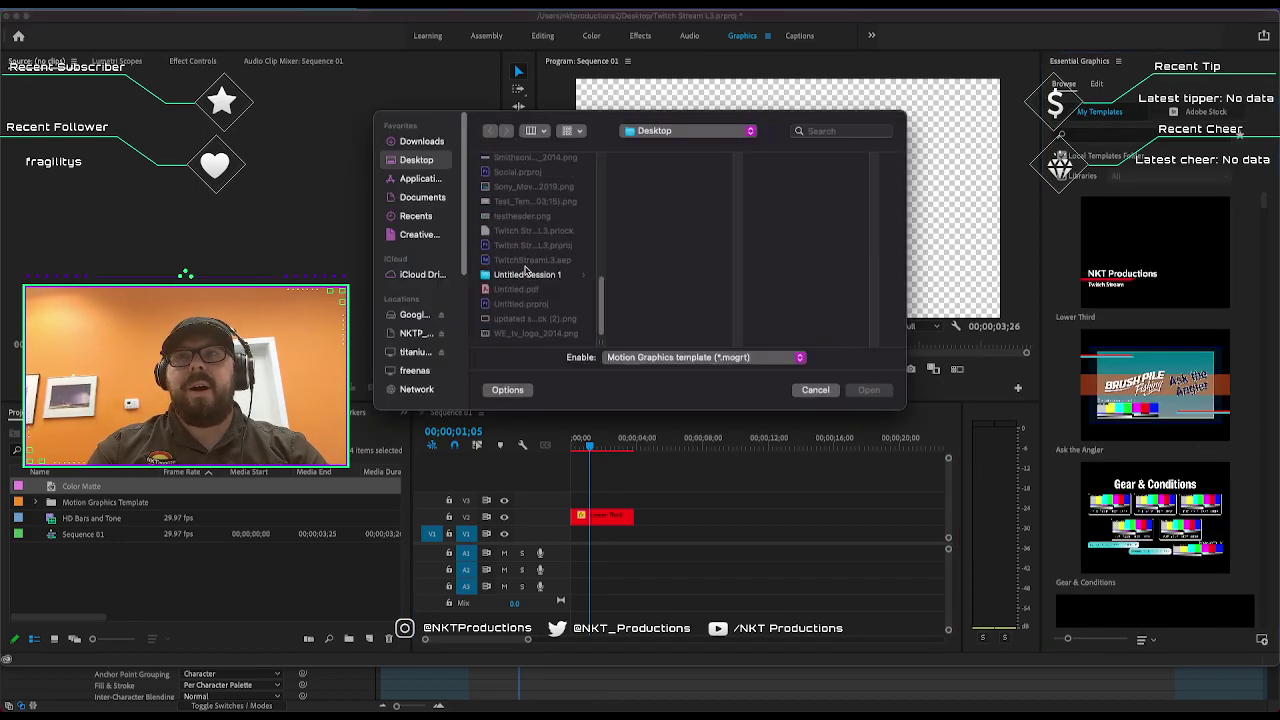
Install Sidebar.mogrt from the Desktop and place the Sidebar template on the top video track.
scroll(527, 220, up, 3)
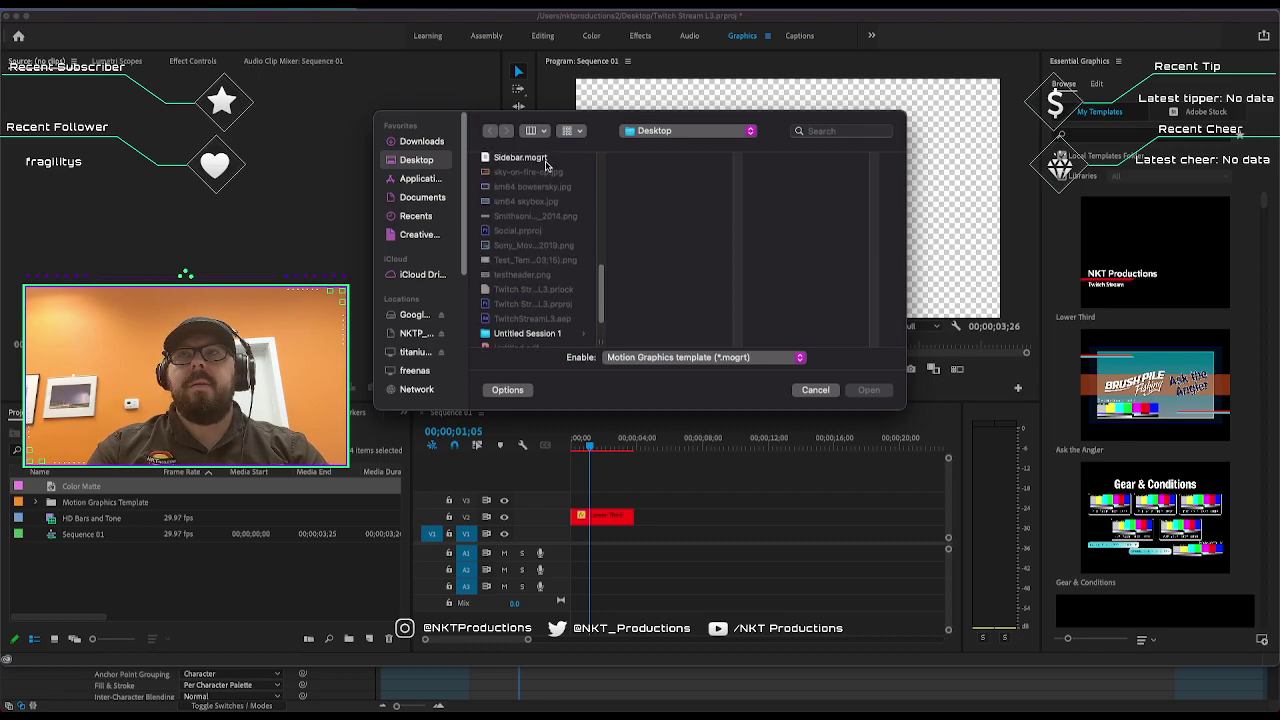
double_click(547, 167)
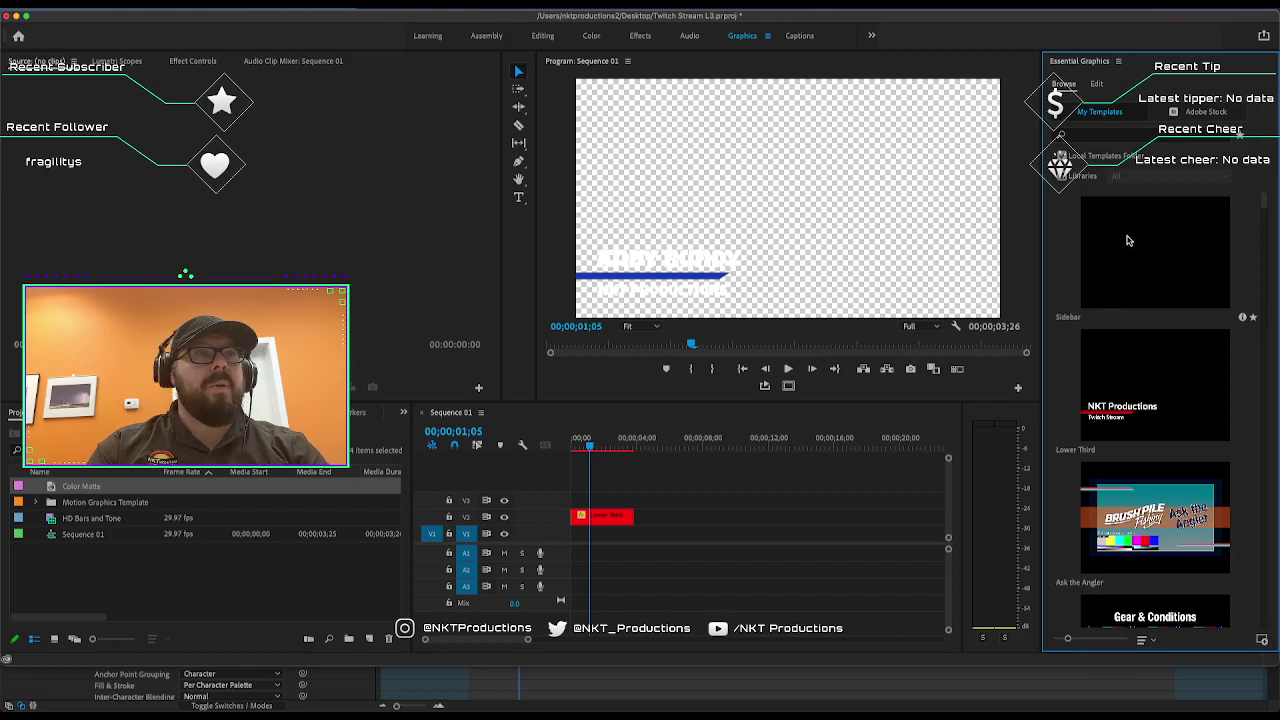
drag(1186, 252, 583, 507)
Delete the old V2 lower third, preview playback, and lay a Color Matte on V1.
click(608, 520)
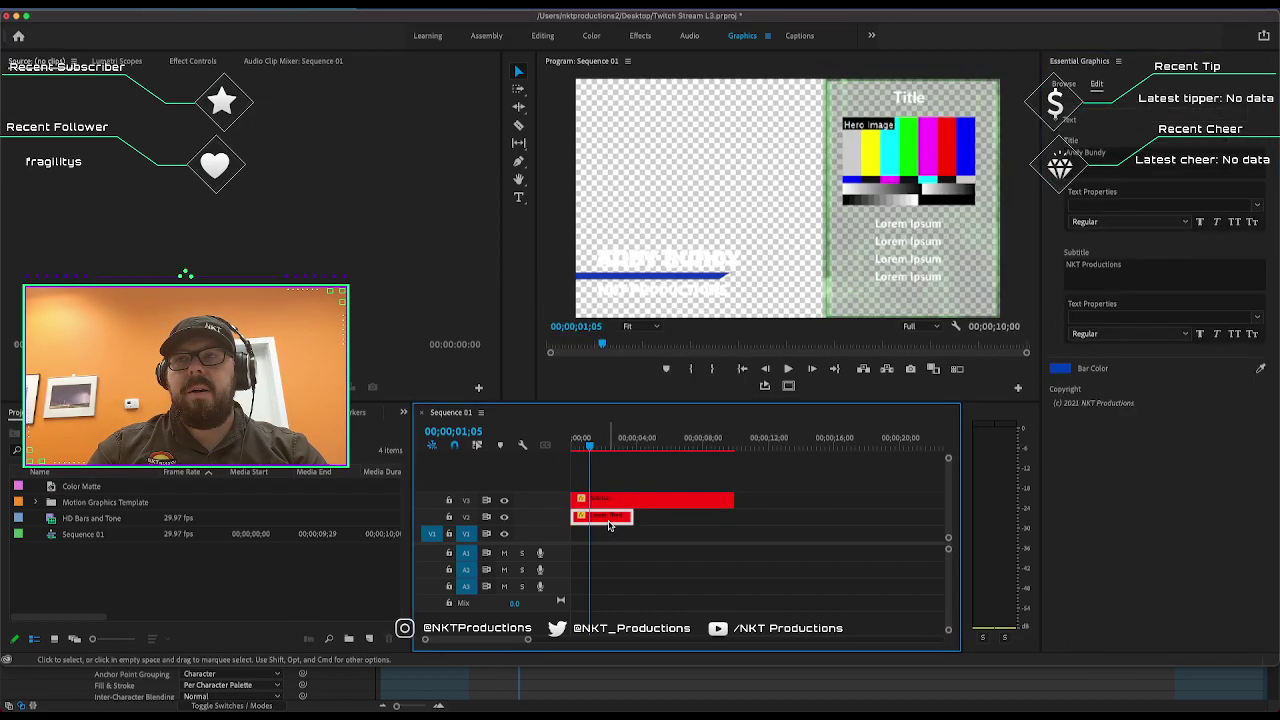
key(Delete)
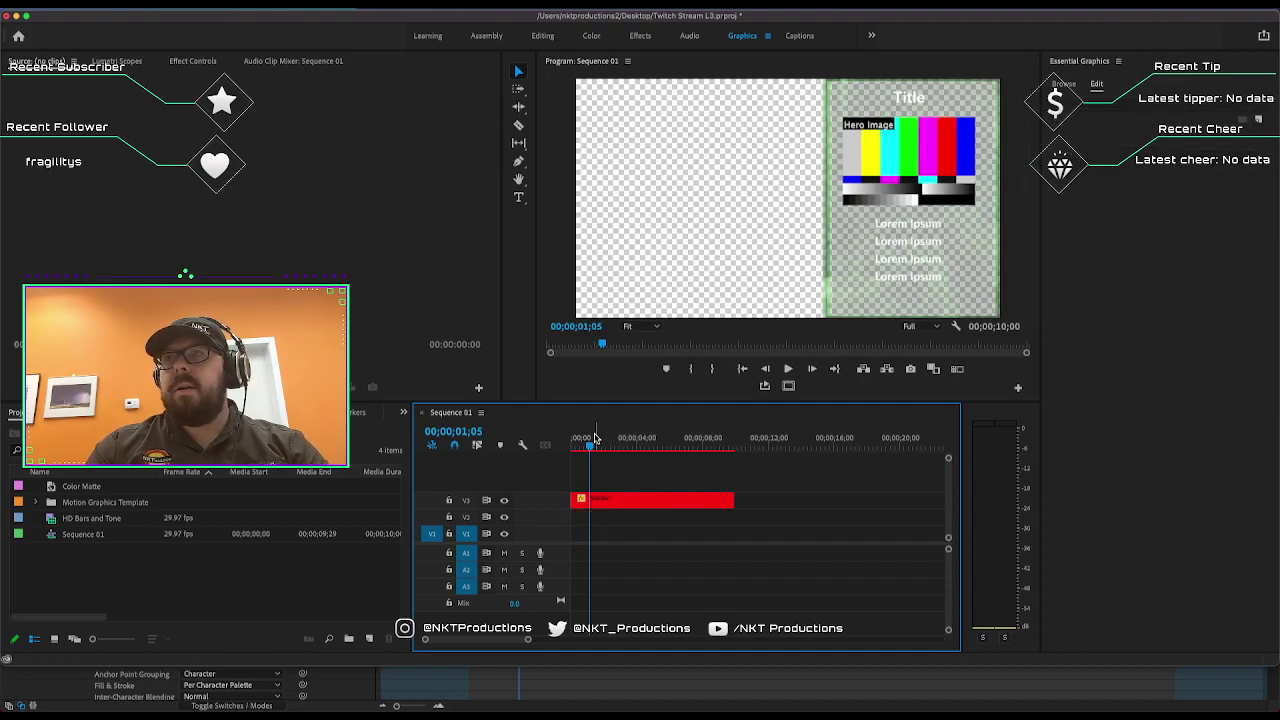
key(space)
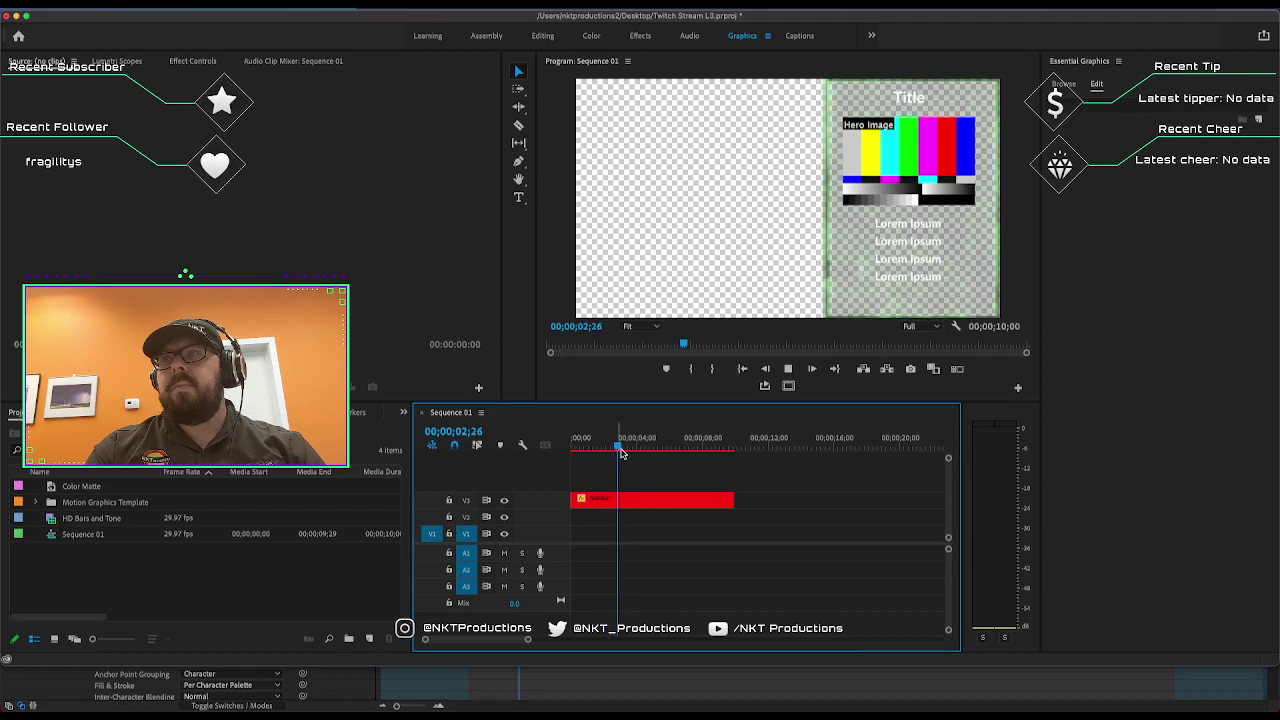
drag(618, 450, 587, 450)
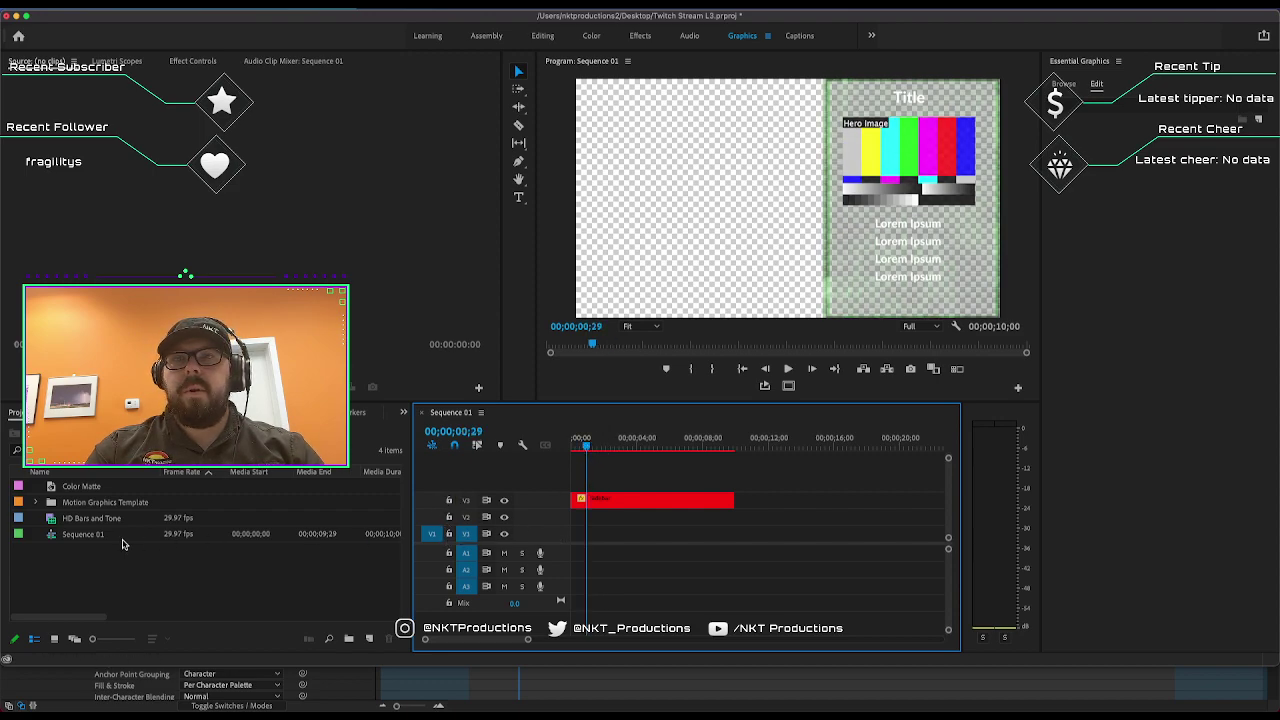
drag(88, 492, 527, 543)
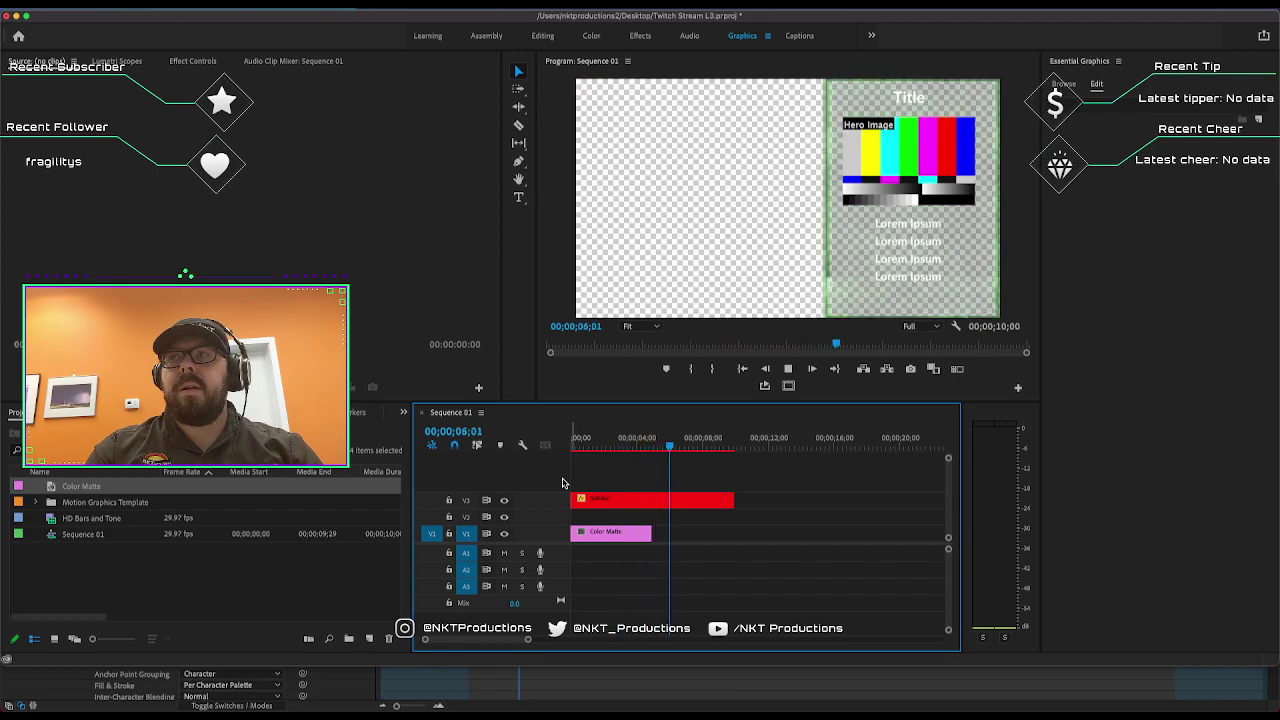
Extend the Color Matte to 00;00;10;00 and trim the Sidebar clip to about four seconds.
key(space)
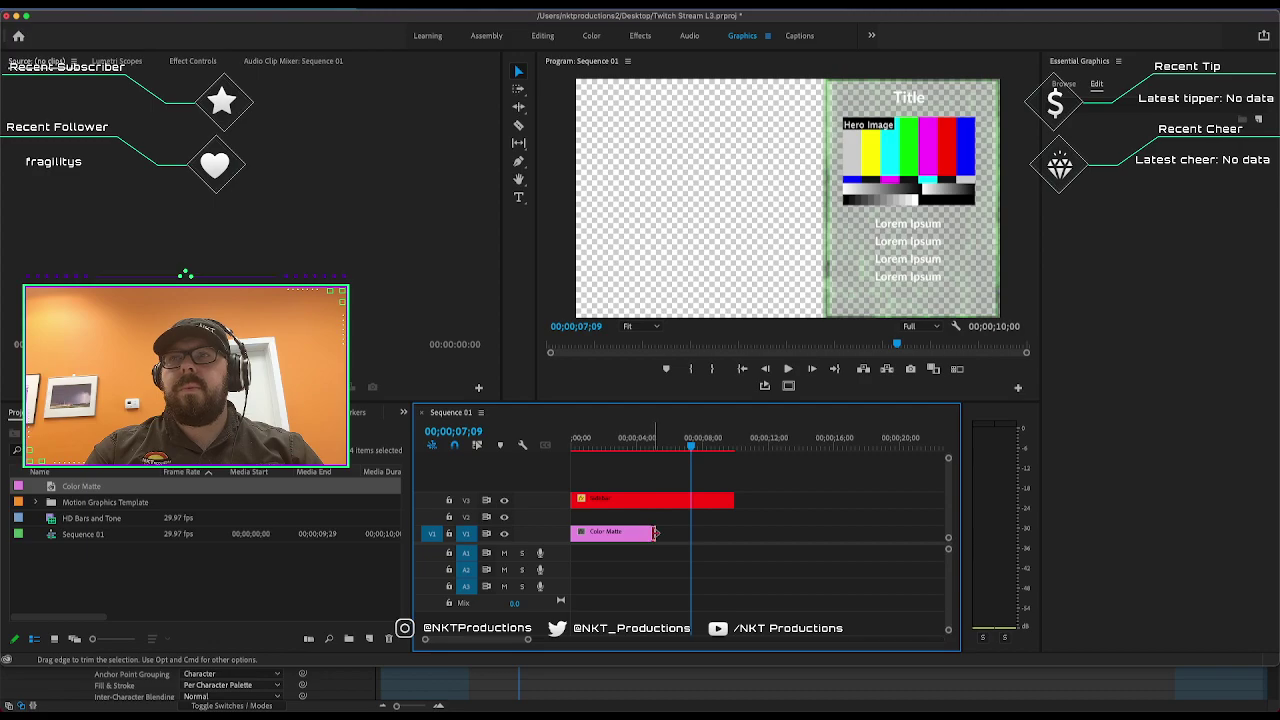
drag(652, 533, 657, 507)
click(574, 445)
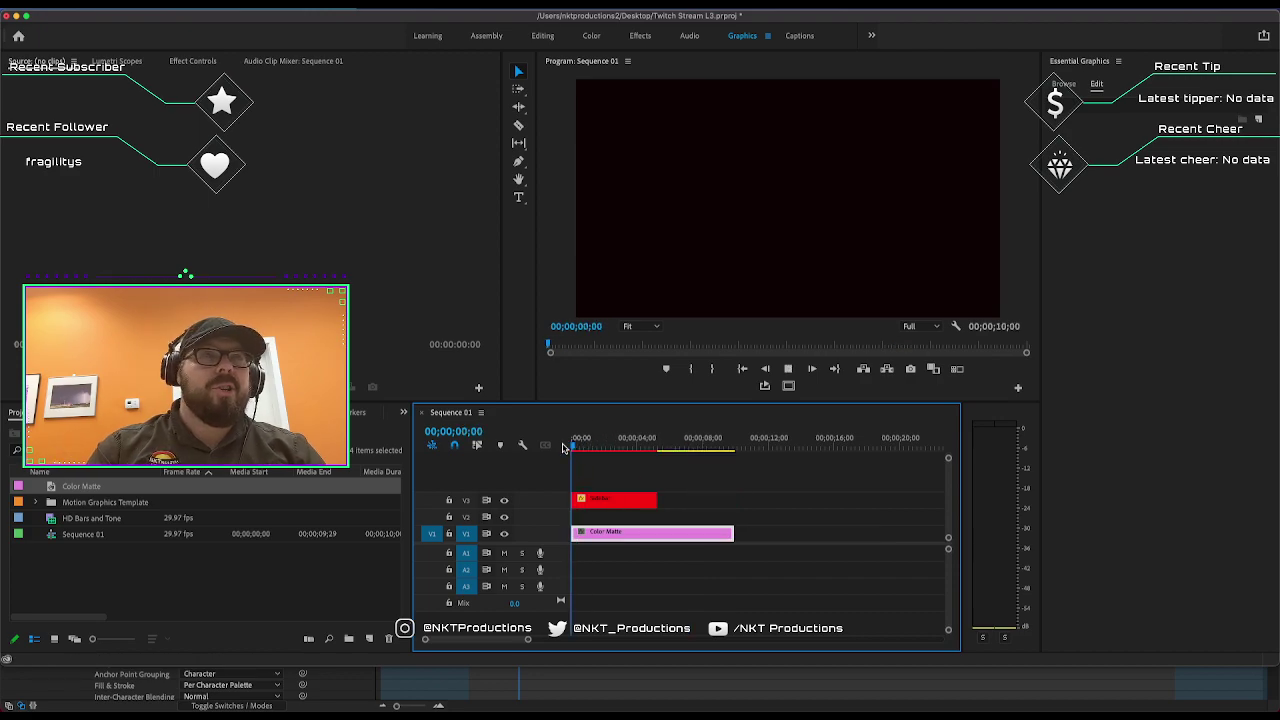
Render the sequence previews and replay the Sidebar animation from the beginning.
key(space)
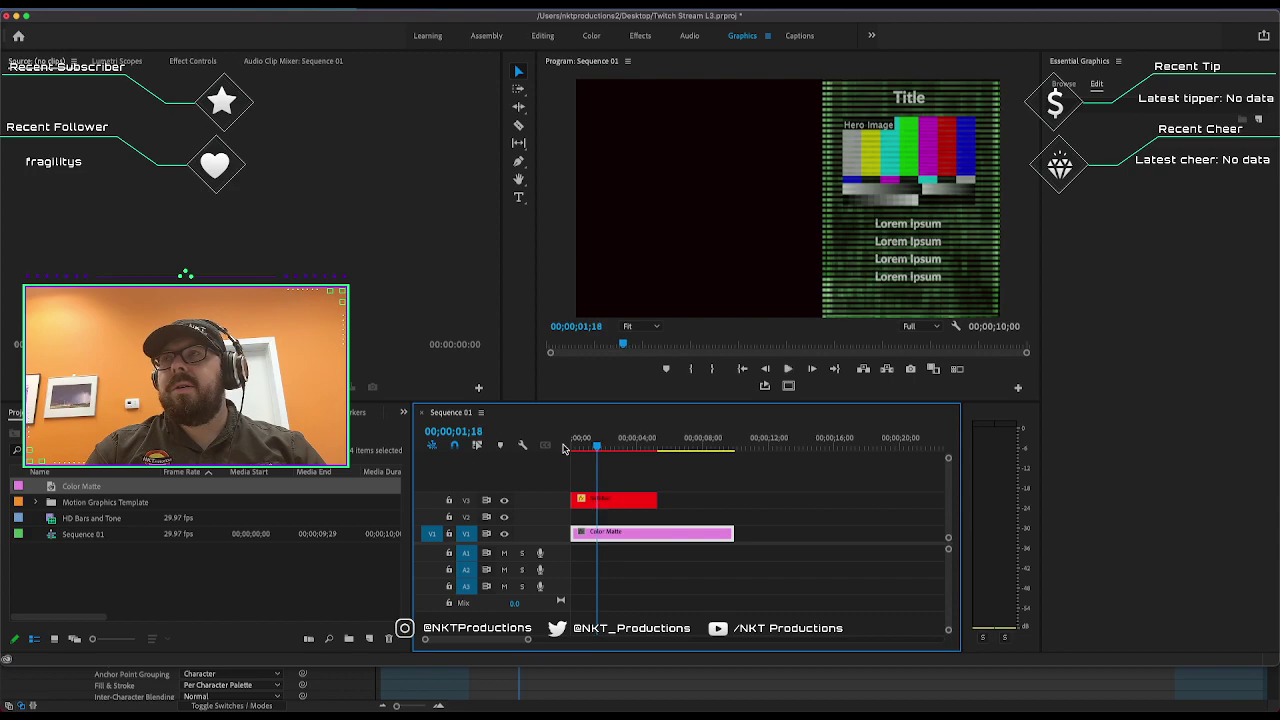
key(Return)
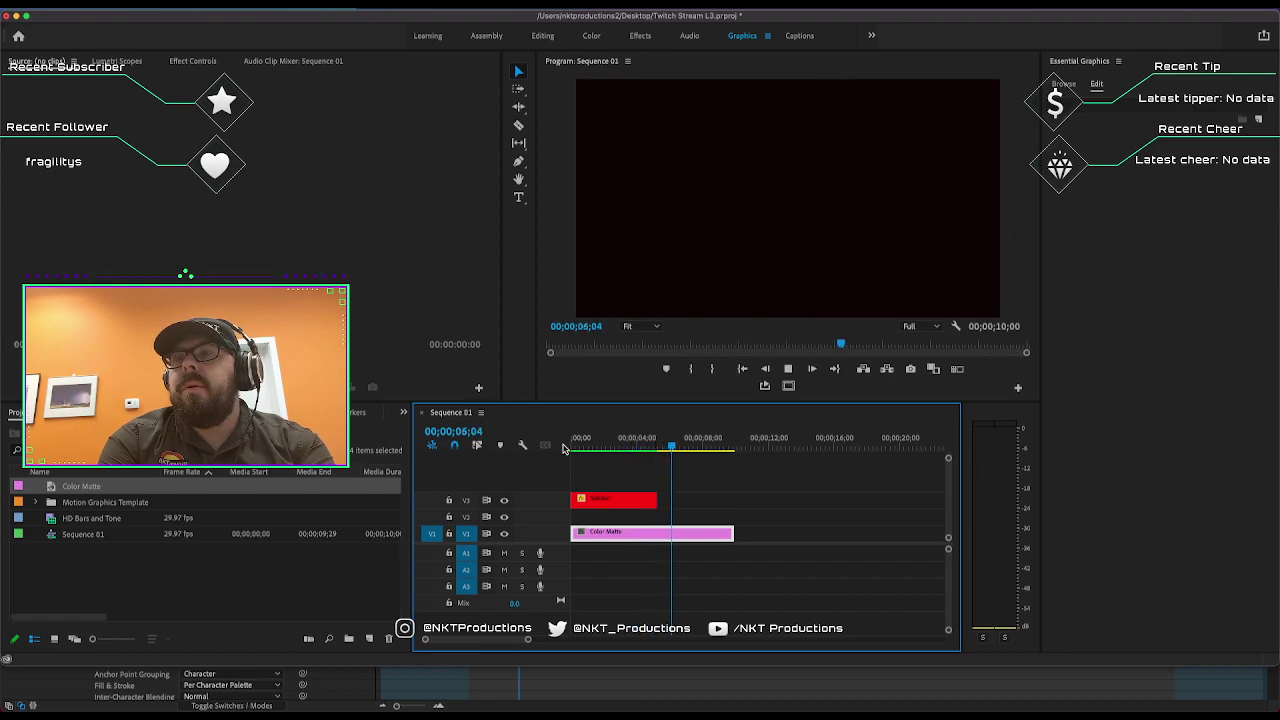
click(563, 448)
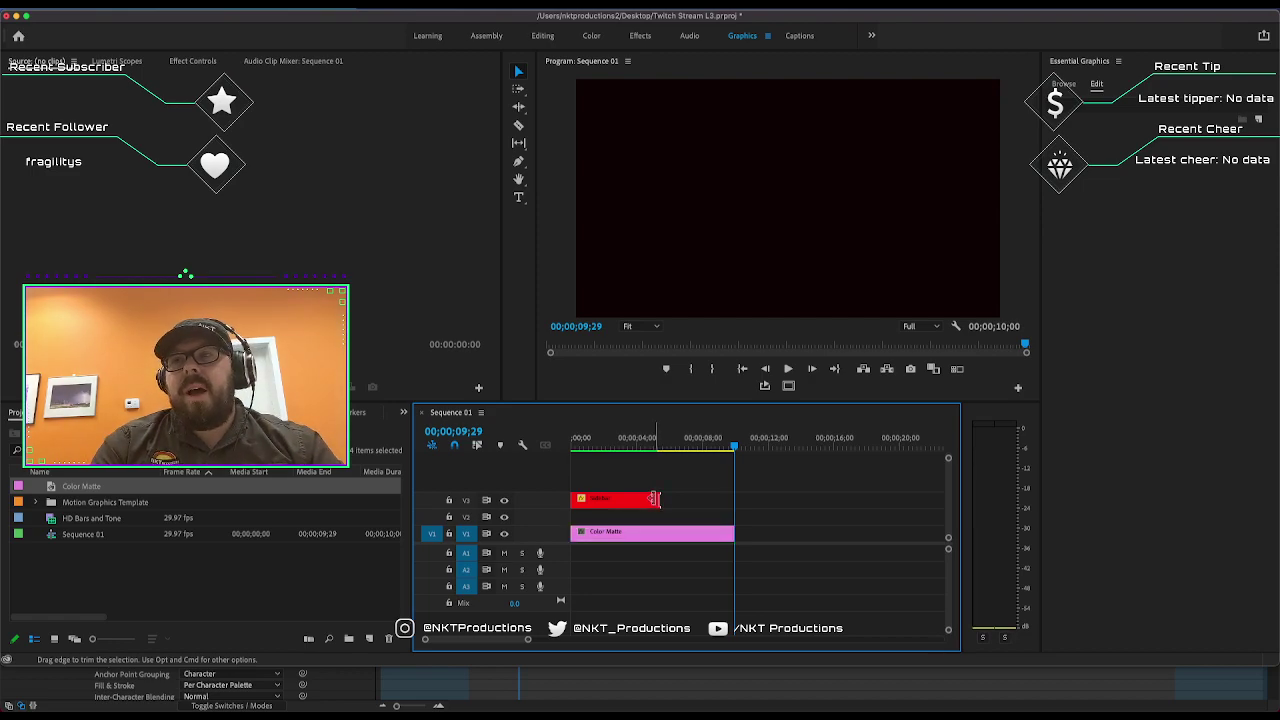
Extend the Sidebar clip and Color Matte to about 00;00;19;16, then cancel the preview render.
drag(653, 499, 891, 496)
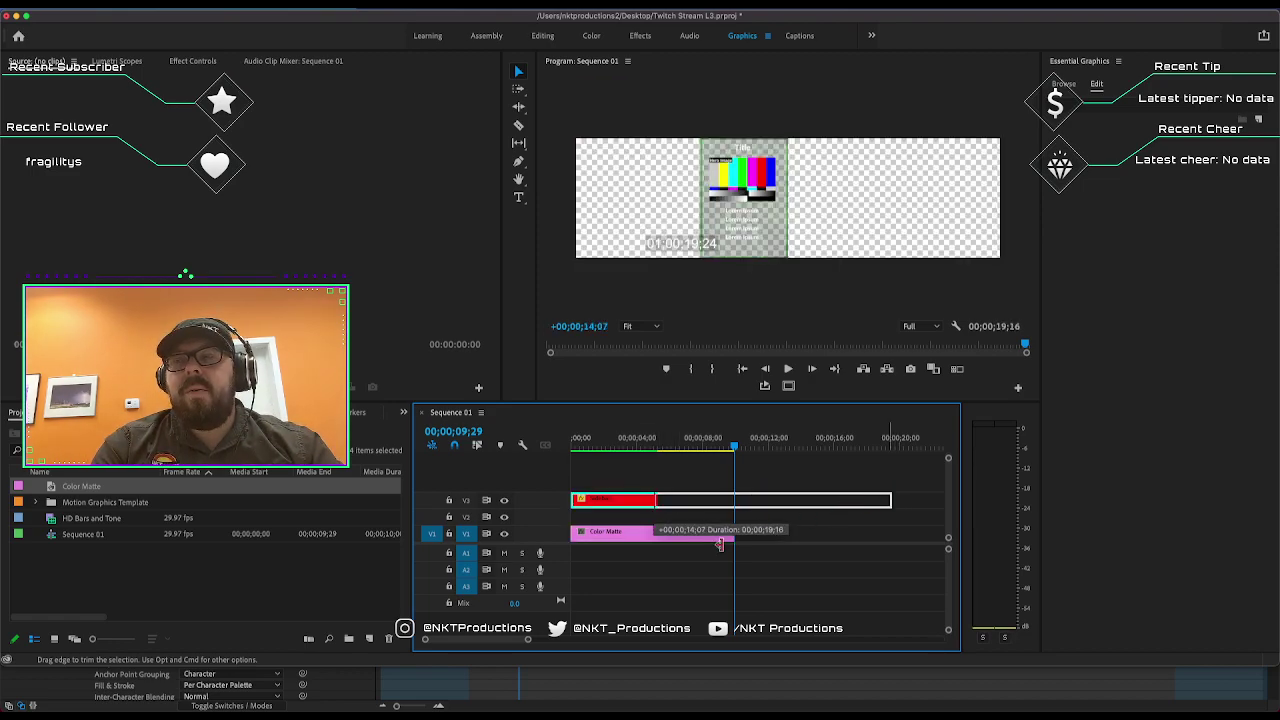
drag(734, 534, 890, 534)
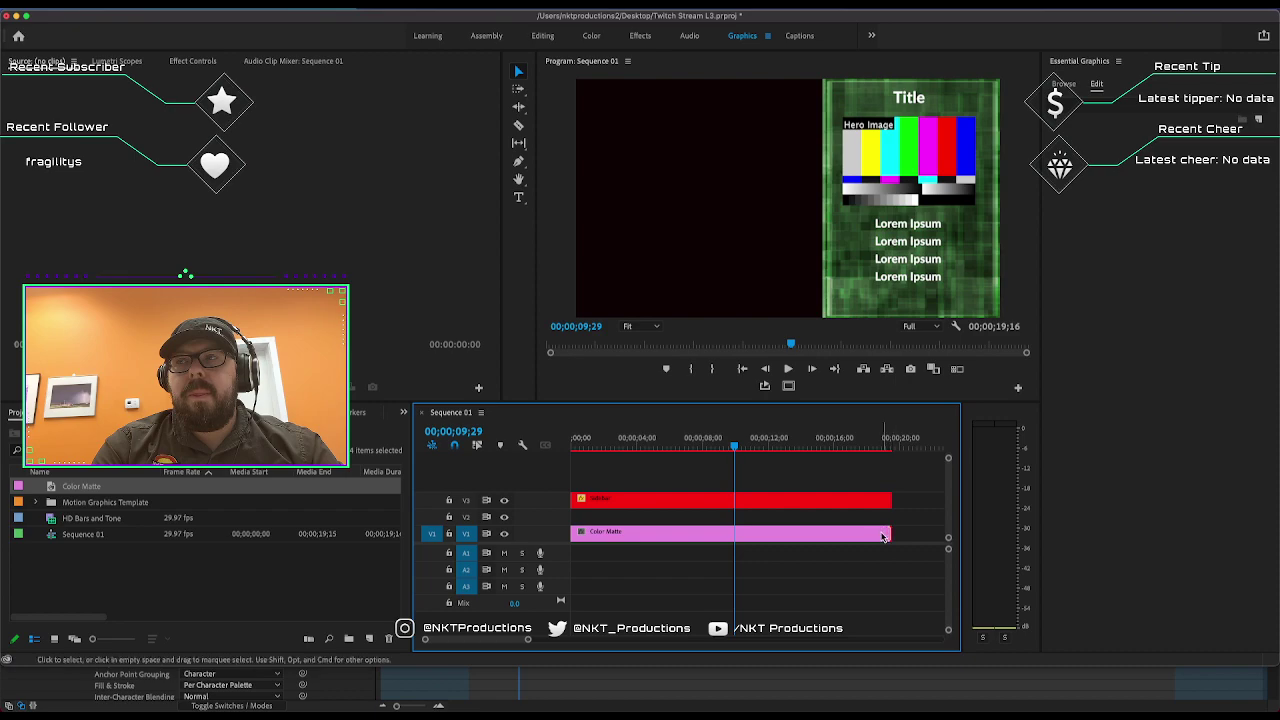
key(Return)
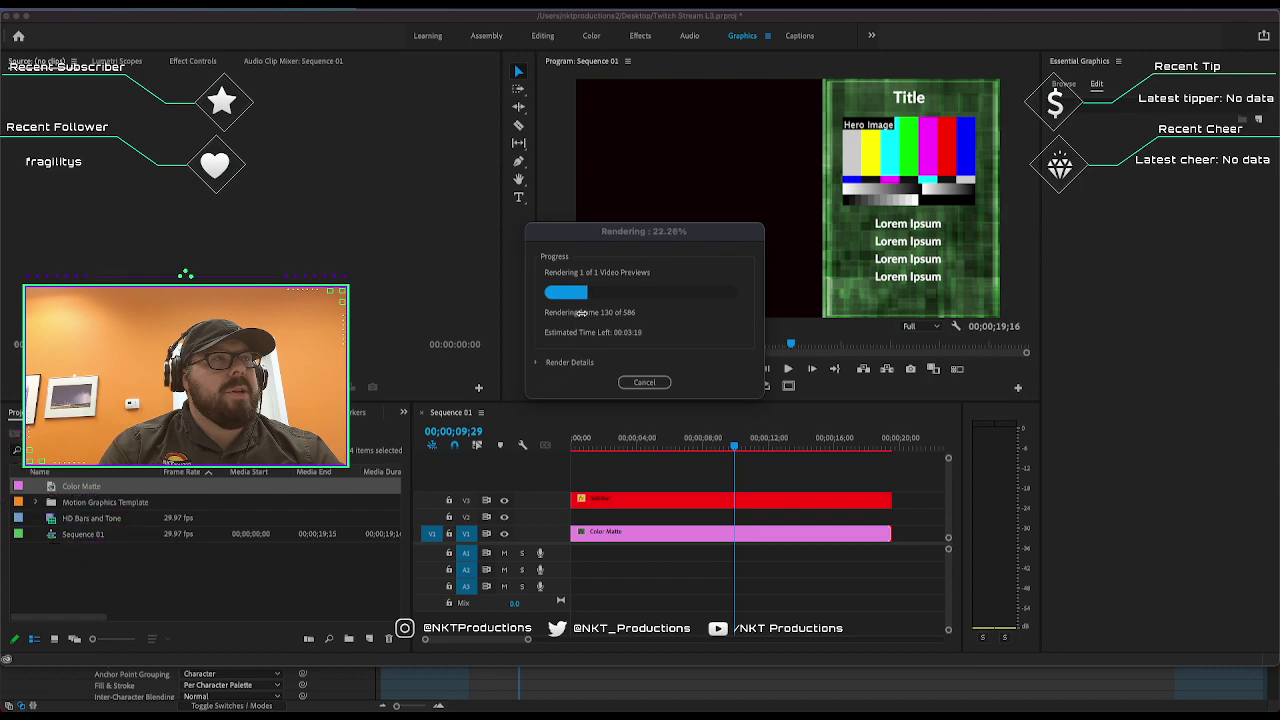
click(655, 382)
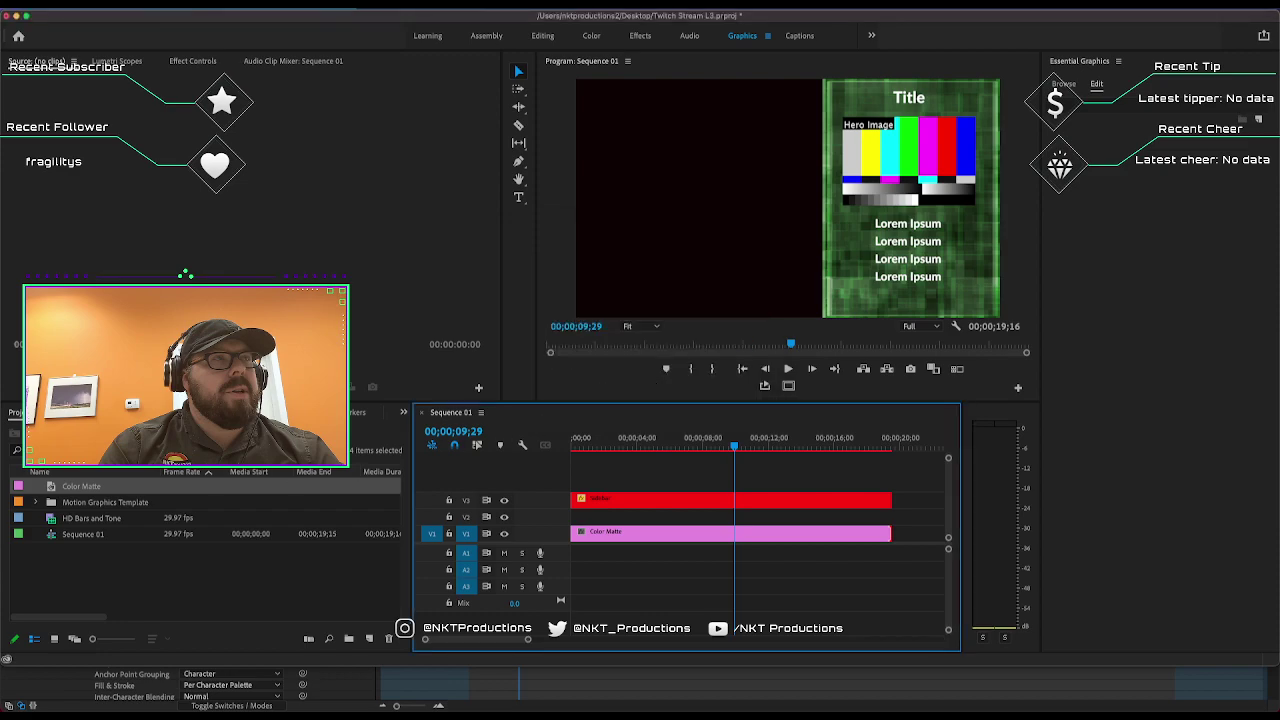
Import the nk_prod_final-01.png logo and set the Sidebar title to 'NKT Productions'.
drag(5, 475, 243, 565)
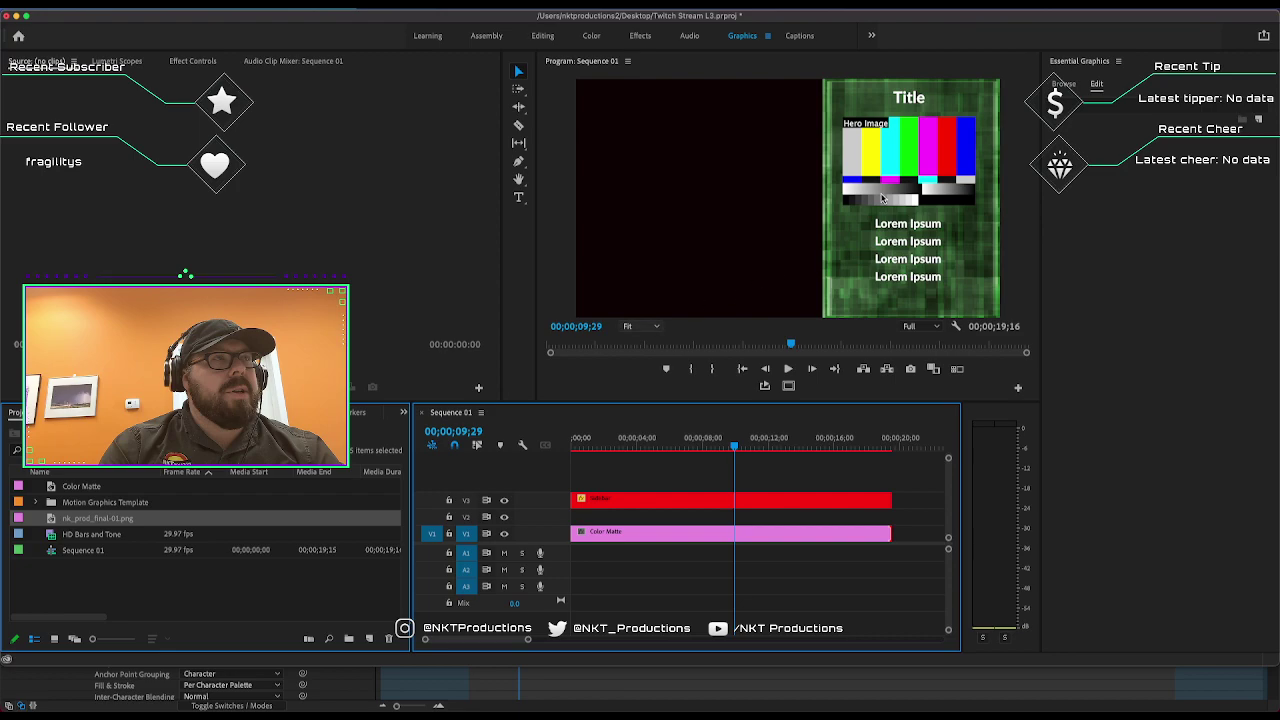
click(620, 505)
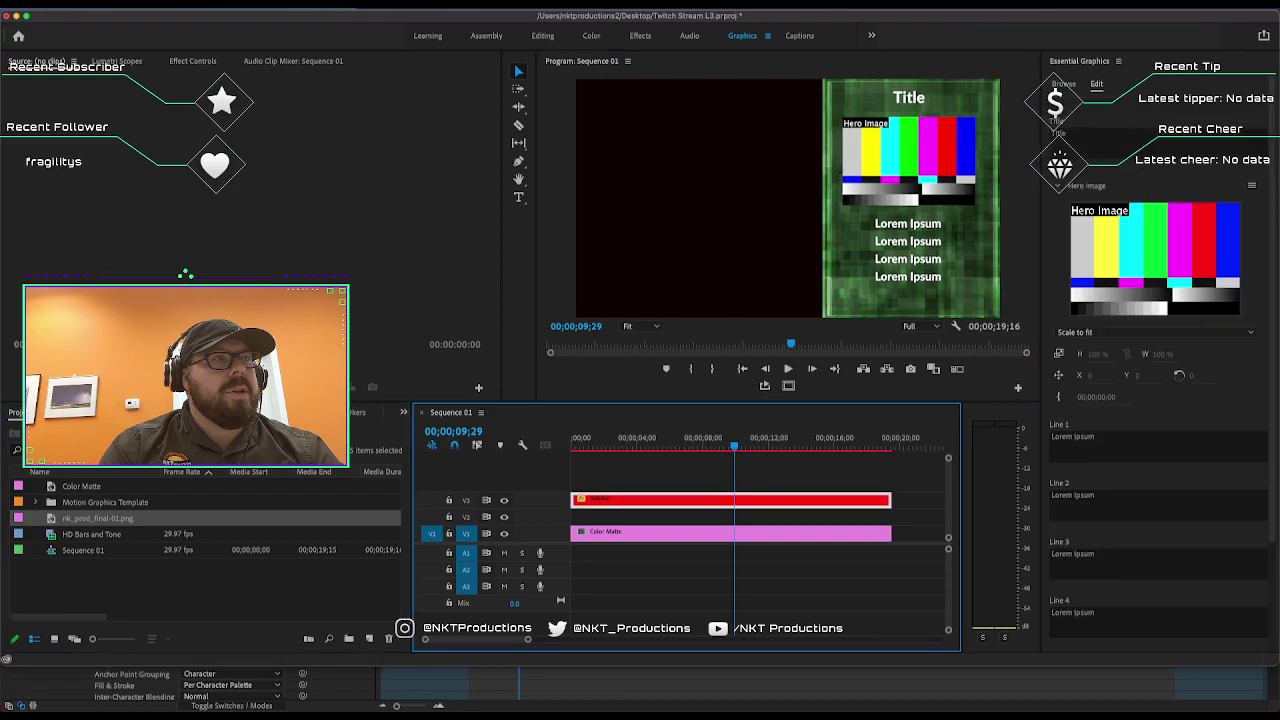
click(1093, 135)
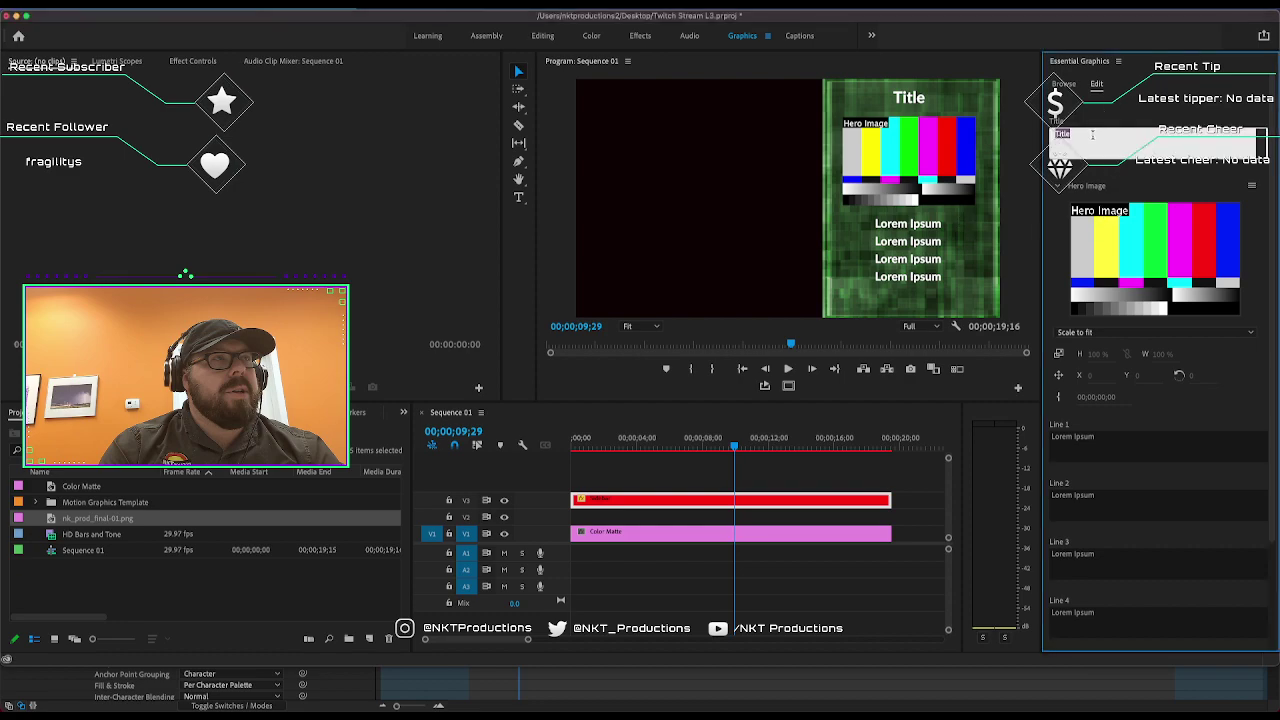
text(NKT Productions)
click(1110, 427)
click(1113, 432)
text(Andy B)
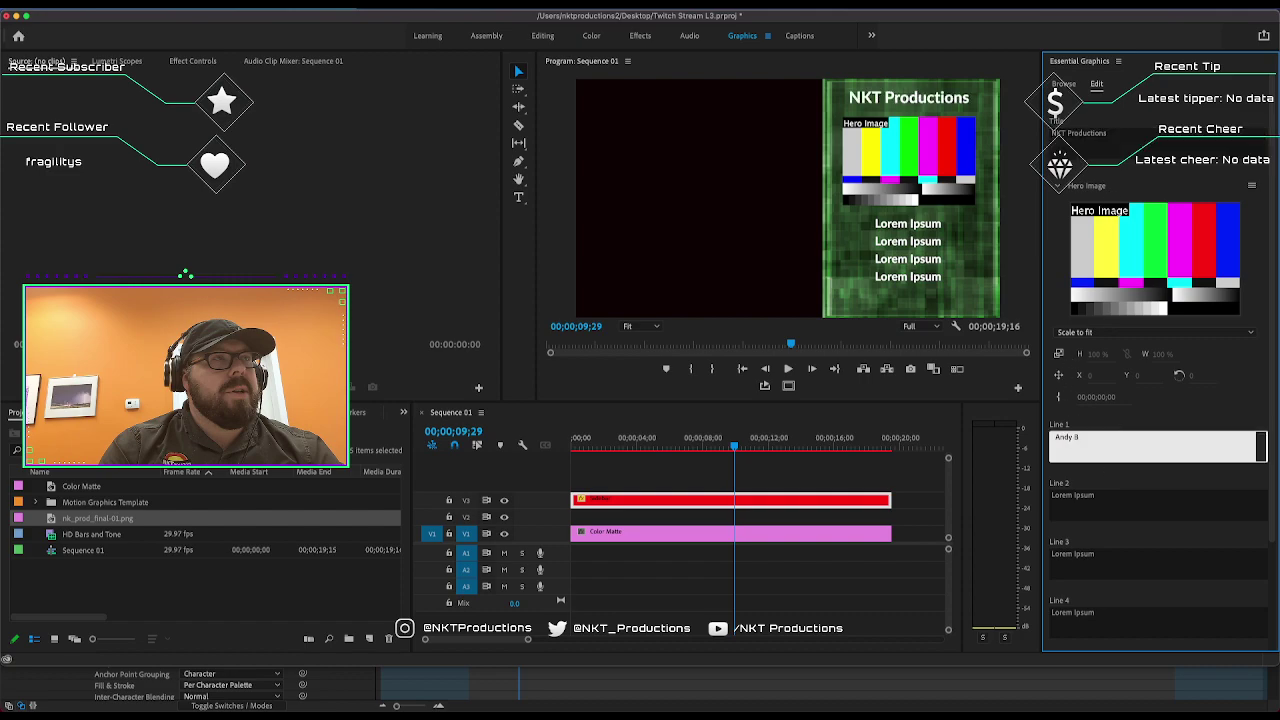
key(Tab)
text(Joe)
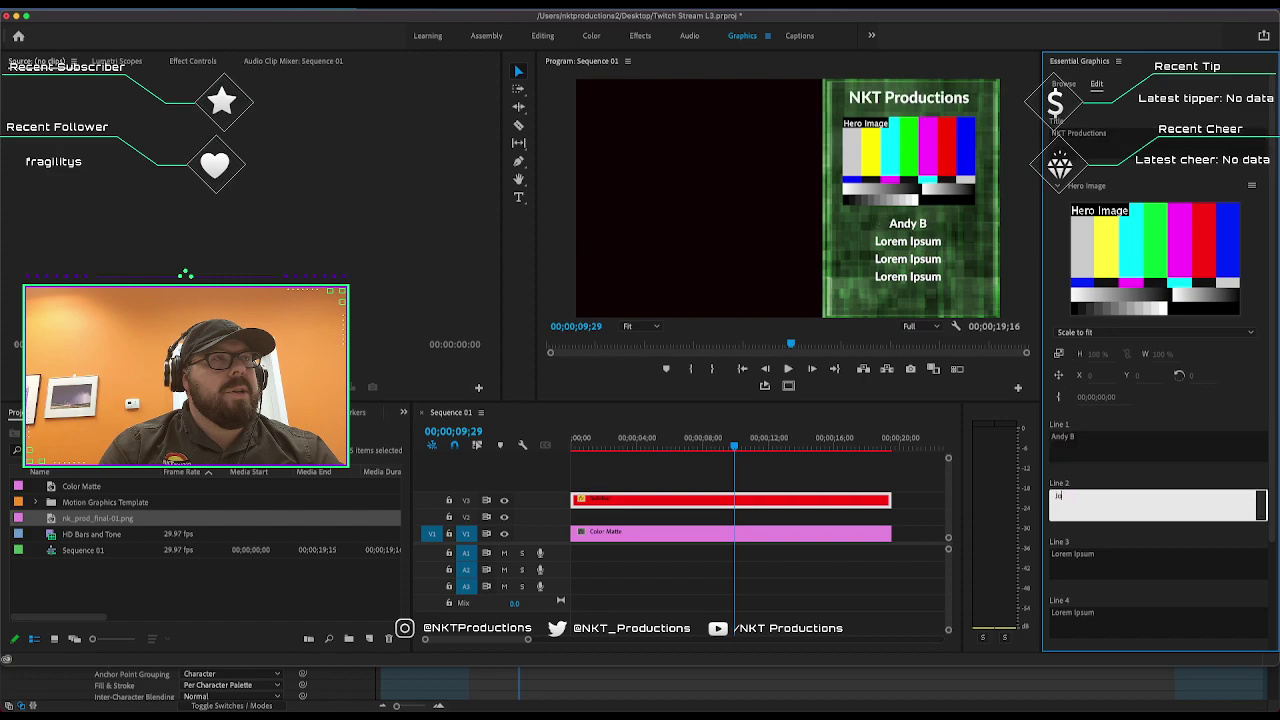
text( W)
key(Tab)
text(Sc)
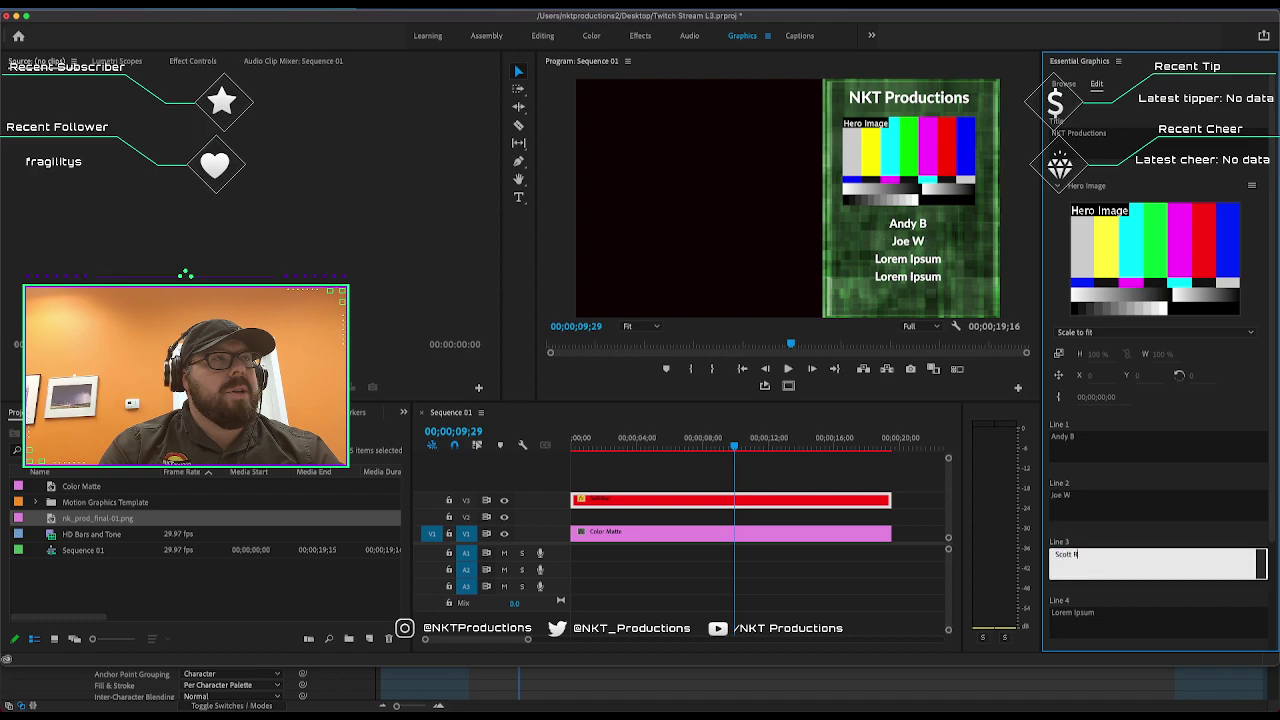
text(ott R.)
key(Tab)
text(T)
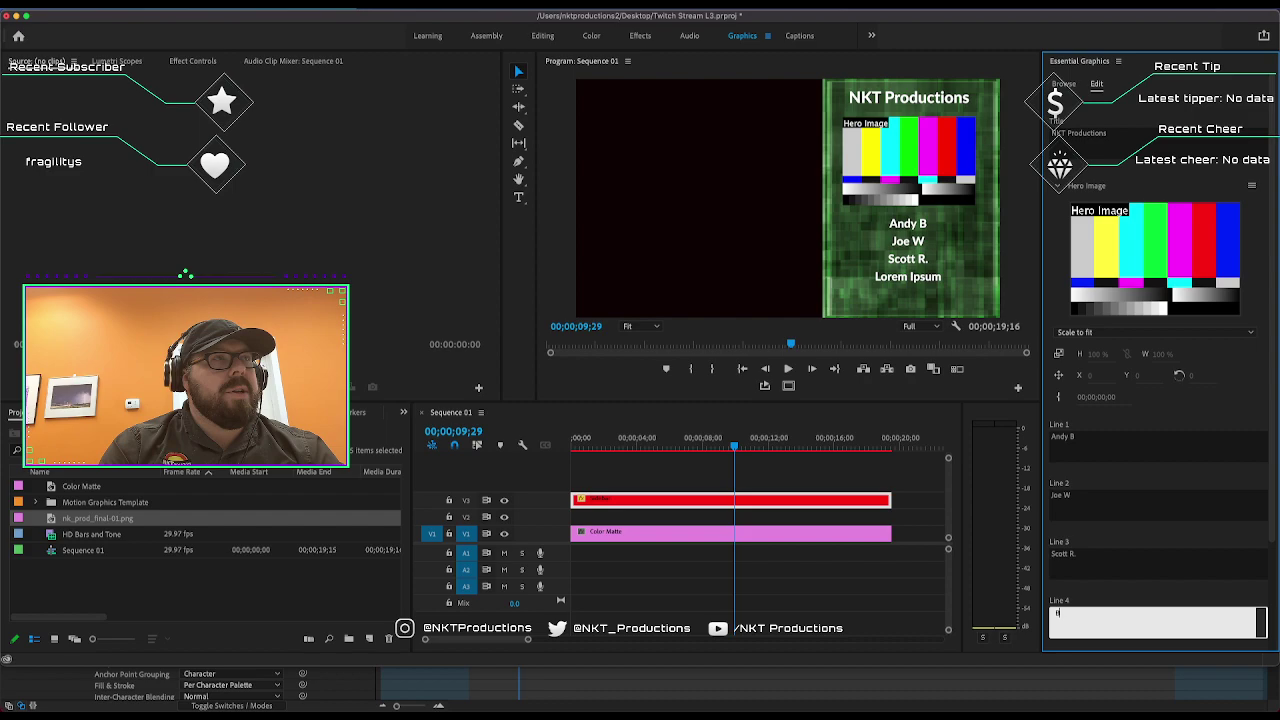
text(ryce H.)
click(1121, 505)
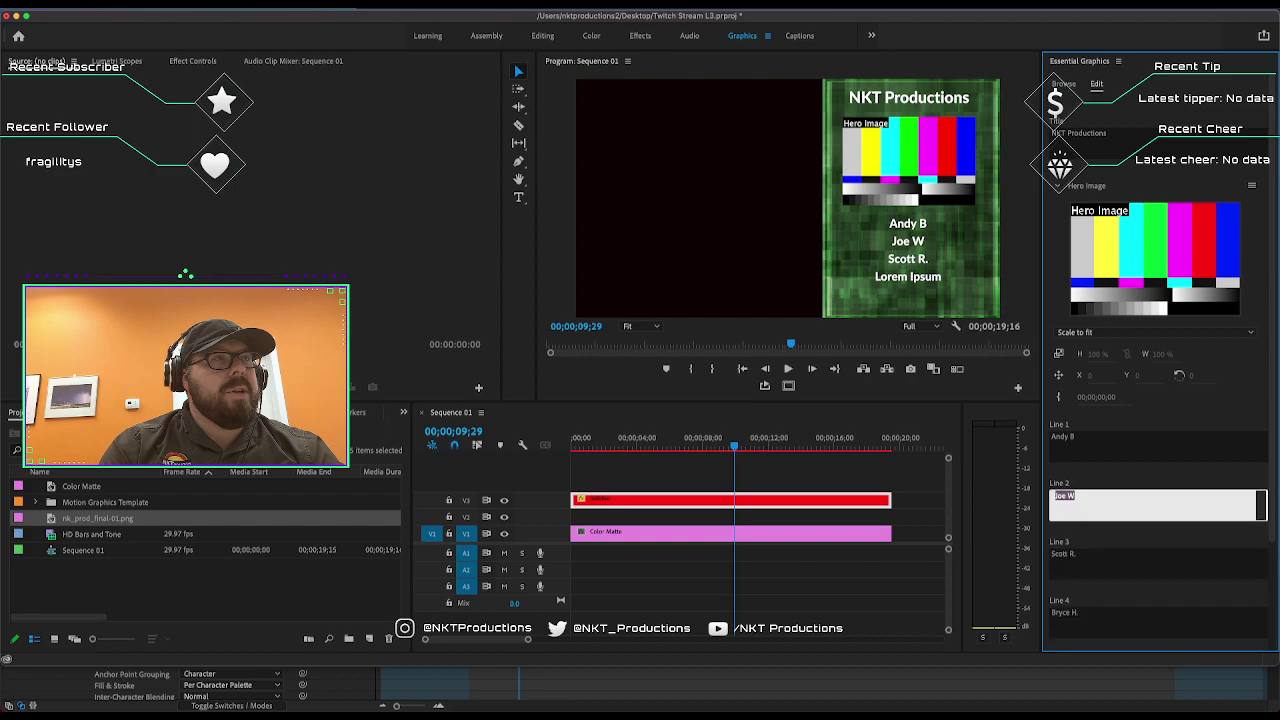
click(1100, 447)
click(1121, 516)
click(1103, 507)
text(.)
click(1106, 447)
key(BackSpace)
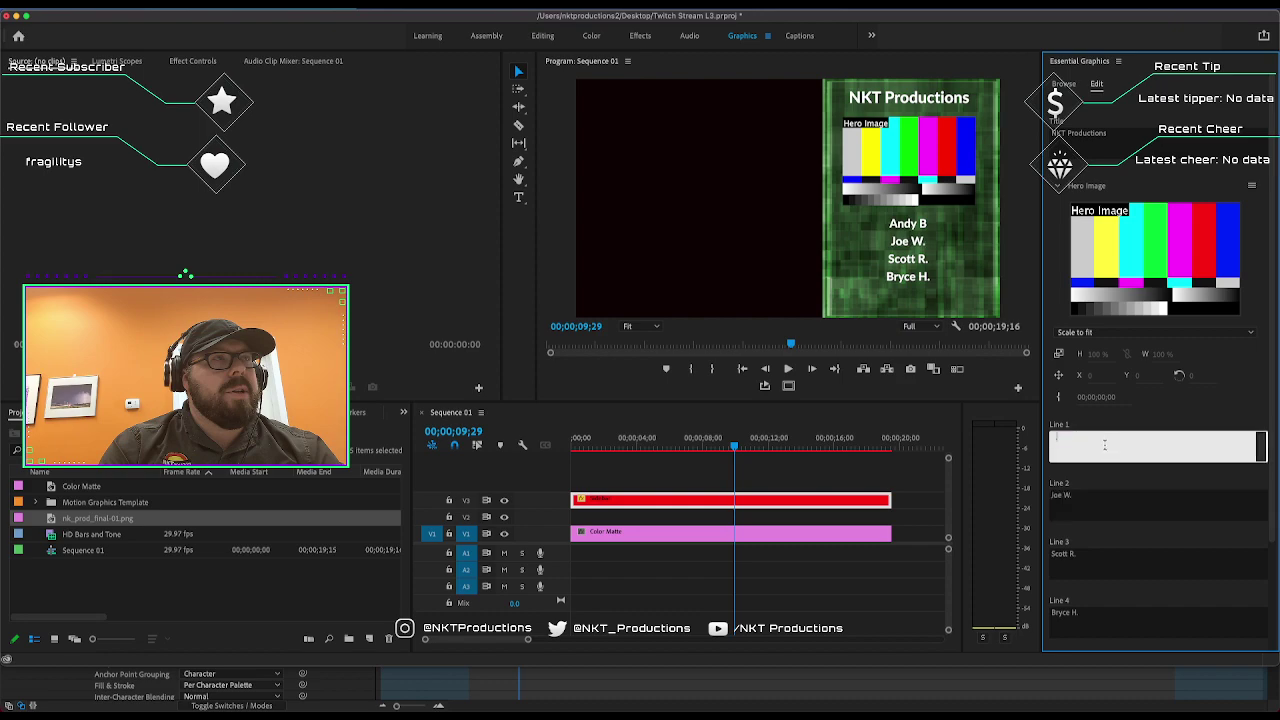
text(Andy B.)
click(1165, 358)
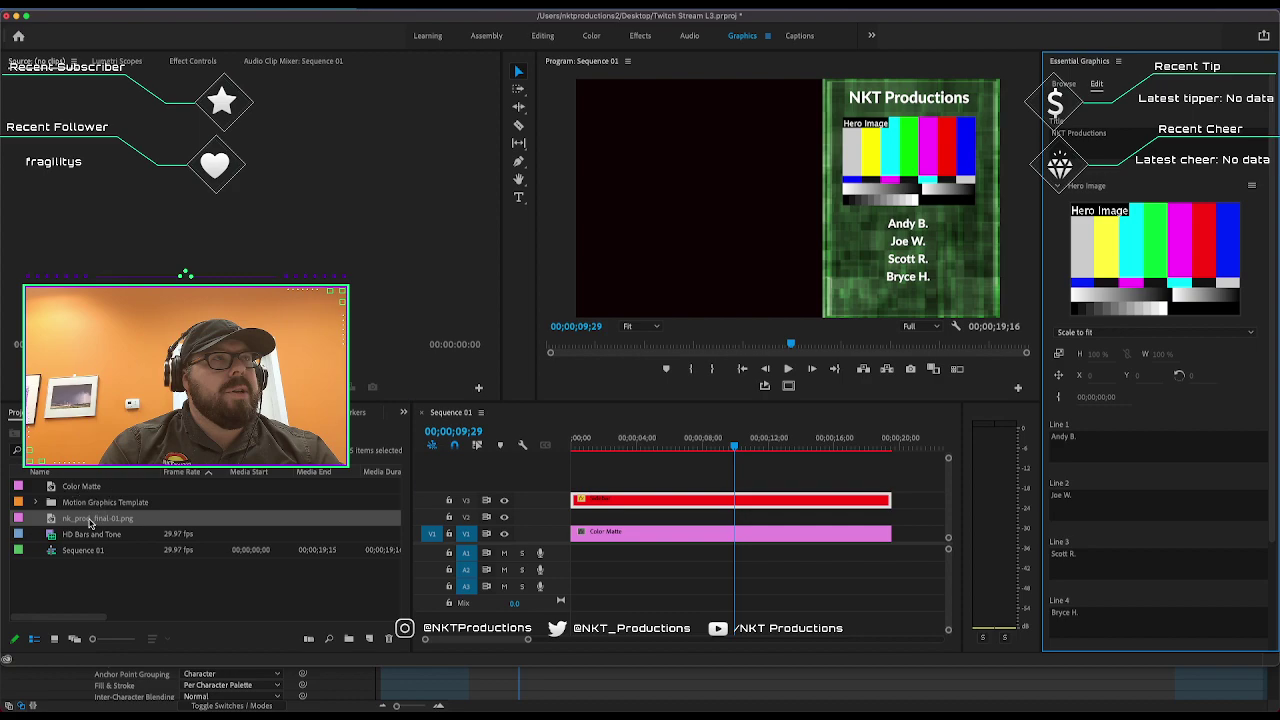
Drop nk_prod_final-01.png into the Hero Image slot and try Stretch to fill.
drag(97, 518, 1172, 290)
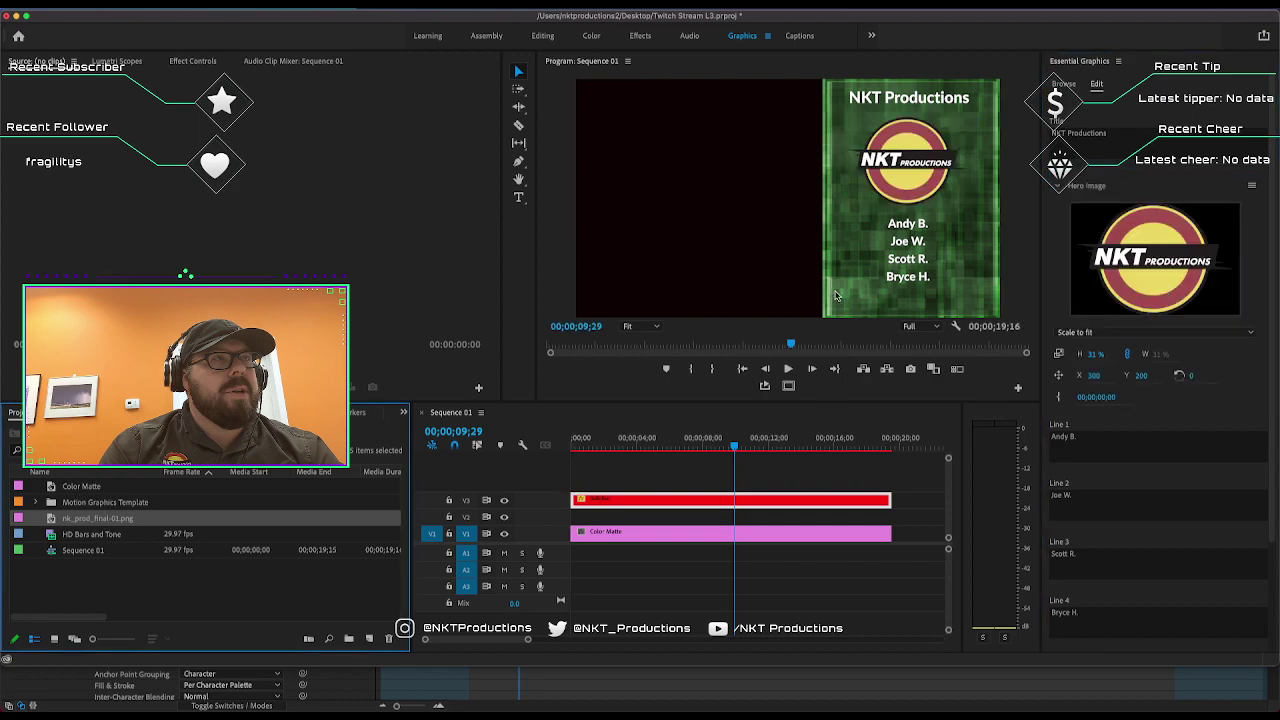
click(1080, 333)
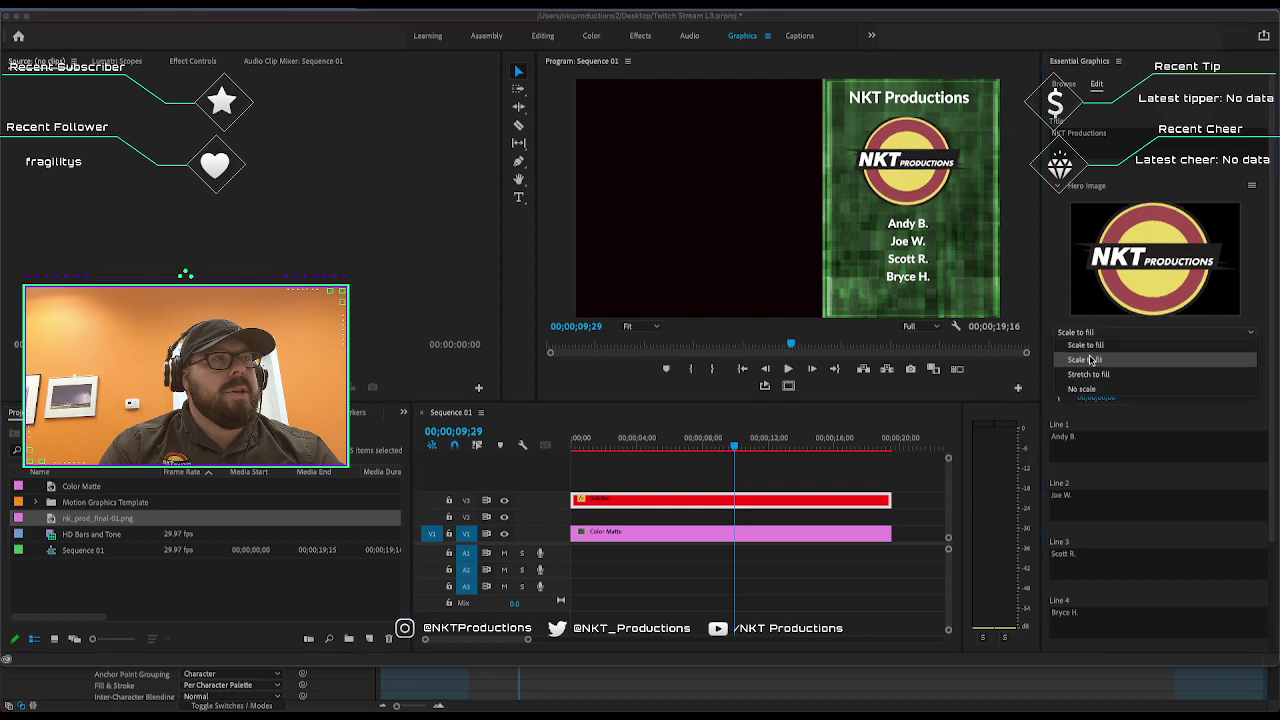
click(1090, 359)
click(1082, 332)
click(1086, 374)
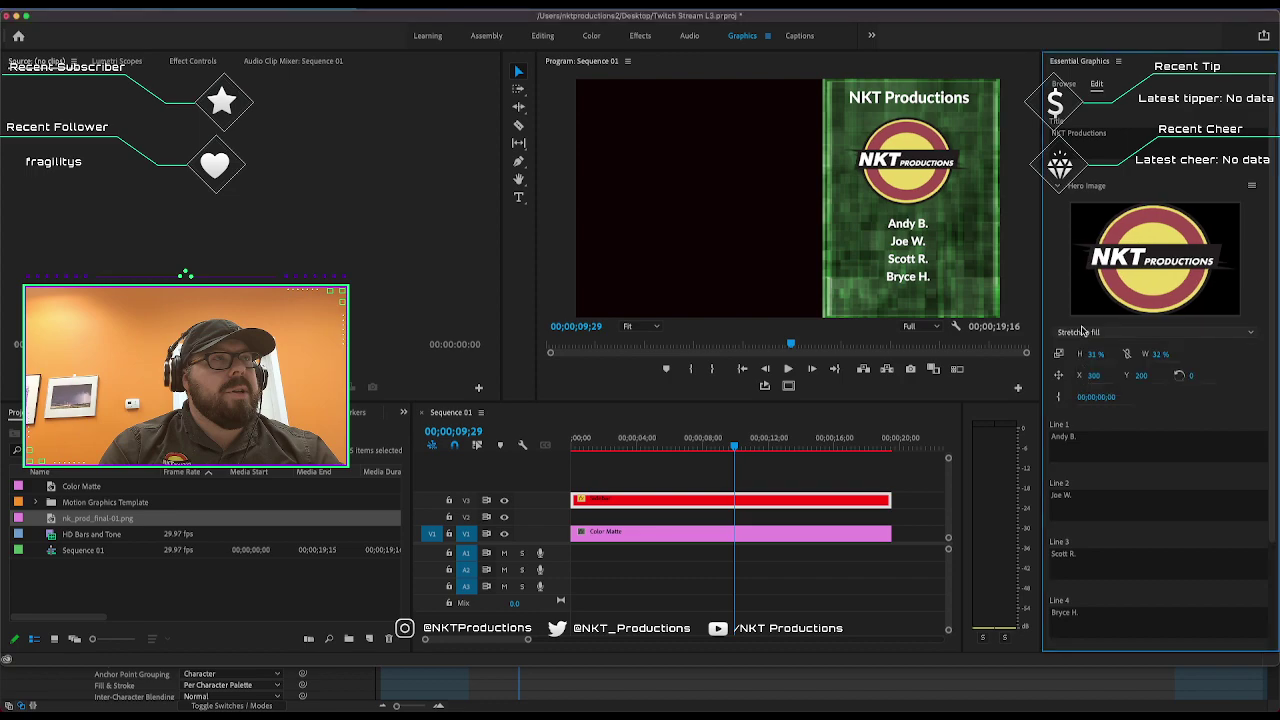
Compare original size and scale to fill, then settle the logo on Scale to fit.
click(1082, 332)
click(1085, 389)
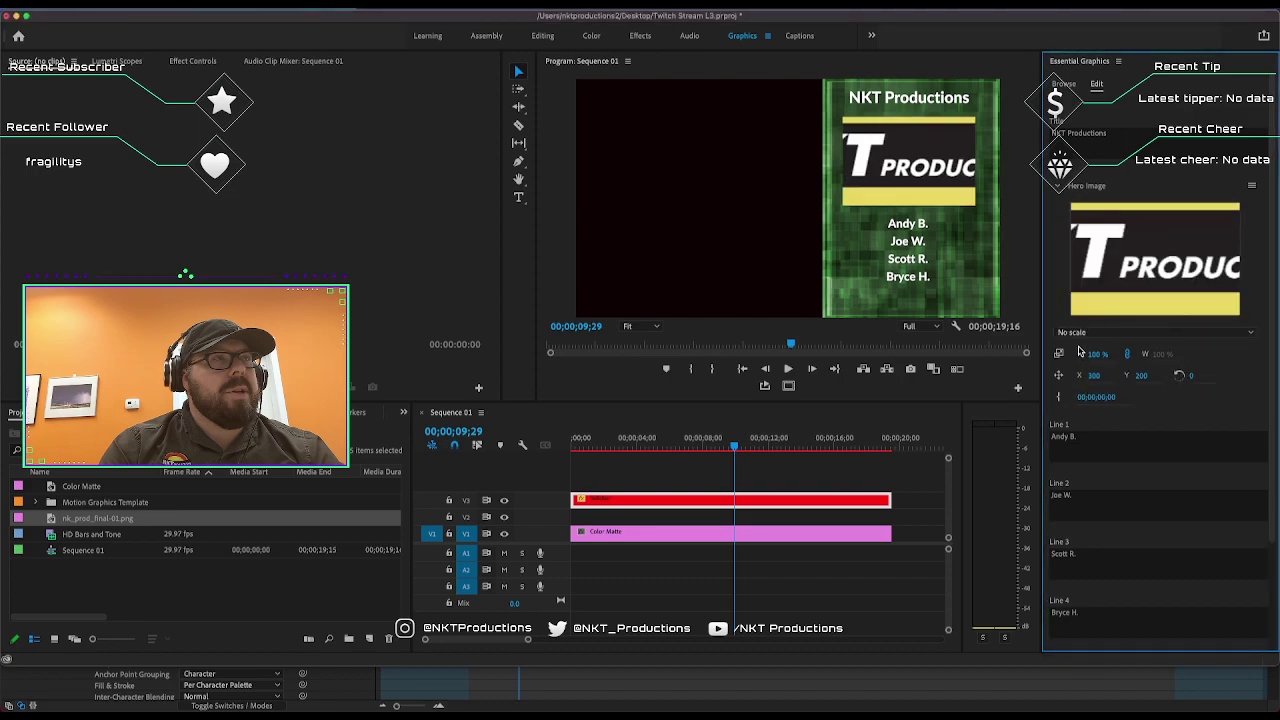
click(1084, 332)
click(1088, 344)
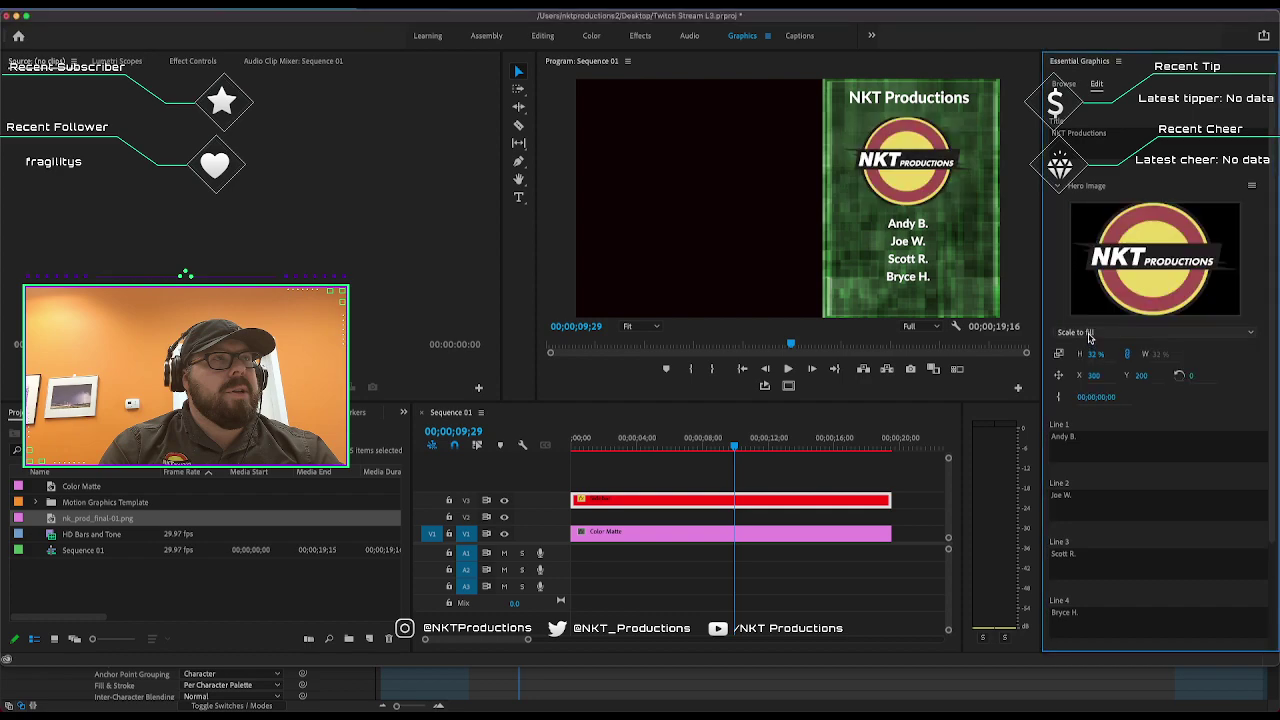
click(1090, 341)
click(1088, 346)
click(1090, 340)
click(1090, 346)
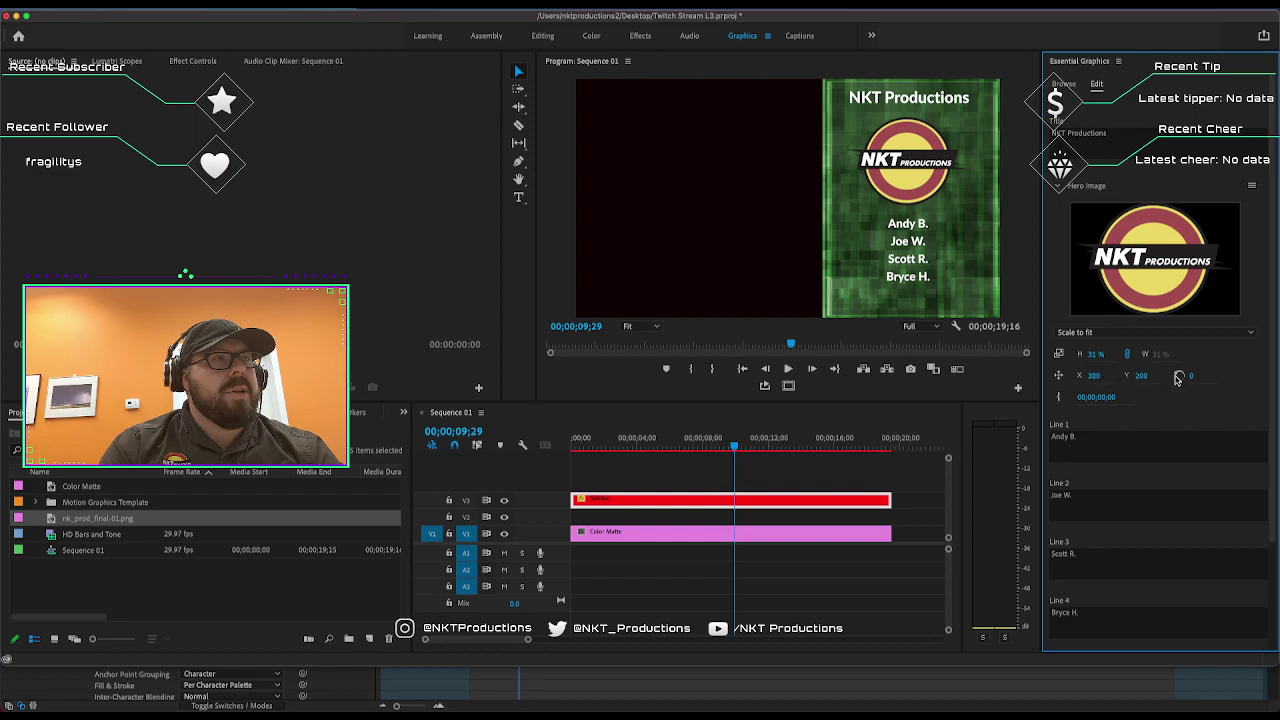
Reset the logo's rotation to 0 after testing it.
drag(1178, 378, 1228, 378)
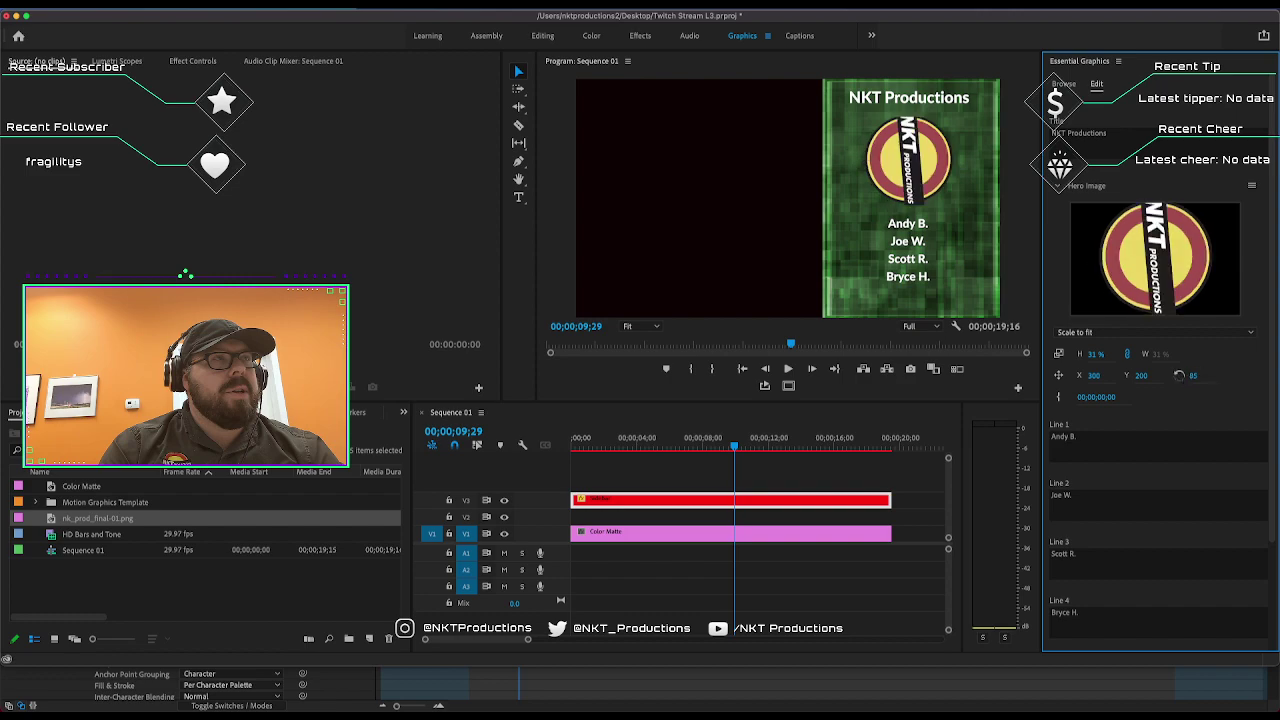
click(1200, 374)
text(0)
key(Return)
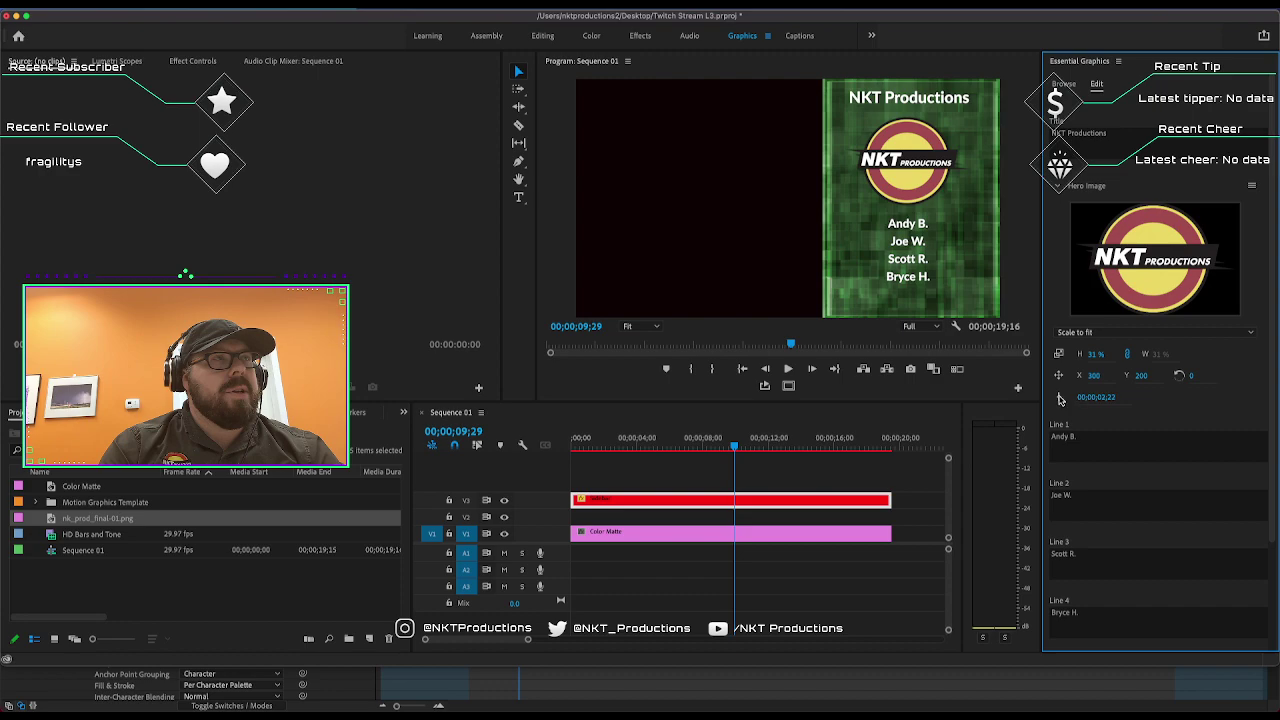
Reset the image's timing value to zero and check it from the sequence start.
drag(705, 446, 598, 446)
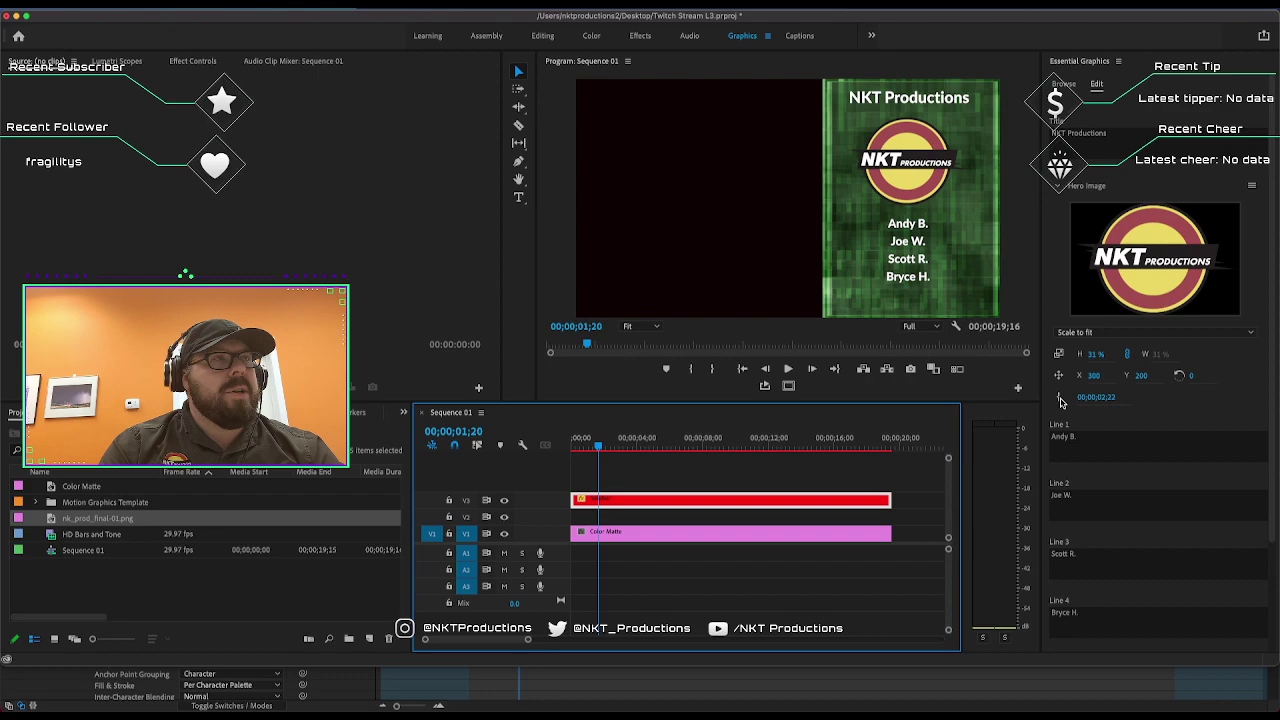
click(1061, 401)
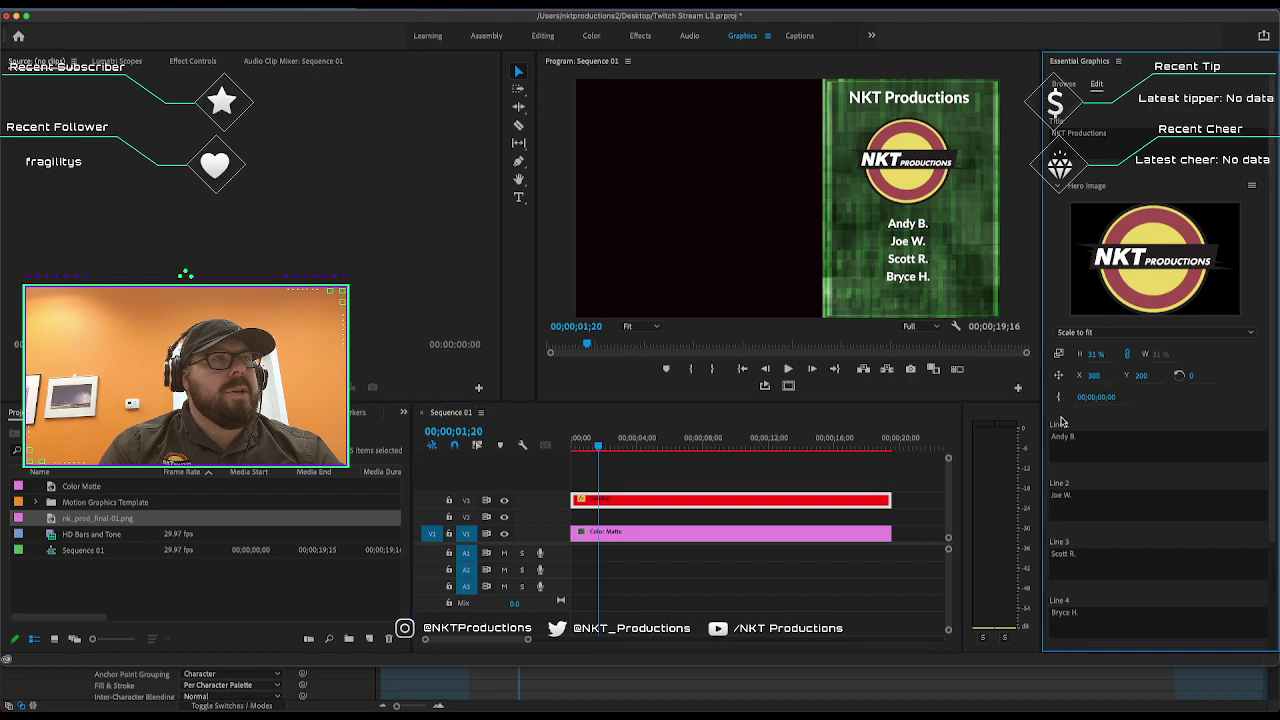
click(755, 440)
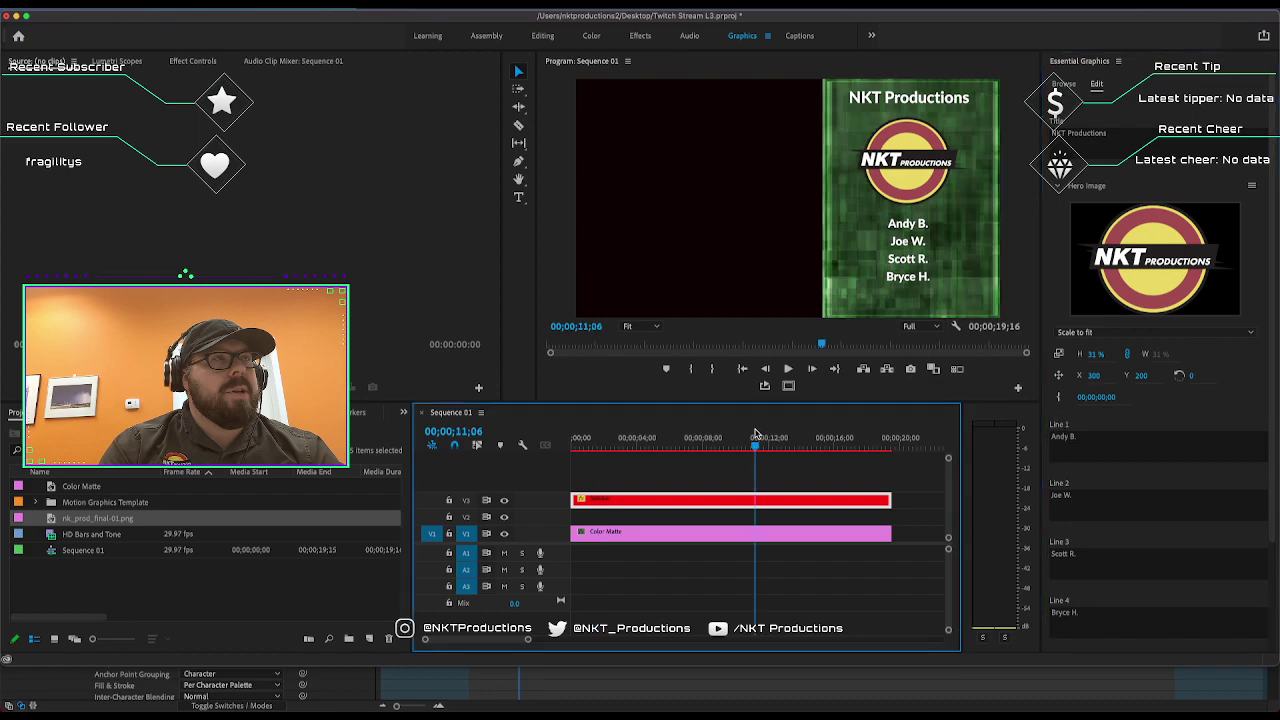
click(573, 438)
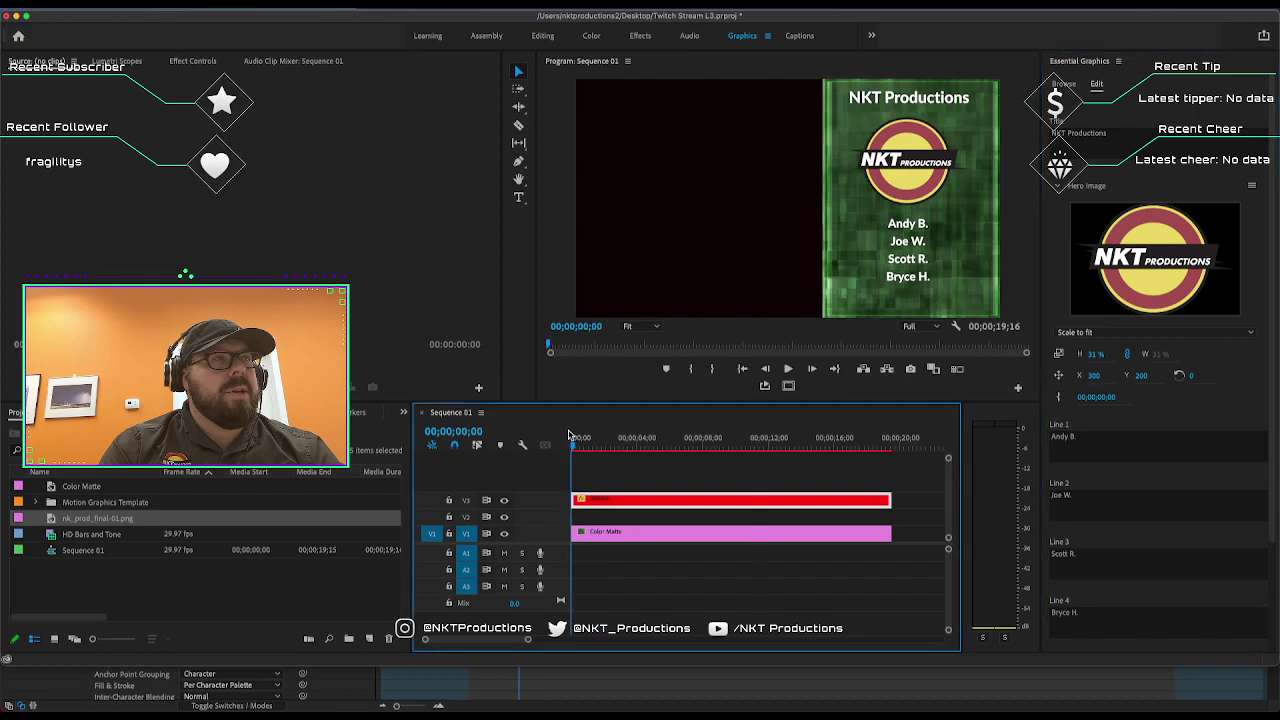
Render previews until all 586 of 586 frames reach 100%.
key(Return)
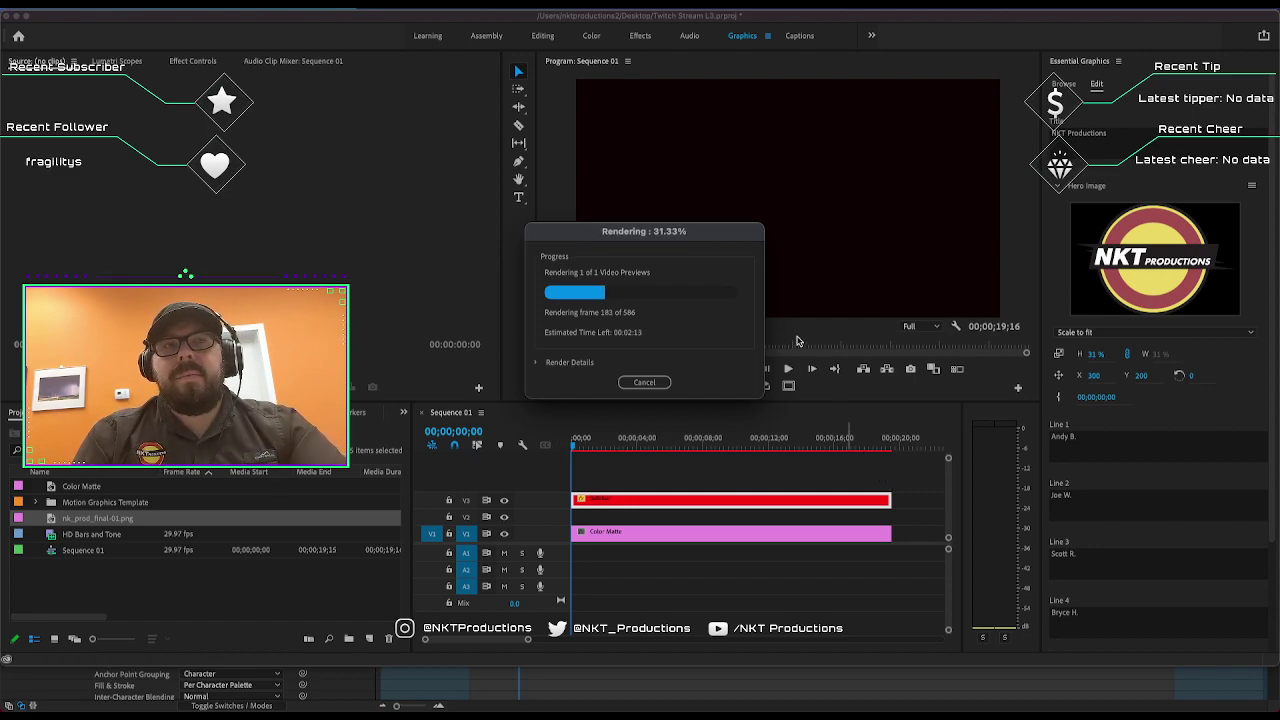
drag(672, 236, 755, 127)
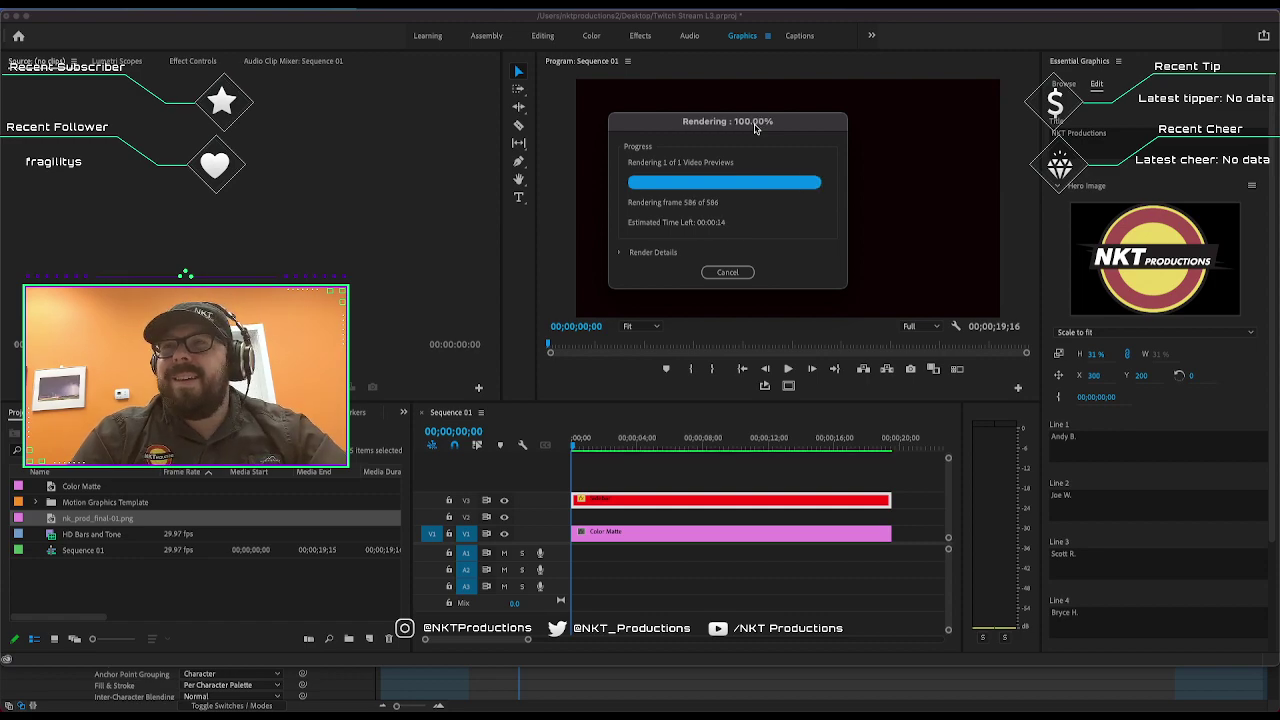
Play the rendered sequence twice, then scrub back to show the credits graphic.
key(space)
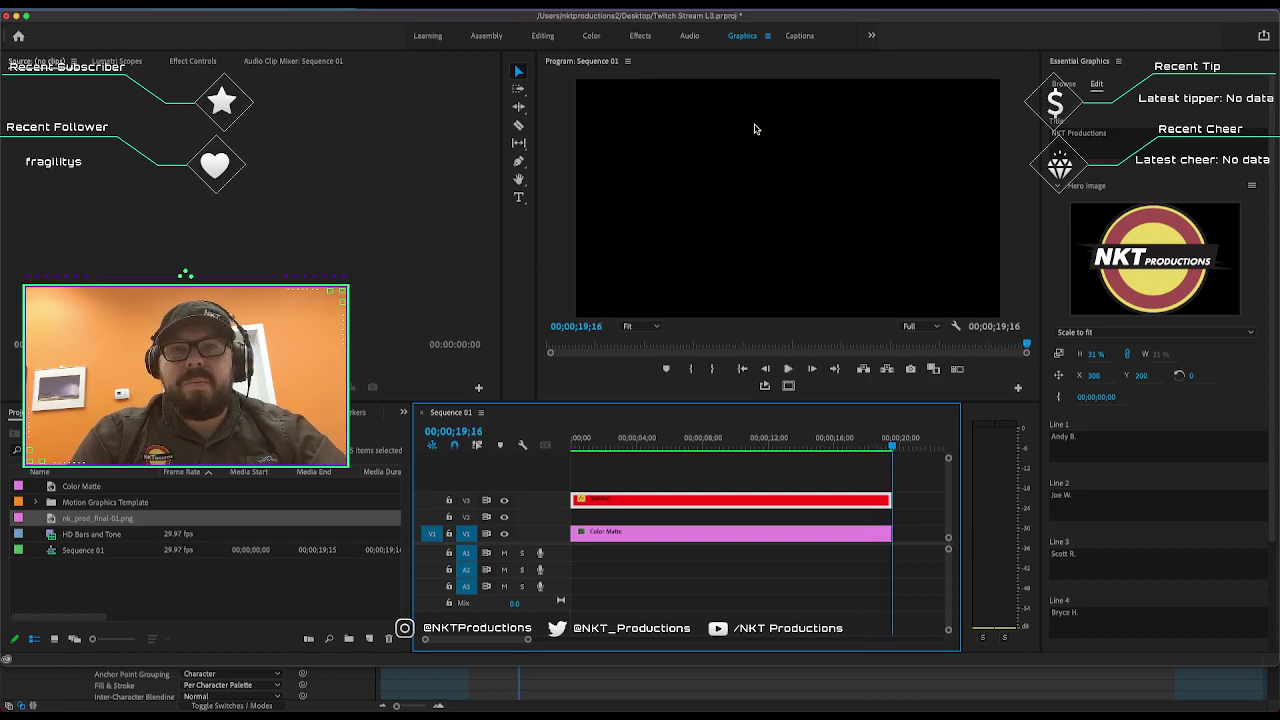
key(space)
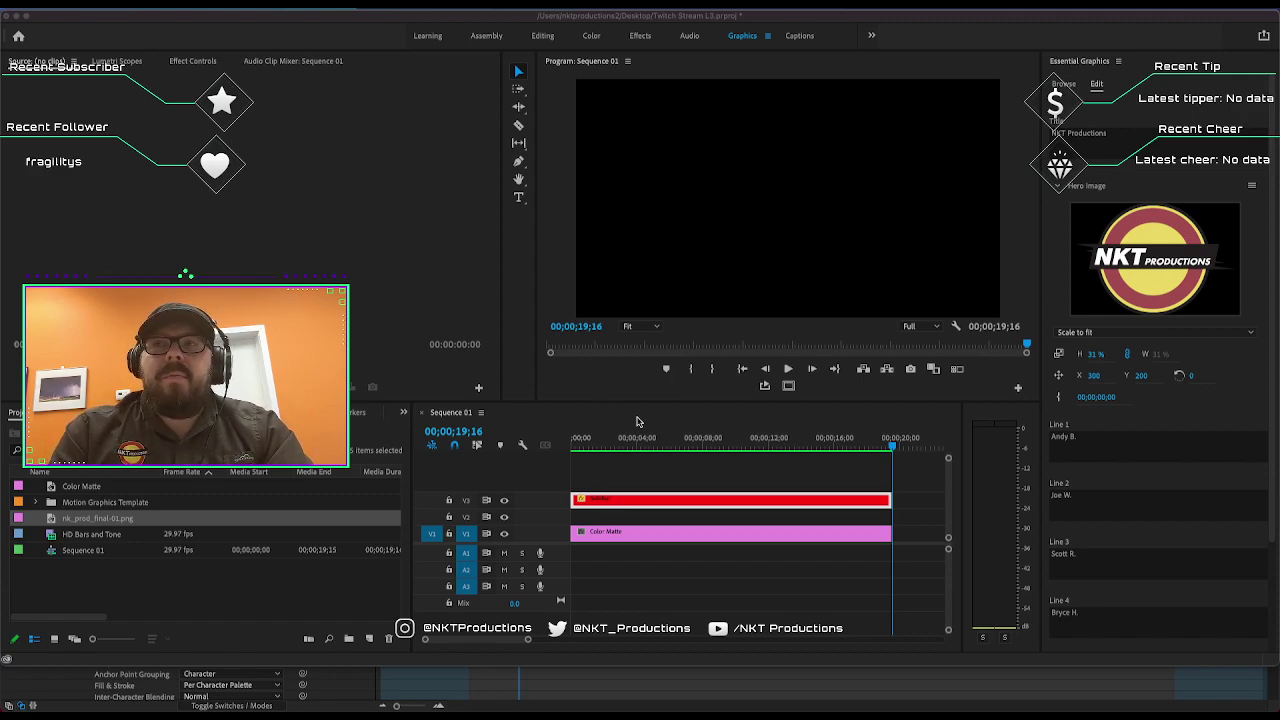
drag(675, 444, 549, 437)
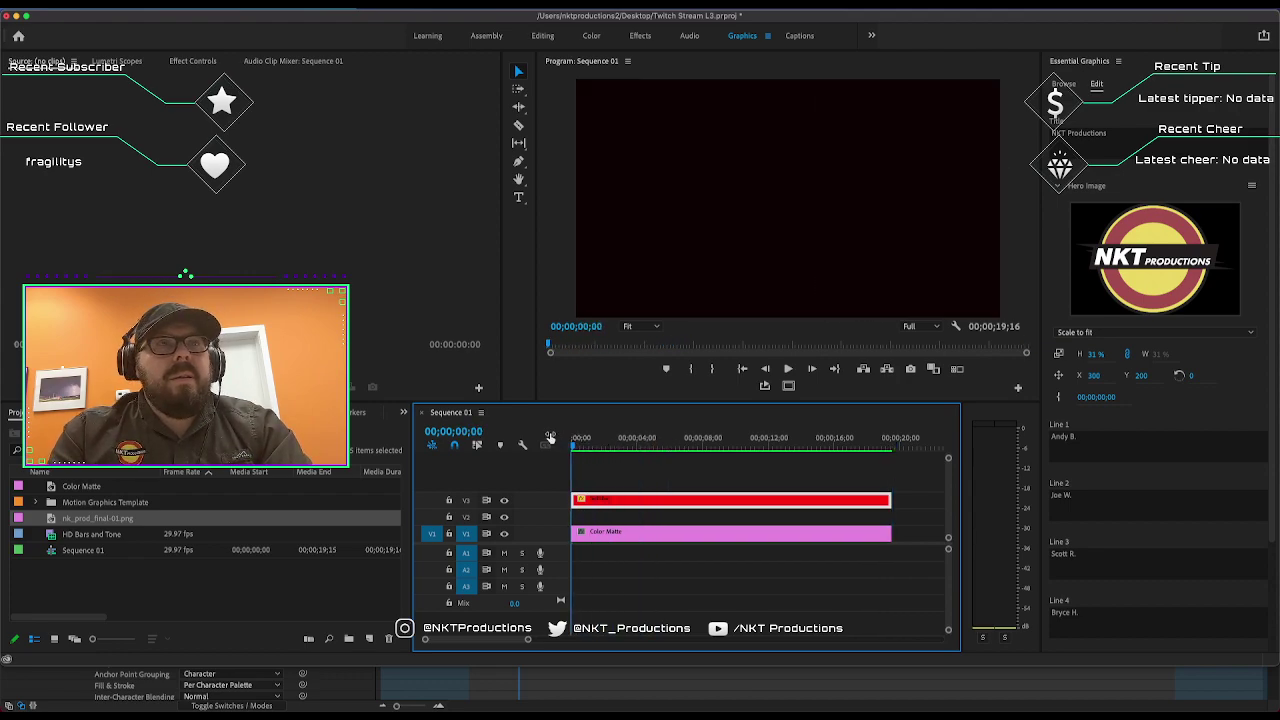